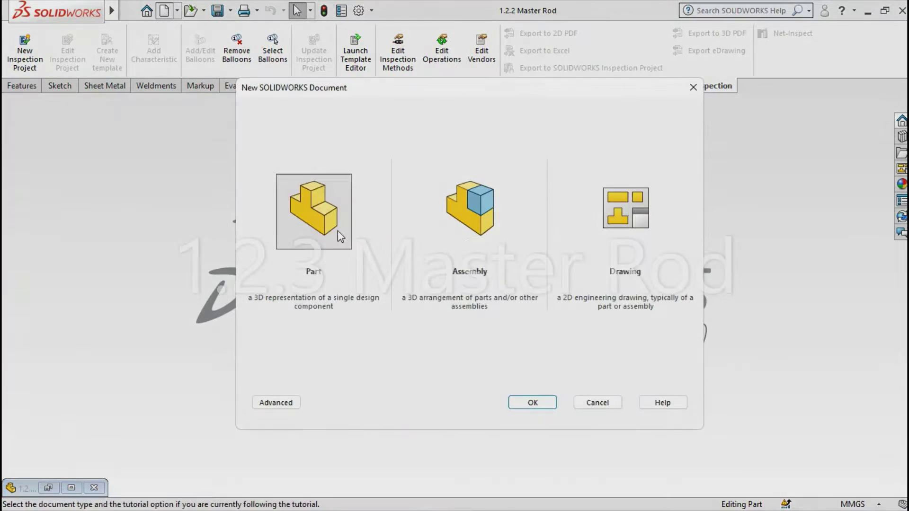
Create a new part and start a sketch on the Front Plane
double_click(316, 214)
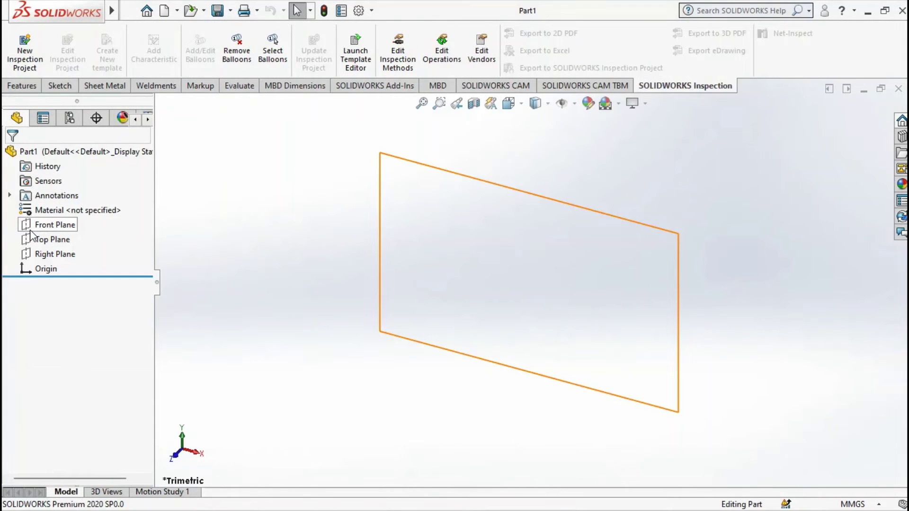
left_click(31, 229)
left_click(41, 208)
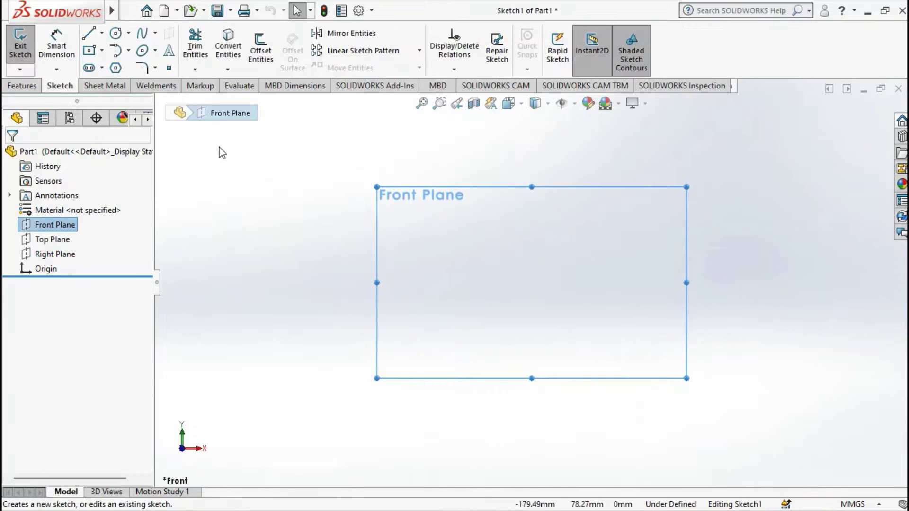
Draw a concentric circle pair at the origin and another concentric pair to its right
left_click(116, 33)
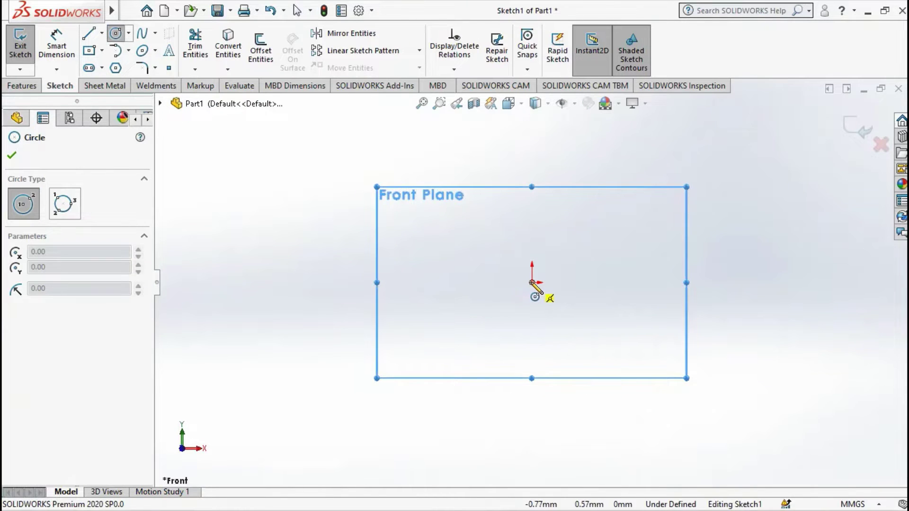
left_click_drag(532, 283, 574, 331)
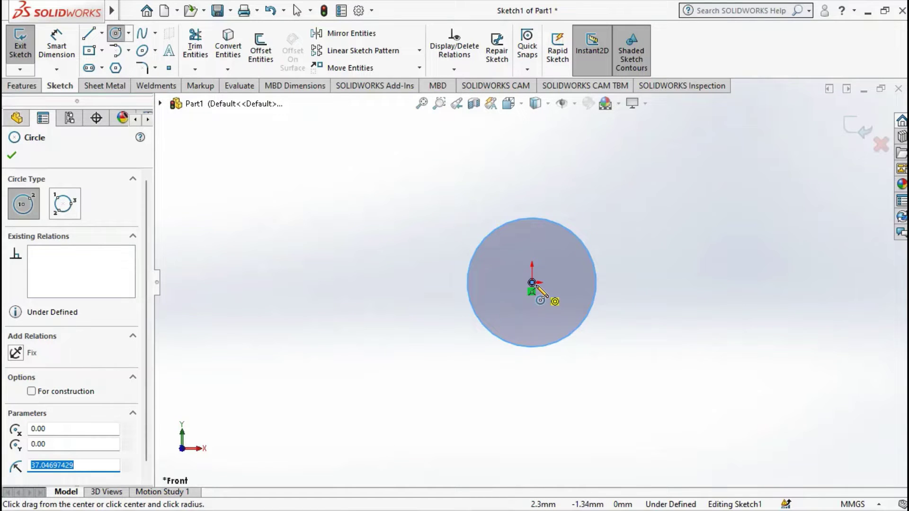
left_click_drag(806, 283, 837, 312)
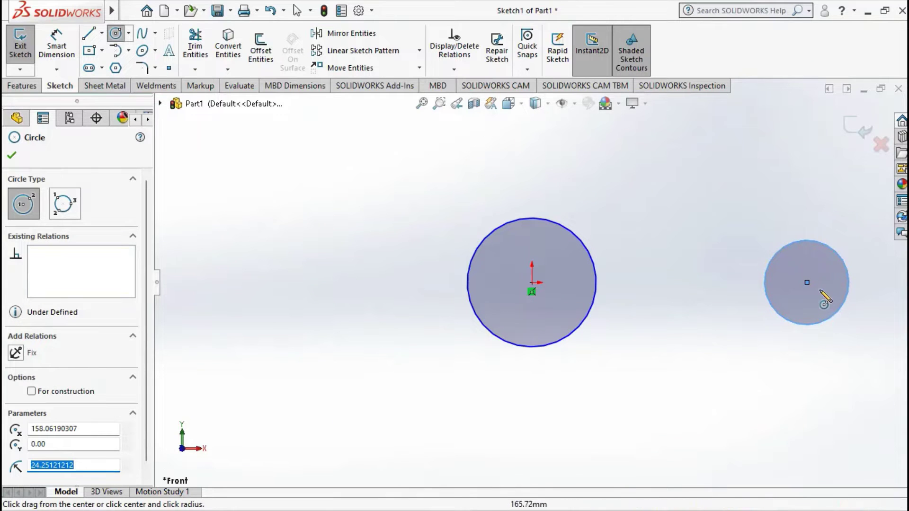
left_click_drag(806, 283, 822, 303)
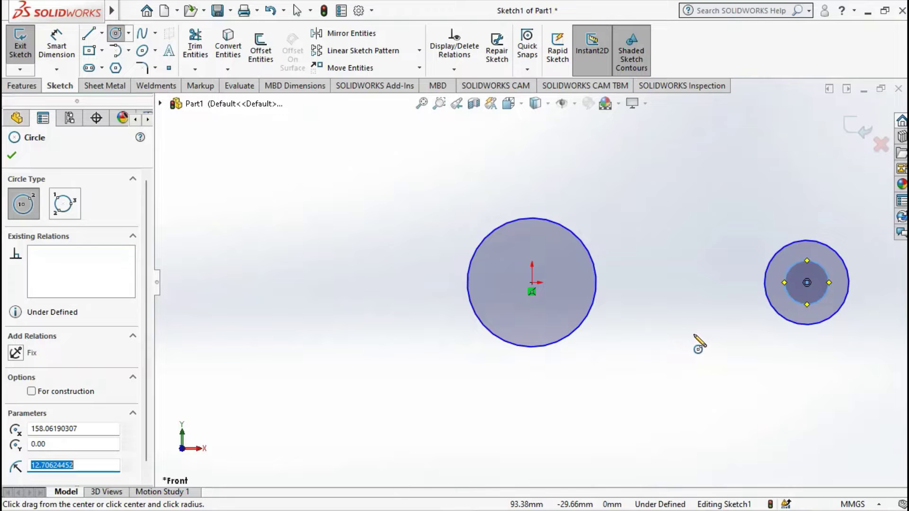
left_click(532, 291)
left_click(571, 316)
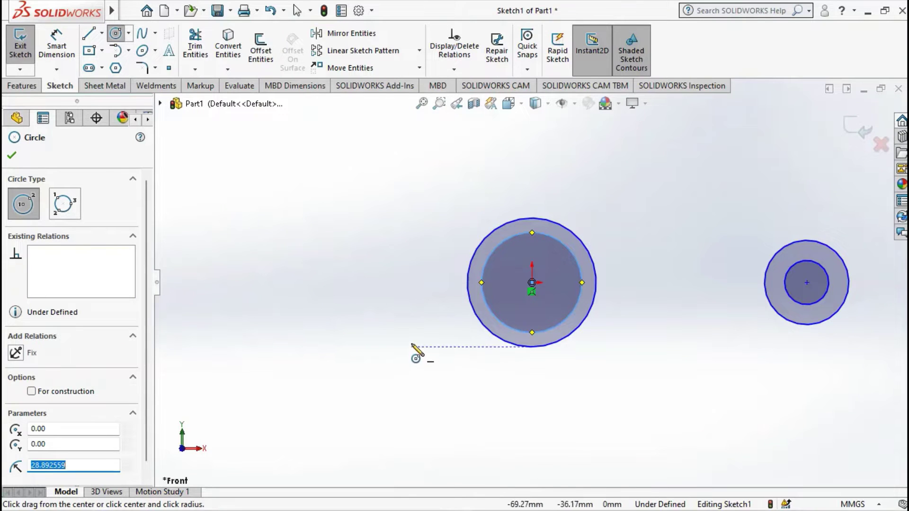
key("Escape")
left_click(52, 42)
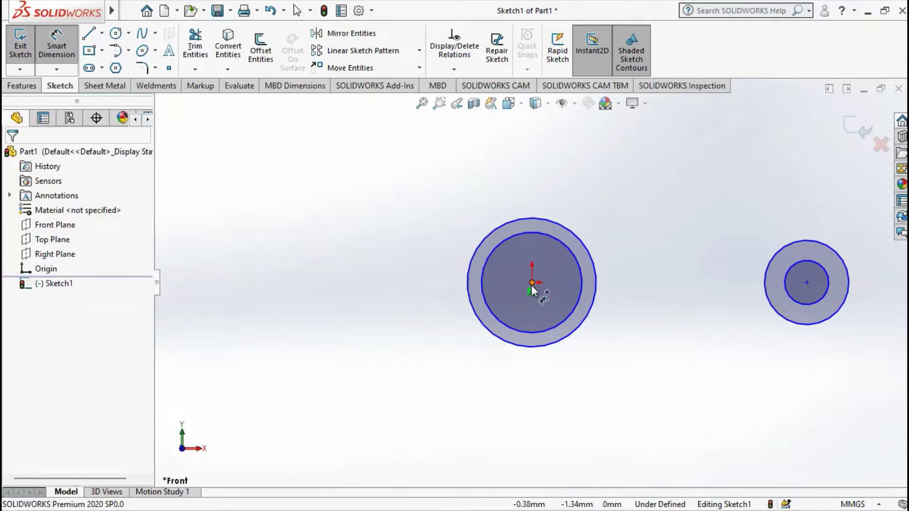
Set the distance between the two circle centres to 250
left_click(807, 283)
left_click(532, 283)
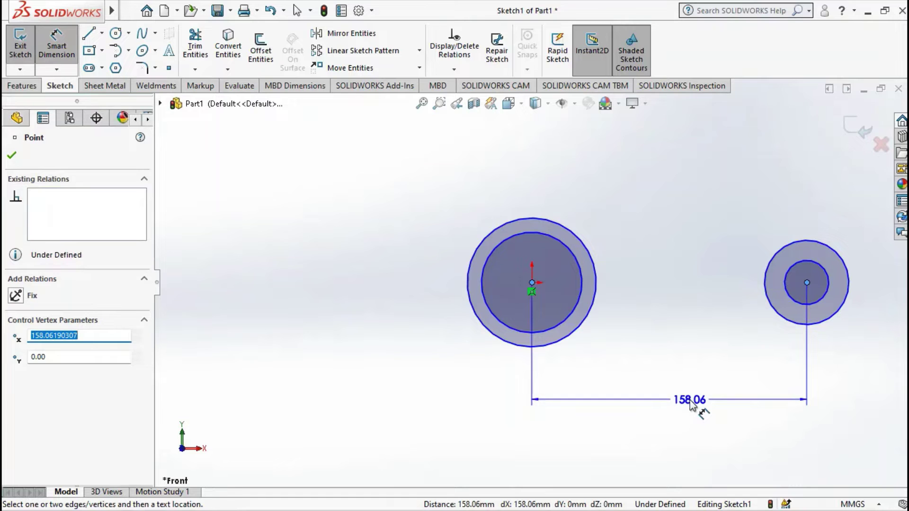
left_click(691, 402)
type("250")
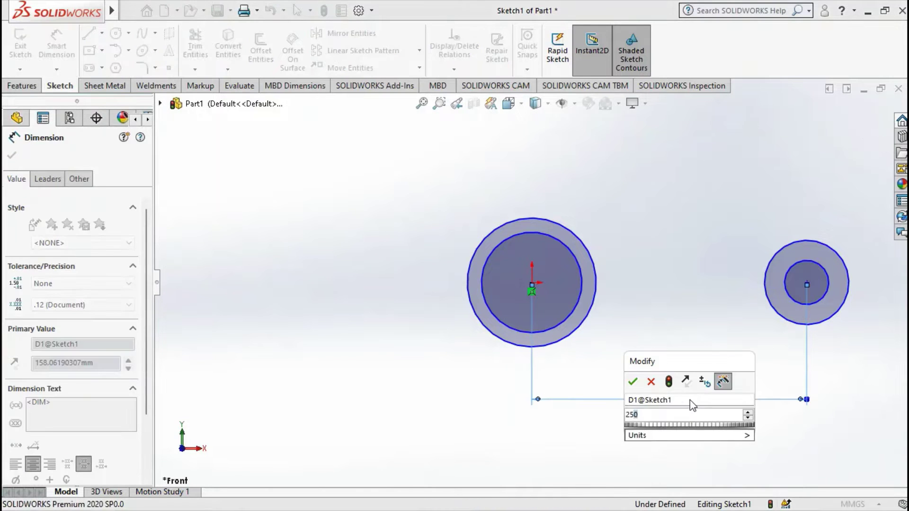
key("Return")
scroll(675, 349, "up", 5)
scroll(538, 286, "down", 4)
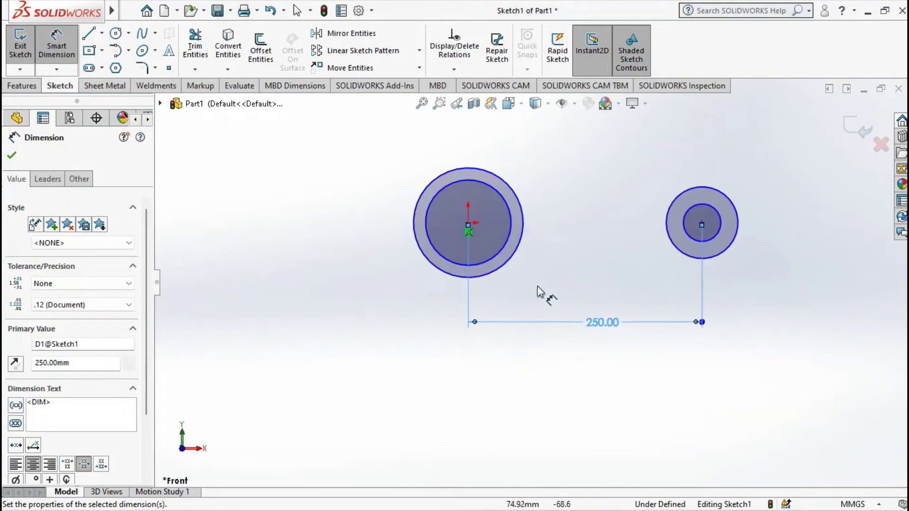
Dimension the left outer circle to Ø63, leaving the inner circle's dimension driven
left_click(511, 189)
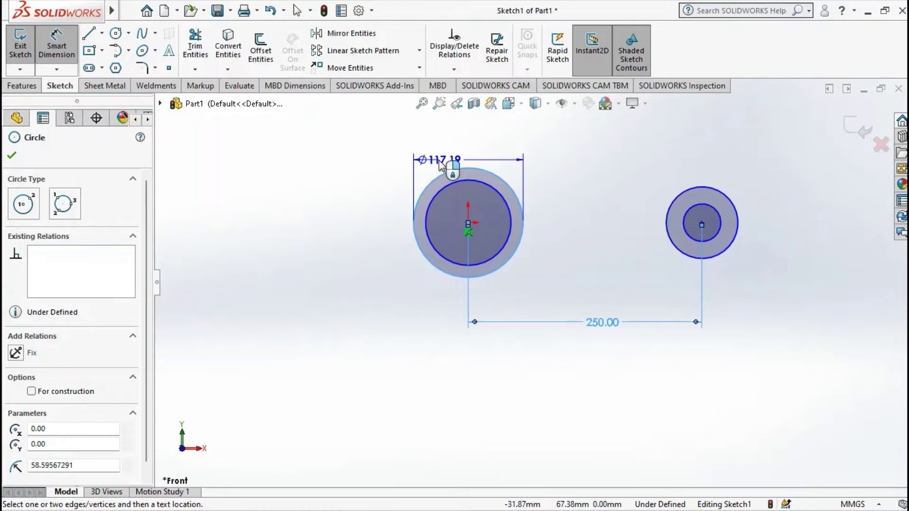
left_click(391, 151)
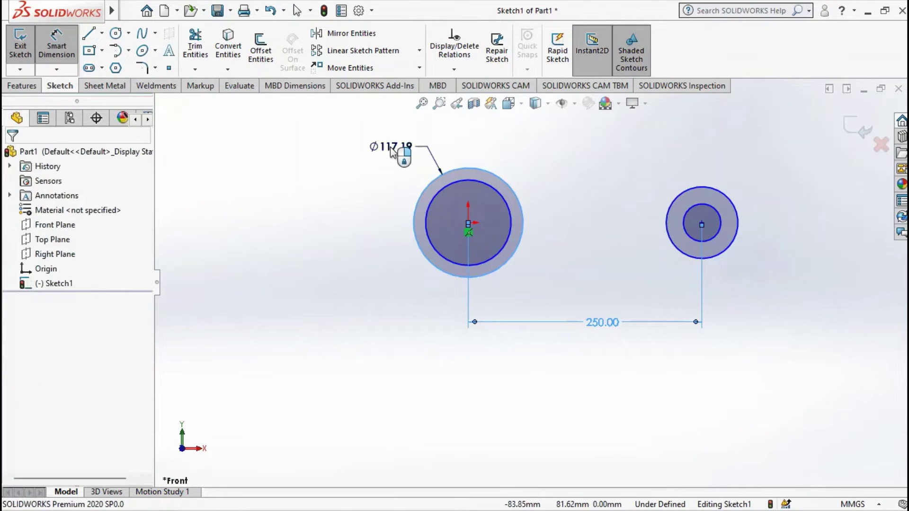
type("63")
key("Return")
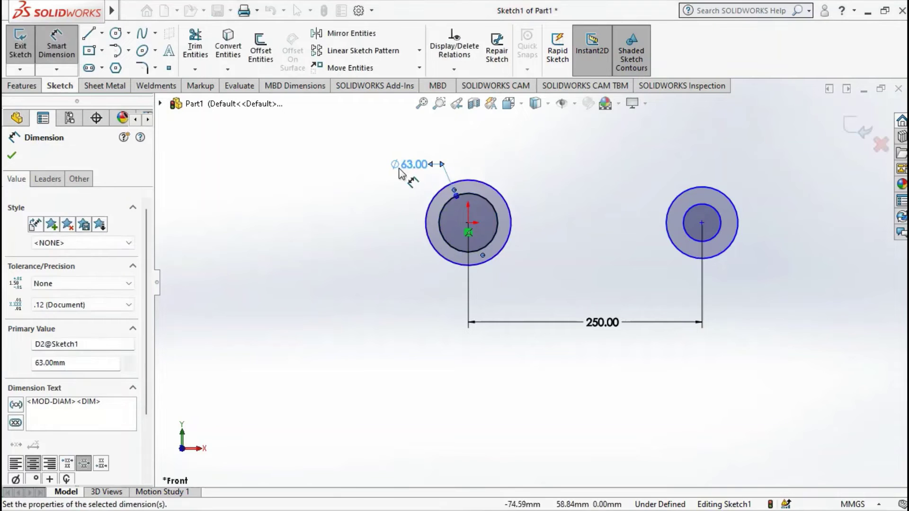
left_click(439, 211)
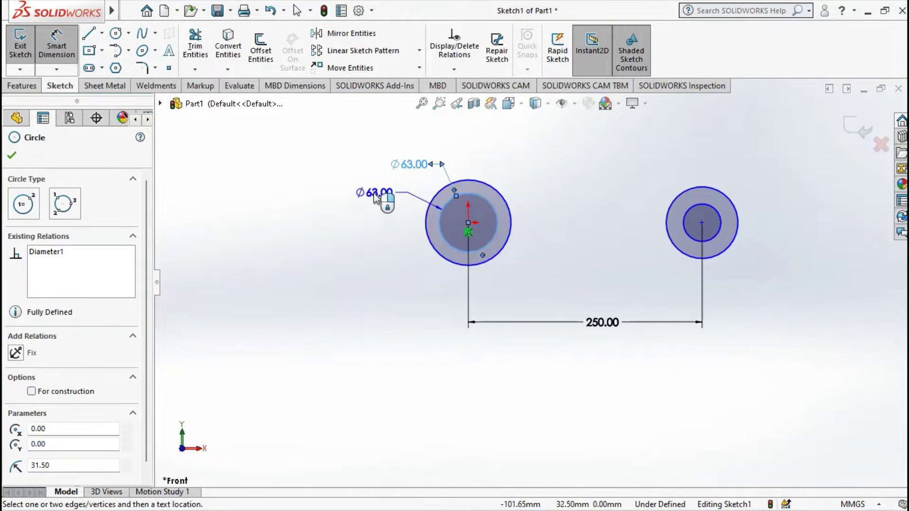
left_click(374, 196)
key("Return")
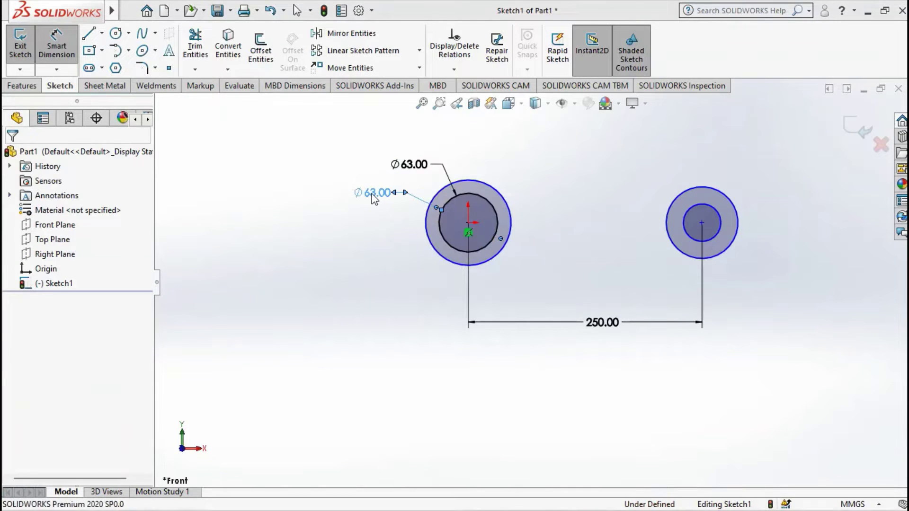
Dimension the right circles to Ø35 outer and Ø24 inner, then fit the view
left_click(673, 197)
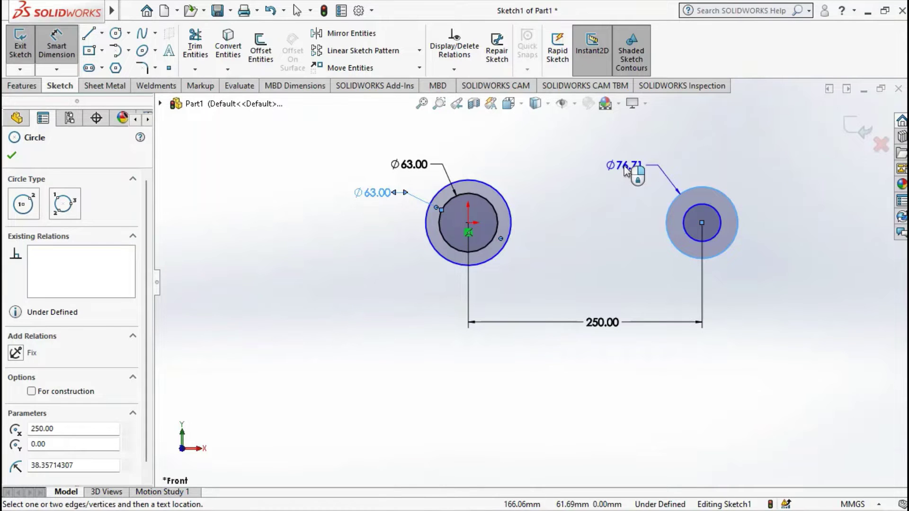
left_click(626, 171)
type("35")
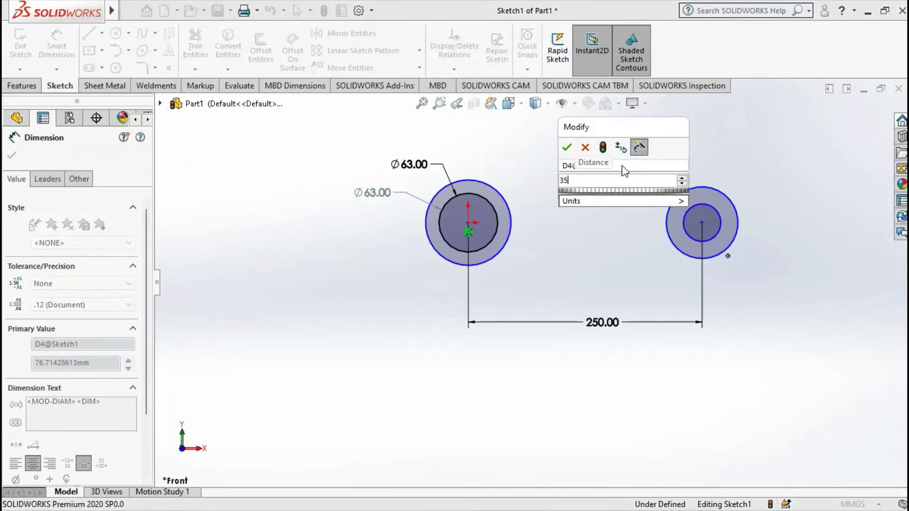
key("Return")
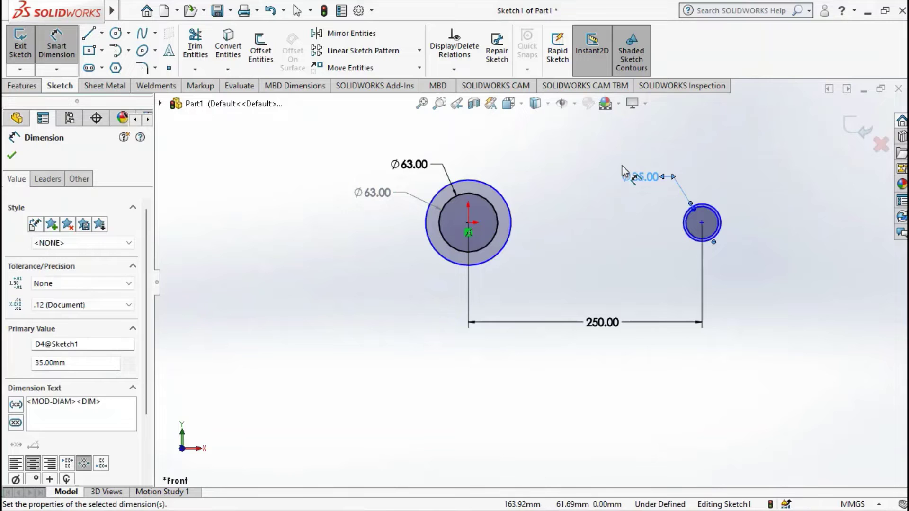
scroll(684, 209, "down", 3)
scroll(696, 252, "down", 2)
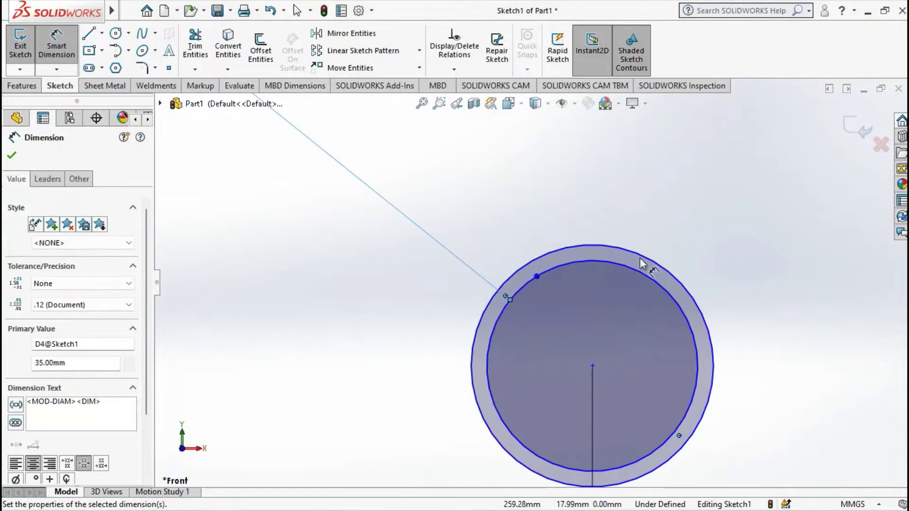
left_click(526, 263)
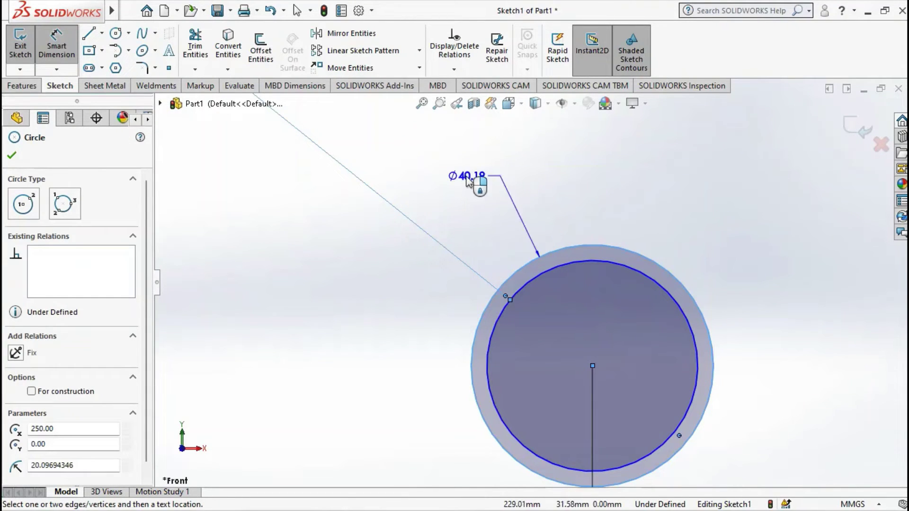
left_click(413, 183)
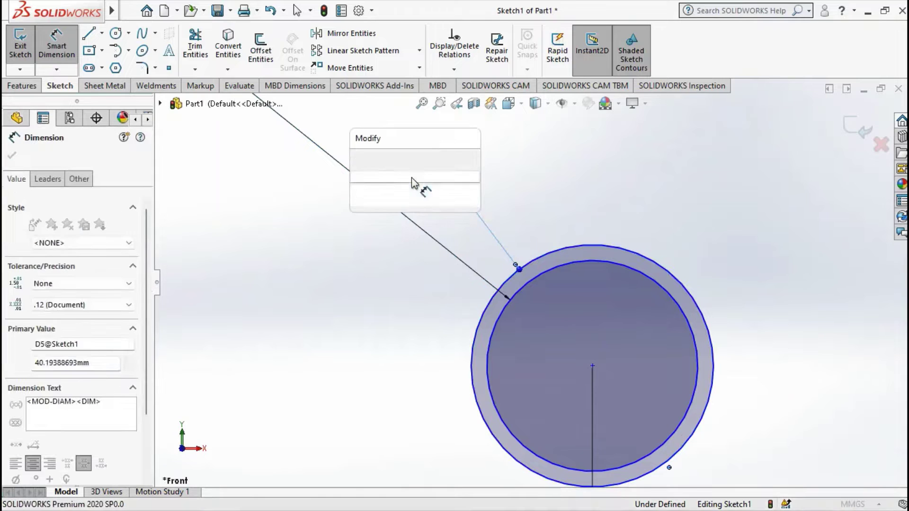
type("24")
key("Return")
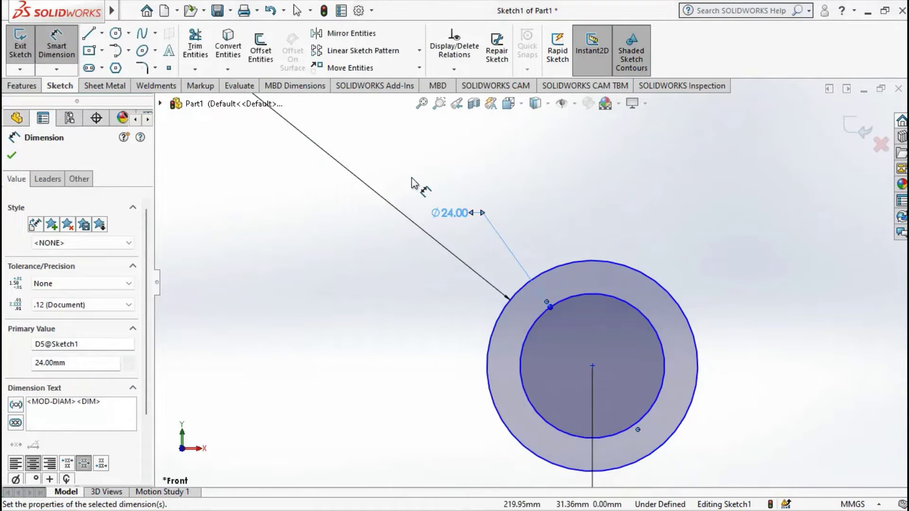
key("f")
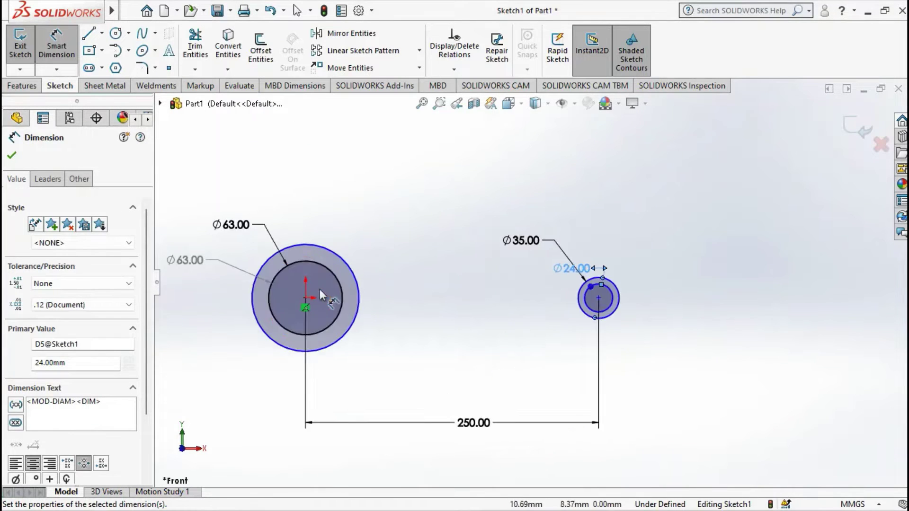
key("Escape")
Align the right circle's centre horizontally with the origin centre
left_click(826, 297)
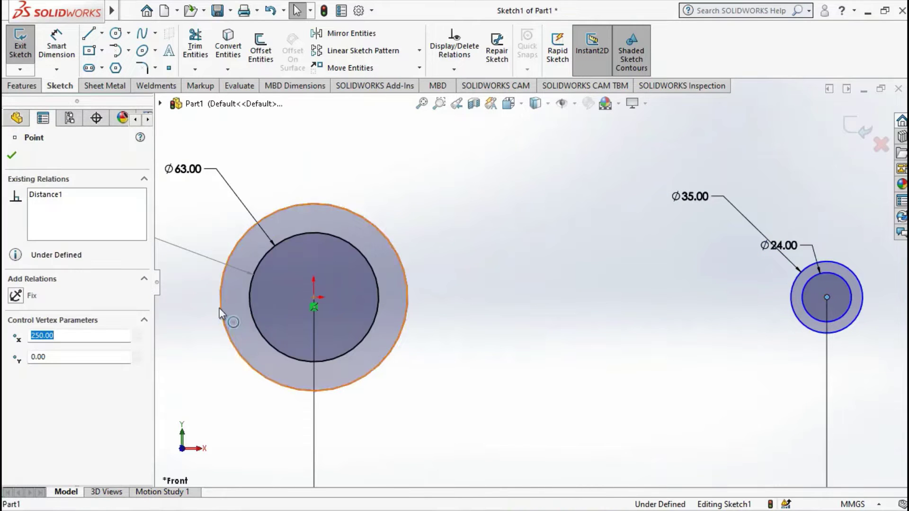
left_click(314, 296)
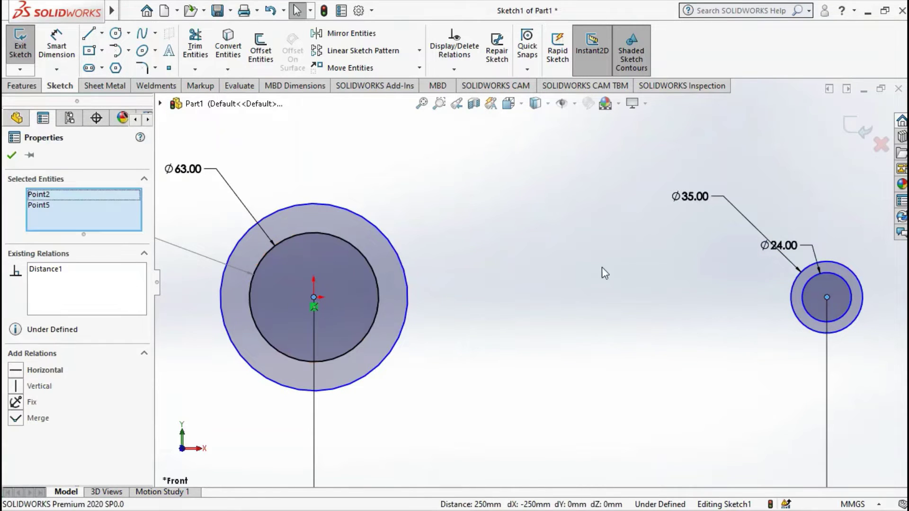
left_click(16, 371)
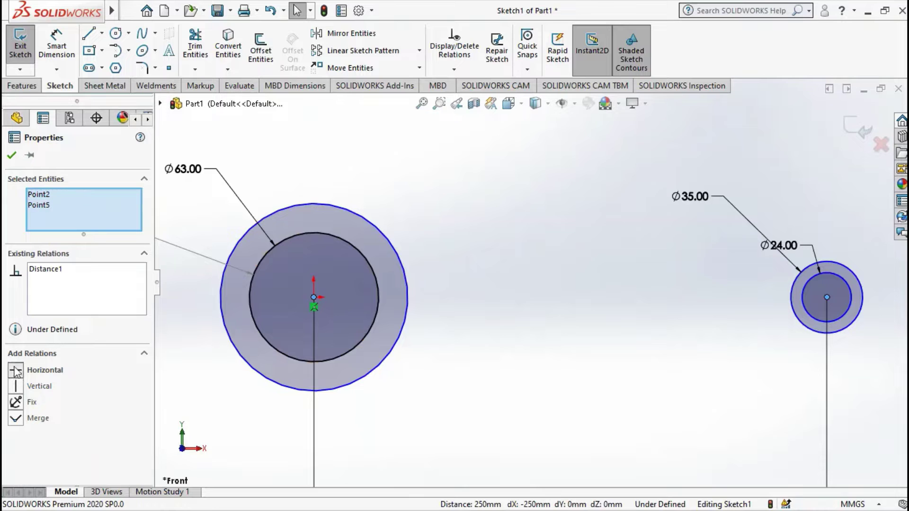
left_click(11, 160)
Delete the duplicate Ø63.00 dimension added to the left circle
scroll(462, 272, "up", 4)
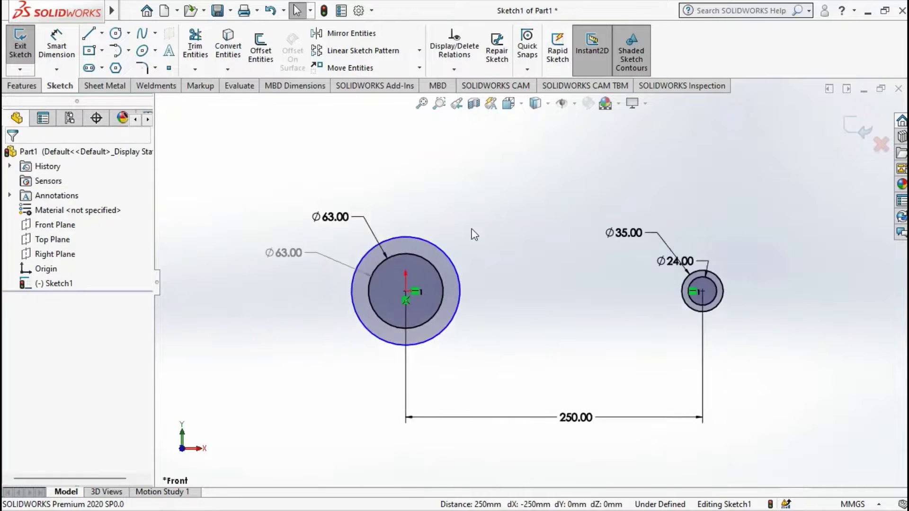
scroll(604, 271, "up", 2)
scroll(592, 272, "down", 3)
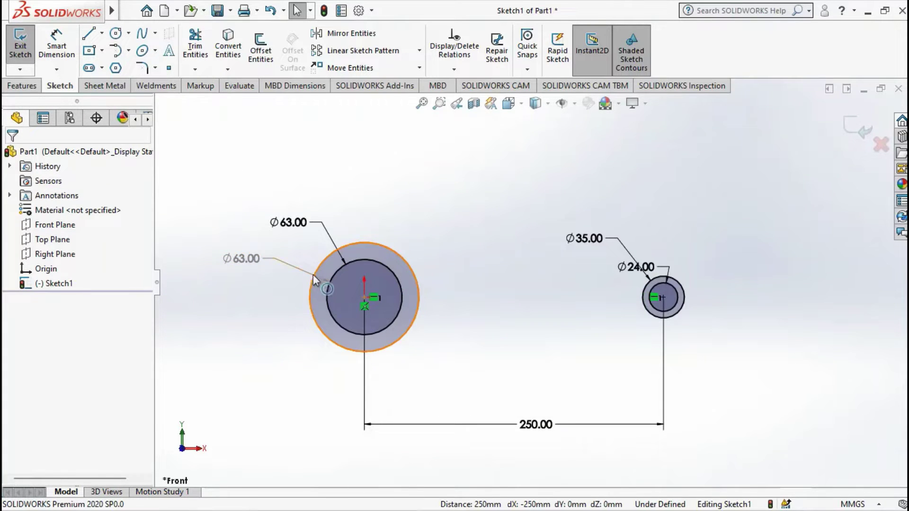
left_click(273, 259)
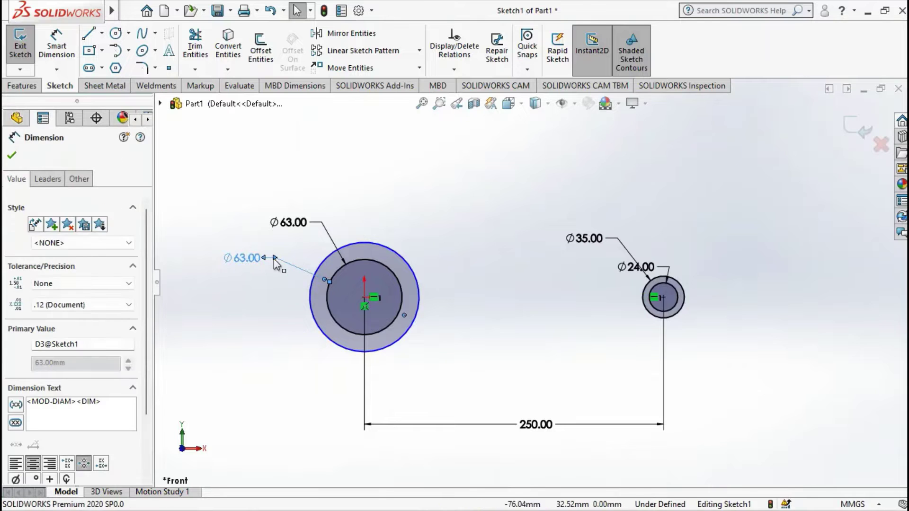
key("Delete")
scroll(317, 271, "down", 3)
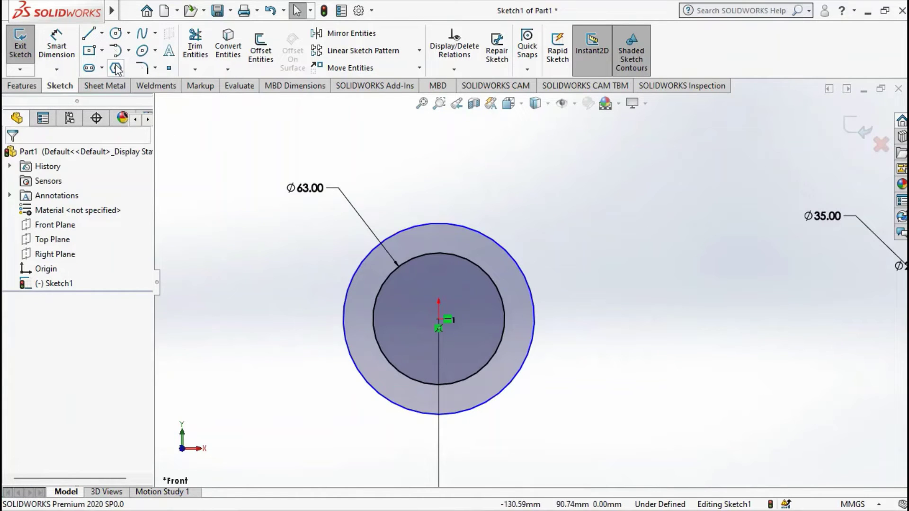
Dimension the left inner circle to Ø52, fully defining Sketch1
left_click(56, 45)
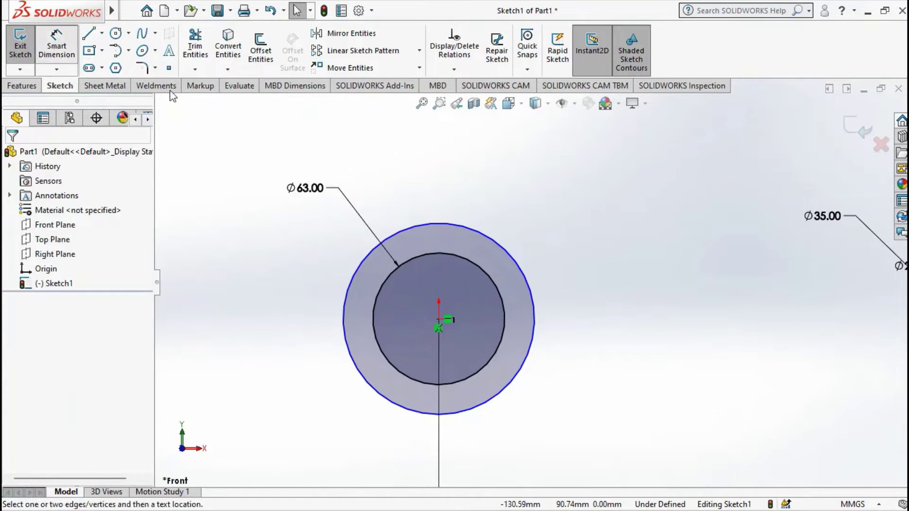
left_click(402, 225)
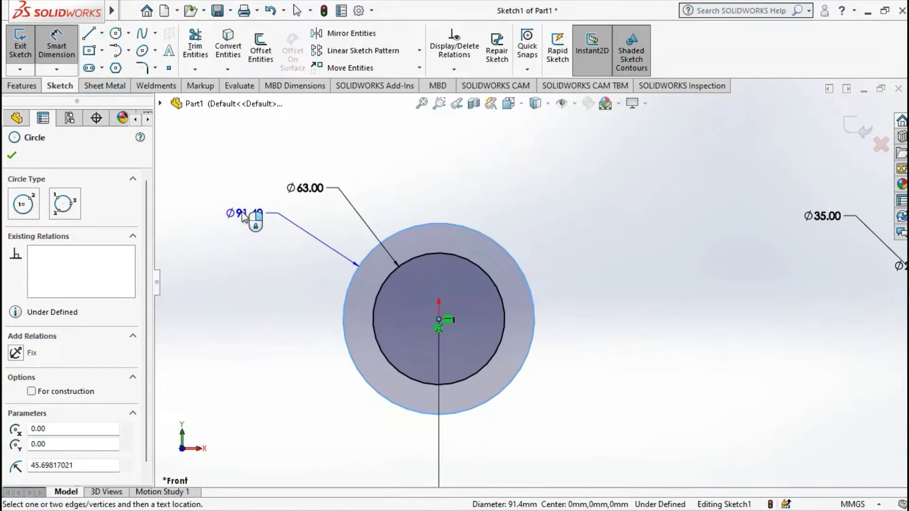
left_click(236, 207)
type("52")
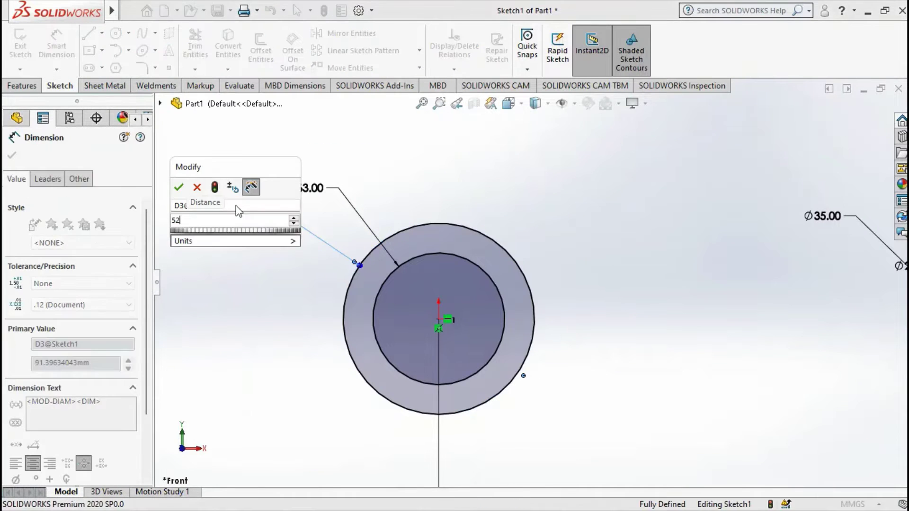
key("Return")
key("f")
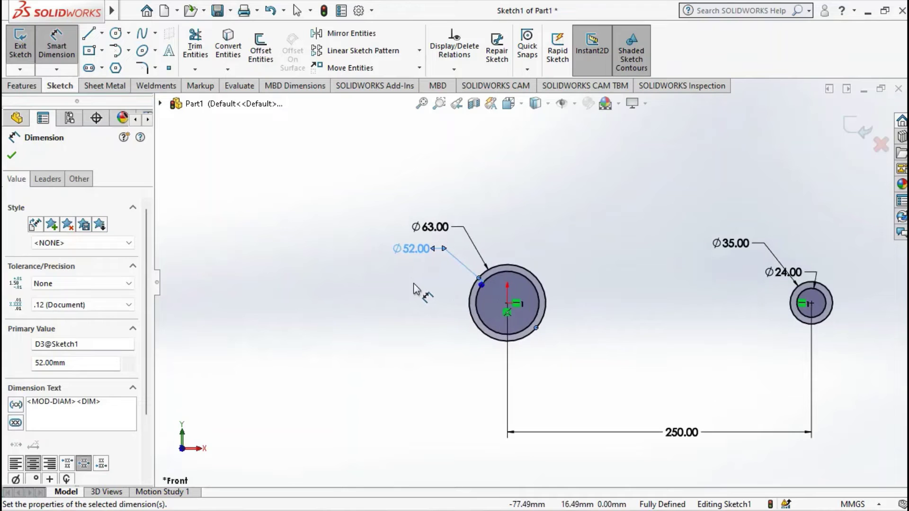
scroll(523, 253, "up", 5)
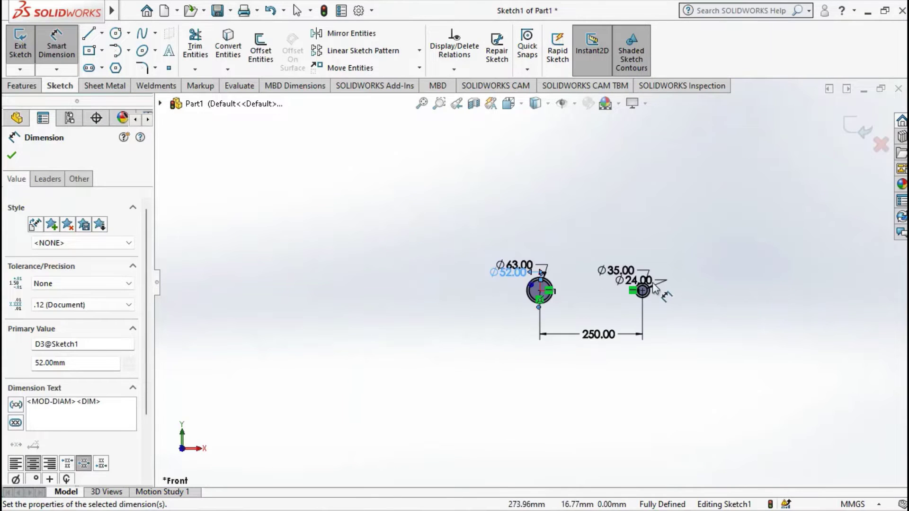
scroll(528, 265, "down", 2)
scroll(688, 339, "down", 2)
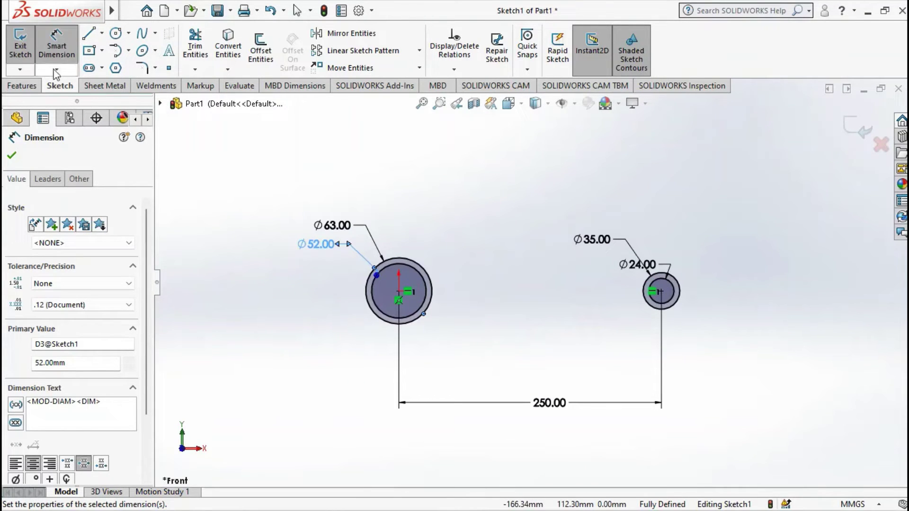
Try a 70 mm Mid Plane extrusion of Sketch1, adjust its contours, then cancel it
left_click(20, 86)
left_click(24, 53)
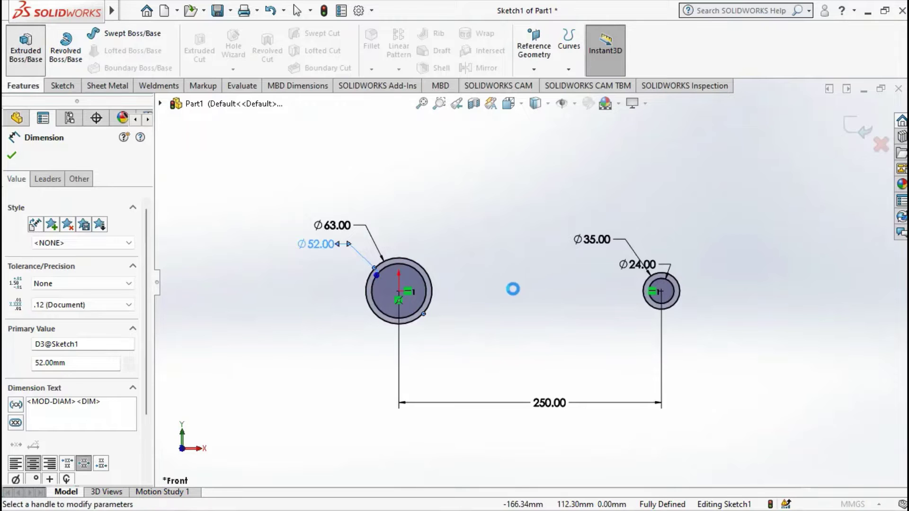
left_click(71, 235)
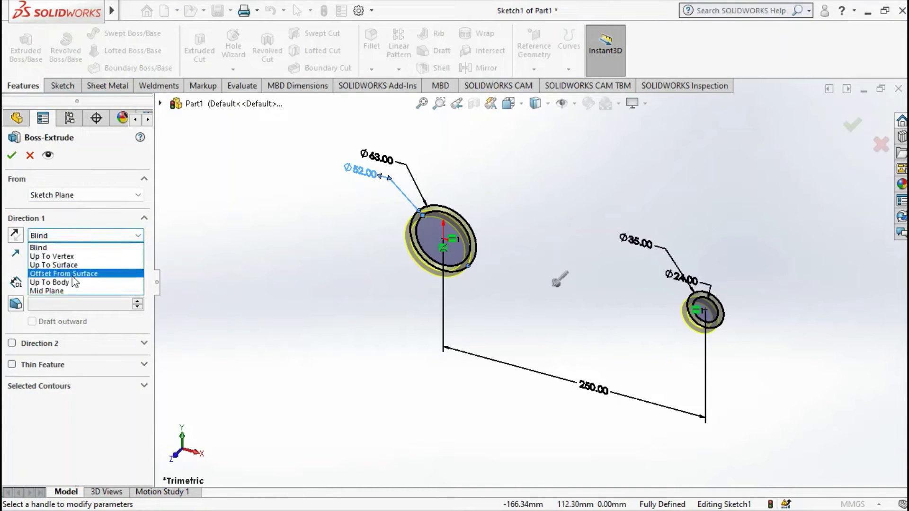
left_click(76, 291)
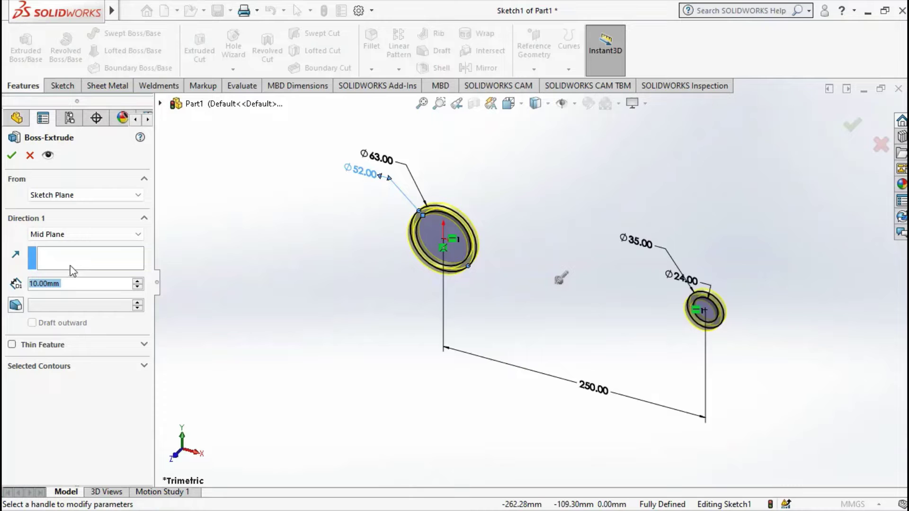
type("70")
key("Return")
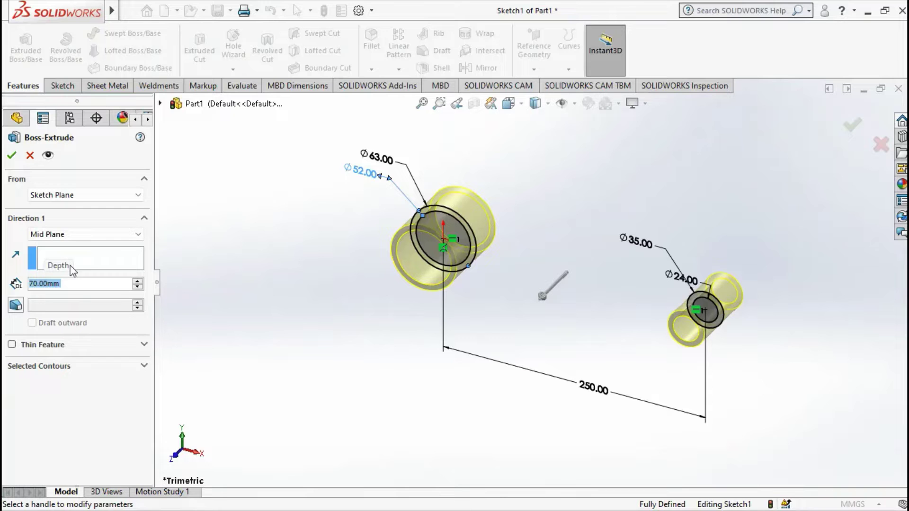
scroll(515, 259, "up", 4)
scroll(495, 271, "down", 4)
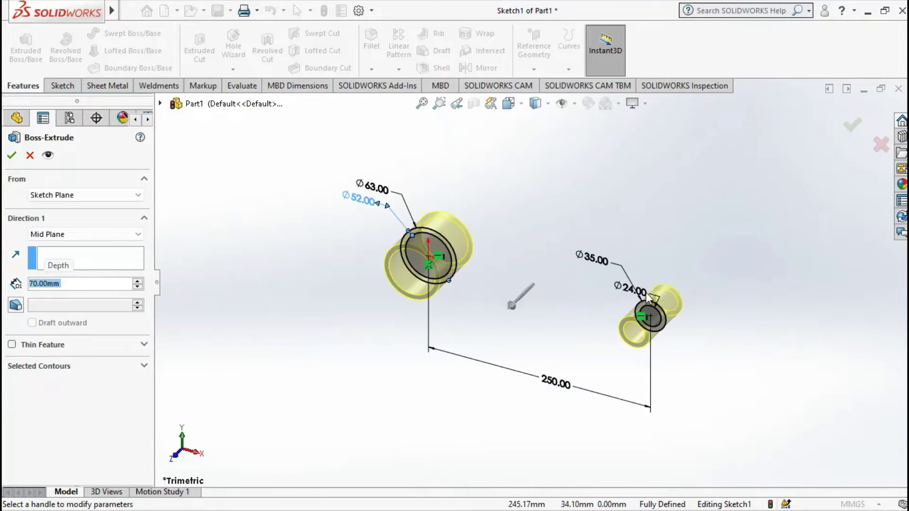
mouse_move(647, 296)
middle_mouse_down()
mouse_move(571, 321)
mouse_move(578, 290)
mouse_move(688, 276)
middle_mouse_up()
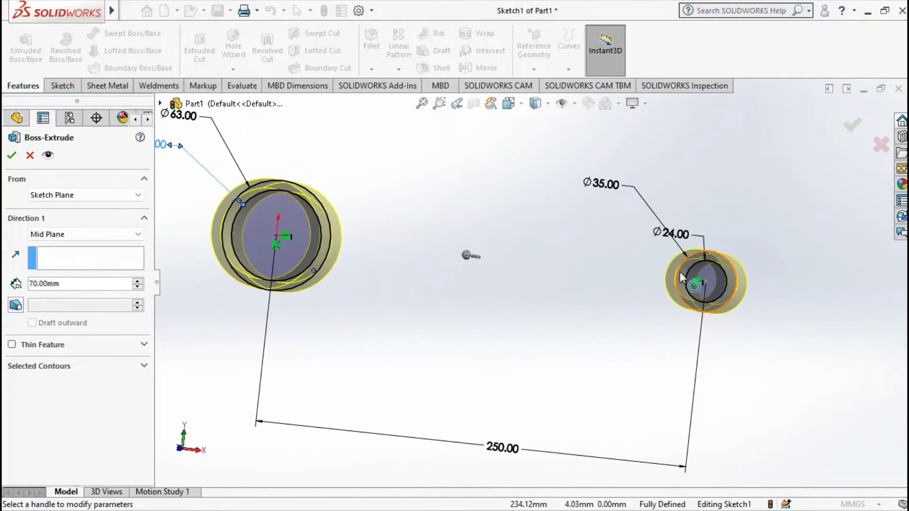
left_click(682, 274)
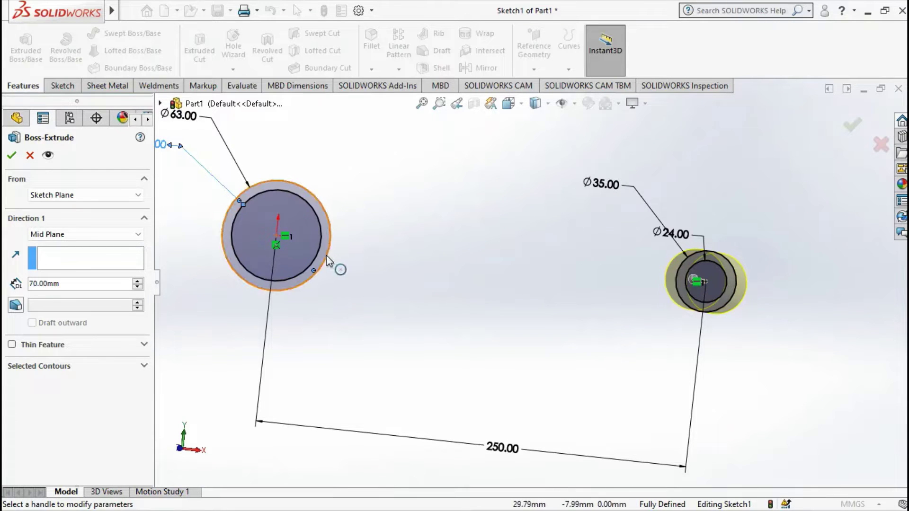
left_click(323, 251)
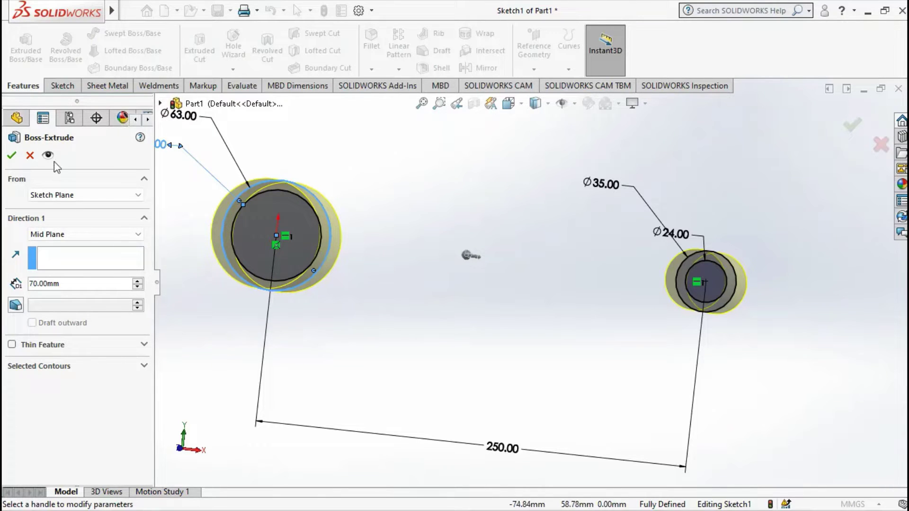
left_click(30, 155)
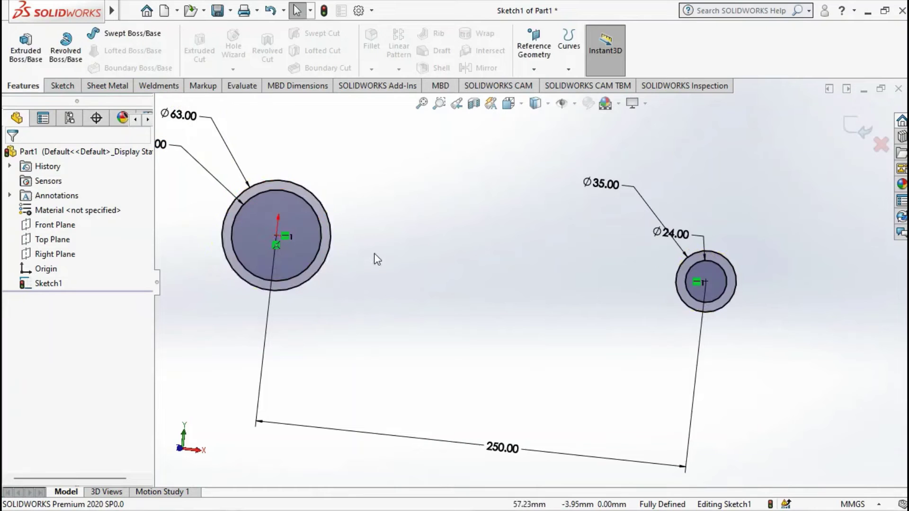
Extrude the left outer Ø63 circle 70 mm Mid Plane into a solid cylinder
left_click(326, 236)
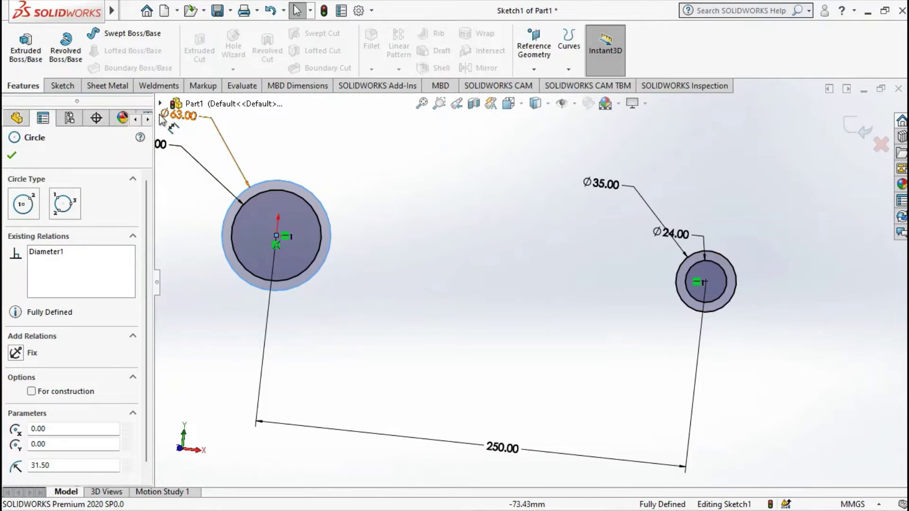
left_click(35, 46)
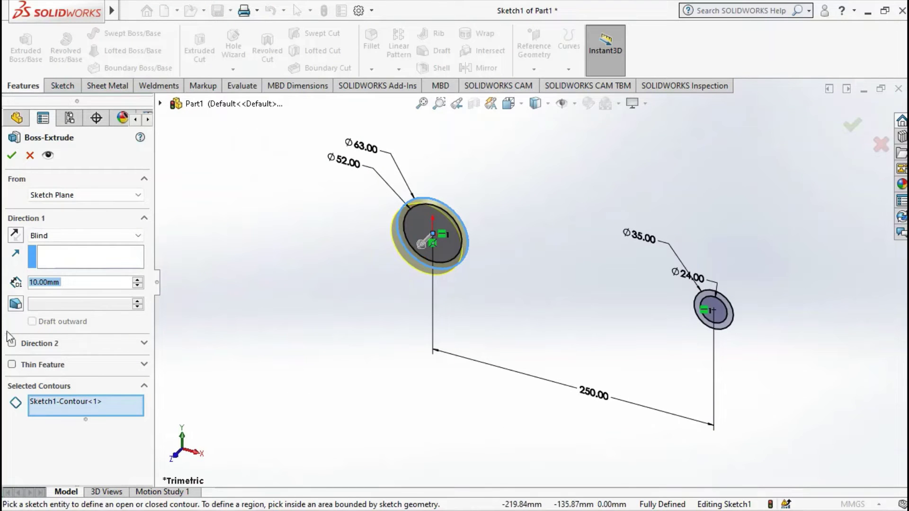
type("70")
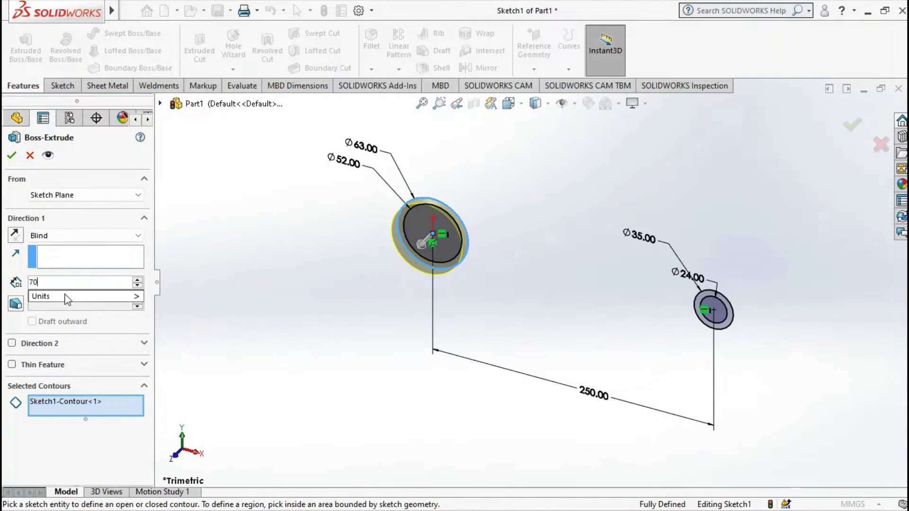
key("Return")
left_click(86, 246)
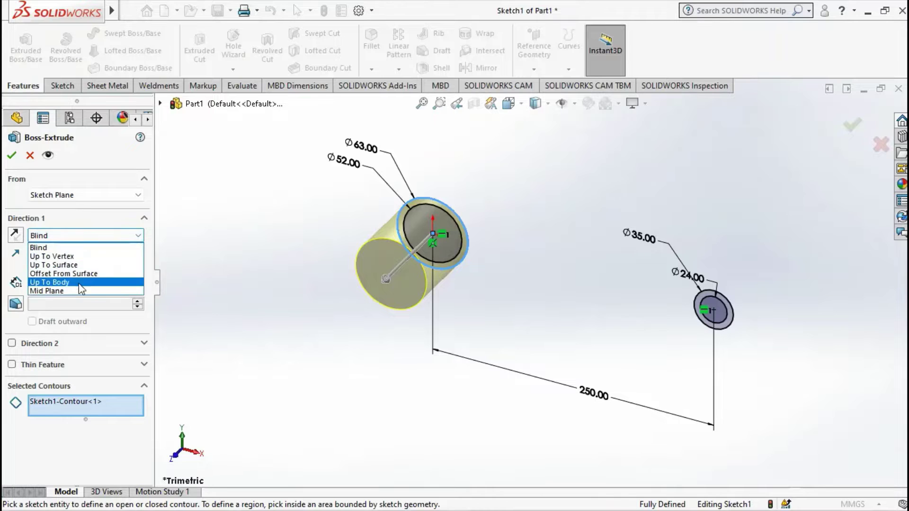
left_click(80, 291)
left_click(13, 159)
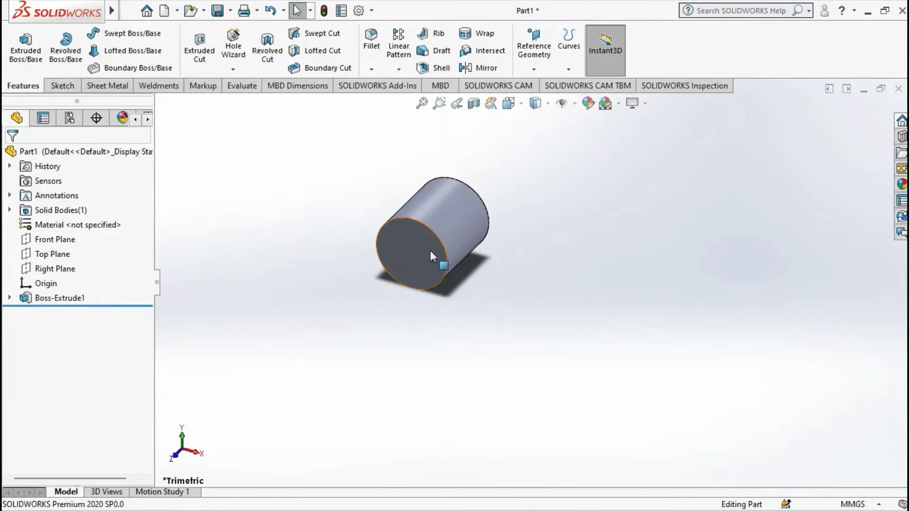
left_click(9, 297)
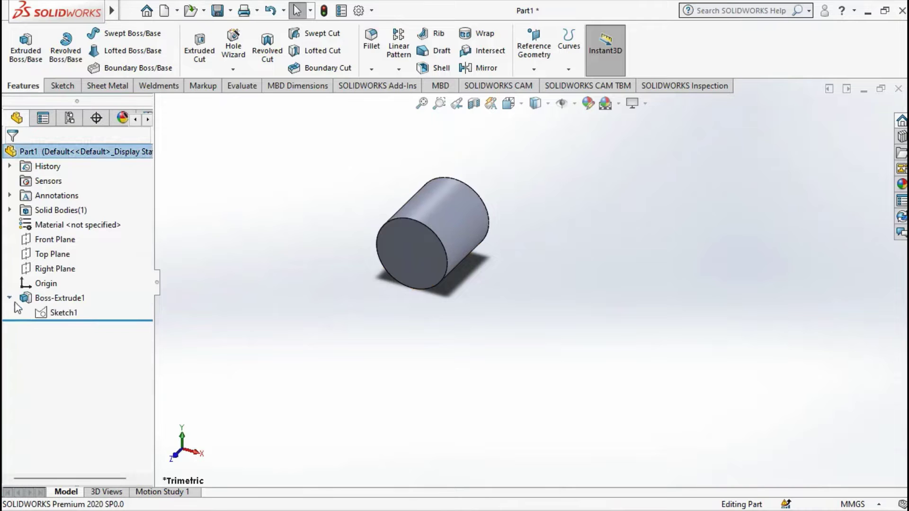
left_click(63, 312)
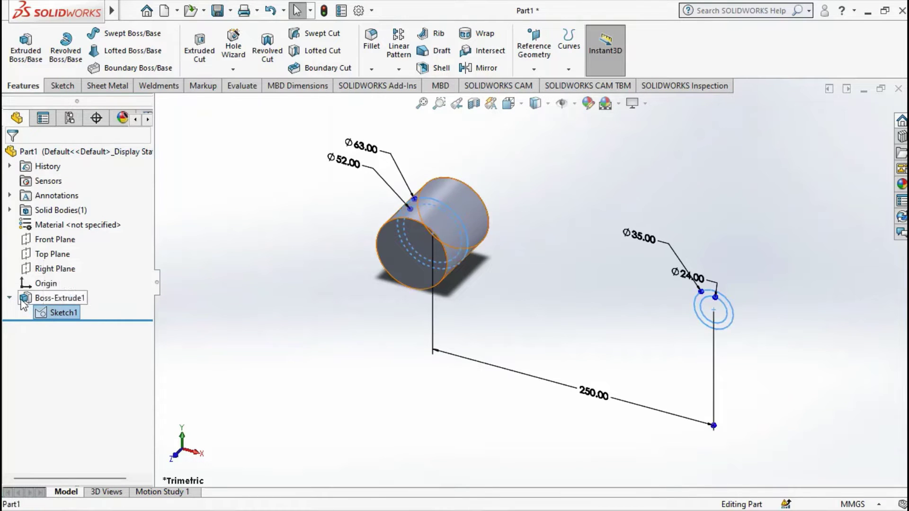
left_click(59, 298)
left_click(451, 263)
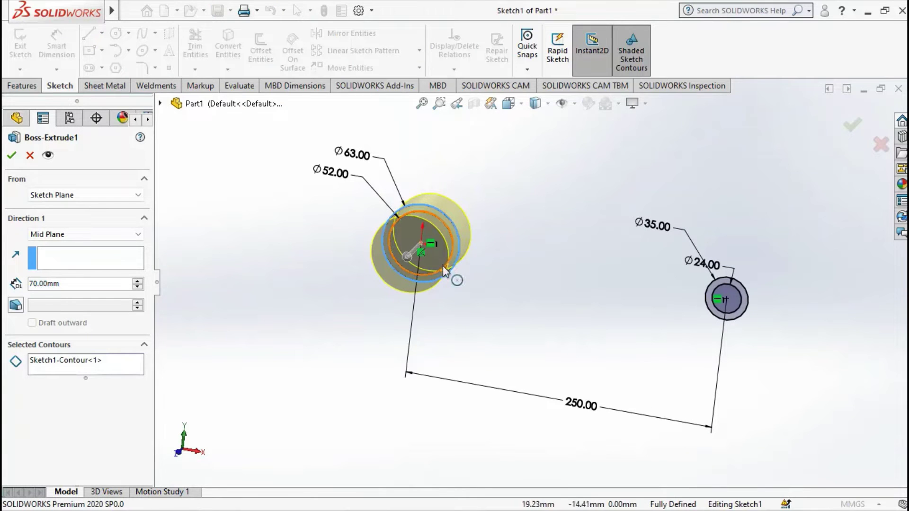
mouse_move(442, 265)
middle_mouse_down()
mouse_move(473, 246)
mouse_move(483, 202)
mouse_move(461, 270)
mouse_move(444, 260)
middle_mouse_up()
scroll(423, 282, "down", 3)
scroll(428, 290, "down", 2)
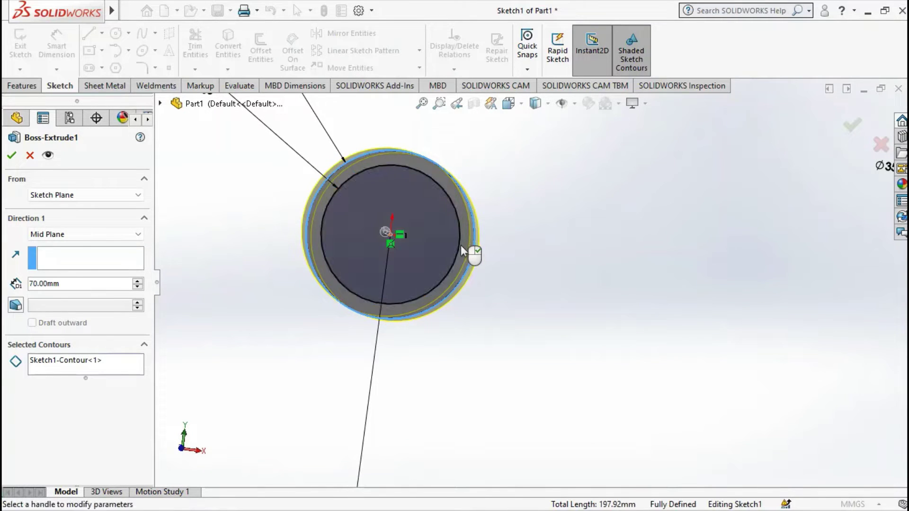
scroll(425, 244, "up", 3)
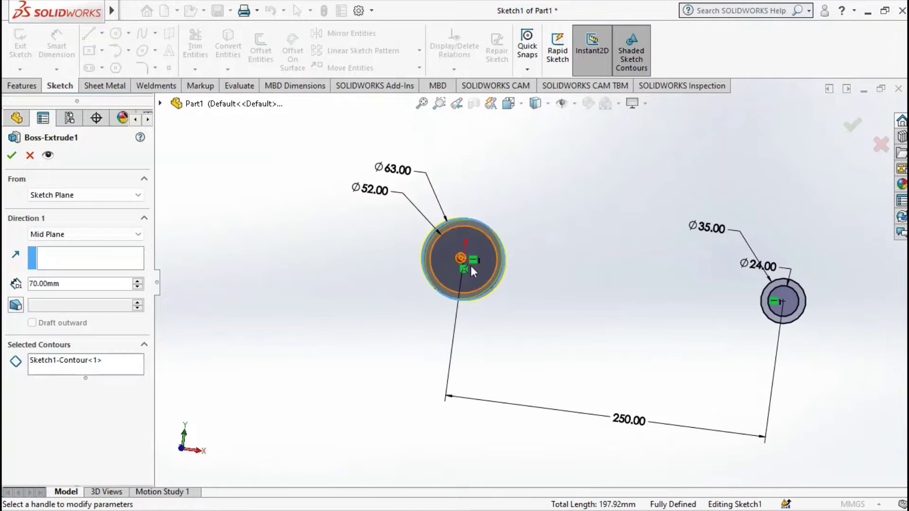
scroll(470, 266, "down", 2)
middle_click_drag(483, 265, 149, 212)
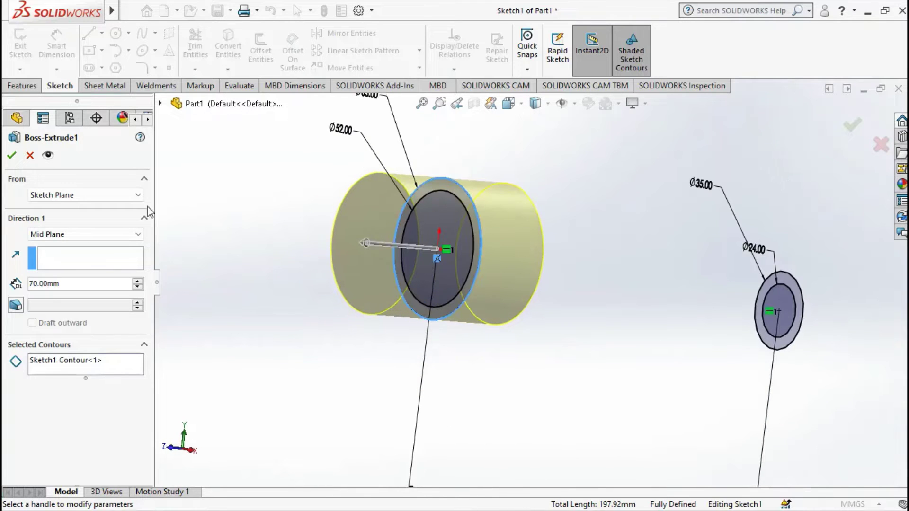
left_click(11, 155)
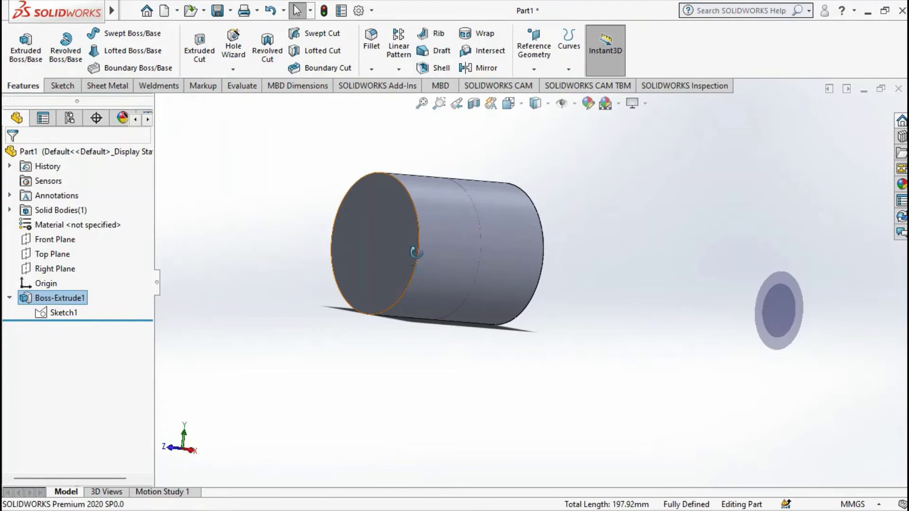
middle_click_drag(414, 251, 511, 255)
Start an extruded cut from Sketch1, then cancel it
left_click(49, 315)
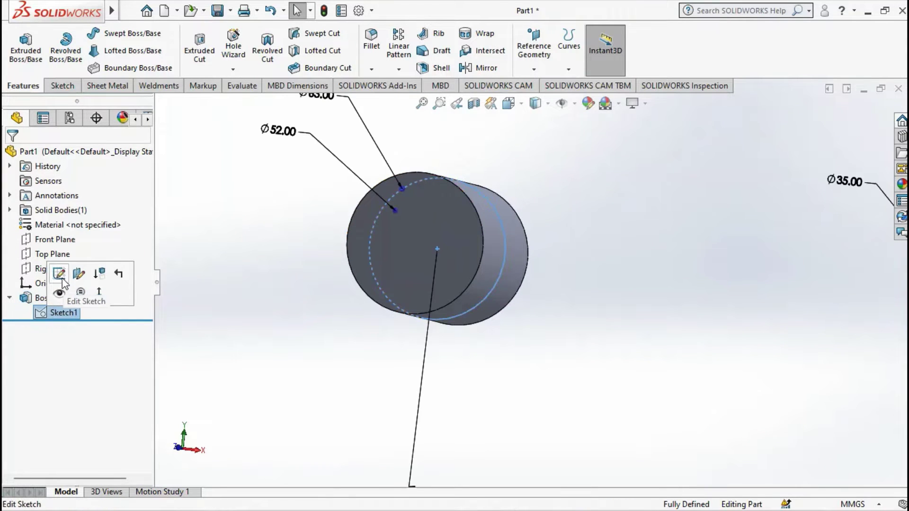
left_click(209, 55)
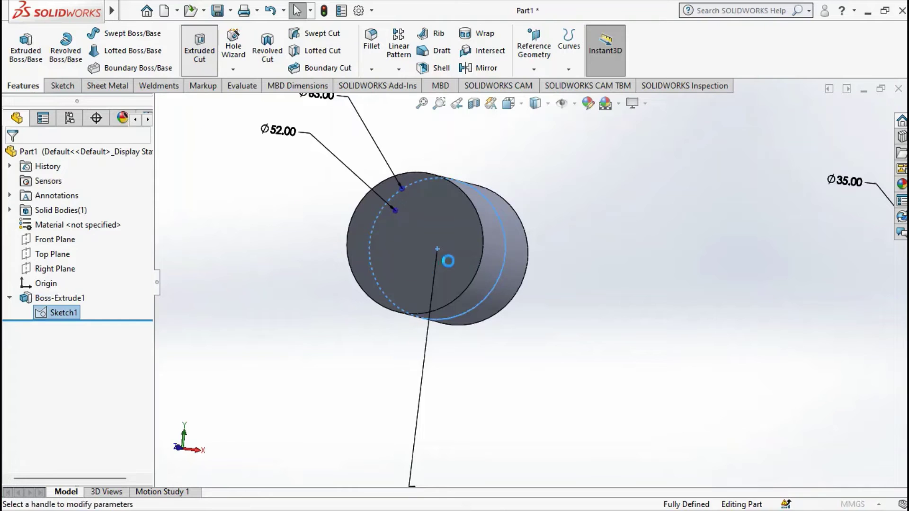
middle_click_drag(442, 258, 453, 274)
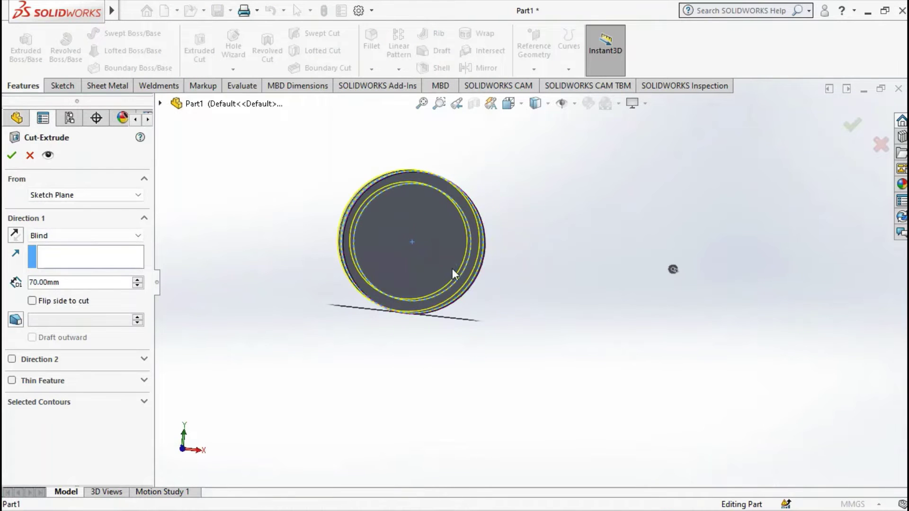
left_click(25, 158)
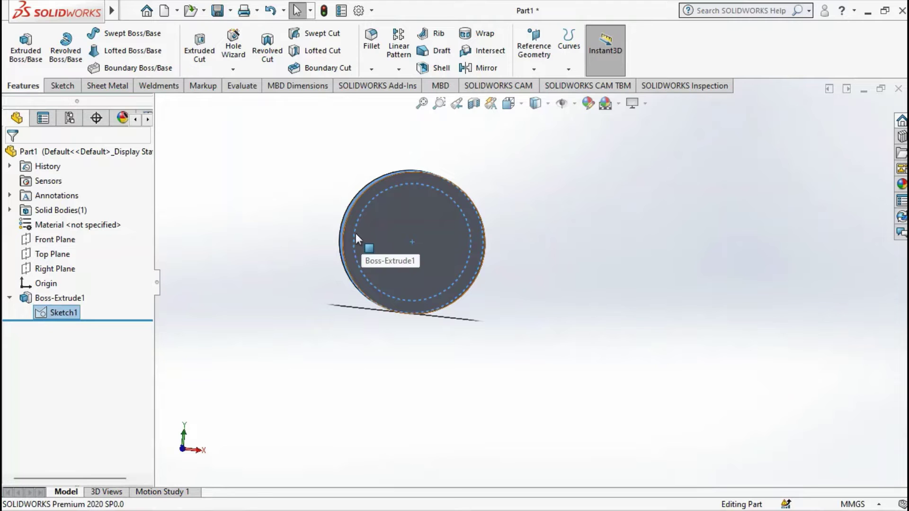
Cut the Ø52 inner circle Mid Plane through the cylinder and view it from the front
left_click(61, 293)
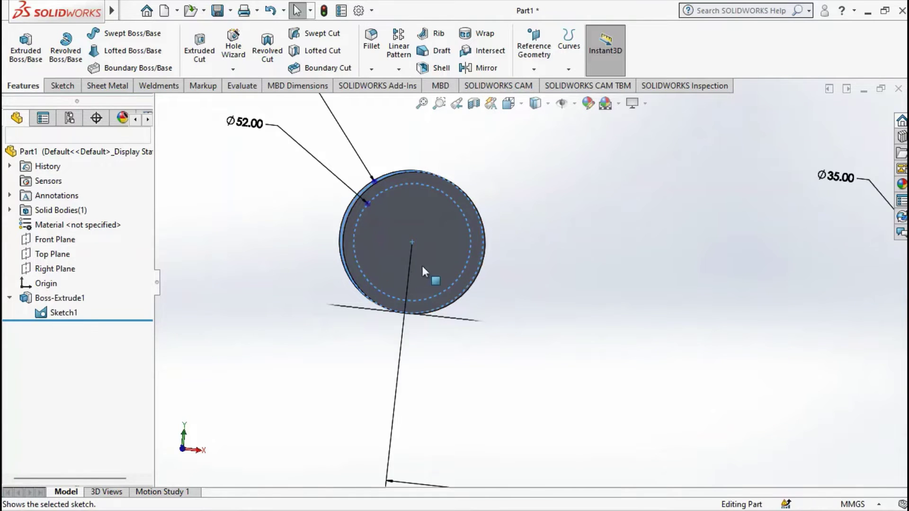
scroll(416, 256, "down", 5)
middle_click_drag(411, 247, 322, 220)
left_click(322, 220)
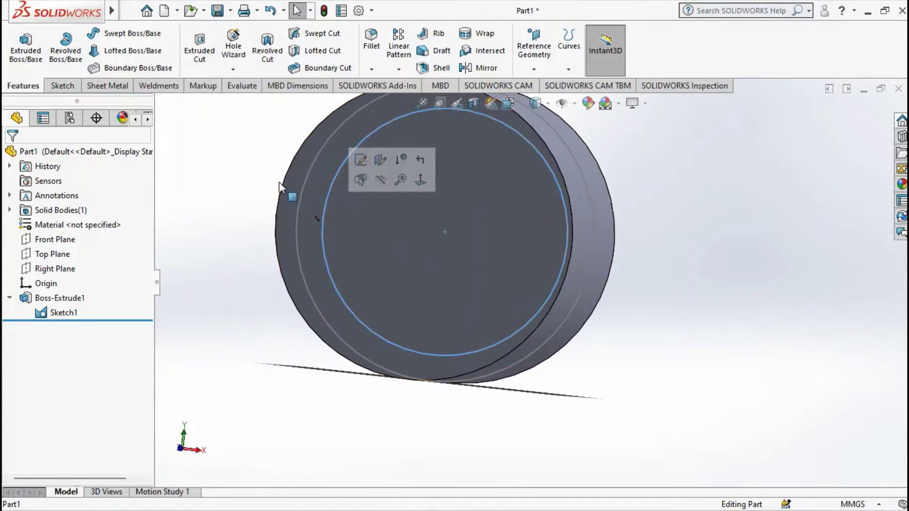
left_click(194, 71)
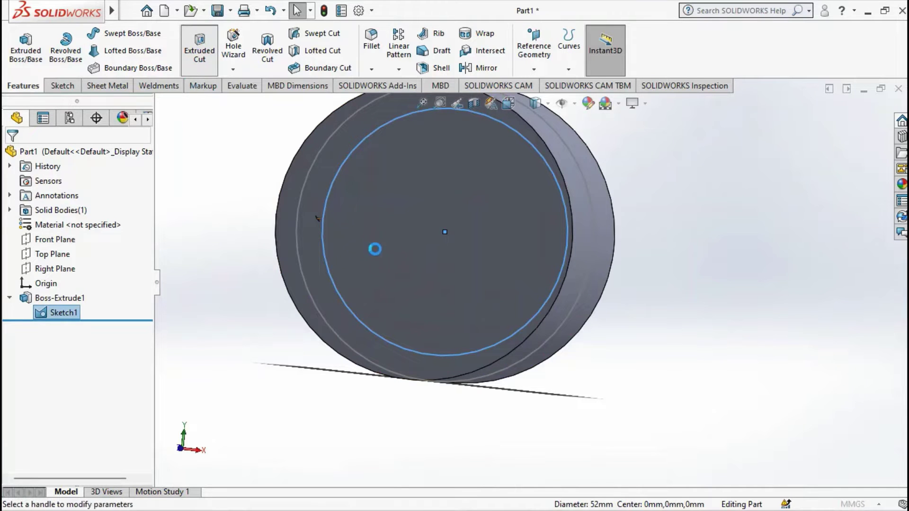
left_click(71, 236)
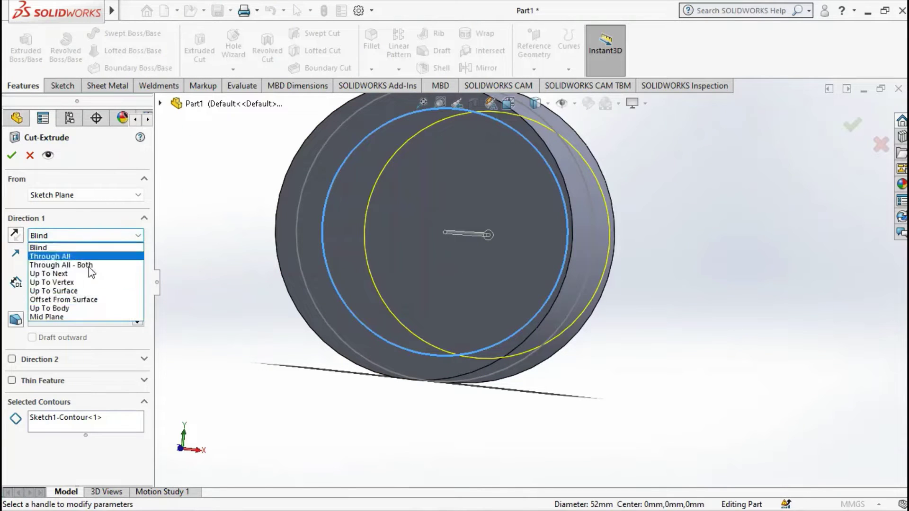
left_click(48, 318)
left_click(12, 155)
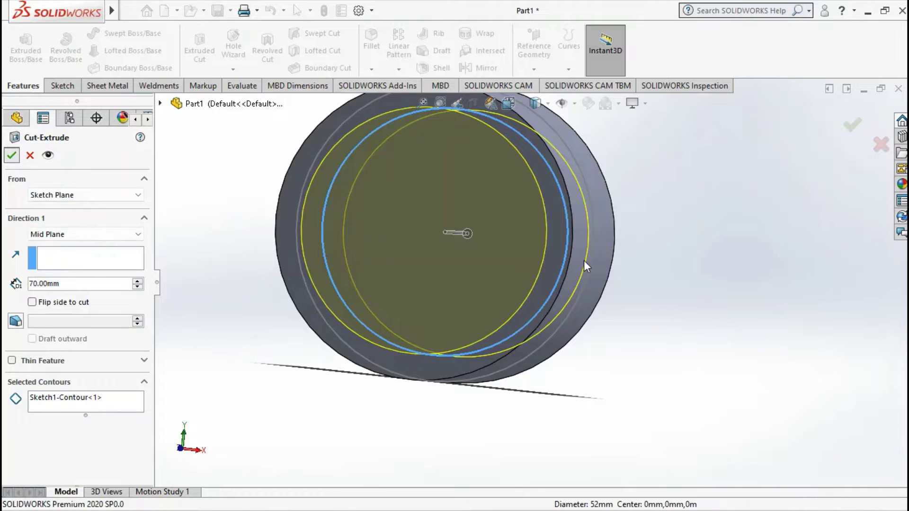
scroll(531, 283, "up", 5)
left_click(425, 274)
key("ctrl+1")
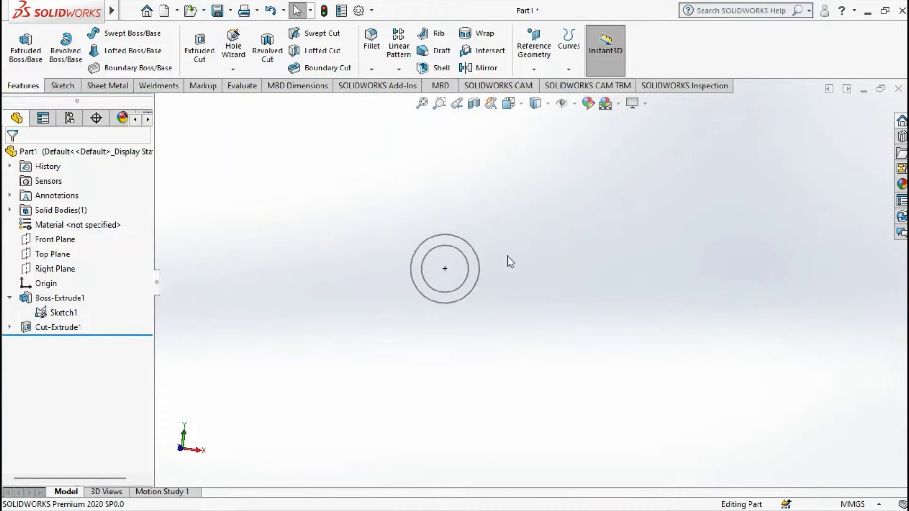
Extrude the right Ø35 circle 42 mm Mid Plane into a second cylinder
left_click(463, 251)
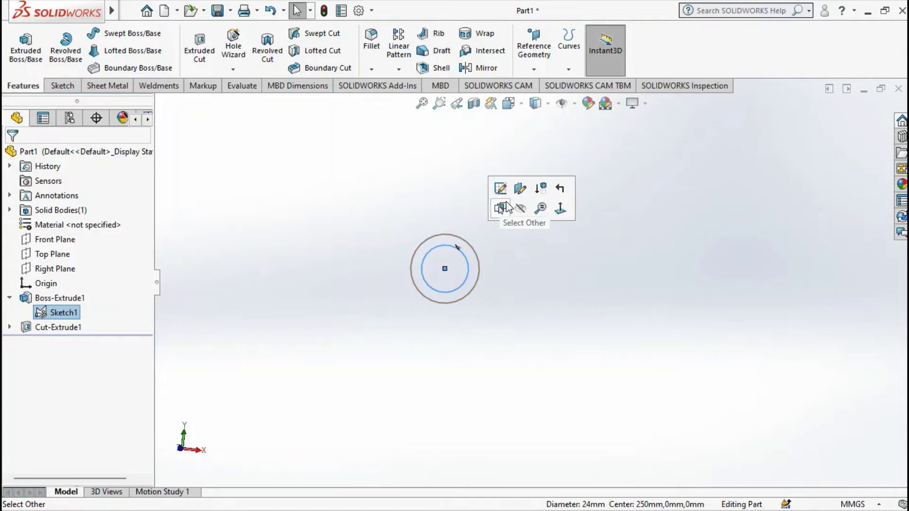
left_click(468, 246)
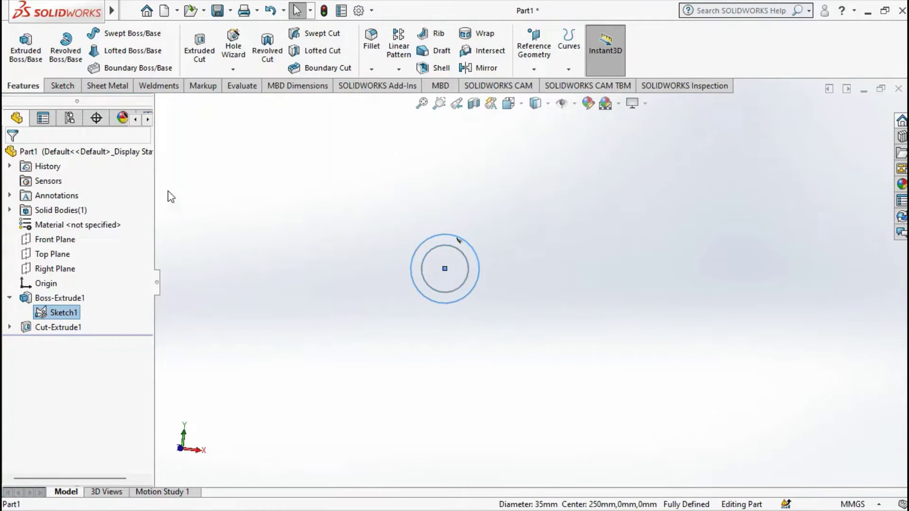
left_click(14, 63)
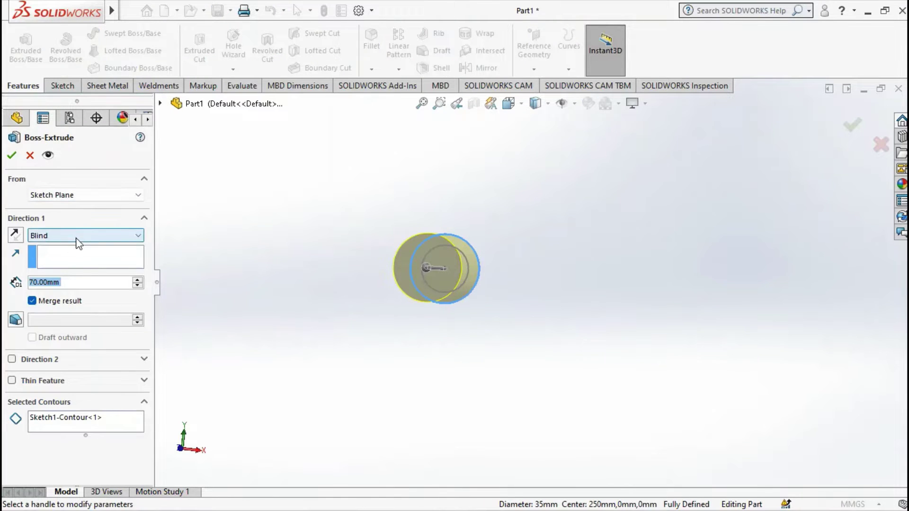
left_click(78, 237)
left_click(74, 300)
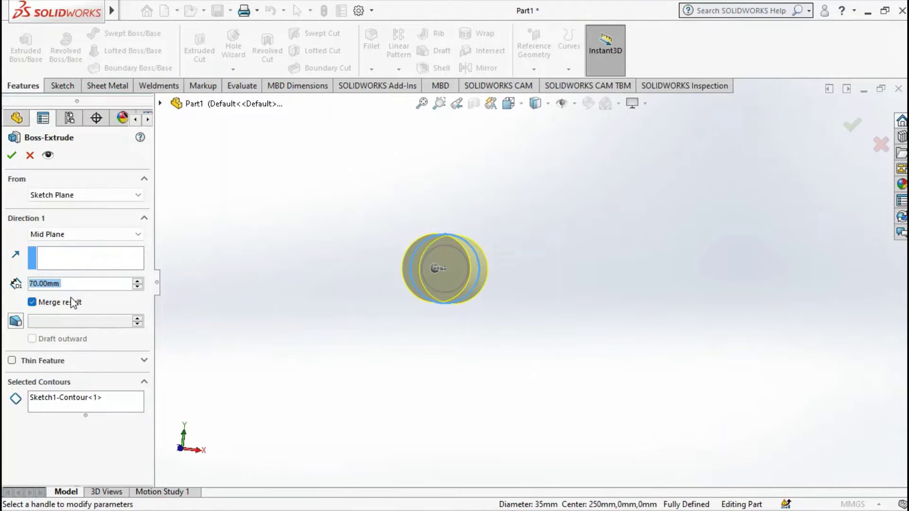
type("42")
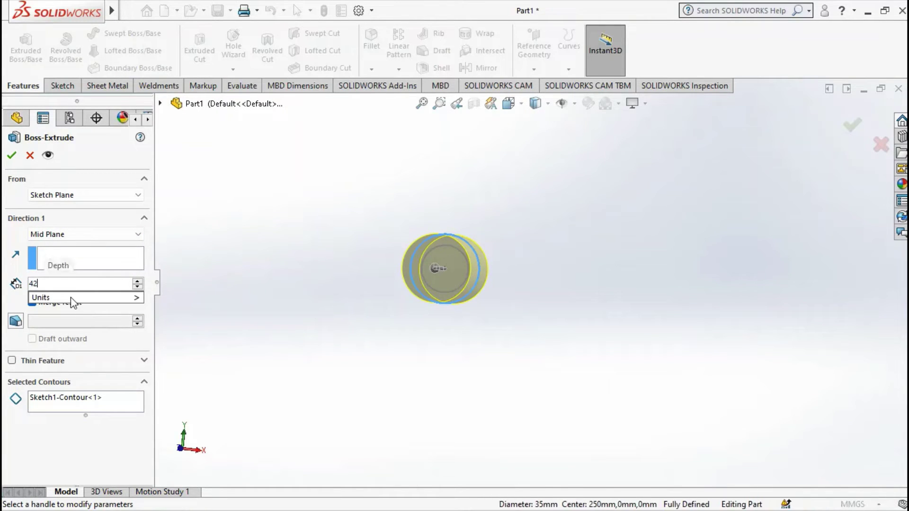
key("Return")
left_click(12, 157)
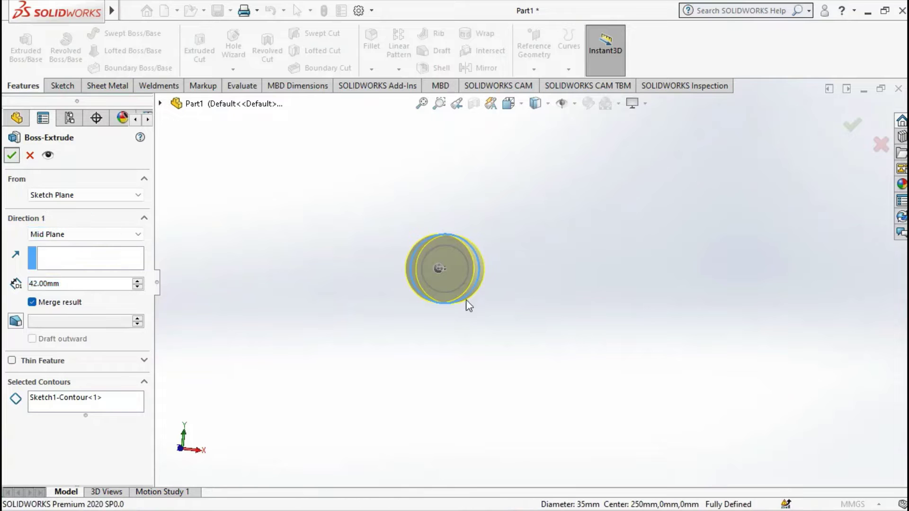
scroll(407, 252, "down", 3)
middle_click_drag(374, 283, 487, 271)
Cut the Ø24 circle Mid Plane through the second cylinder to make it a ring
left_click(515, 277)
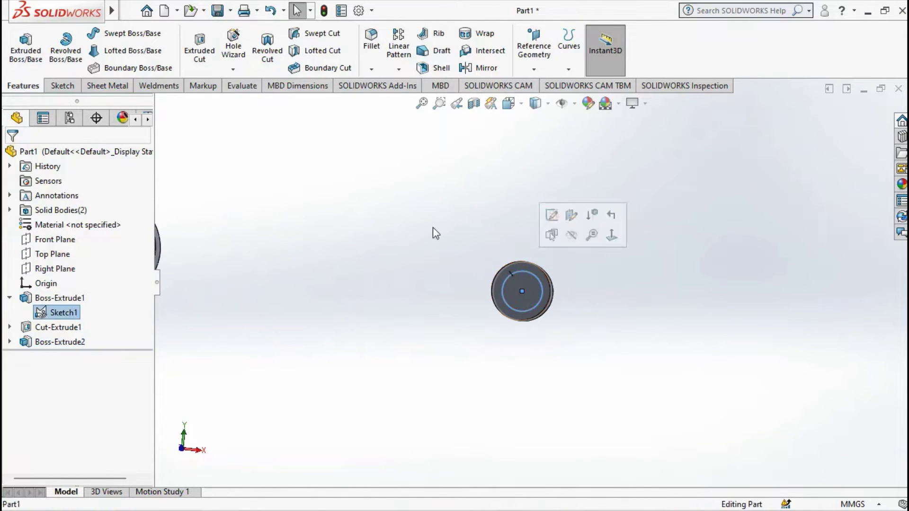
left_click(199, 50)
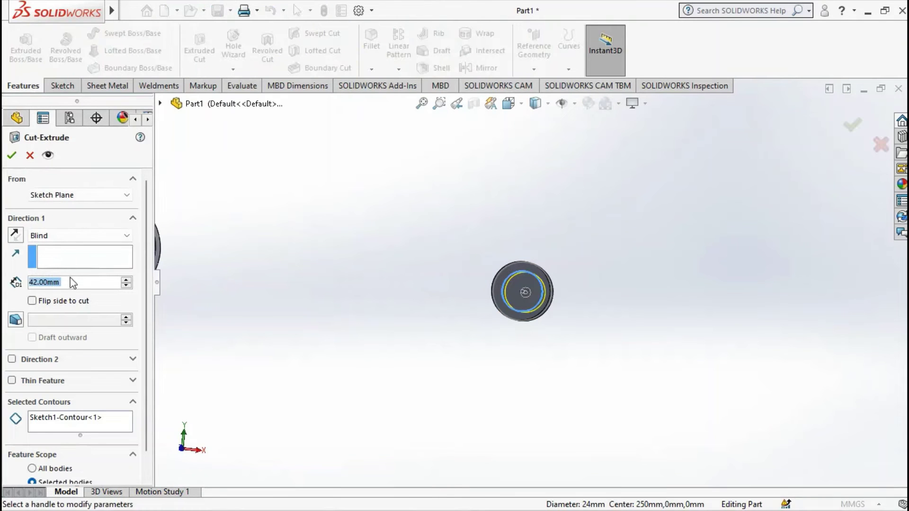
left_click(36, 234)
left_click(71, 316)
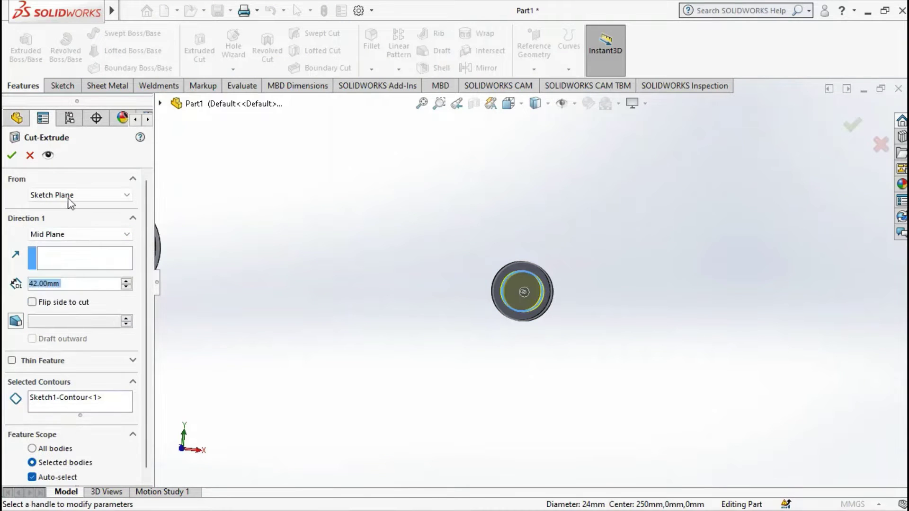
left_click(11, 156)
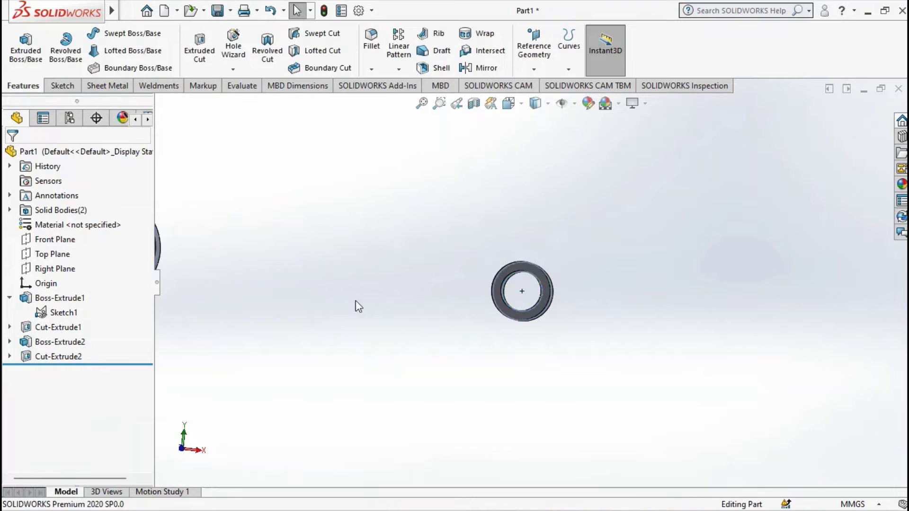
middle_click_drag(439, 256, 492, 296)
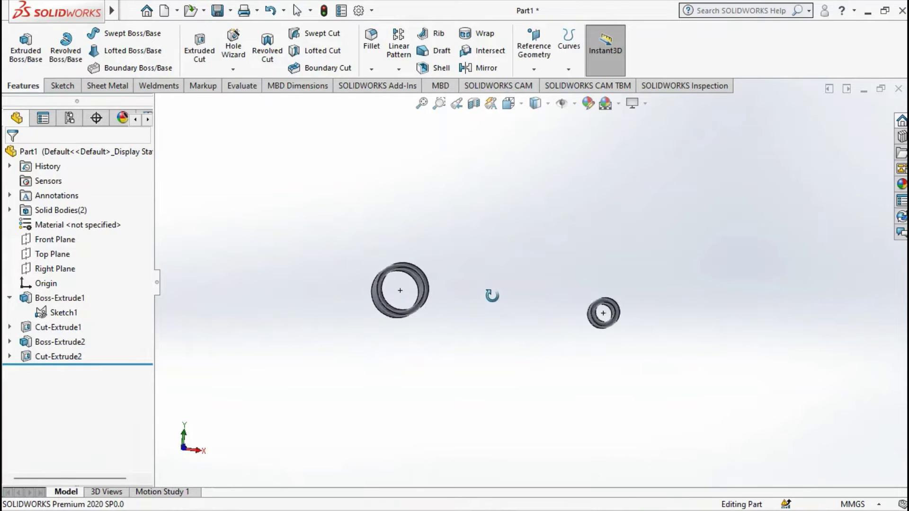
Hide Sketch1 so only the two rings remain visible
left_click(45, 313)
left_click(56, 292)
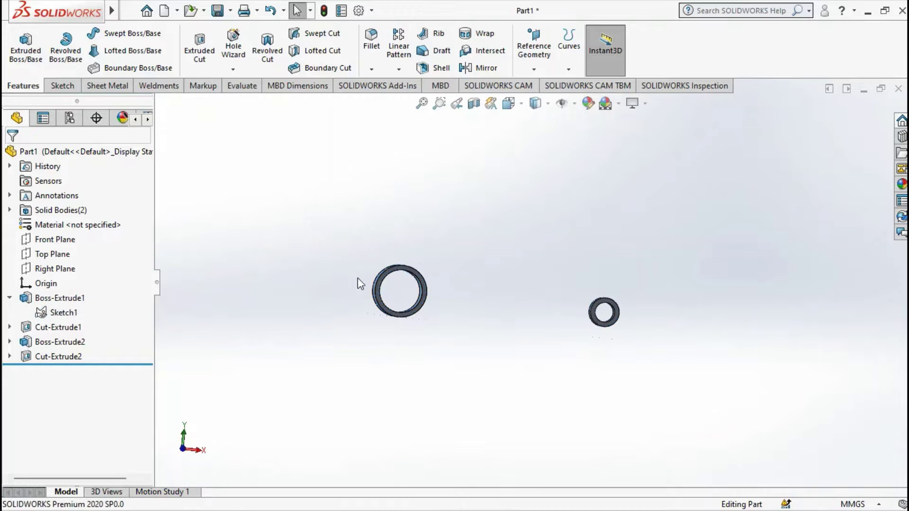
scroll(478, 296, "down", 2)
scroll(479, 296, "up", 3)
middle_click_drag(493, 304, 484, 284)
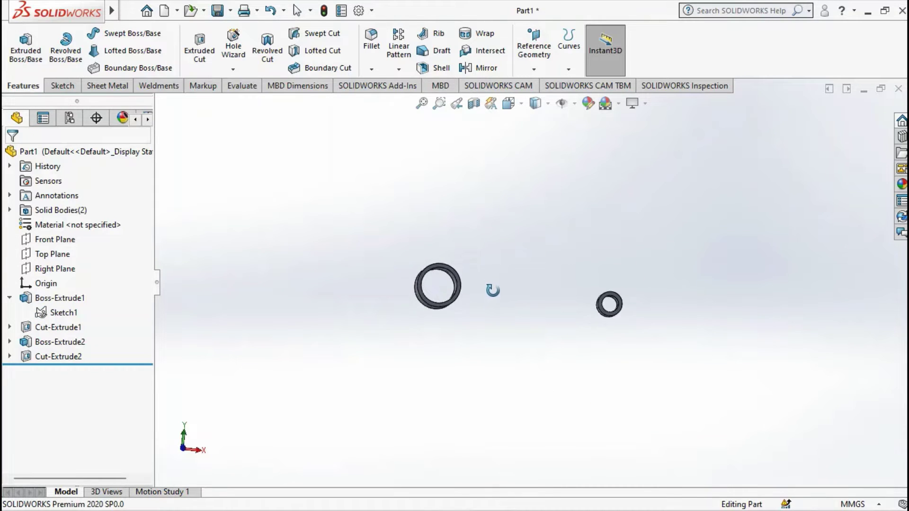
key("Escape")
Start a new sketch on the Front Plane and view it Normal To
left_click(35, 241)
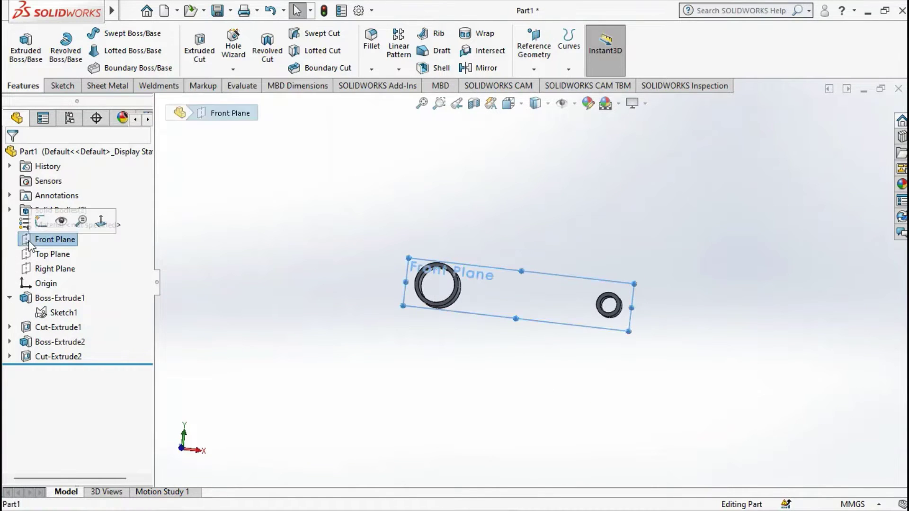
left_click(41, 223)
key("space")
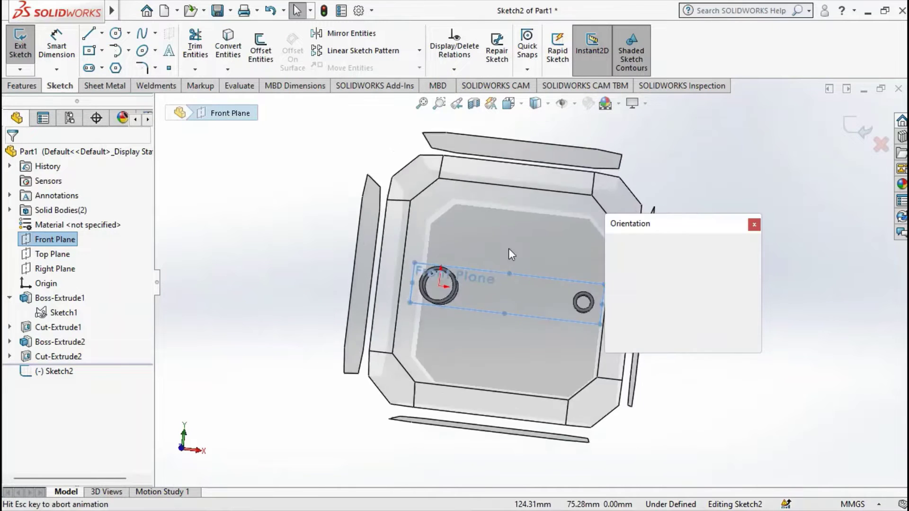
left_click(402, 340)
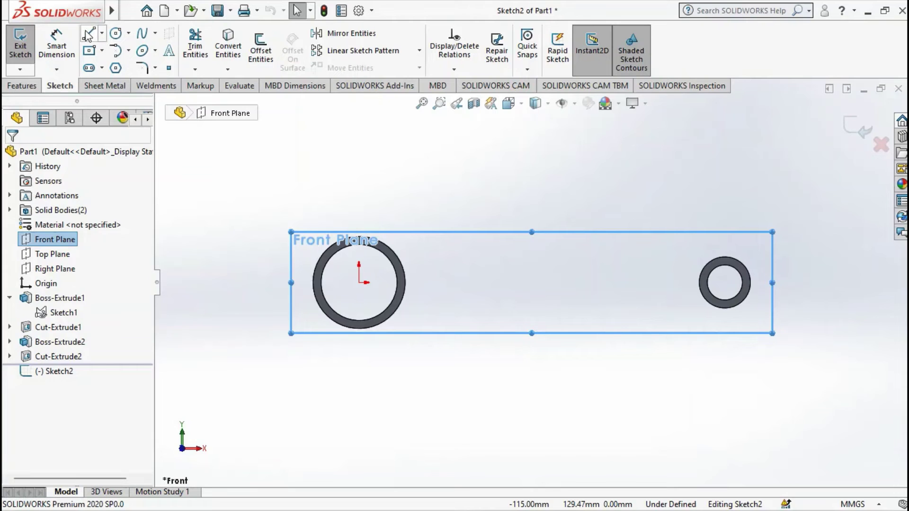
left_click(117, 51)
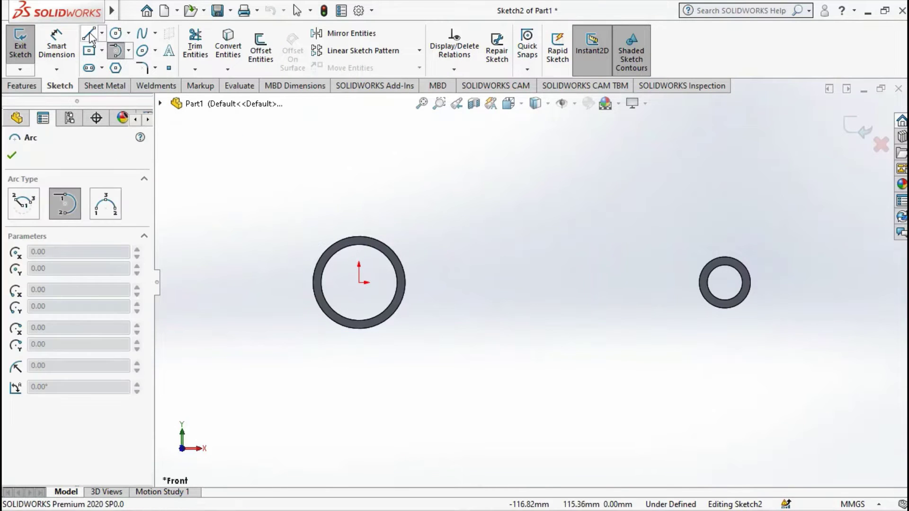
key("l")
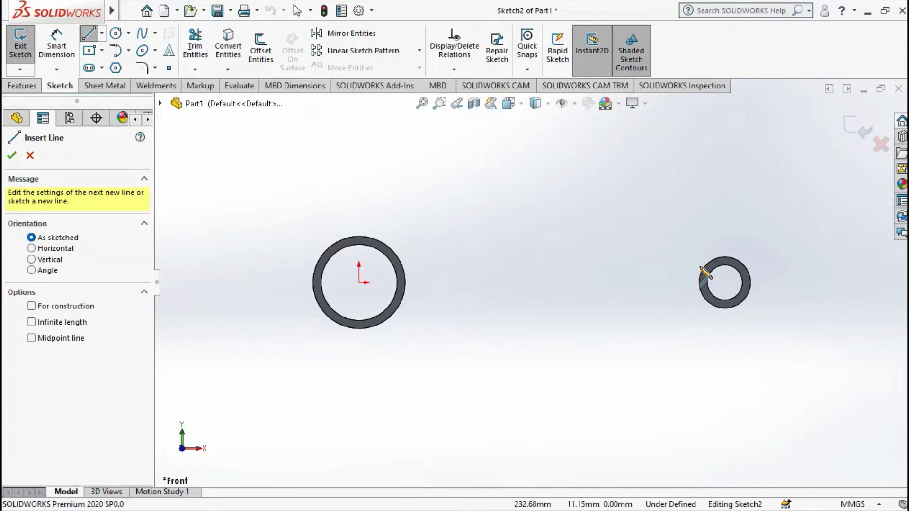
Draw an upper and a lower line spanning the gap between the large and small rings
left_click(686, 268)
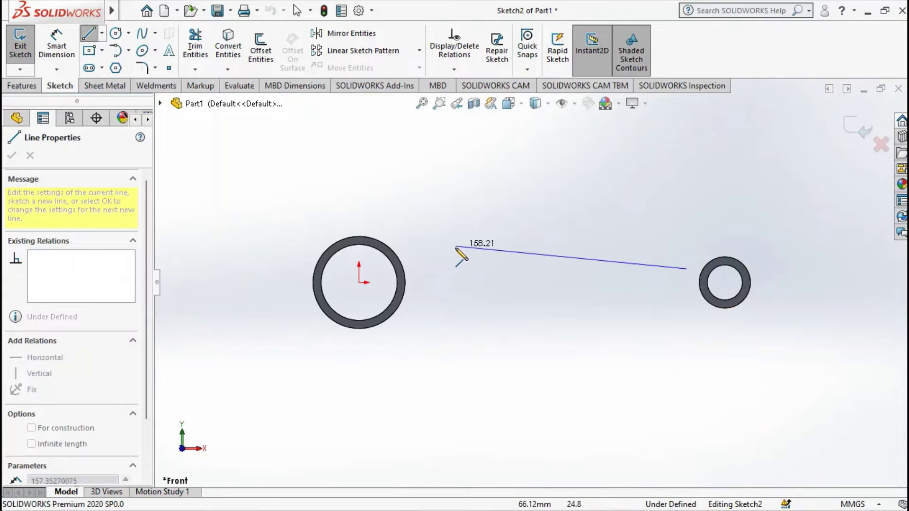
left_click(439, 252)
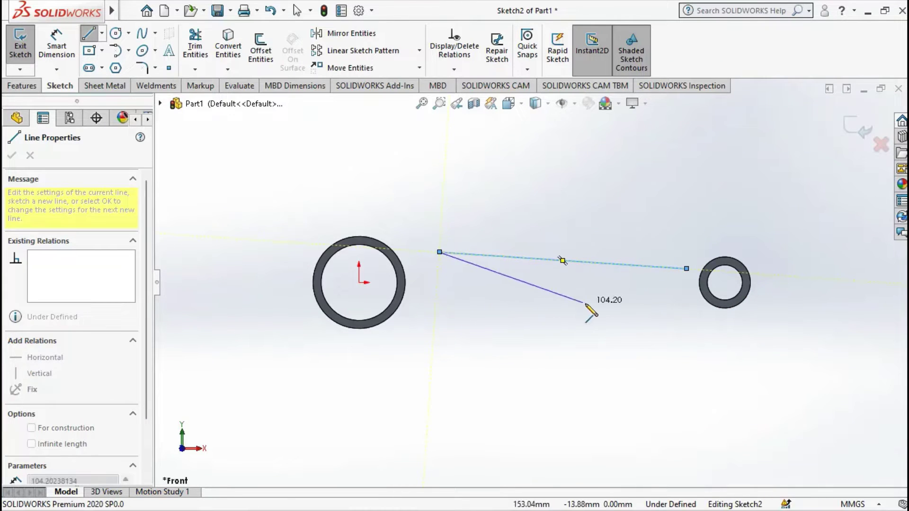
key("Escape")
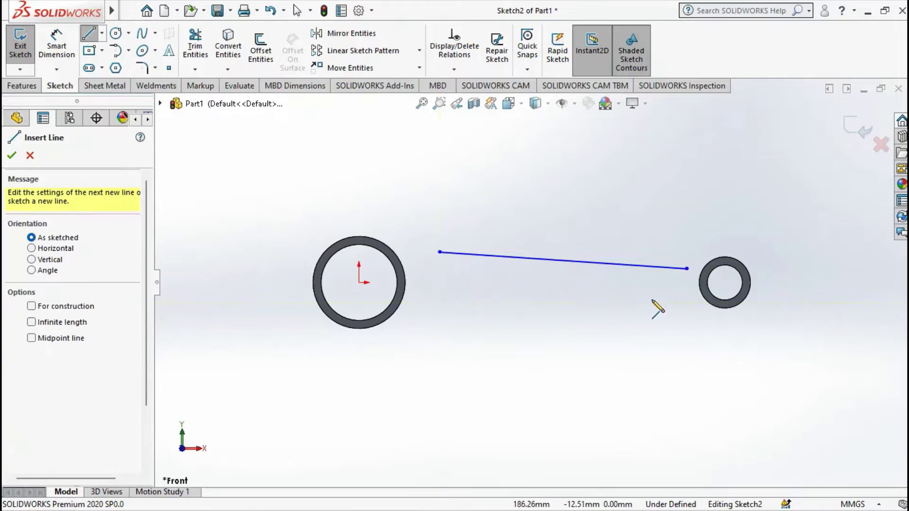
left_click(687, 298)
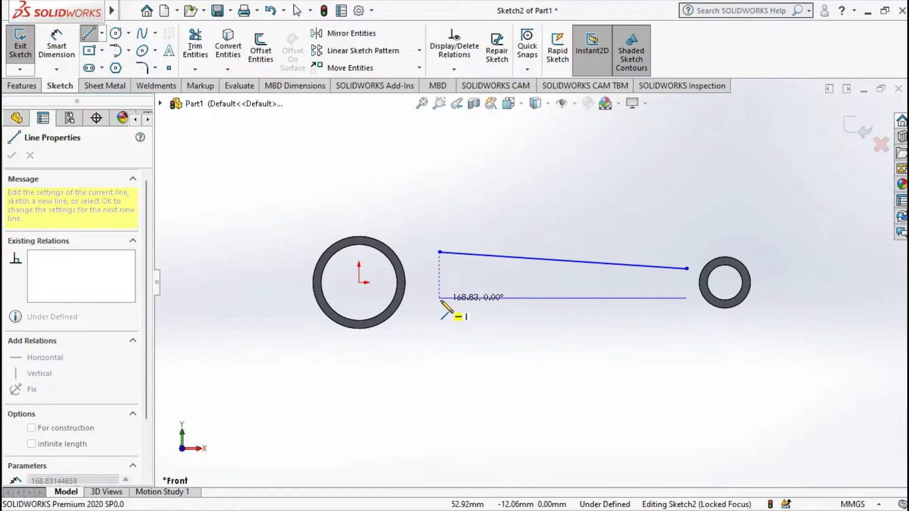
left_click(440, 310)
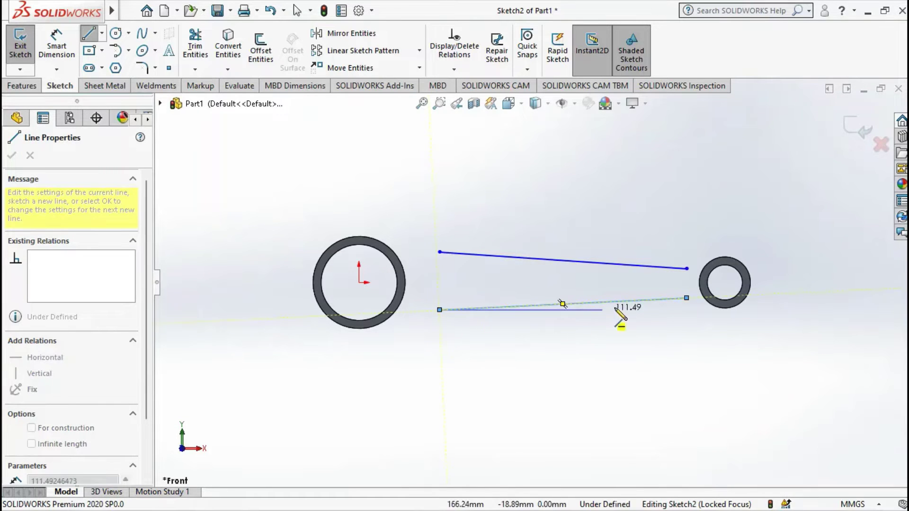
key("Escape")
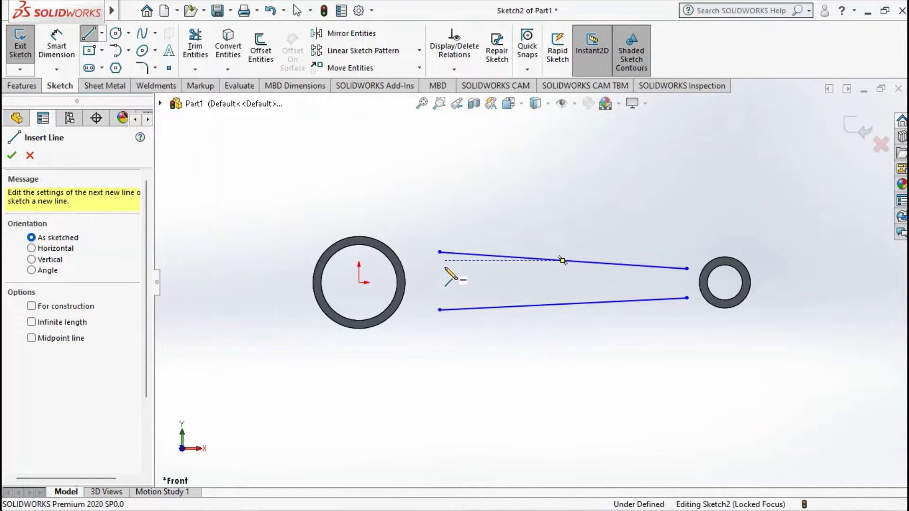
mouse_move(445, 286)
middle_mouse_down()
mouse_move(464, 268)
mouse_move(488, 271)
middle_mouse_up()
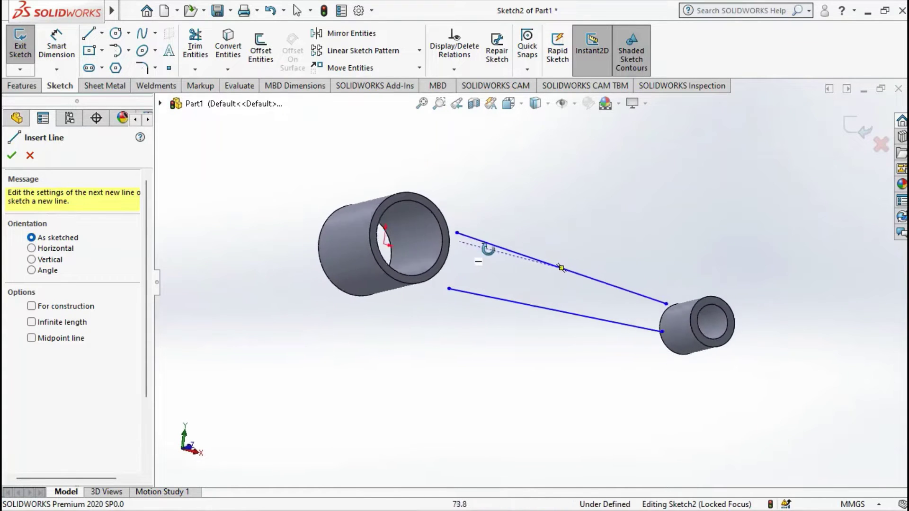
scroll(502, 274, "down", 2)
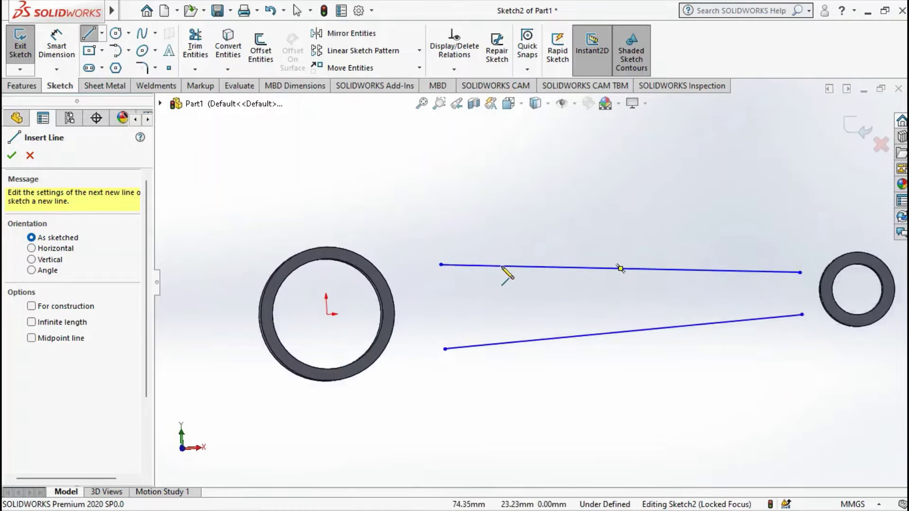
scroll(520, 284, "up", 2)
mouse_move(532, 290)
middle_mouse_down()
mouse_move(592, 278)
mouse_move(538, 269)
mouse_move(589, 284)
middle_mouse_up()
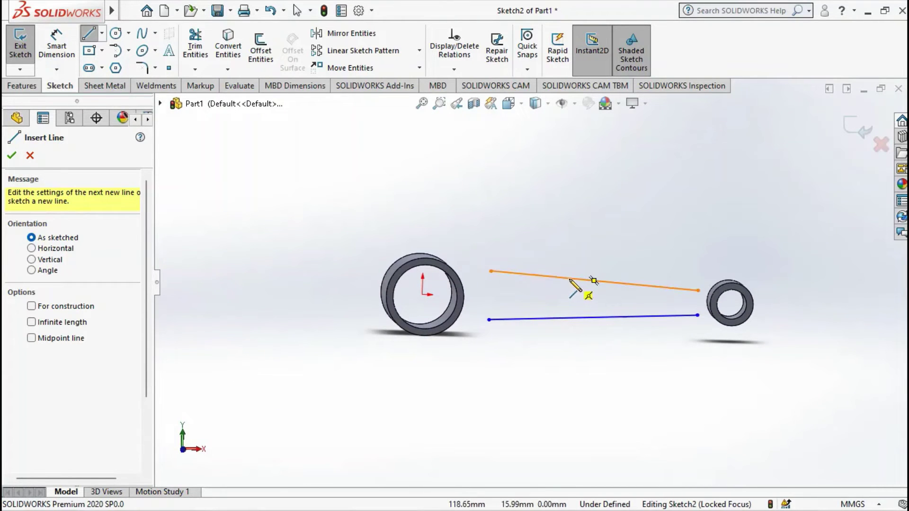
Replace the slanted lines with a vertical line and short horizontal foot beside the large ring
key("ctrl+z")
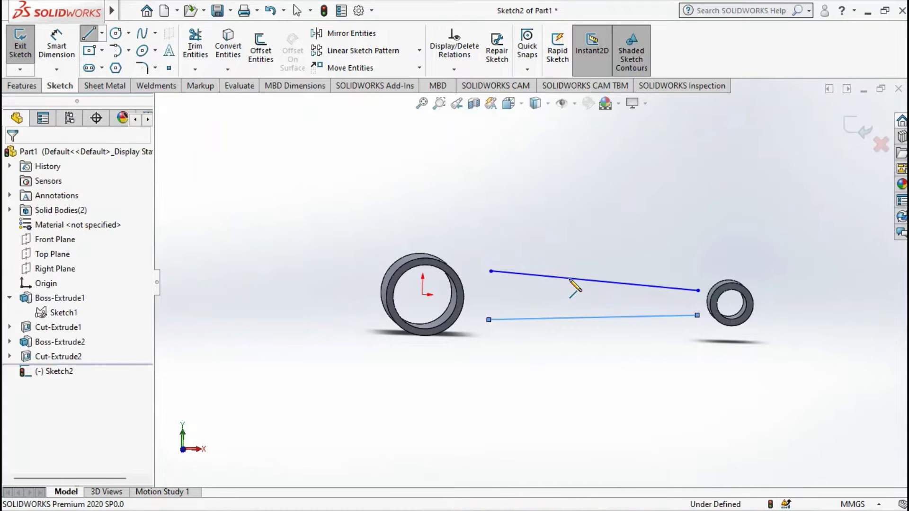
key("ctrl+z")
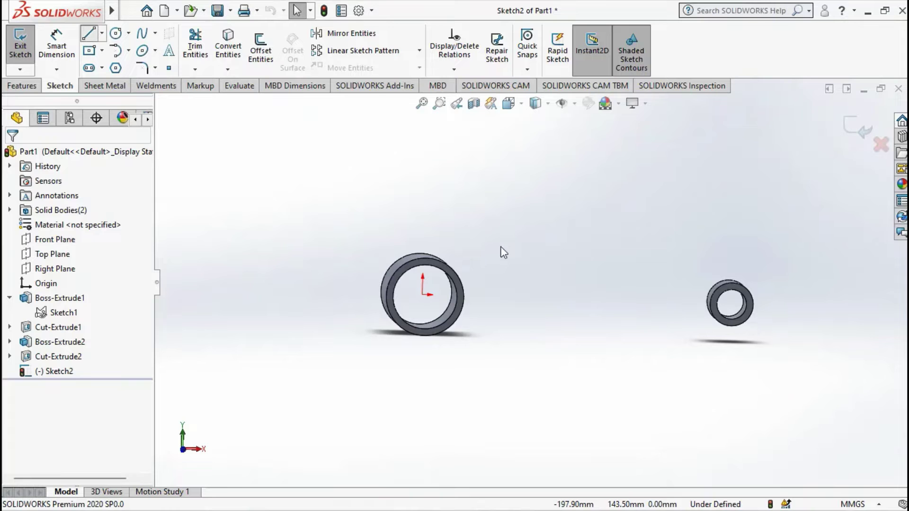
key("l")
left_click(498, 269)
left_click(497, 321)
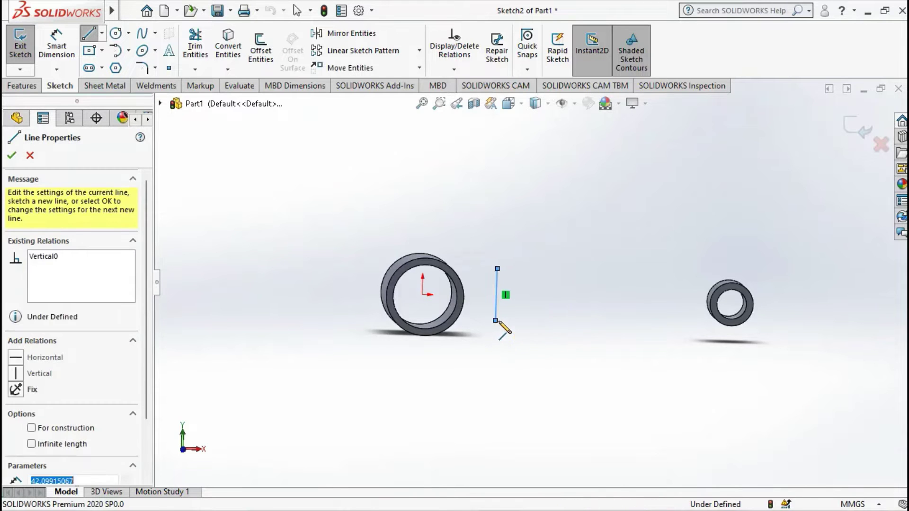
key("space")
left_click(612, 262)
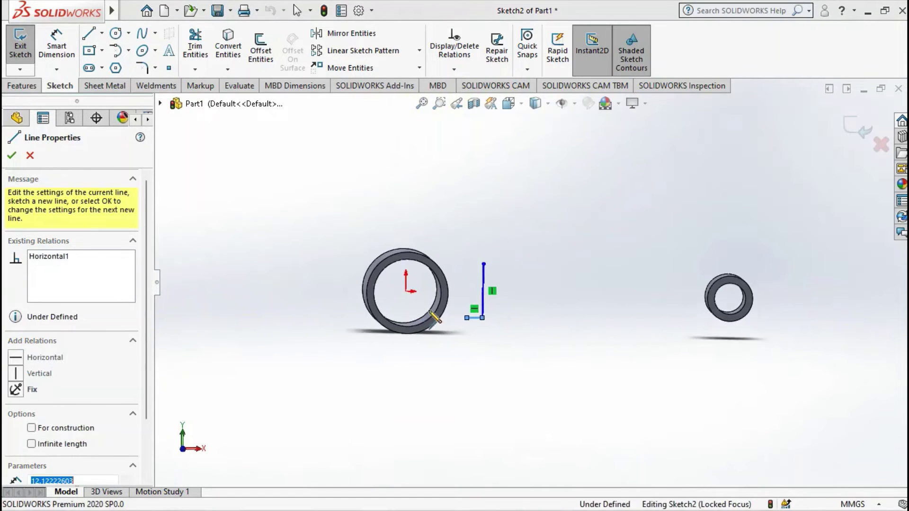
left_click(430, 311)
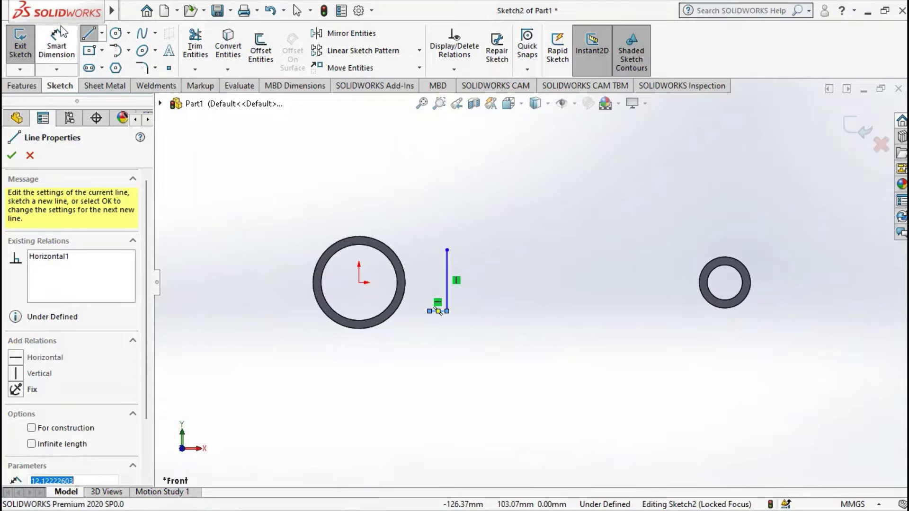
left_click(116, 50)
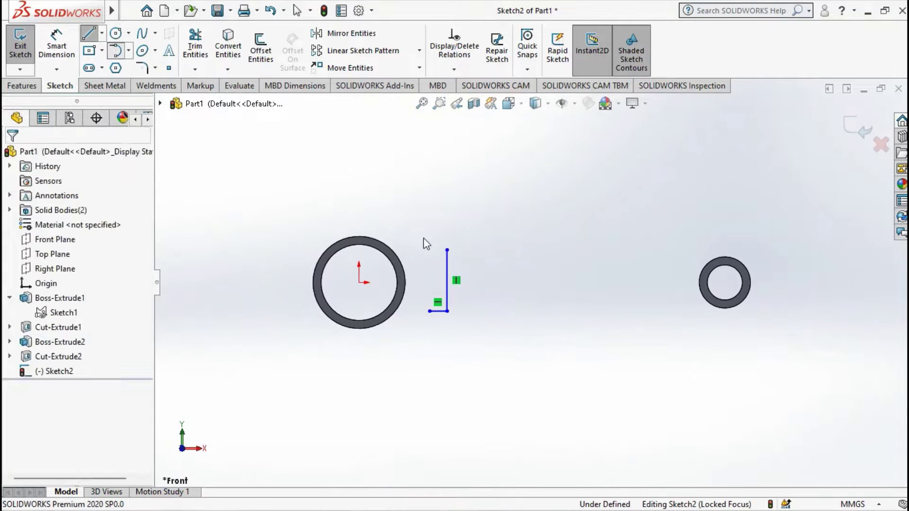
Chain tangent arcs around the large ring, from the vertical line's top back to its bottom
left_click(447, 249)
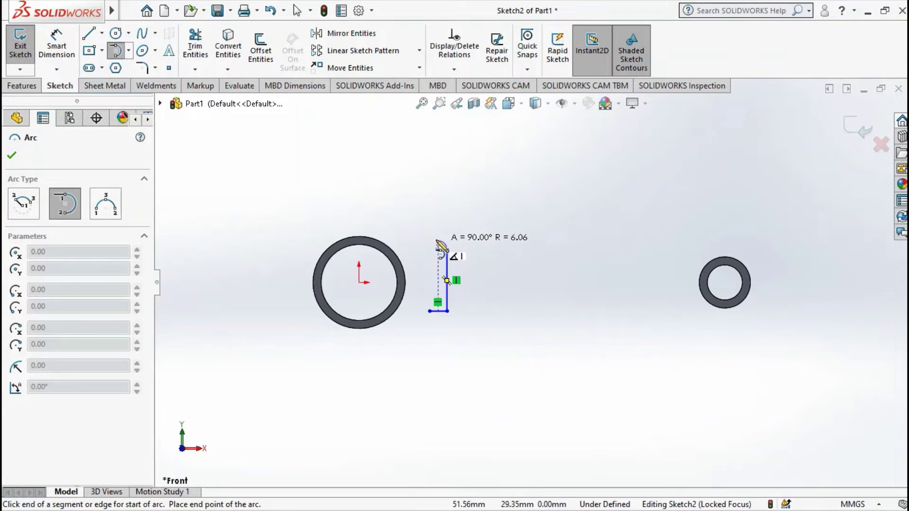
left_click(390, 221)
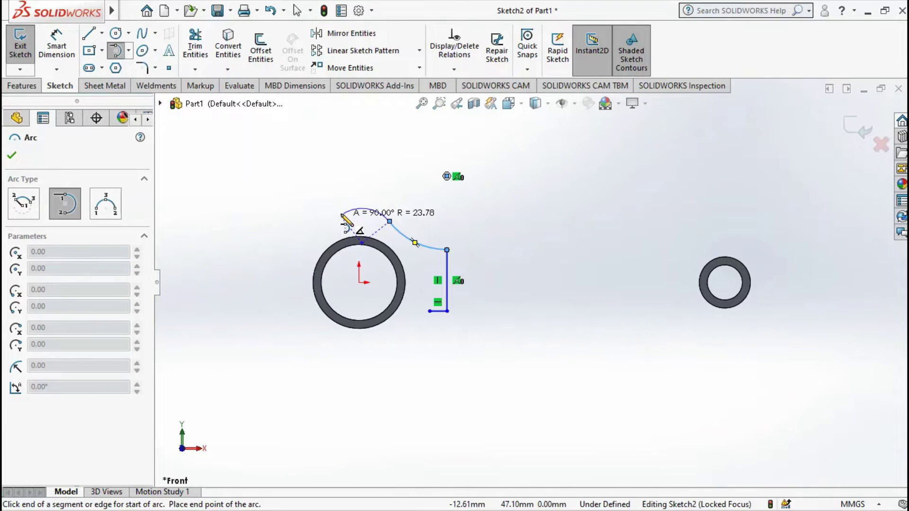
left_click(342, 199)
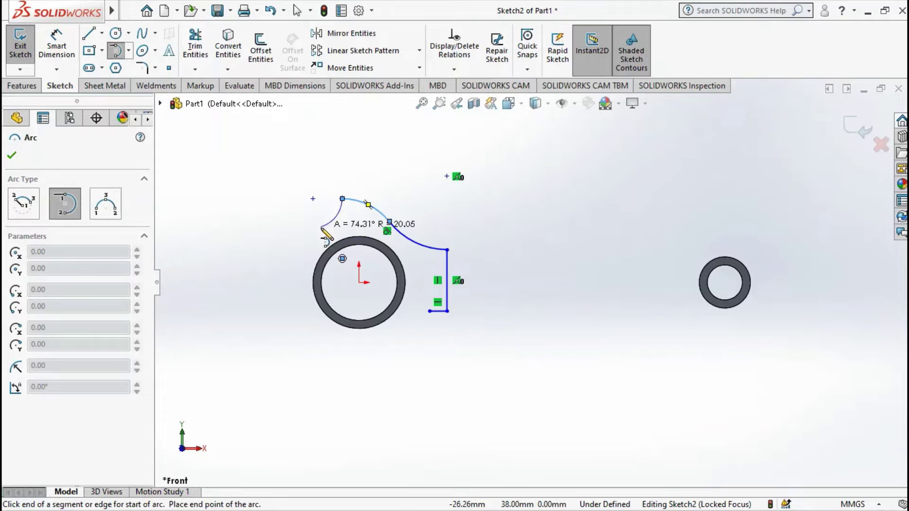
left_click(290, 221)
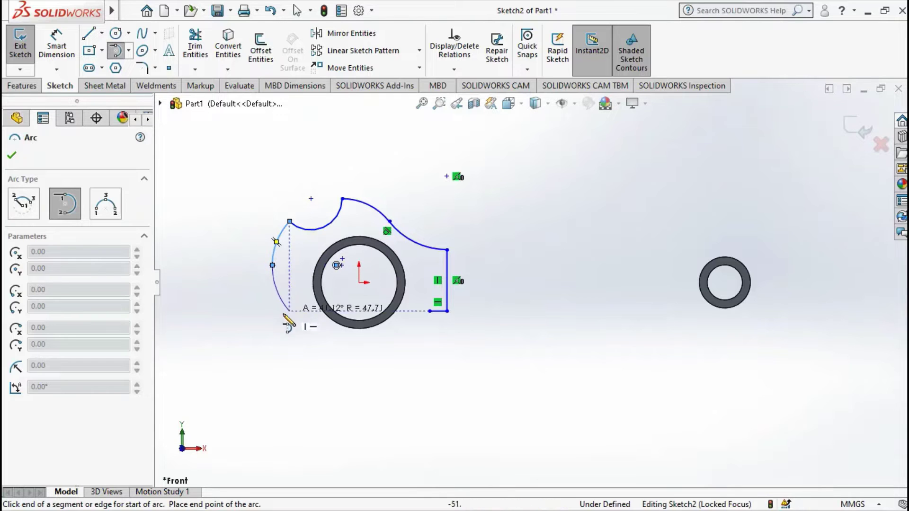
left_click(272, 265)
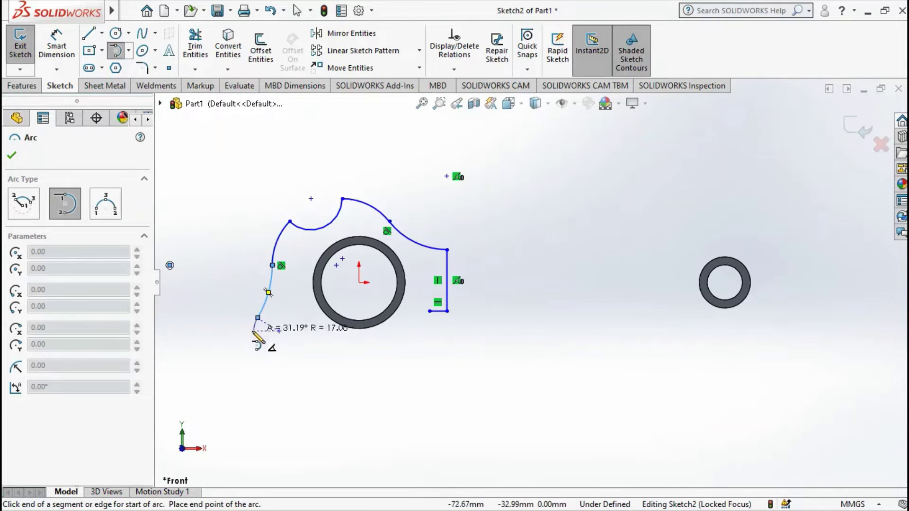
left_click(282, 370)
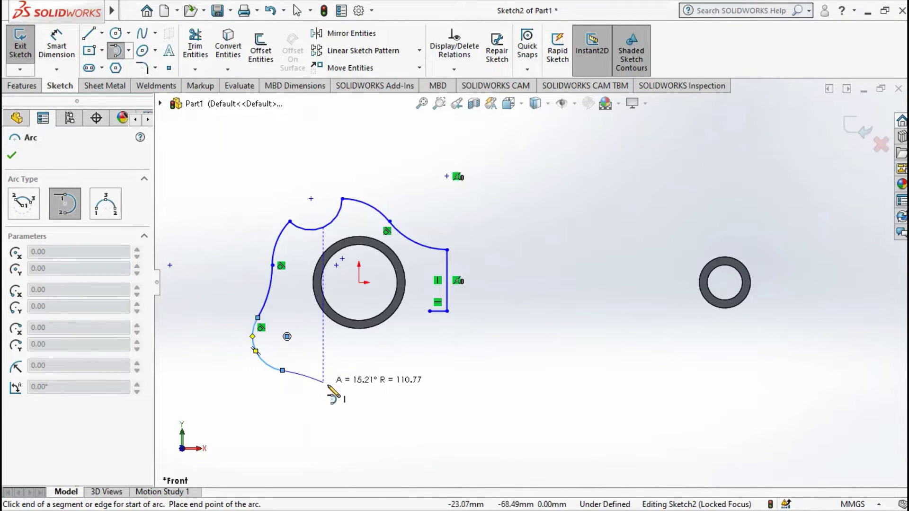
left_click(332, 396)
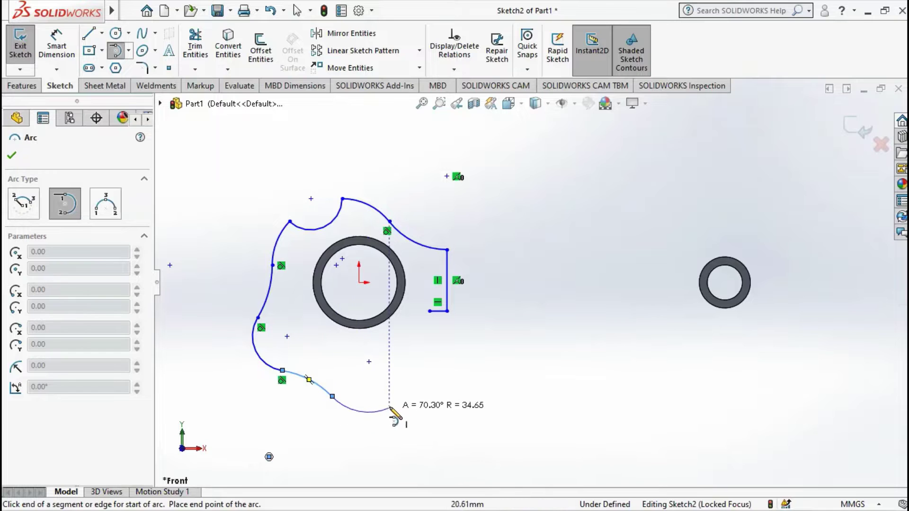
left_click(389, 398)
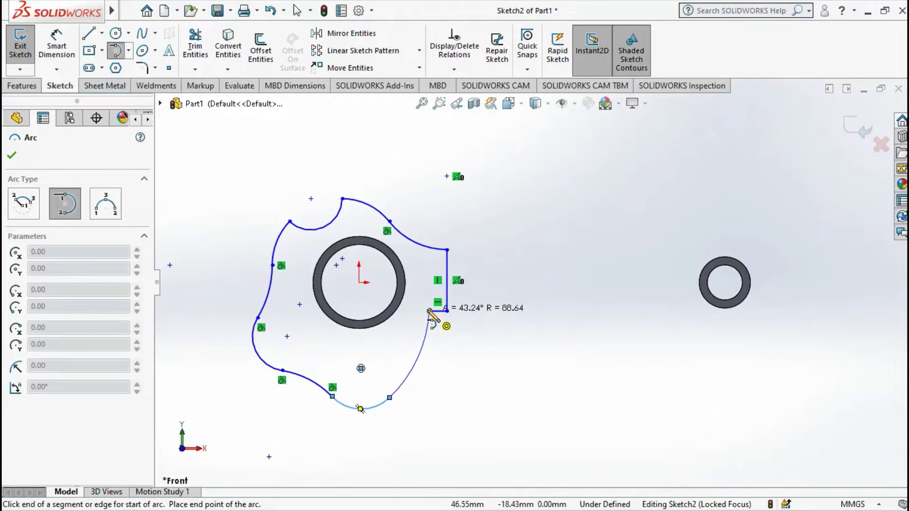
left_click(429, 311)
Drag the closing arc's endpoint so it snaps onto the large ring's outer edge
key("Escape")
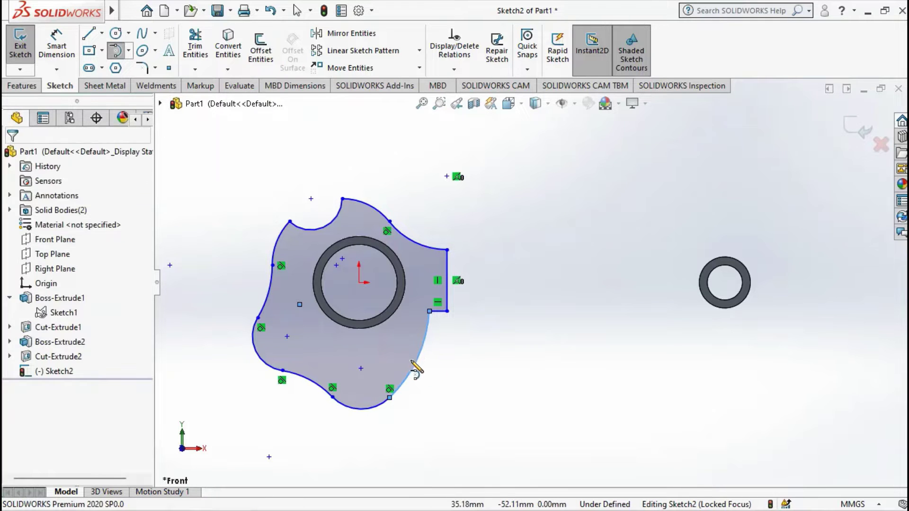
left_click(414, 369)
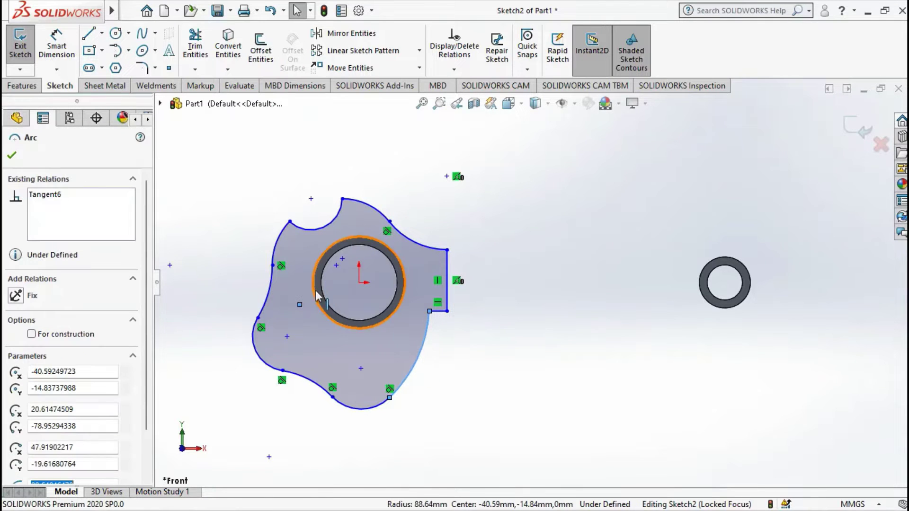
scroll(497, 285, "up", 3)
scroll(497, 285, "up", 2)
scroll(497, 286, "down", 3)
key("Escape")
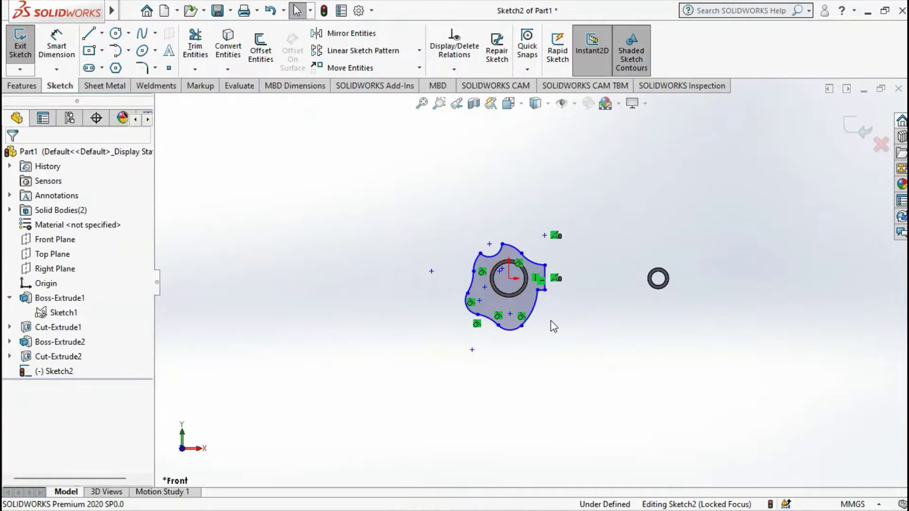
left_click(534, 312)
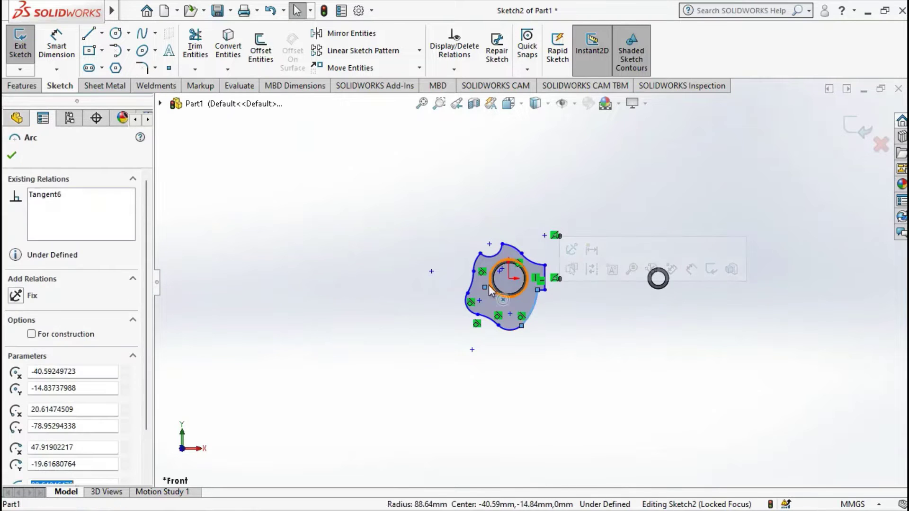
mouse_move(521, 326)
left_mouse_down()
mouse_move(534, 314)
mouse_move(488, 287)
left_mouse_up()
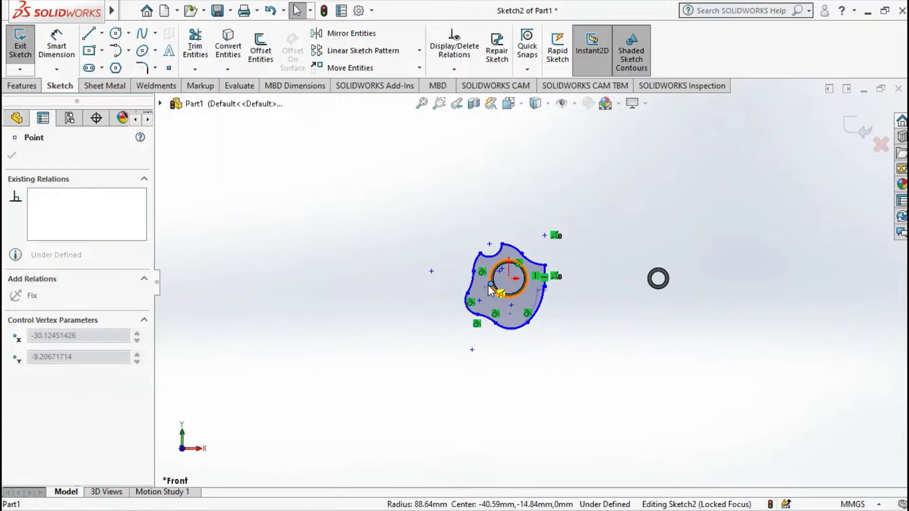
left_click_drag(488, 289, 491, 290)
scroll(439, 253, "down", 5)
scroll(730, 365, "down", 3)
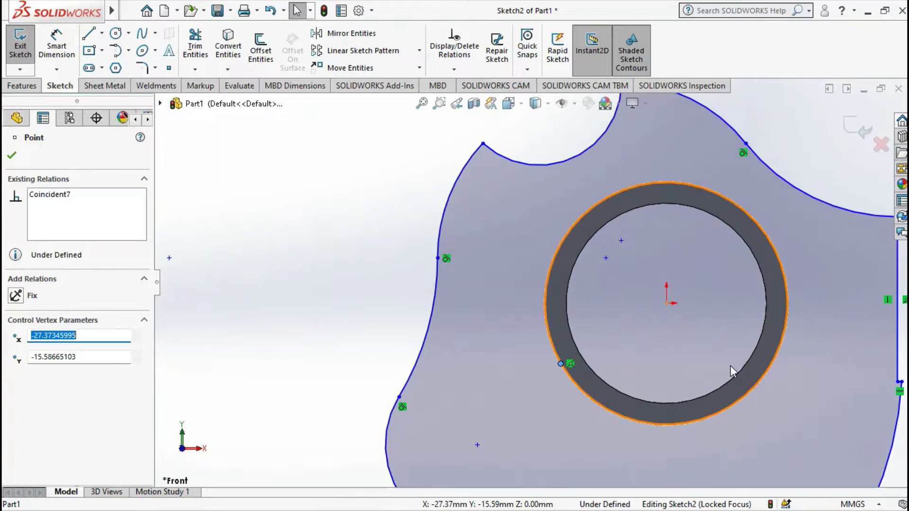
scroll(787, 365, "up", 3)
scroll(805, 374, "down", 8)
scroll(533, 207, "up", 2)
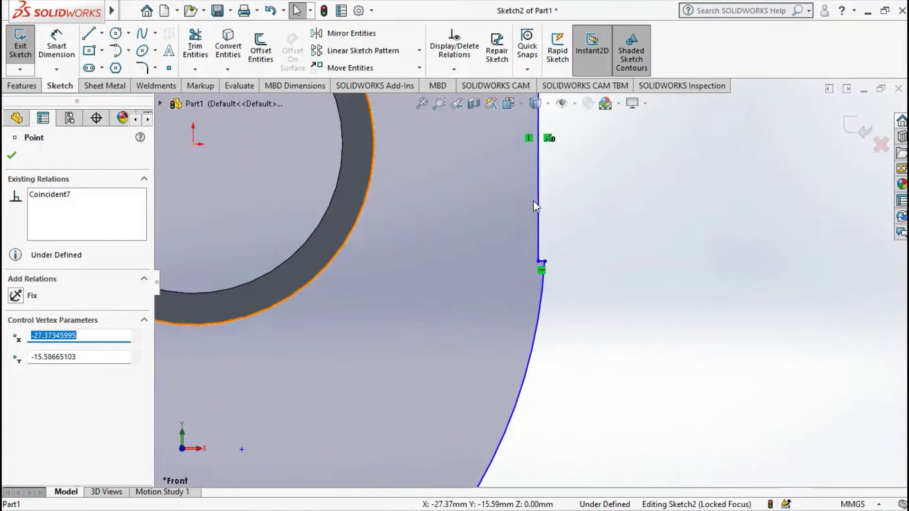
scroll(535, 237, "up", 3)
scroll(535, 279, "down", 3)
scroll(541, 335, "down", 3)
scroll(541, 334, "down", 2)
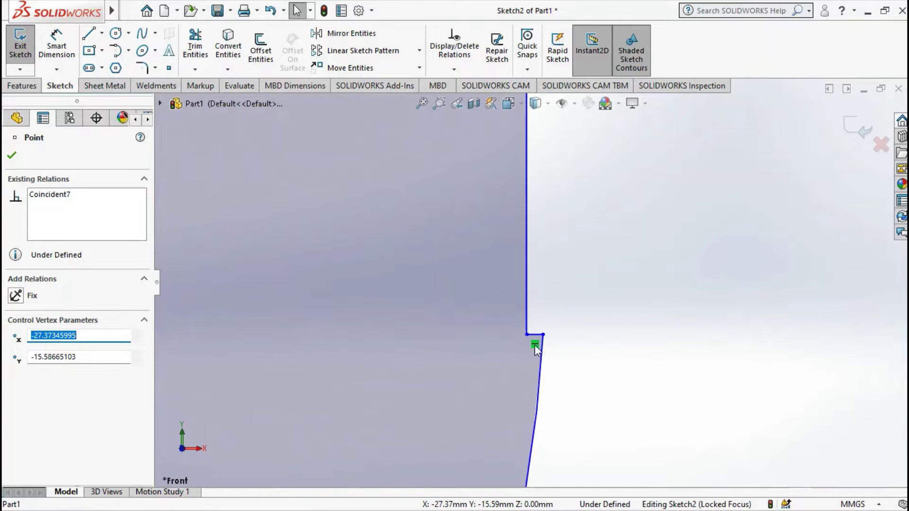
Delete the tiny horizontal step line and merge its two gap endpoints
left_click(536, 335)
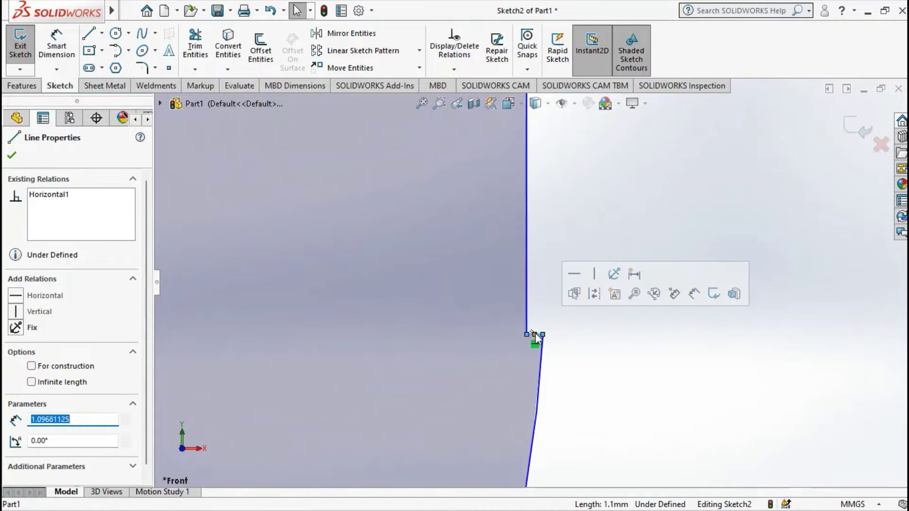
key("Delete")
left_click(542, 335)
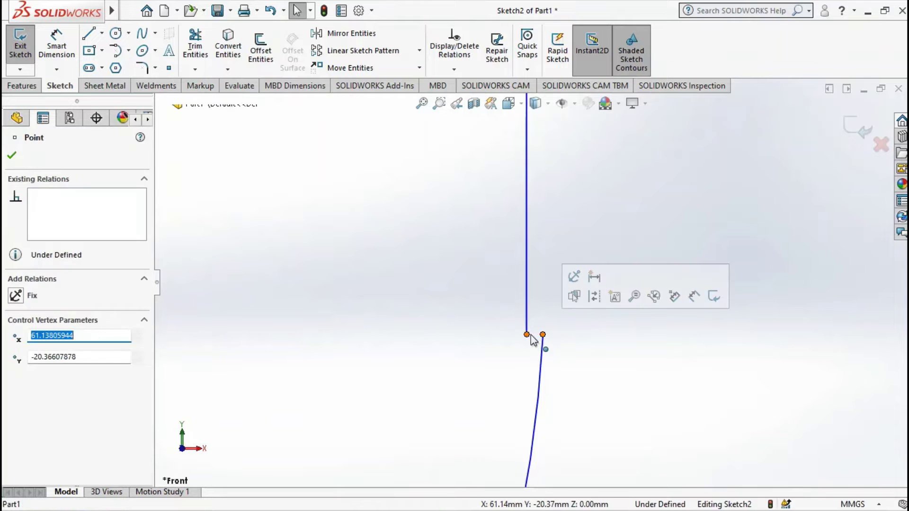
left_click(527, 335, "ctrl")
left_click(625, 275)
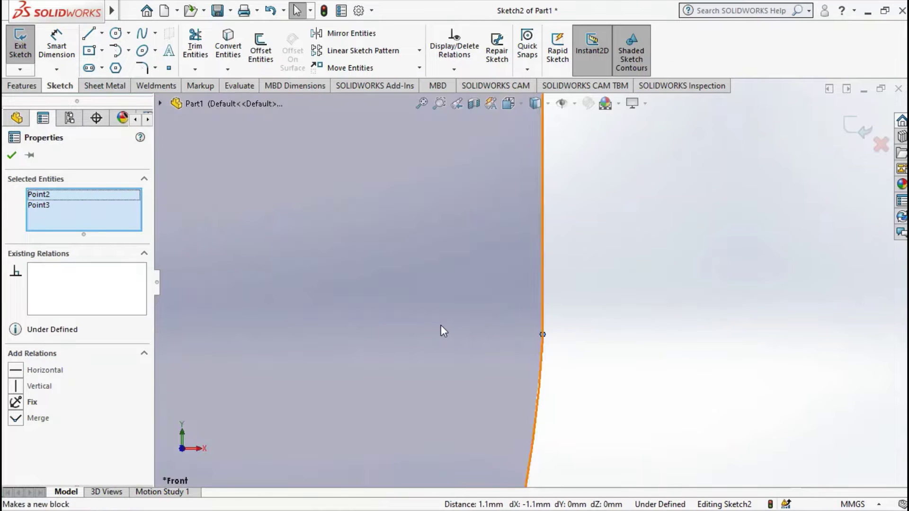
Make the arcs tangent at the top cusp and reshape the upper-left curve
scroll(416, 290, "up", 5)
scroll(570, 218, "up", 3)
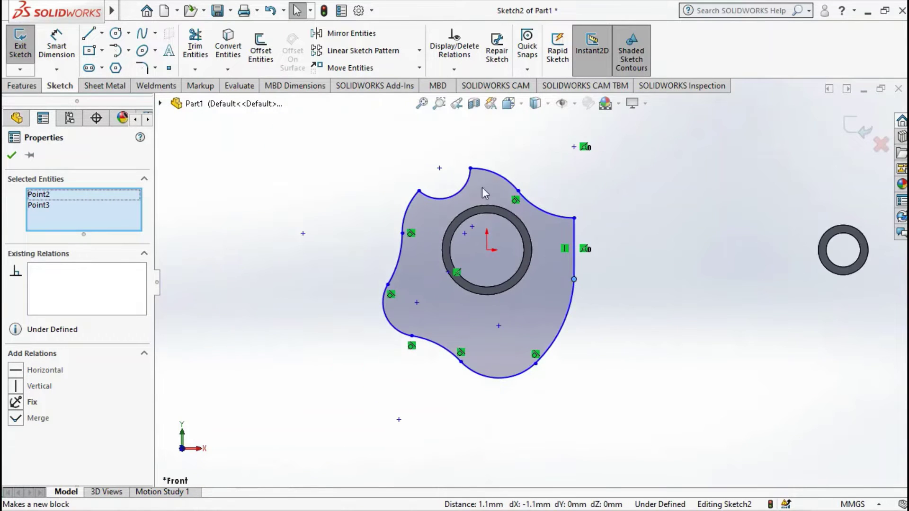
left_click(470, 169)
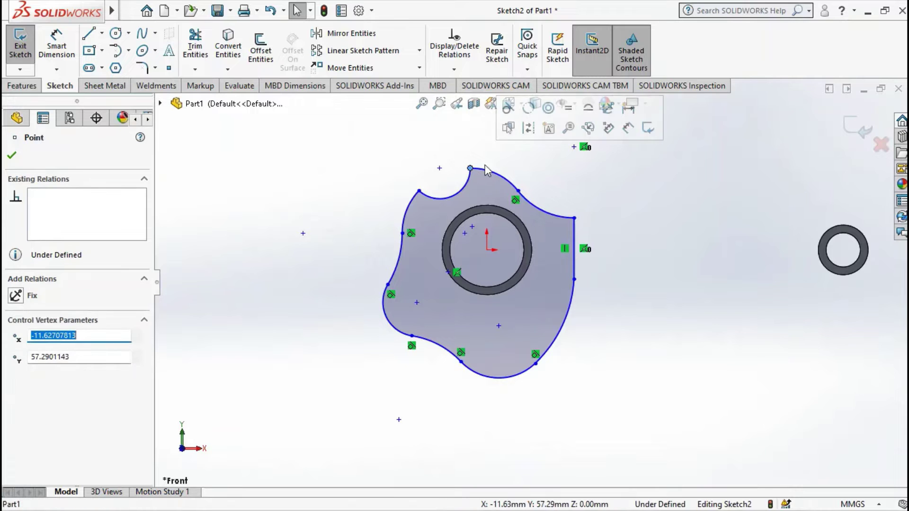
left_click(508, 106)
scroll(447, 180, "down", 2)
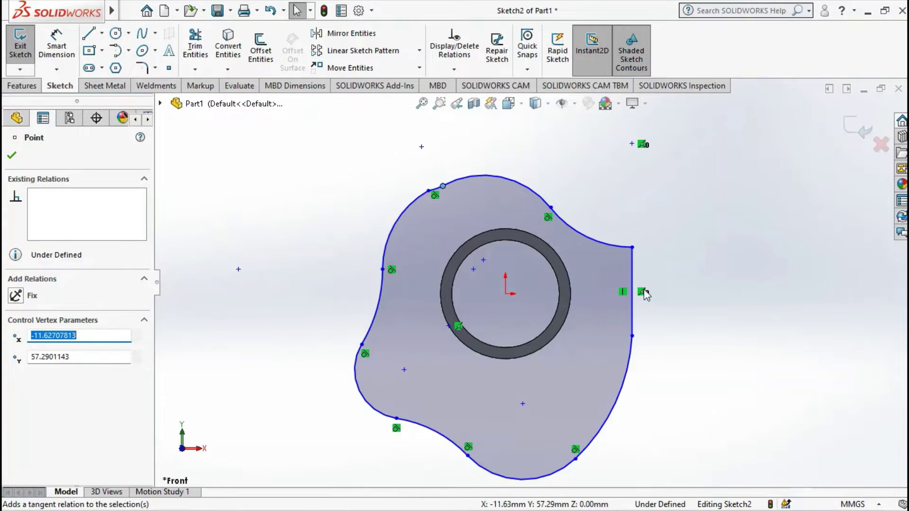
scroll(416, 198, "down", 3)
left_click_drag(465, 239, 490, 226)
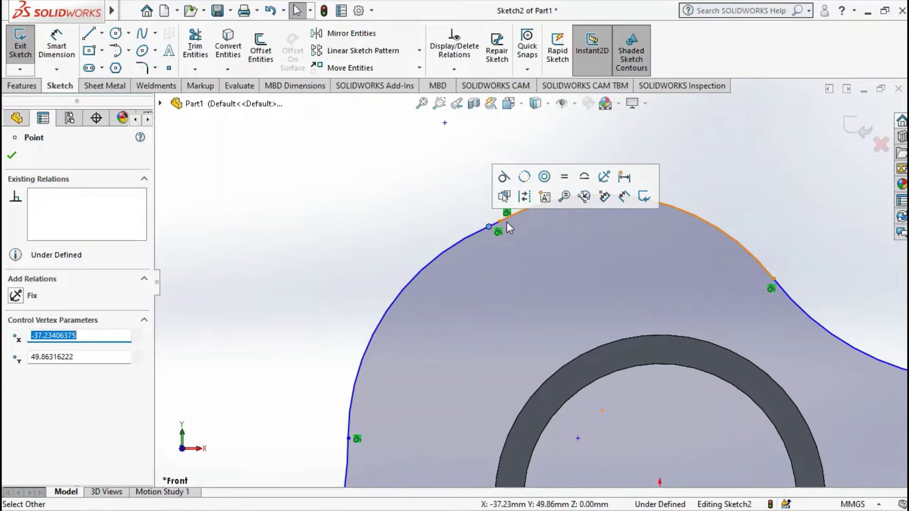
scroll(506, 221, "down", 2)
scroll(549, 240, "up", 4)
scroll(593, 258, "up", 2)
scroll(562, 283, "up", 5)
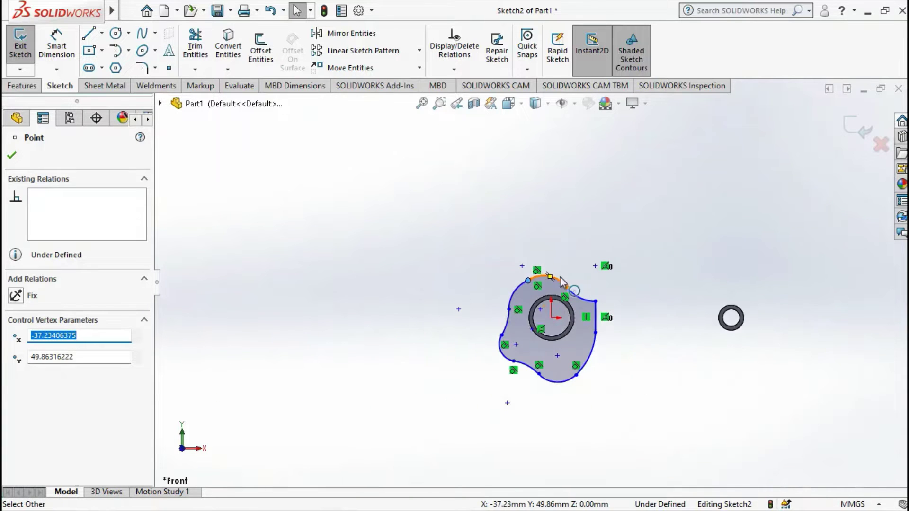
left_click(75, 51)
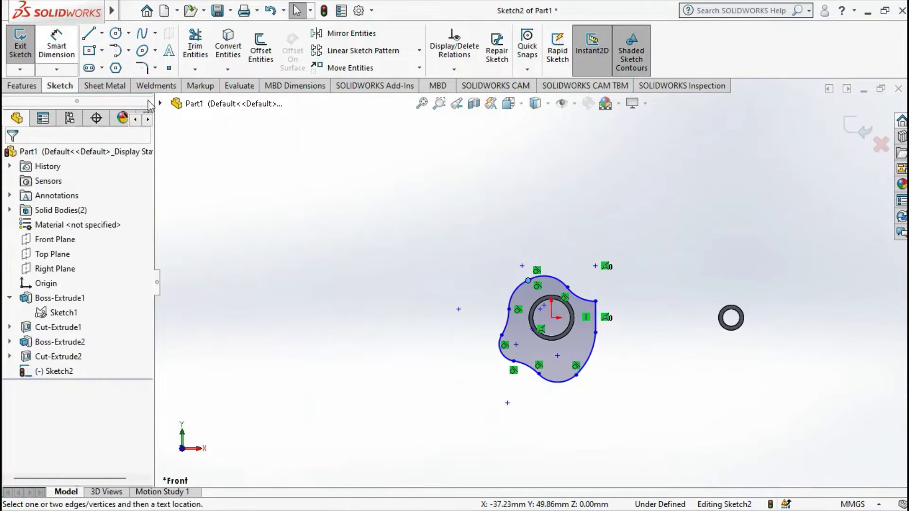
Dimension the concave upper-right arc above the ring to radius R72
left_click(578, 298)
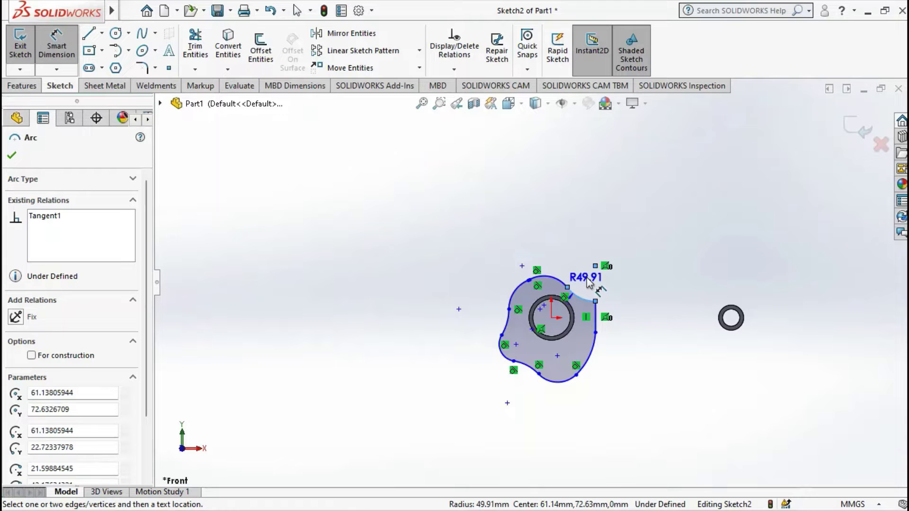
left_click(587, 281)
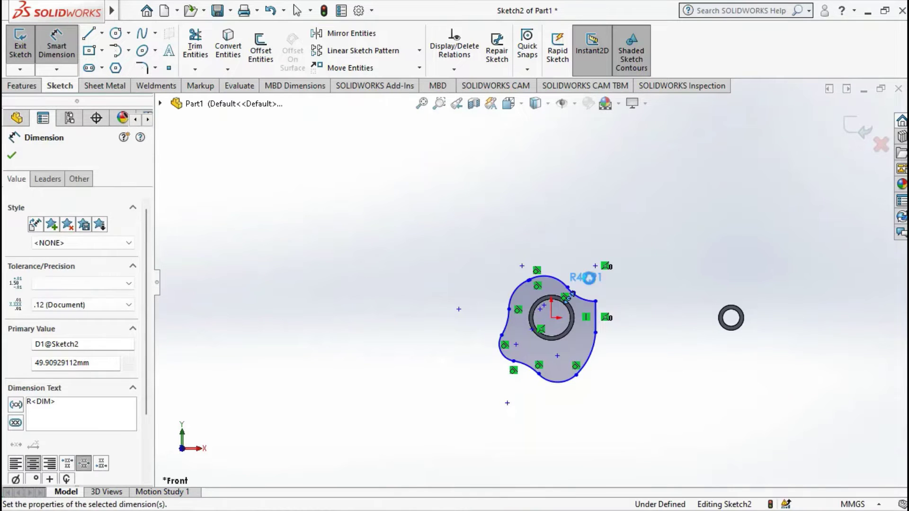
scroll(577, 316, "down", 2)
scroll(577, 316, "down", 2)
scroll(577, 316, "down", 2)
key("Escape")
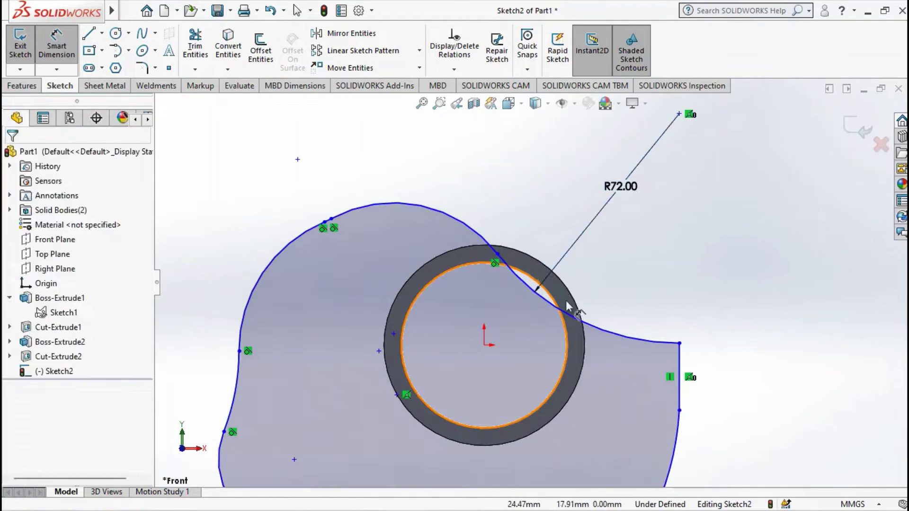
scroll(607, 335, "up", 3)
scroll(608, 330, "down", 3)
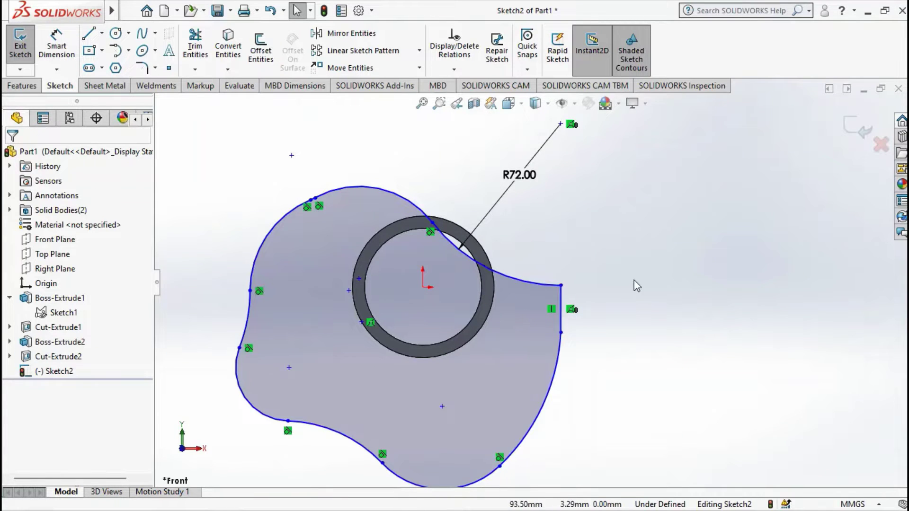
Make the right vertical line's midpoint horizontal with the origin
left_click(561, 312)
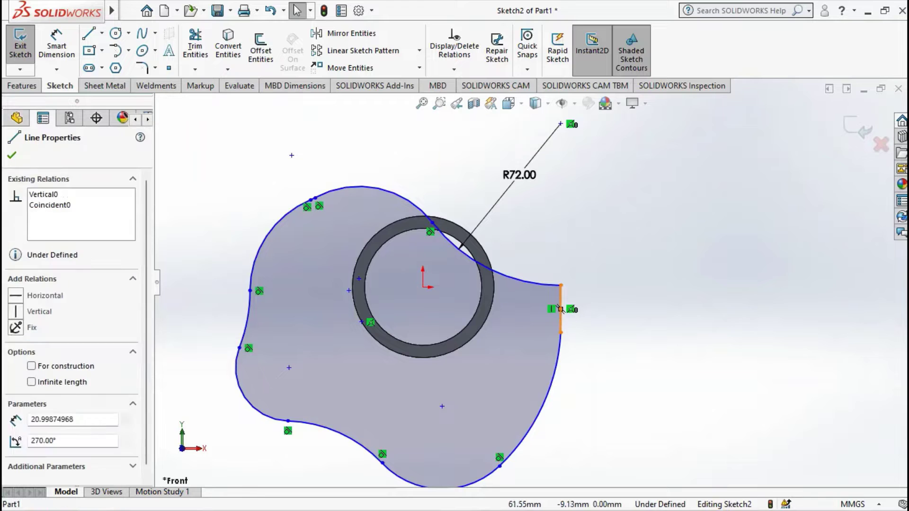
left_click(423, 288, "ctrl")
left_click(459, 239)
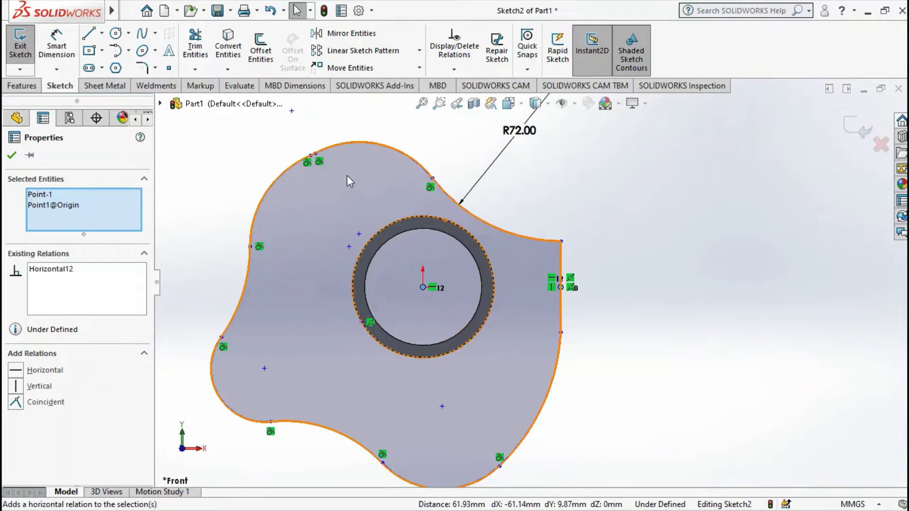
key("Escape")
scroll(529, 284, "up", 4)
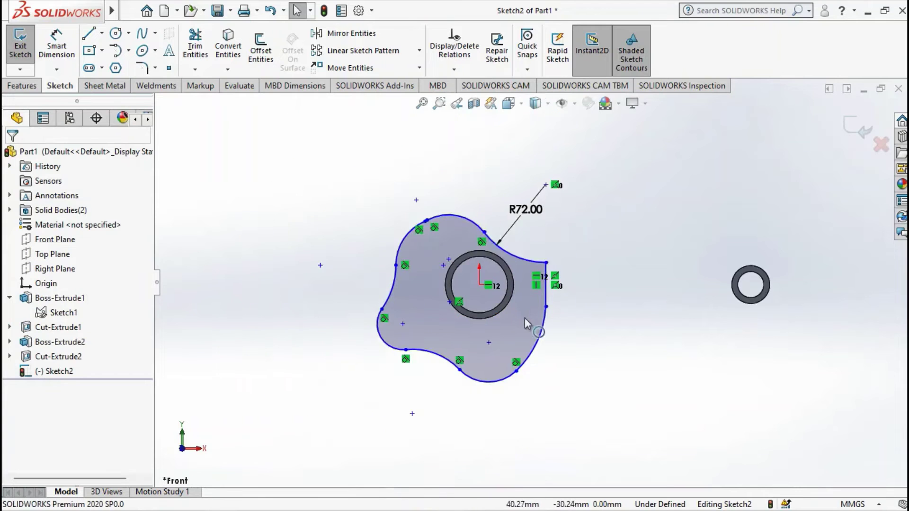
scroll(525, 319, "down", 4)
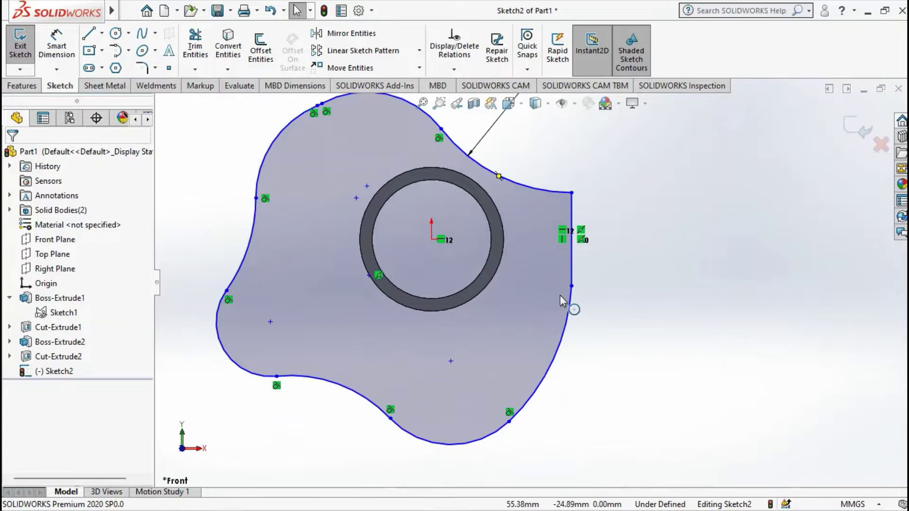
Make the two right-hand concave arcs equal at R72 and reshape the lower-right curve
left_click(544, 252)
left_click(509, 183, "ctrl")
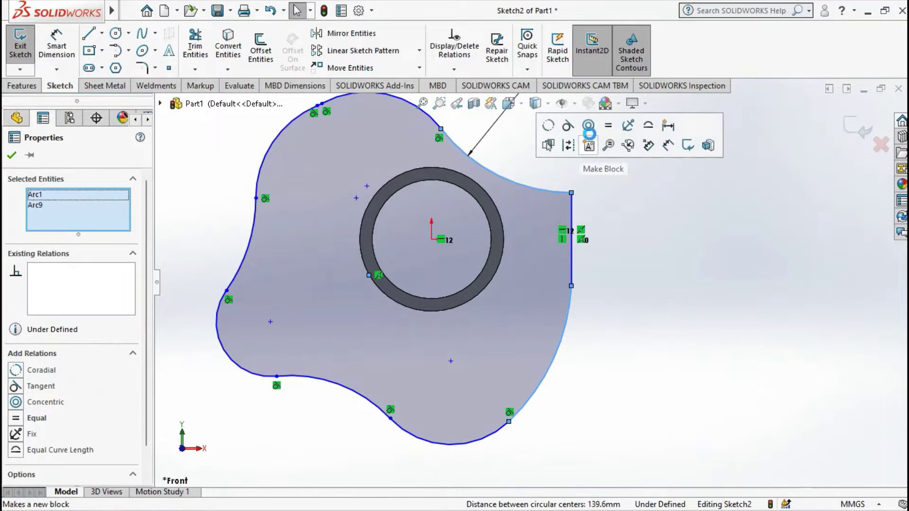
left_click(609, 126)
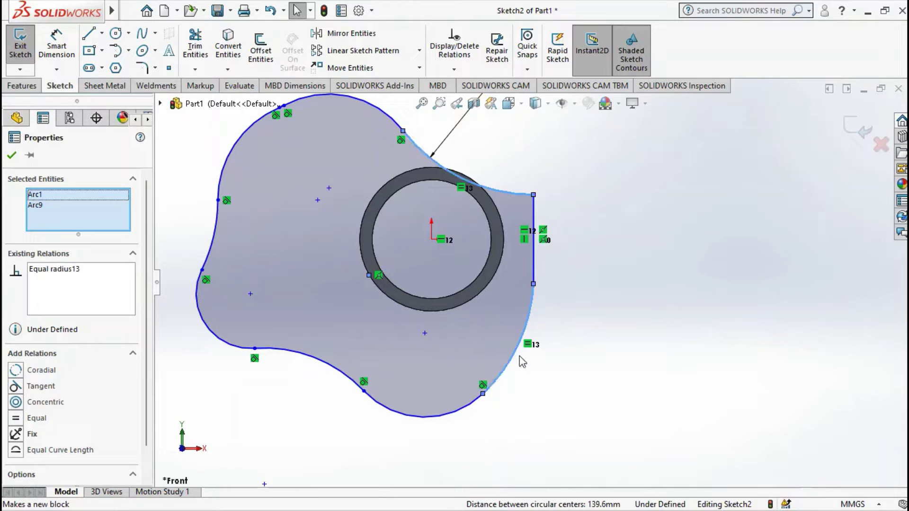
key("Escape")
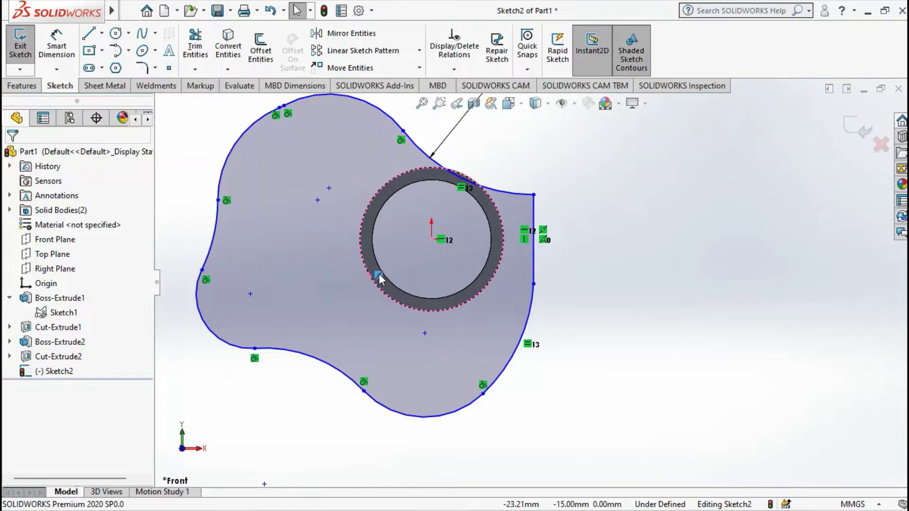
mouse_move(374, 288)
left_mouse_down()
mouse_move(353, 298)
mouse_move(346, 284)
left_mouse_up()
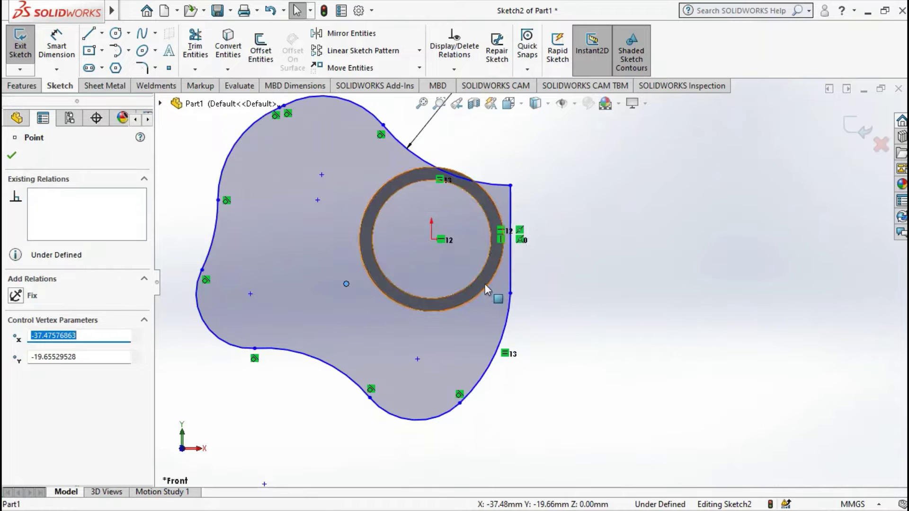
scroll(485, 283, "up", 5)
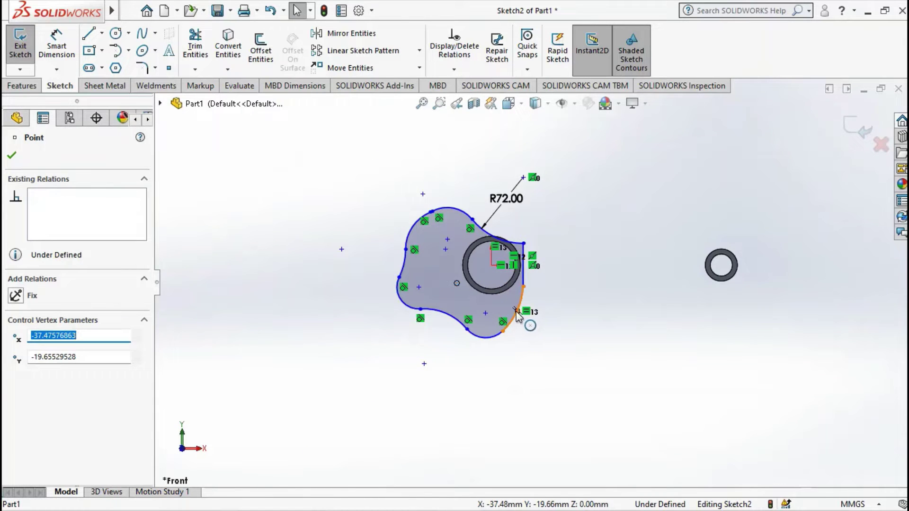
left_click(513, 321)
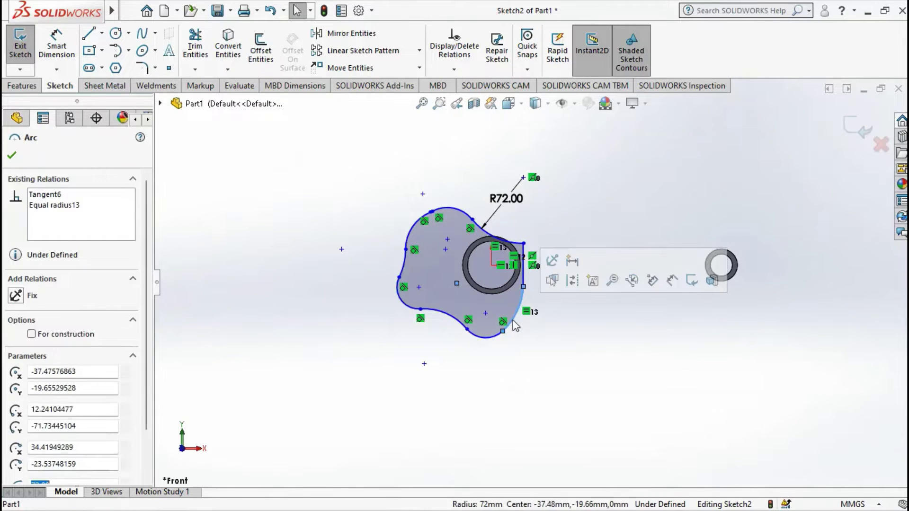
Replace the lower-right arc with a short tangent arc continuing from the bottom curve's end
key("Delete")
left_click(117, 51)
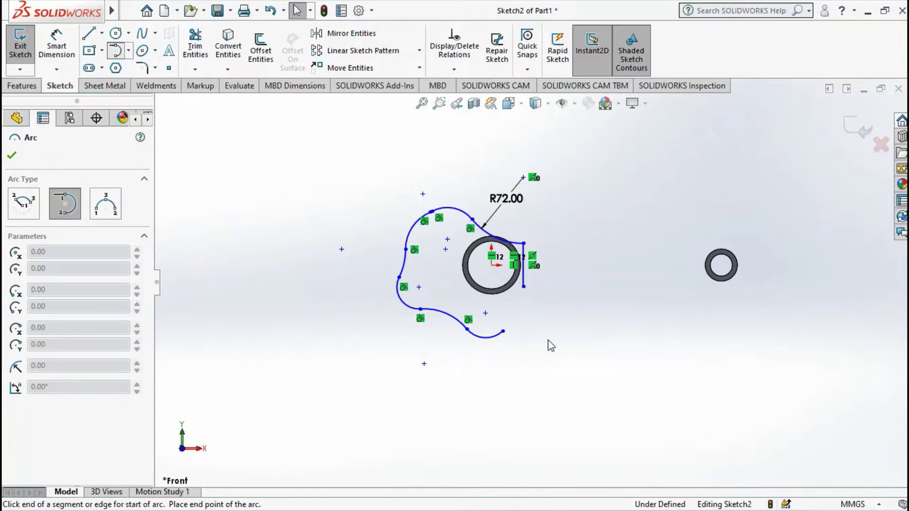
left_click(502, 331)
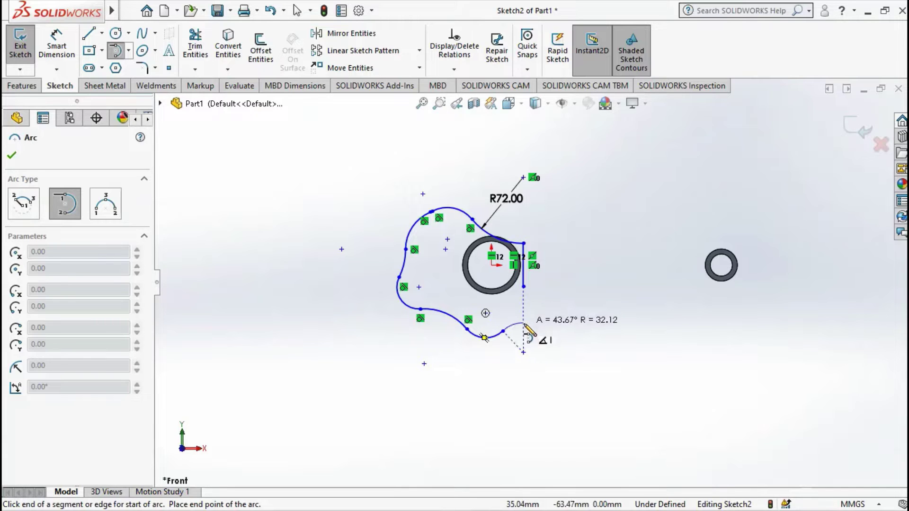
scroll(523, 329, "down", 2)
left_click(519, 315)
key("Escape")
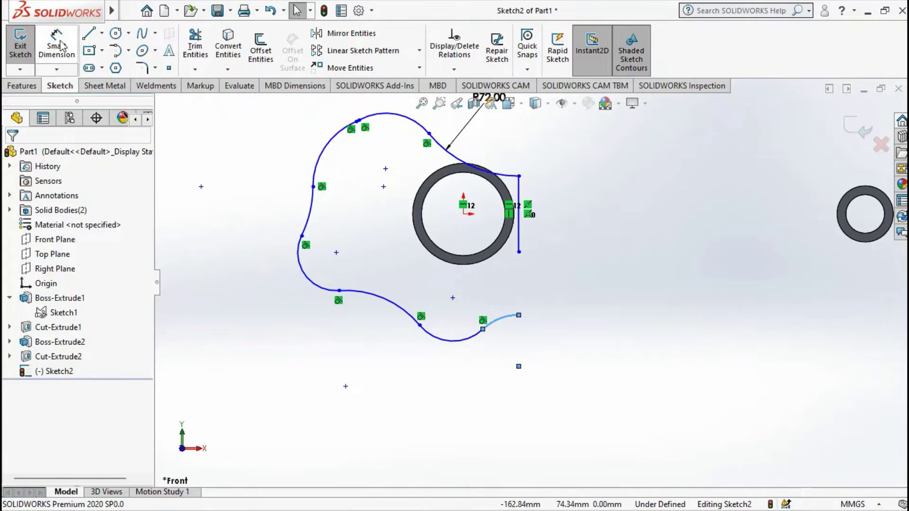
left_click(61, 45)
Make Arc1, Arc11, Arc7, Arc5 and Arc3 equal in radius
key("Escape")
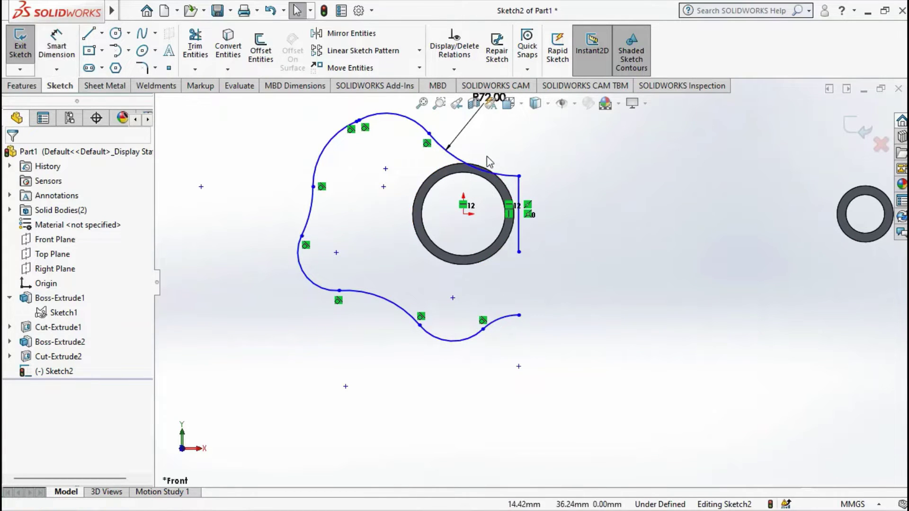
left_click(509, 181)
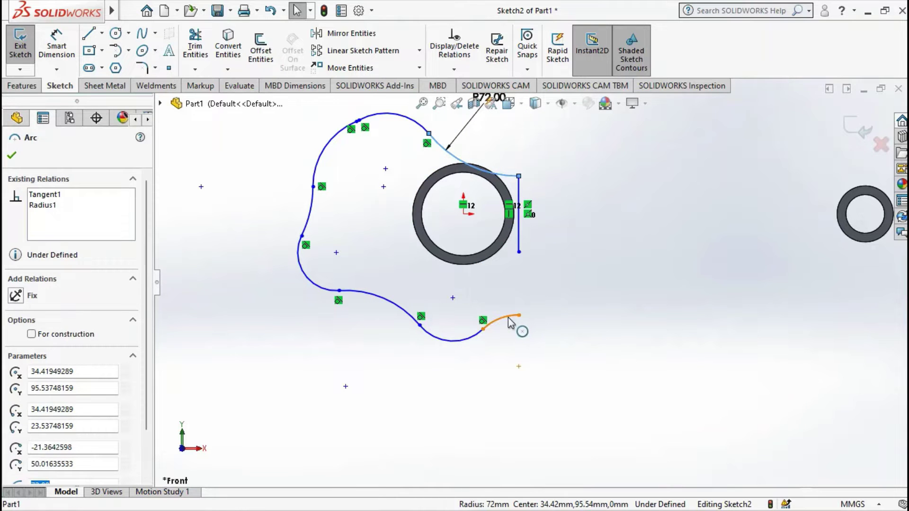
left_click(509, 322, "ctrl")
left_click(377, 300, "ctrl")
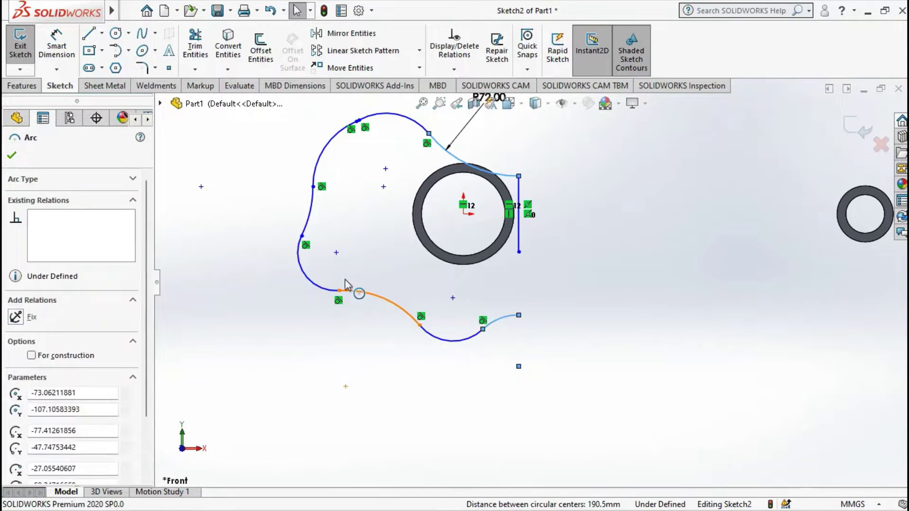
left_click(307, 227, "ctrl")
scroll(457, 187, "down", 3)
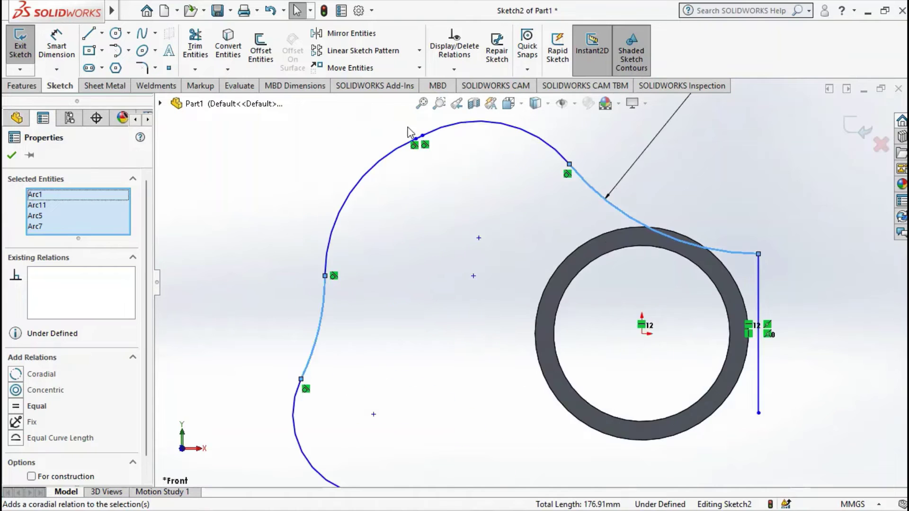
scroll(457, 187, "down", 5)
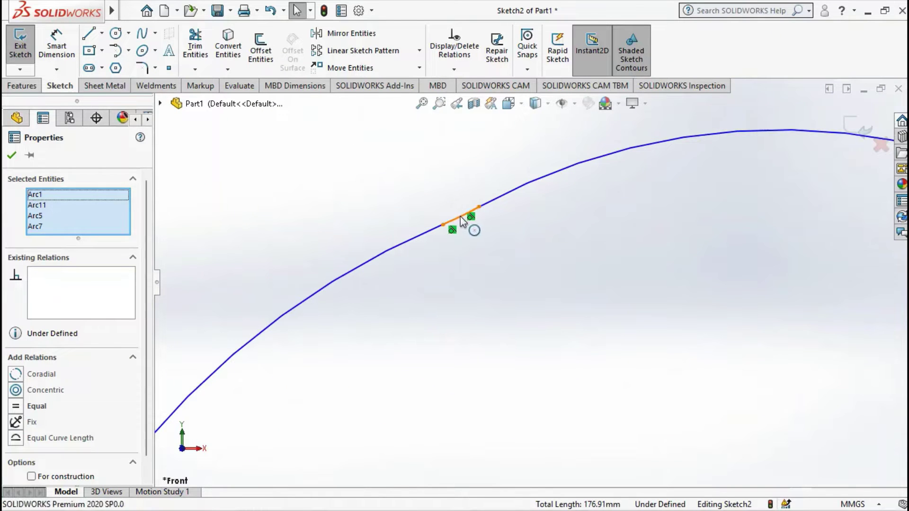
left_click(462, 220, "ctrl")
left_click(544, 161)
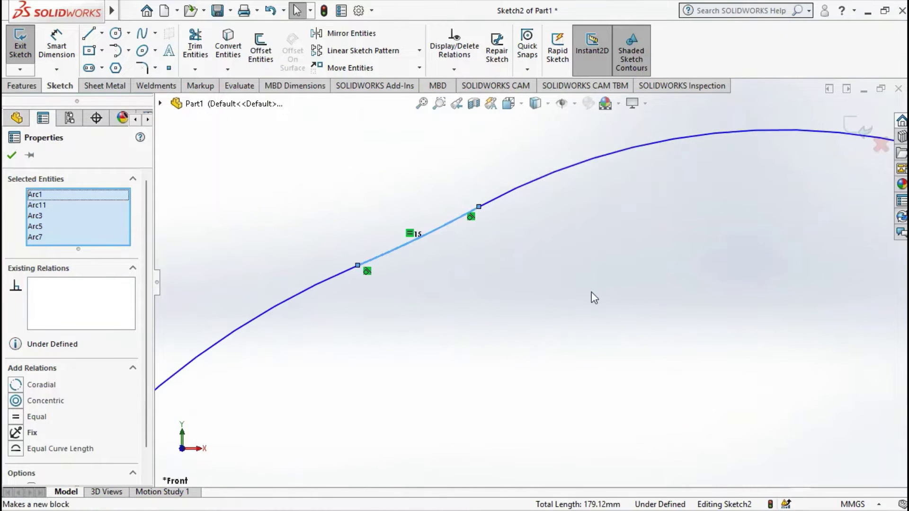
scroll(589, 299, "up", 3)
scroll(594, 327, "up", 3)
scroll(592, 353, "up", 2)
scroll(556, 363, "down", 2)
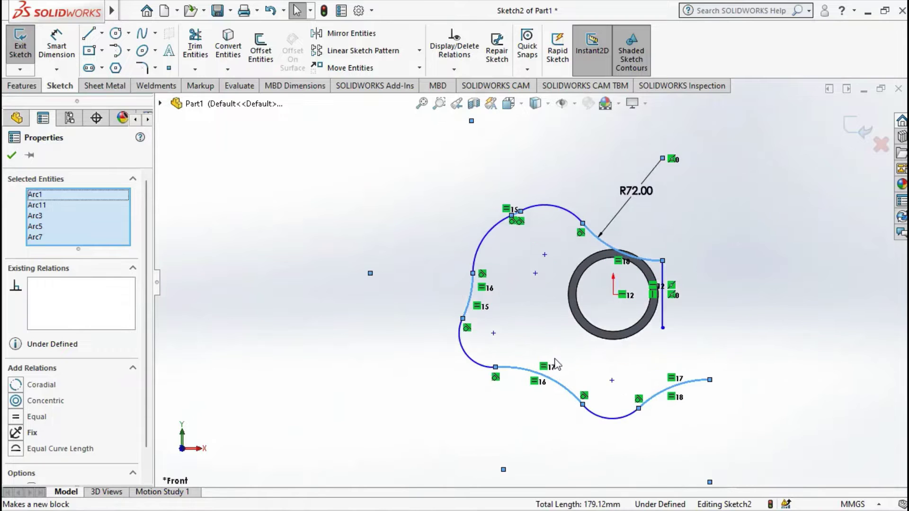
scroll(685, 395, "down", 3)
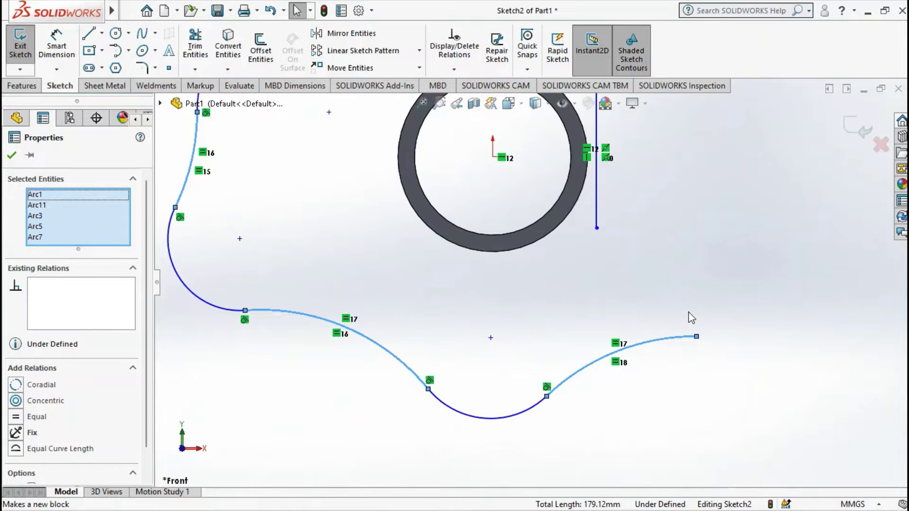
scroll(691, 318, "up", 2)
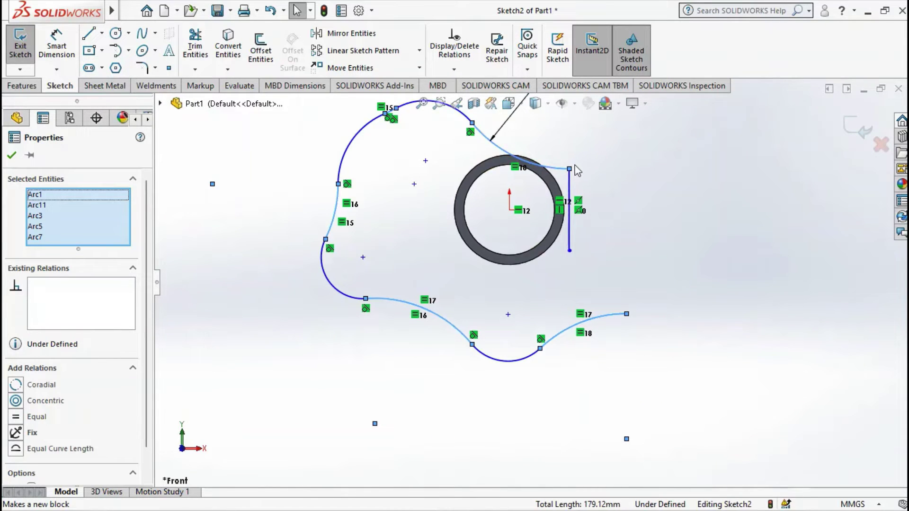
Move the vertical line's top end up-right and vertically align a first pair of spline points
mouse_move(570, 168)
left_mouse_down()
mouse_move(623, 161)
mouse_move(653, 172)
left_mouse_up()
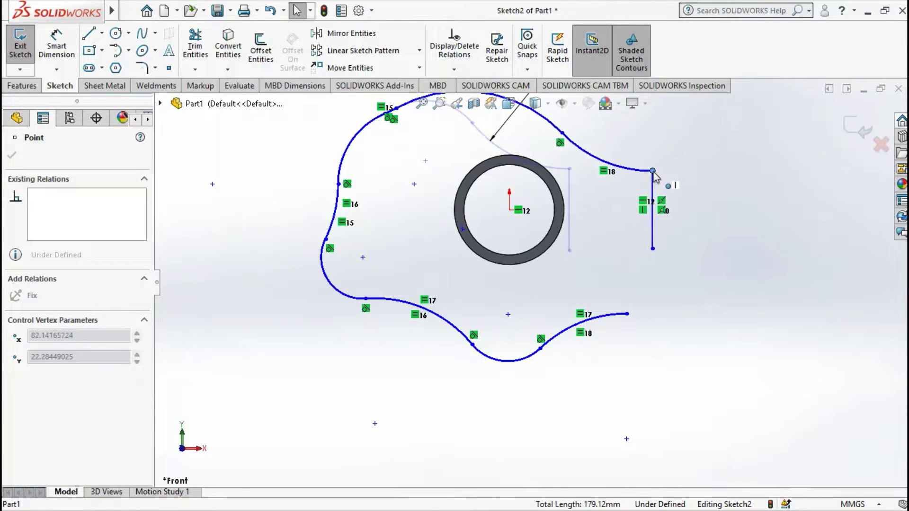
left_click_drag(653, 172, 651, 171)
scroll(535, 284, "up", 1)
scroll(535, 286, "up", 3)
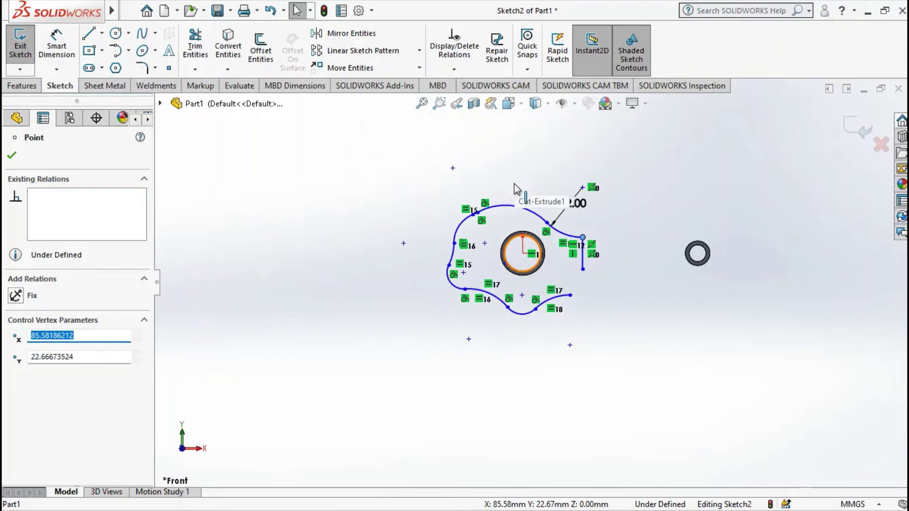
scroll(514, 189, "down", 3)
scroll(511, 190, "down", 3)
mouse_move(434, 287)
left_mouse_down()
mouse_move(462, 286)
mouse_move(473, 302)
mouse_move(477, 294)
mouse_move(506, 305)
left_mouse_up()
scroll(422, 365, "up", 5)
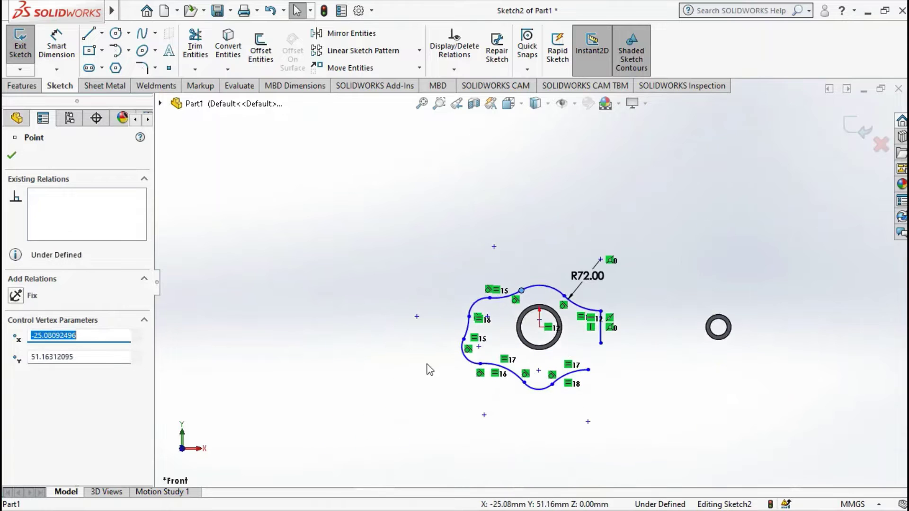
scroll(468, 331, "down", 2)
scroll(460, 301, "down", 3)
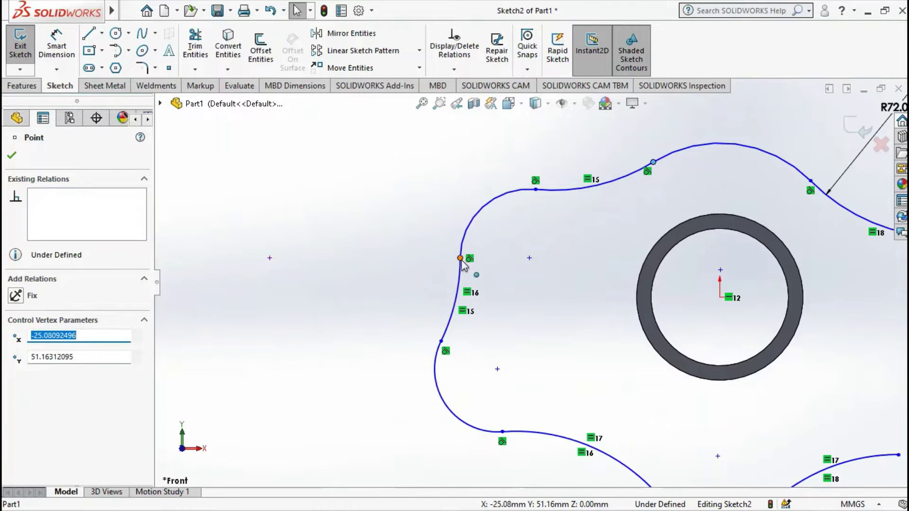
left_click(461, 258, "ctrl")
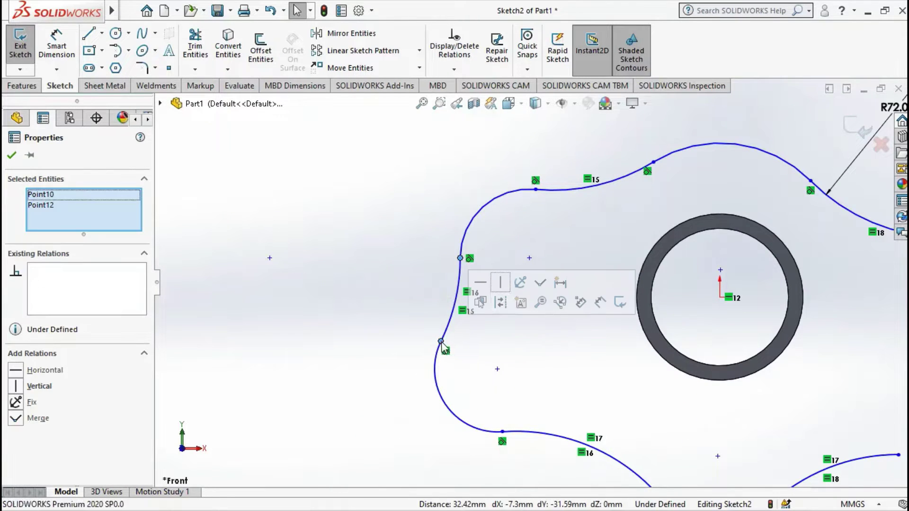
left_click(501, 283)
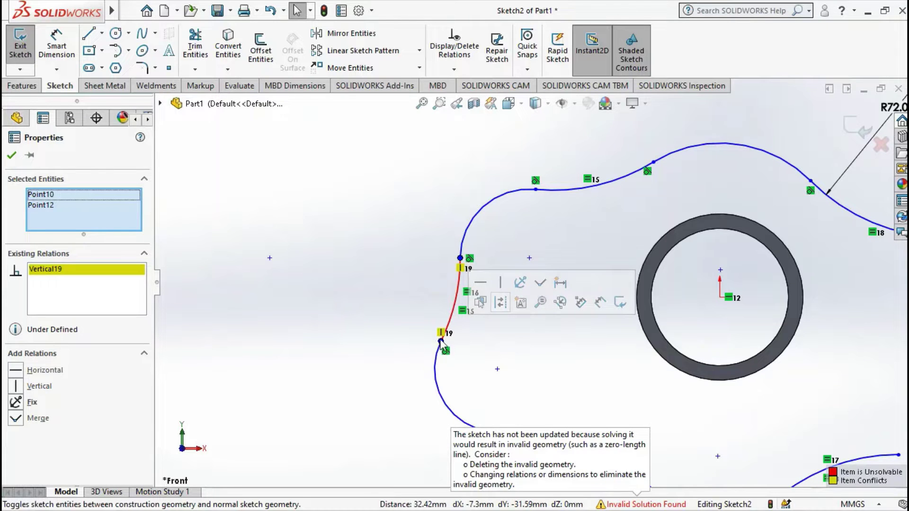
left_click_drag(440, 341, 487, 346)
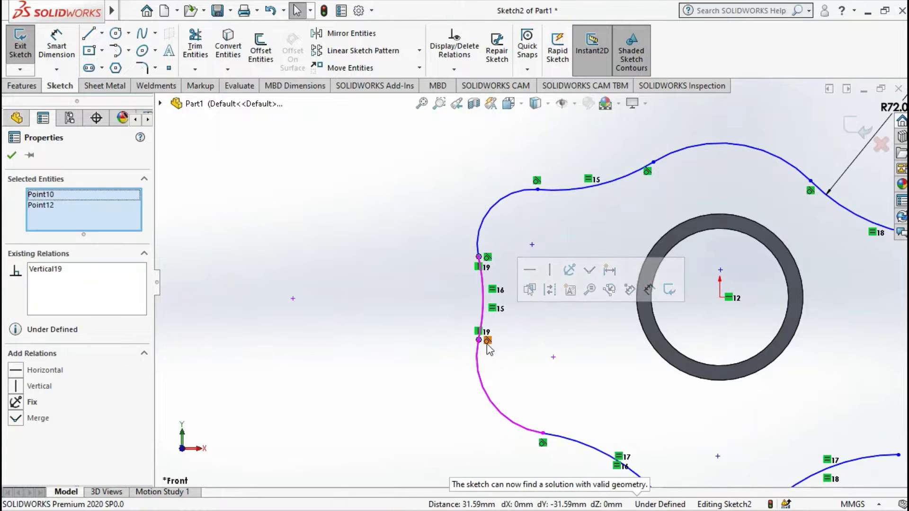
key("Escape")
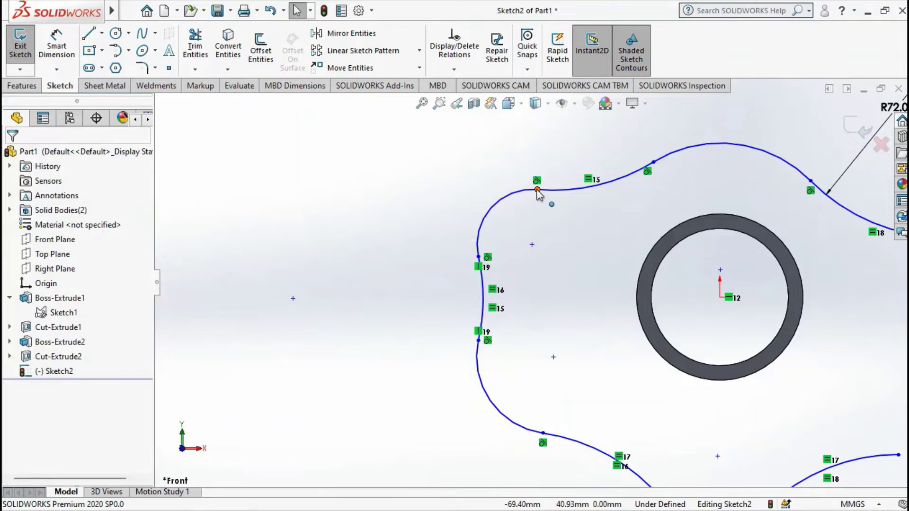
Vertically align two more matching upper and lower spline point pairs
left_click(537, 189)
left_click(543, 433, "ctrl")
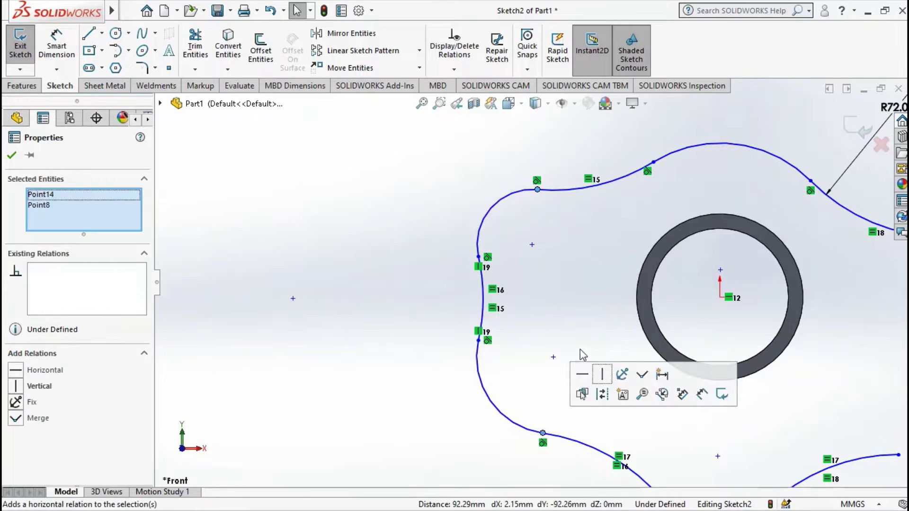
left_click(602, 375)
key("Escape")
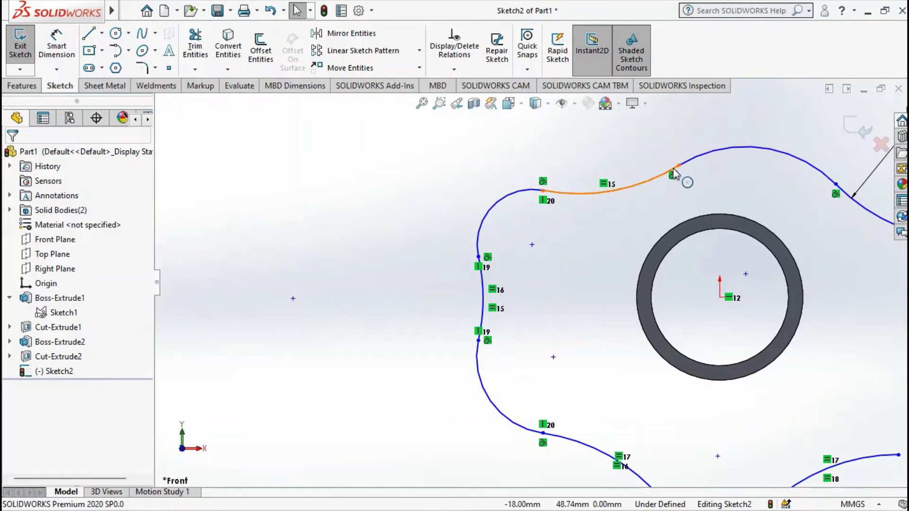
left_click(678, 165)
scroll(522, 271, "up", 3)
scroll(553, 343, "down", 3)
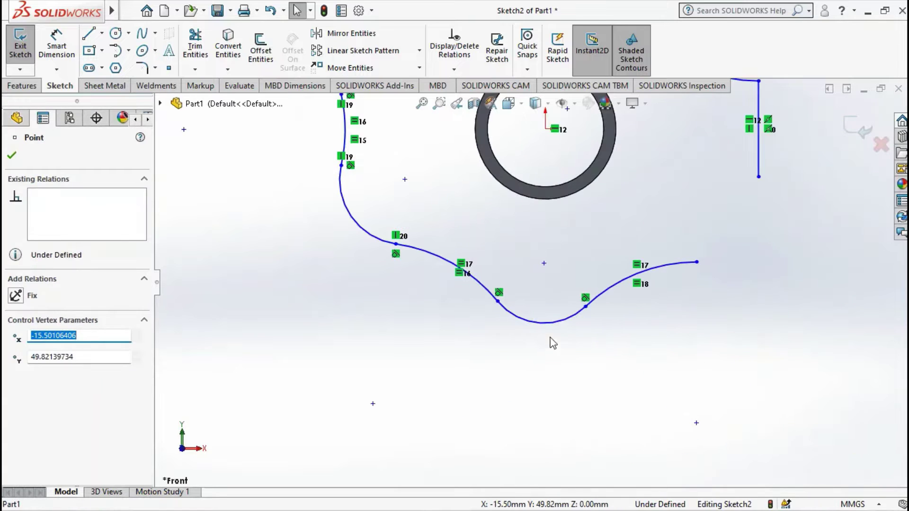
left_click(496, 303, "ctrl")
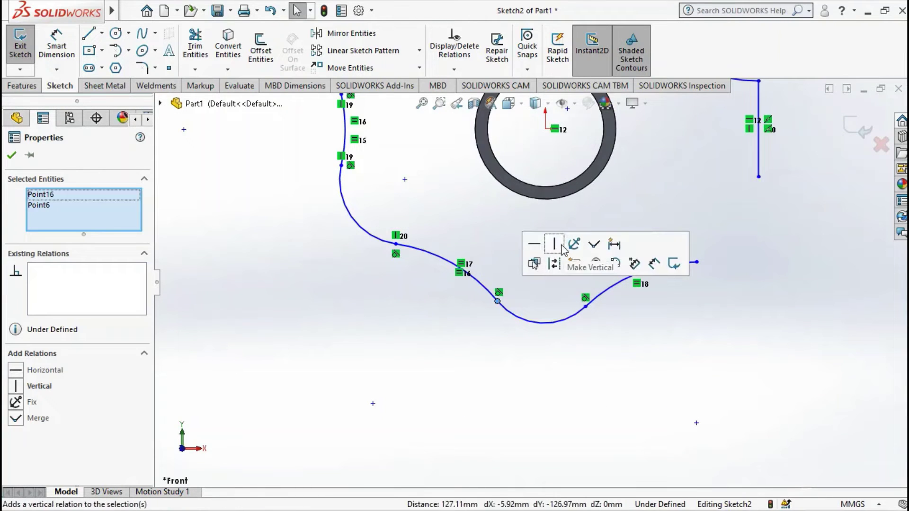
left_click(552, 245)
key("Escape")
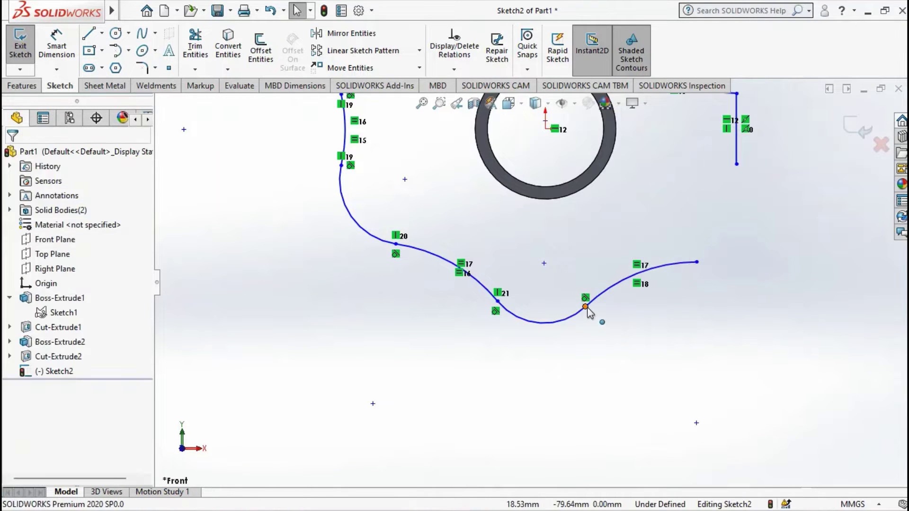
Vertically align the last lower-right and upper point pair, then drag the spline's loose end
left_click(586, 307)
scroll(590, 237, "up", 2)
scroll(567, 188, "down", 2)
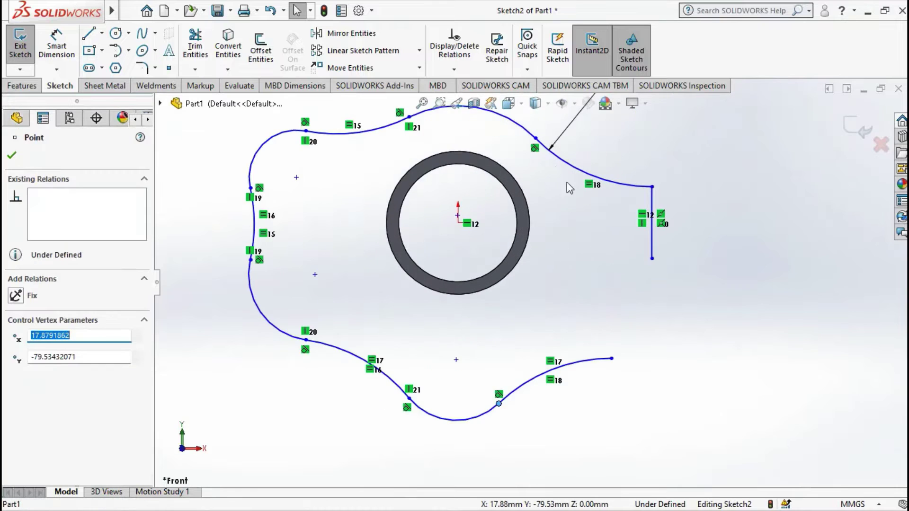
left_click(536, 139, "ctrl")
left_click(596, 77)
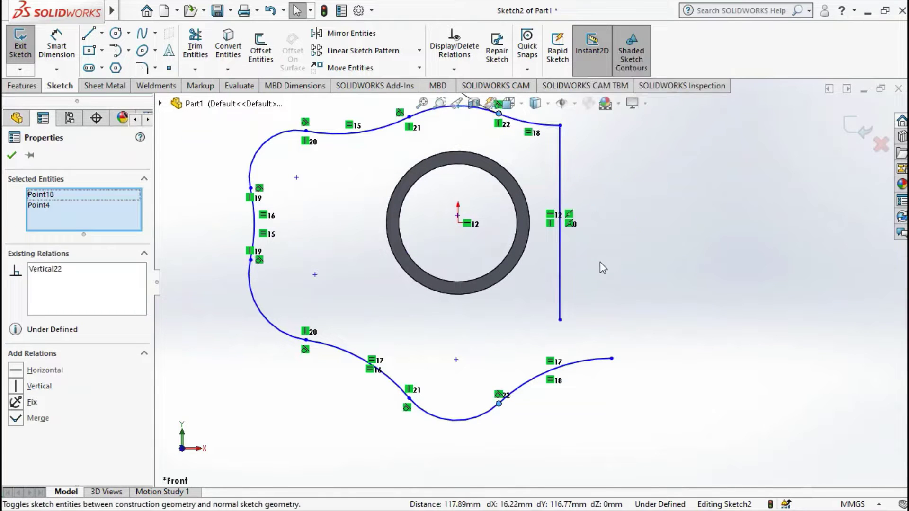
scroll(601, 262, "up", 2)
scroll(590, 285, "down", 1)
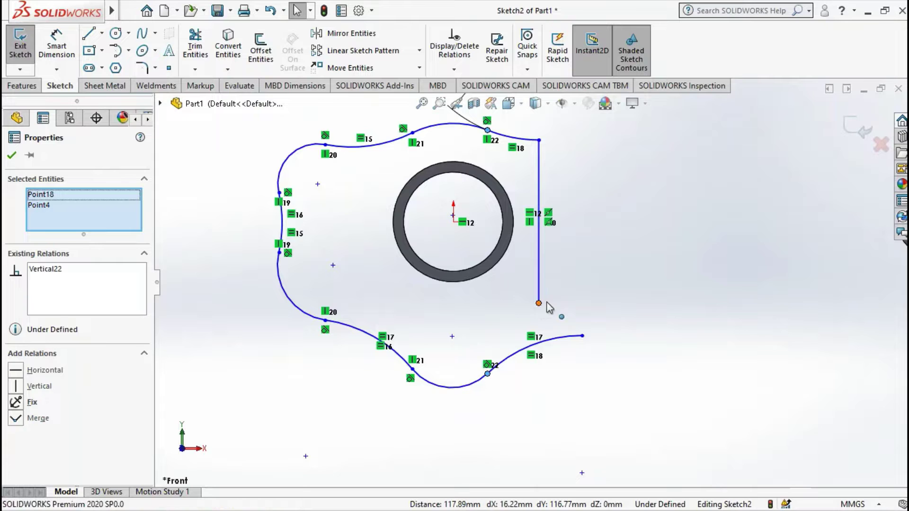
mouse_move(538, 304)
left_mouse_down()
mouse_move(596, 311)
mouse_move(579, 314)
left_mouse_up()
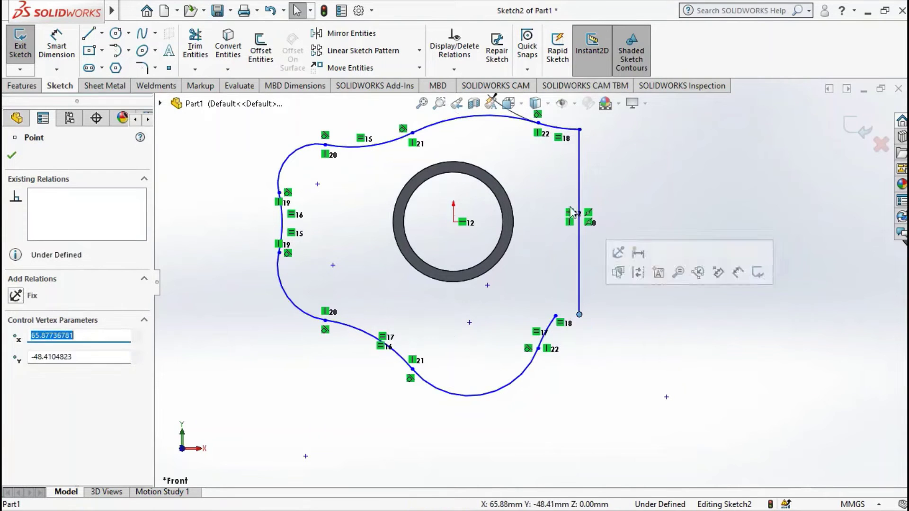
Close the profile by merging the spline's lower end with the straight edge's lower end
left_click(551, 126)
key("f")
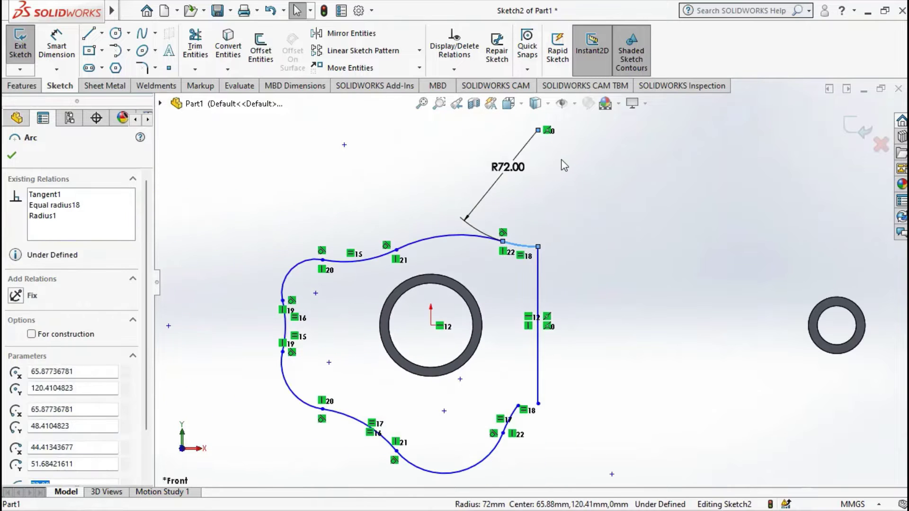
key("Escape")
left_click_drag(538, 247, 546, 293)
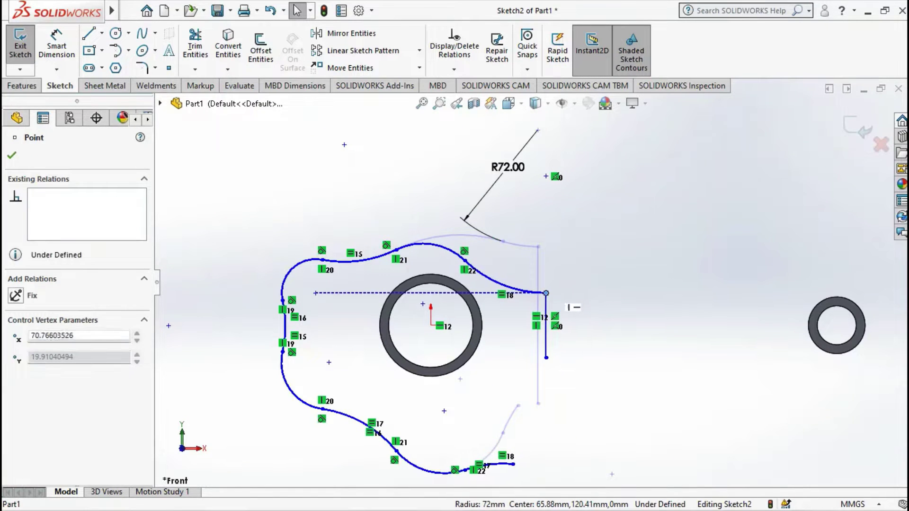
left_click(513, 465)
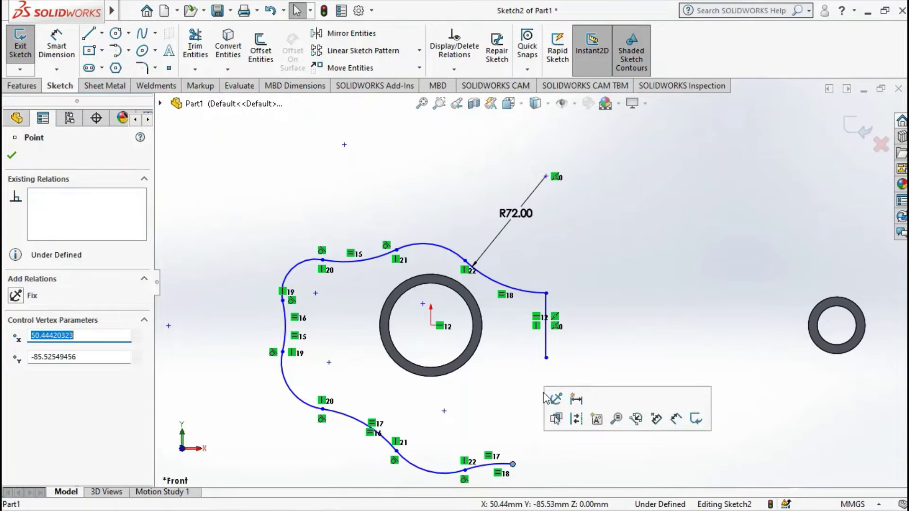
left_click(547, 359, "ctrl")
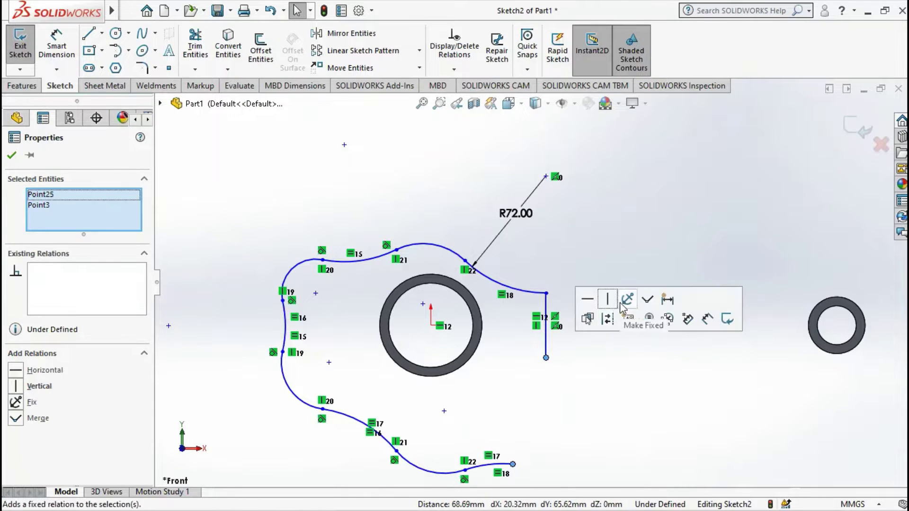
left_click(644, 294)
left_click(625, 238)
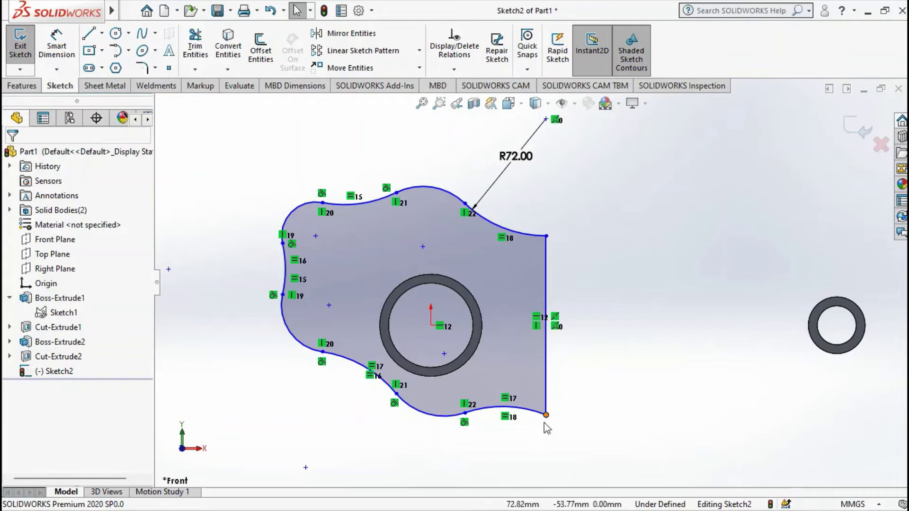
Pull the lower-right corner point up and drag the upper-left spline point to tighten the outline
left_click_drag(547, 416, 545, 349)
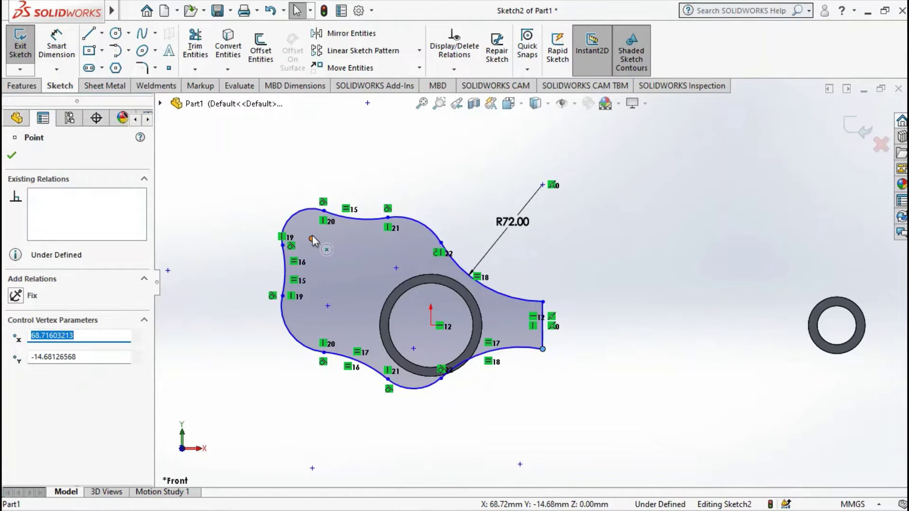
left_click(311, 237)
mouse_move(311, 238)
left_mouse_down()
mouse_move(332, 226)
mouse_move(318, 235)
left_mouse_up()
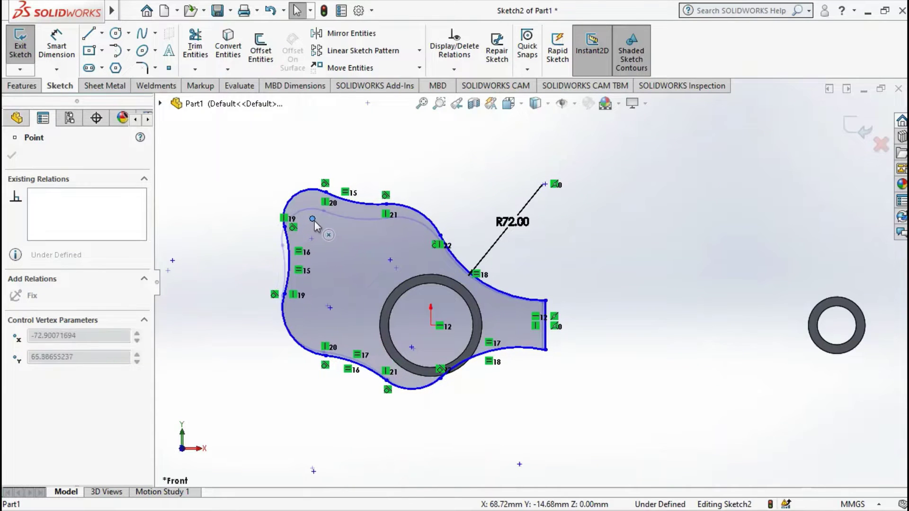
left_click_drag(319, 235, 317, 216)
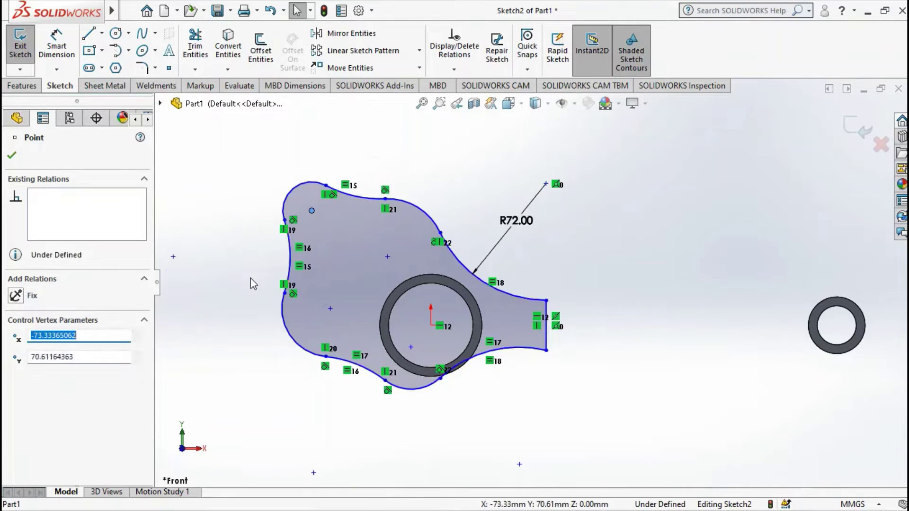
scroll(416, 368, "down", 2)
scroll(403, 318, "up", 3)
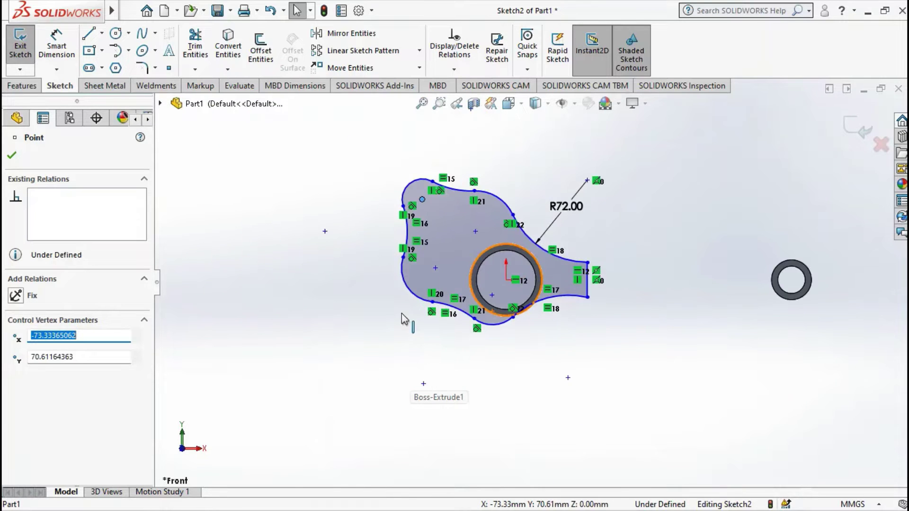
Make the four corner arcs of the Sketch2 outline equal in radius
left_click(403, 283)
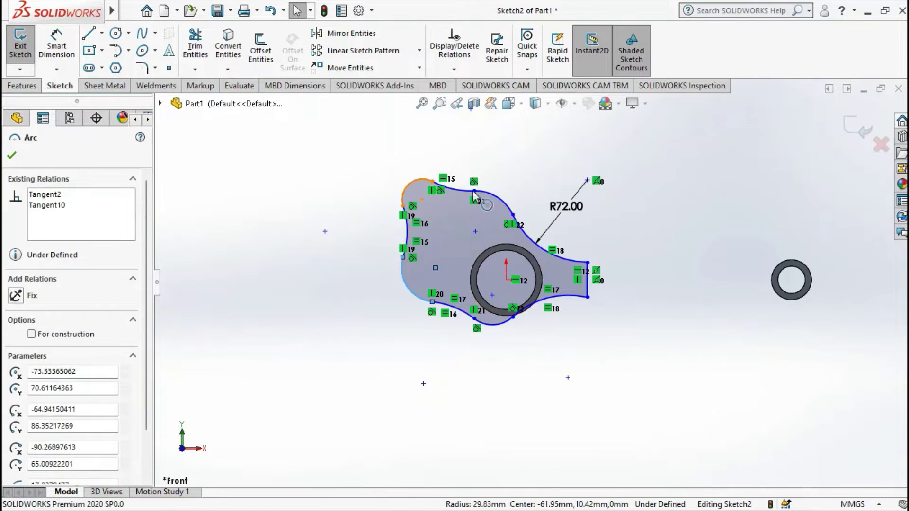
left_click(497, 199, "ctrl")
left_click(504, 244, "ctrl")
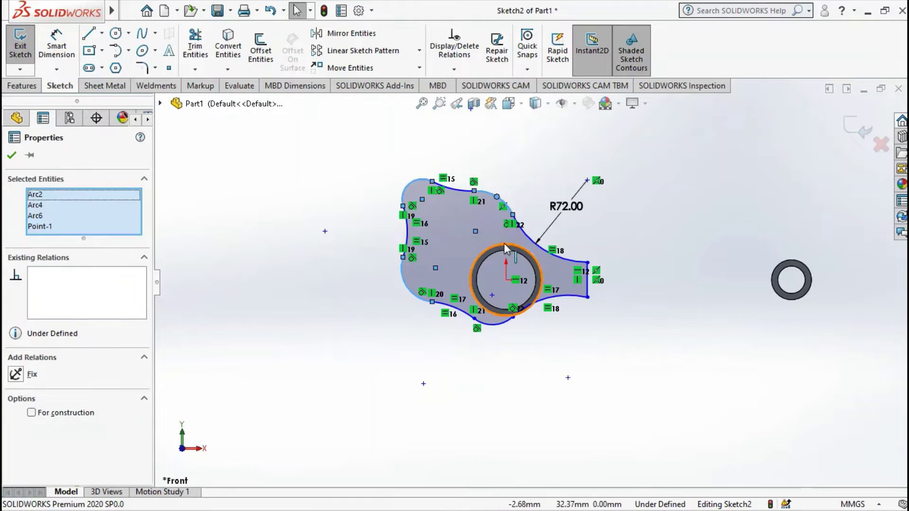
left_click(524, 196)
scroll(496, 189, "down", 2)
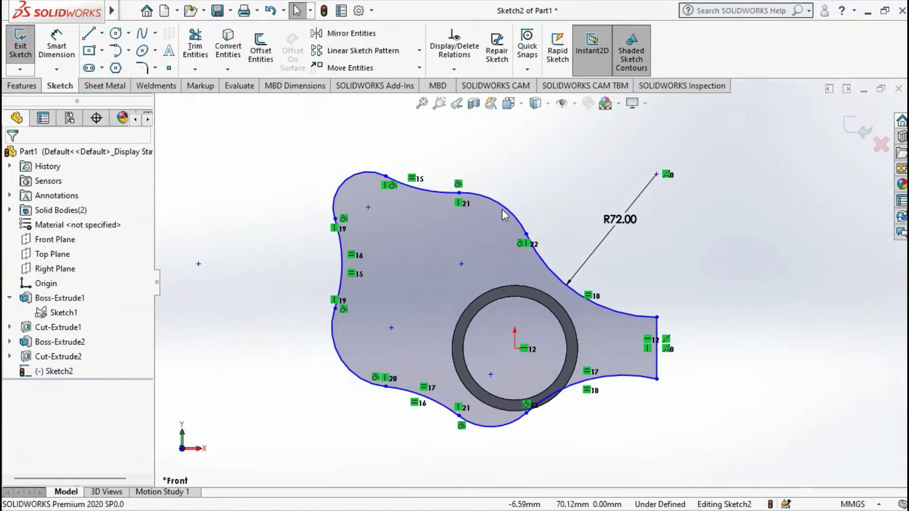
left_click(514, 213)
left_click(336, 201, "ctrl")
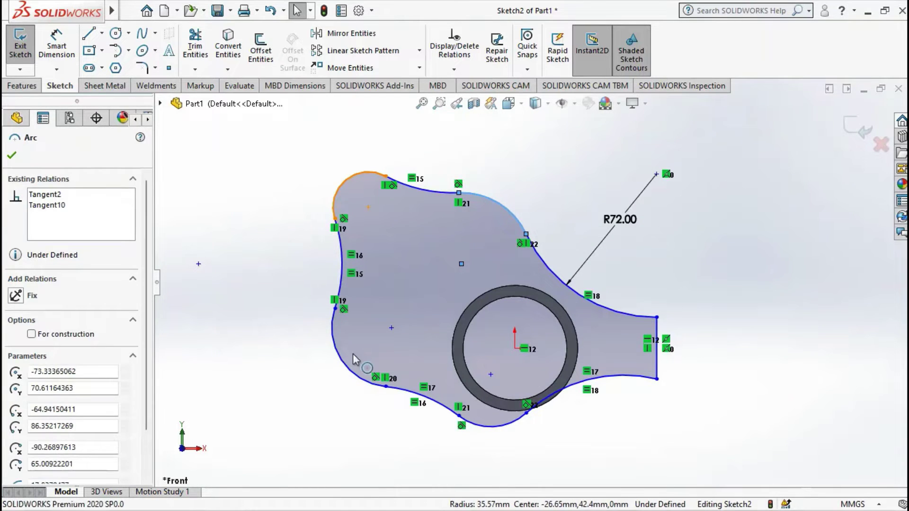
left_click(365, 382, "ctrl")
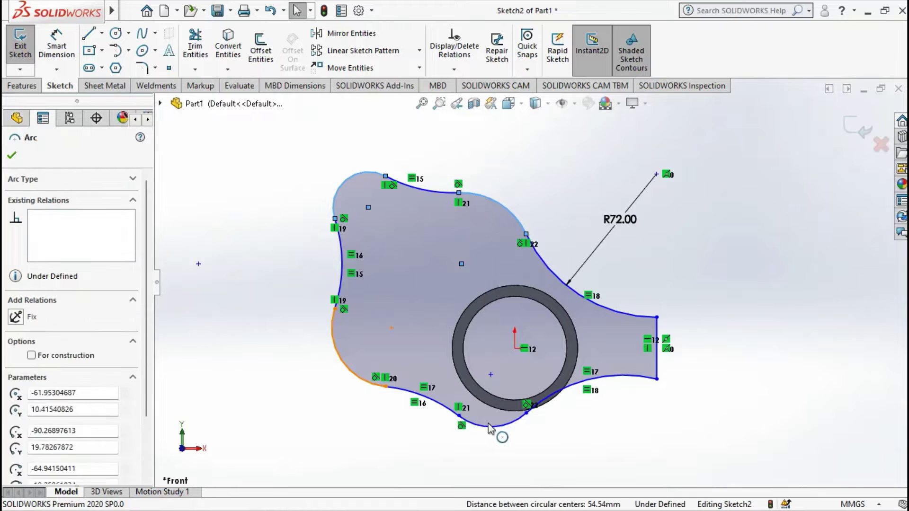
left_click(514, 423, "ctrl")
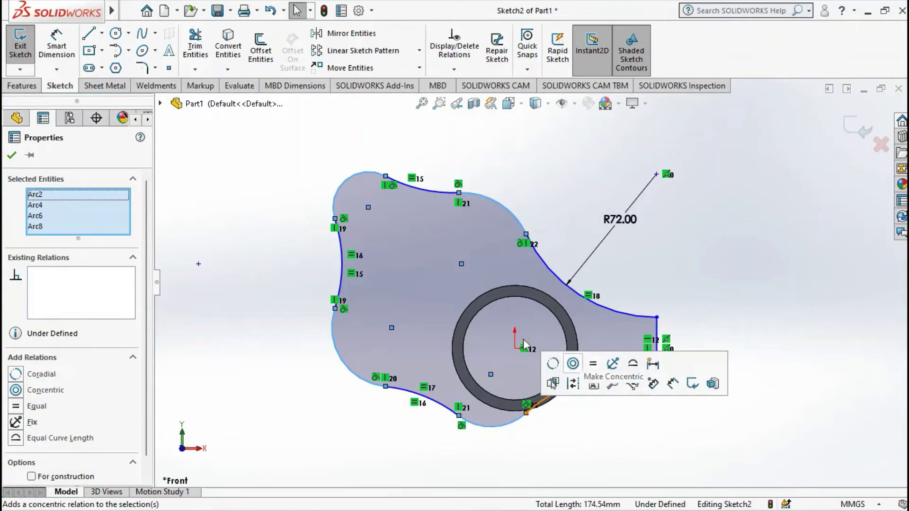
left_click(593, 363)
left_click(266, 296)
Drag the right tip's corner point upward to adjust the outline
scroll(423, 314, "up", 1)
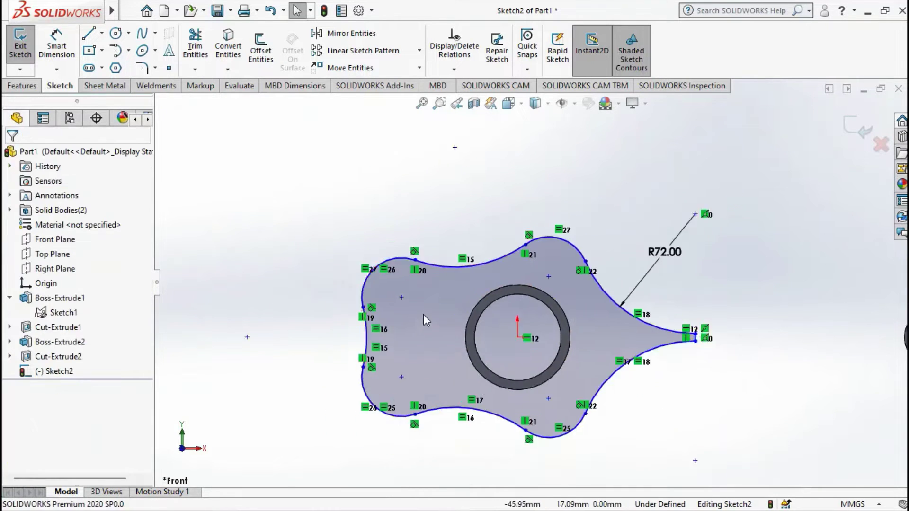
scroll(493, 298, "up", 1)
scroll(524, 286, "down", 1)
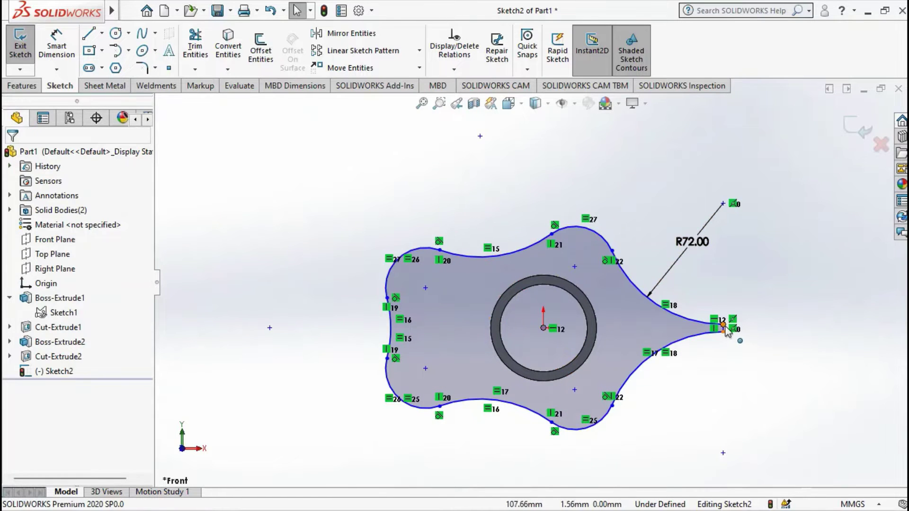
scroll(726, 330, "down", 3)
left_click_drag(661, 310, 665, 229)
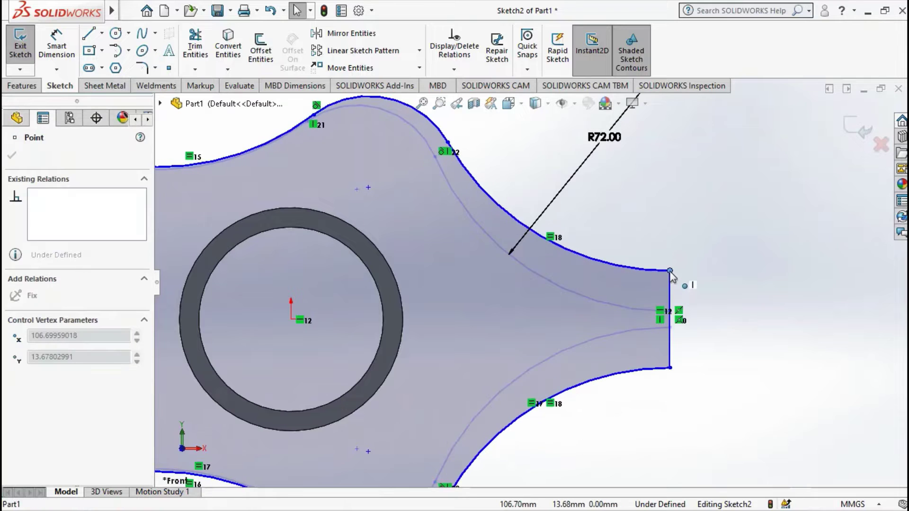
scroll(484, 280, "up", 4)
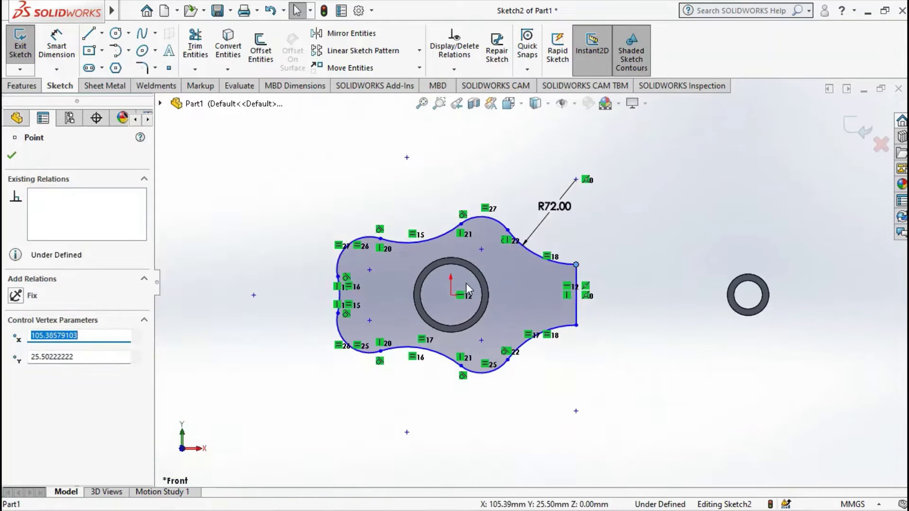
Dimension the upper-left corner arc with a 13 mm radius
left_click(57, 45)
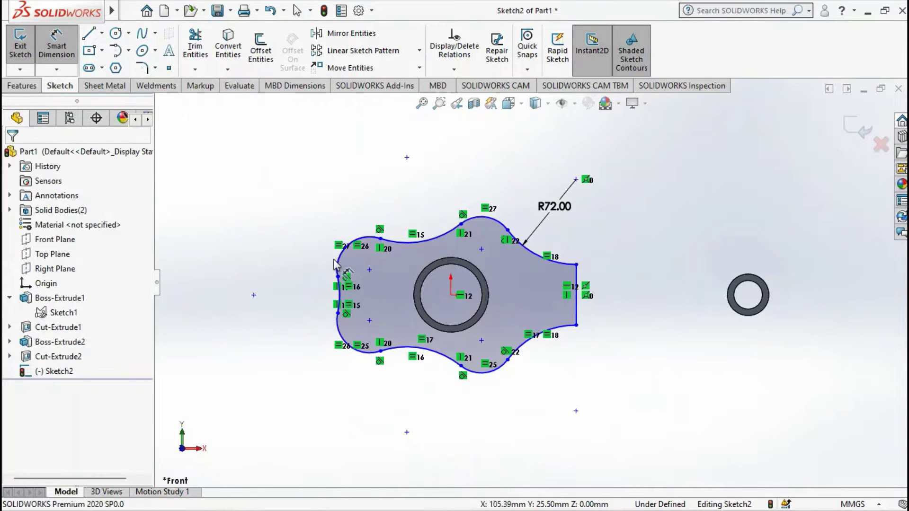
left_click(340, 258)
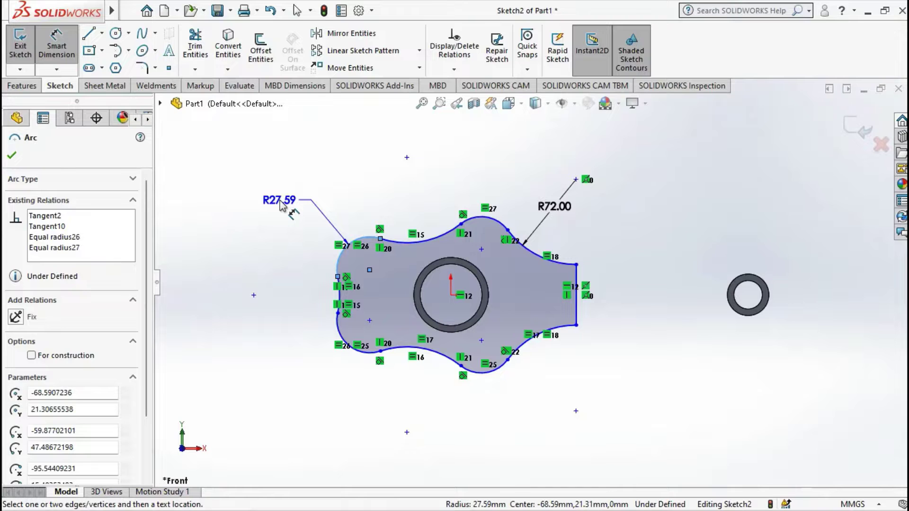
left_click(281, 204)
type("13")
key("Return")
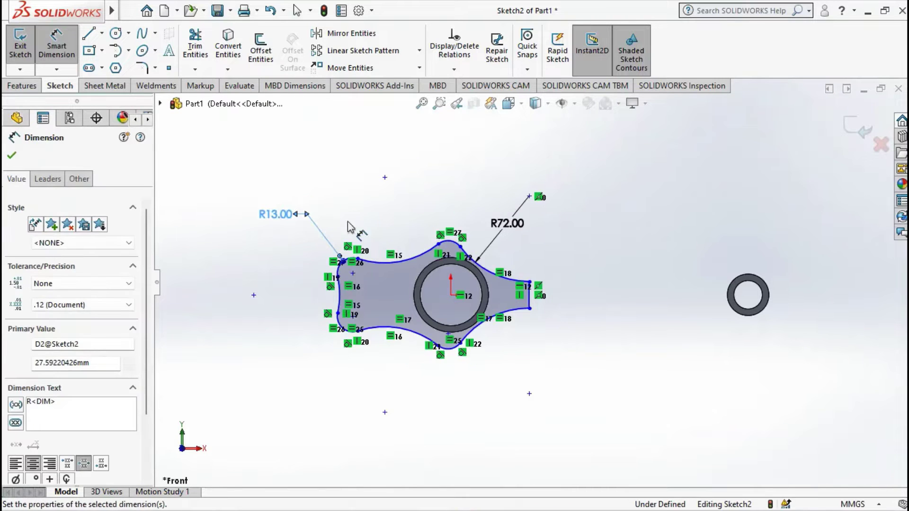
scroll(336, 288, "down", 3)
key("Escape")
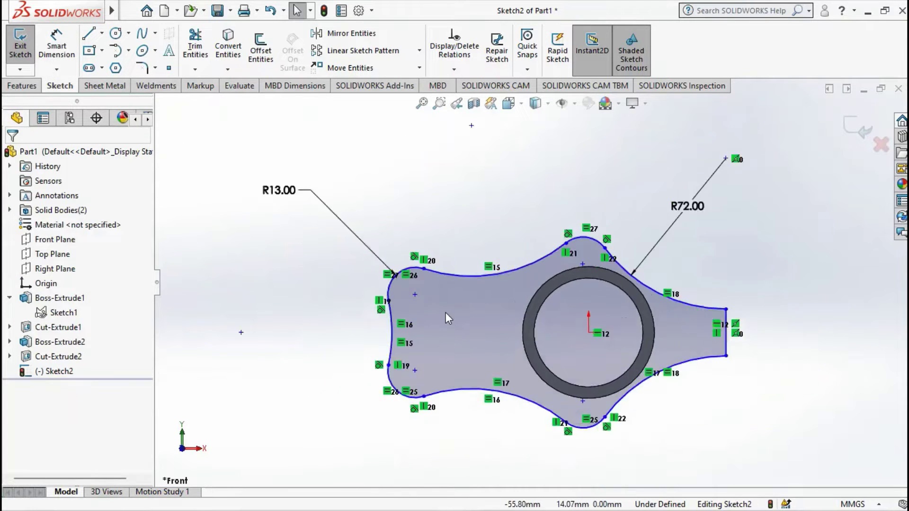
Drag the right tip farther out and nudge the lower-left spline point
scroll(445, 313, "up", 1)
scroll(544, 301, "down", 1)
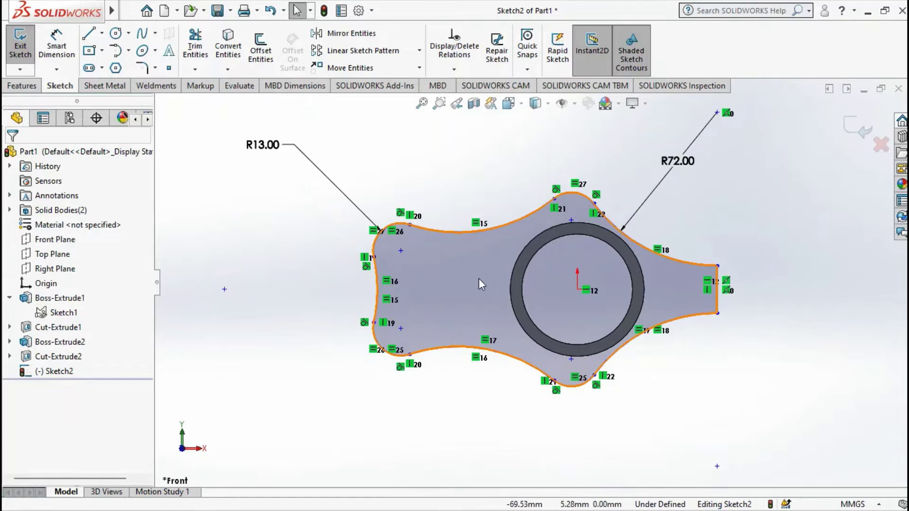
mouse_move(718, 266)
left_mouse_down()
mouse_move(767, 264)
mouse_move(760, 258)
left_mouse_up()
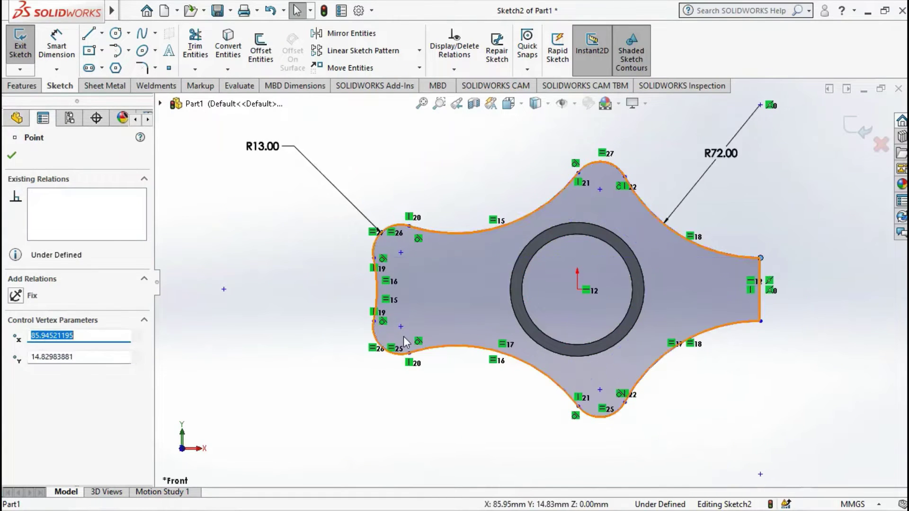
mouse_move(409, 354)
left_mouse_down()
mouse_move(429, 361)
mouse_move(423, 355)
left_mouse_up()
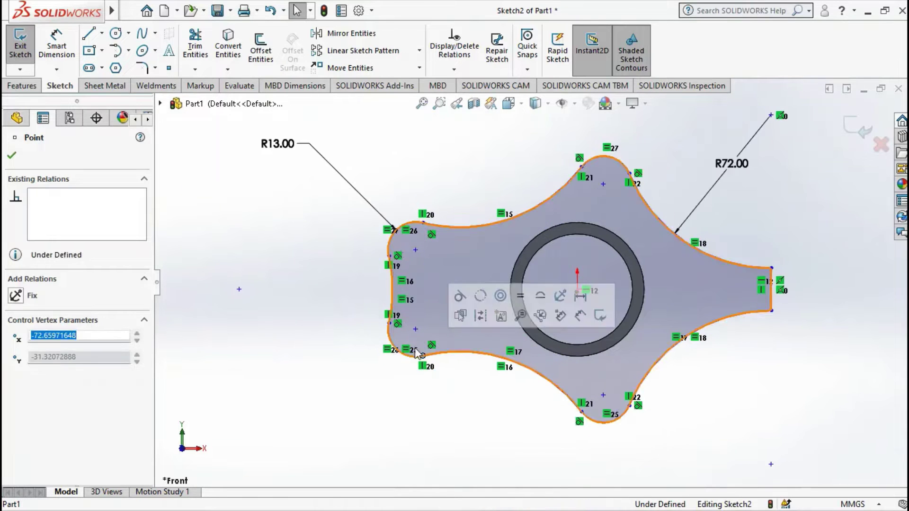
Draw a hole circle in each of the four lobes: upper-left, lower-left, bottom and top
left_click(116, 34)
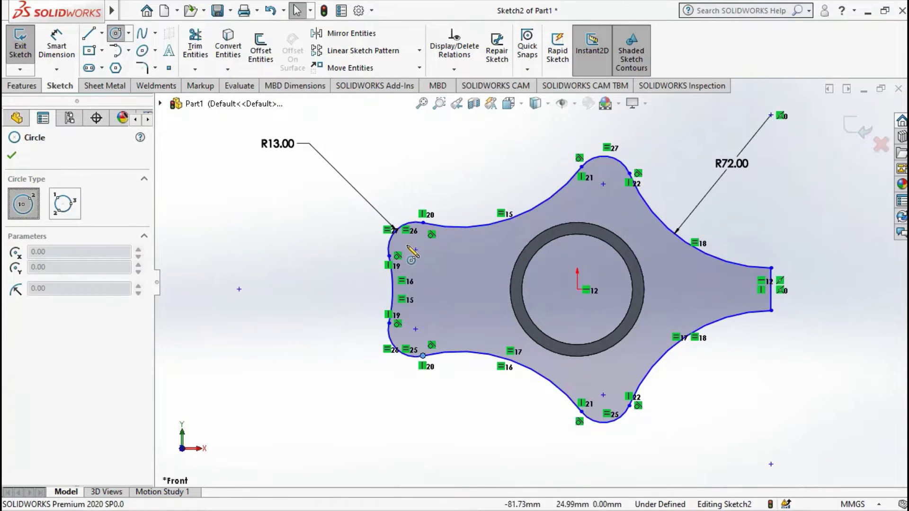
left_click(415, 250)
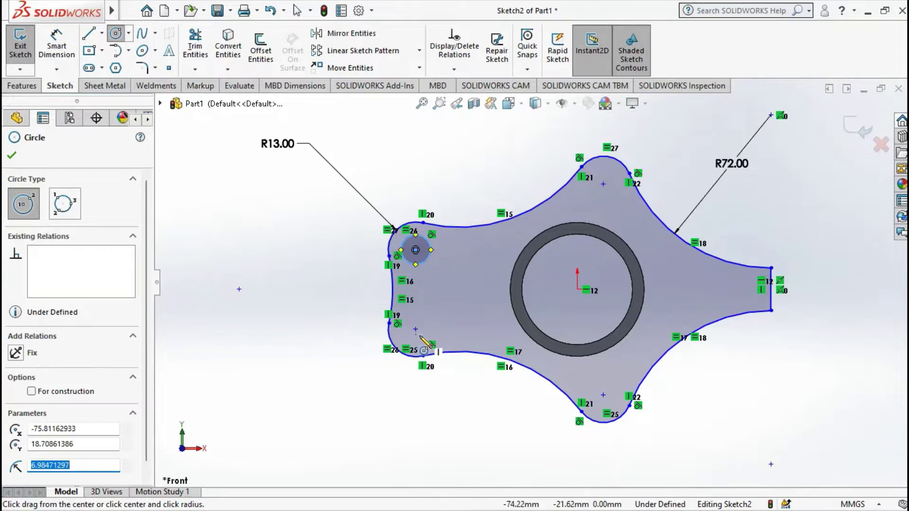
left_click(416, 329)
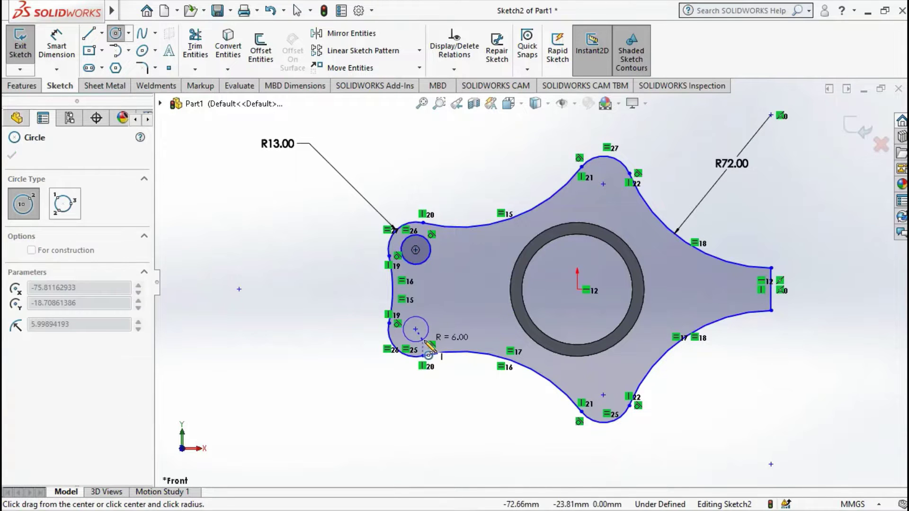
left_click(603, 395)
left_click(614, 411)
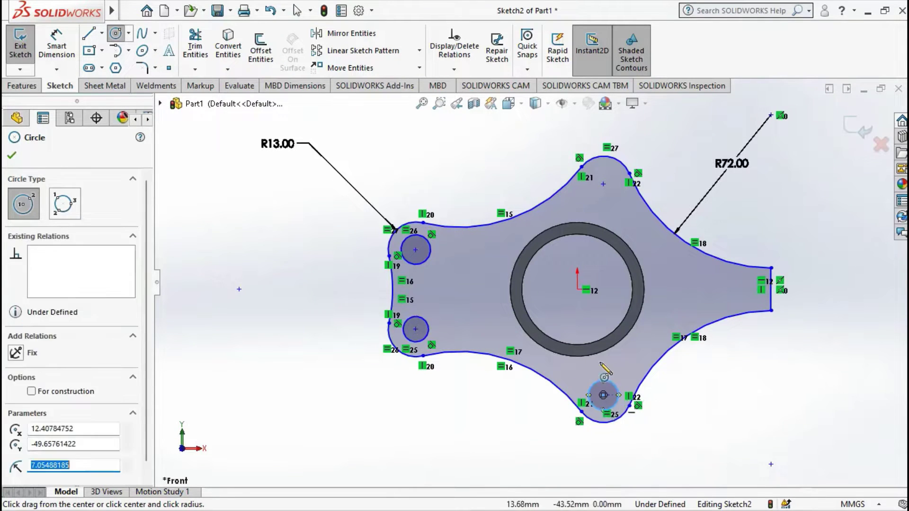
left_click(603, 184)
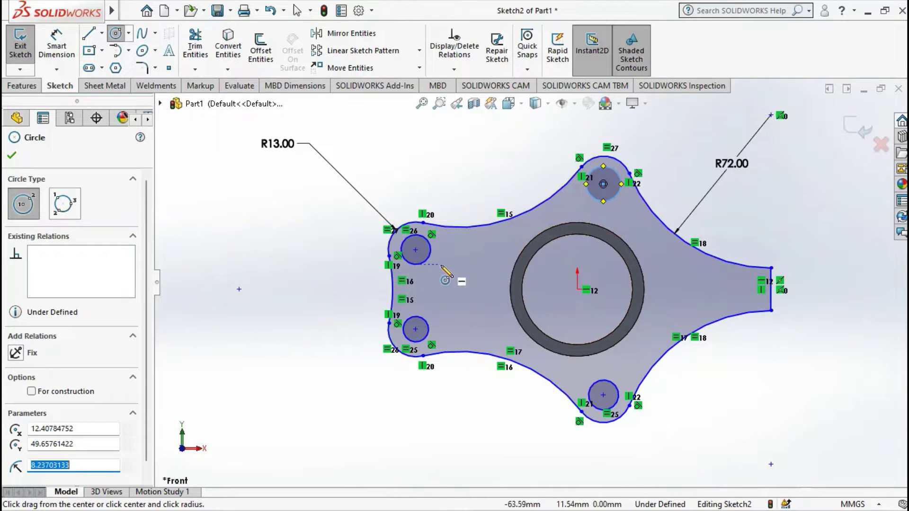
key("Escape")
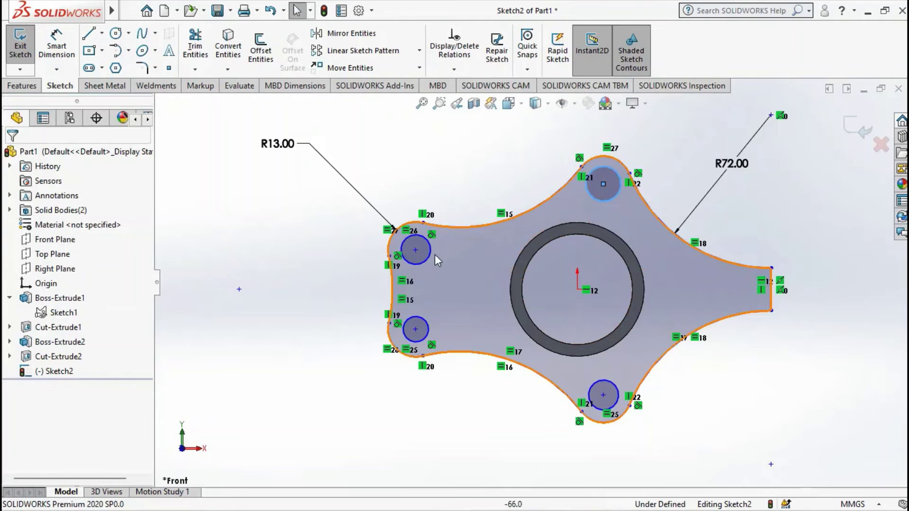
Constrain the four hole circles to be equal in size
left_click(428, 254)
left_click(597, 204, "ctrl")
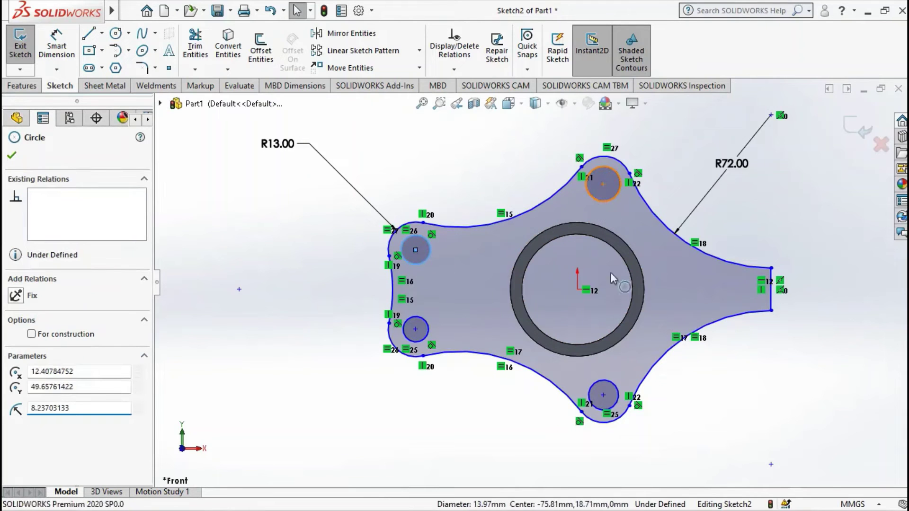
left_click(427, 326, "ctrl")
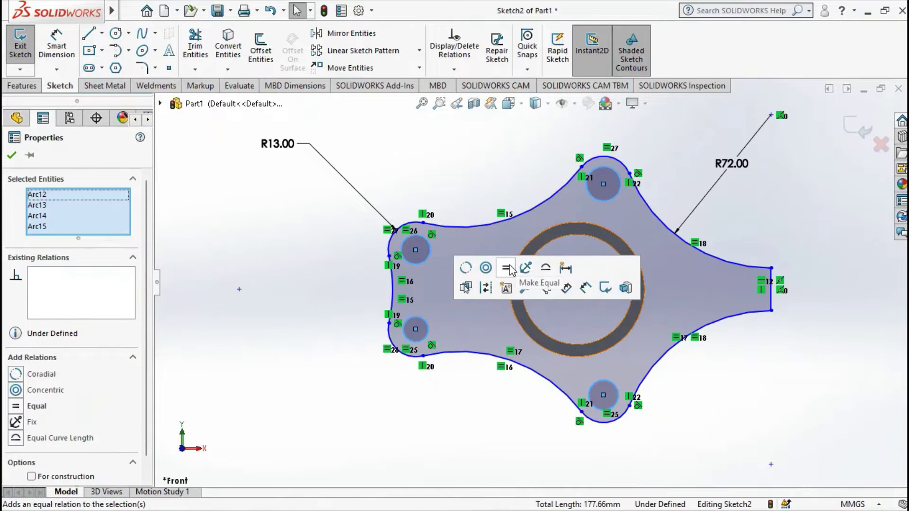
left_click(514, 271)
left_click(290, 251)
left_click(60, 61)
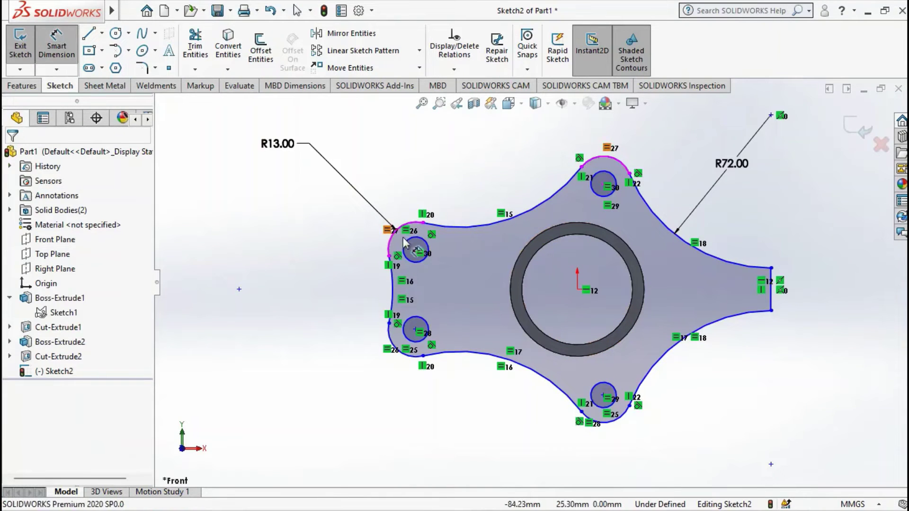
left_click(403, 238)
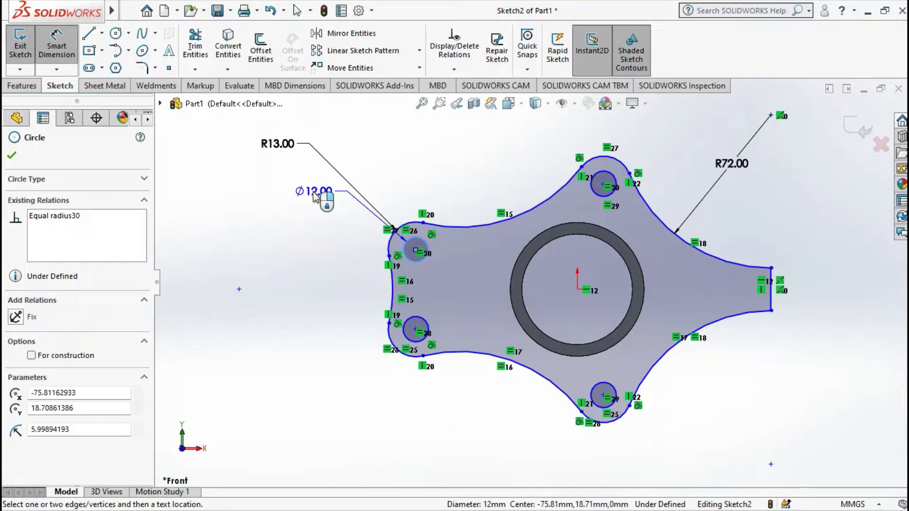
Give the equal lobe holes a 12 mm diameter dimension
left_click(316, 197)
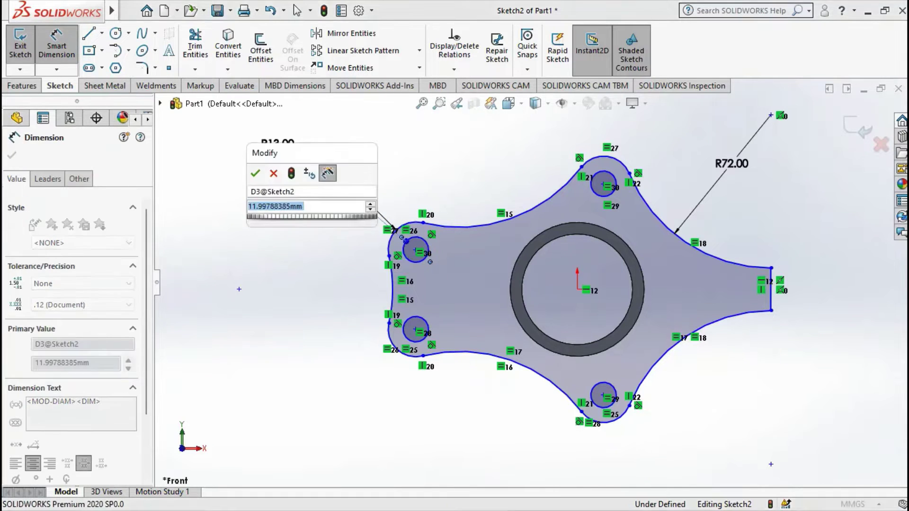
type("12")
key("Return")
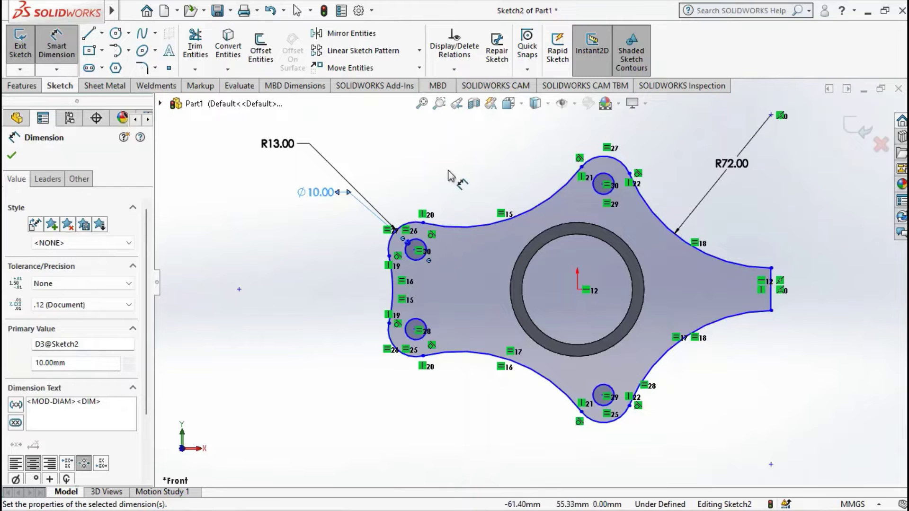
key("Escape")
Start a new dimension referencing the sketch origin
scroll(447, 280, "down", 2)
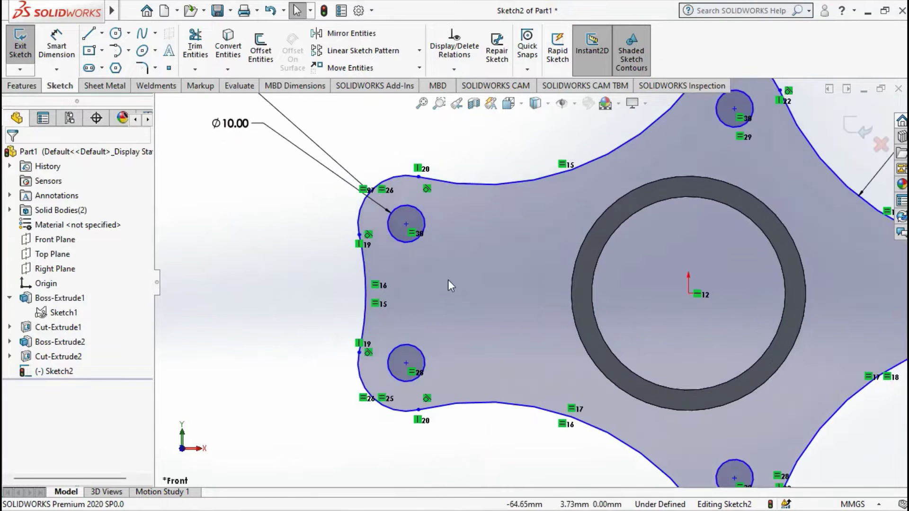
scroll(606, 255, "up", 2)
scroll(610, 278, "up", 2)
left_click(56, 45)
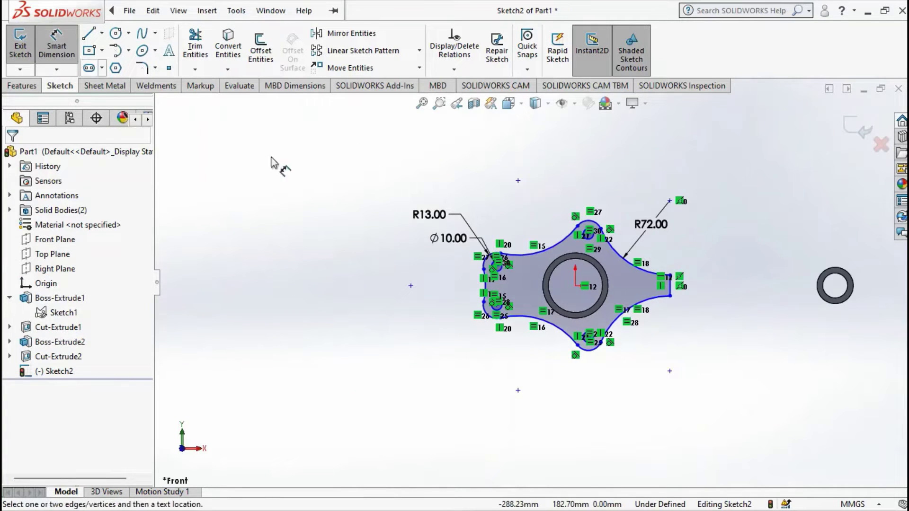
scroll(574, 301, "down", 3)
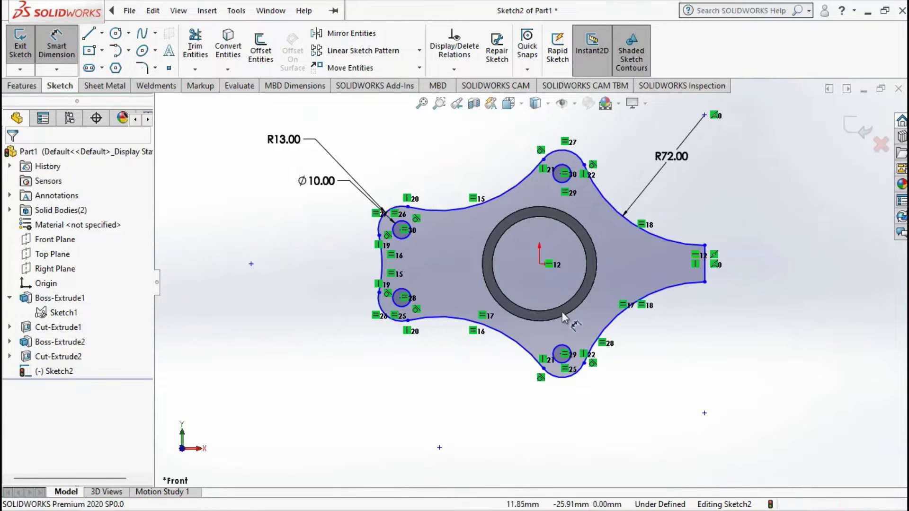
left_click(539, 264)
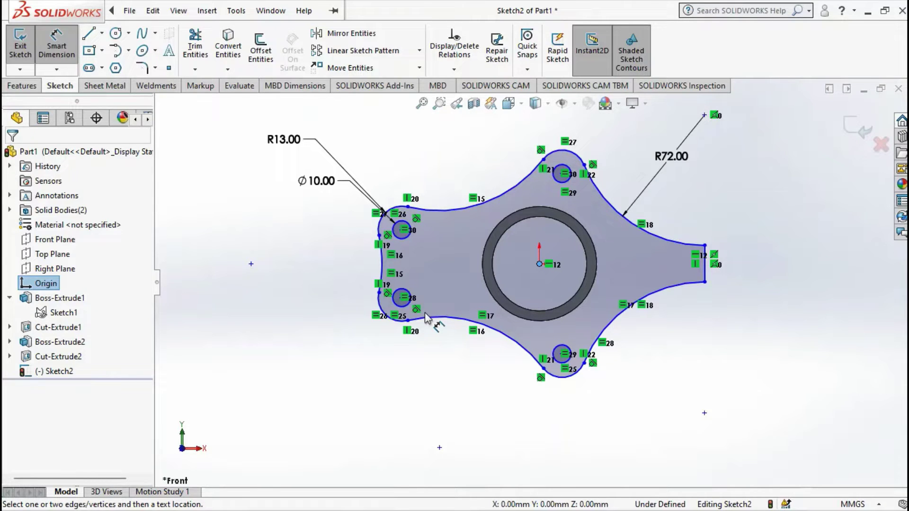
Set the horizontal spacing between the lower-left and bottom hole centres to 54.5 mm
key("Escape")
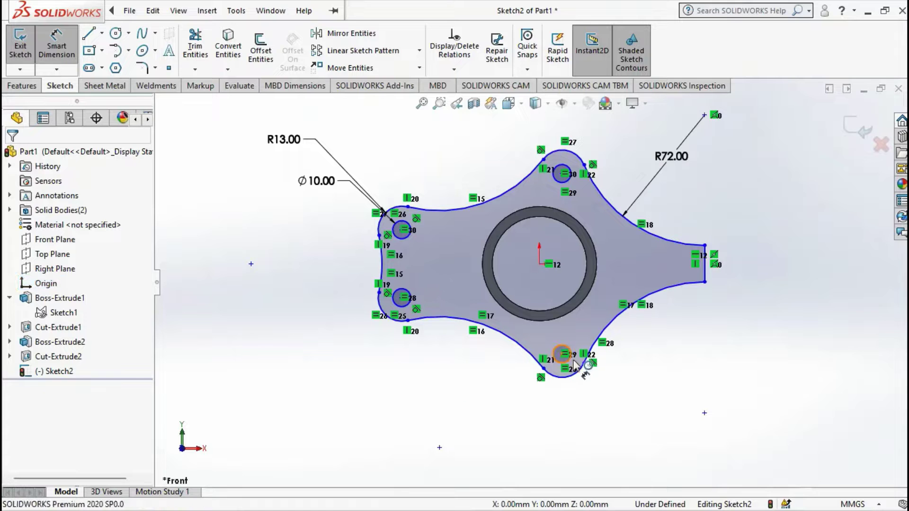
left_click(562, 354)
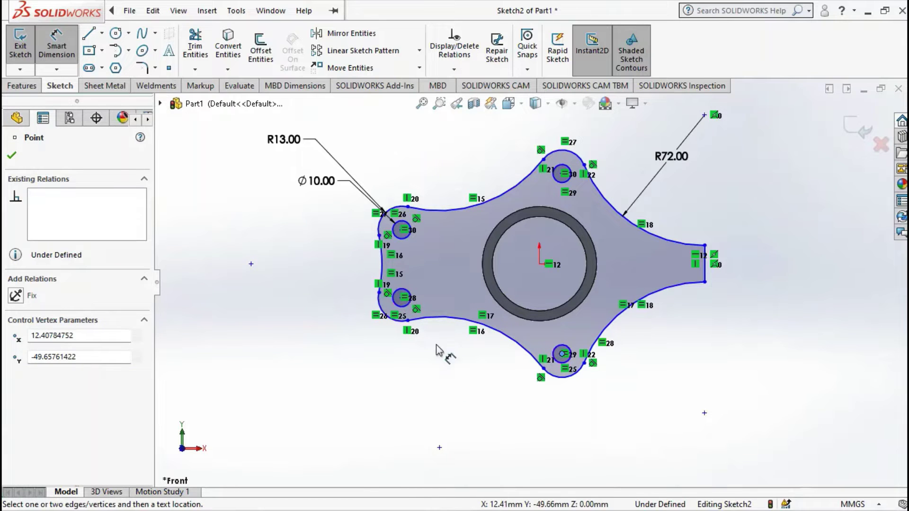
scroll(374, 317, "down", 4)
left_click(438, 284)
scroll(554, 291, "up", 2)
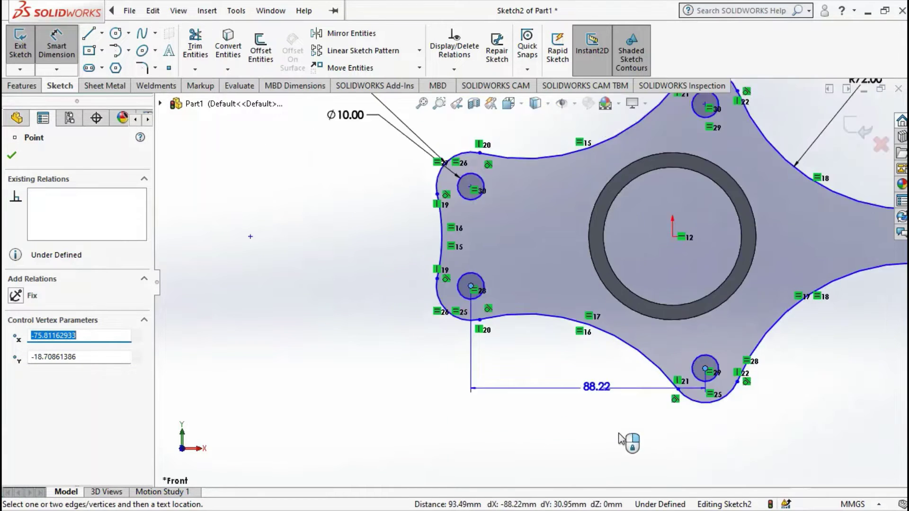
scroll(587, 406, "up", 2)
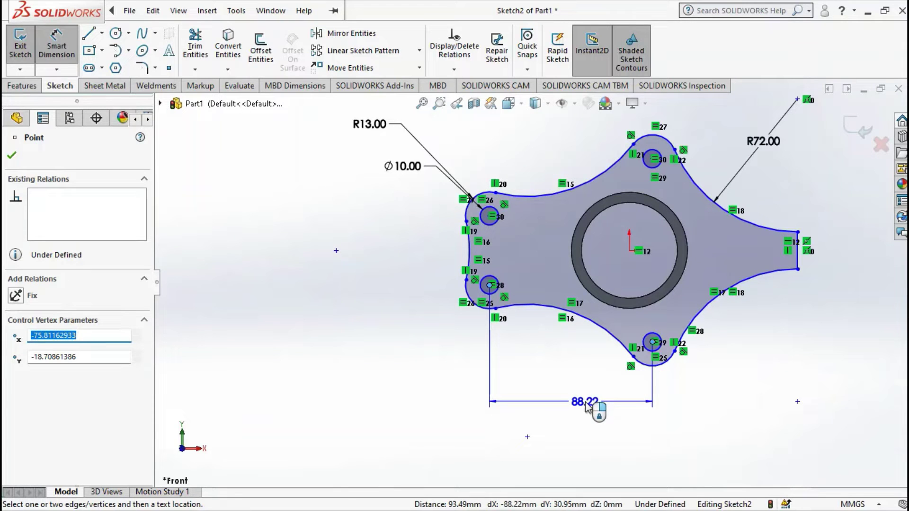
left_click(587, 406)
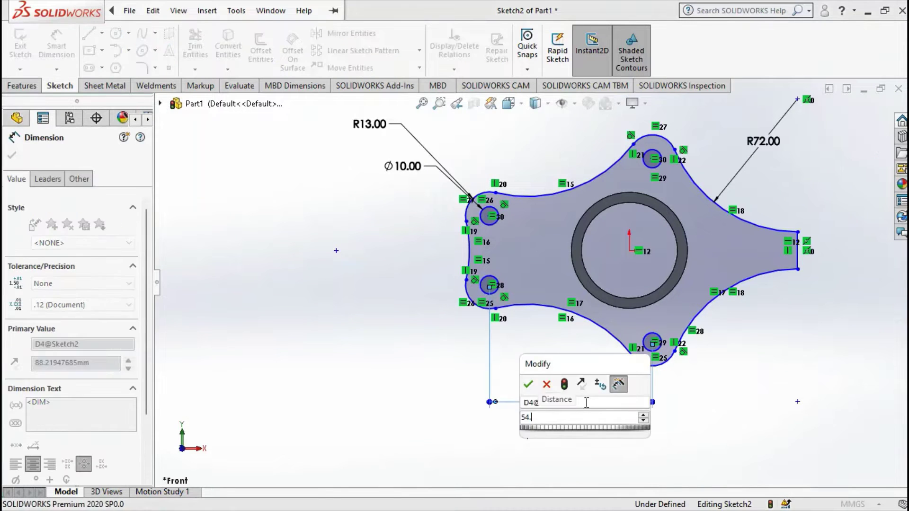
type("54.5")
key("Return")
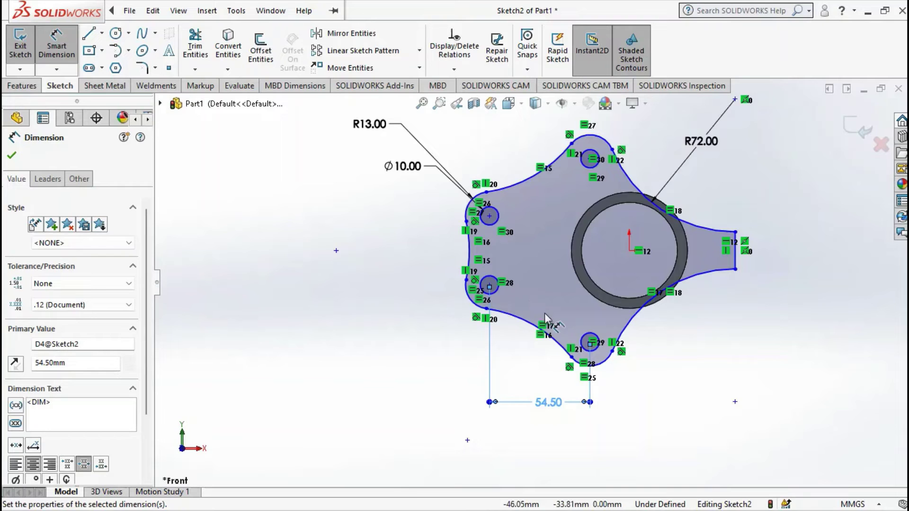
scroll(590, 257, "up", 3)
scroll(589, 256, "down", 4)
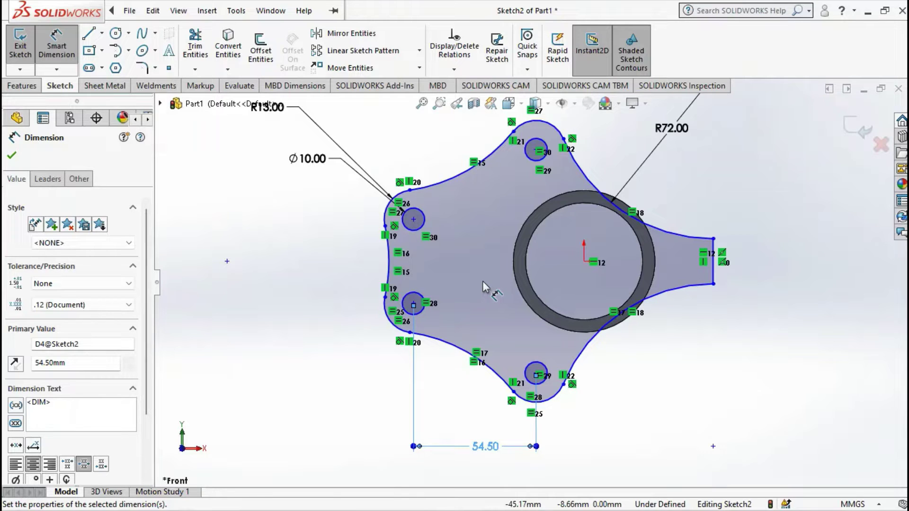
left_click(414, 220)
left_click(585, 261)
scroll(532, 284, "up", 3)
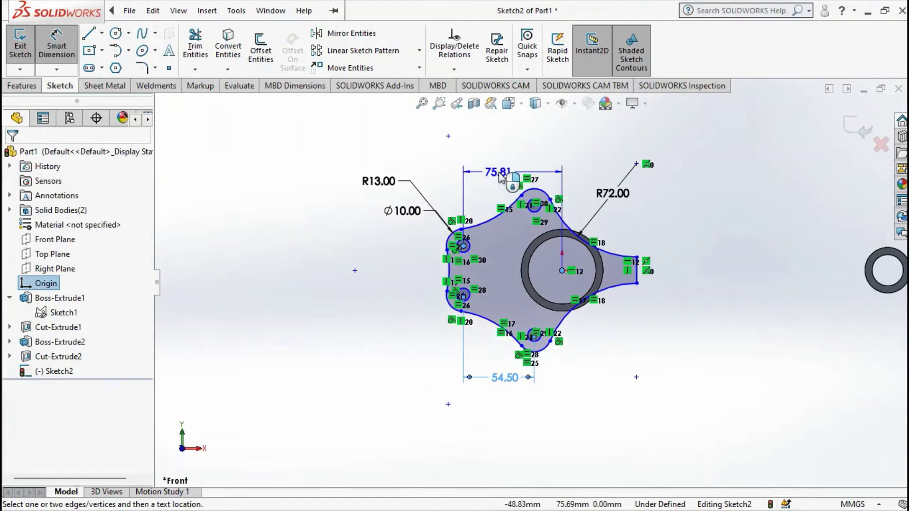
left_click(492, 169)
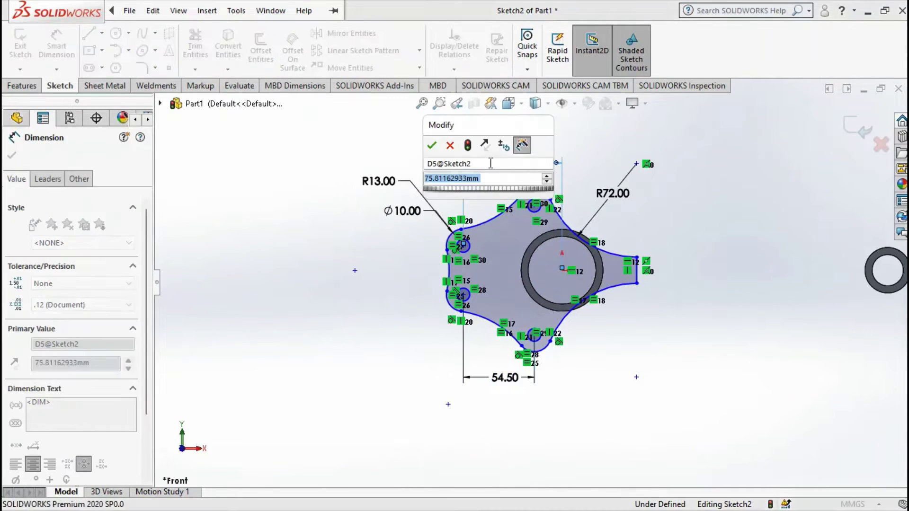
type("39.5")
key("Return")
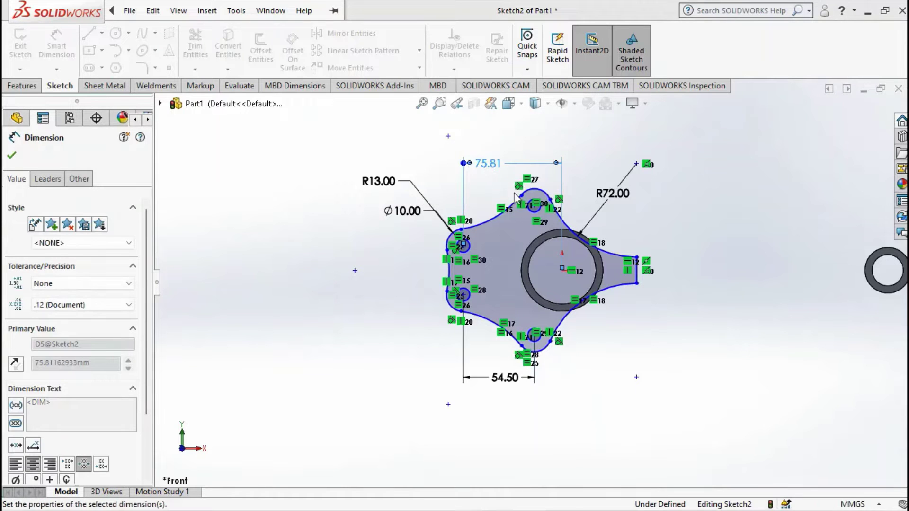
scroll(552, 224, "down", 1)
scroll(530, 273, "down", 1)
scroll(527, 275, "down", 2)
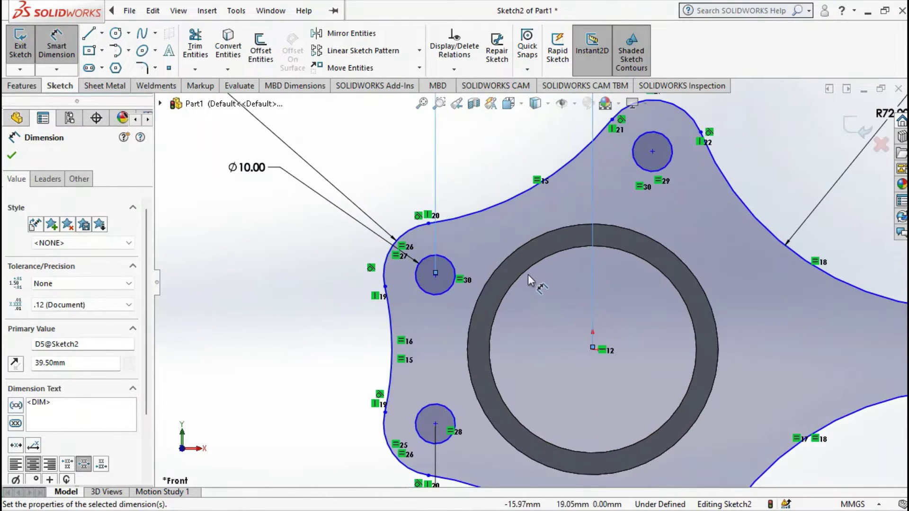
scroll(526, 279, "down", 1)
scroll(527, 274, "up", 3)
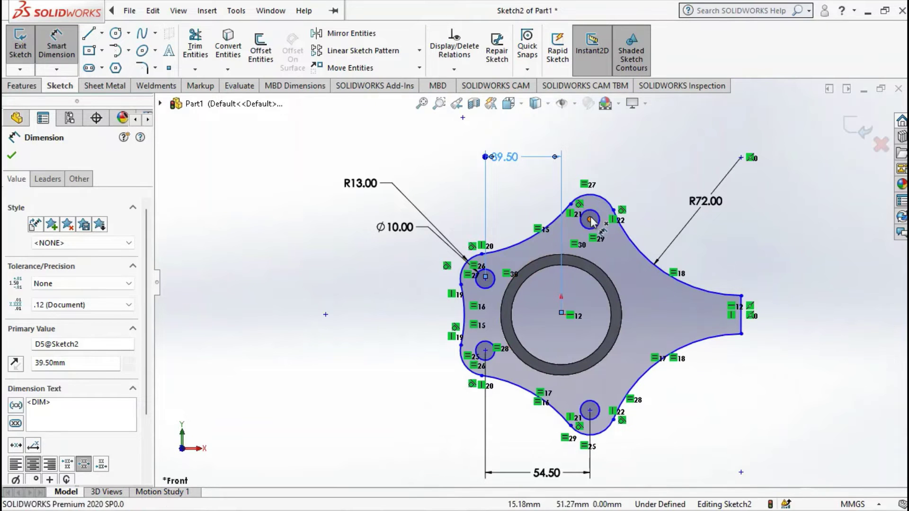
left_click(562, 314)
left_click(568, 326)
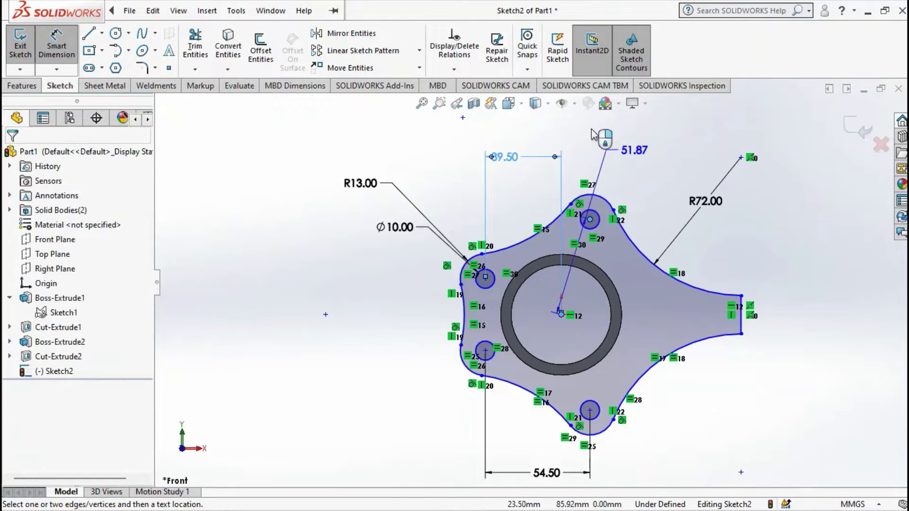
left_click(573, 132)
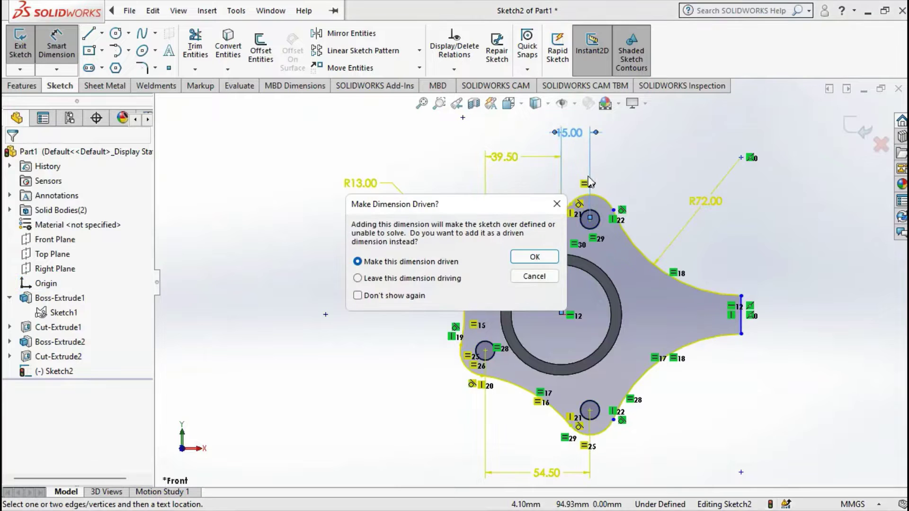
left_click(534, 276)
scroll(484, 280, "up", 3)
scroll(431, 336, "down", 4)
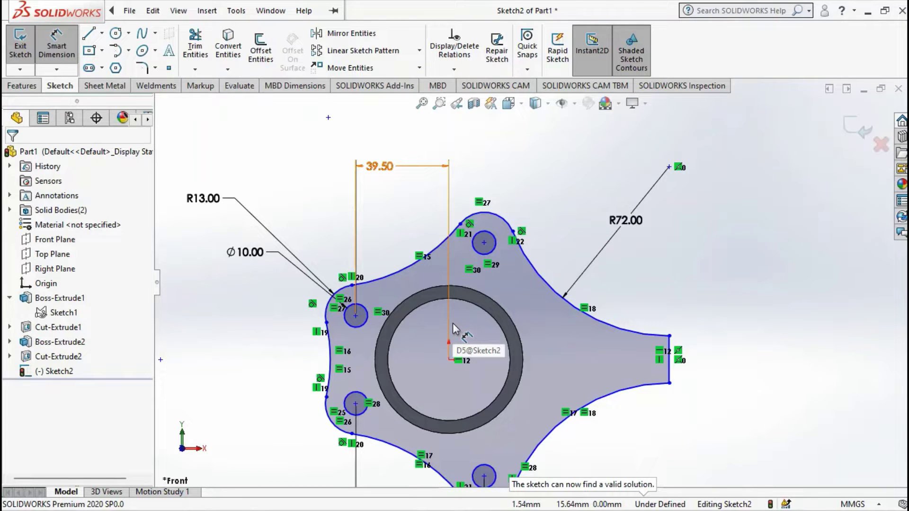
Locate the upper hole centre 43 mm vertically from the origin
left_click(449, 359)
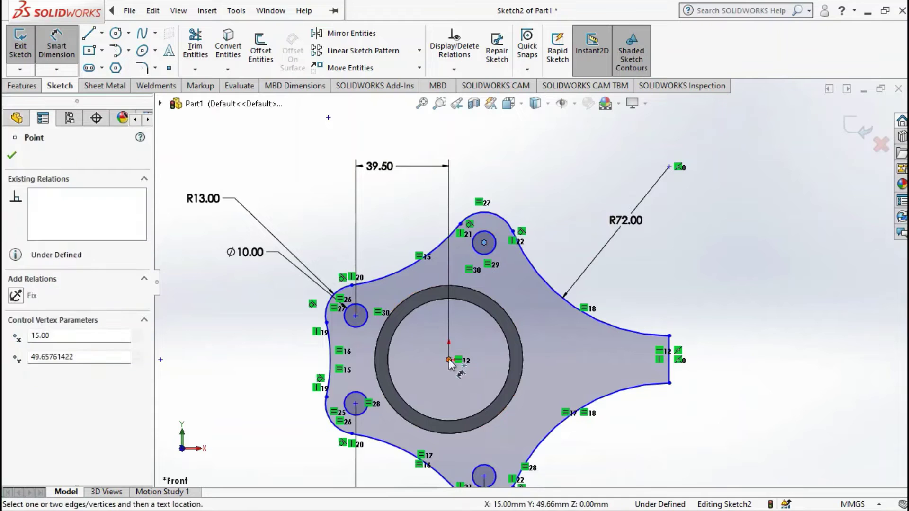
left_click(484, 242)
left_click(214, 303)
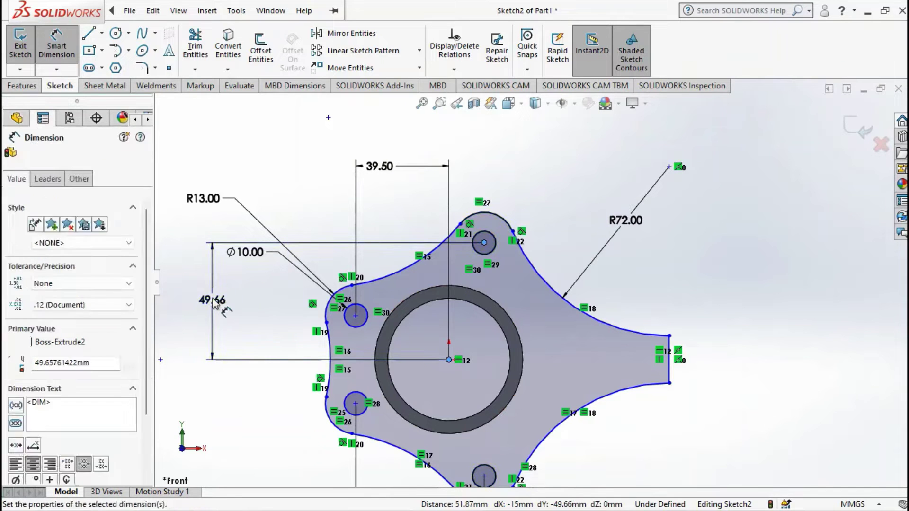
type("43")
key("Return")
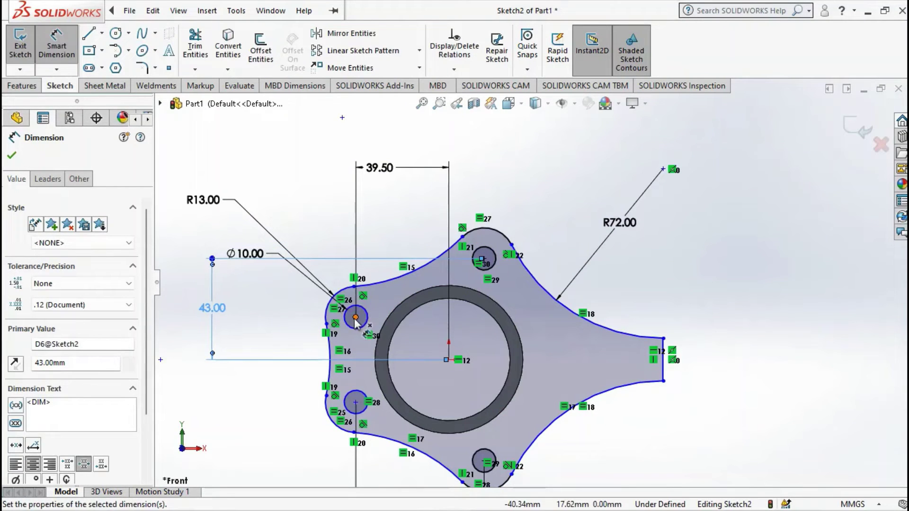
Locate the upper-left hole centre 26 mm vertically from the origin
left_click(355, 317)
left_click(448, 360)
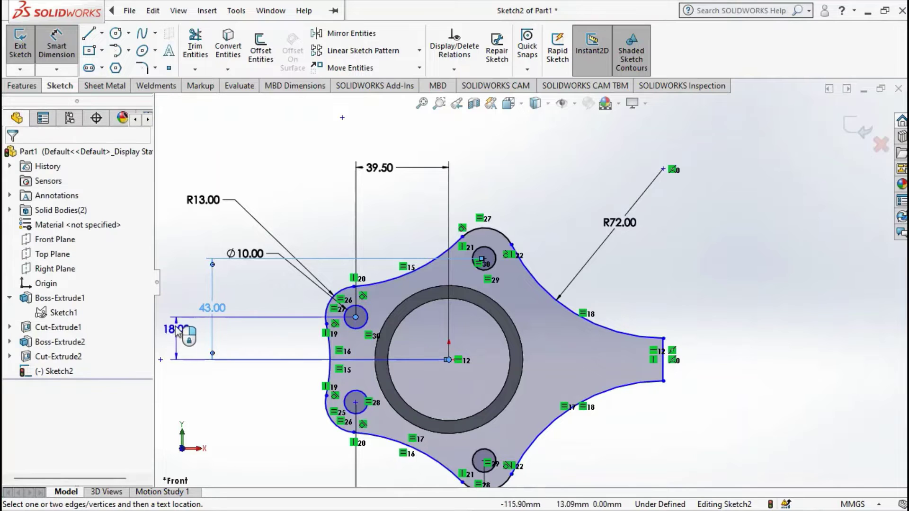
left_click(182, 335)
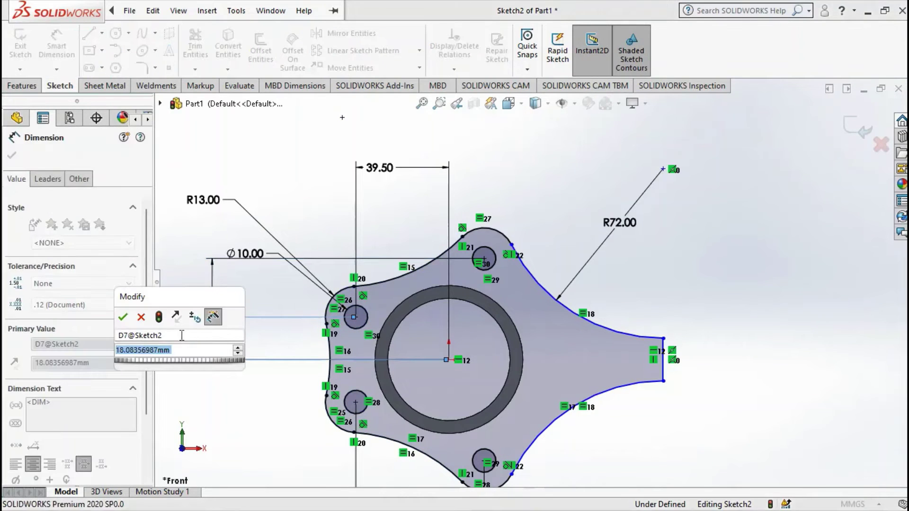
type("26")
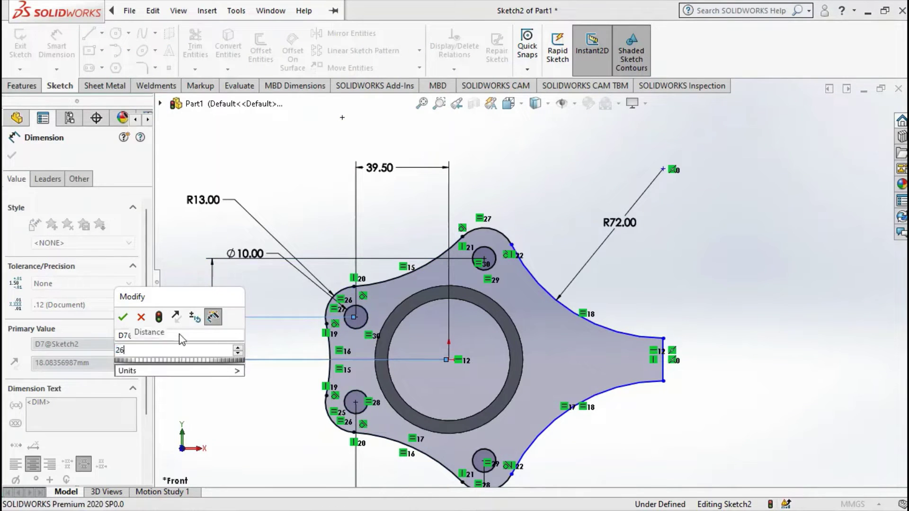
key("Return")
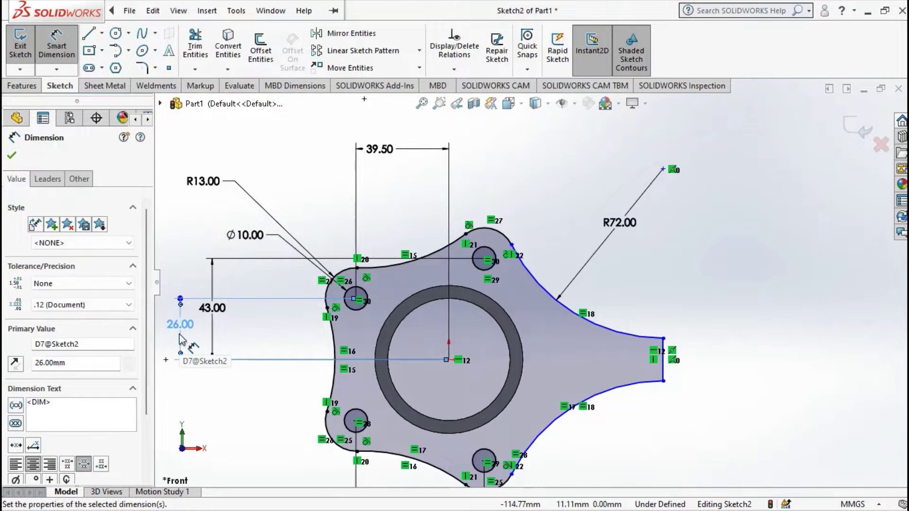
key("f")
key("Escape")
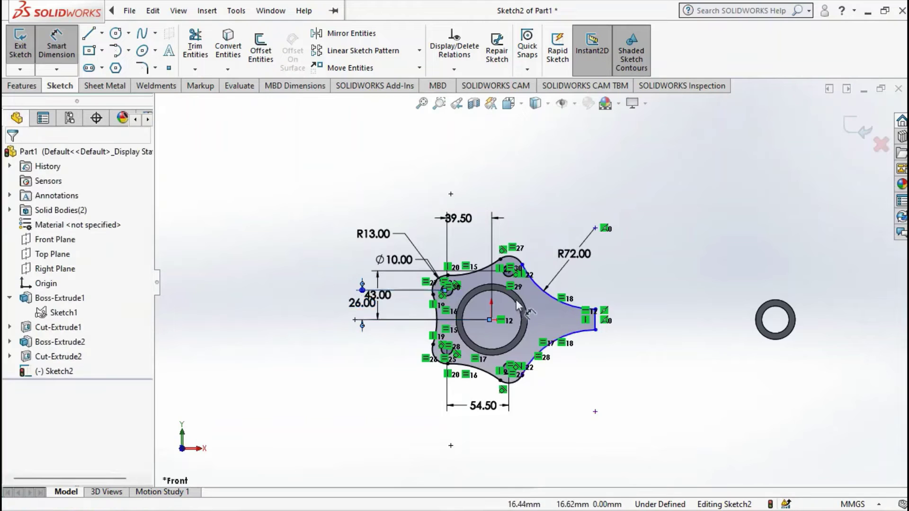
scroll(528, 294, "down", 2)
scroll(529, 294, "down", 2)
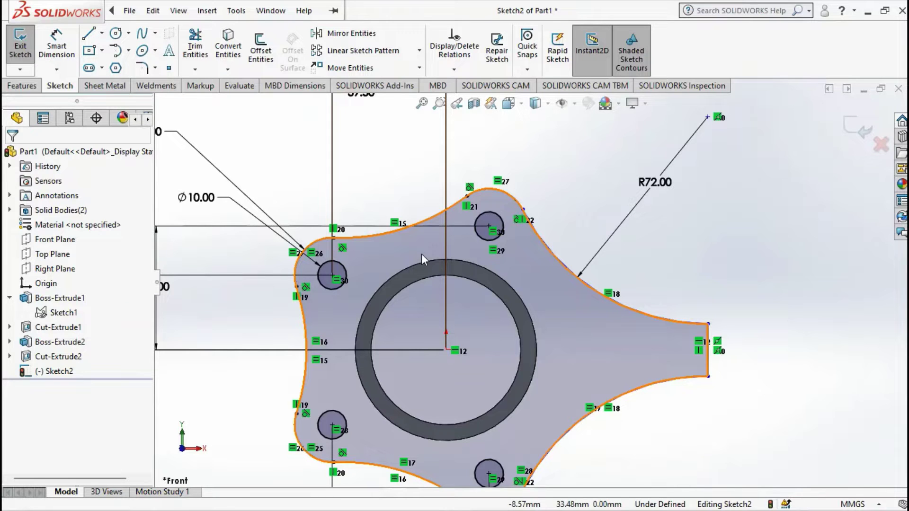
Start a dimension on the flat vertical end line of the right arm
scroll(530, 279, "up", 3)
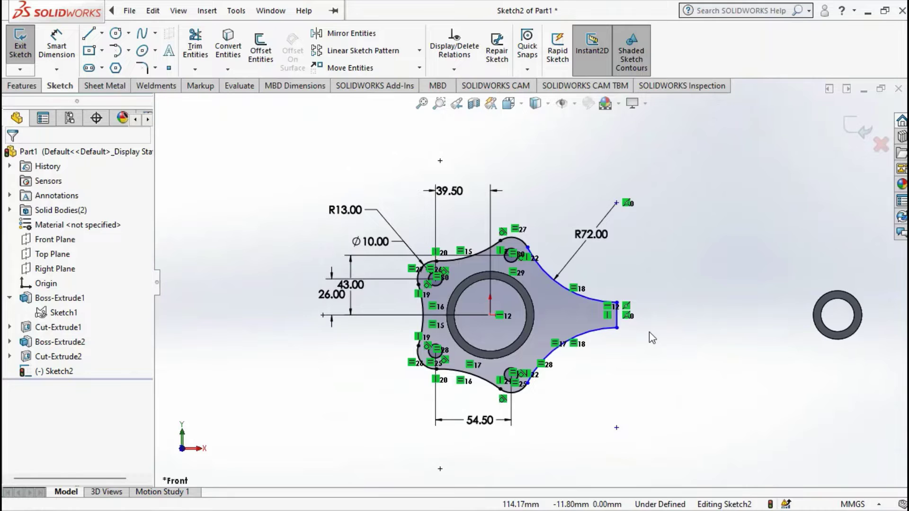
scroll(649, 331, "down", 2)
scroll(619, 319, "down", 1)
scroll(610, 275, "down", 1)
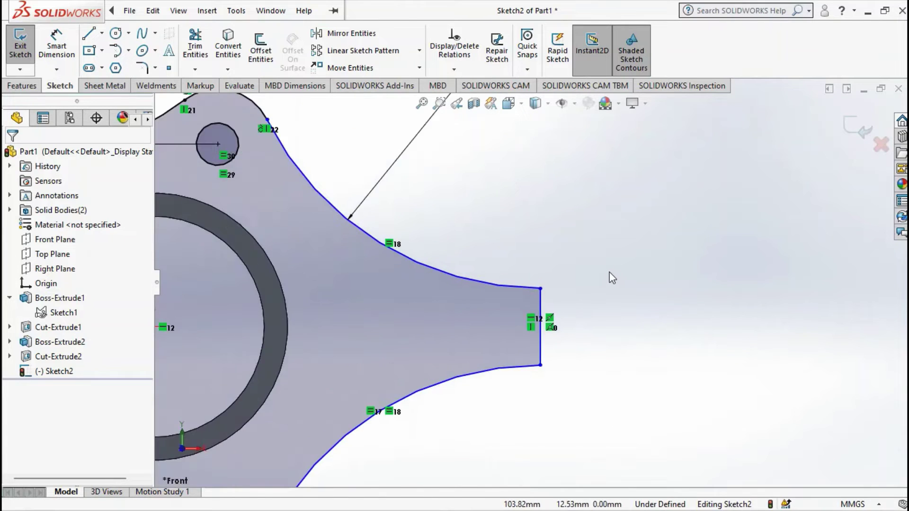
scroll(608, 276, "up", 2)
scroll(568, 284, "up", 2)
scroll(539, 294, "down", 2)
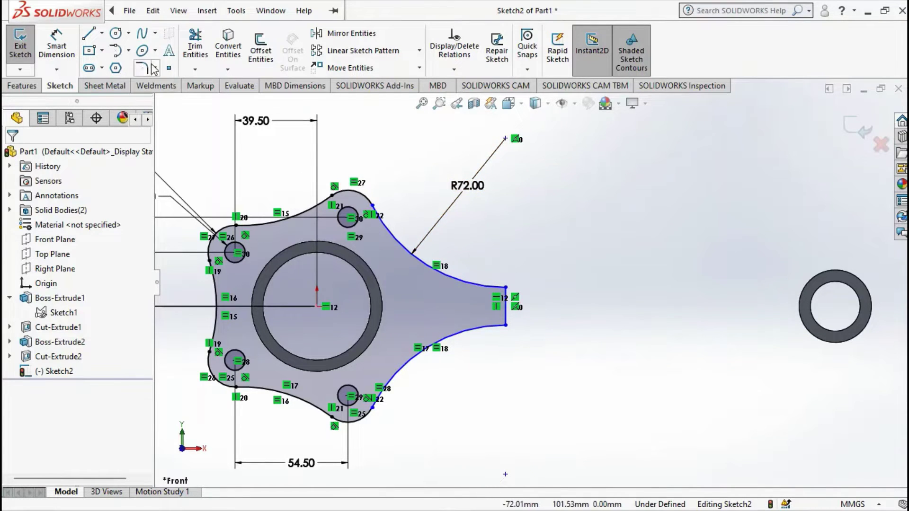
left_click(57, 48)
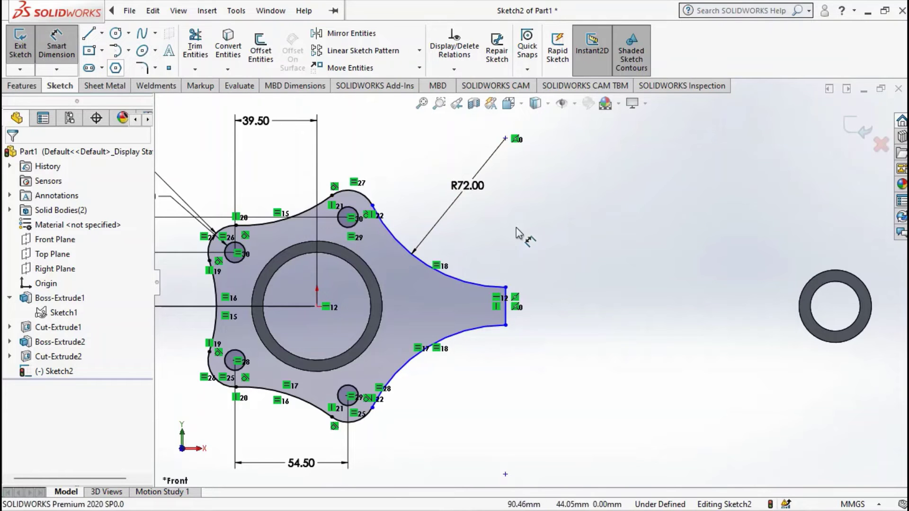
left_click(506, 305)
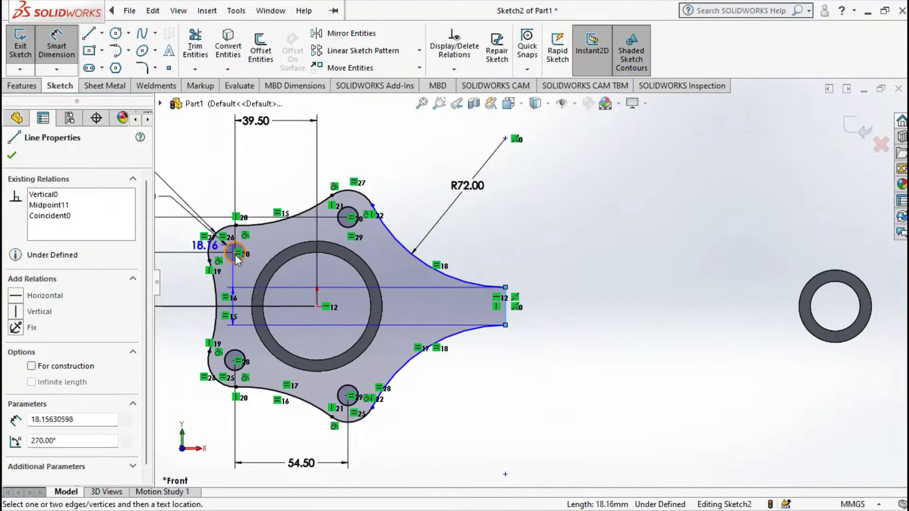
Place the arm's flat end 87 mm horizontally from the origin, fully defining Sketch2
left_click(317, 306)
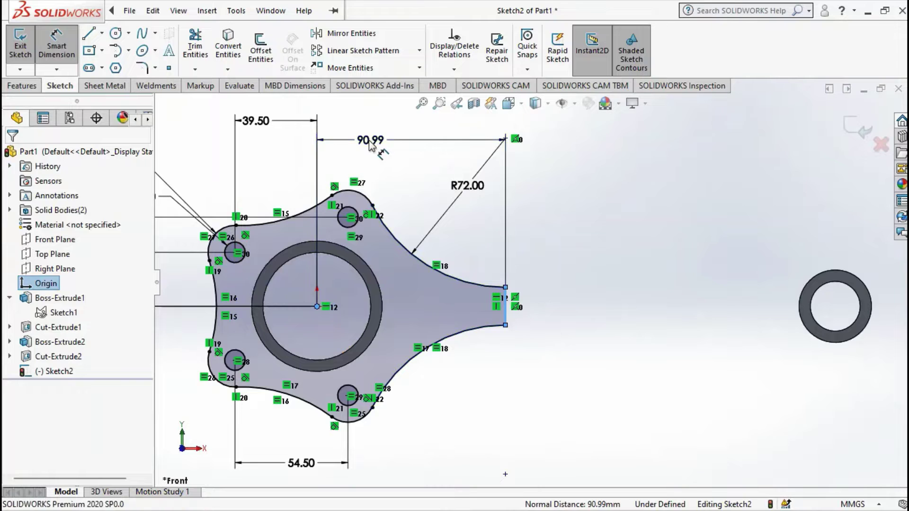
left_click(369, 141)
type("87")
key("Return")
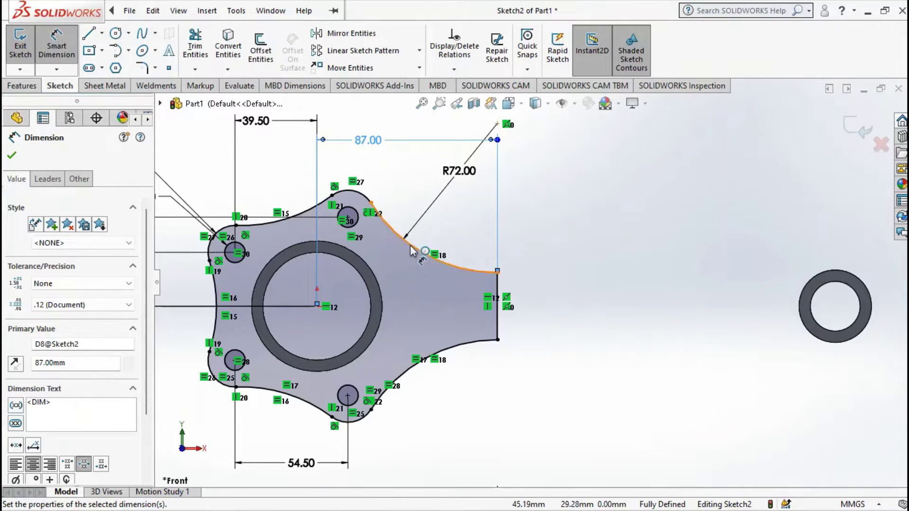
key("Escape")
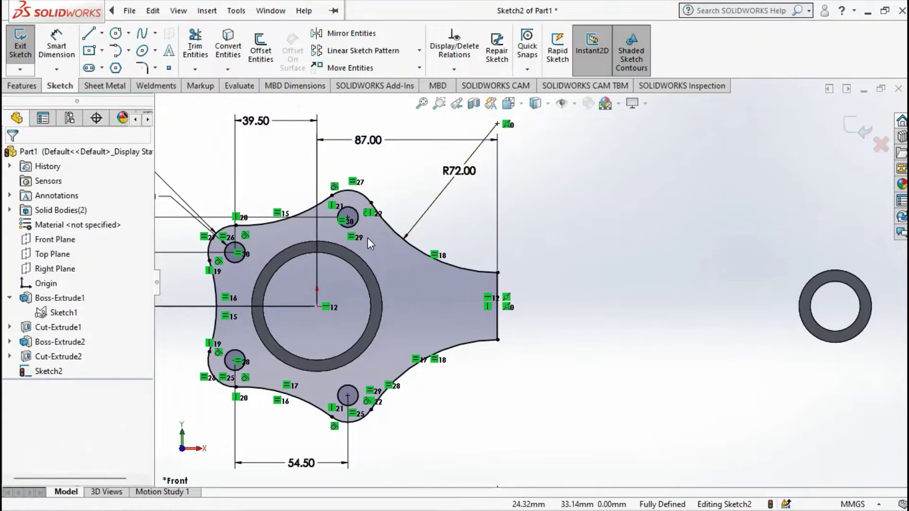
scroll(516, 281, "up", 3)
scroll(516, 282, "up", 2)
scroll(515, 281, "down", 4)
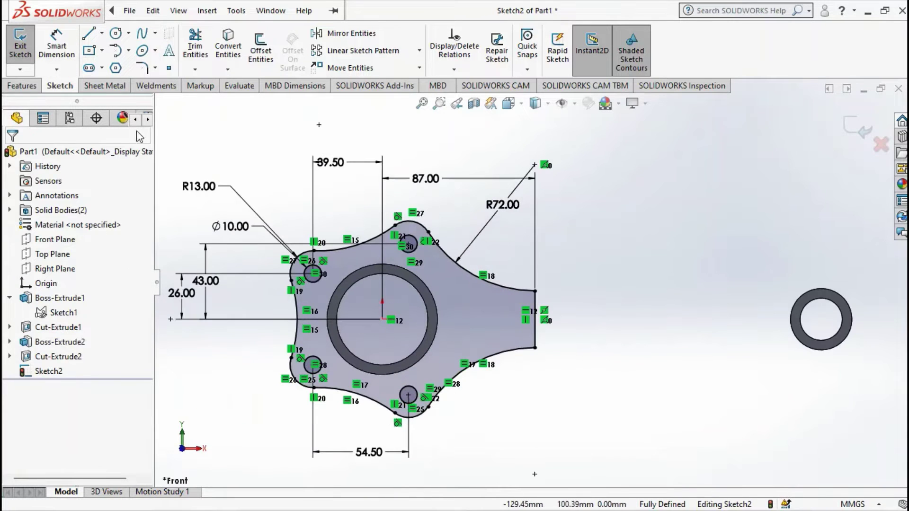
left_click(29, 86)
Extrude Sketch2 as a 7 mm boss starting from a 28/2 (14 mm) offset
left_click(26, 45)
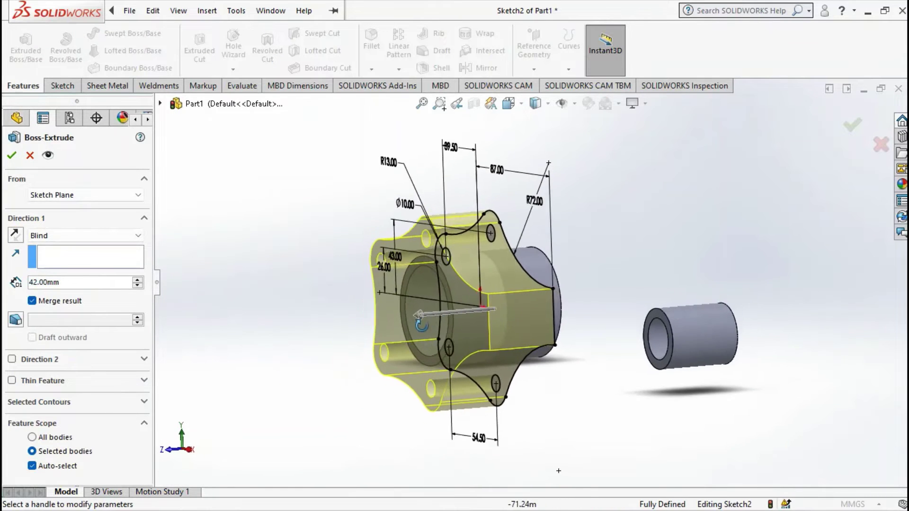
left_click(117, 199)
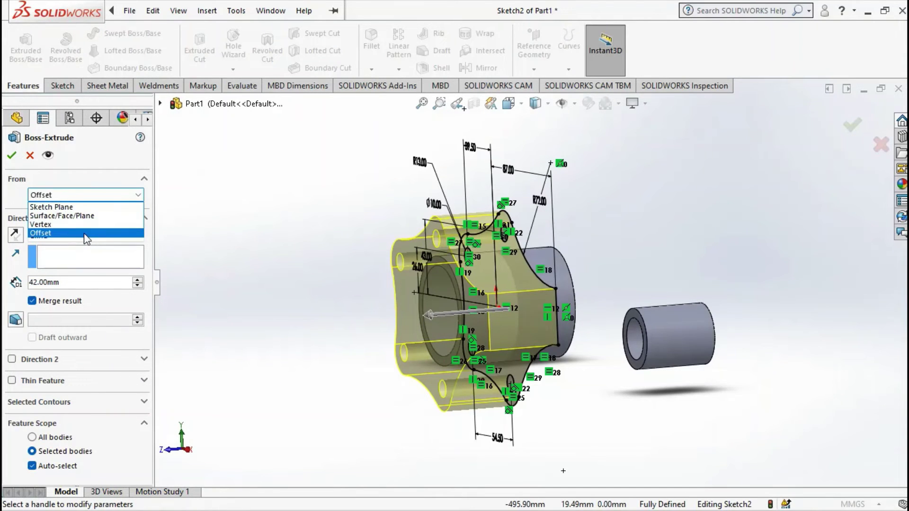
left_click(84, 233)
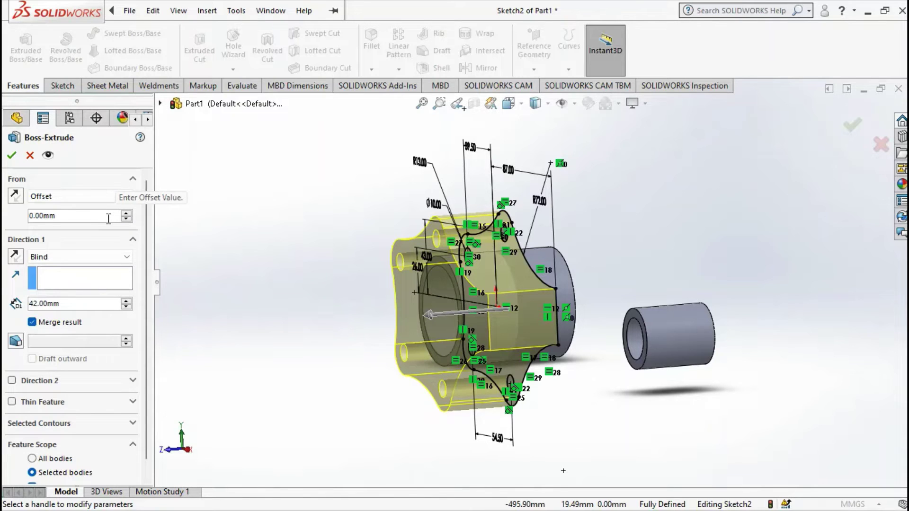
double_click(108, 218)
type("2")
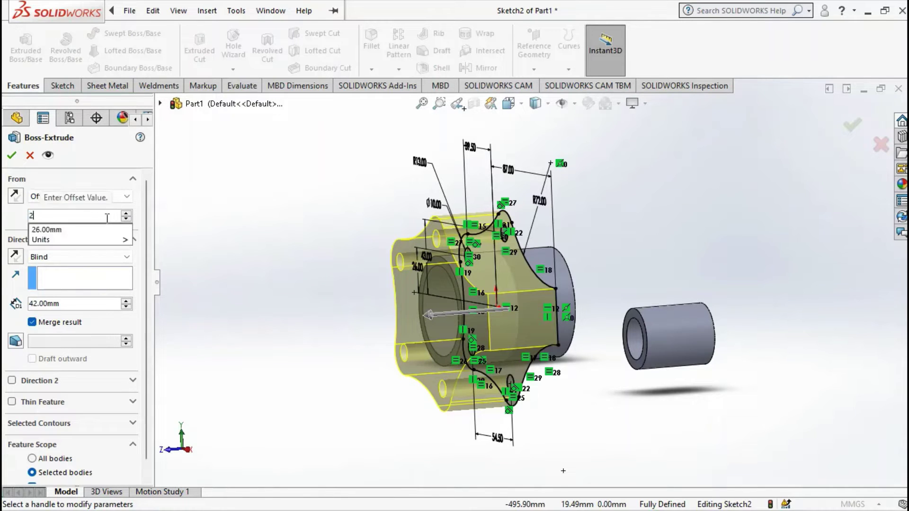
type("8/2")
key("Return")
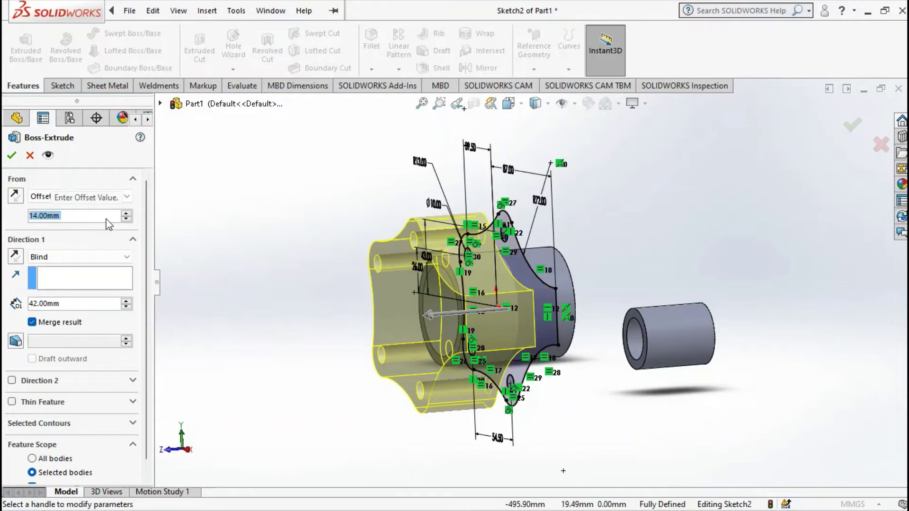
mouse_move(263, 308)
middle_mouse_down()
mouse_move(251, 300)
mouse_move(238, 314)
mouse_move(246, 302)
middle_mouse_up()
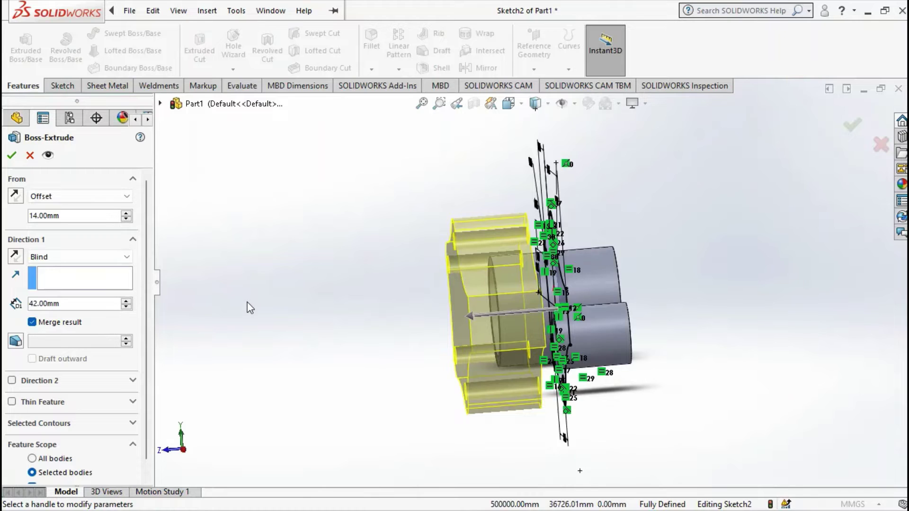
double_click(85, 303)
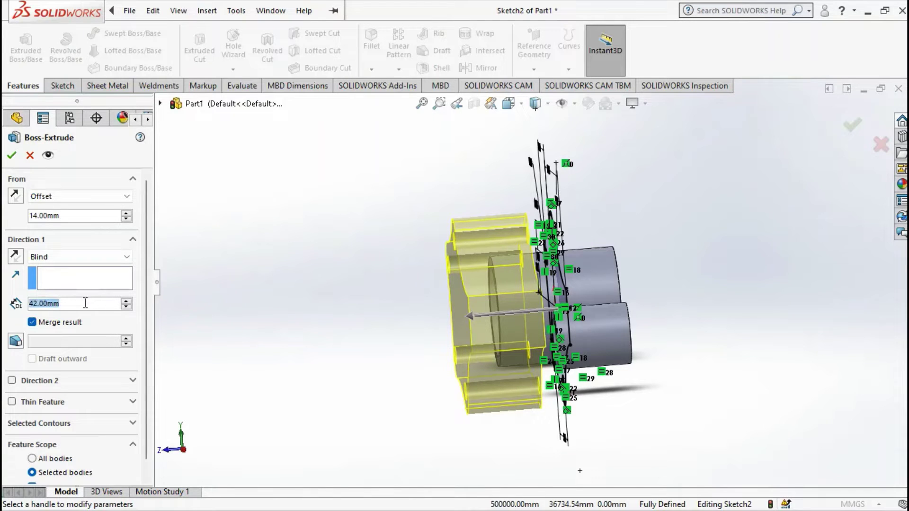
type("7")
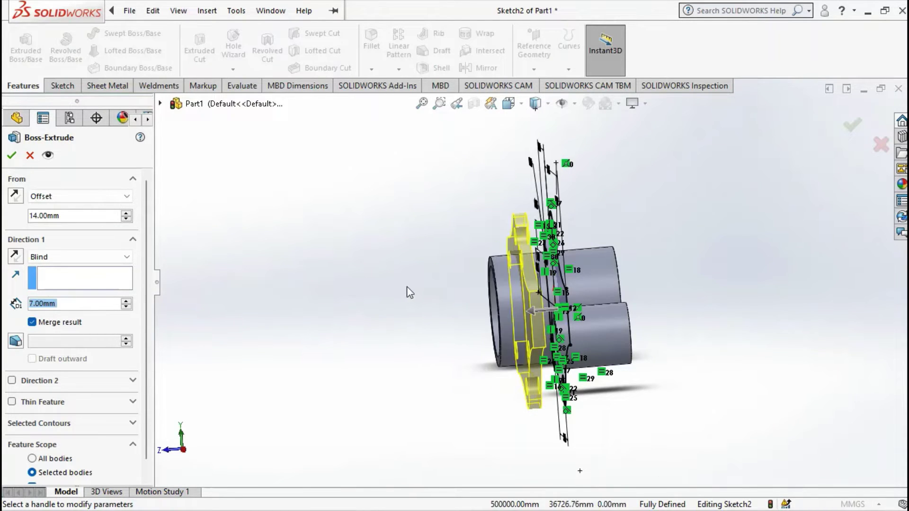
left_click(11, 156)
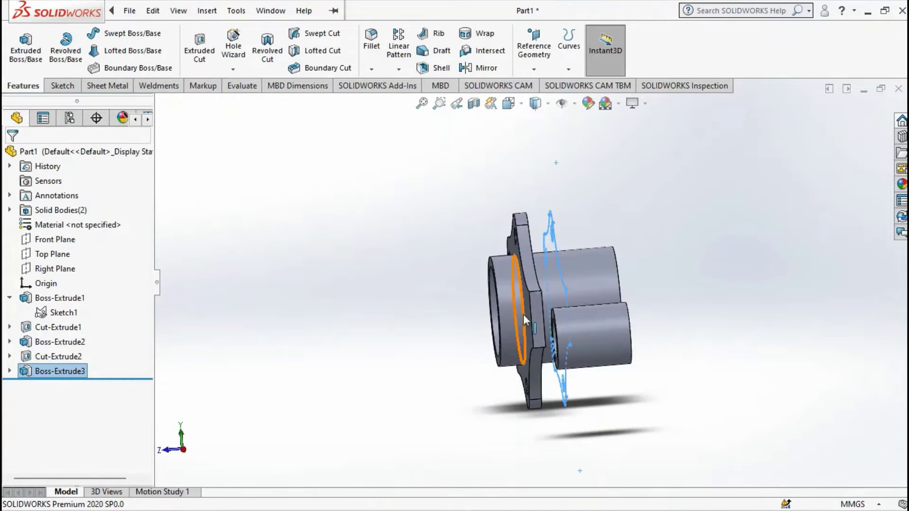
Rotate the part to the front and reopen Sketch2 under Boss-Extrude3 for editing
mouse_move(524, 315)
middle_mouse_down()
mouse_move(607, 315)
mouse_move(547, 331)
mouse_move(647, 286)
mouse_move(617, 288)
mouse_move(630, 308)
middle_mouse_up()
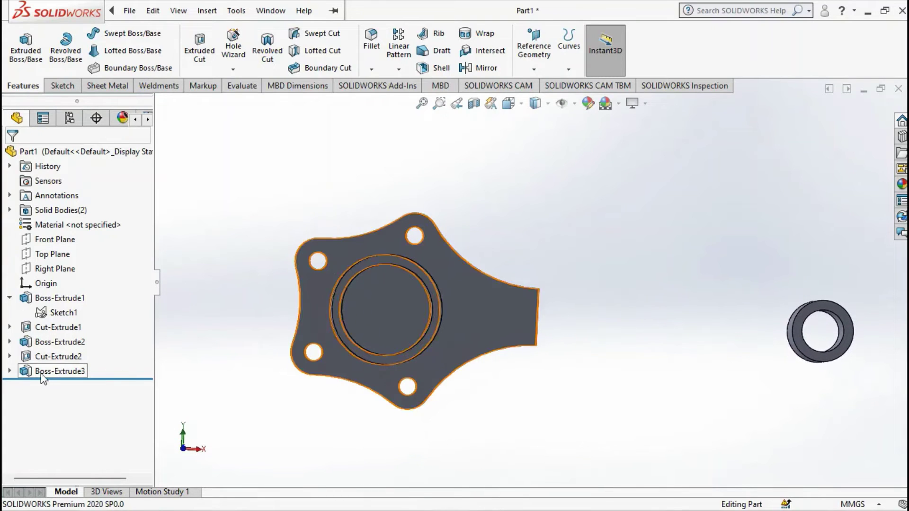
left_click(10, 371)
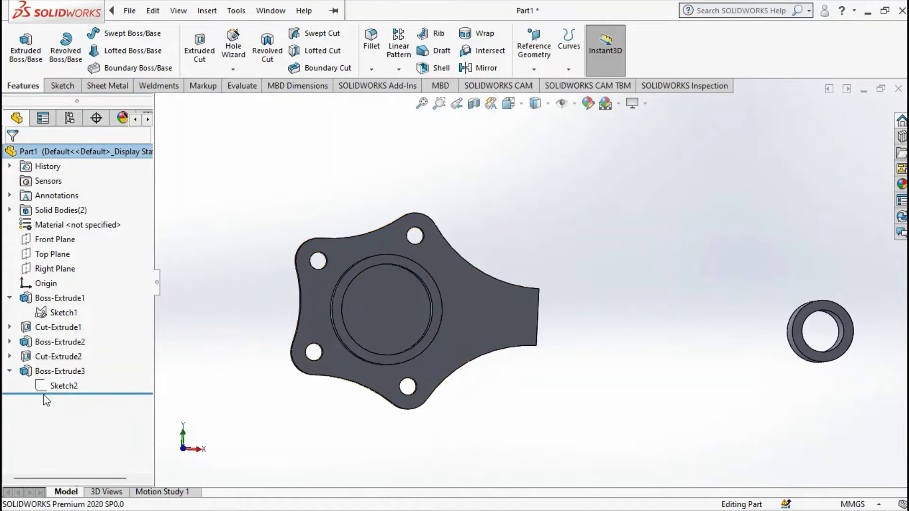
left_click(42, 389)
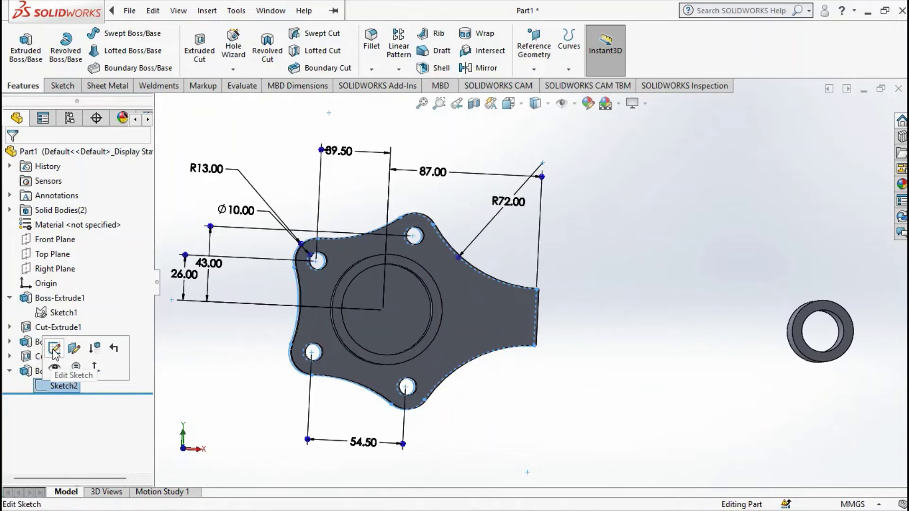
left_click(53, 349)
scroll(410, 284, "down", 3)
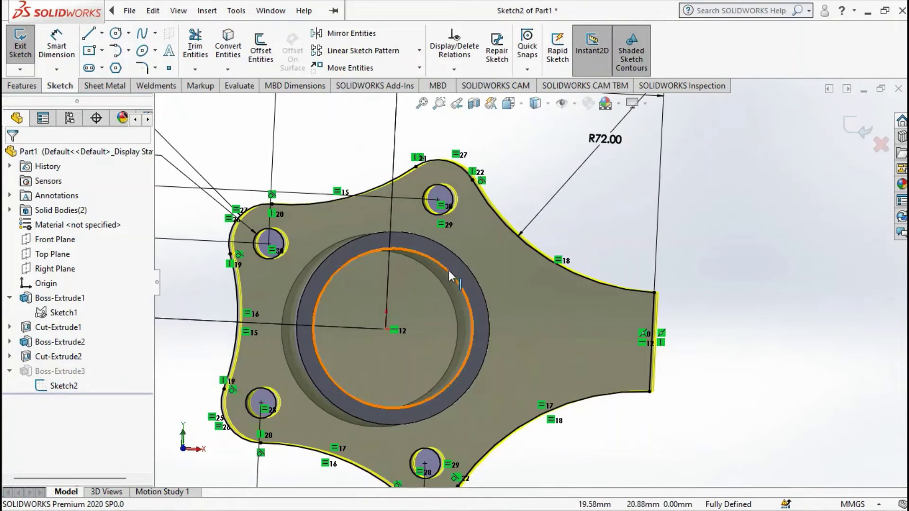
Convert the hub's Ø52 inner edge into Sketch2 and rebuild Boss-Extrude3 with its central hole
left_click(458, 282)
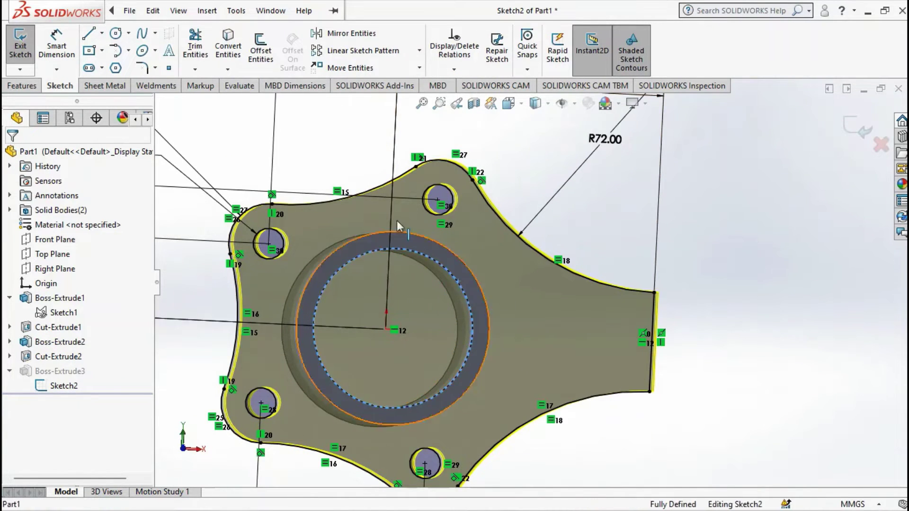
left_click(227, 47)
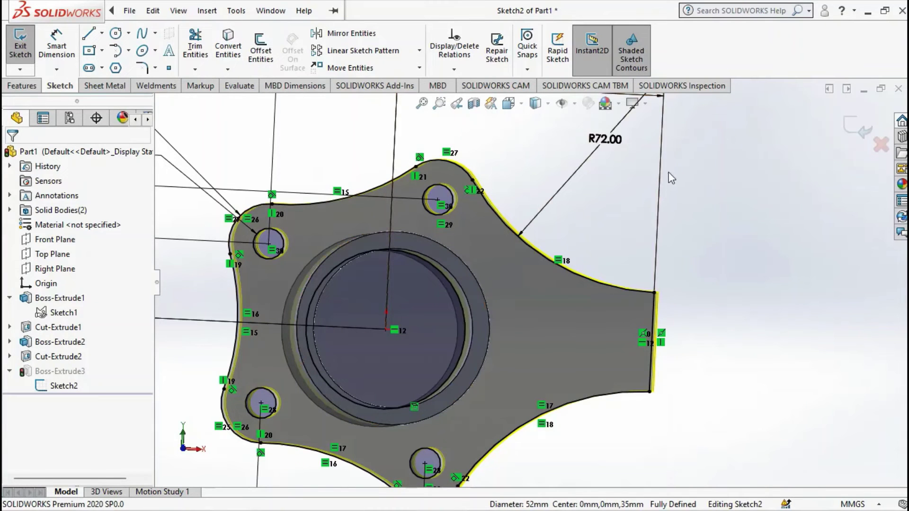
left_click(861, 134)
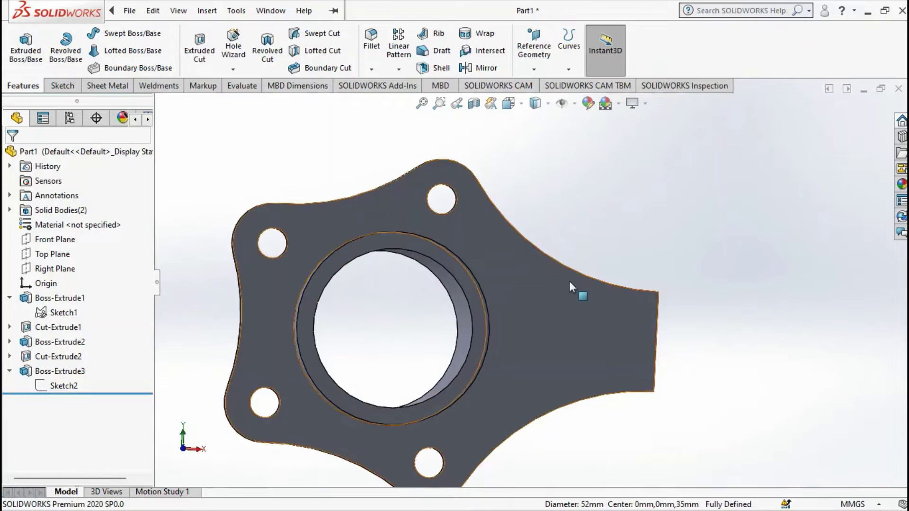
middle_click_drag(569, 280, 563, 294)
scroll(564, 294, "down", 5)
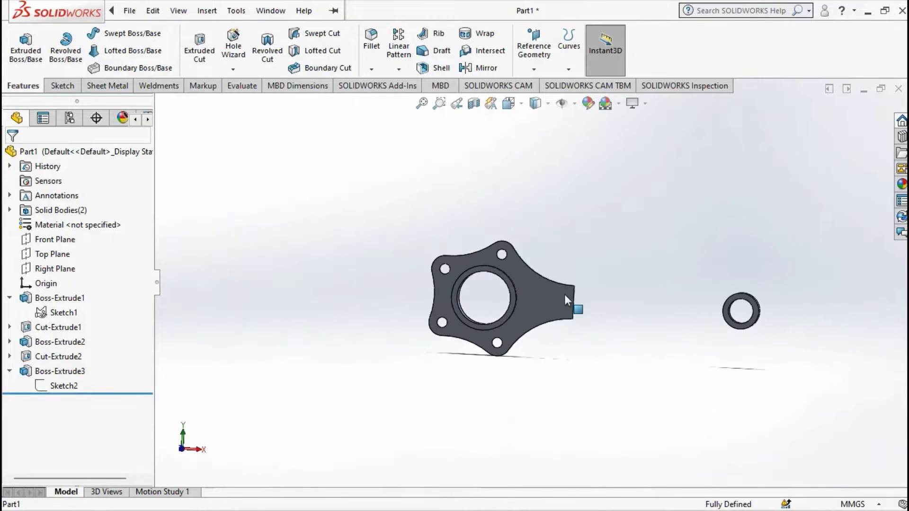
scroll(595, 312, "up", 5)
scroll(408, 297, "down", 4)
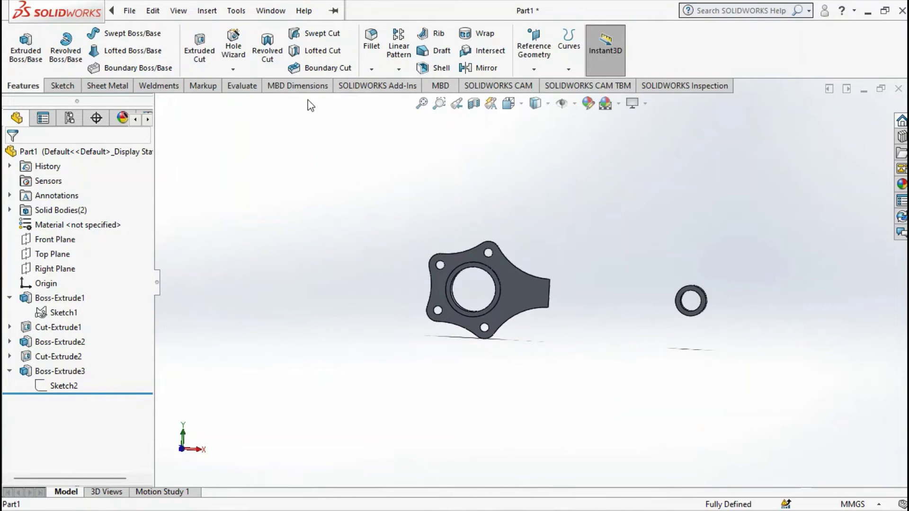
Mirror Boss-Extrude3 about the Front Plane, creating Mirror1 on the ring's other side
left_click(486, 68)
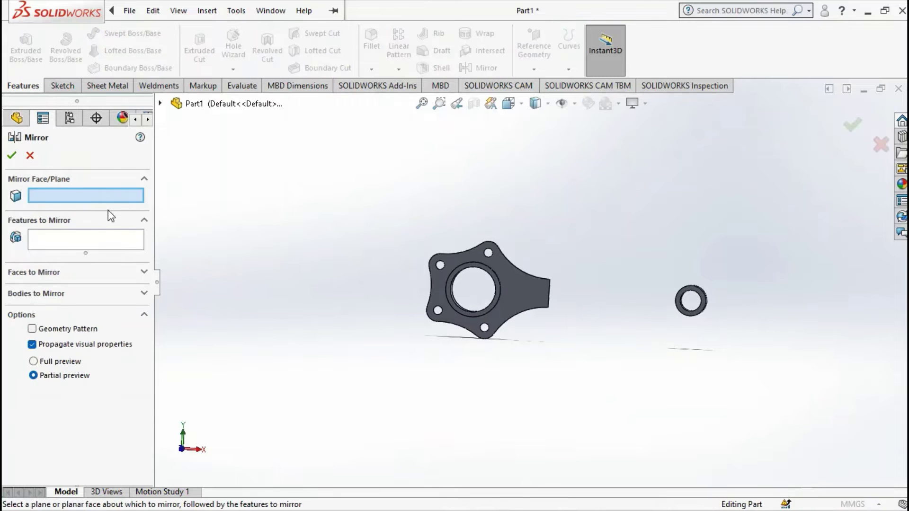
left_click(161, 104)
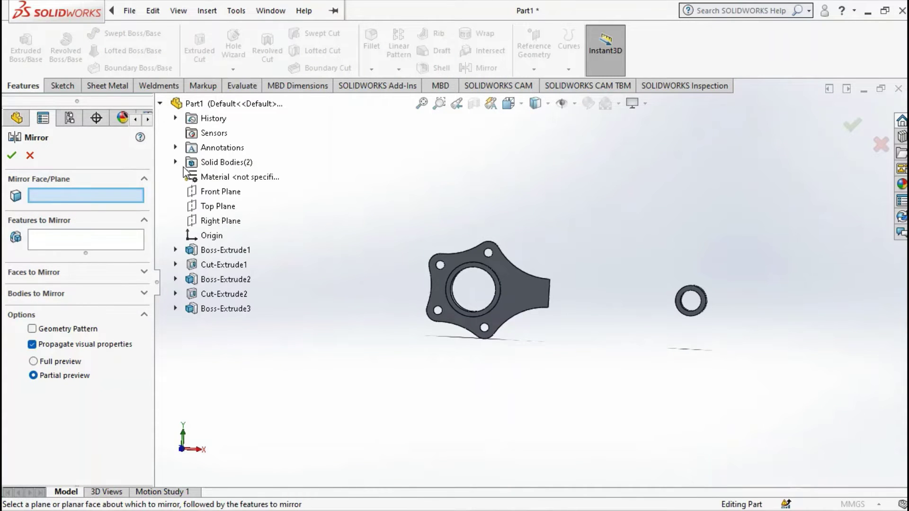
left_click(206, 194)
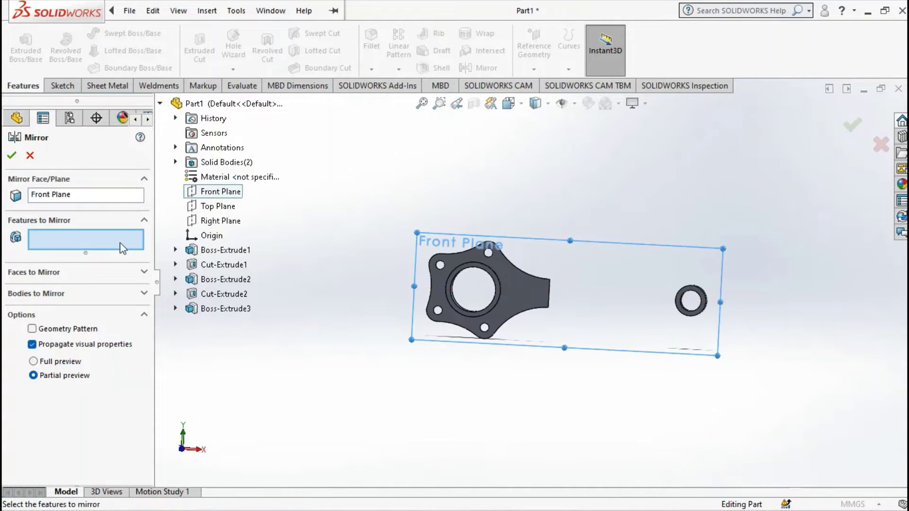
left_click(223, 308)
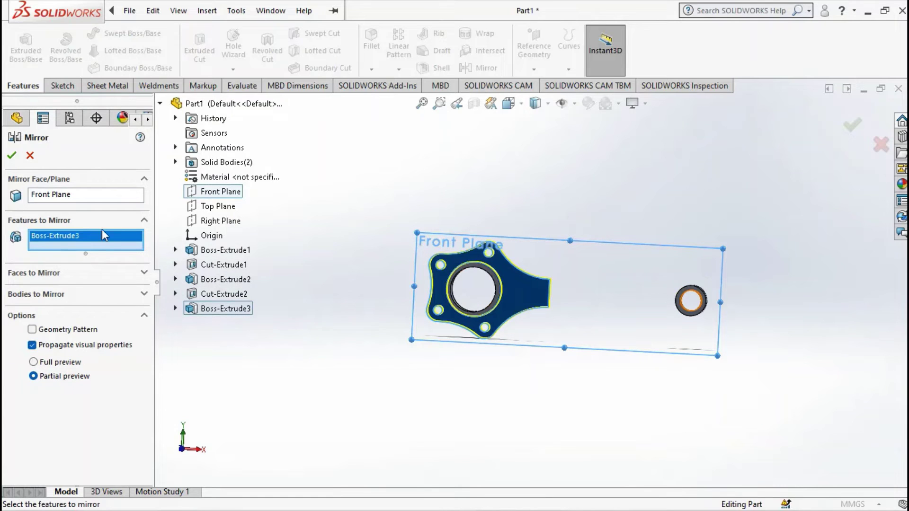
left_click(11, 161)
mouse_move(618, 317)
middle_mouse_down()
mouse_move(540, 312)
mouse_move(510, 330)
mouse_move(627, 303)
mouse_move(576, 308)
mouse_move(623, 352)
mouse_move(653, 319)
mouse_move(684, 302)
mouse_move(620, 297)
mouse_move(617, 264)
mouse_move(621, 311)
mouse_move(634, 241)
mouse_move(660, 229)
mouse_move(625, 285)
mouse_move(639, 345)
mouse_move(623, 371)
mouse_move(587, 293)
mouse_move(523, 315)
middle_mouse_up()
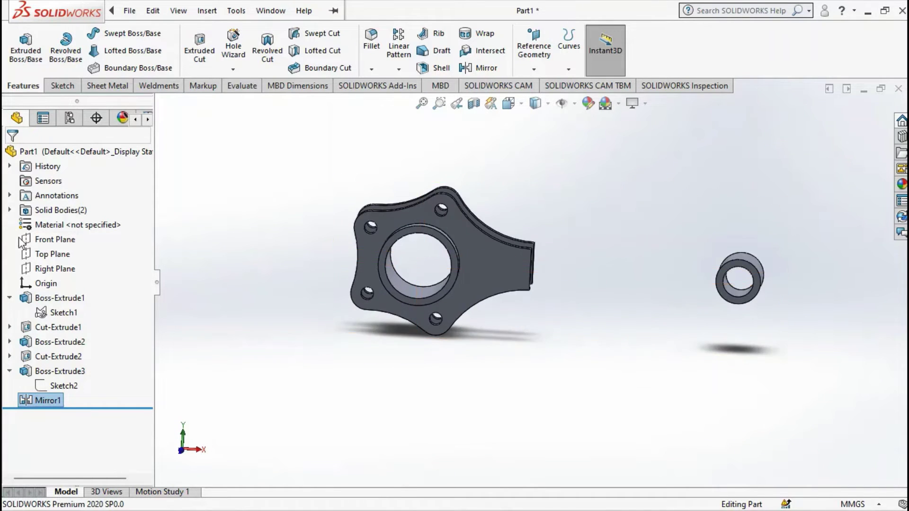
left_click(52, 239)
left_click(38, 216)
key("space")
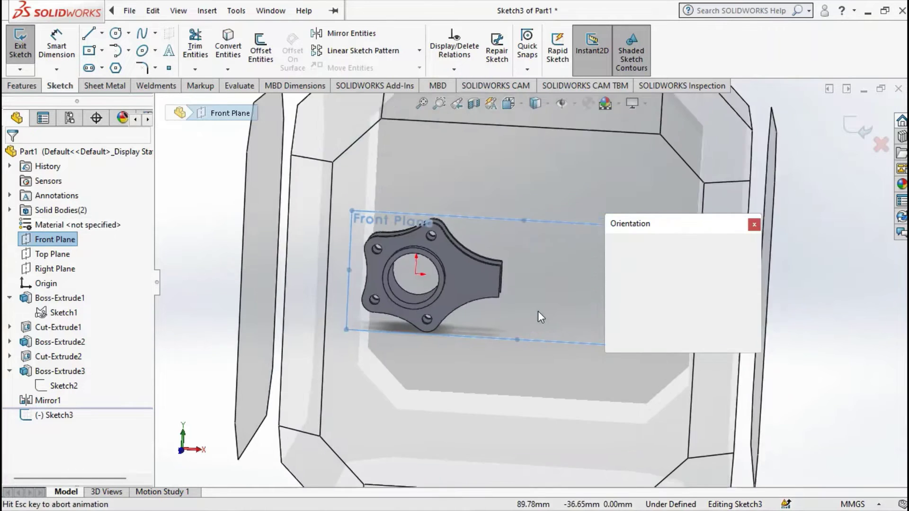
left_click(410, 344)
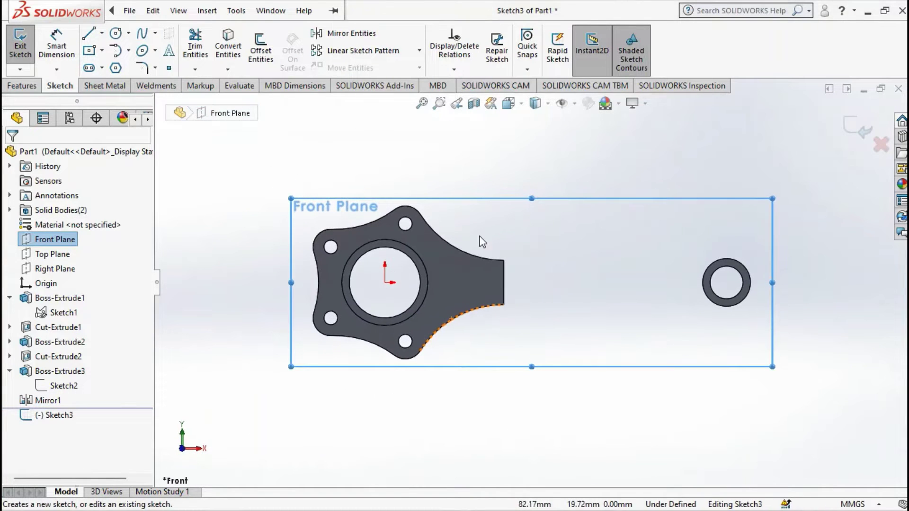
left_click(218, 44)
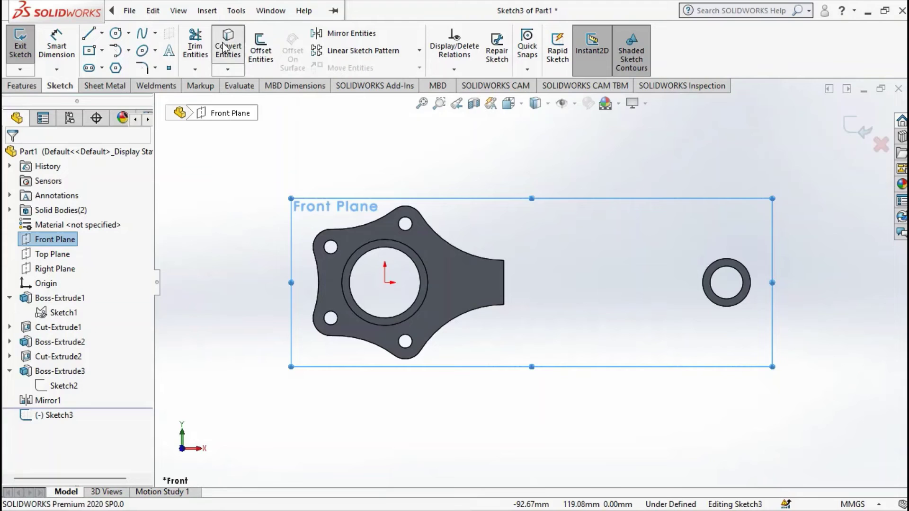
scroll(376, 254, "down", 3)
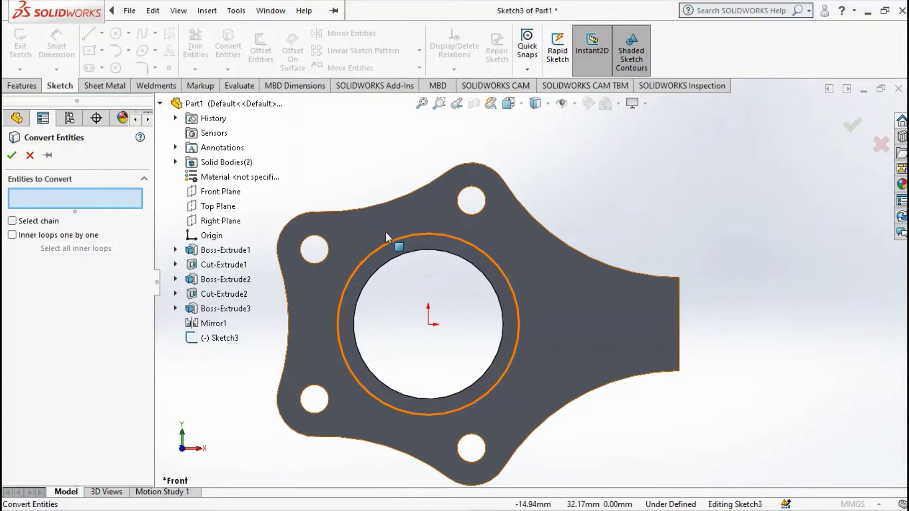
left_click(384, 251)
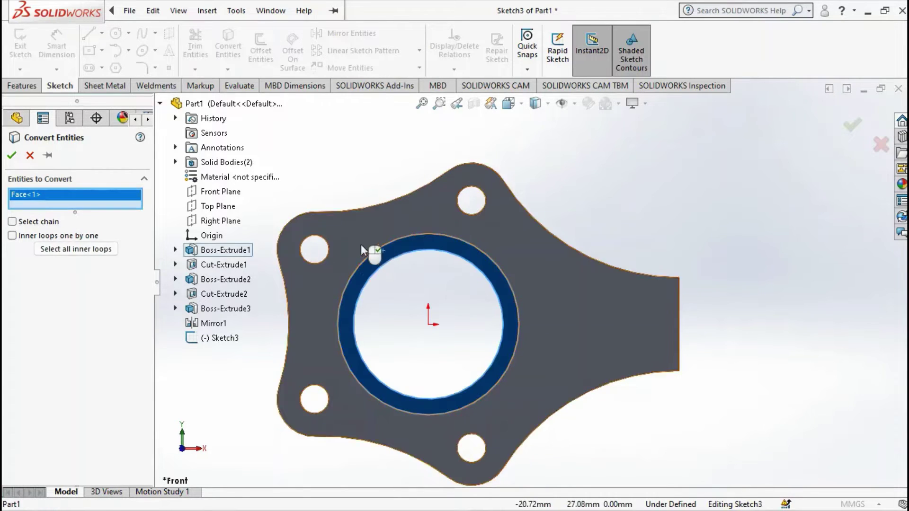
left_click(32, 157)
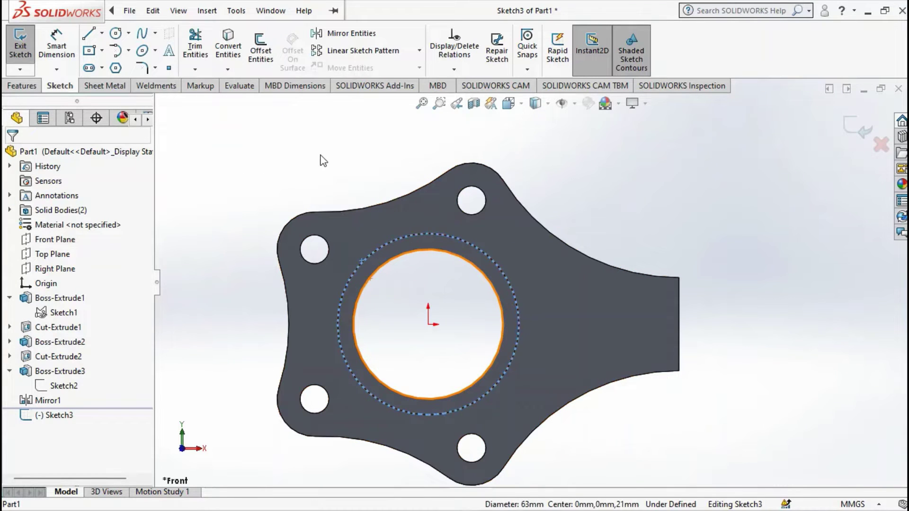
key("ctrl+b")
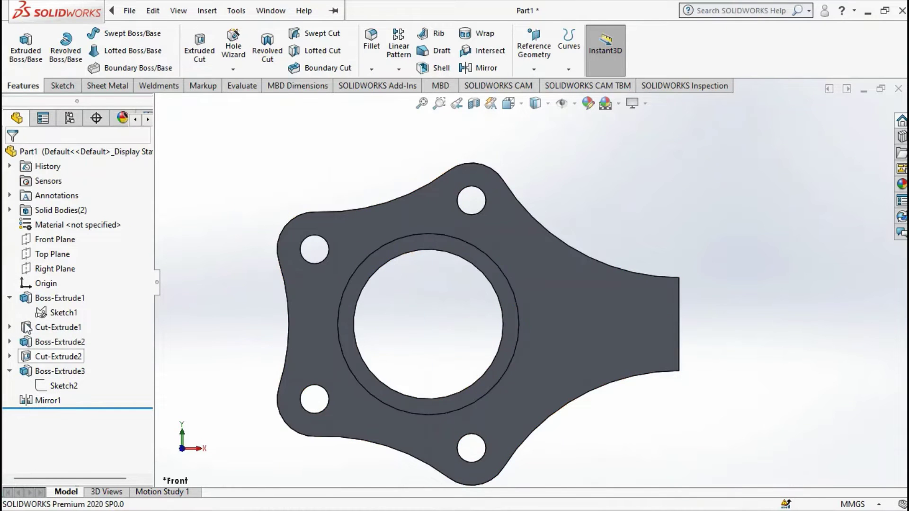
Start a sketch on the Front Plane and convert the hub ring's edge into a Ø63 circle
left_click(27, 243)
left_click(38, 218)
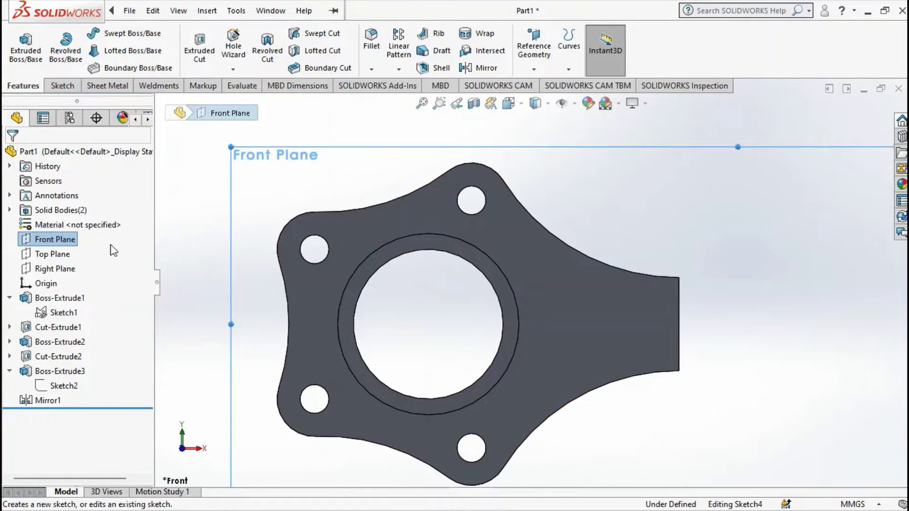
left_click(399, 238)
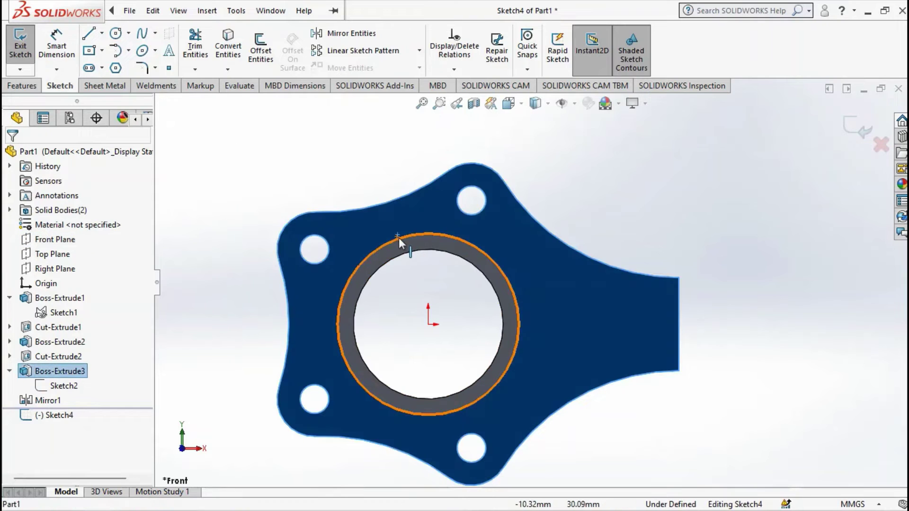
left_click(232, 44)
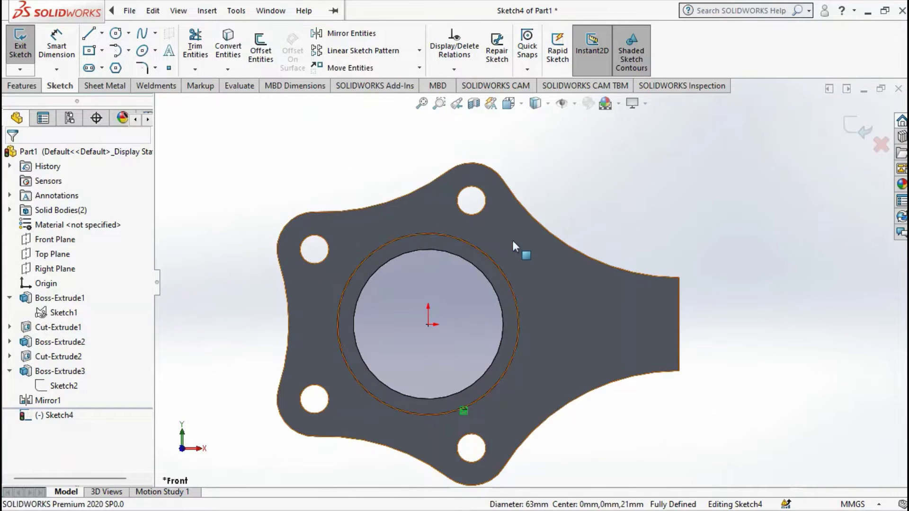
scroll(535, 300, "up", 4)
scroll(536, 300, "down", 3)
scroll(595, 298, "up", 3)
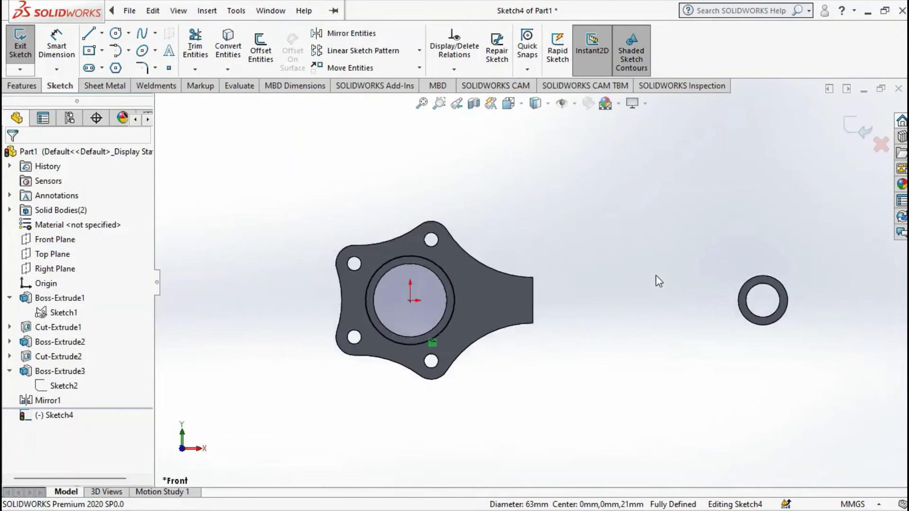
scroll(589, 292, "down", 3)
scroll(500, 246, "up", 1)
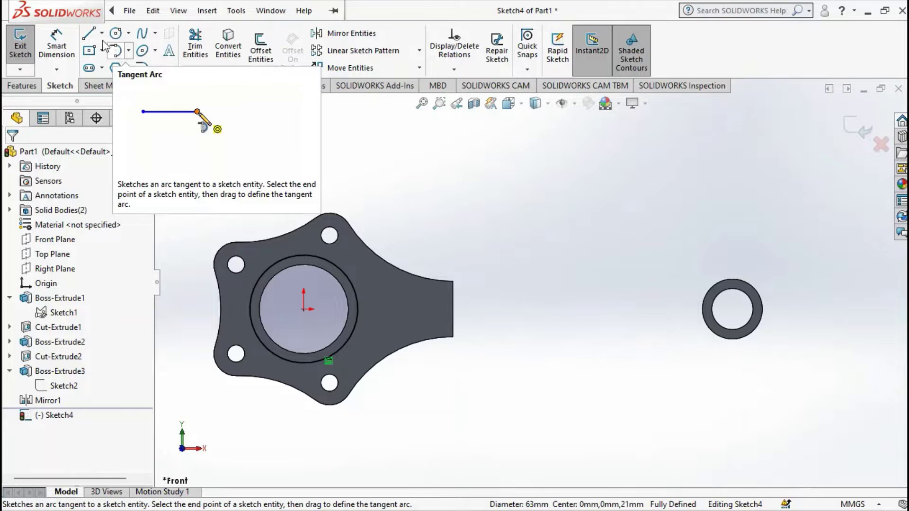
Attempt a tangent arc from the Ø63 circle, dismiss the endpoint warning, and cancel the arc
left_click(348, 277)
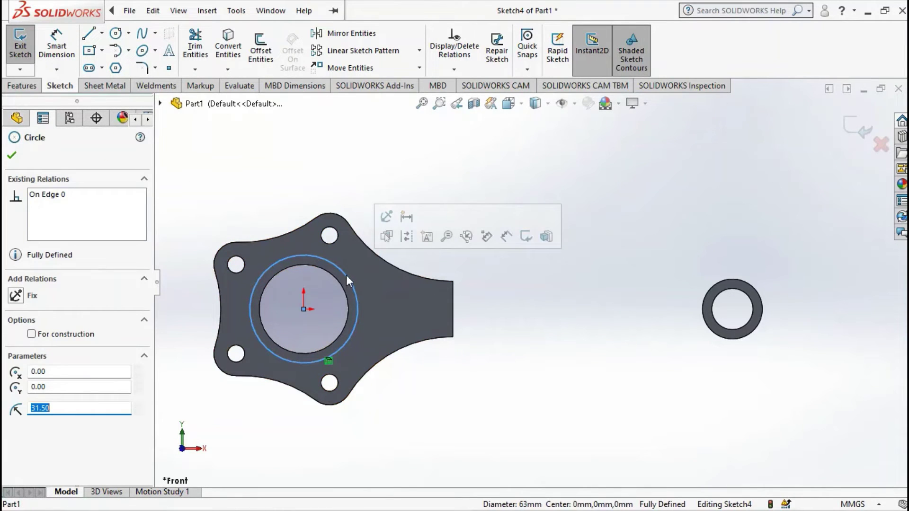
left_click(116, 50)
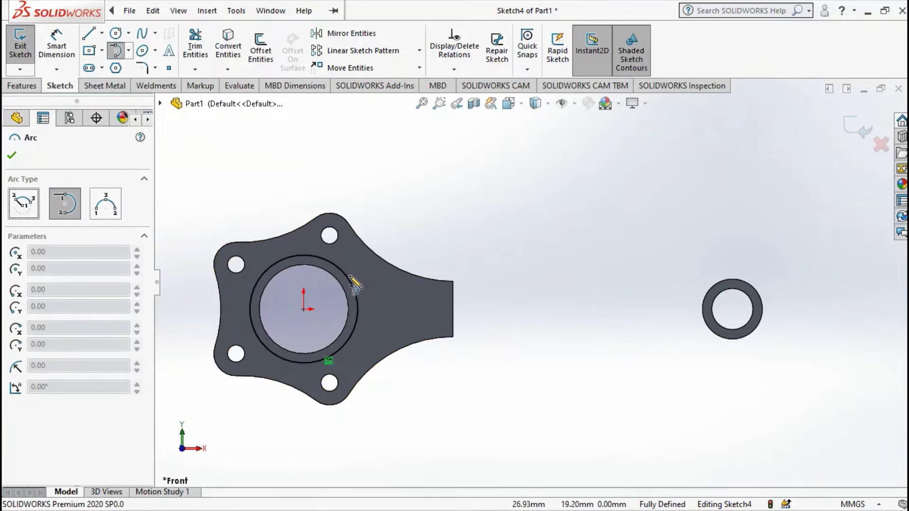
left_click(348, 276)
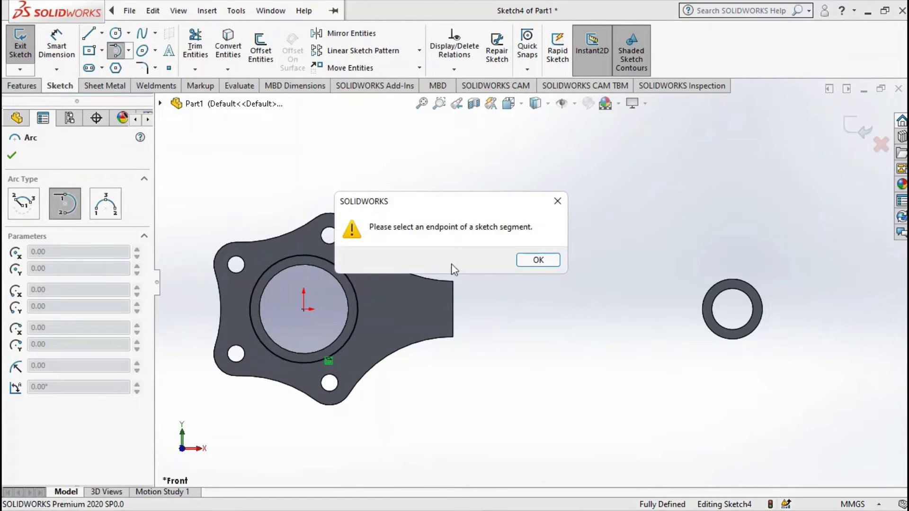
left_click(538, 260)
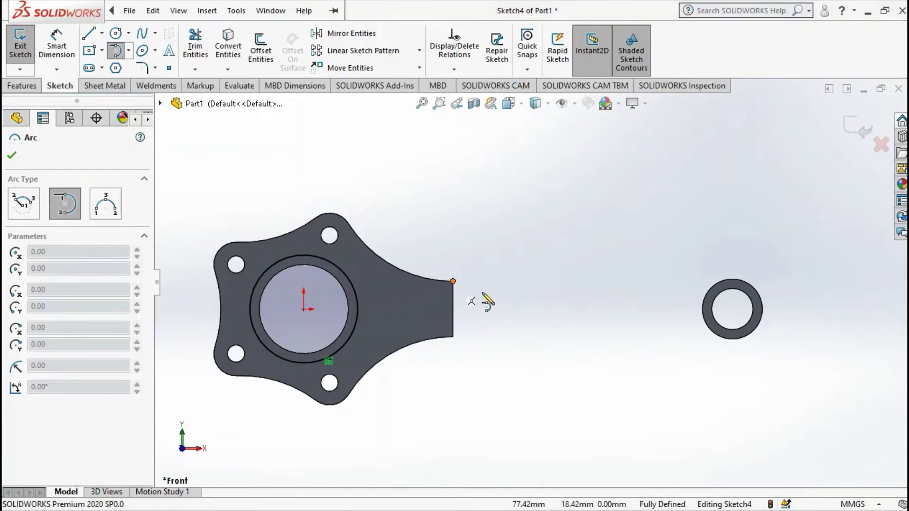
key("Escape")
scroll(537, 294, "up", 5)
scroll(589, 288, "down", 6)
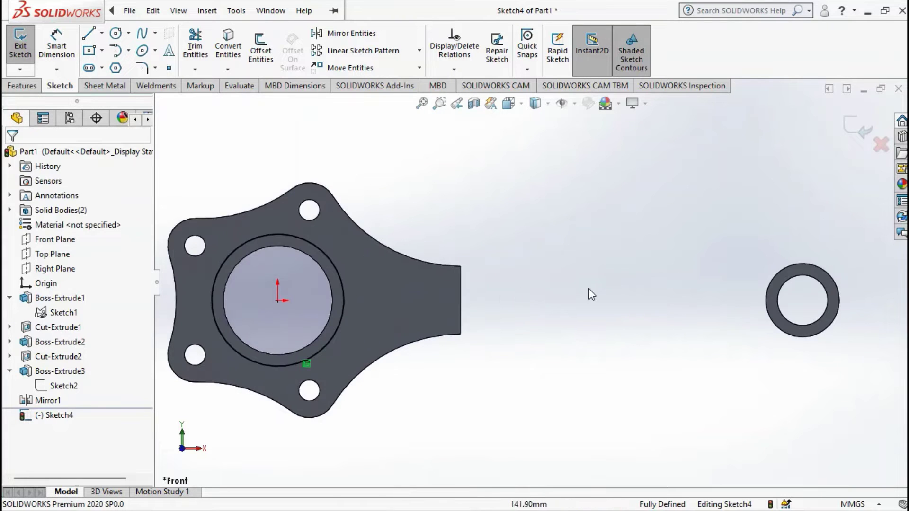
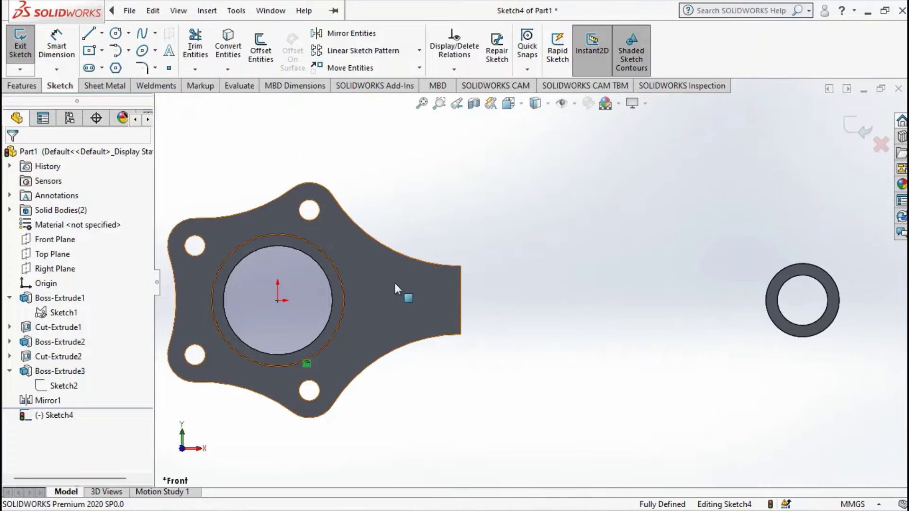
Draw an upper and a lower line from beside the small ring into the hub's arm
left_click(90, 37)
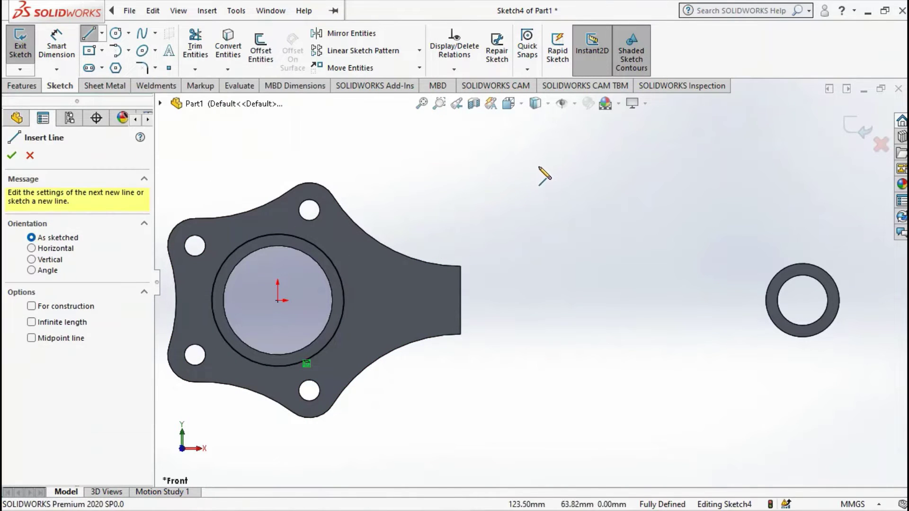
left_click(746, 291)
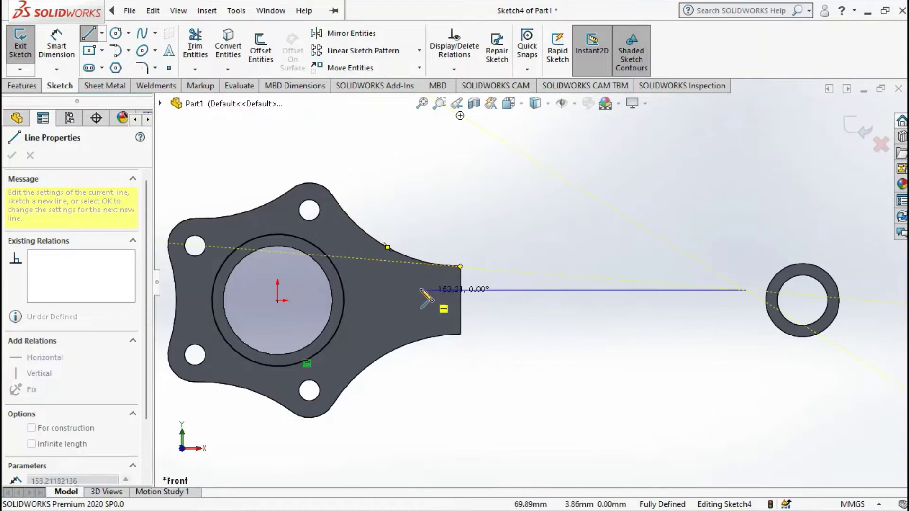
left_click(375, 280)
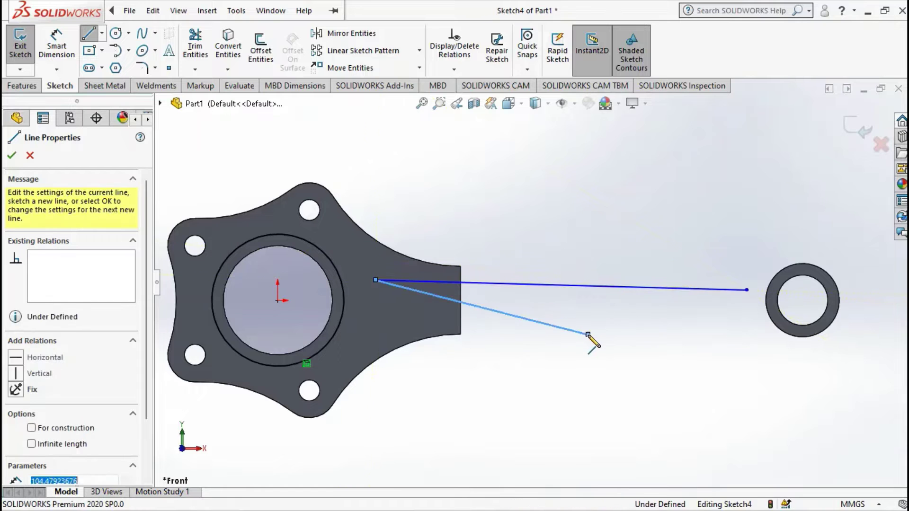
key("Escape")
left_click(741, 320)
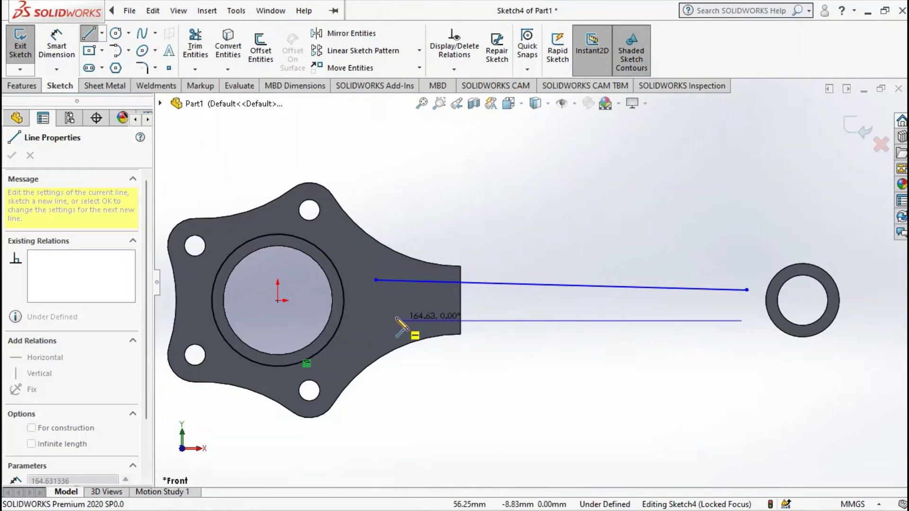
left_click(385, 317)
key("Escape")
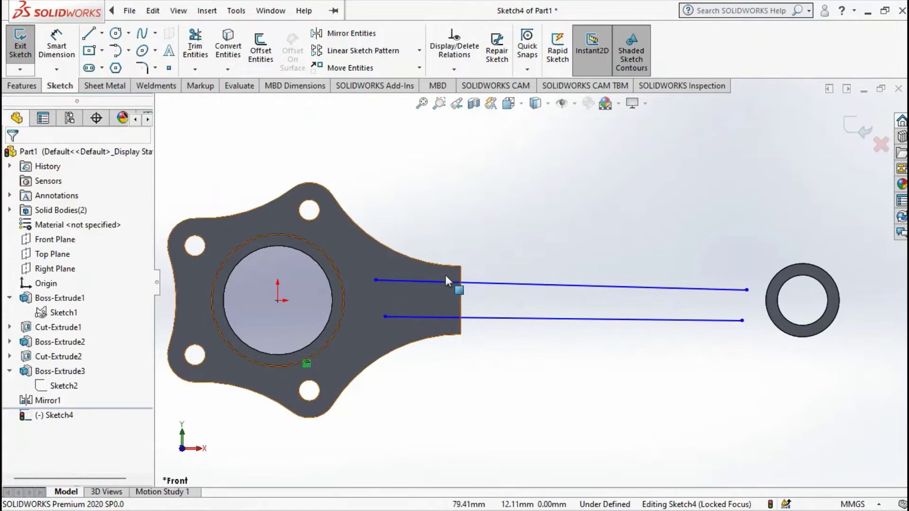
left_click(470, 283)
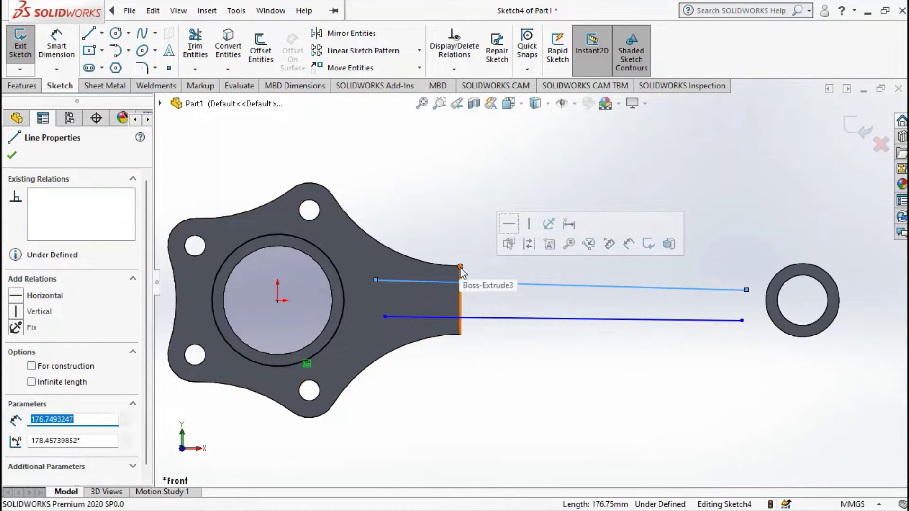
left_click(461, 268, "ctrl")
left_click(473, 279)
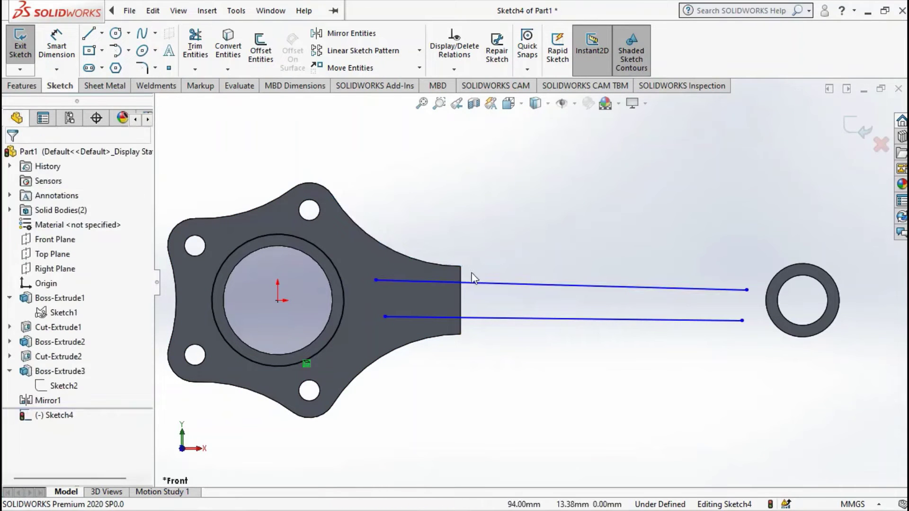
Make the upper line coincident with the top corner of the arm's flat end
scroll(483, 279, "down", 3)
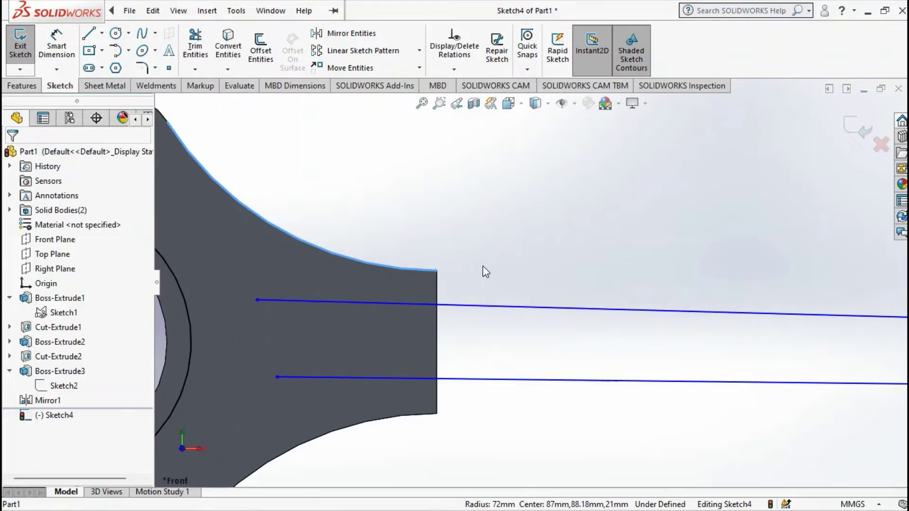
left_click(437, 271)
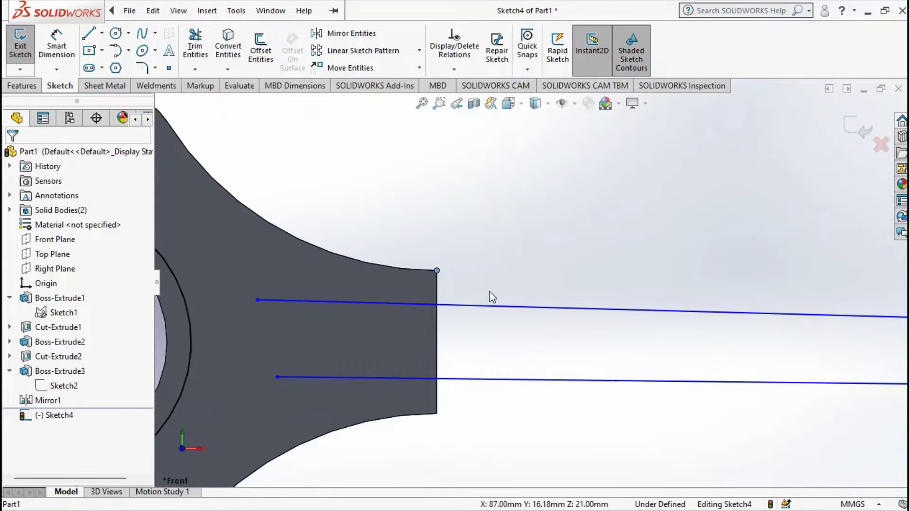
left_click(512, 306, "ctrl")
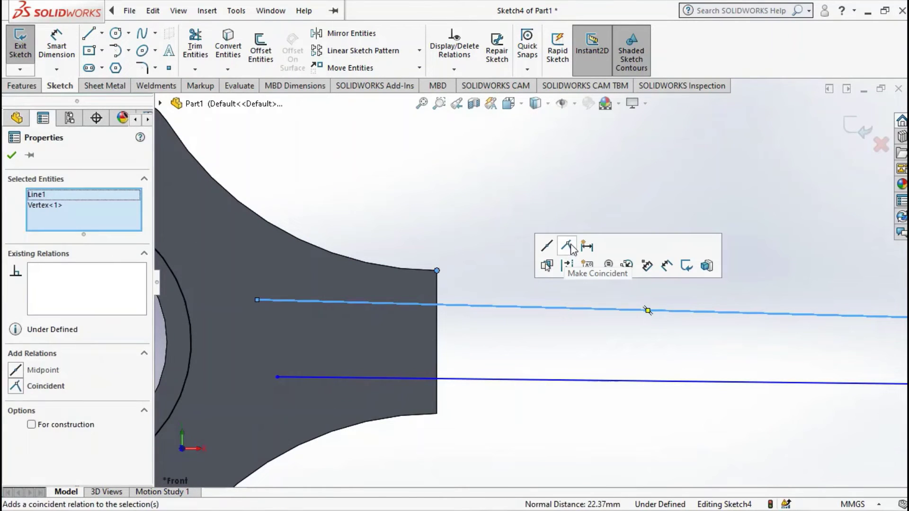
left_click(571, 245)
scroll(500, 304, "up", 3)
scroll(506, 312, "down", 2)
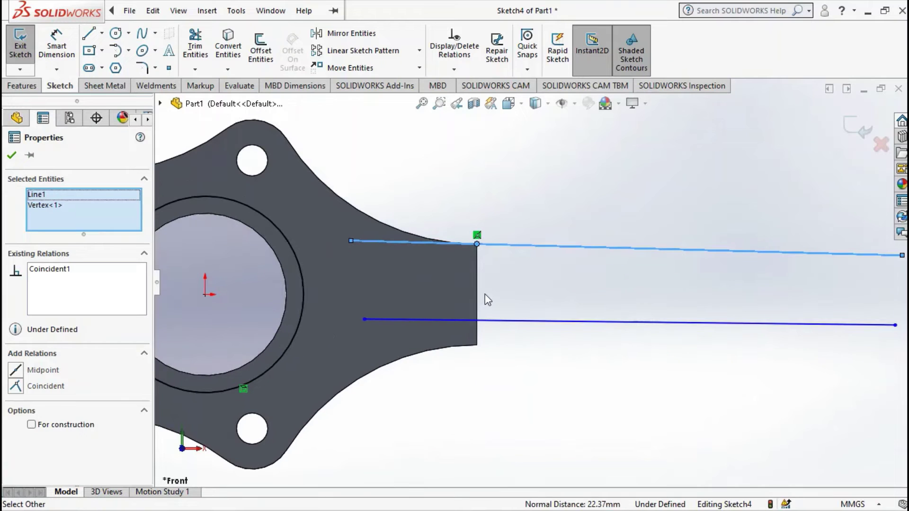
scroll(487, 294, "up", 3)
scroll(539, 302, "down", 3)
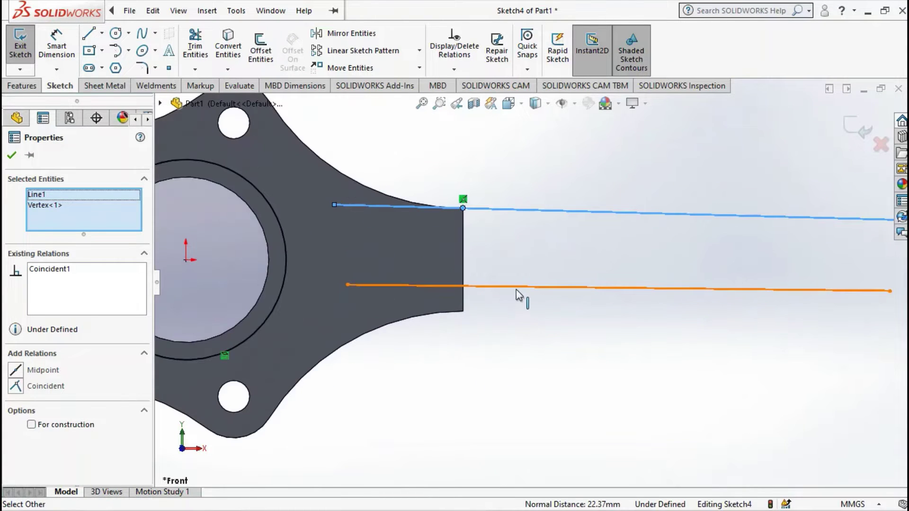
Make the lower line coincident with the arm's bottom corner and nudge its ring-side end upward
left_click(514, 288)
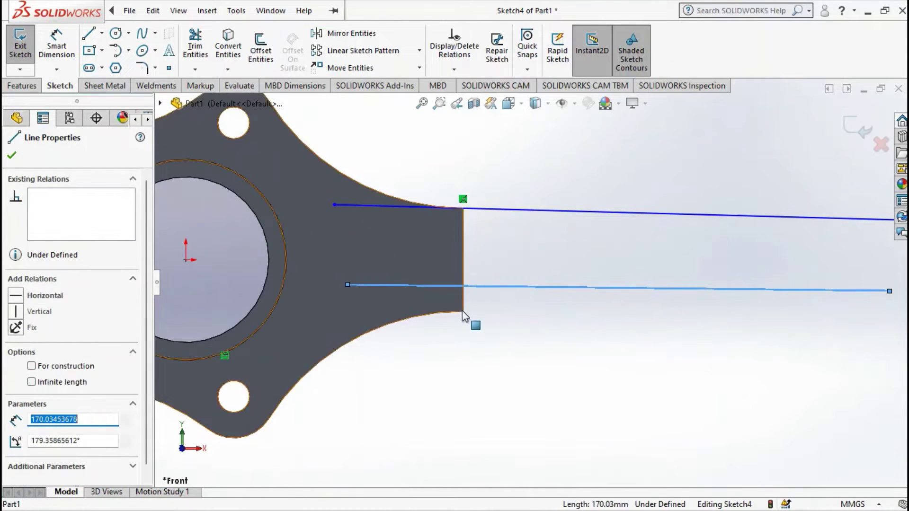
left_click(463, 311, "ctrl")
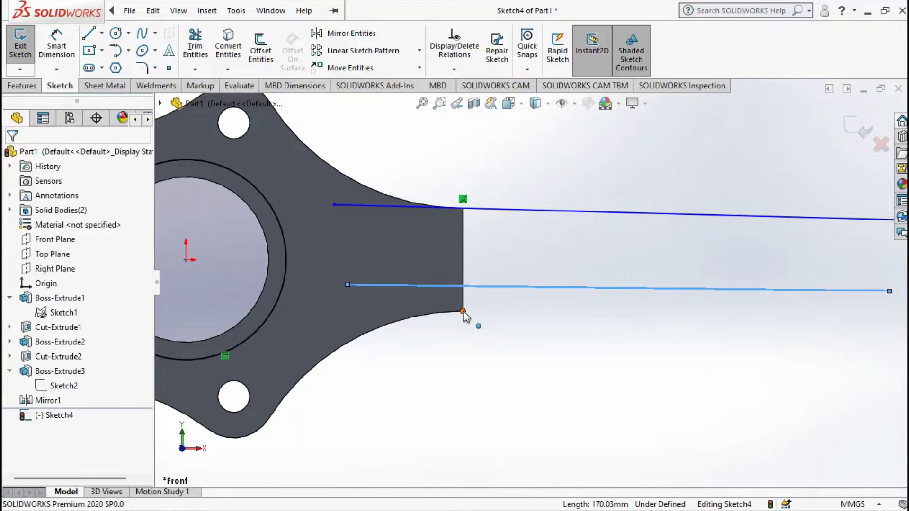
left_click(524, 252)
left_click(507, 345)
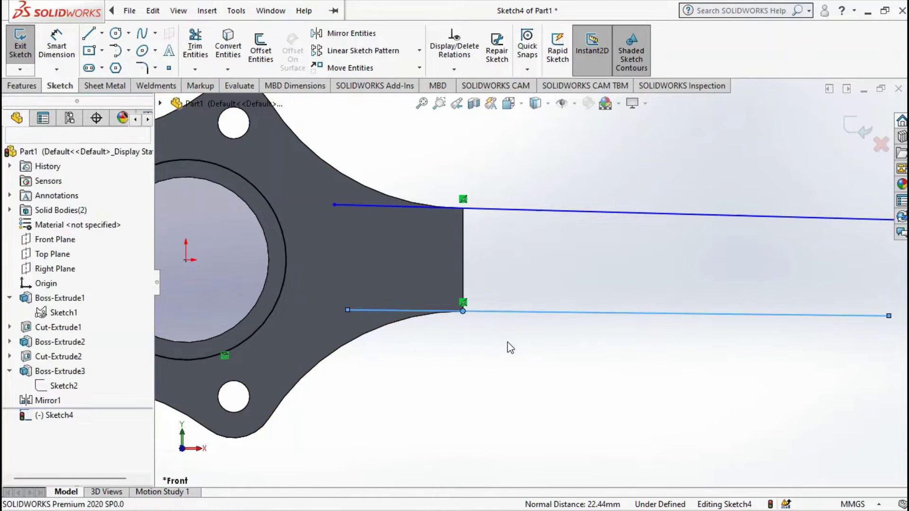
scroll(523, 292, "up", 3)
scroll(544, 271, "down", 3)
scroll(618, 258, "up", 3)
scroll(686, 280, "down", 3)
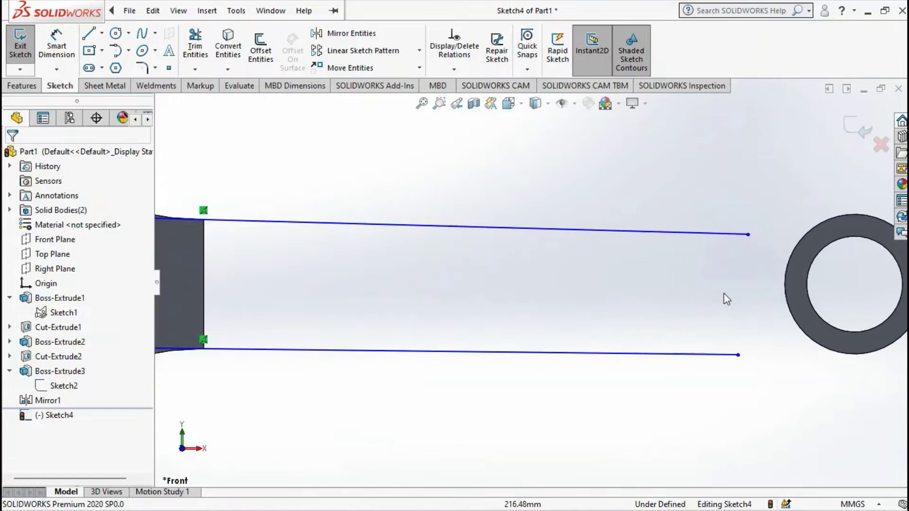
scroll(649, 336, "up", 3)
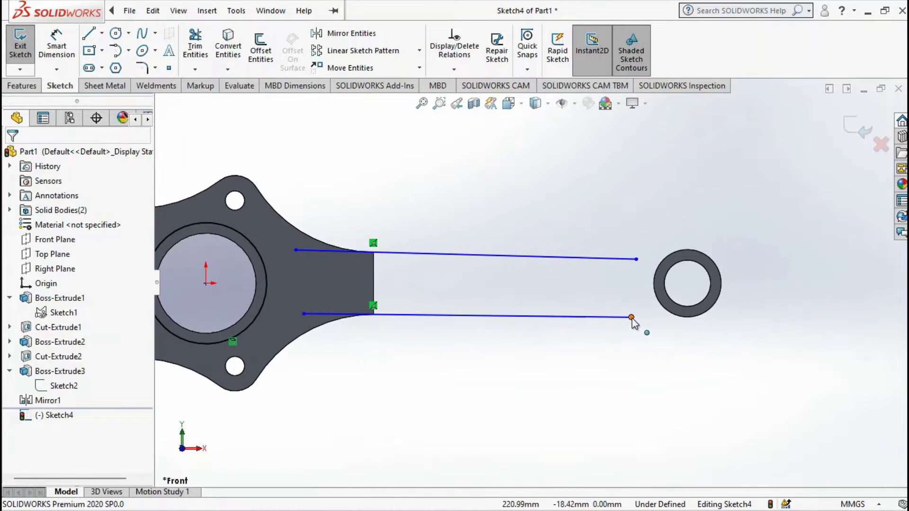
left_click_drag(631, 317, 635, 307)
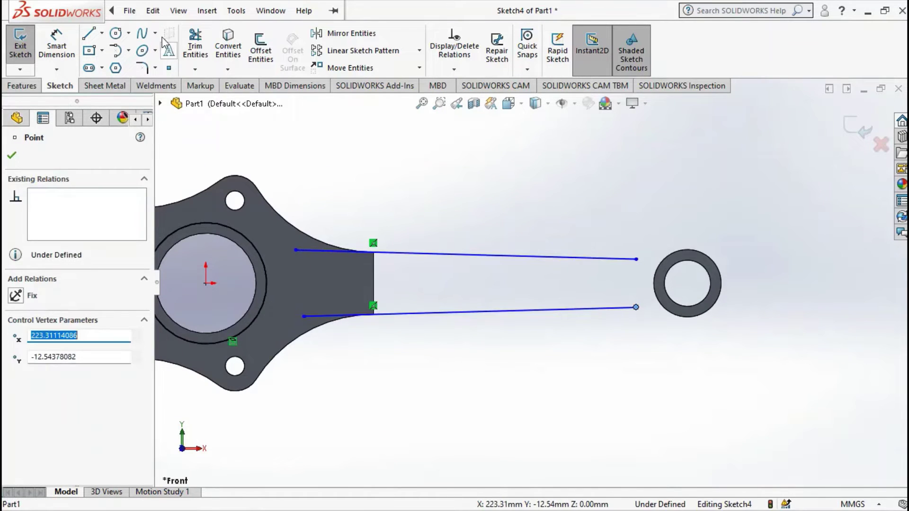
Dimension the angle between the upper and lower lines at 3°
left_click(59, 47)
left_click(490, 256)
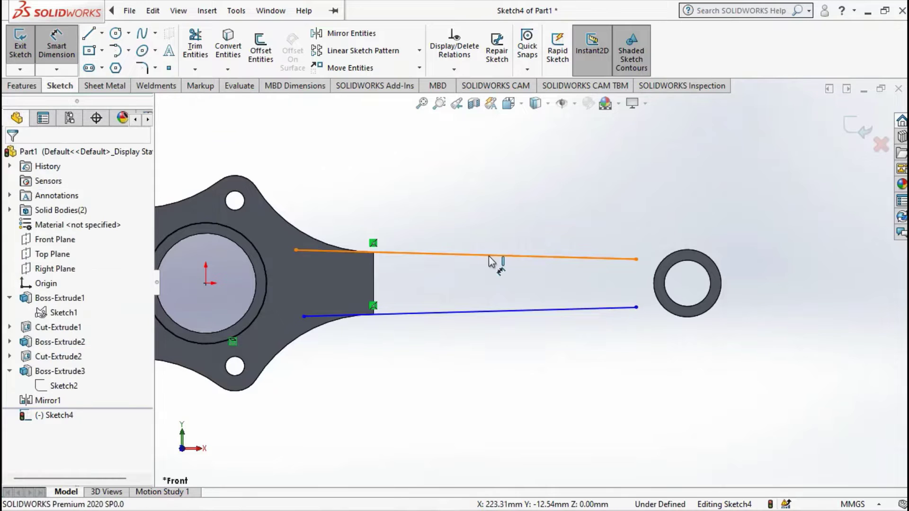
left_click(474, 309)
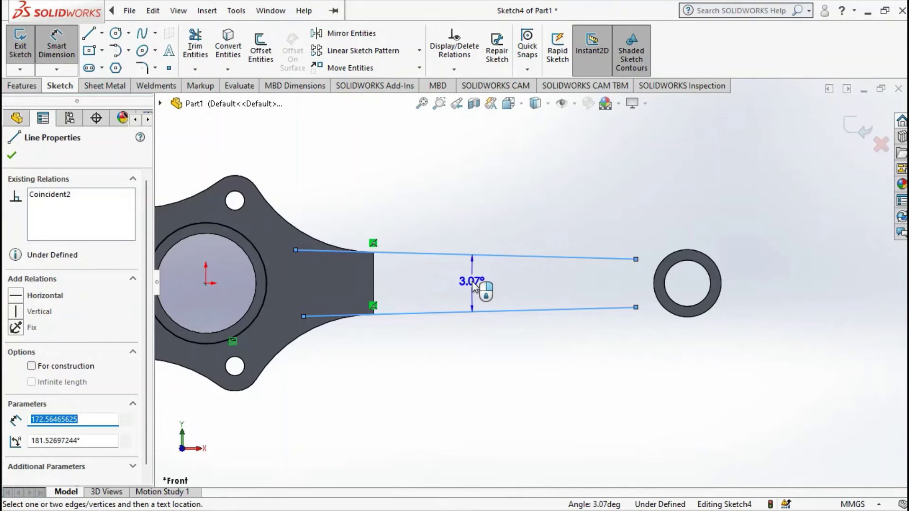
left_click(473, 283)
type("3")
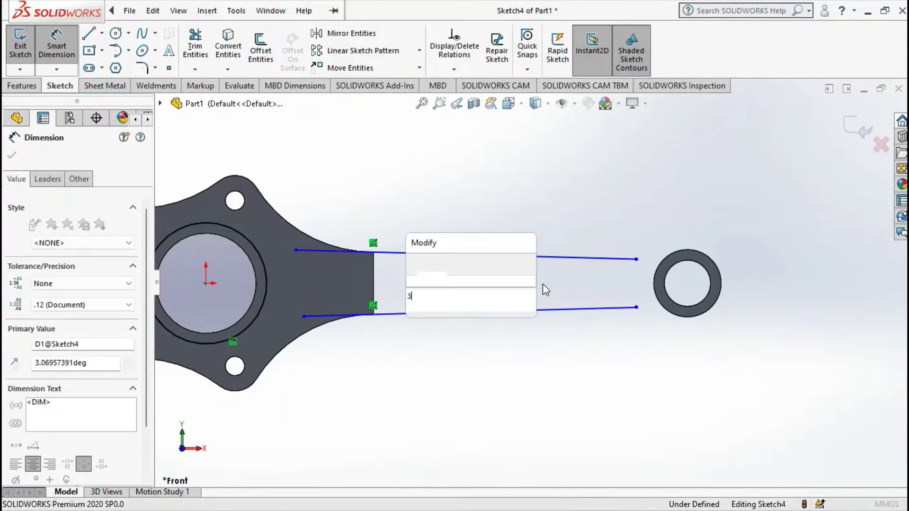
key("Return")
key("Escape")
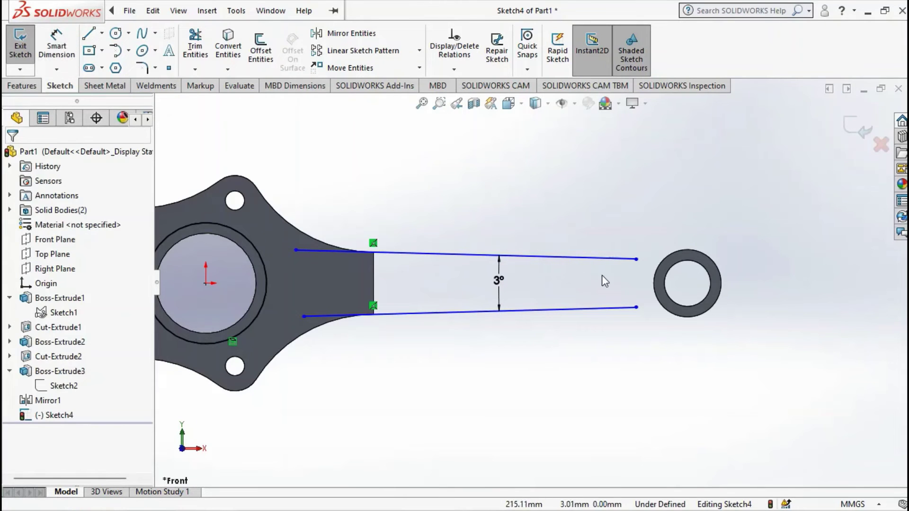
Make both lines equal length and align their right endpoints vertically
left_click(449, 256)
left_click(456, 312, "ctrl")
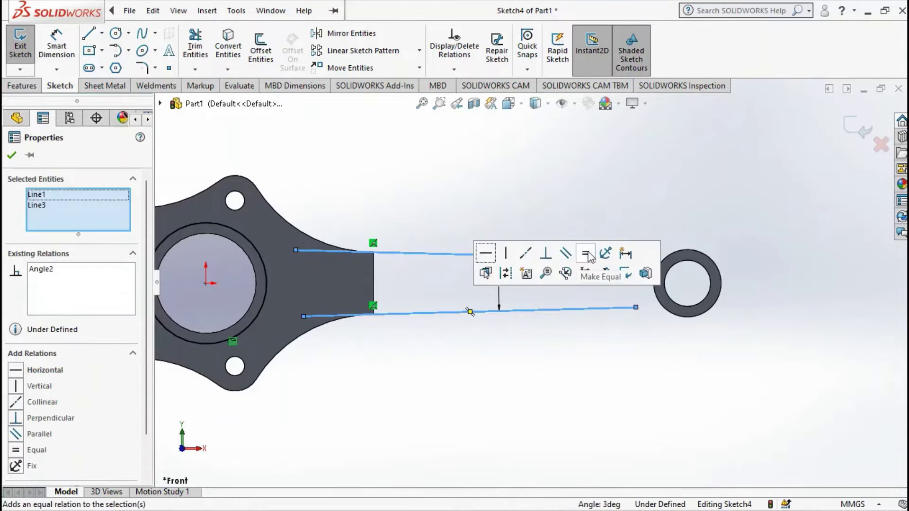
left_click(587, 255)
left_click(451, 204)
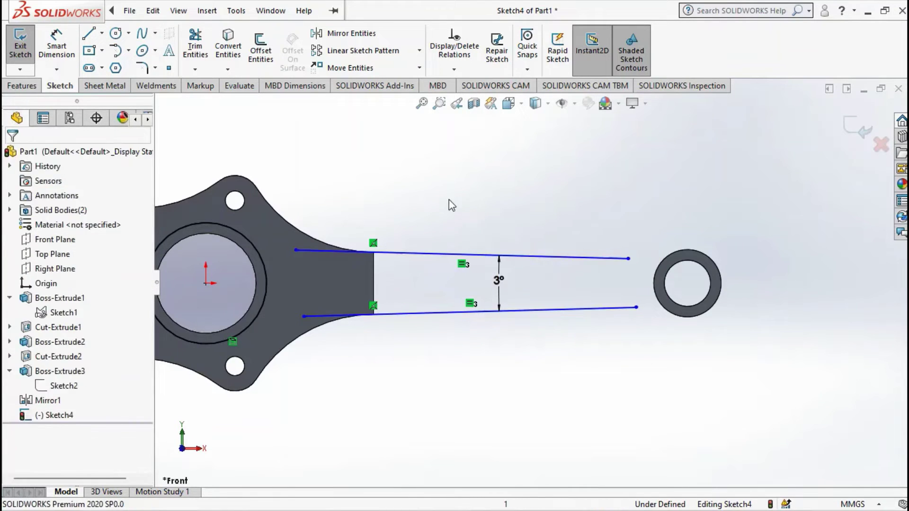
left_click(628, 259)
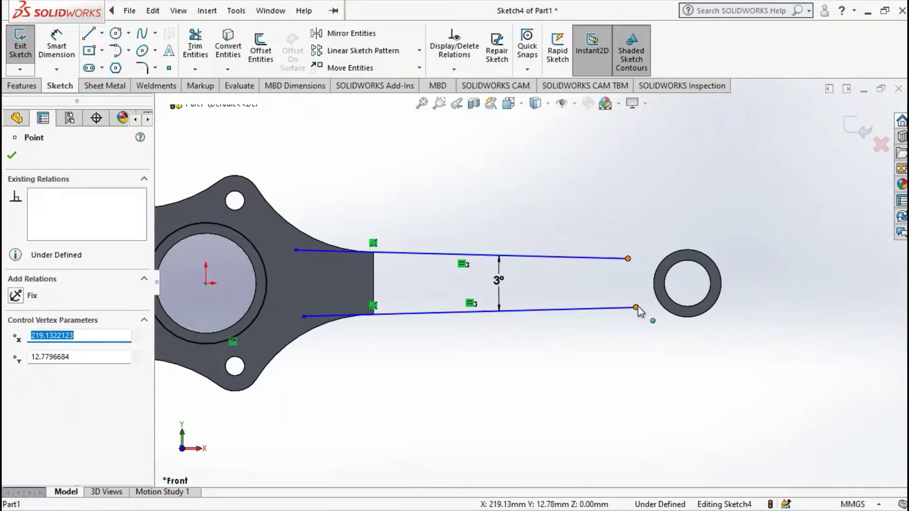
left_click(637, 310, "ctrl")
left_click(674, 243)
left_click(432, 146)
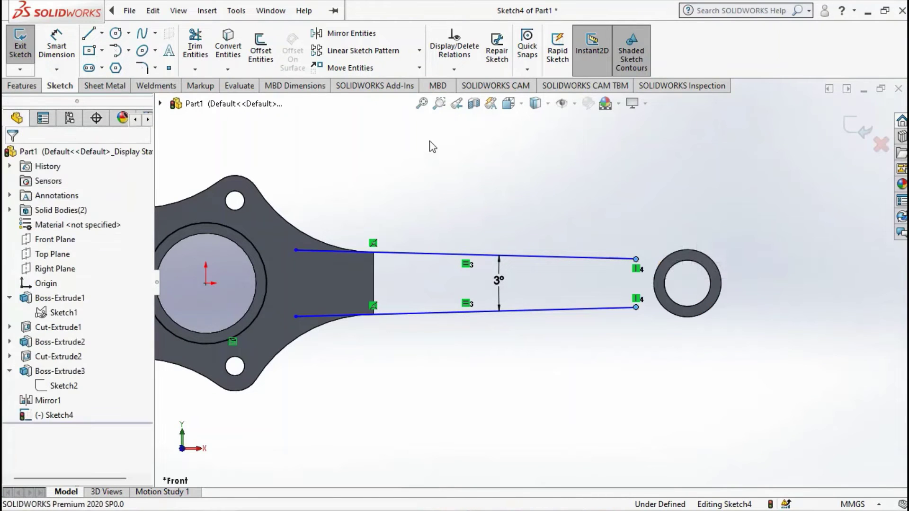
Draw tangent arcs joining the line ends to the small ring and the hub circle
left_click(115, 50)
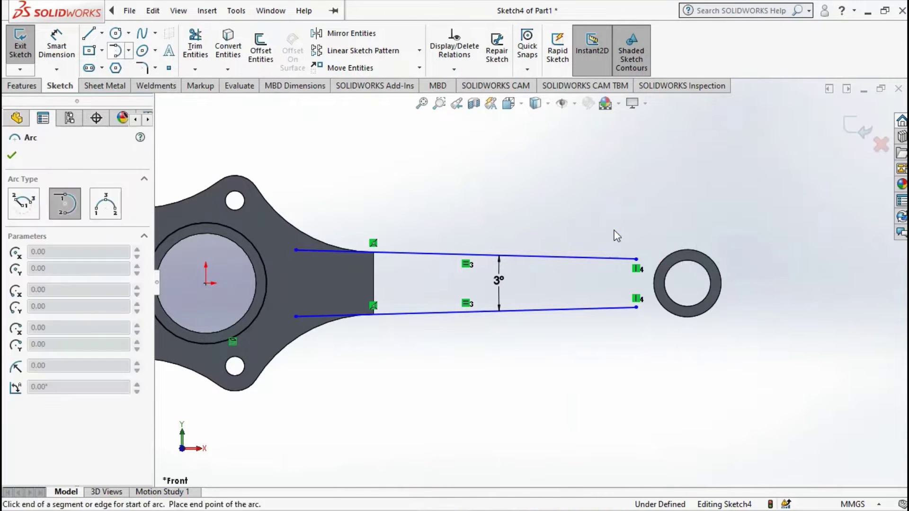
left_click(636, 259)
left_click(676, 254)
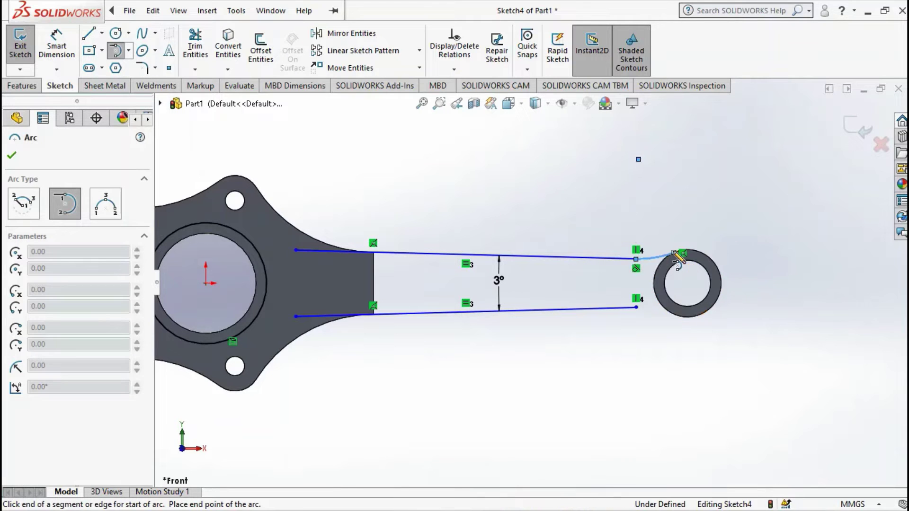
left_click(635, 308)
left_click(674, 313)
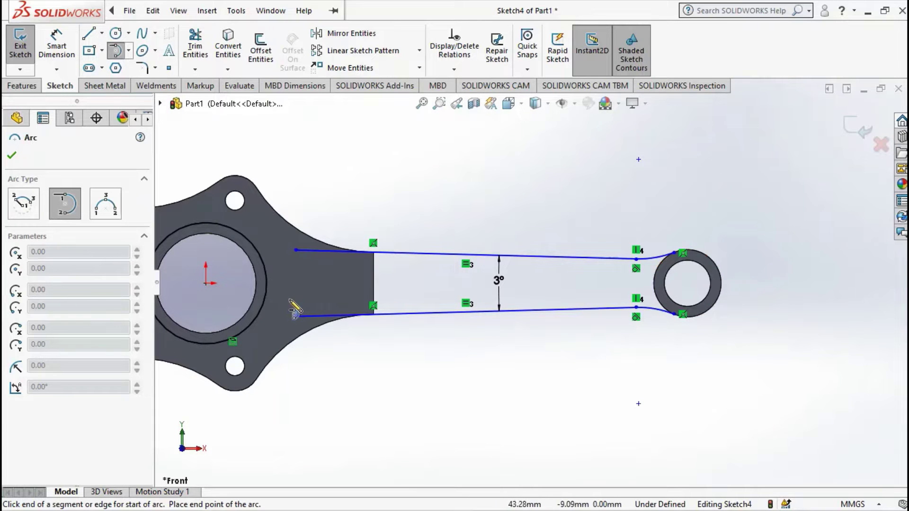
left_click(237, 232)
key("Escape")
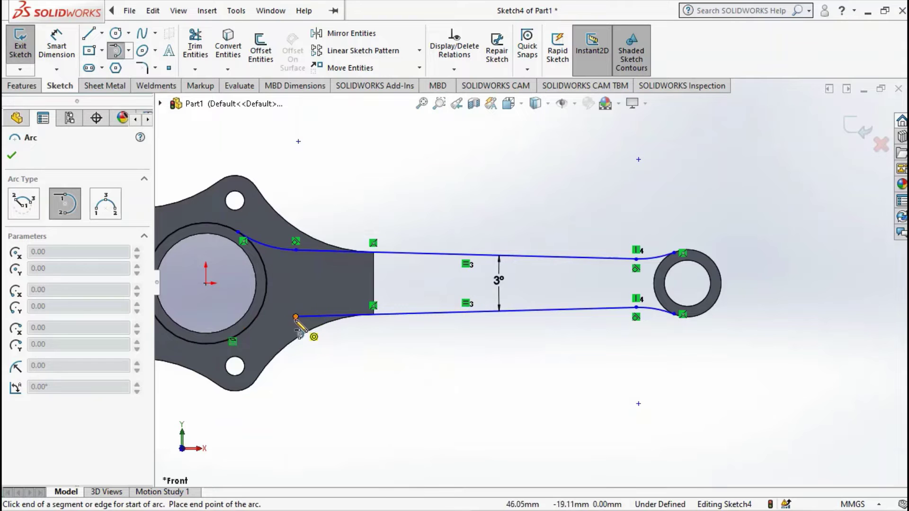
left_click(296, 316)
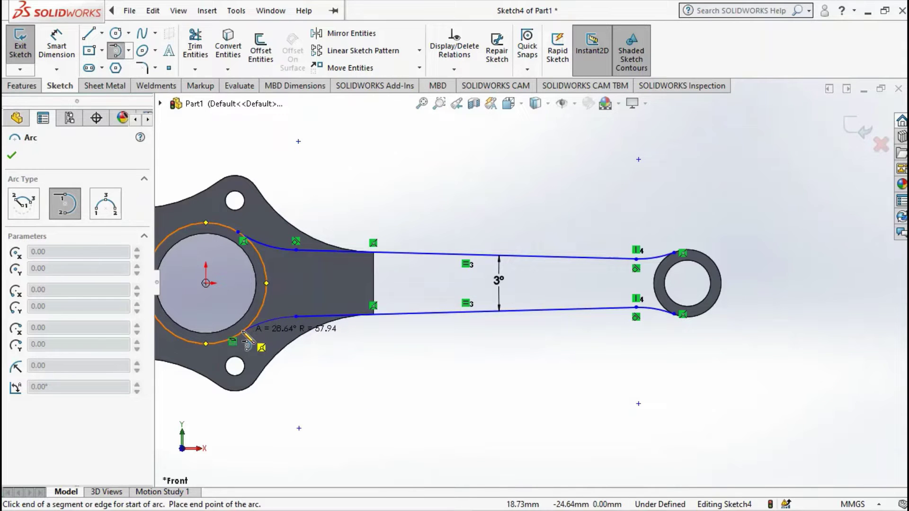
left_click(244, 331)
key("Escape")
key("Escape")
scroll(284, 346, "up", 3)
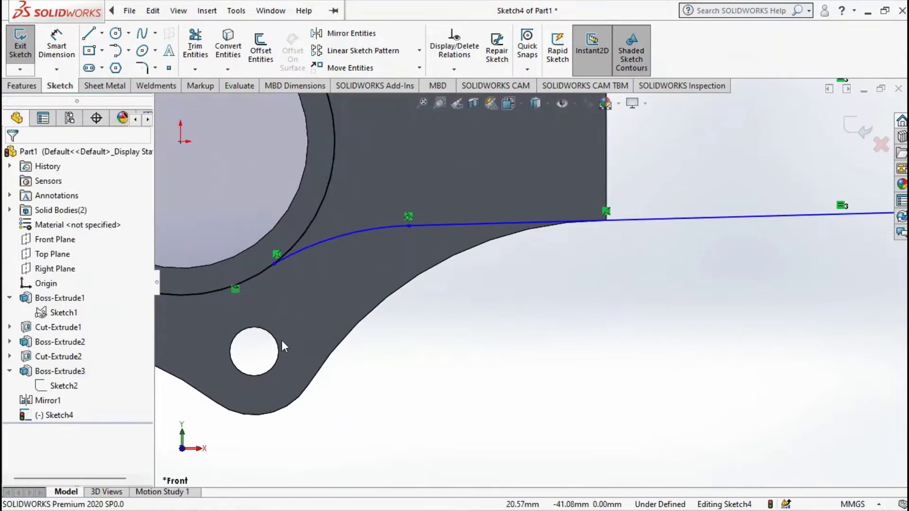
key("f")
scroll(464, 223, "up", 5)
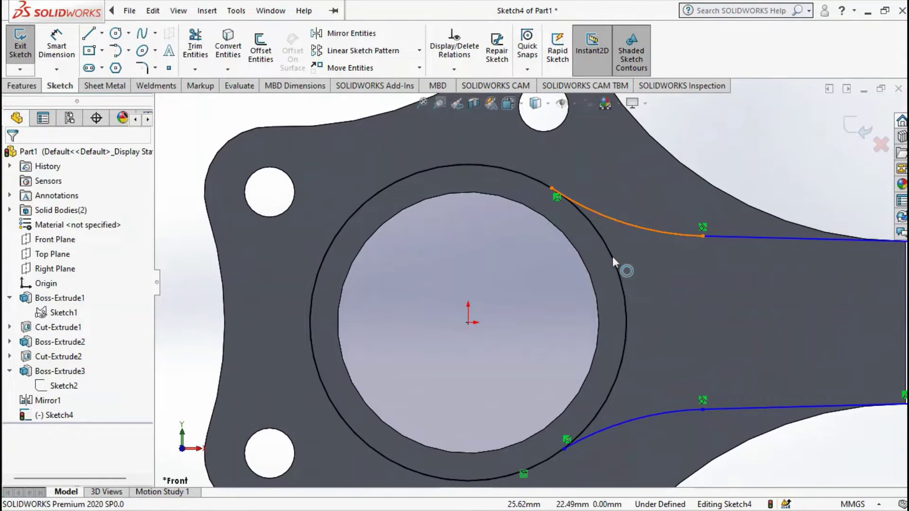
Make the two hub arcs equal and align their hub-side endpoints vertically
left_click(653, 415, "ctrl")
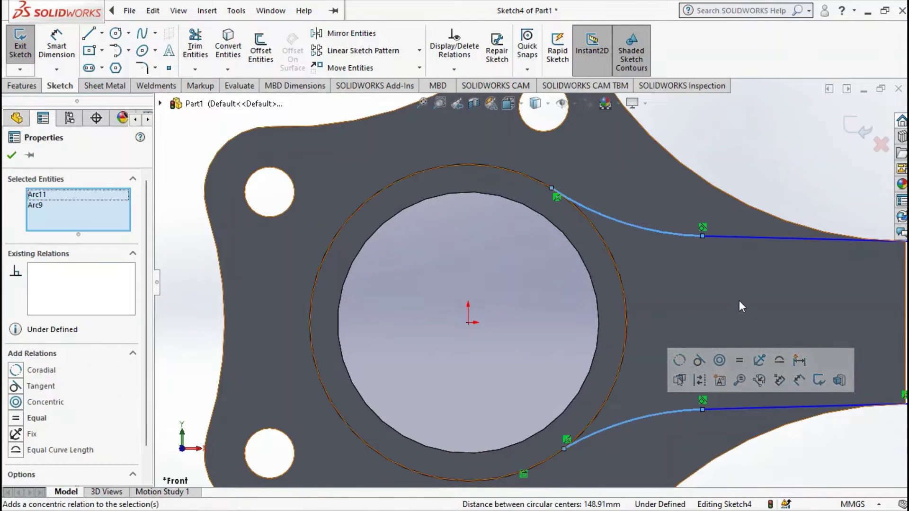
left_click(739, 361)
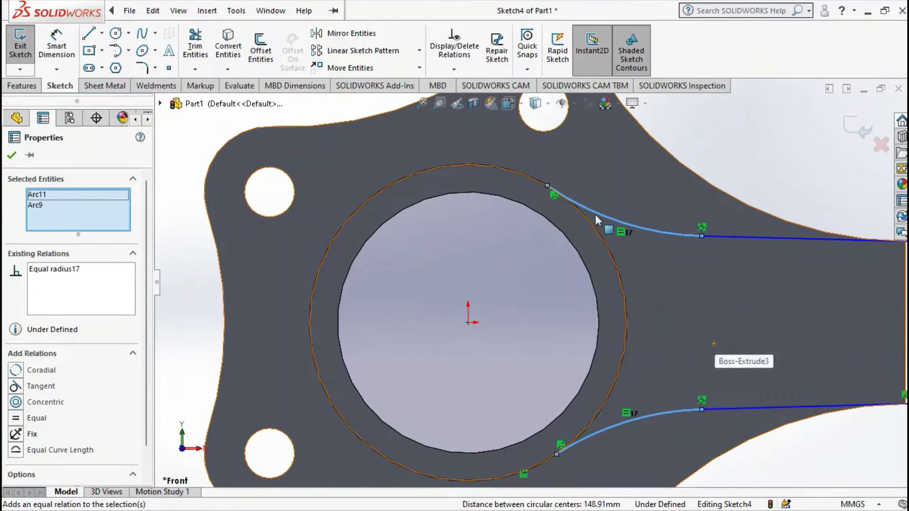
left_click(547, 187)
scroll(548, 379, "up", 5)
scroll(487, 320, "down", 5)
left_click(521, 292, "ctrl")
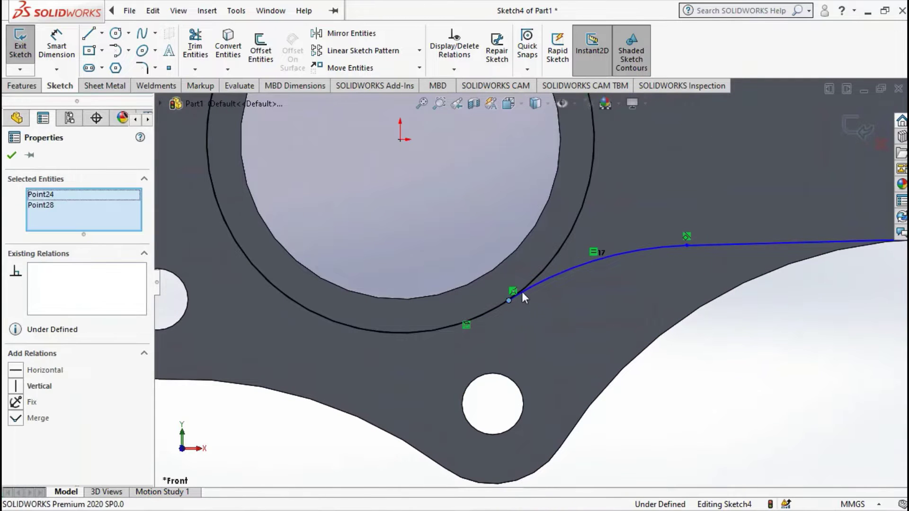
left_click(561, 242)
Align the upper and lower curve endpoints near the ring vertically
left_click(697, 403)
scroll(641, 276, "up", 5)
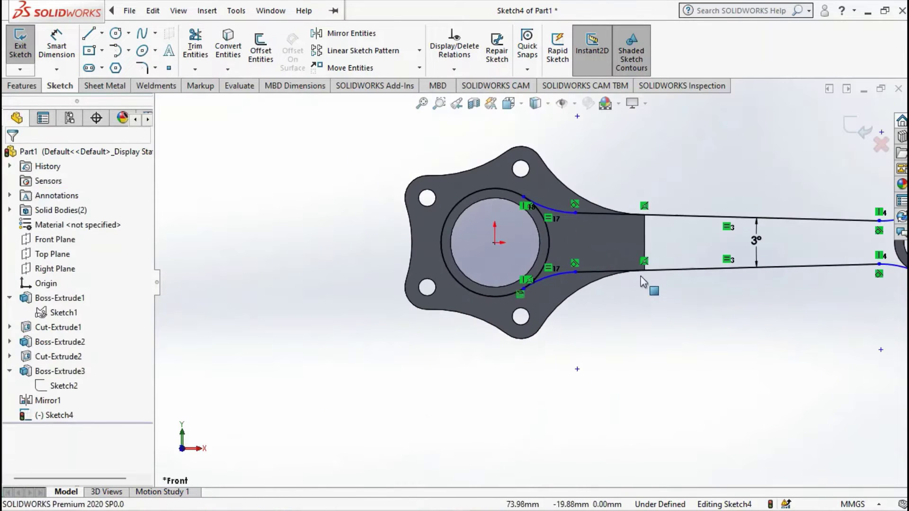
scroll(578, 229, "down", 2)
scroll(618, 246, "up", 4)
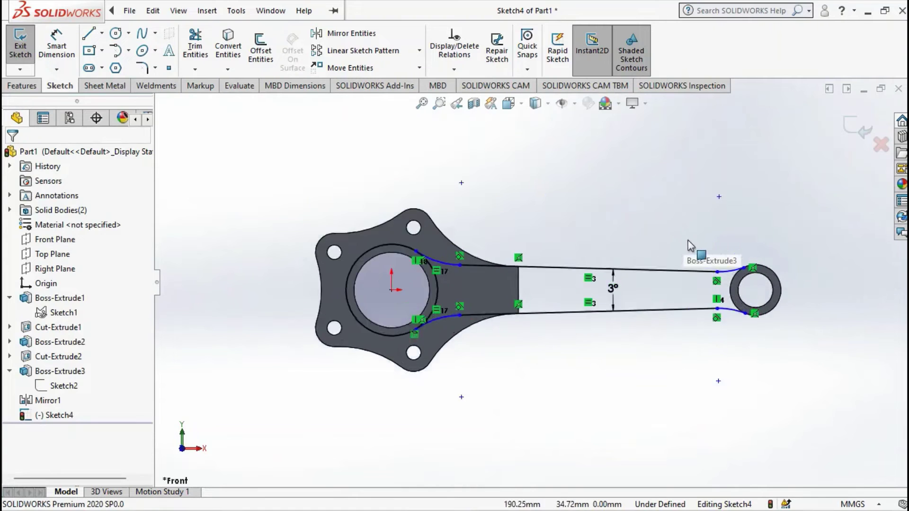
scroll(689, 240, "down", 3)
scroll(667, 265, "down", 2)
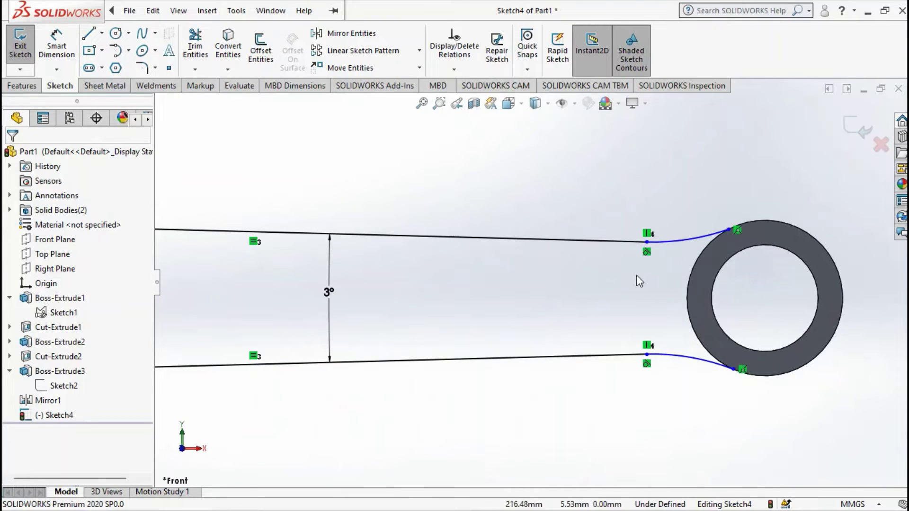
left_click(733, 369)
left_click(728, 230, "ctrl")
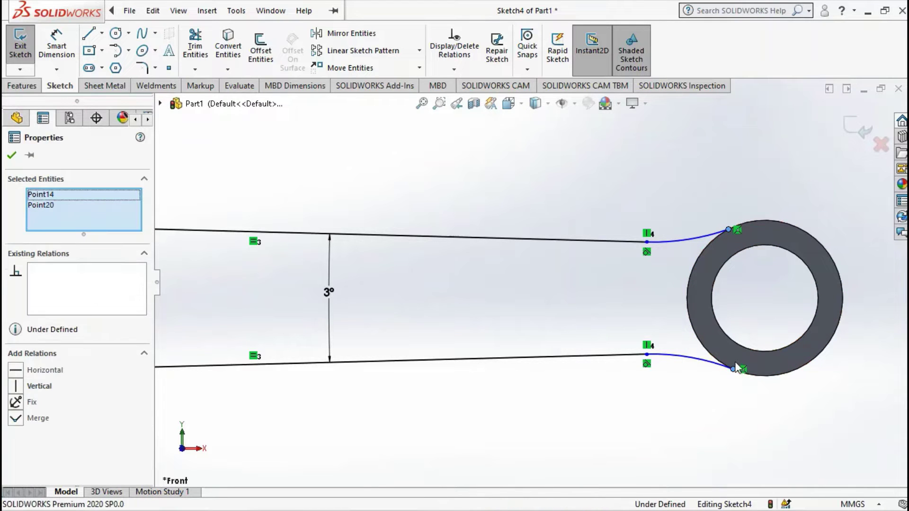
left_click(773, 311)
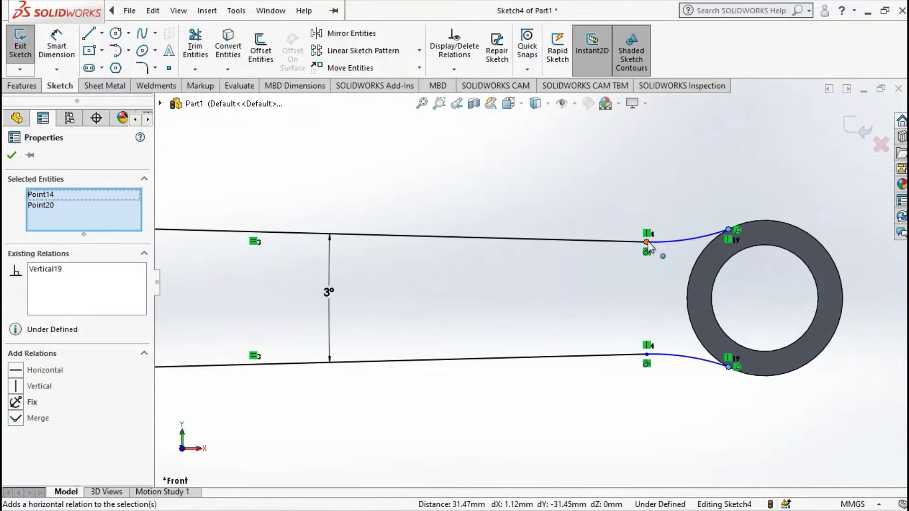
Dimension the gap between those ring-side endpoints as 18 mm
left_click(56, 47)
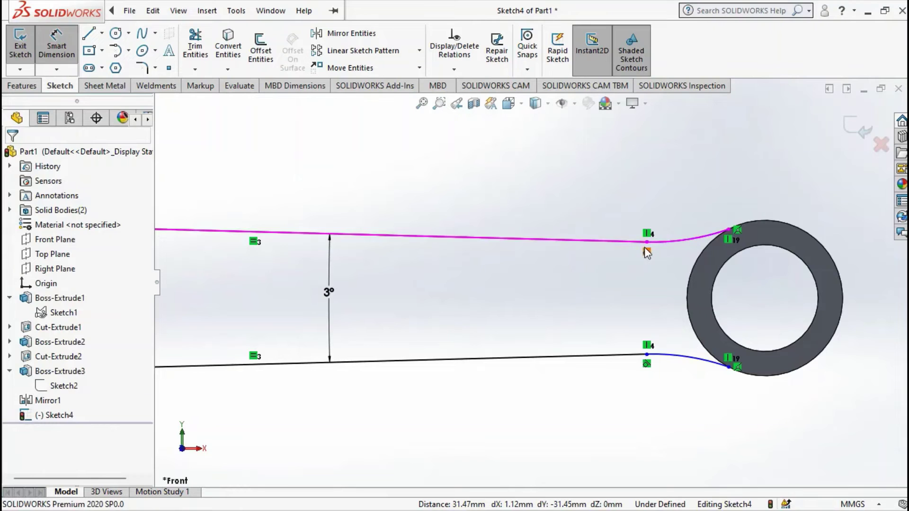
left_click(647, 242)
left_click(647, 354)
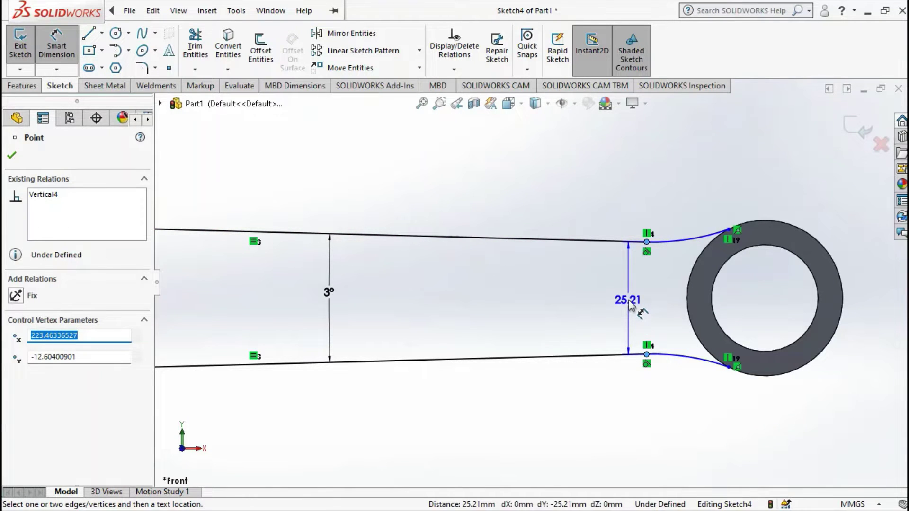
left_click(629, 305)
type("18")
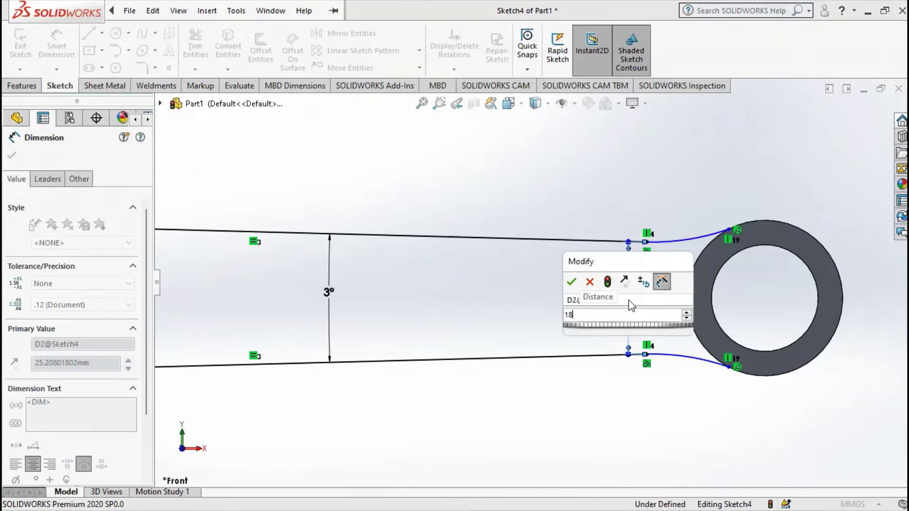
key("Return")
scroll(615, 308, "up", 2)
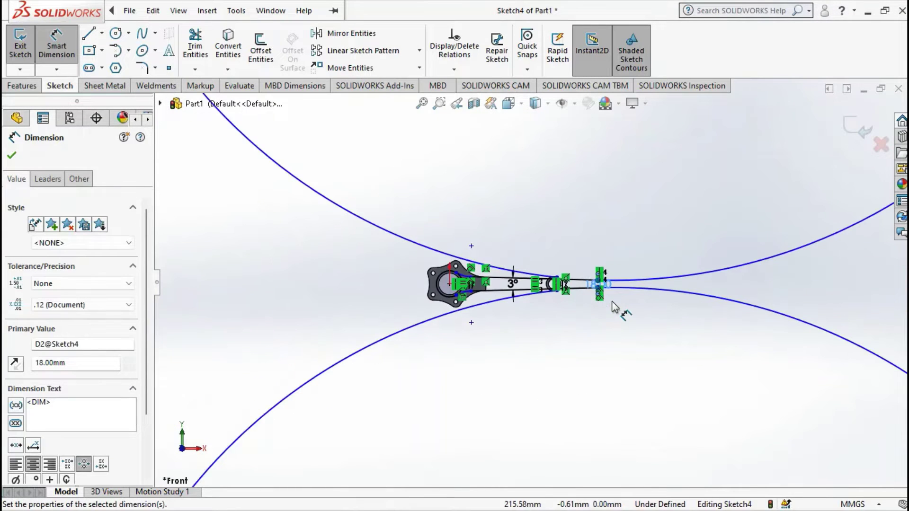
scroll(615, 307, "up", 3)
scroll(618, 308, "up", 3)
scroll(596, 299, "up", 2)
scroll(545, 300, "down", 3)
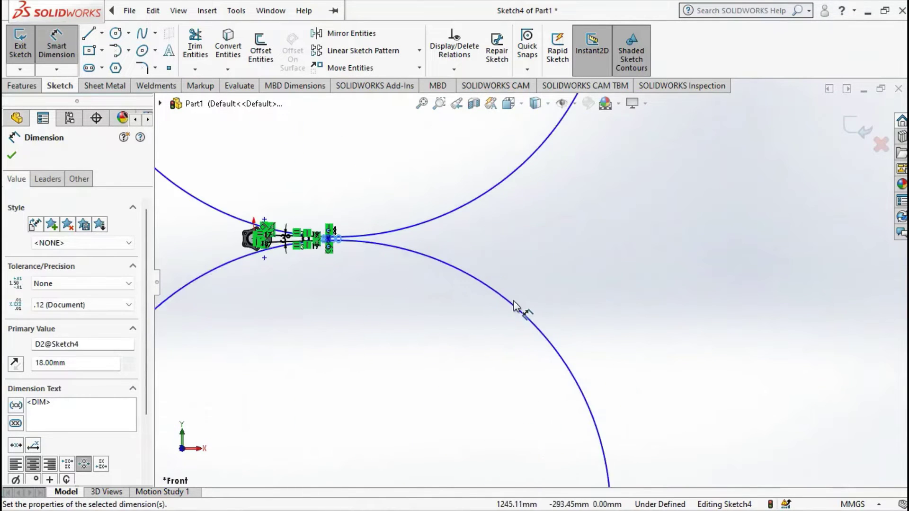
scroll(473, 379, "down", 3)
scroll(398, 403, "down", 3)
scroll(426, 417, "down", 2)
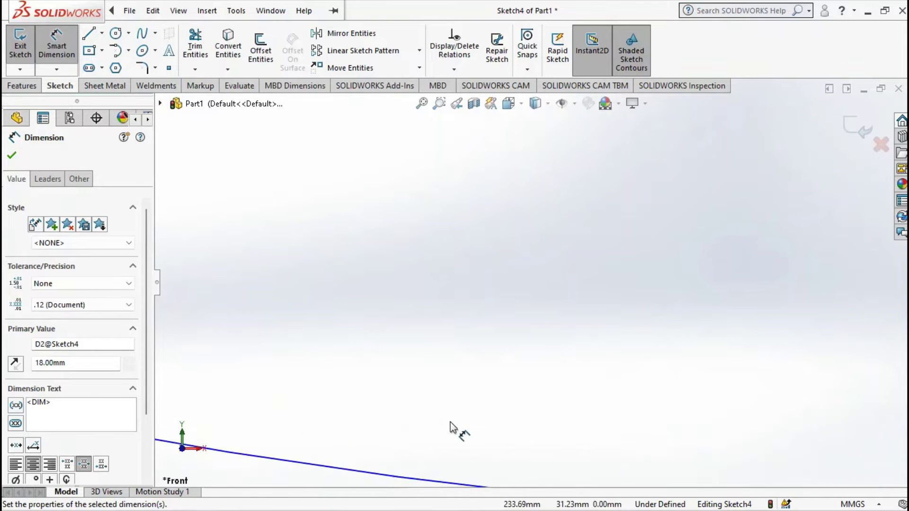
scroll(487, 406, "up", 2)
scroll(584, 371, "down", 3)
key("Escape")
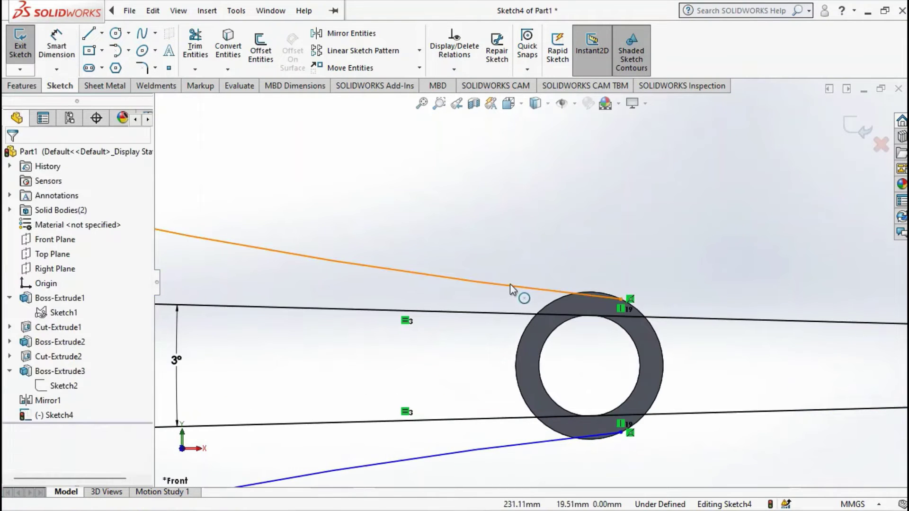
Delete the upper and lower arcs joining the arm lines to the small ring
left_click(510, 283)
key("Delete")
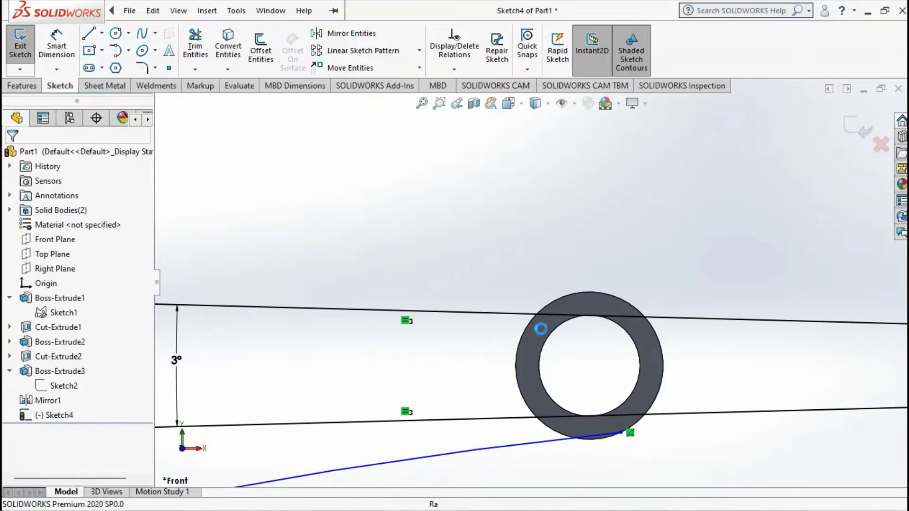
left_click(545, 441)
key("Delete")
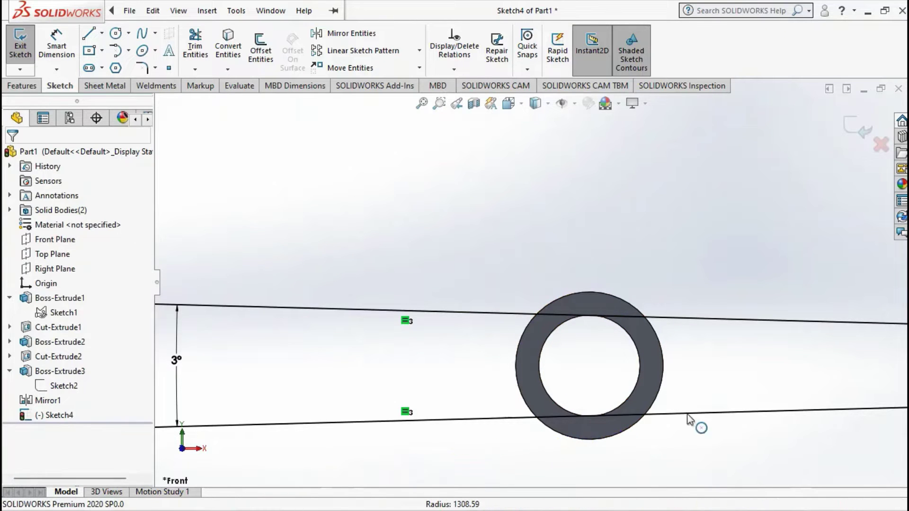
scroll(700, 393, "up", 3)
Select and inspect the upper arm line and its right endpoint
left_click(708, 323)
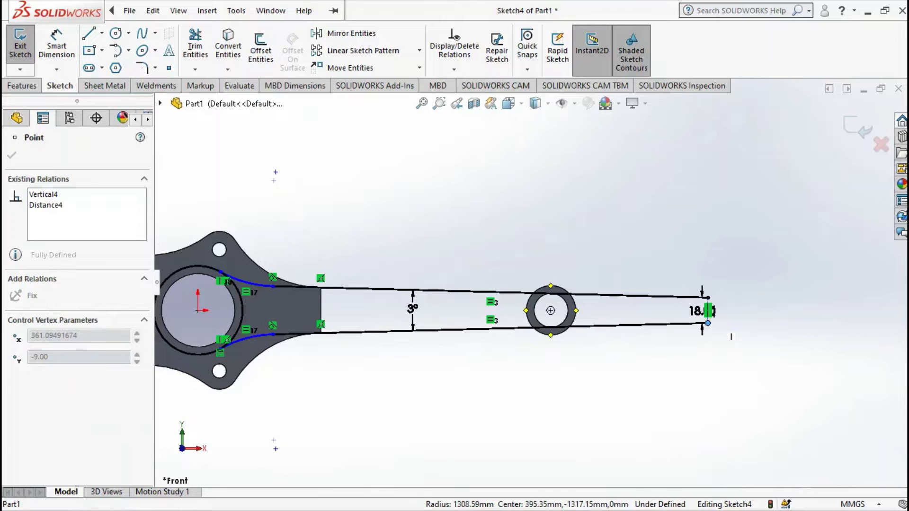
left_click(708, 323)
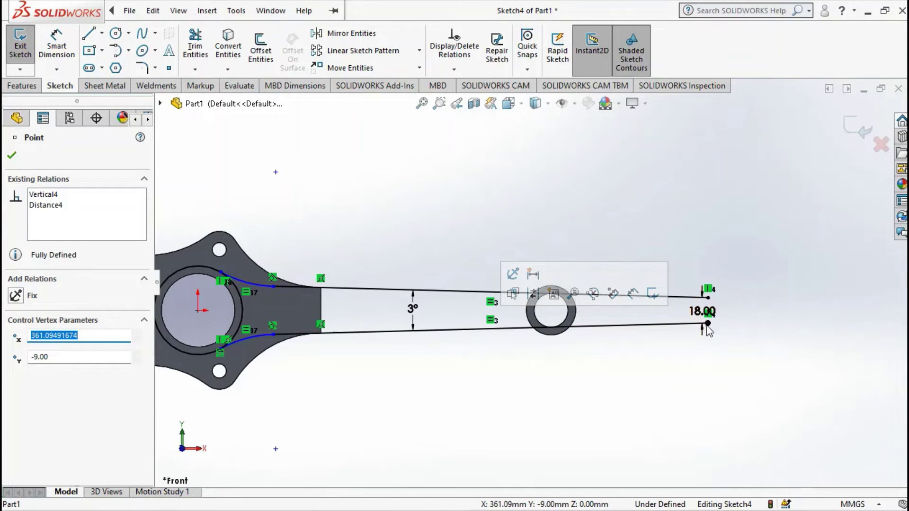
scroll(706, 326, "down", 3)
scroll(629, 325, "down", 3)
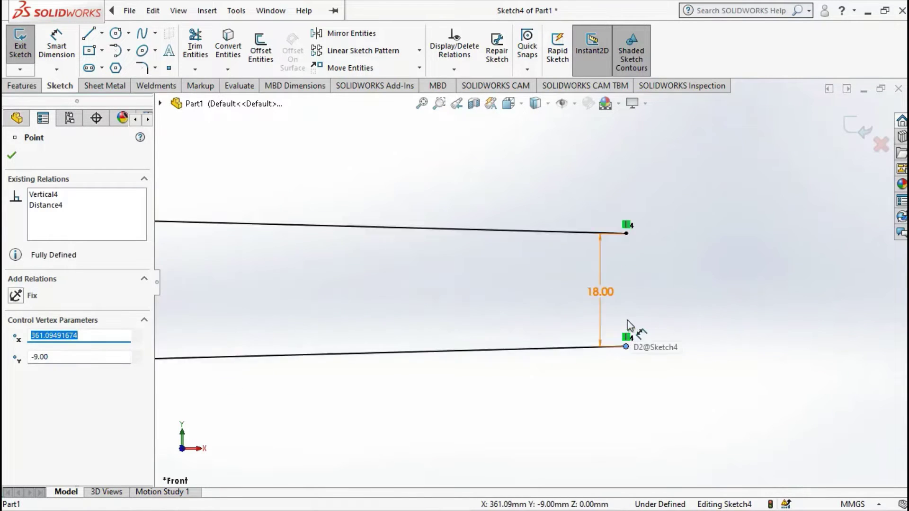
scroll(632, 331, "down", 3)
key("Escape")
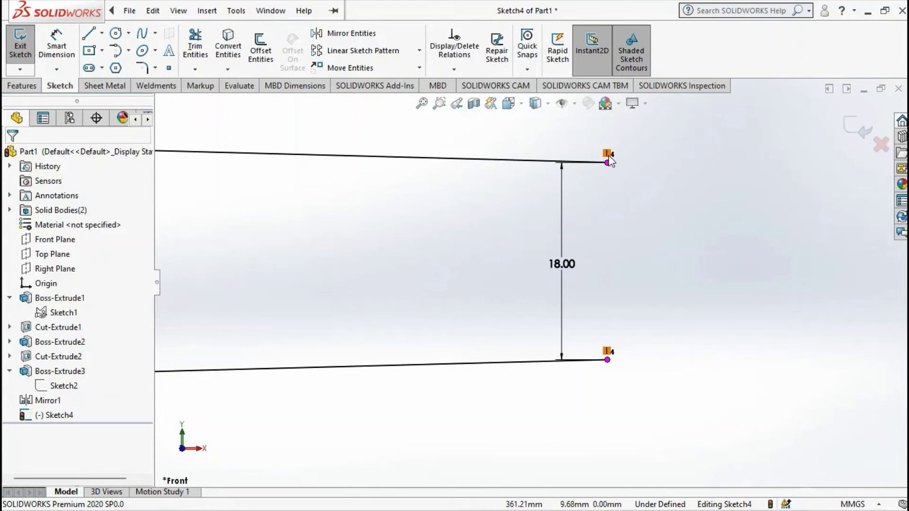
scroll(530, 283, "up", 4)
scroll(540, 283, "up", 2)
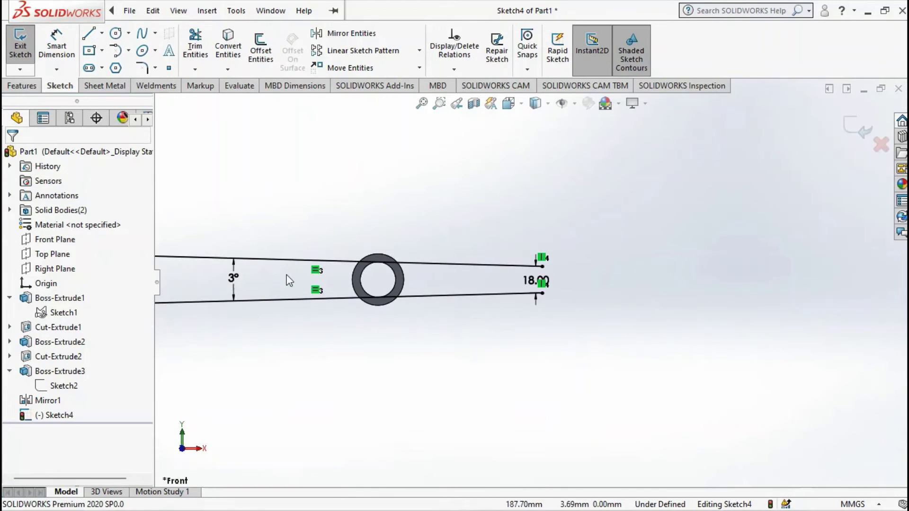
scroll(302, 279, "up", 5)
scroll(314, 277, "down", 3)
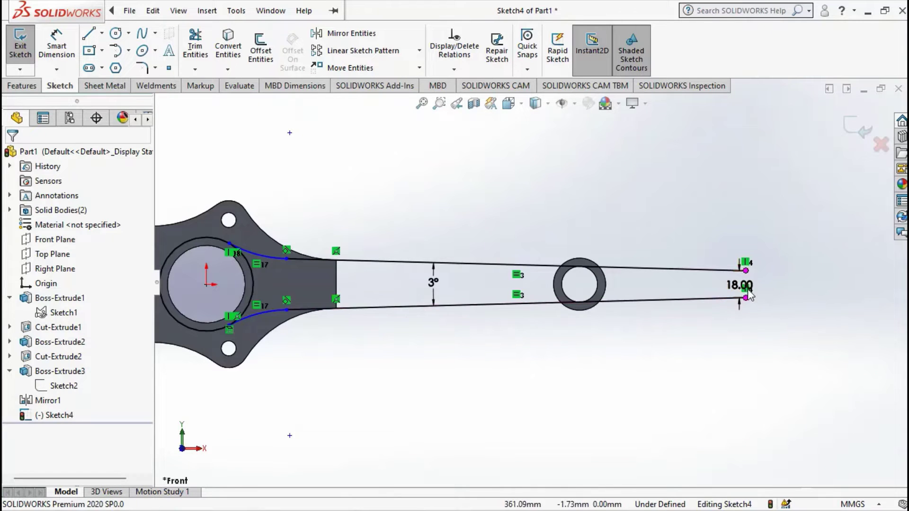
left_click(729, 269)
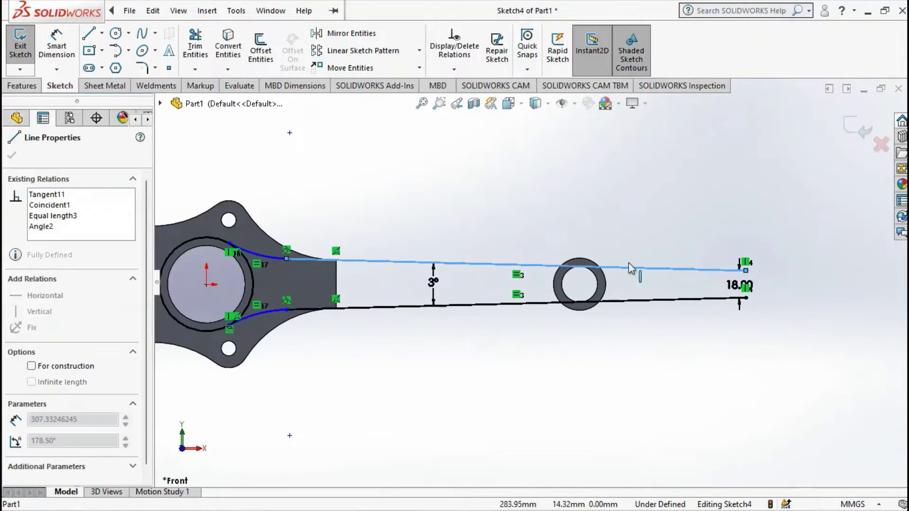
left_click(747, 271)
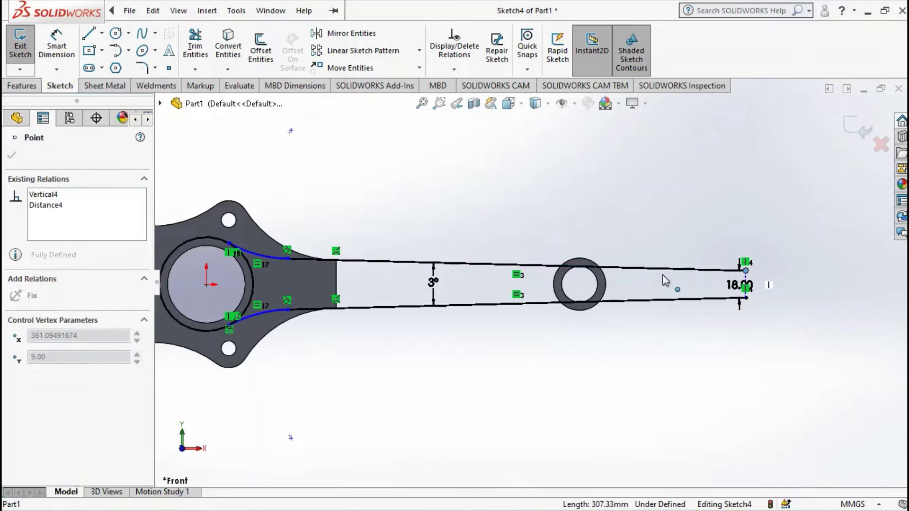
scroll(797, 262, "down", 5)
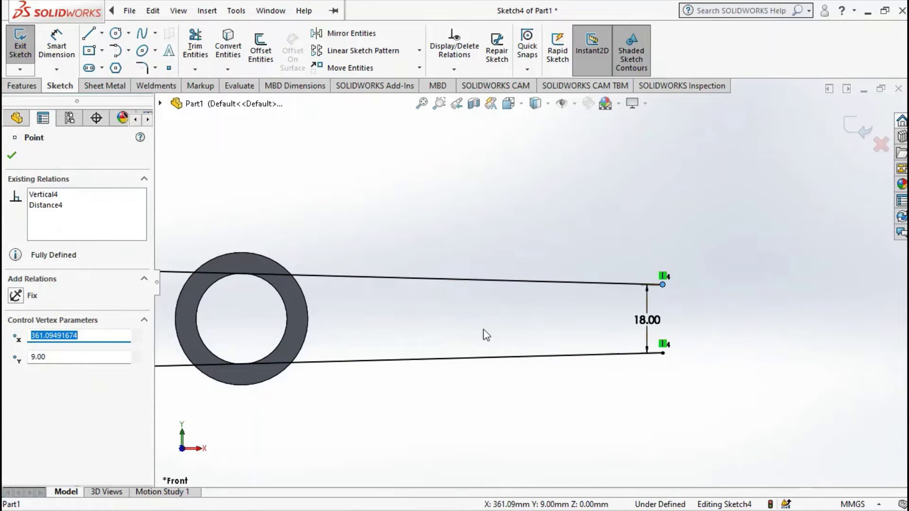
scroll(487, 334, "up", 5)
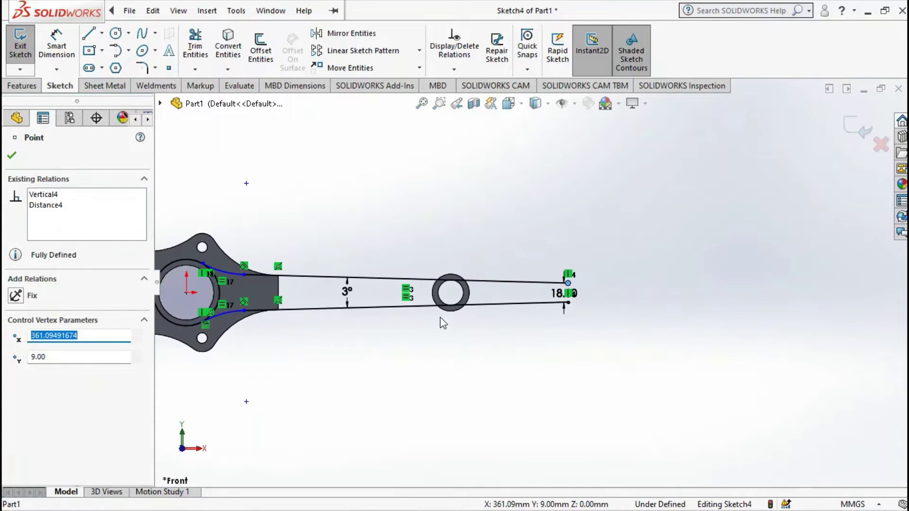
Delete the old upper arm line with its dimensions and pull the lower line's end back
left_click(377, 280)
key("Delete")
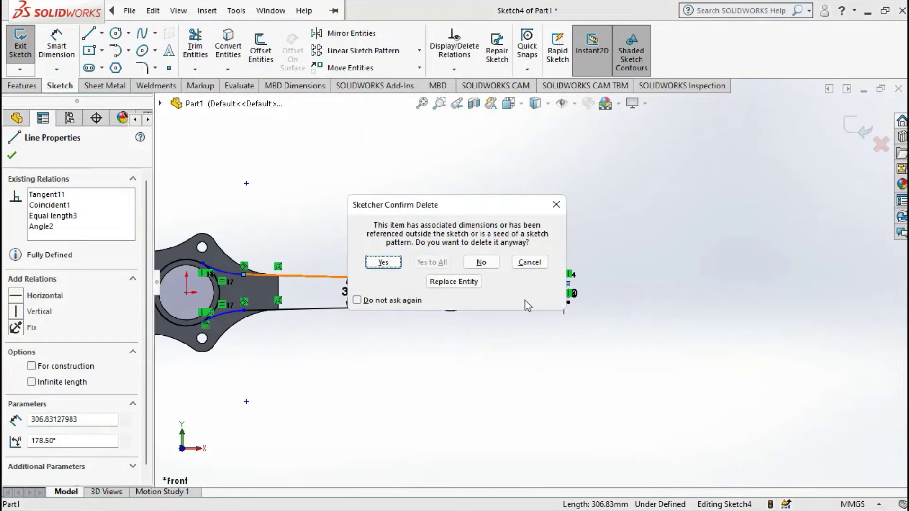
left_click(377, 260)
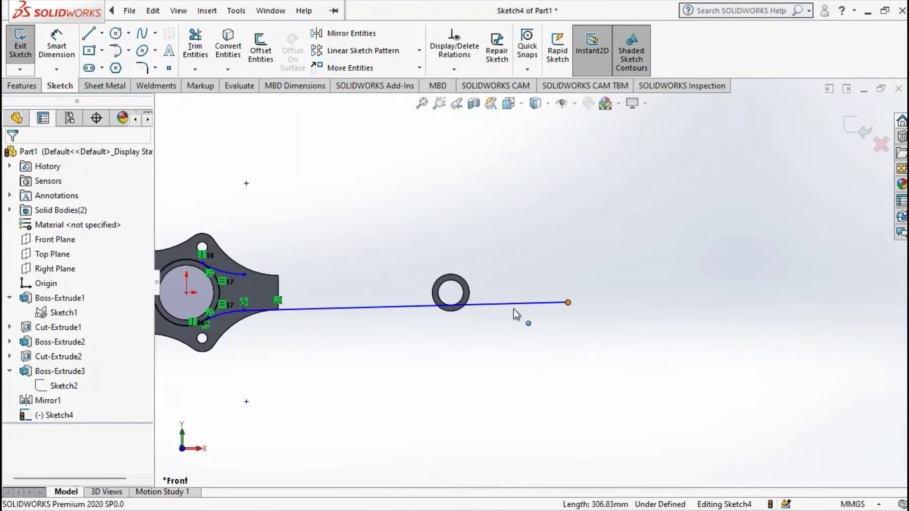
left_click_drag(568, 303, 411, 306)
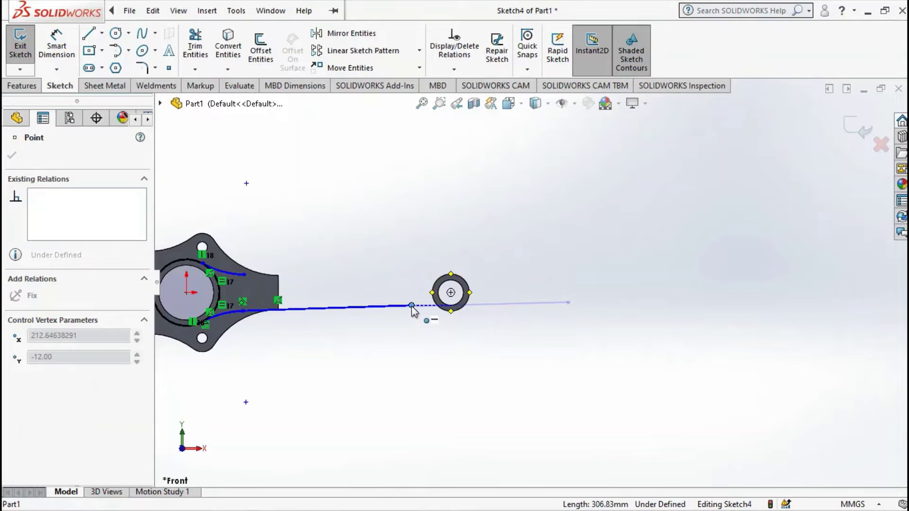
scroll(290, 276, "down", 4)
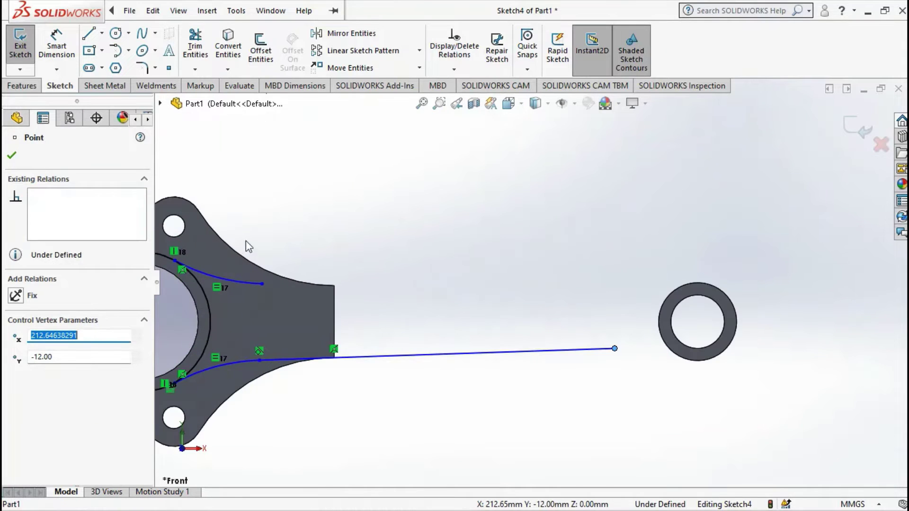
Draw a new upper line from the top hub arc's end, coincident with the block's top corner
left_click(88, 33)
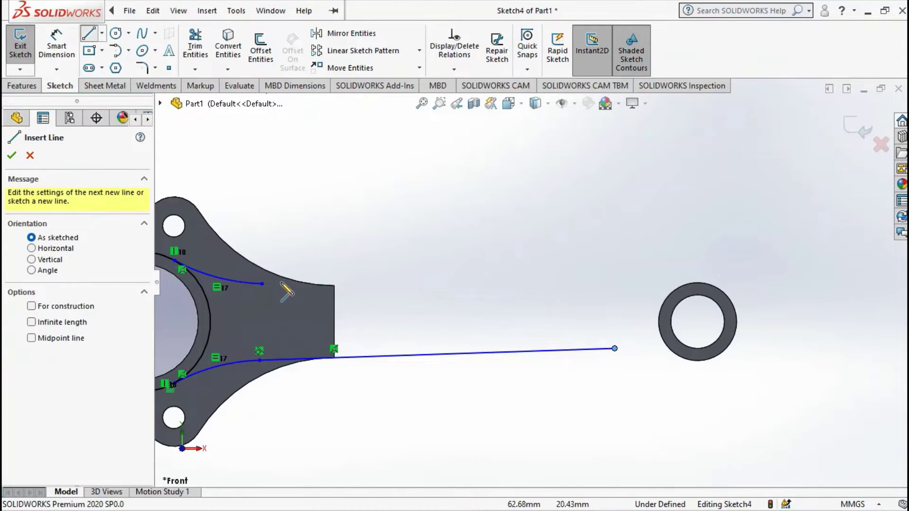
left_click(261, 283)
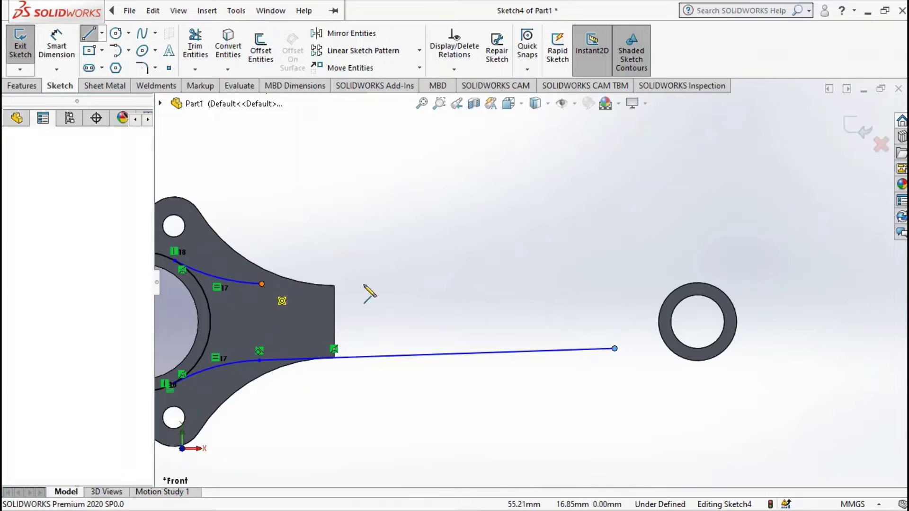
left_click(607, 295)
key("Escape")
scroll(387, 300, "down", 3)
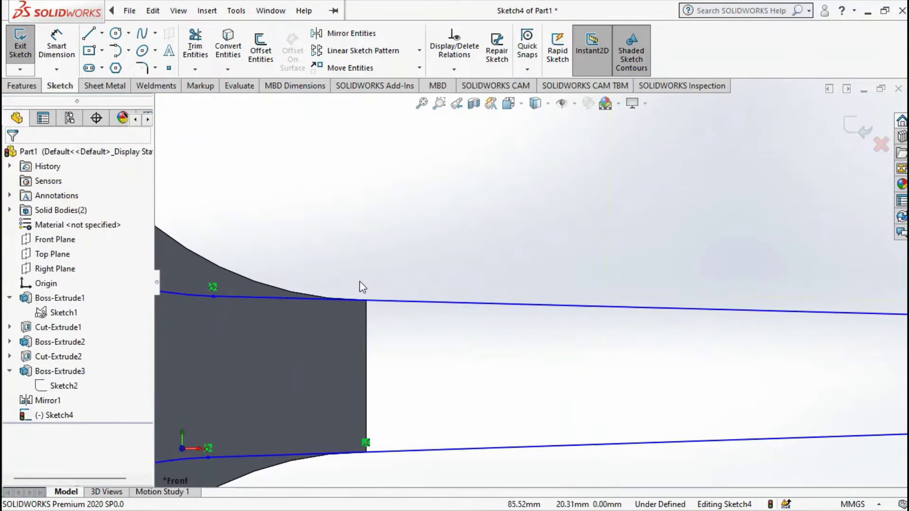
left_click(367, 301)
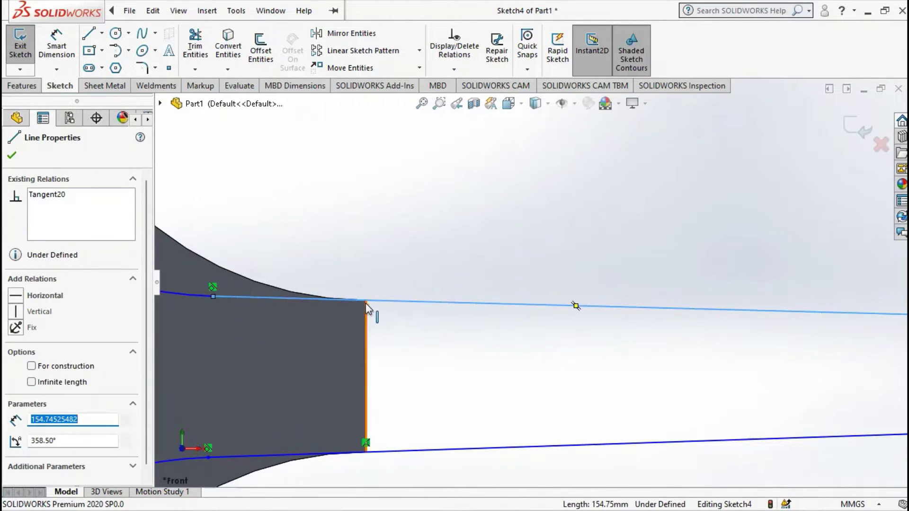
left_click(366, 301, "ctrl")
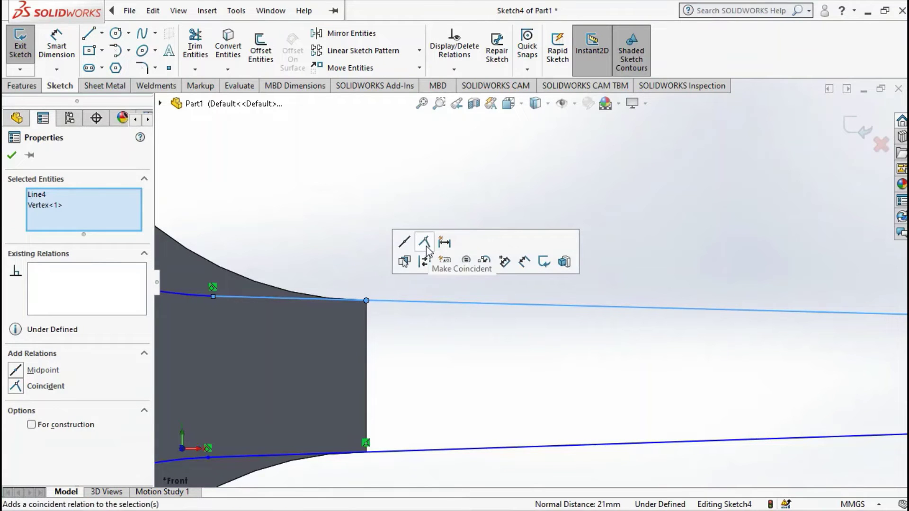
left_click(359, 201)
scroll(662, 285, "up", 3)
scroll(648, 291, "down", 3)
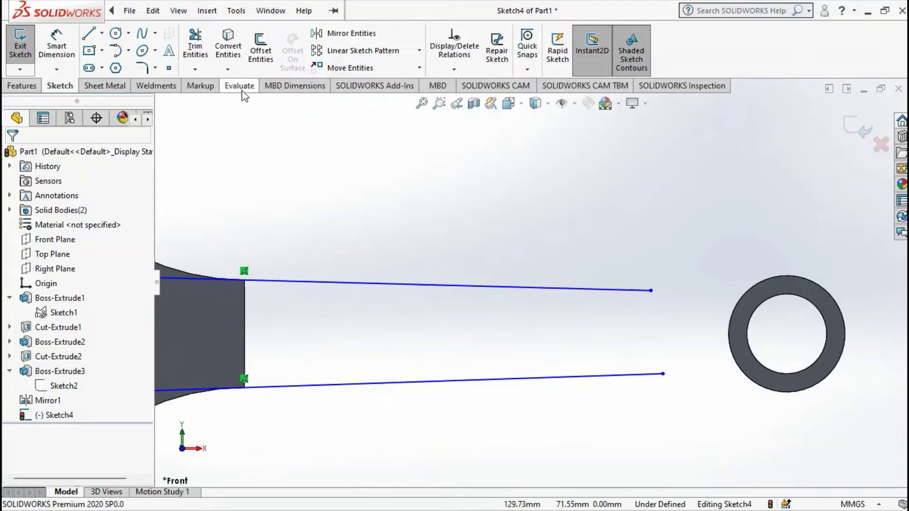
Dimension the angle between the new upper line and the lower line at 3°
left_click(56, 45)
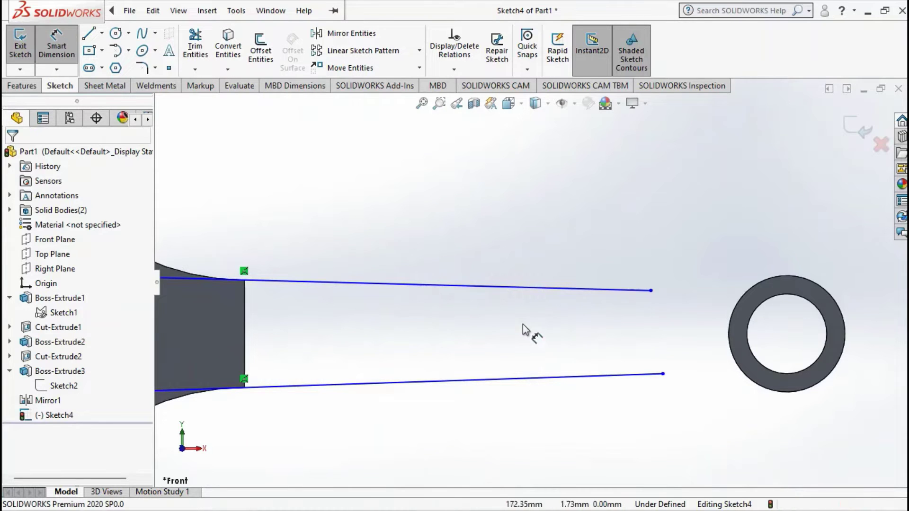
left_click(502, 287)
left_click(490, 380)
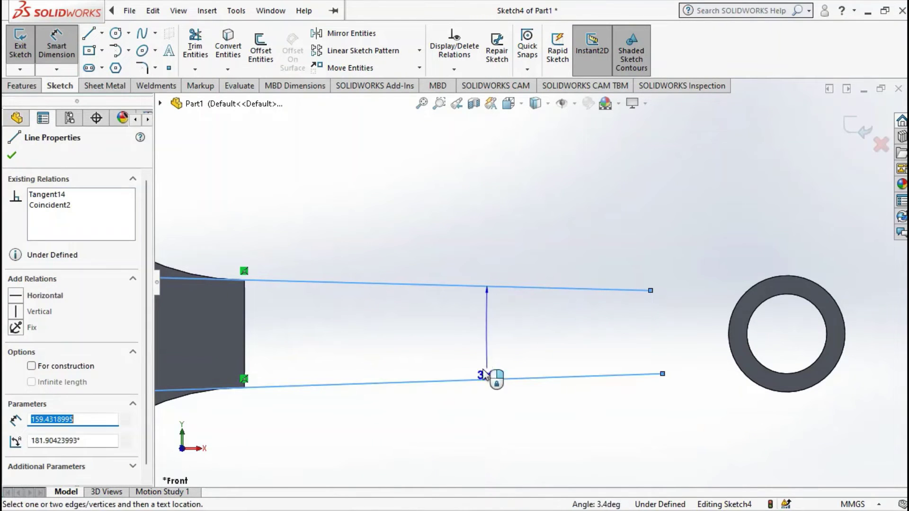
left_click(462, 337)
type("3.40423993deg")
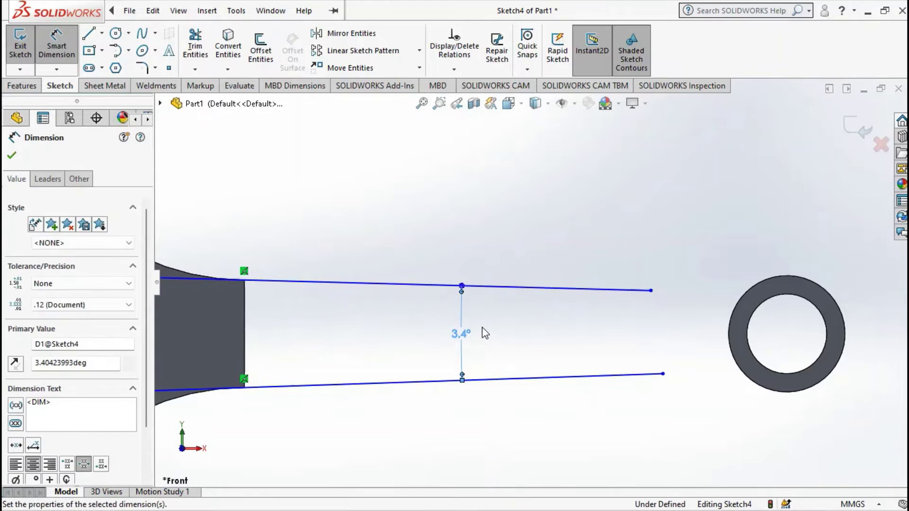
key("Return")
key("Escape")
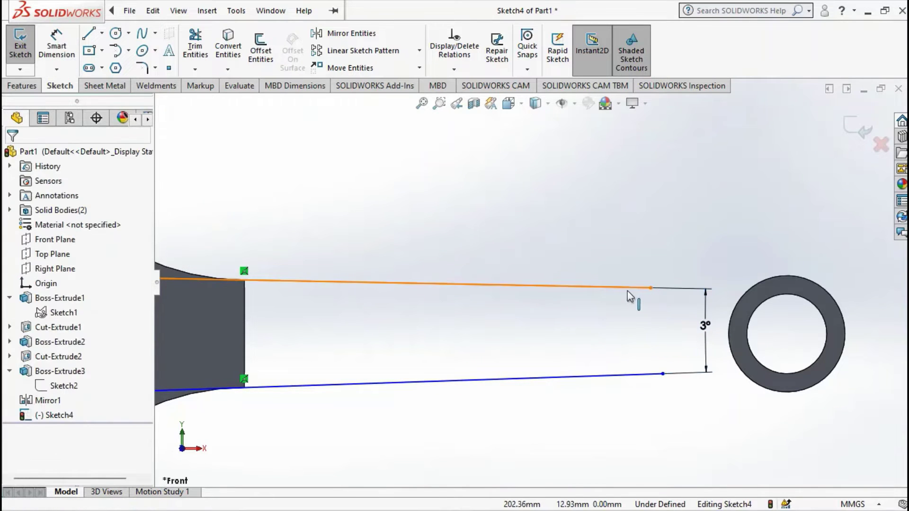
scroll(516, 328, "up", 5)
scroll(481, 295, "down", 3)
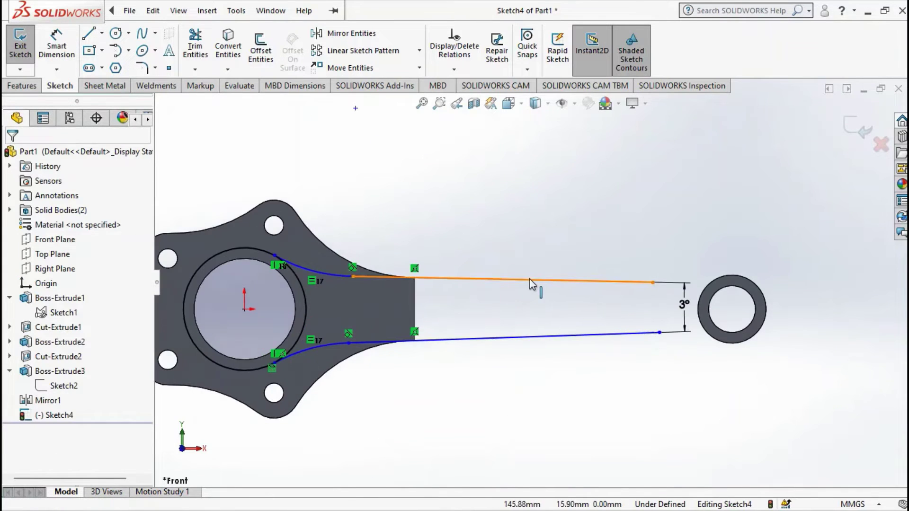
Add an Equal relation between the upper and lower arm lines
left_click(529, 280)
left_click(517, 338, "ctrl")
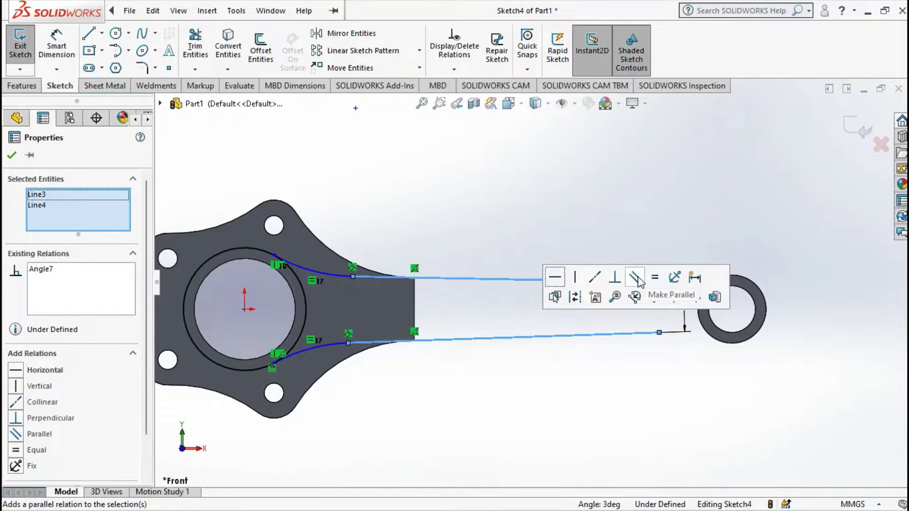
left_click(655, 281)
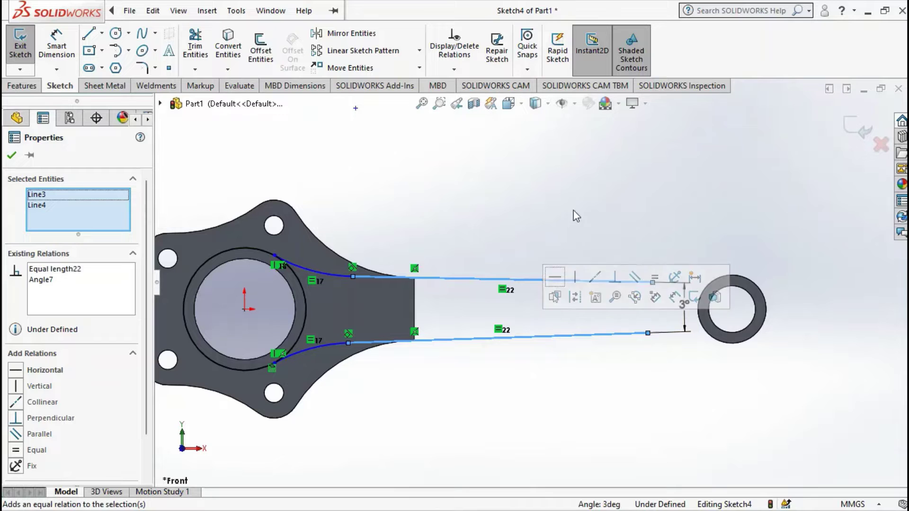
scroll(627, 279, "down", 3)
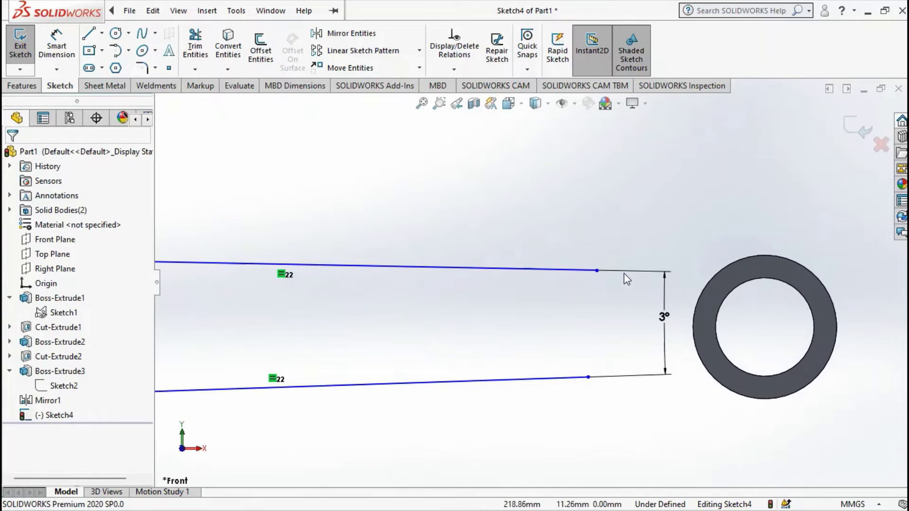
Draw tangent arcs from both arm lines' right ends to the small ring's top and bottom
left_click(121, 55)
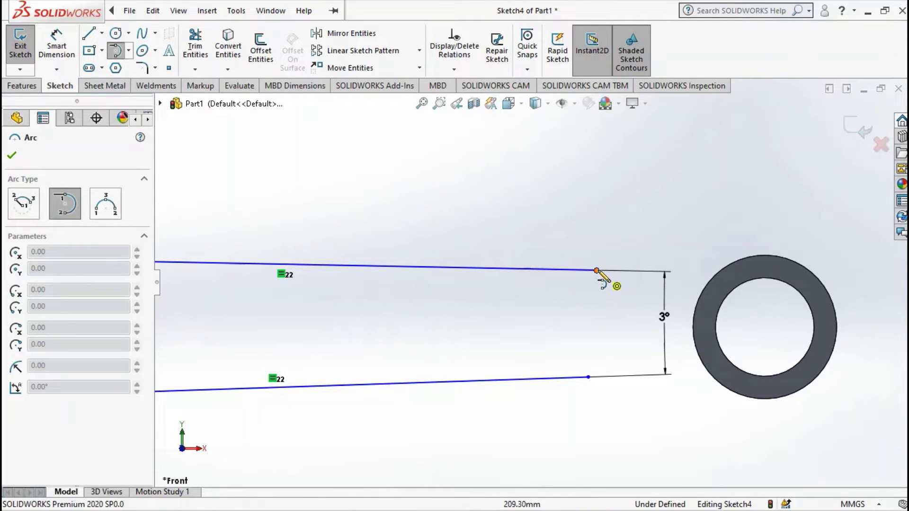
left_click(596, 270)
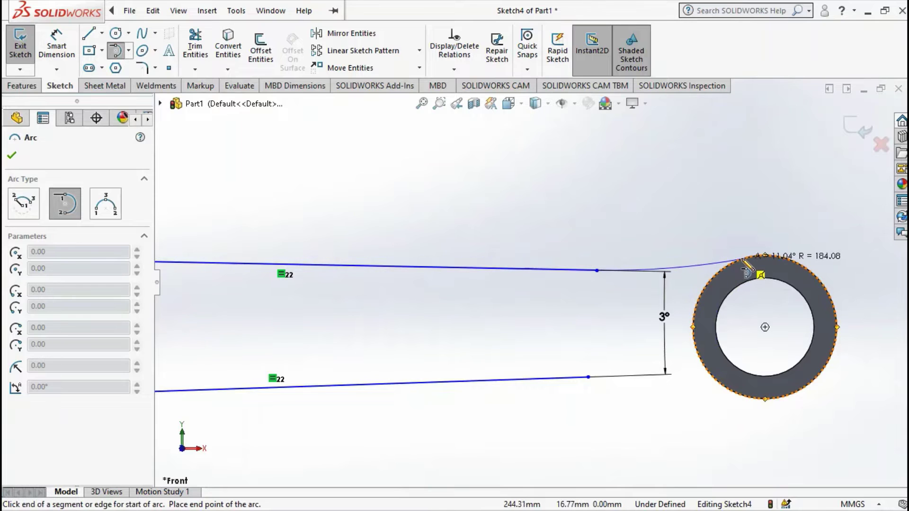
left_click(741, 259)
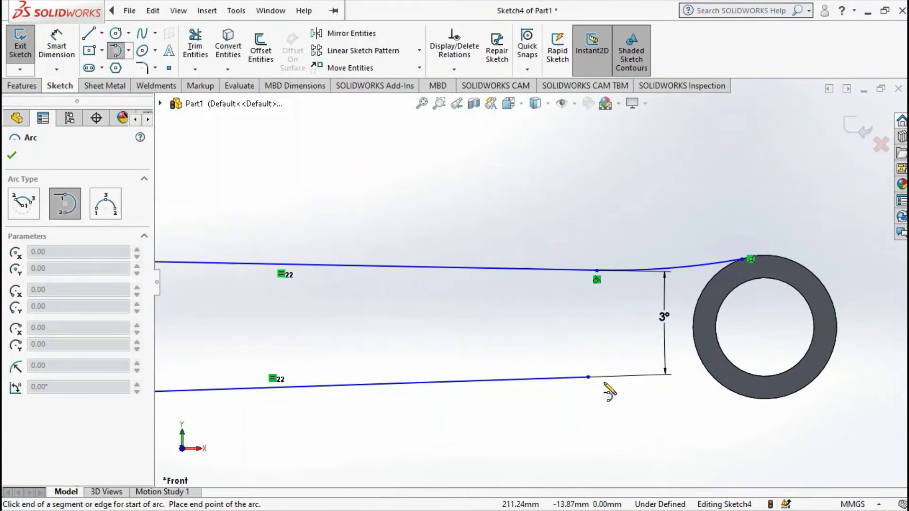
left_click(588, 377)
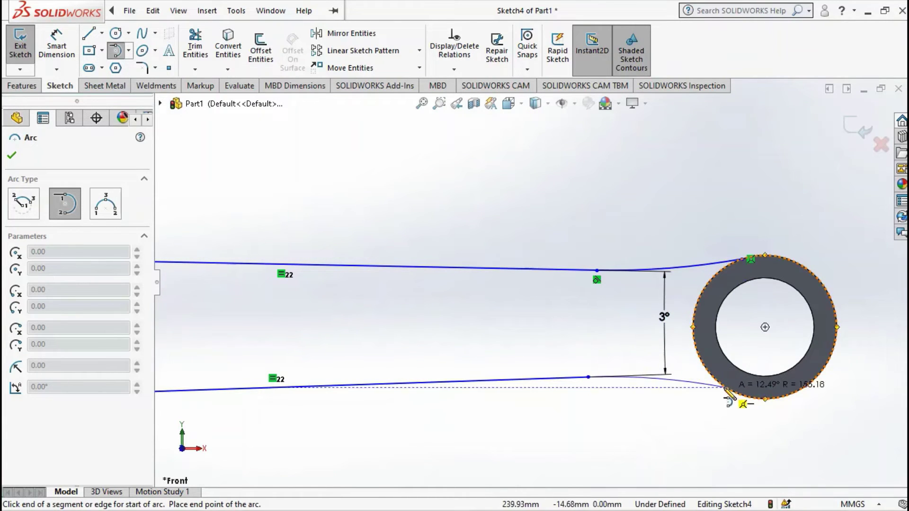
left_click(726, 388)
scroll(602, 308, "up", 4)
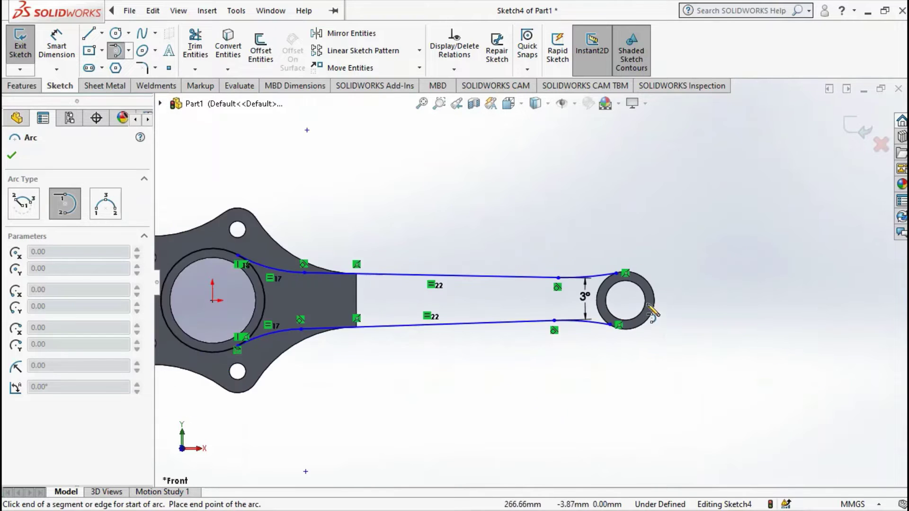
scroll(598, 289, "down", 3)
scroll(568, 284, "down", 3)
Stop drawing arcs and select the 3° angle dimension
key("Escape")
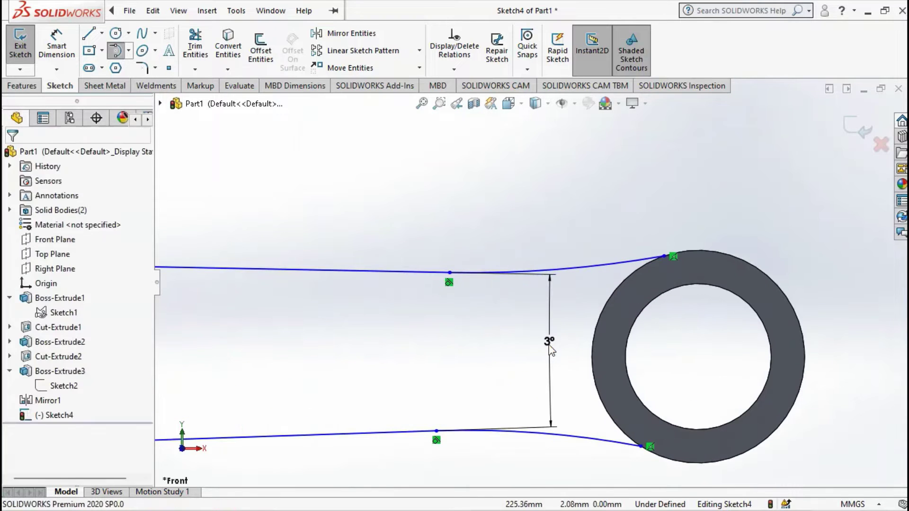
scroll(549, 349, "up", 2)
left_click(317, 345)
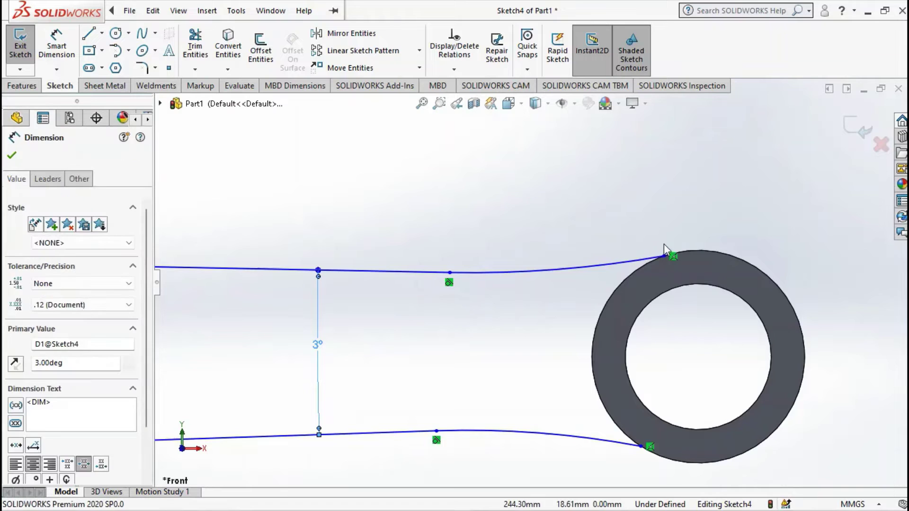
scroll(525, 290, "up", 3)
scroll(525, 293, "down", 1)
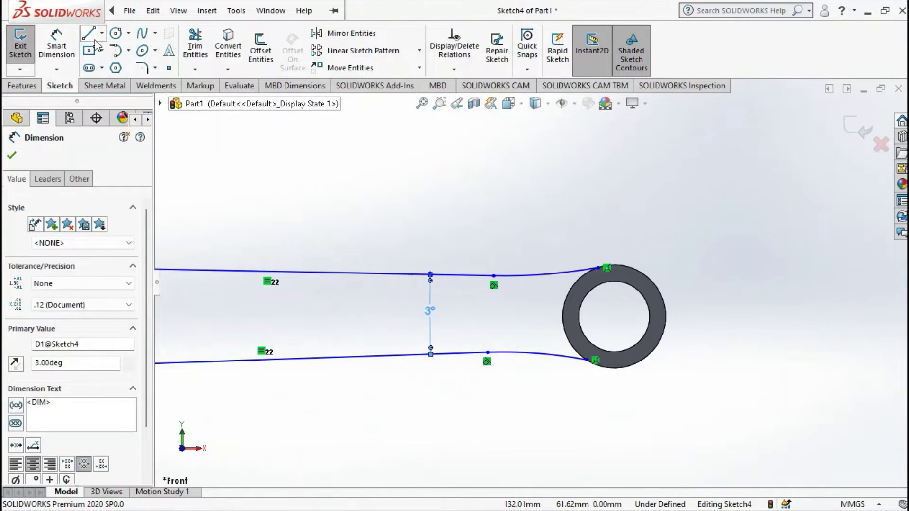
left_click(56, 45)
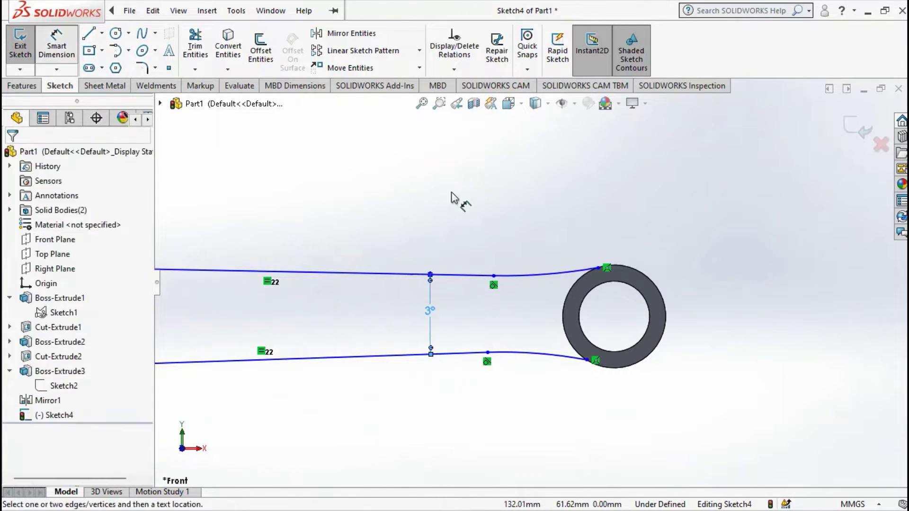
Pick the upper arc for a radius dimension, then cancel it and leave dimensioning
left_click(542, 275)
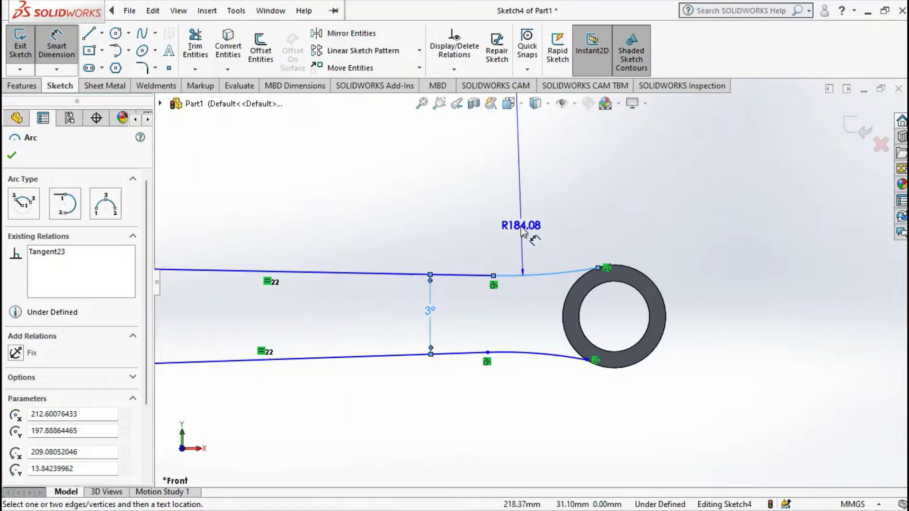
scroll(528, 232, "up", 4)
scroll(528, 232, "down", 2)
scroll(528, 237, "up", 4)
key("Escape")
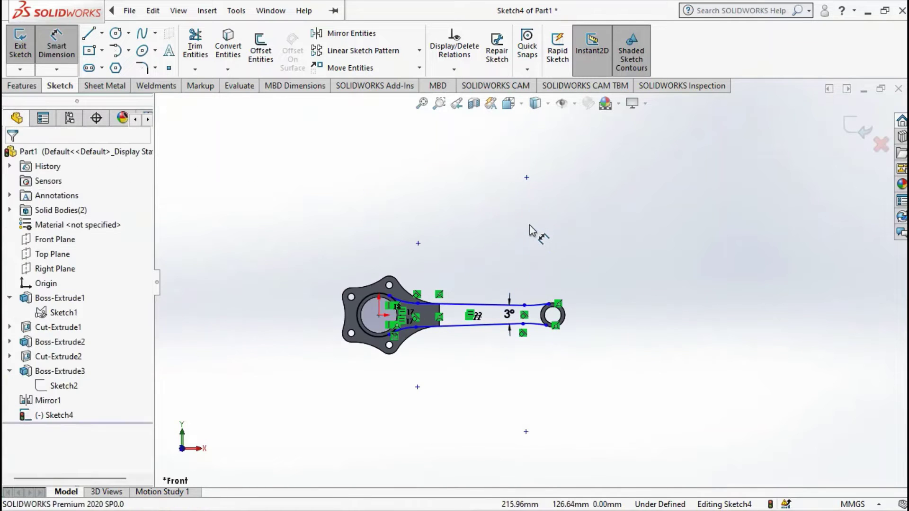
key("Escape")
Drag the upper arc's centre point higher up
left_click(526, 178)
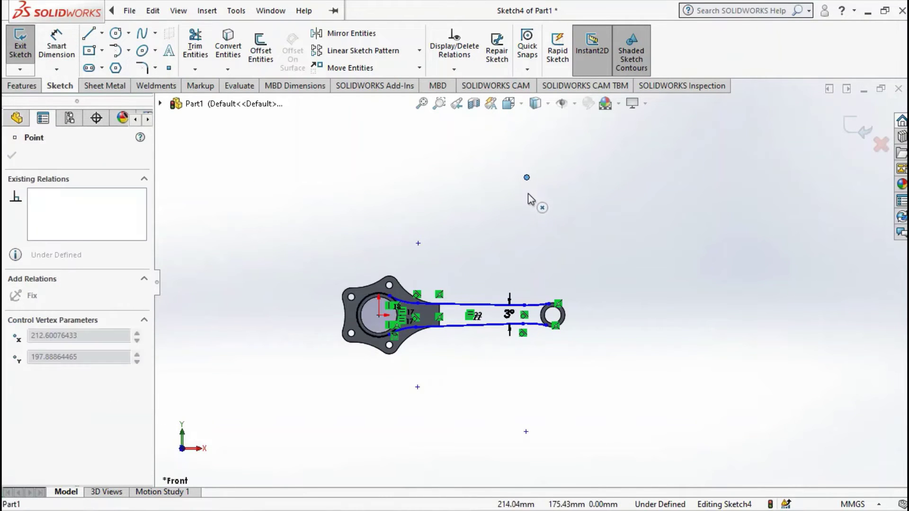
left_click_drag(526, 178, 526, 99)
scroll(521, 237, "up", 3)
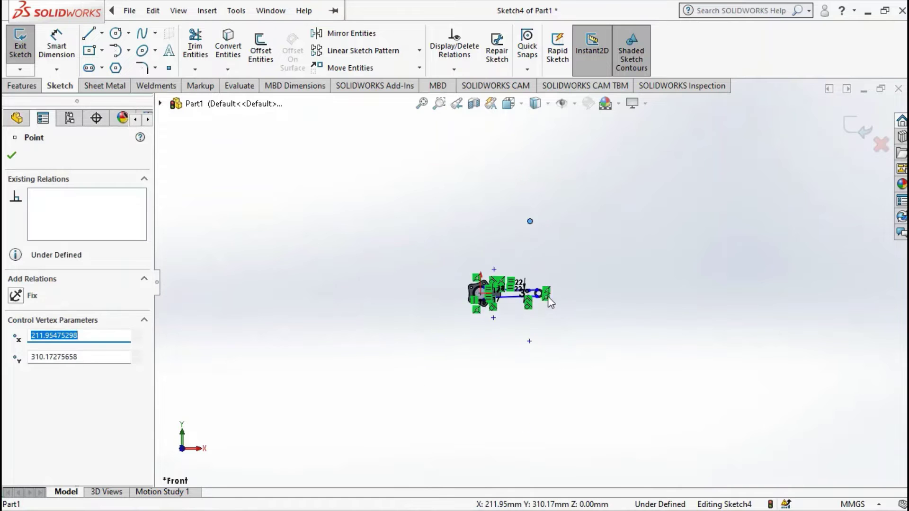
scroll(503, 237, "down", 2)
scroll(503, 237, "down", 5)
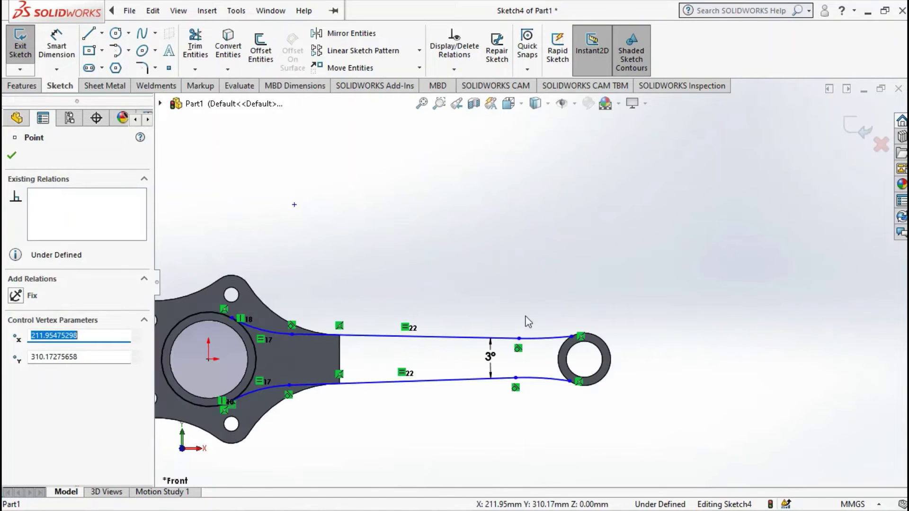
Drag the upper tangent arc to reshape it, then select both arc endpoints at the arm's end
left_click(547, 338)
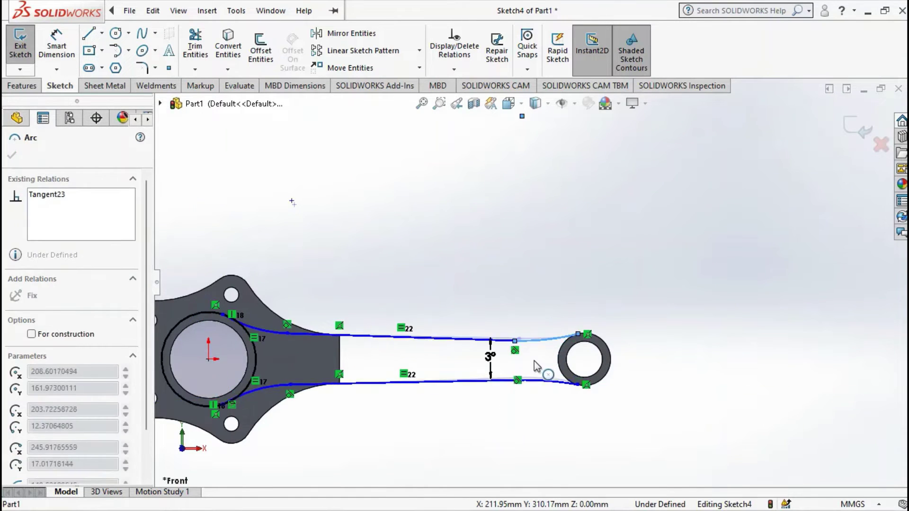
left_click_drag(534, 360, 524, 358)
scroll(538, 356, "up", 2)
scroll(542, 357, "up", 3)
scroll(518, 300, "down", 3)
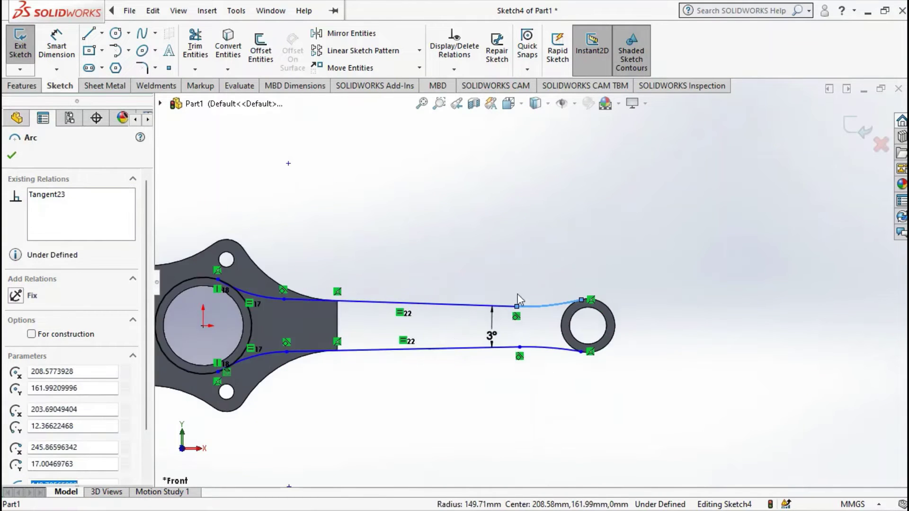
scroll(532, 315, "down", 3)
left_click(519, 264)
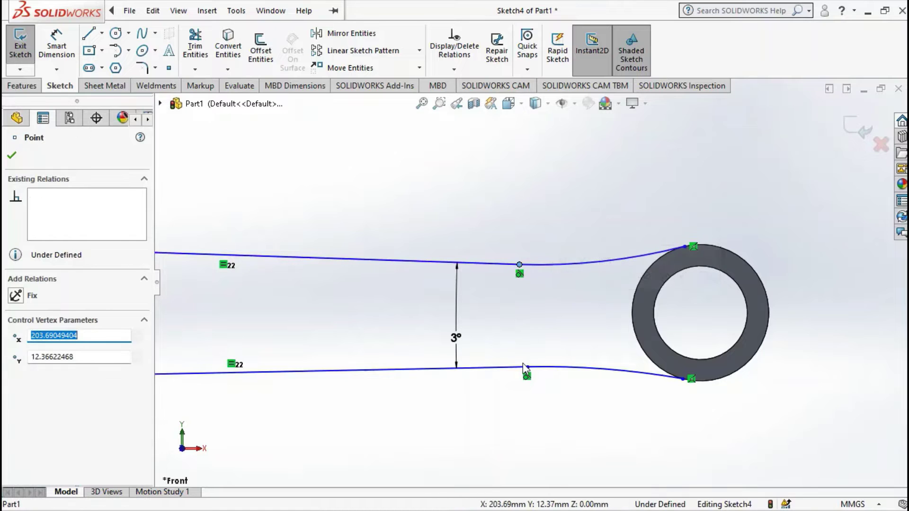
left_click(527, 366, "ctrl")
Make the arc-to-line endpoints vertical and slide the curve start points toward the ring
left_click(586, 310)
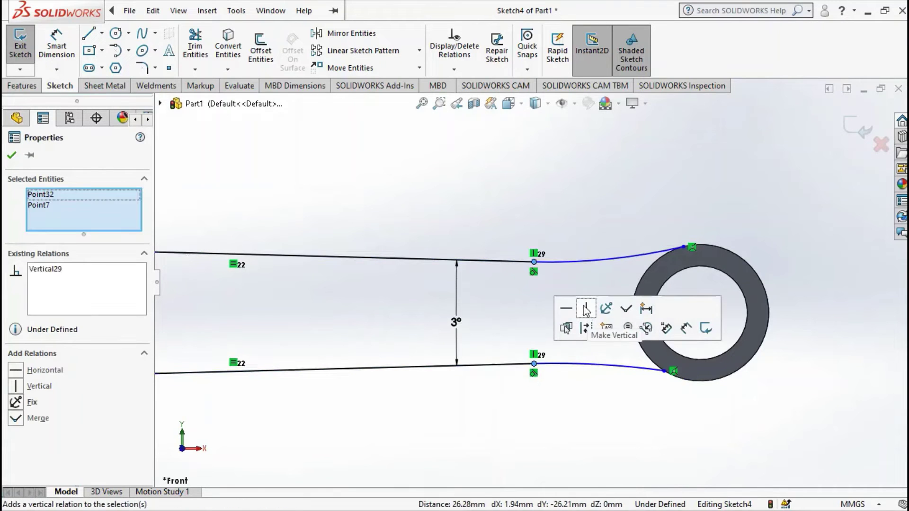
left_click(550, 229)
left_click(534, 263)
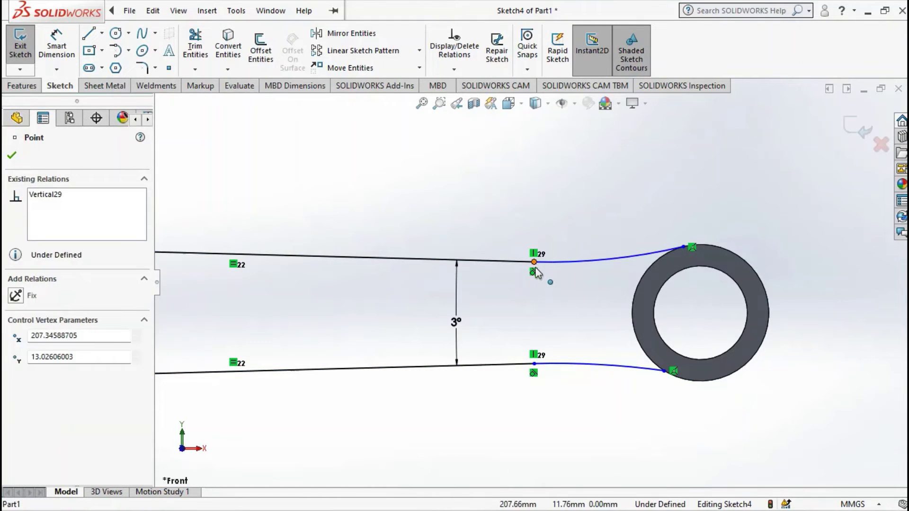
mouse_move(534, 274)
left_mouse_down()
mouse_move(528, 318)
mouse_move(606, 331)
left_mouse_up()
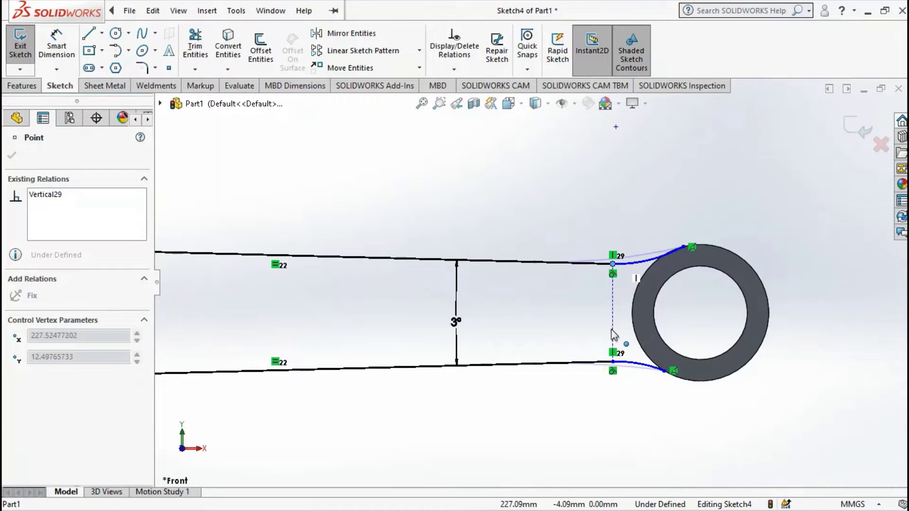
scroll(578, 237, "up", 3)
scroll(578, 238, "down", 3)
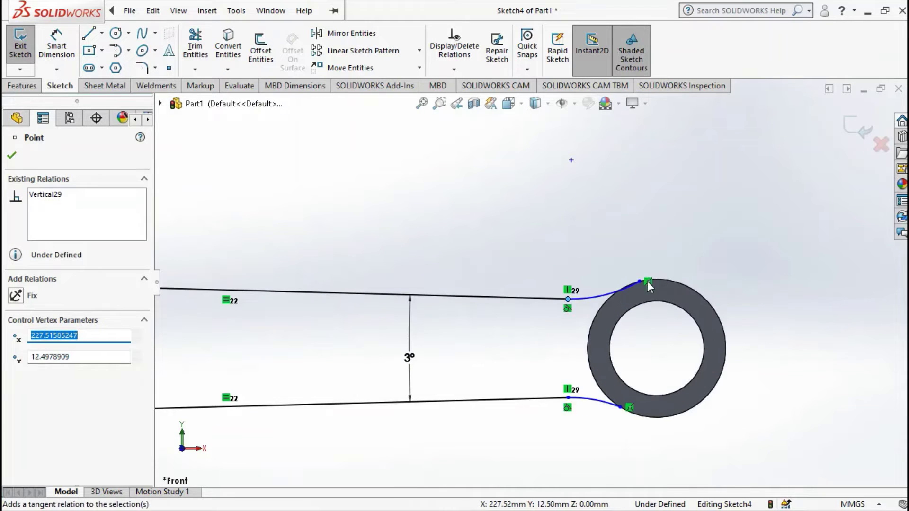
Make the two ring-side arc endpoints vertically aligned
left_click(640, 281)
left_click(621, 407, "ctrl")
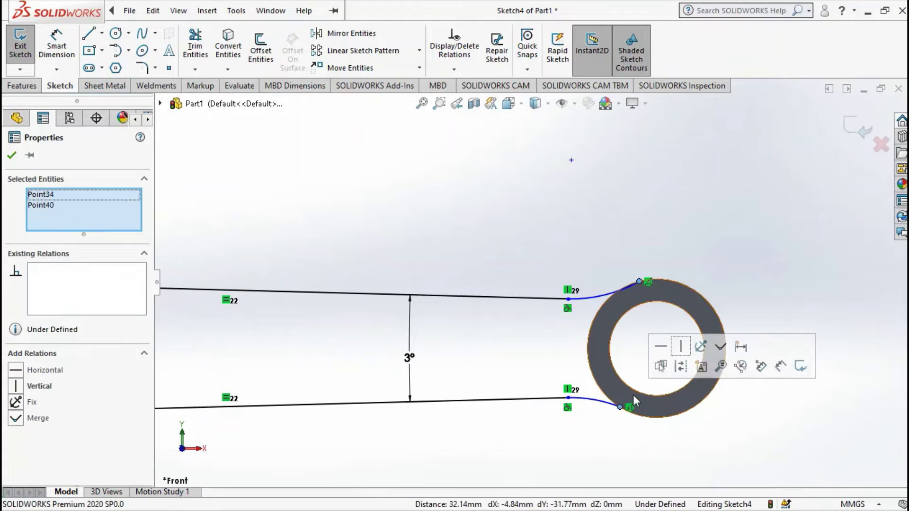
left_click(680, 347)
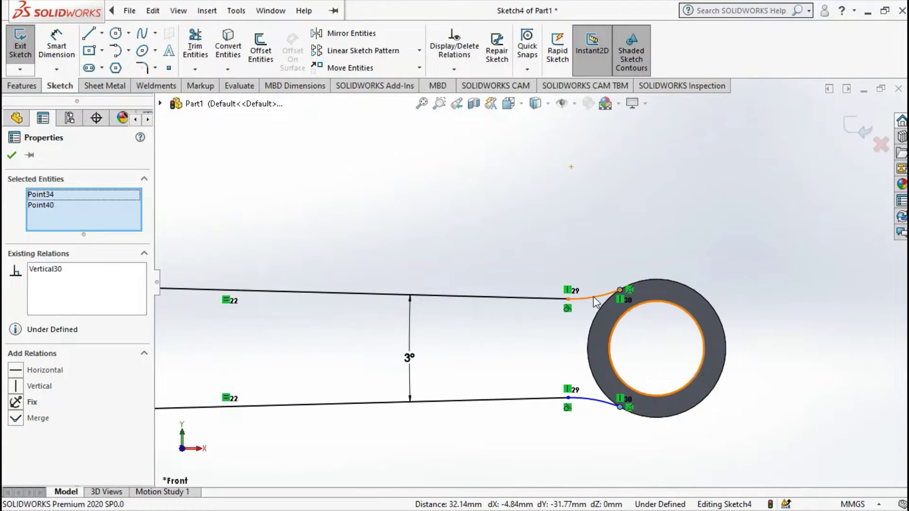
Make the upper and lower connecting arcs equal in size
left_click(606, 305)
left_click(591, 399, "ctrl")
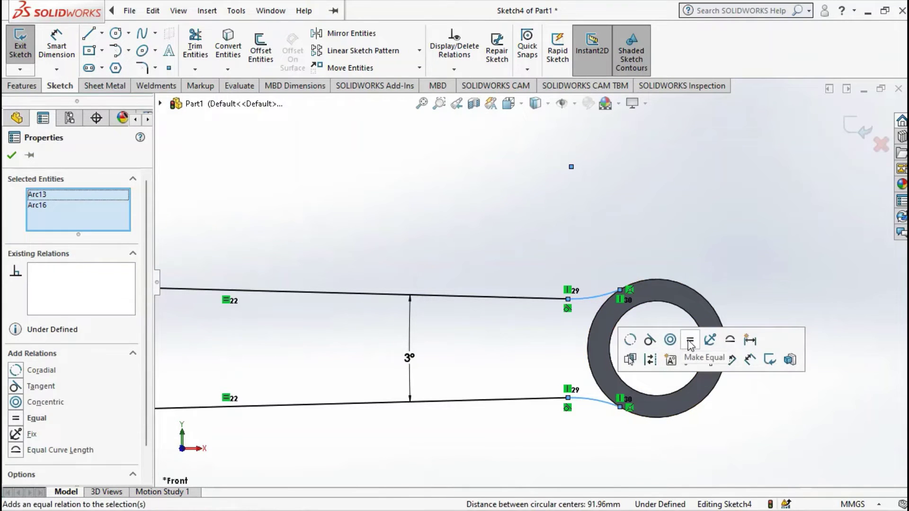
left_click(689, 340)
left_click(531, 232)
scroll(568, 255, "down", 2)
scroll(567, 255, "up", 2)
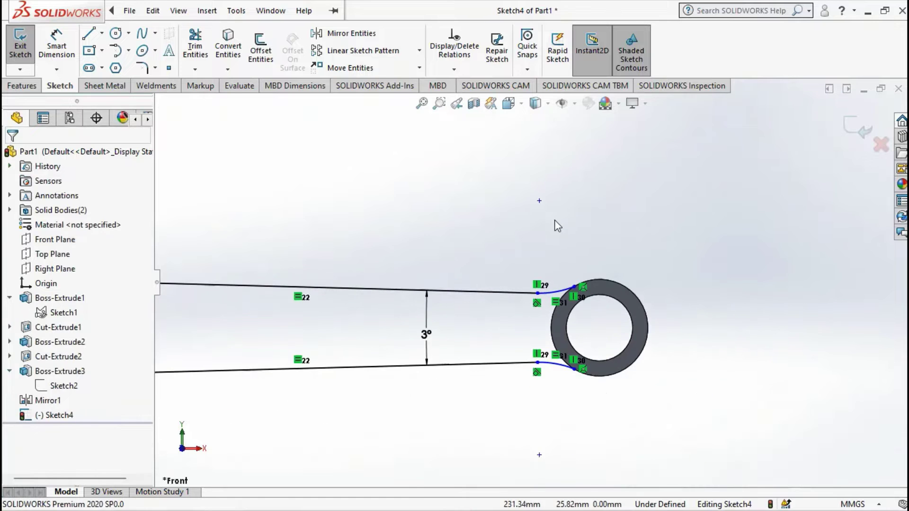
Dimension the upper connecting arc at the small ring with a 35 mm radius
left_click(60, 46)
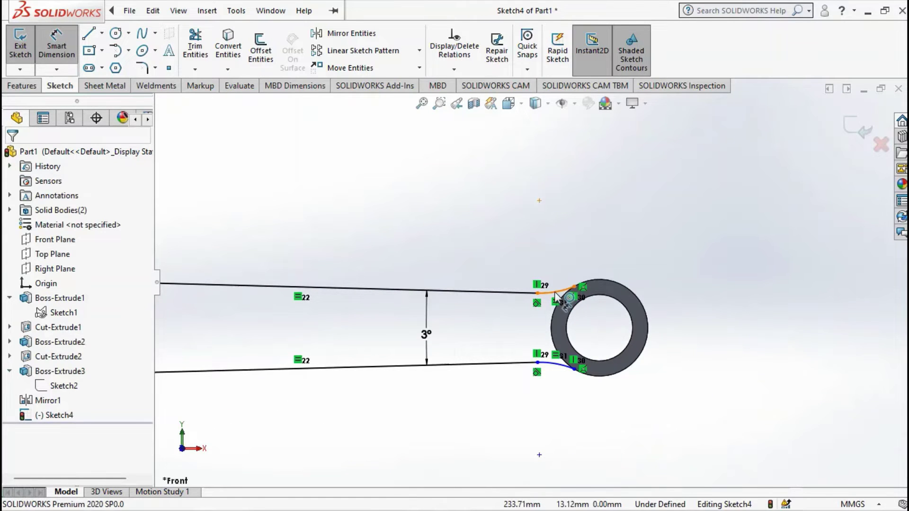
left_click(556, 294)
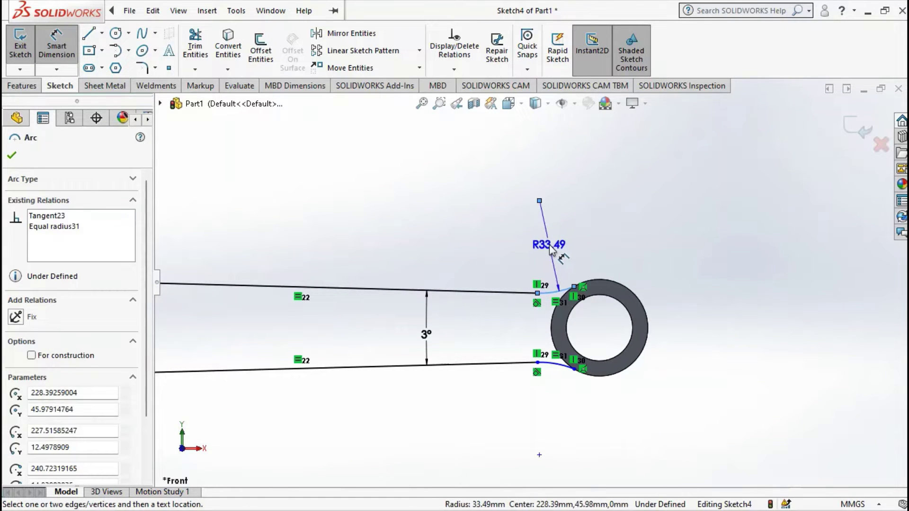
left_click(551, 250)
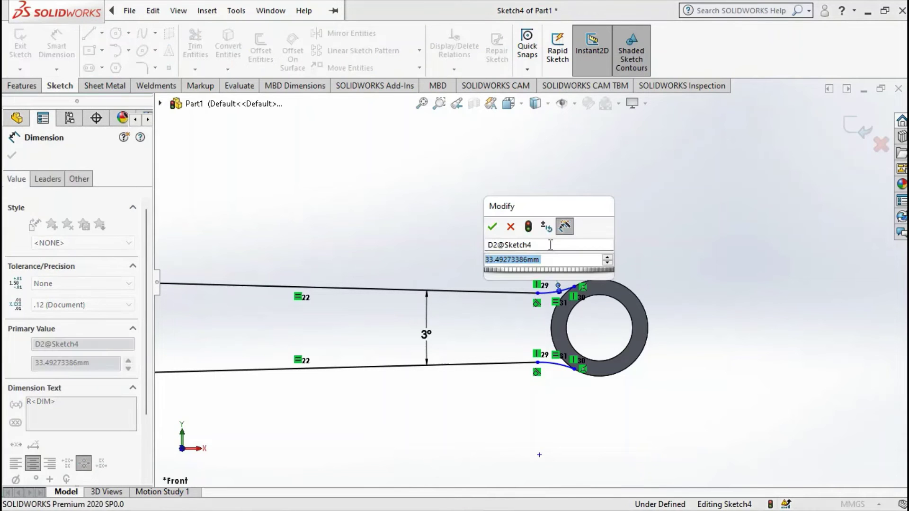
type("35")
key("Return")
scroll(569, 295, "up", 3)
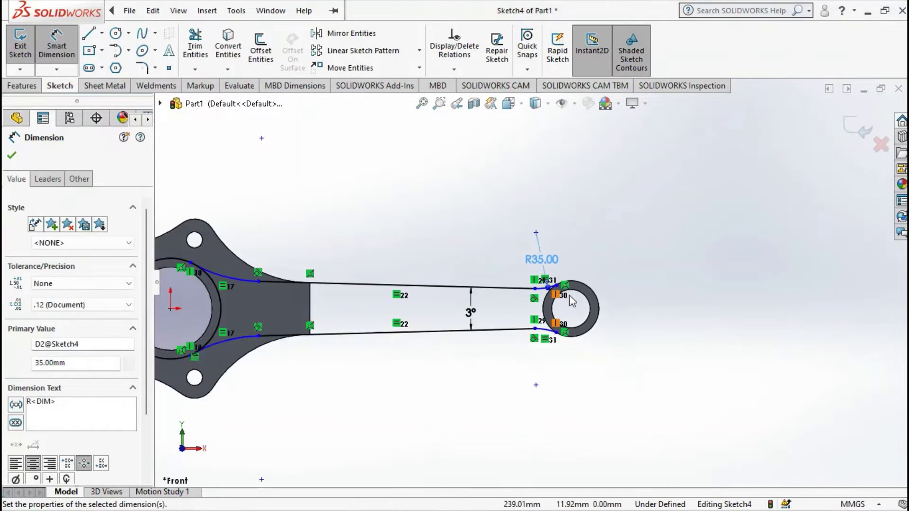
scroll(544, 291, "down", 3)
scroll(522, 288, "down", 2)
key("Escape")
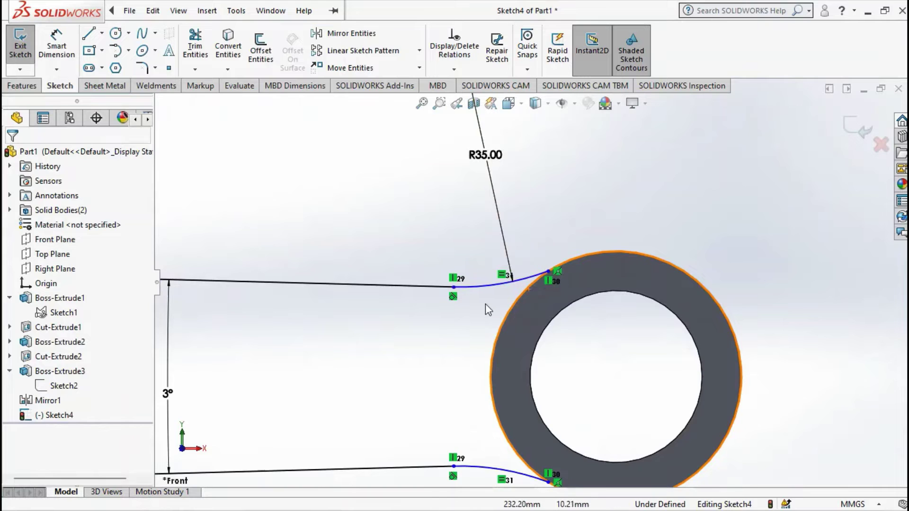
scroll(485, 303, "down", 2)
scroll(475, 308, "up", 3)
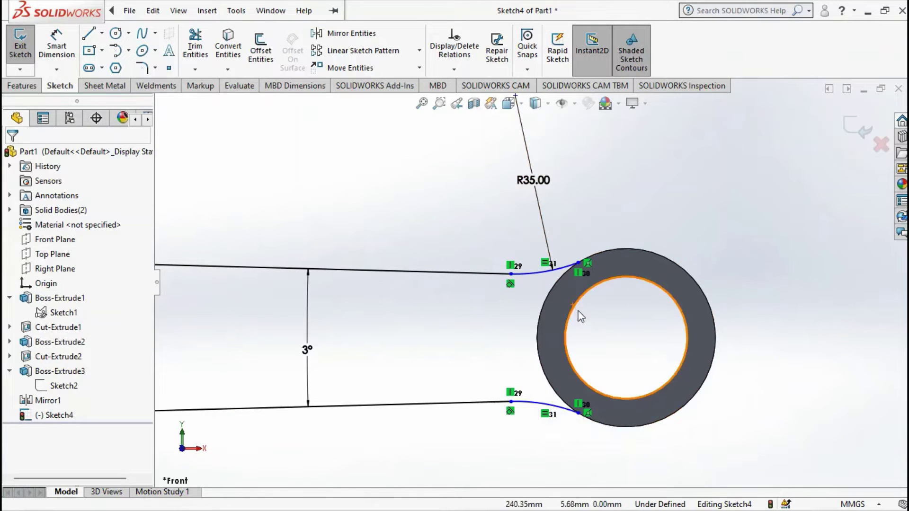
scroll(591, 361, "down", 2)
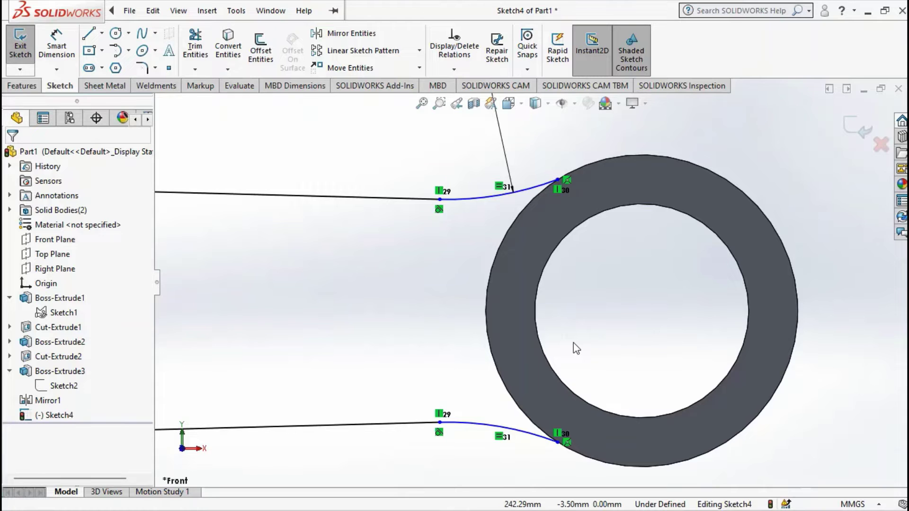
Slide the connecting curve's end leftward along the small ring's edge
scroll(573, 342, "up", 4)
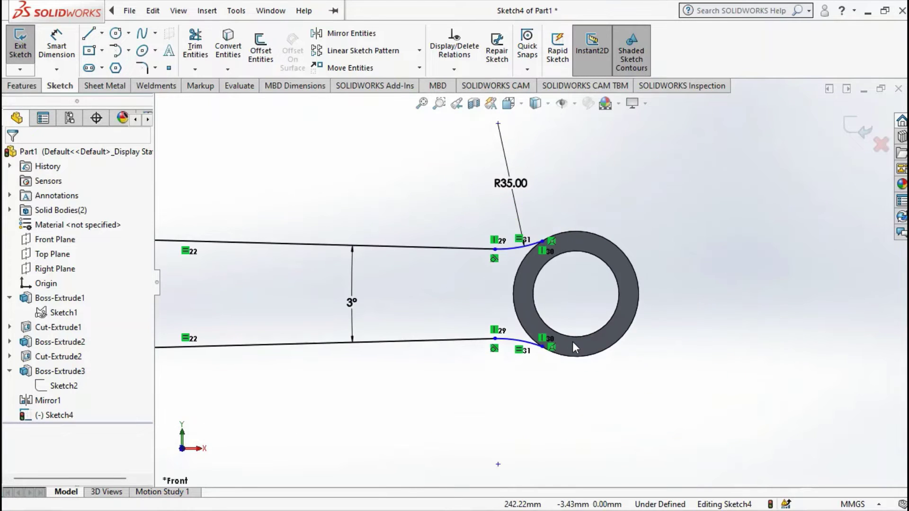
left_click(497, 123)
scroll(552, 243, "down", 4)
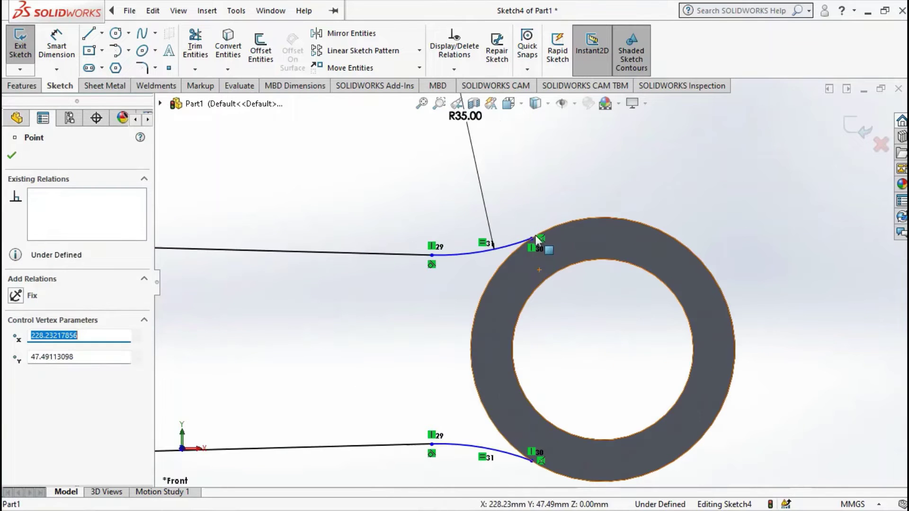
mouse_move(533, 242)
left_mouse_down()
mouse_move(573, 225)
mouse_move(559, 217)
left_mouse_up()
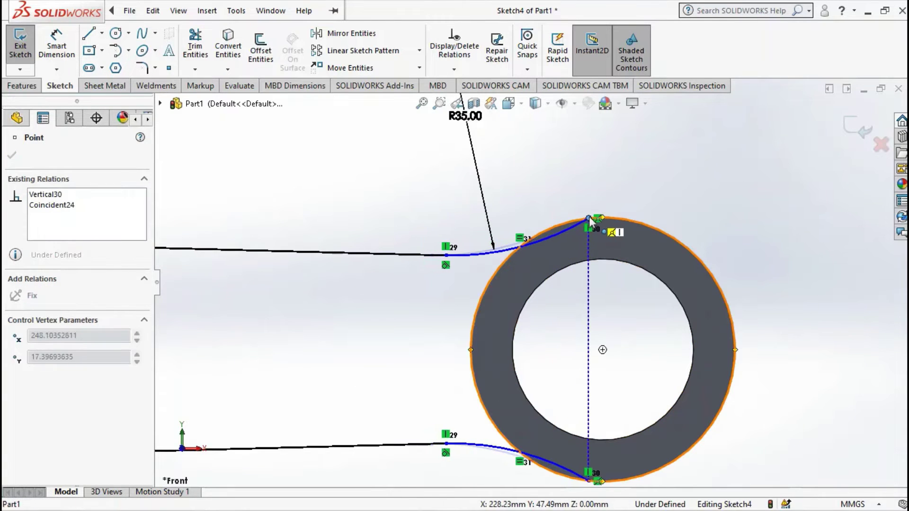
left_click_drag(548, 223, 539, 221)
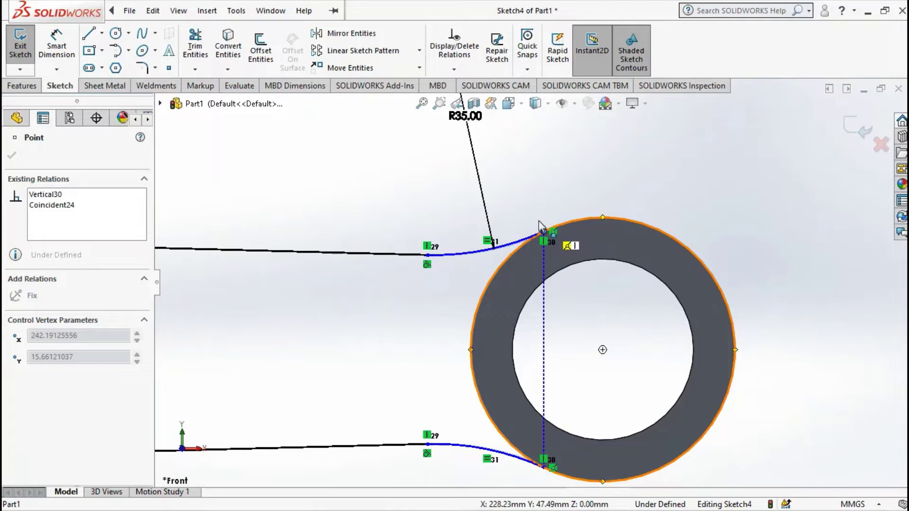
Try a Pierce relation between the ring edge and curve endpoint, dismiss the no-intersection warning, and orbit
left_click(575, 221)
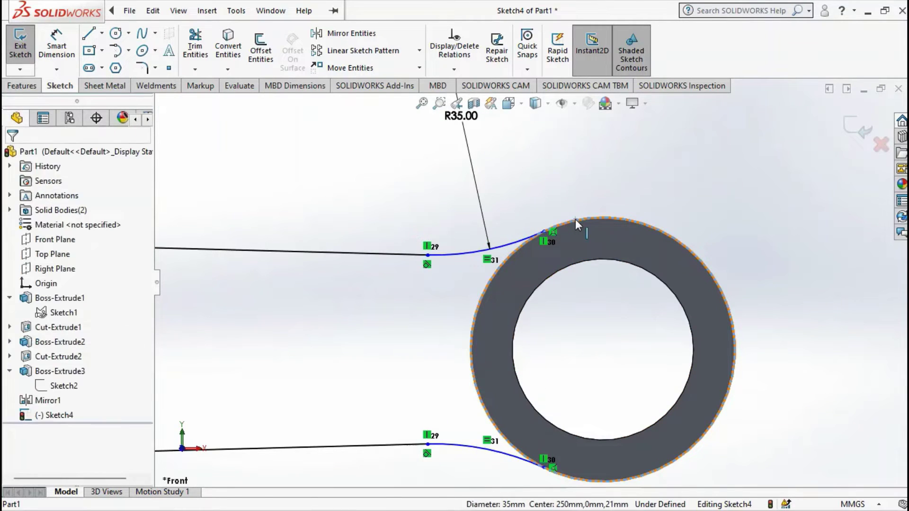
scroll(553, 220, "down", 2)
scroll(572, 229, "down", 2)
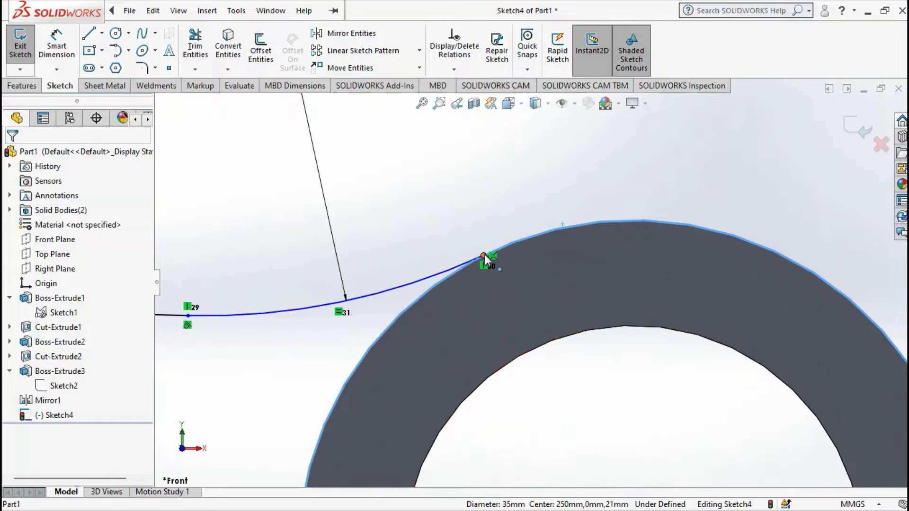
left_click(484, 254, "ctrl")
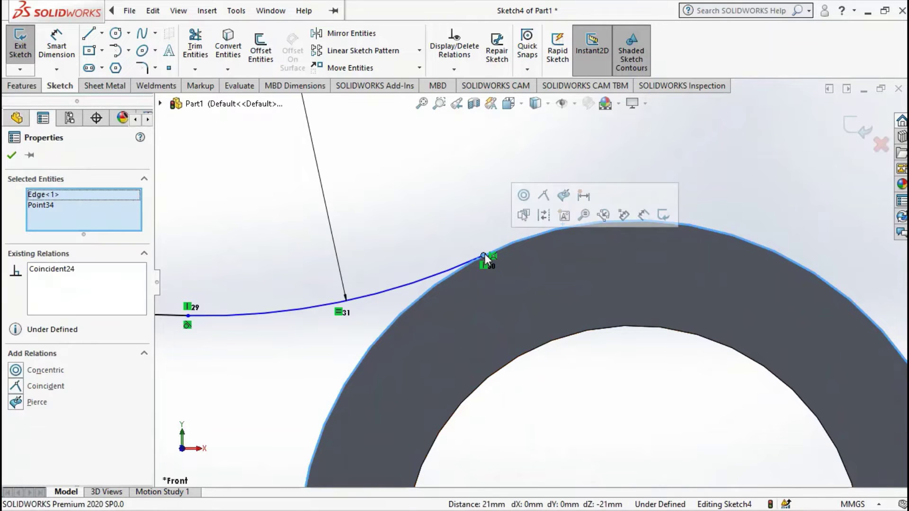
left_click(560, 194)
left_click(535, 259)
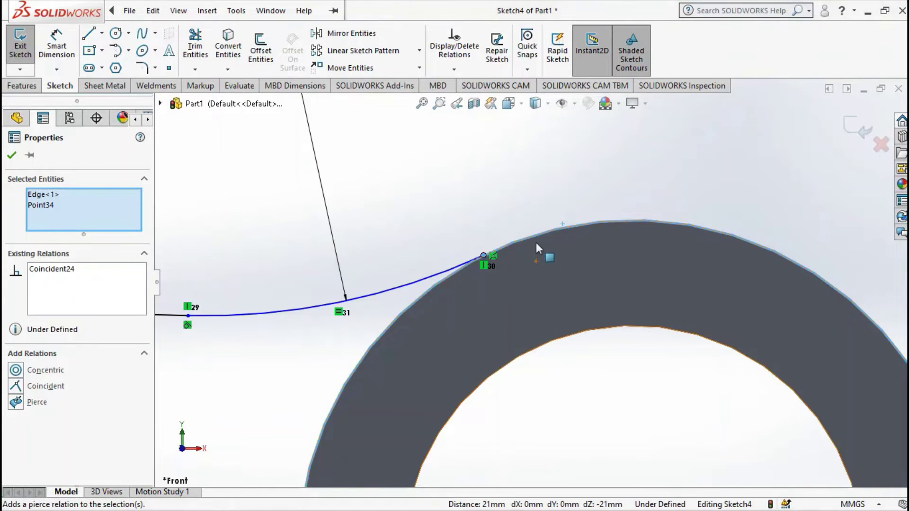
left_click(484, 255, "ctrl")
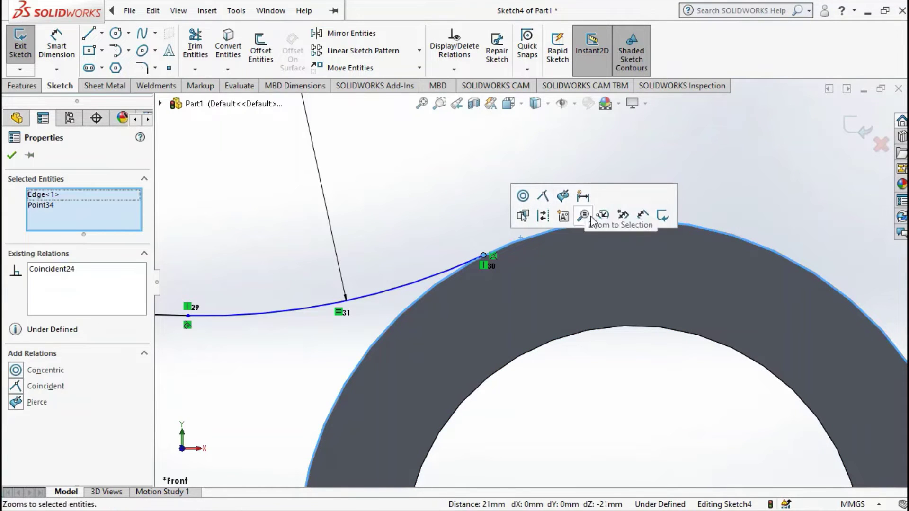
left_click(447, 241)
scroll(490, 313, "up", 4)
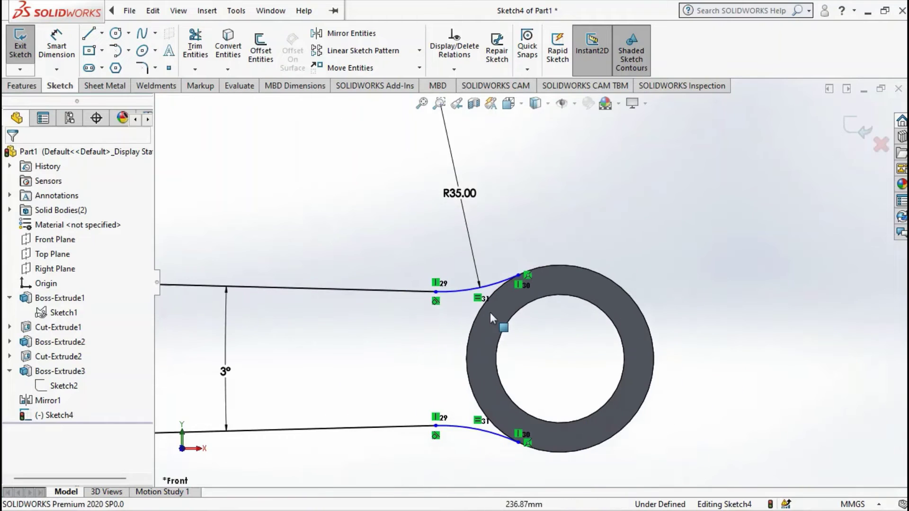
mouse_move(505, 306)
middle_mouse_down()
mouse_move(526, 309)
mouse_move(520, 287)
mouse_move(497, 271)
middle_mouse_up()
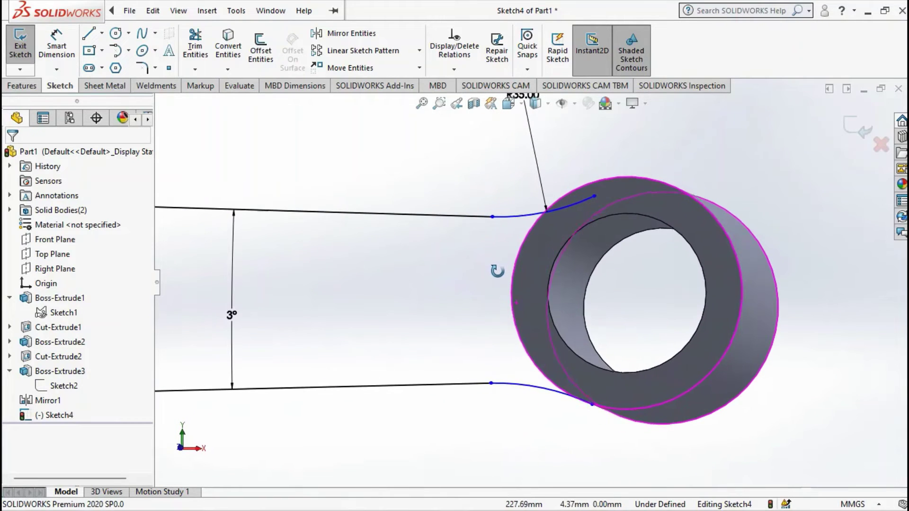
Convert the ring's front circular edge into the sketch and return to the front view
left_click(511, 277)
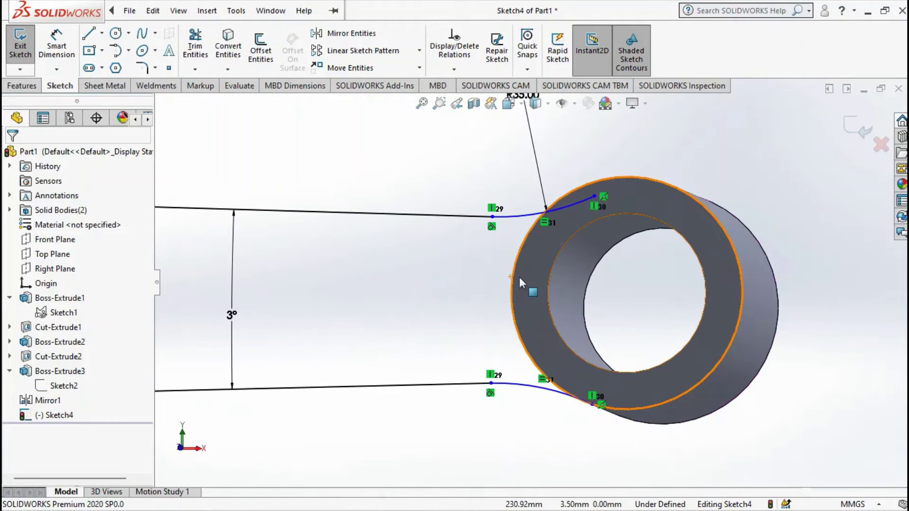
left_click(230, 40)
mouse_move(564, 175)
middle_mouse_down()
mouse_move(589, 240)
mouse_move(573, 229)
middle_mouse_up()
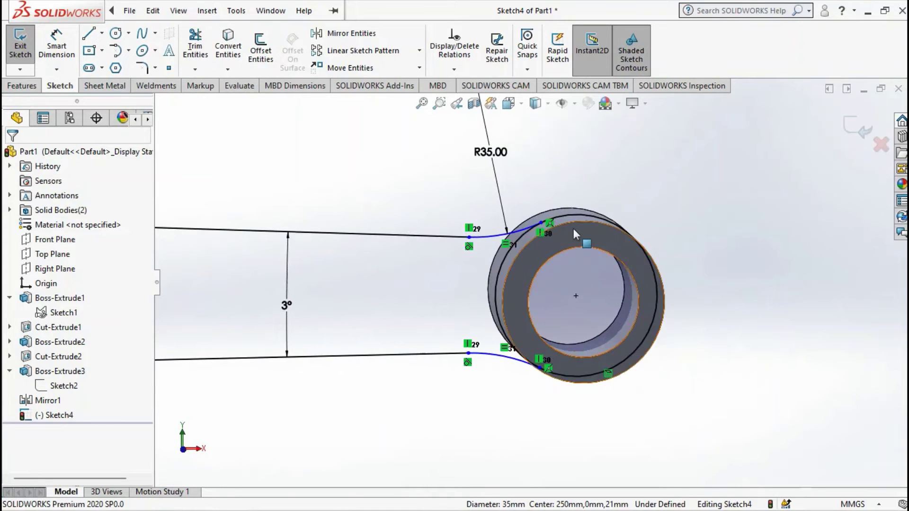
left_click(564, 213)
left_click(541, 223)
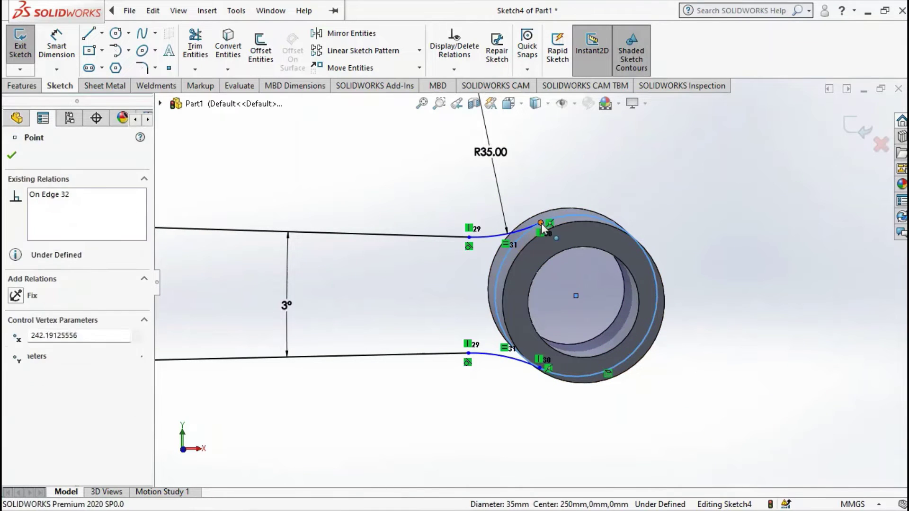
left_click(525, 183)
key("ctrl+8")
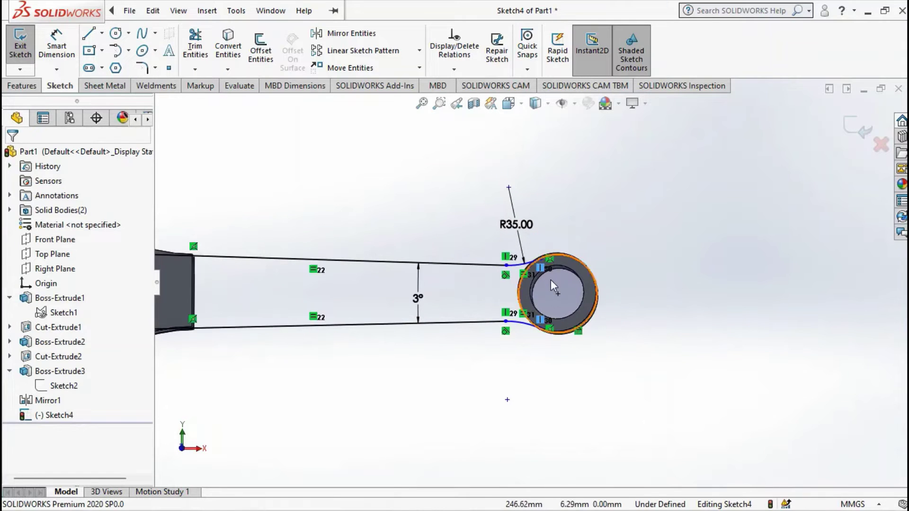
scroll(551, 280, "down", 5)
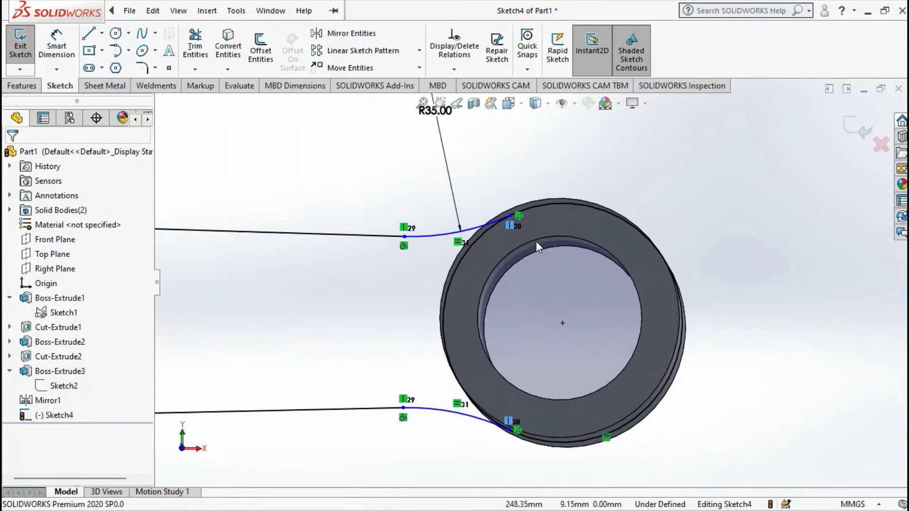
Orbit around the small ring and open Convert Entities for projecting its edge
left_click(467, 255)
left_click(377, 260)
scroll(509, 273, "up", 3)
scroll(507, 268, "down", 2)
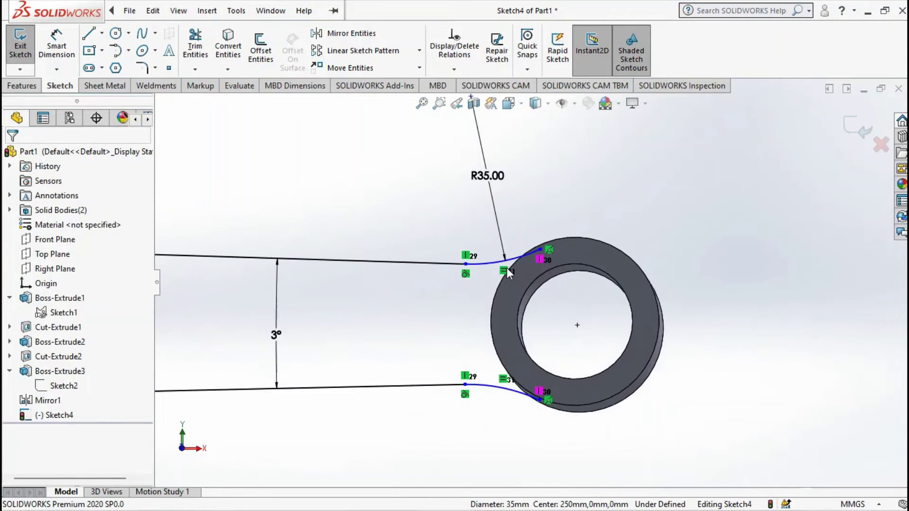
left_click(506, 268)
middle_click_drag(507, 268, 502, 274)
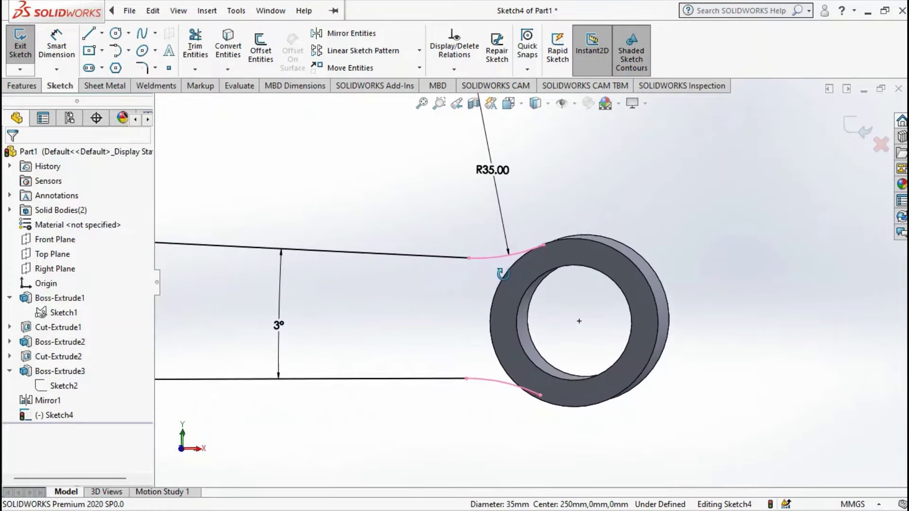
middle_click_drag(502, 273, 507, 275)
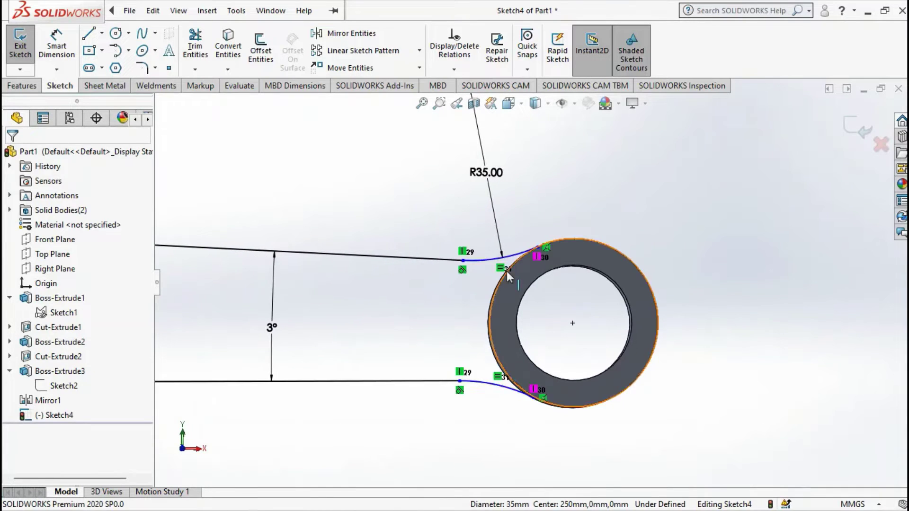
left_click(226, 45)
scroll(580, 259, "down", 5)
middle_click_drag(581, 259, 573, 254)
Project the small ring's edge into Sketch4 with Convert Entities
left_click(559, 209)
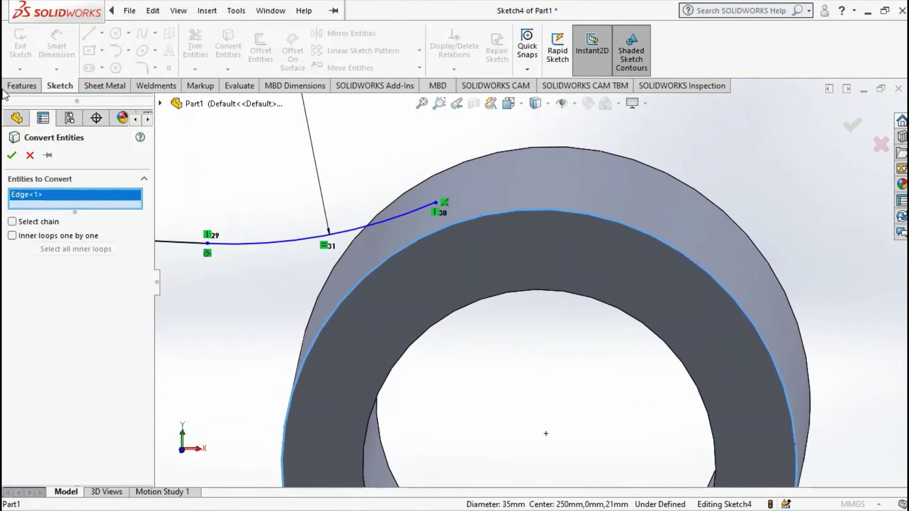
left_click(12, 155)
scroll(549, 269, "up", 5)
middle_click_drag(549, 270, 552, 255)
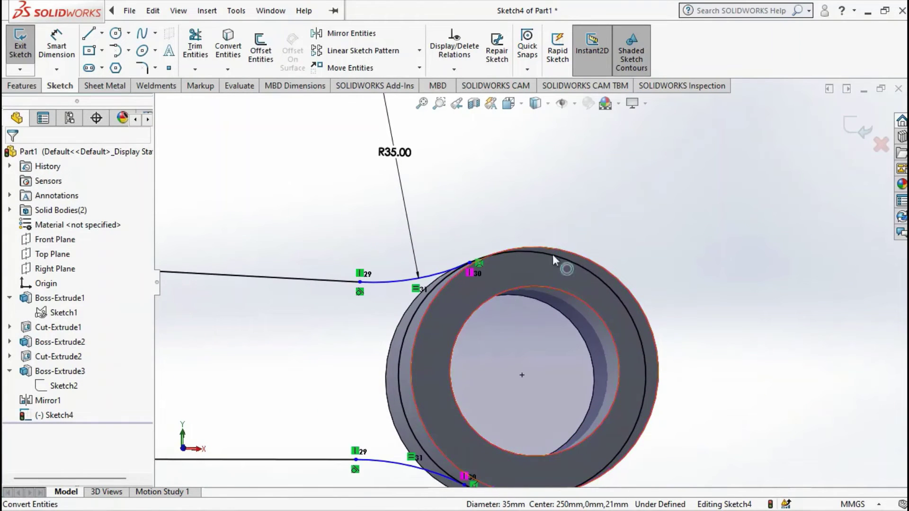
scroll(480, 261, "up", 3)
Fine-tune the spline endpoint's position along the ring and return to the front view
left_click(483, 258)
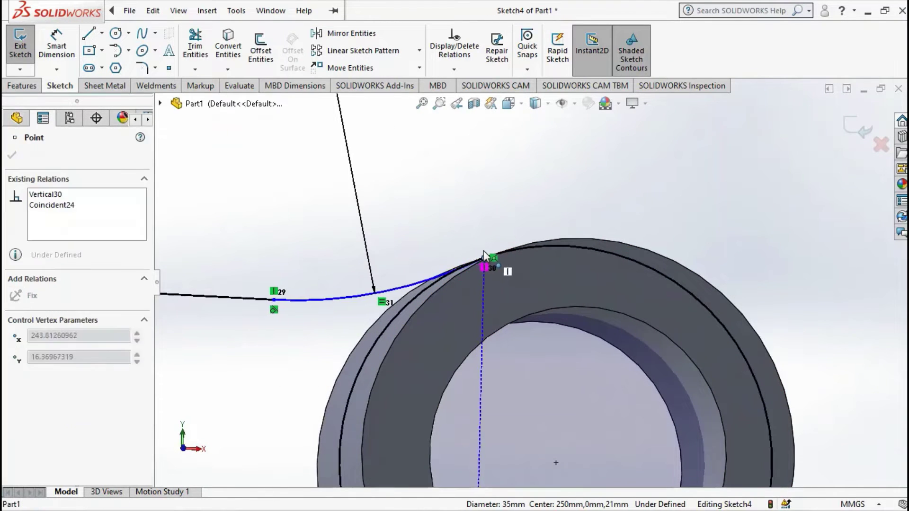
left_click_drag(483, 251, 472, 248)
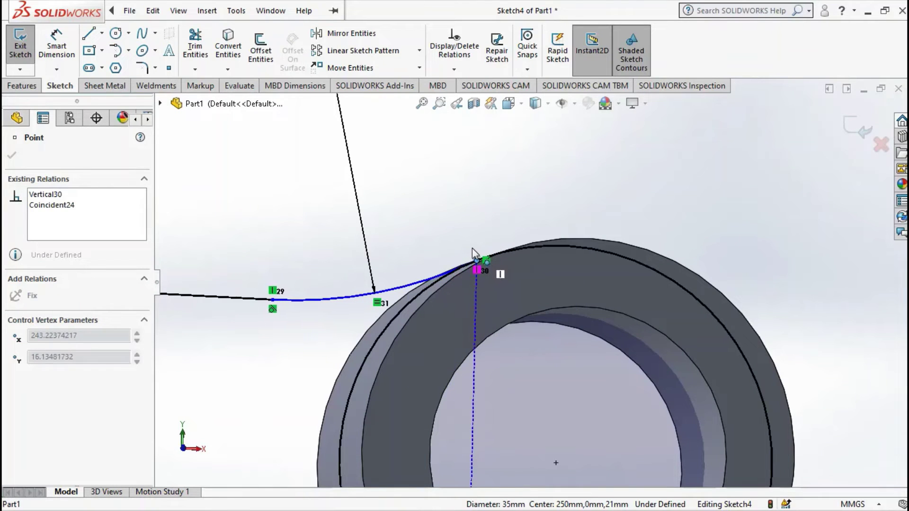
left_click_drag(472, 248, 479, 246)
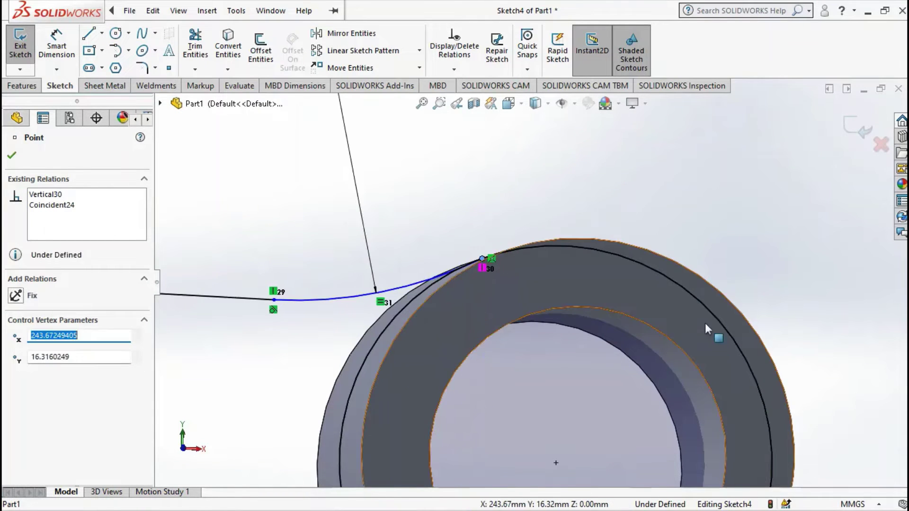
scroll(630, 339, "down", 5)
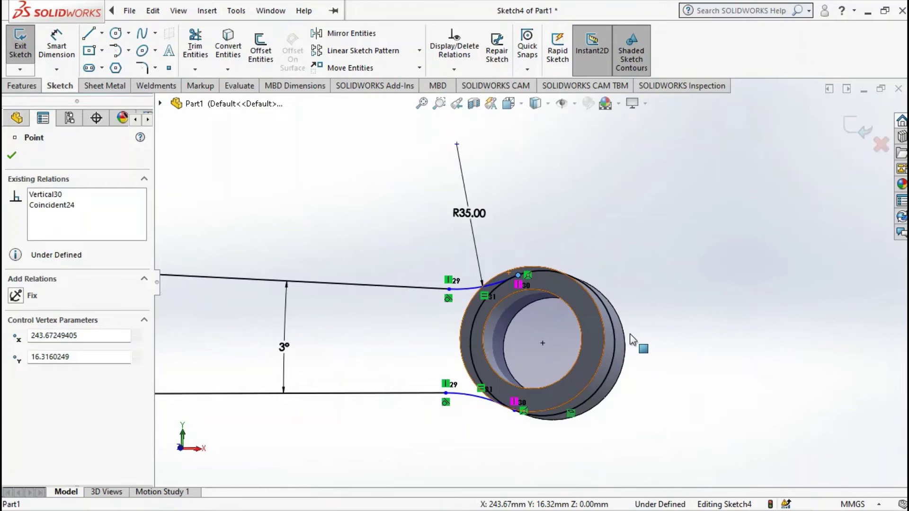
key("ctrl+8")
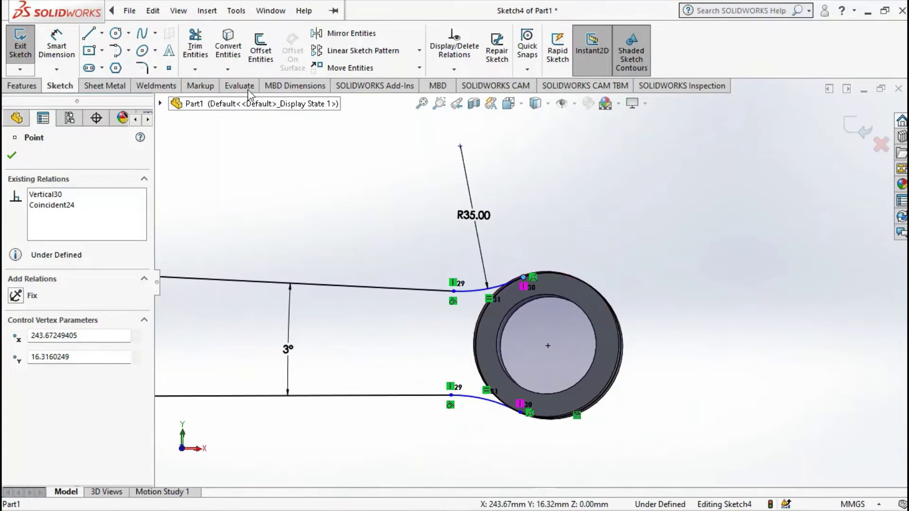
Attempt a Trim sweep near the ring, then orbit and snap back to the front view
left_click(195, 47)
left_click_drag(680, 265, 602, 309)
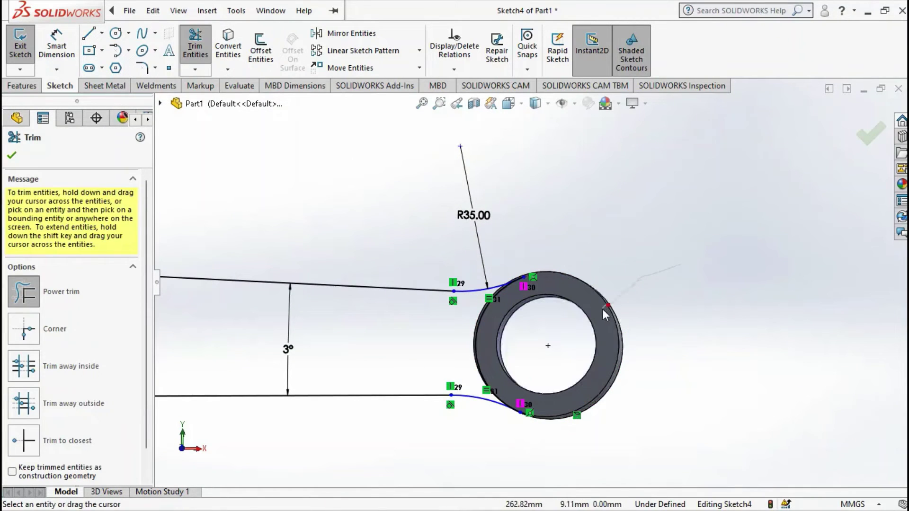
key("Escape")
scroll(569, 293, "up", 3)
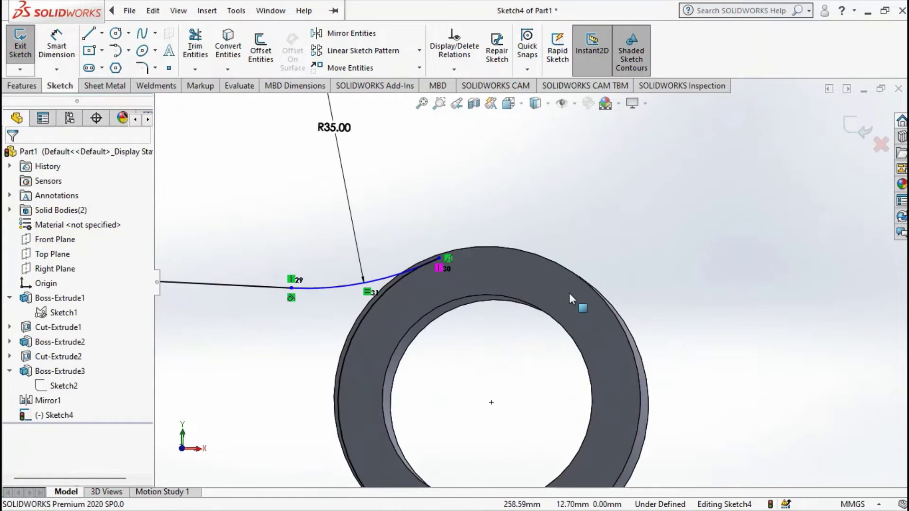
middle_click_drag(450, 296, 513, 278)
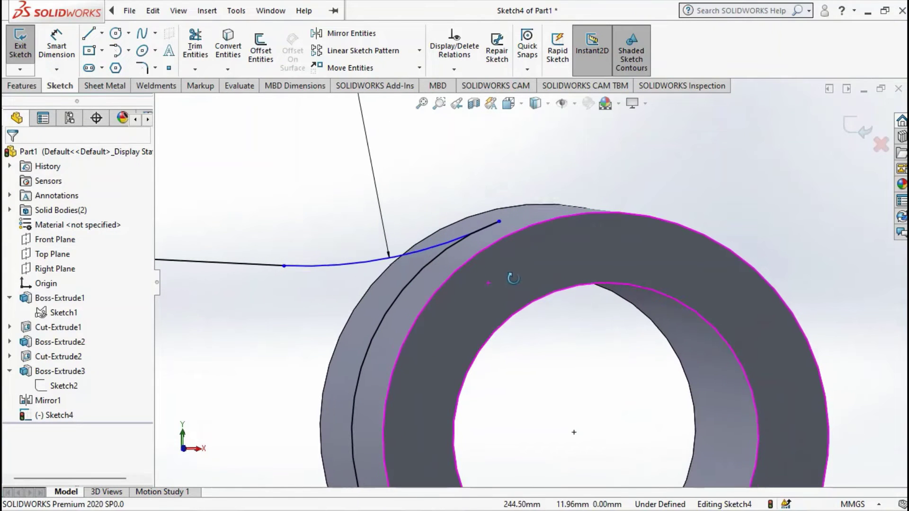
key("ctrl+8")
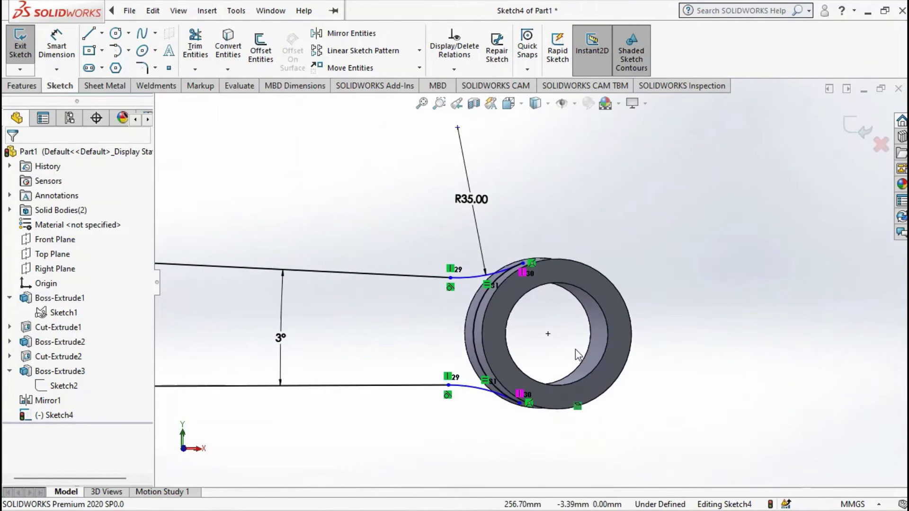
Begin a radius dimension on the upper tangent arc at the large hub
scroll(528, 360, "up", 3)
middle_click_drag(527, 359, 518, 355)
scroll(518, 355, "down", 3)
scroll(489, 331, "up", 3)
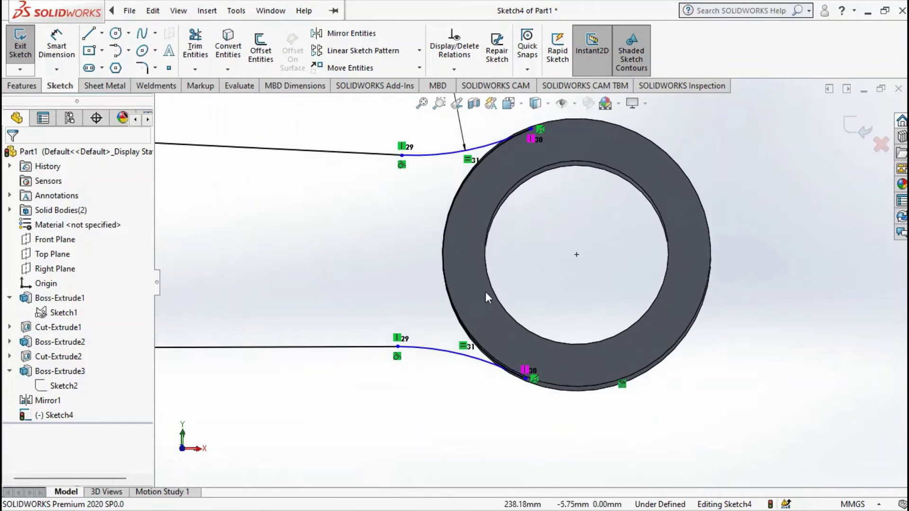
scroll(496, 232, "down", 2)
scroll(496, 232, "down", 2)
scroll(496, 232, "down", 2)
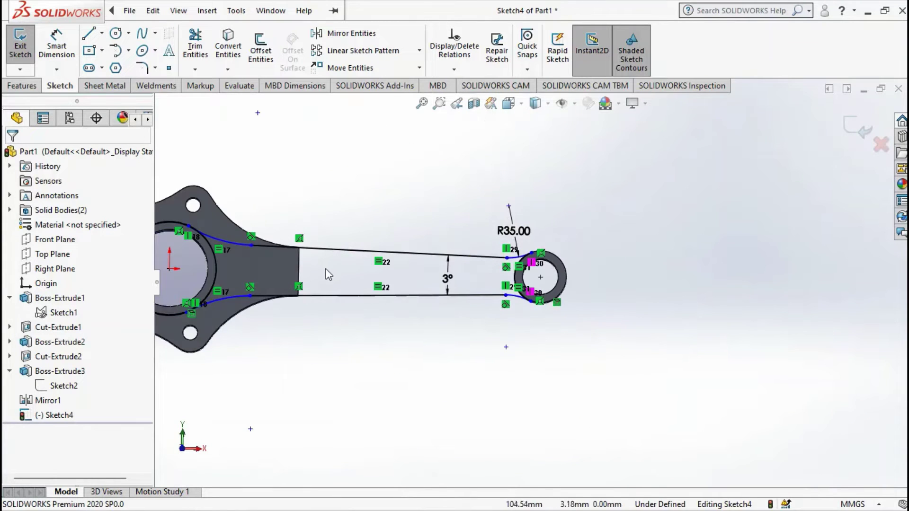
scroll(521, 282, "down", 2)
scroll(521, 282, "up", 4)
scroll(521, 282, "up", 2)
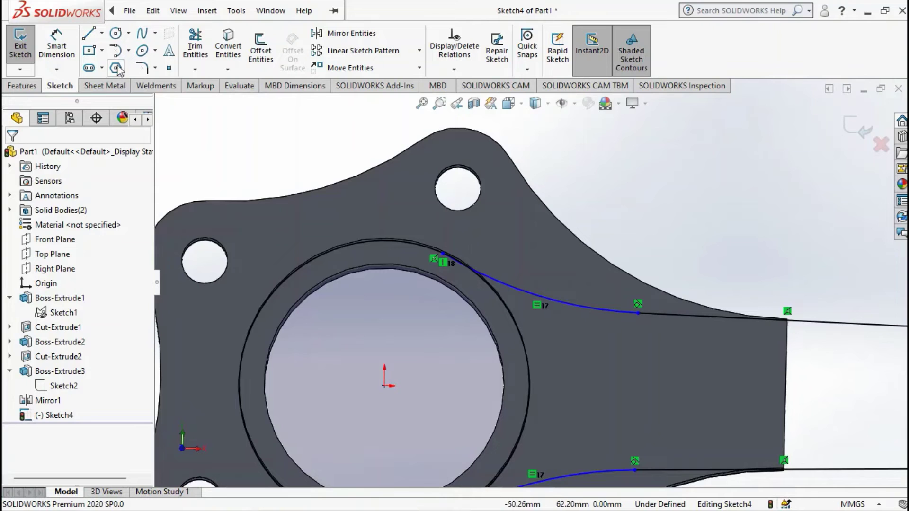
left_click(57, 46)
left_click(574, 305)
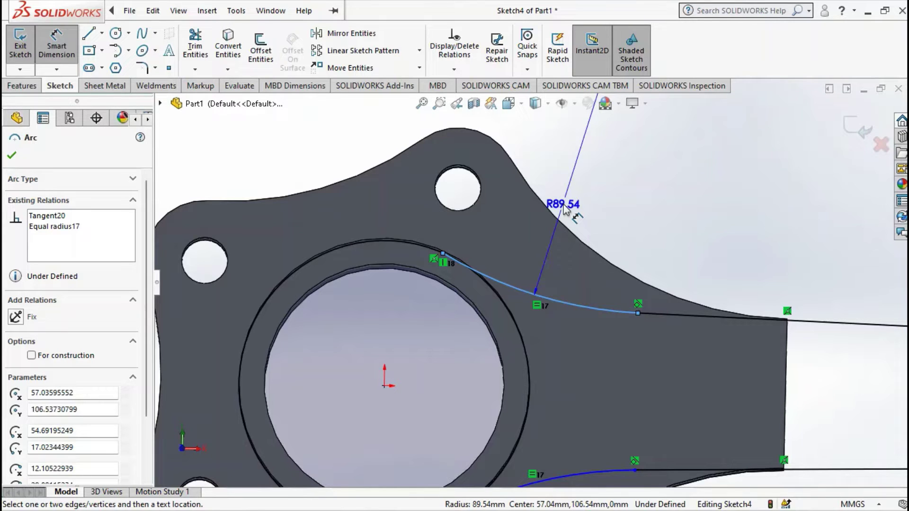
Place the big-end arc's radius dimension and set it to 83 mm
left_click(564, 209)
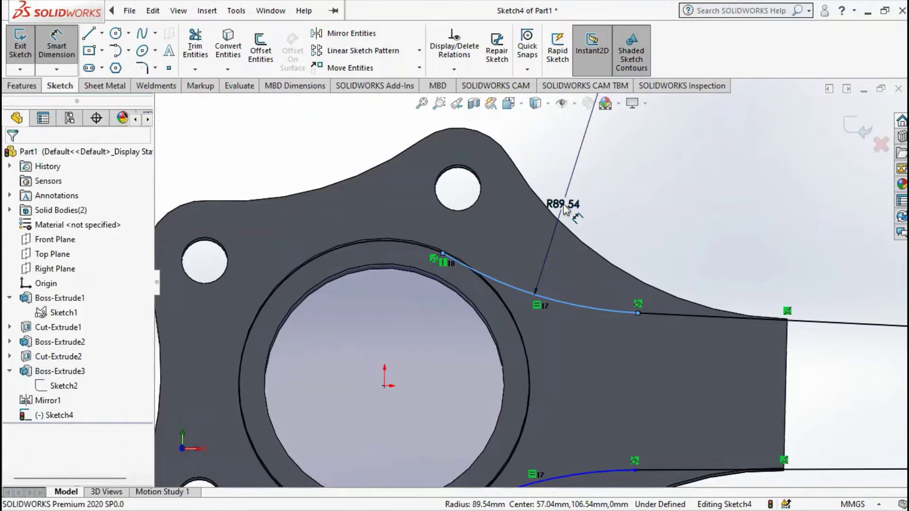
type("83")
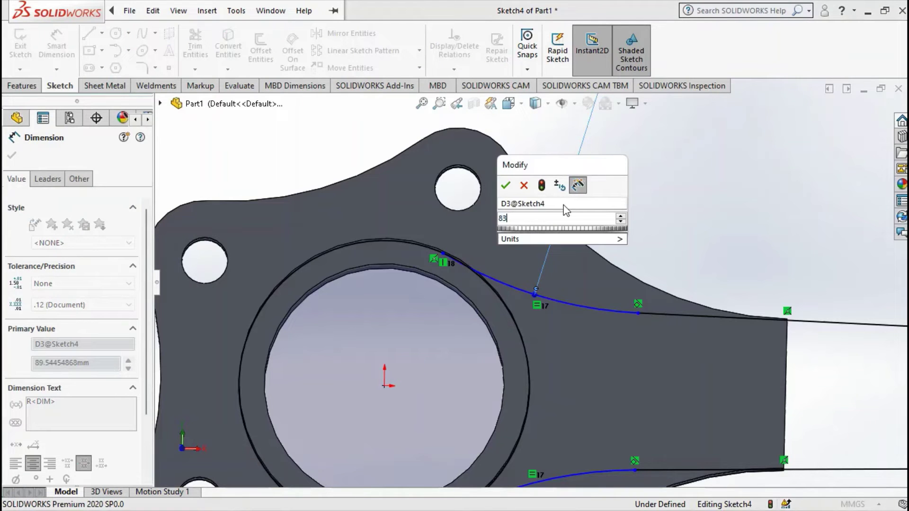
type(".9")
key("Return")
scroll(531, 282, "up", 5)
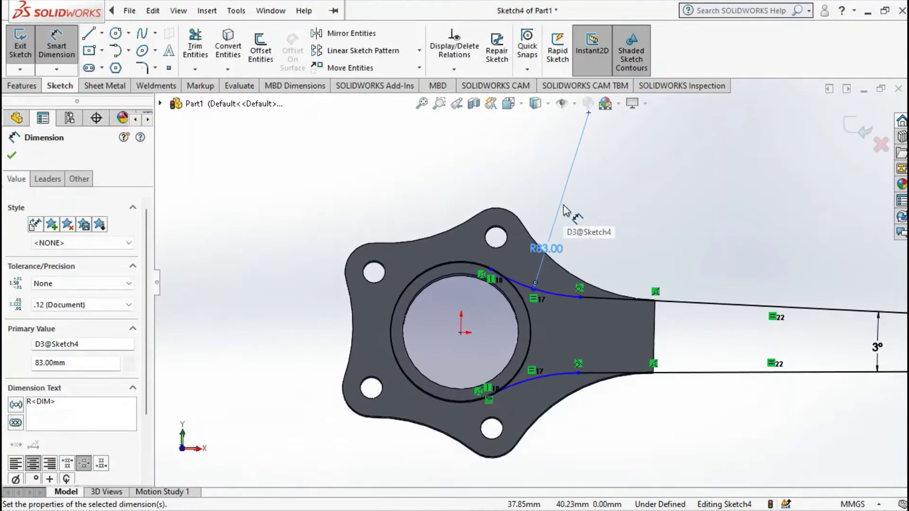
key("Escape")
scroll(507, 262, "up", 3)
scroll(516, 274, "down", 4)
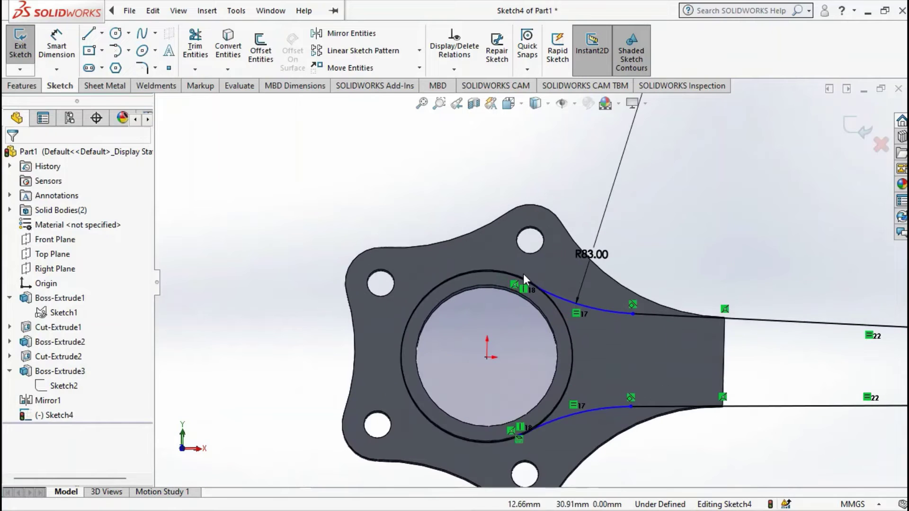
Try sliding the spline endpoint up along the hub circle, which reverts
left_click(524, 278)
mouse_move(523, 280)
left_mouse_down()
mouse_move(466, 258)
mouse_move(547, 259)
mouse_move(536, 257)
left_mouse_up()
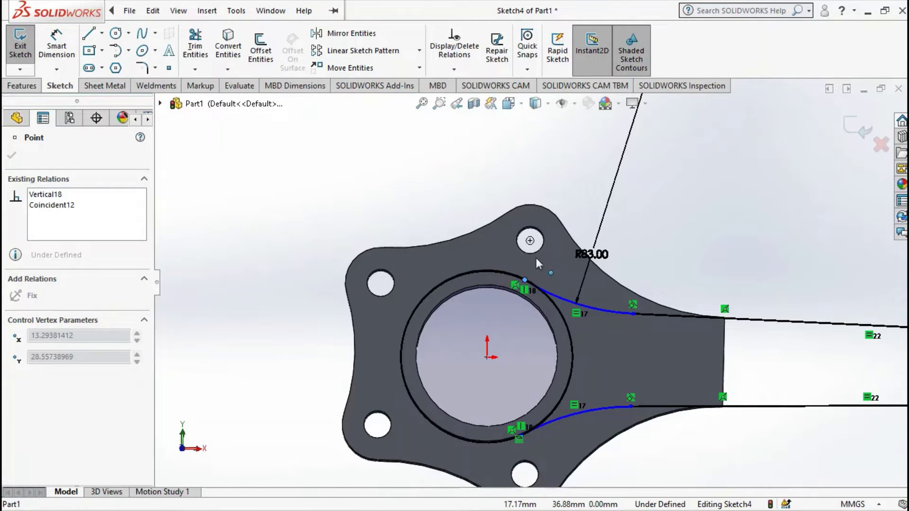
left_click_drag(536, 257, 534, 257)
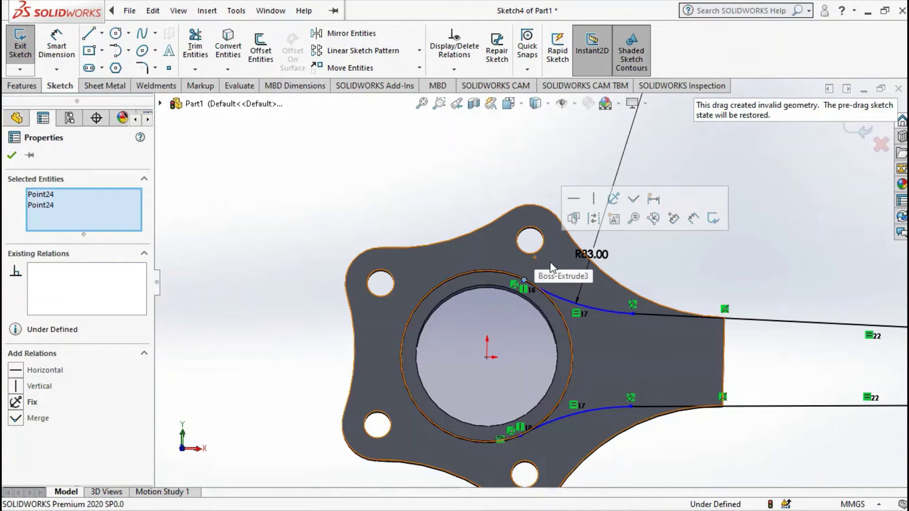
scroll(621, 280, "up", 3)
scroll(621, 281, "up", 2)
scroll(641, 289, "down", 5)
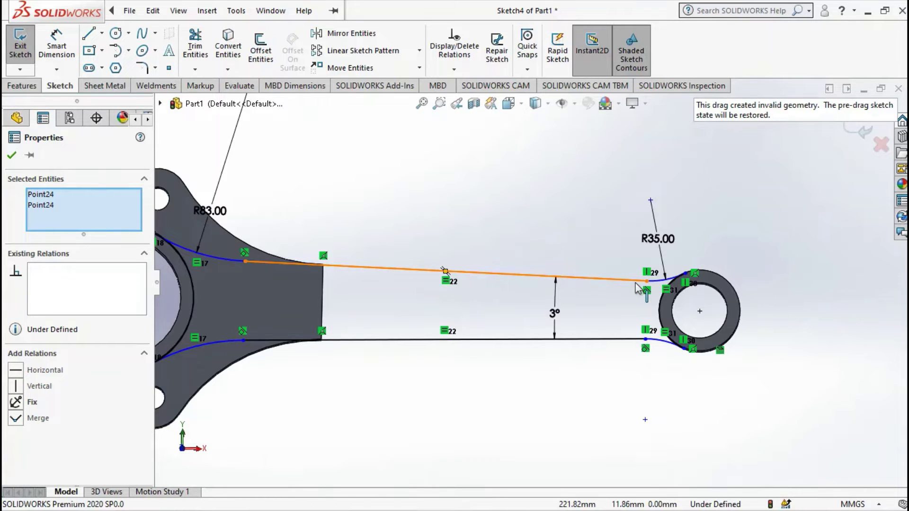
scroll(712, 285, "down", 2)
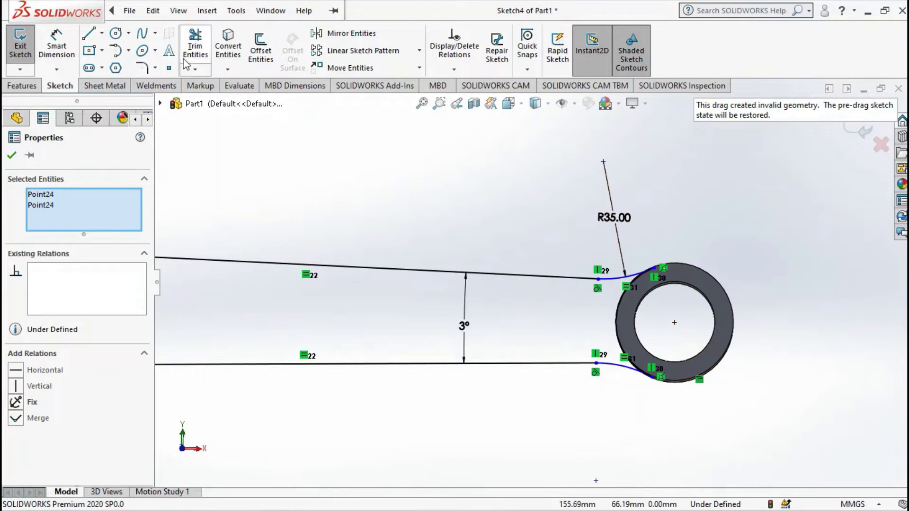
Project the small ring's outer edge into Sketch4 with Convert Entities
left_click(201, 46)
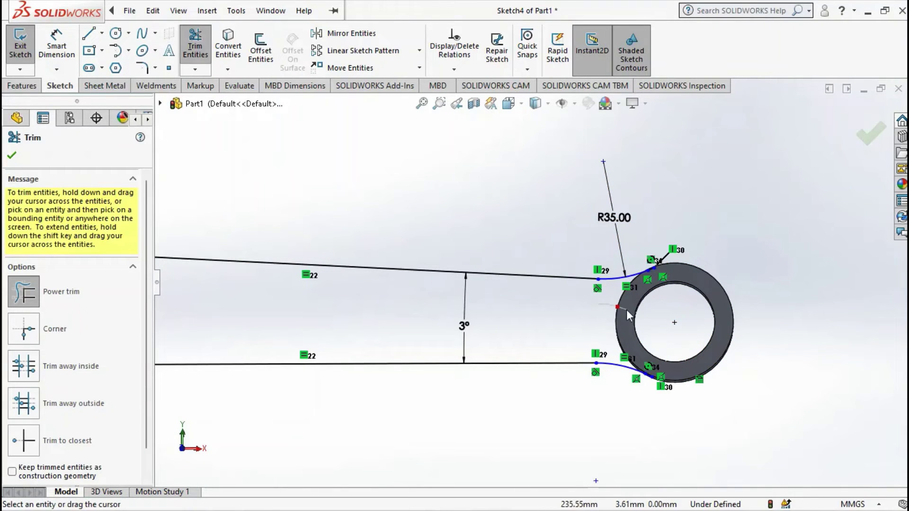
left_click(227, 46)
scroll(653, 300, "down", 3)
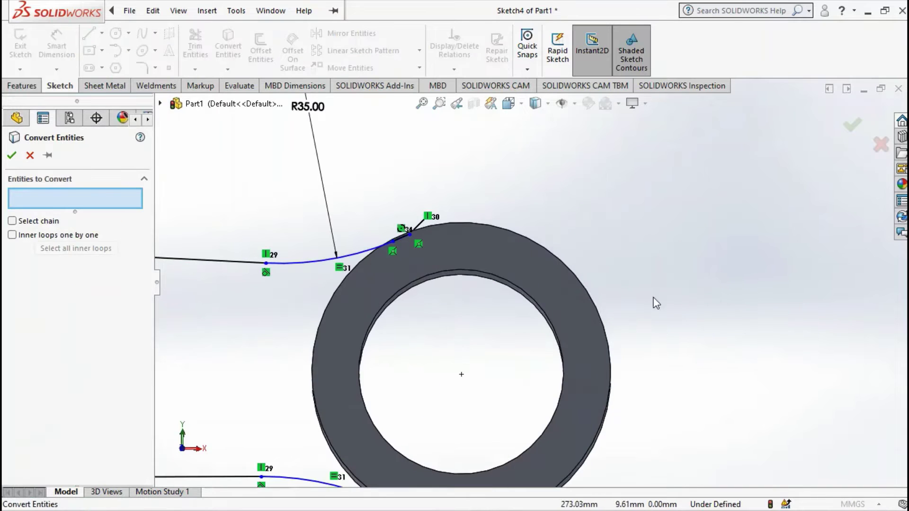
left_click(552, 252)
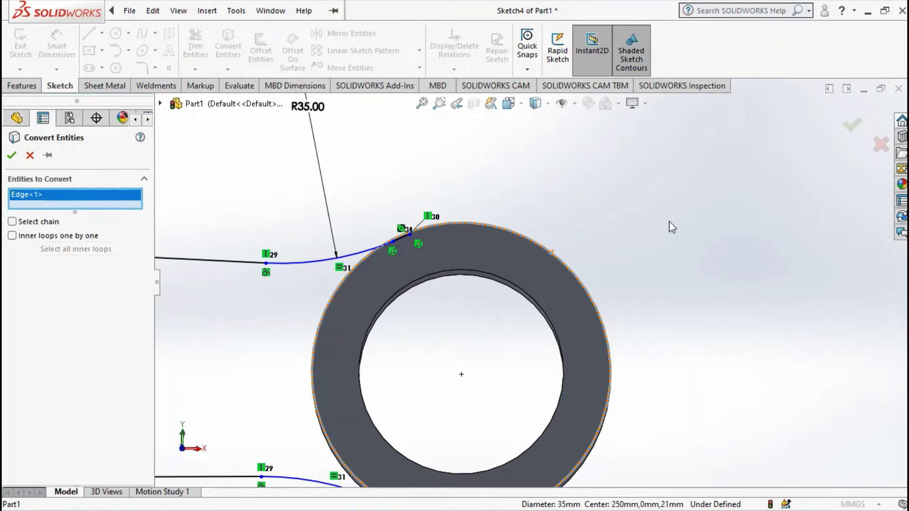
left_click(841, 129)
scroll(478, 245, "up", 5)
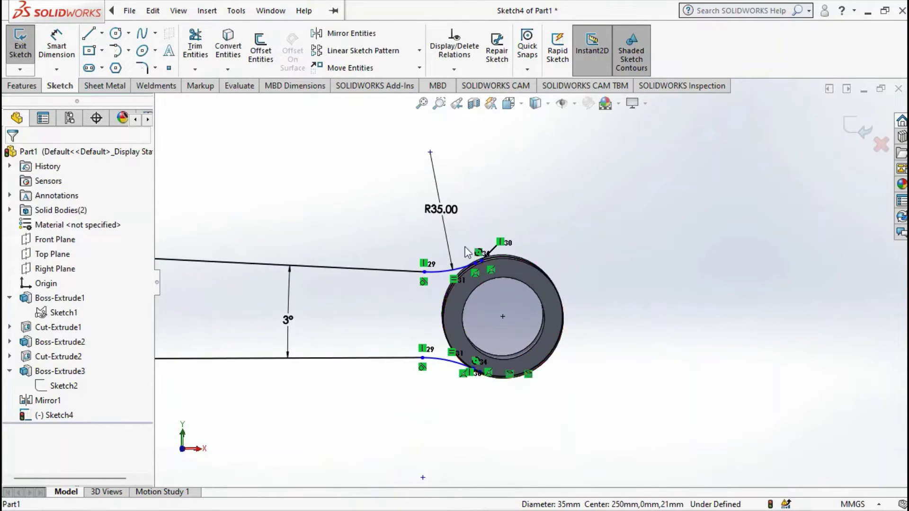
Trim the upper spline where it runs along the ring edge, then close Trim
left_click(195, 46)
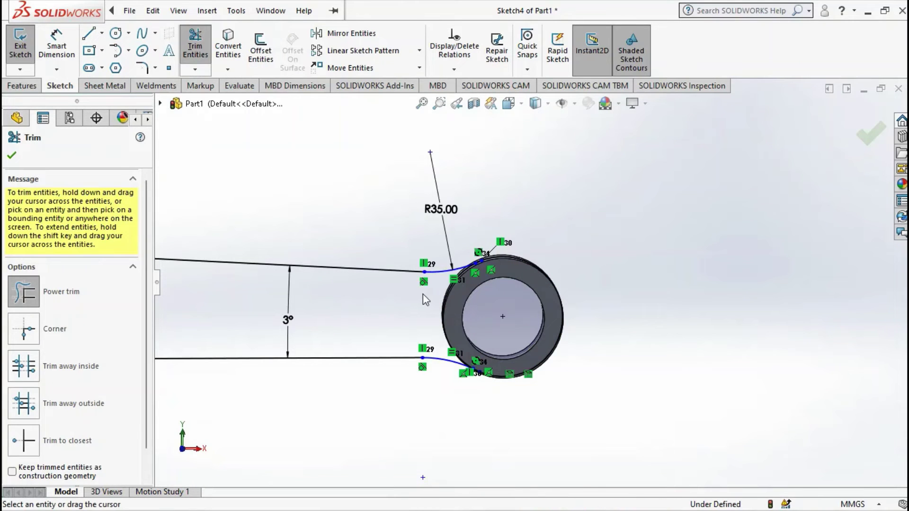
left_click_drag(426, 300, 450, 300)
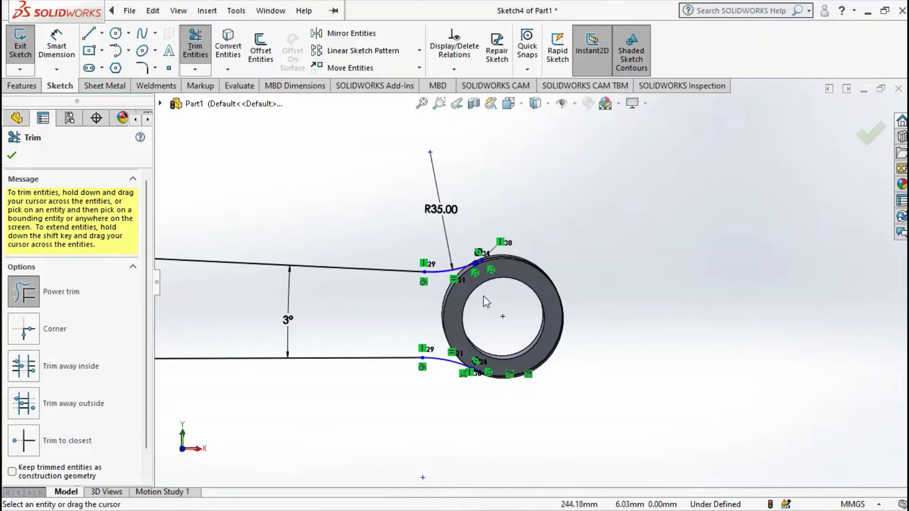
middle_click_drag(485, 301, 477, 282)
scroll(477, 281, "down", 3)
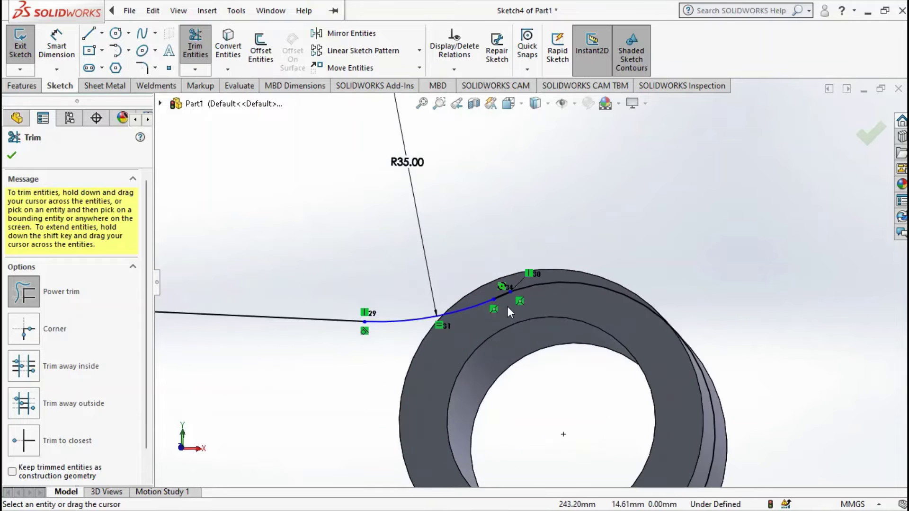
scroll(507, 305, "down", 3)
scroll(516, 303, "down", 3)
middle_click_drag(518, 303, 479, 259)
scroll(490, 215, "down", 3)
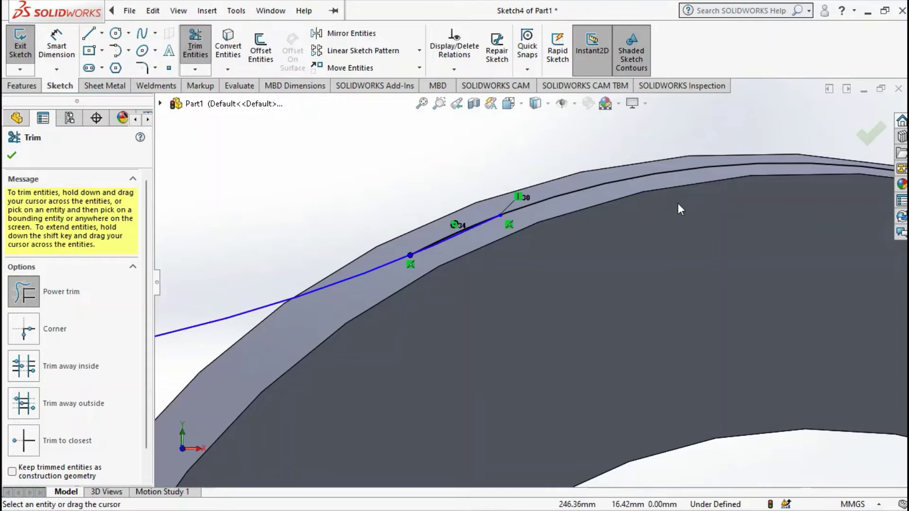
left_click(13, 156)
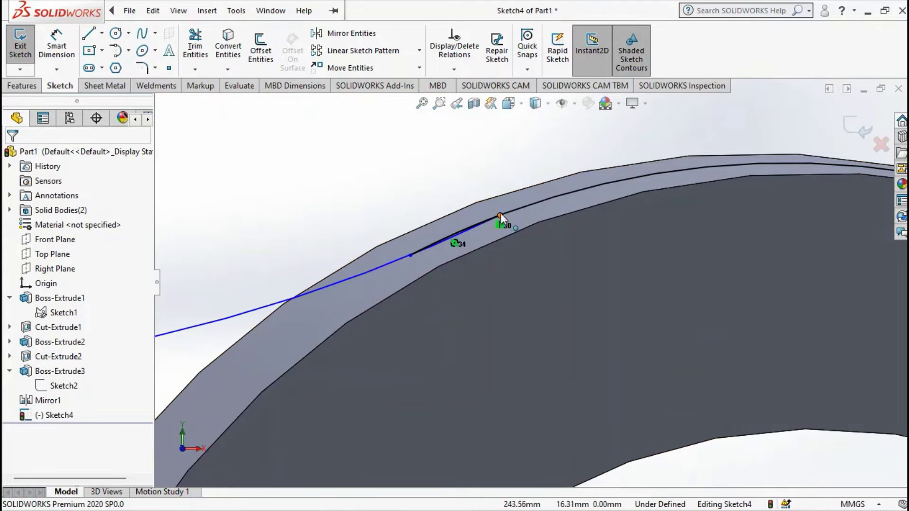
Slide the upper spline's end point back along the small ring's outer edge
mouse_move(500, 216)
left_mouse_down()
mouse_move(380, 244)
mouse_move(413, 263)
left_mouse_up()
scroll(409, 260, "down", 2)
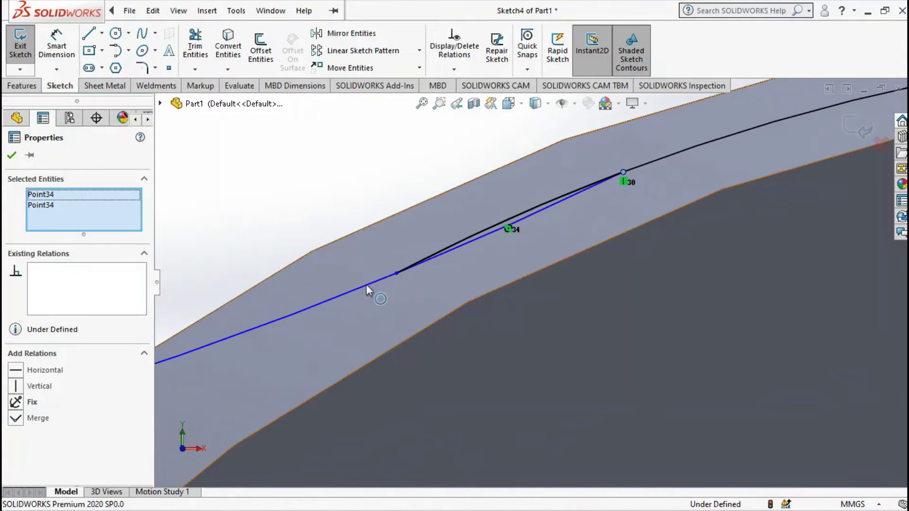
left_click(396, 274)
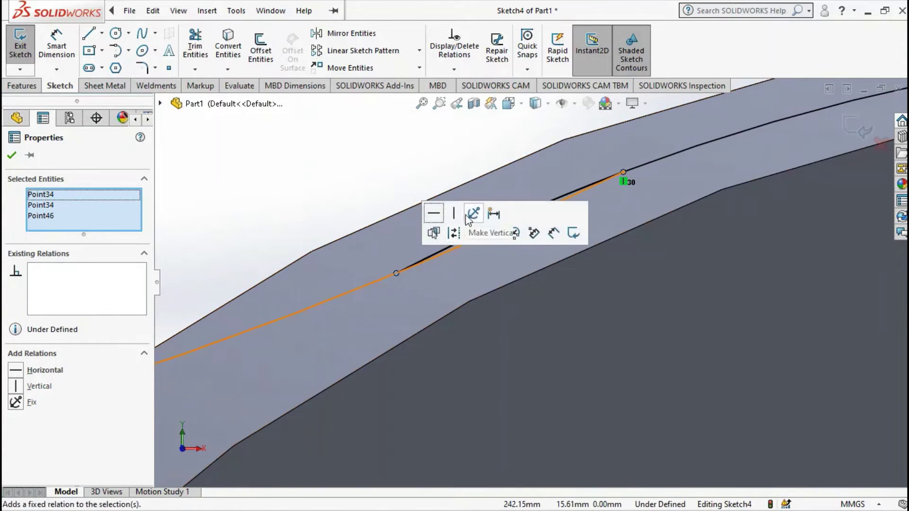
left_click(287, 184)
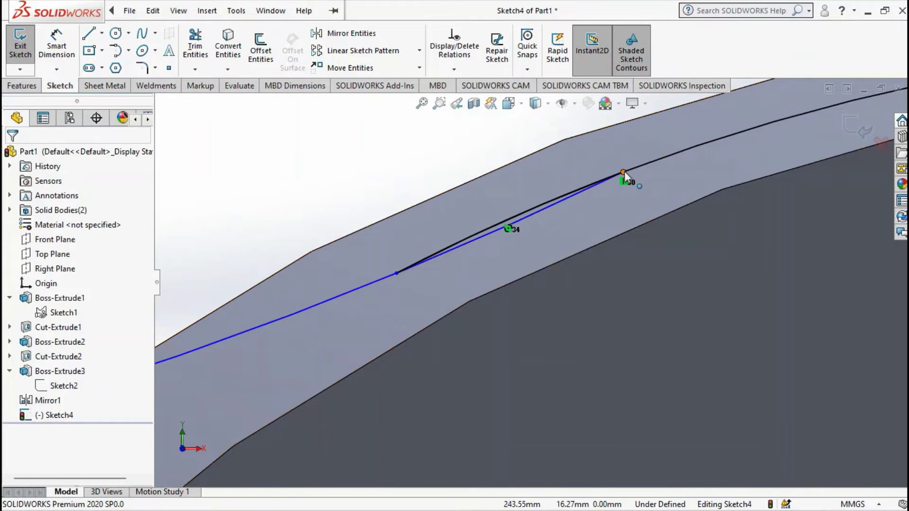
left_click_drag(623, 172, 394, 277)
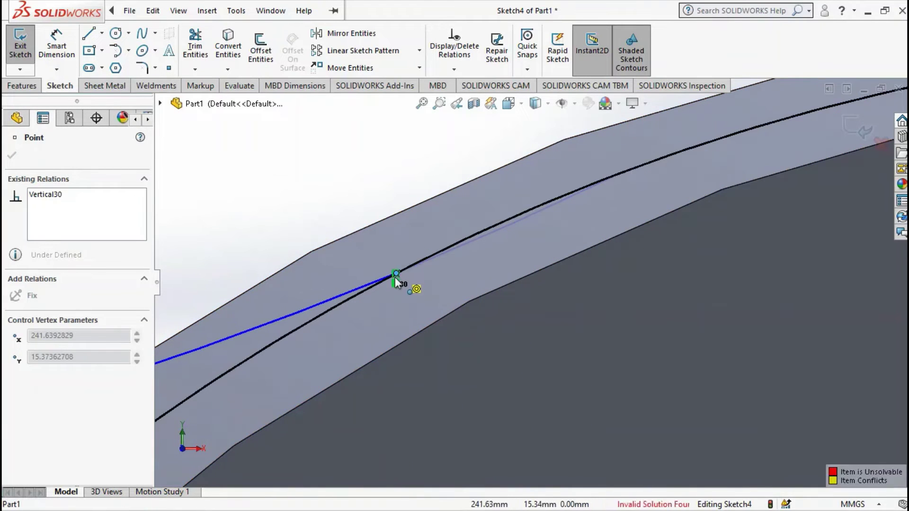
scroll(454, 298, "down", 3)
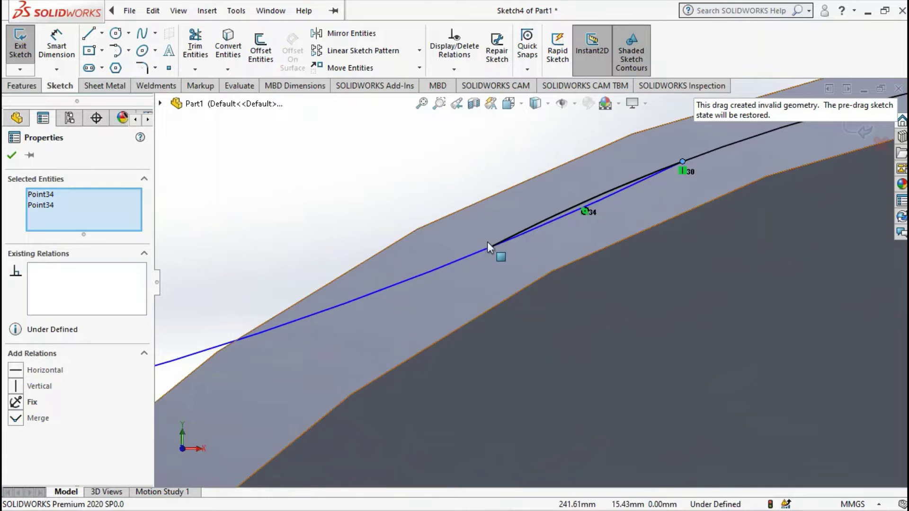
scroll(549, 284, "up", 3)
scroll(534, 313, "up", 2)
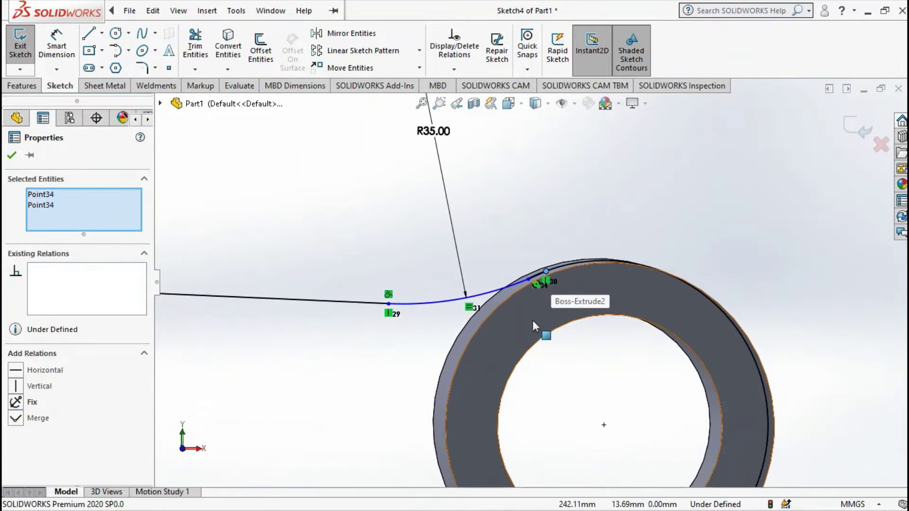
scroll(533, 320, "down", 1)
scroll(528, 336, "up", 1)
scroll(525, 379, "down", 1)
middle_click_drag(530, 426, 549, 237)
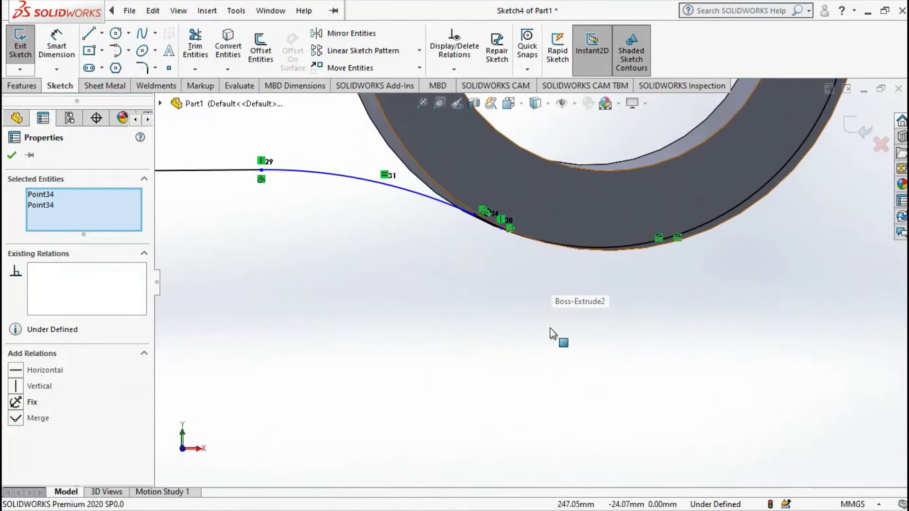
scroll(552, 224, "down", 1)
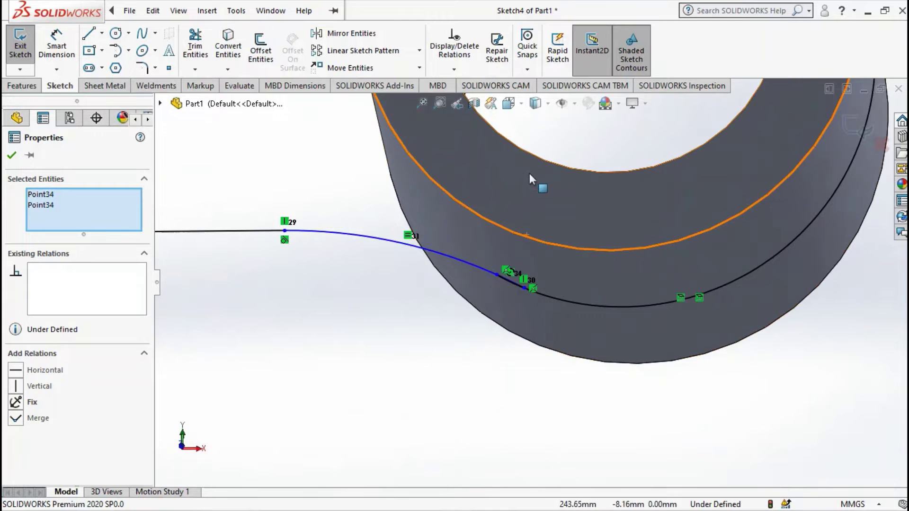
scroll(535, 189, "up", 2)
scroll(528, 175, "up", 2)
scroll(528, 175, "down", 2)
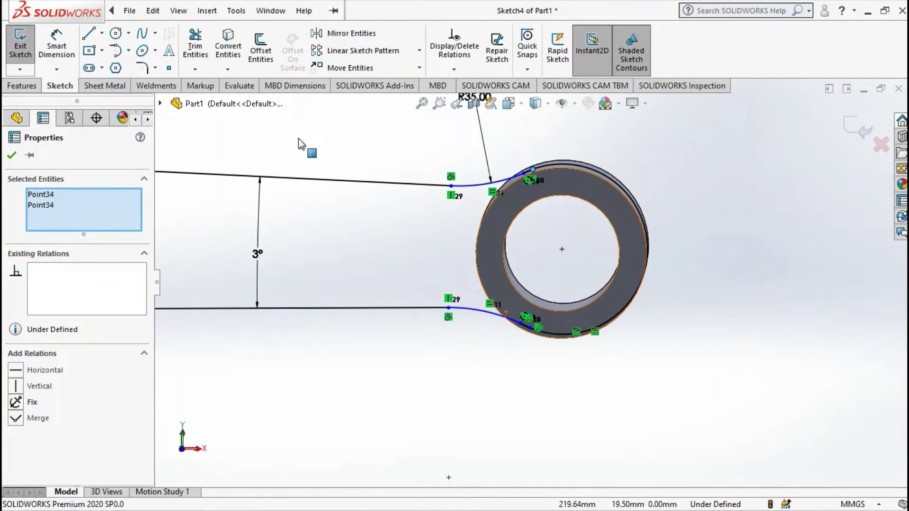
left_click(105, 85)
scroll(473, 167, "down", 1)
scroll(589, 193, "down", 2)
scroll(589, 193, "down", 2)
scroll(694, 264, "down", 1)
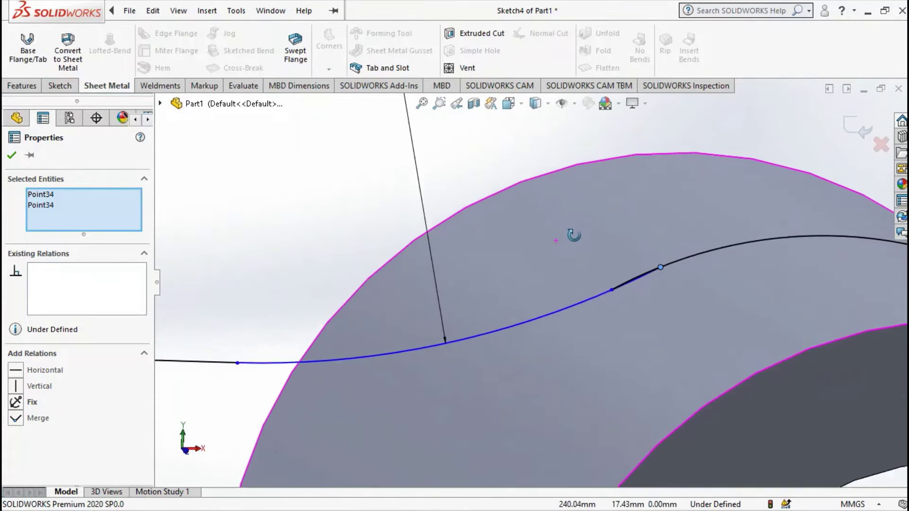
Add a Coincident relation between spline end point 30 and the ring's outer arc
left_click(663, 271)
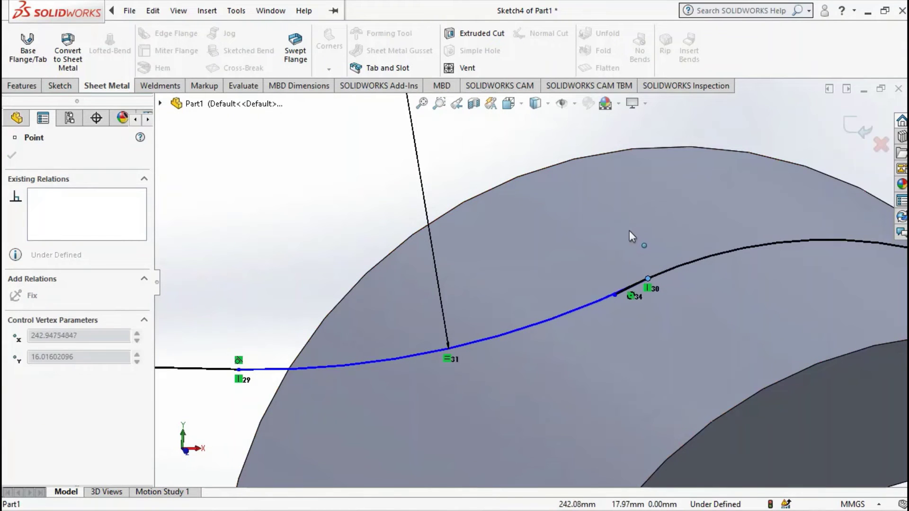
left_click(677, 265)
left_click(677, 266)
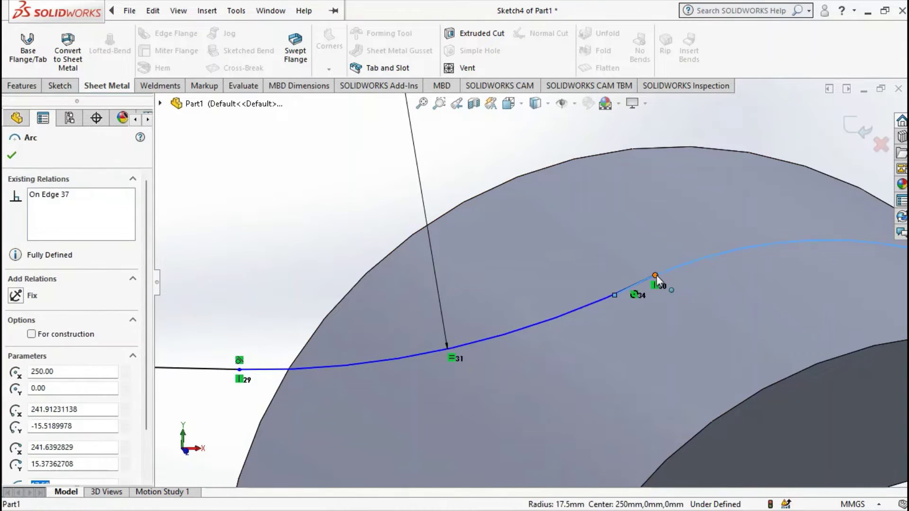
left_click(656, 274, "ctrl")
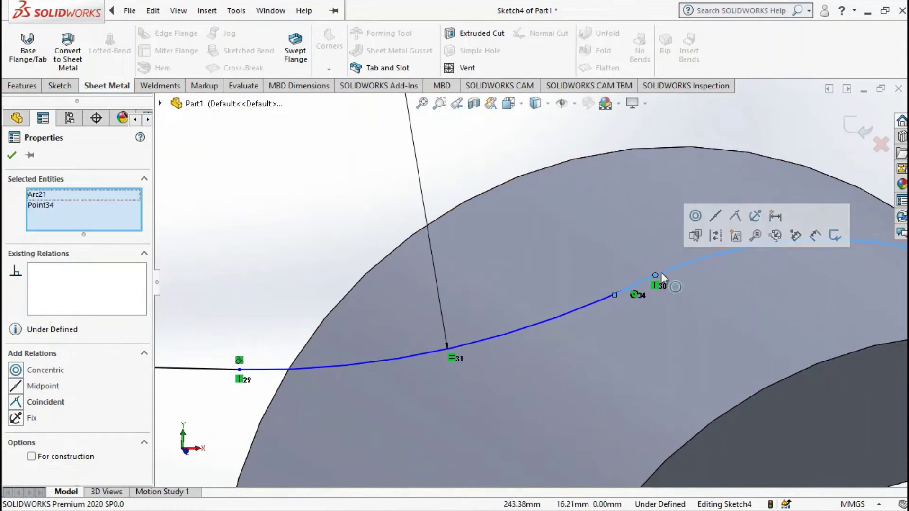
left_click(734, 216)
key("Escape")
scroll(644, 327, "down", 2)
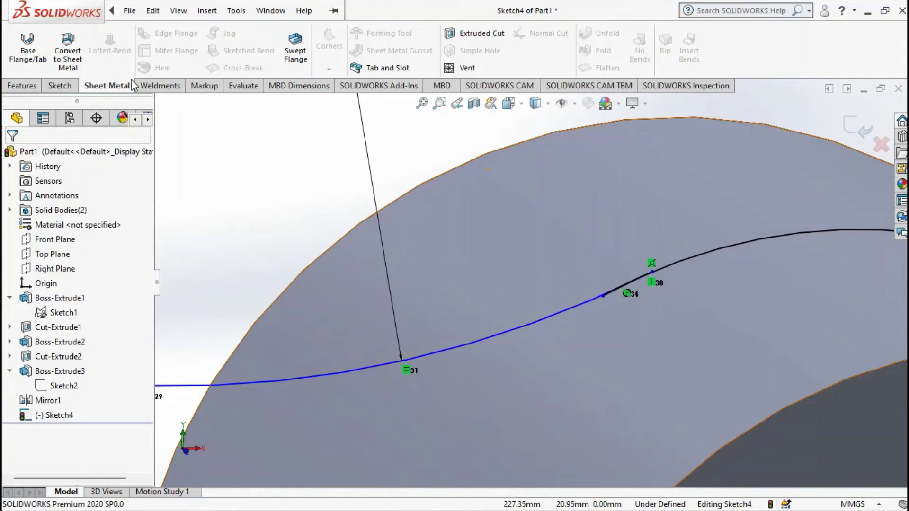
left_click(59, 85)
Power-trim away the overlapping black line segments near point 30
left_click(194, 45)
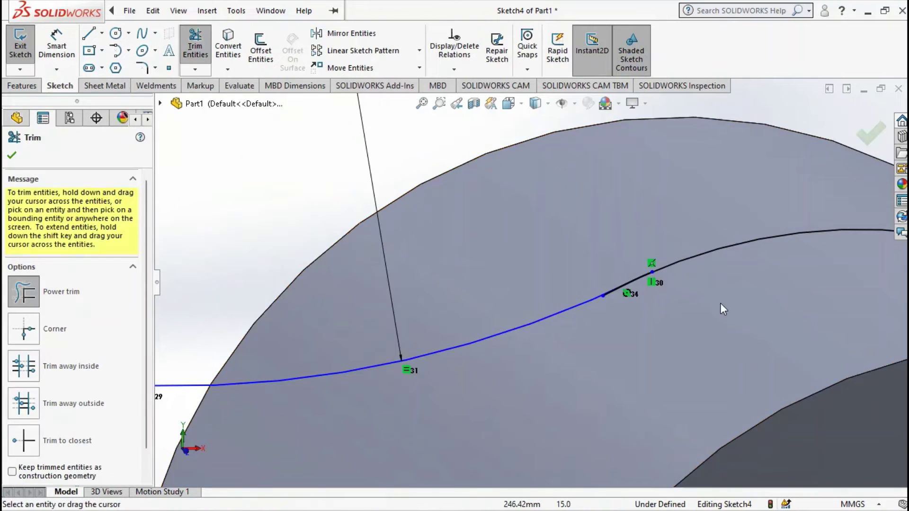
scroll(662, 294, "down", 4)
scroll(398, 263, "down", 3)
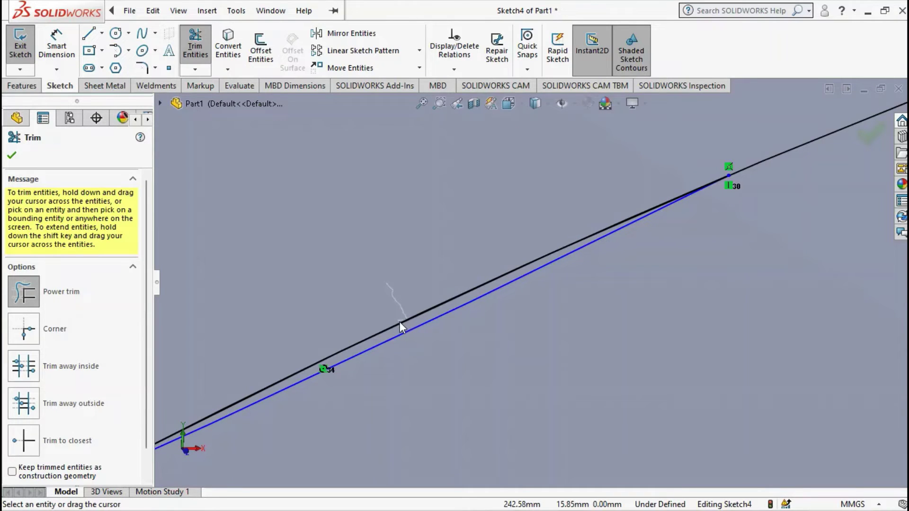
left_click_drag(399, 322, 453, 336)
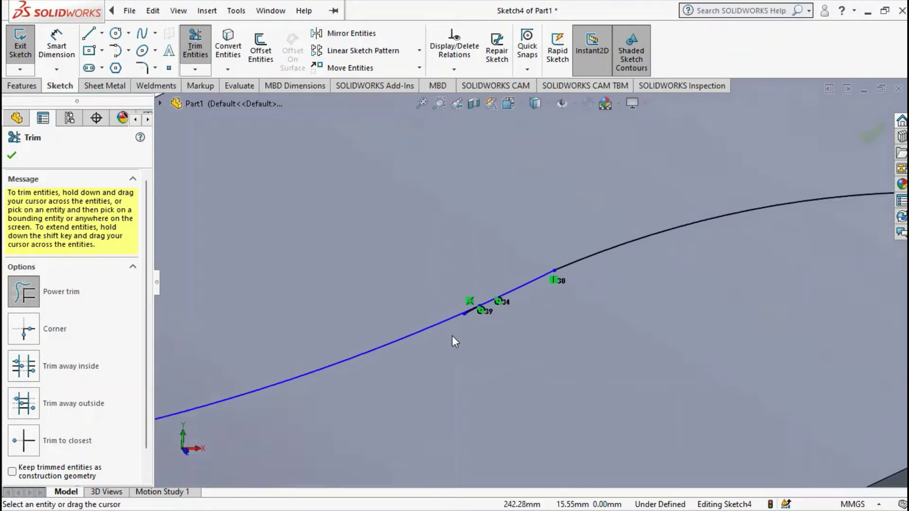
mouse_move(452, 336)
middle_mouse_down("ctrl")
mouse_move(533, 262)
mouse_move(617, 223)
mouse_move(603, 215)
mouse_move(555, 234)
middle_mouse_up("ctrl")
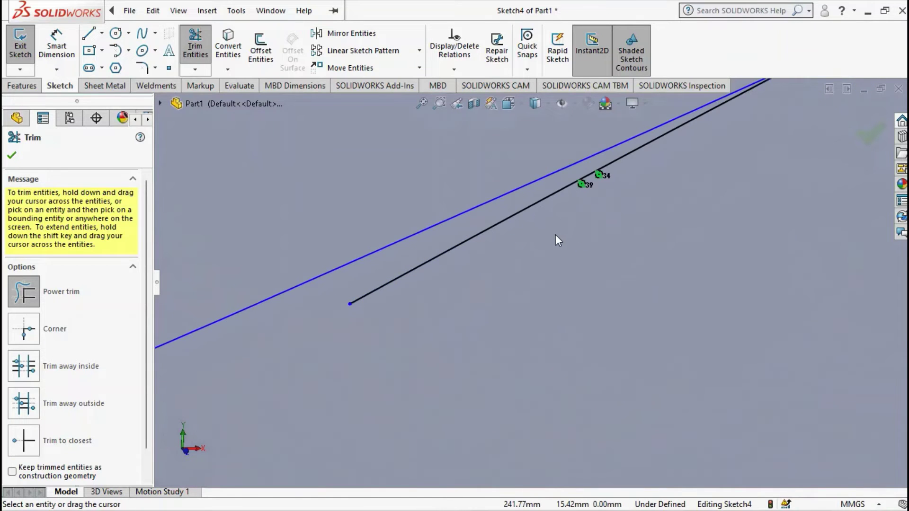
left_click_drag(506, 226, 504, 235)
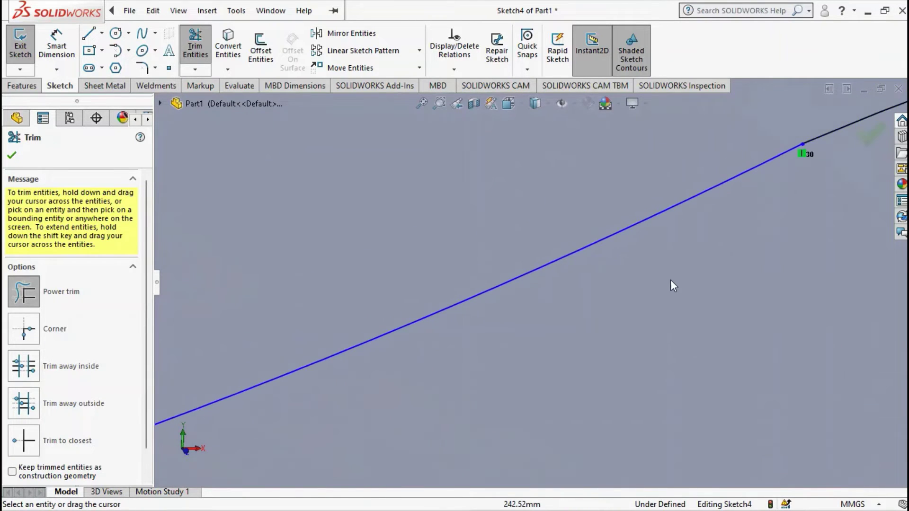
scroll(629, 310, "up", 2)
scroll(611, 314, "up", 3)
scroll(563, 303, "up", 3)
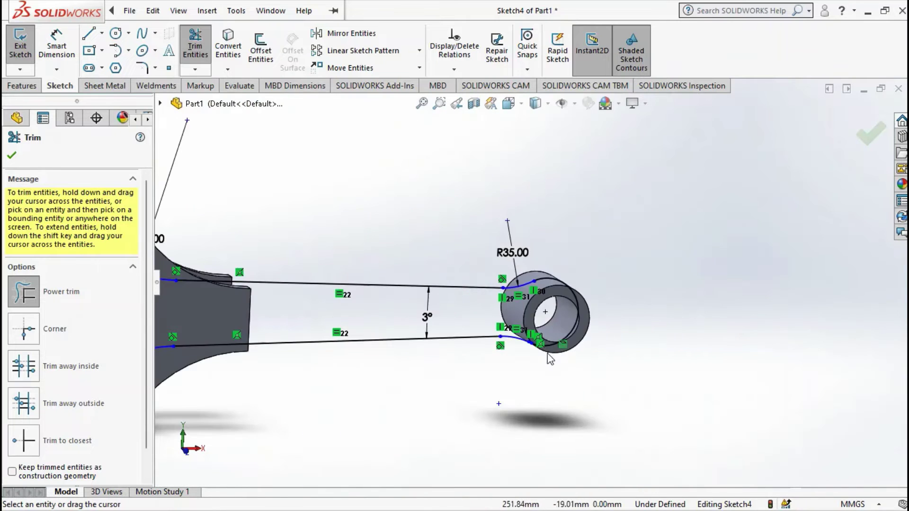
scroll(521, 290, "down", 3)
scroll(521, 289, "down", 2)
scroll(508, 356, "down", 3)
scroll(489, 361, "down", 3)
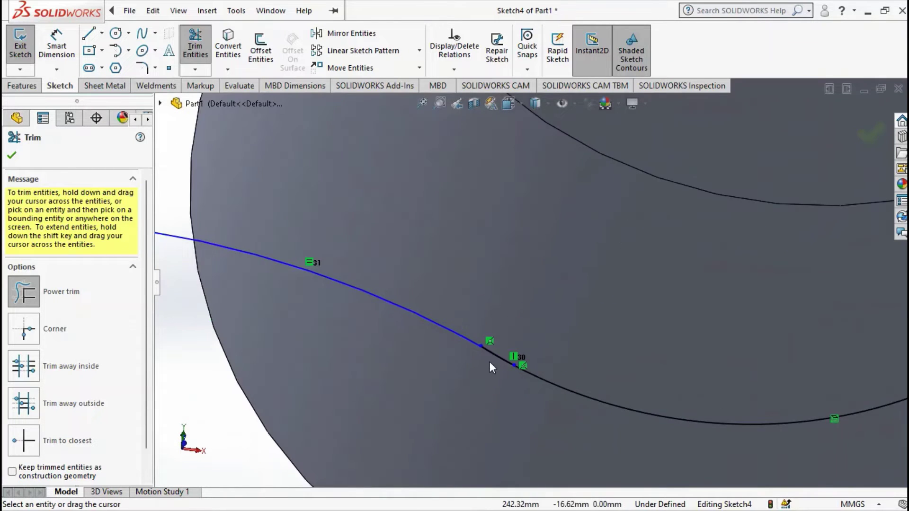
scroll(511, 346, "down", 2)
scroll(511, 346, "down", 3)
scroll(504, 305, "down", 2)
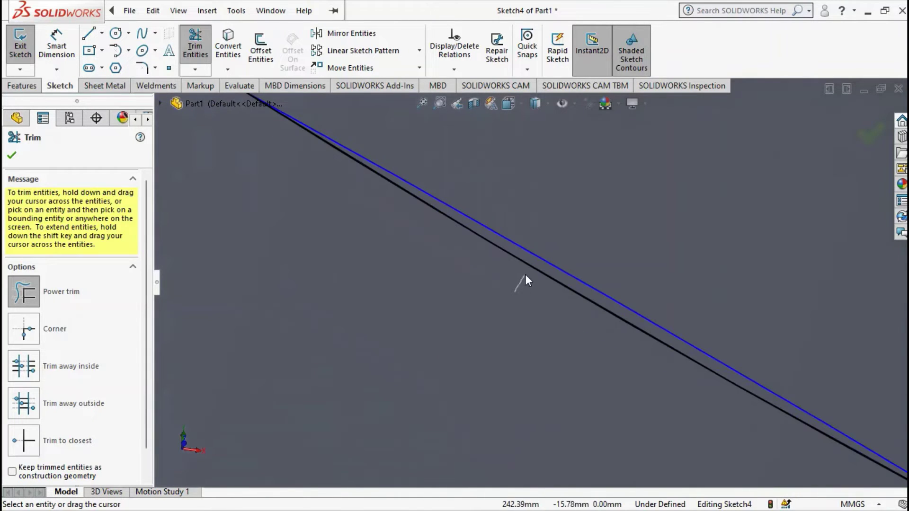
scroll(534, 266, "up", 1)
scroll(381, 215, "up", 2)
scroll(365, 187, "up", 2)
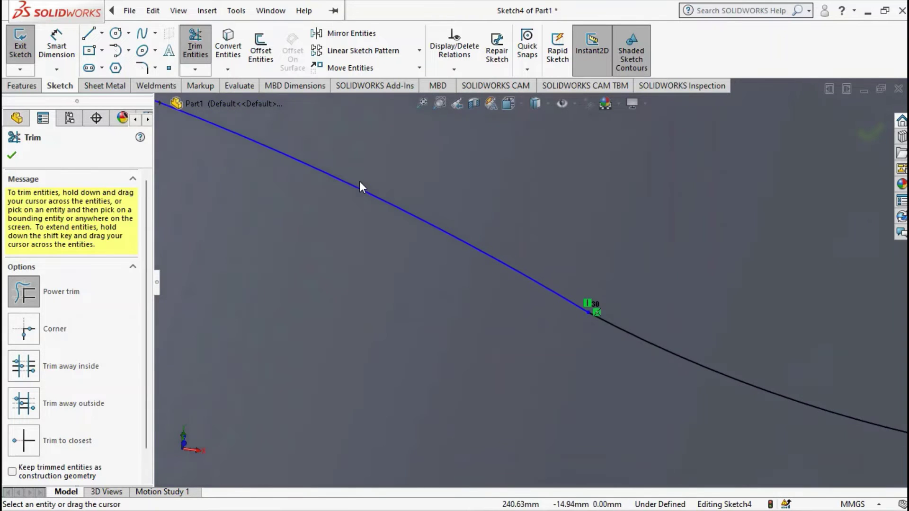
scroll(255, 170, "up", 2)
scroll(492, 244, "down", 2)
scroll(711, 369, "down", 1)
scroll(754, 359, "up", 1)
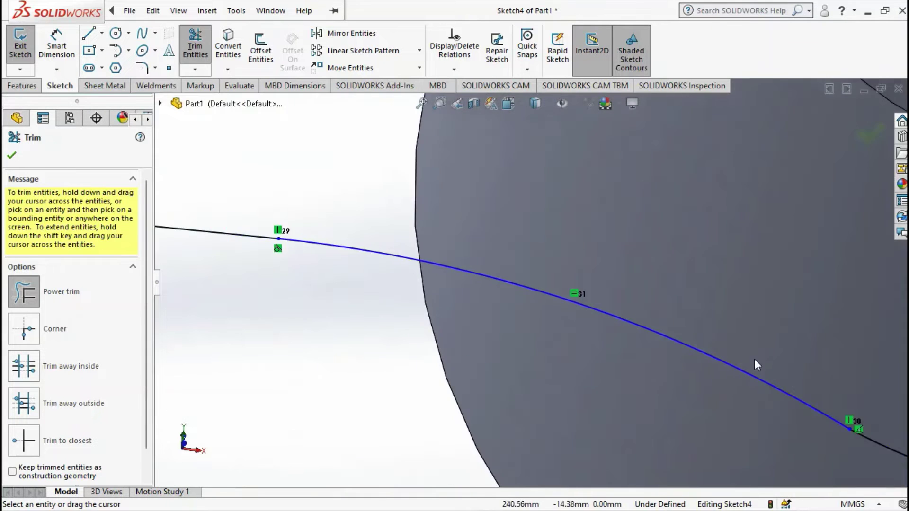
scroll(738, 355, "up", 2)
scroll(391, 282, "down", 3)
key("Escape")
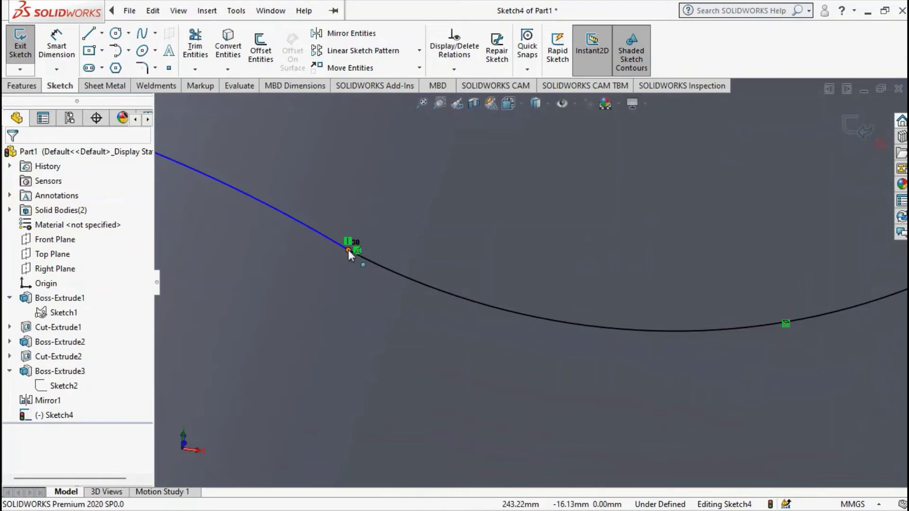
Check point 30's relations, inspecting the small ring and big-end bore from several angles
left_click(348, 249)
scroll(310, 191, "up", 1)
scroll(331, 185, "up", 2)
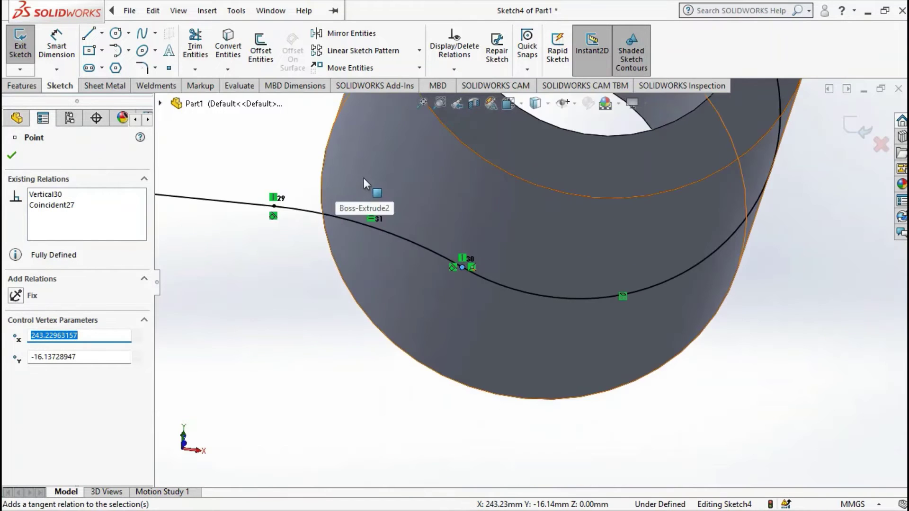
scroll(502, 172, "up", 2)
mouse_move(504, 173)
middle_mouse_down()
mouse_move(564, 284)
mouse_move(473, 303)
middle_mouse_up()
scroll(569, 298, "down", 2)
scroll(569, 297, "up", 2)
scroll(380, 305, "up", 3)
scroll(304, 283, "up", 2)
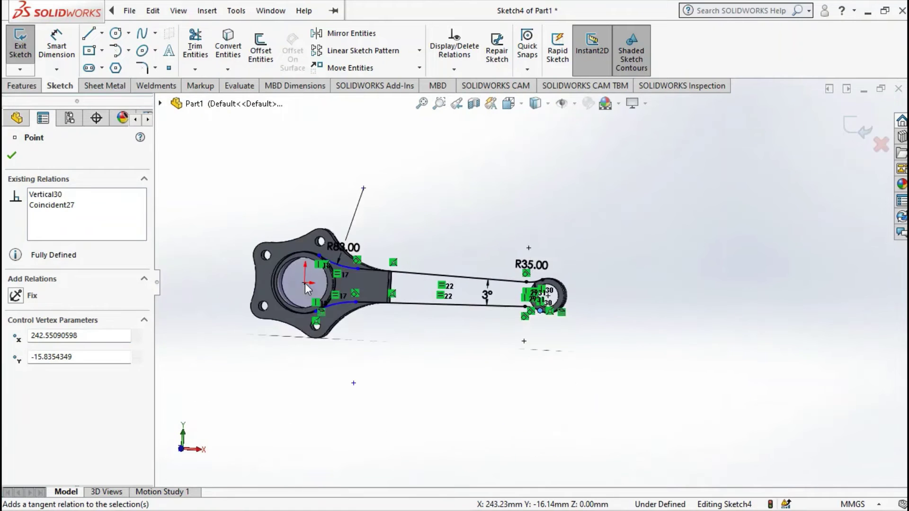
scroll(438, 302, "down", 3)
scroll(399, 246, "down", 3)
middle_click_drag(466, 243, 448, 218)
scroll(449, 218, "up", 2)
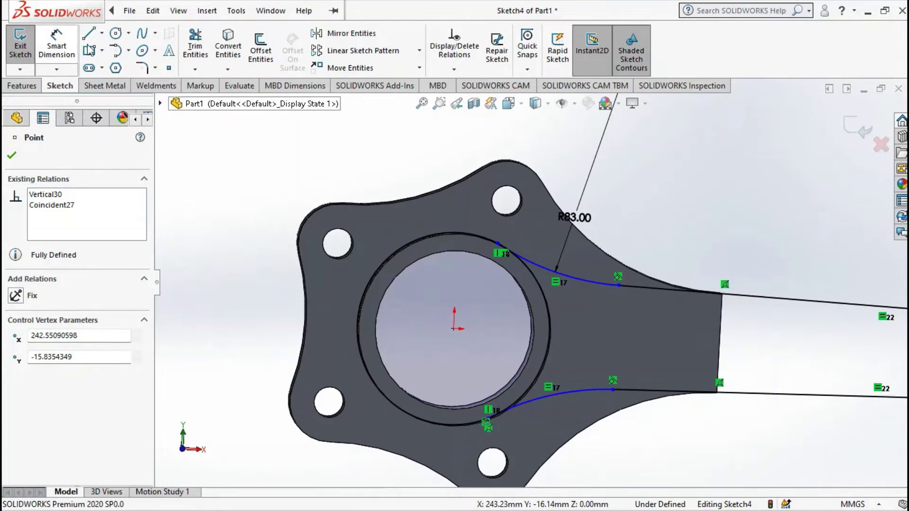
Convert the big-end bore's circular edge into a sketch circle in Sketch4
left_click(221, 53)
middle_click_drag(426, 236, 432, 245)
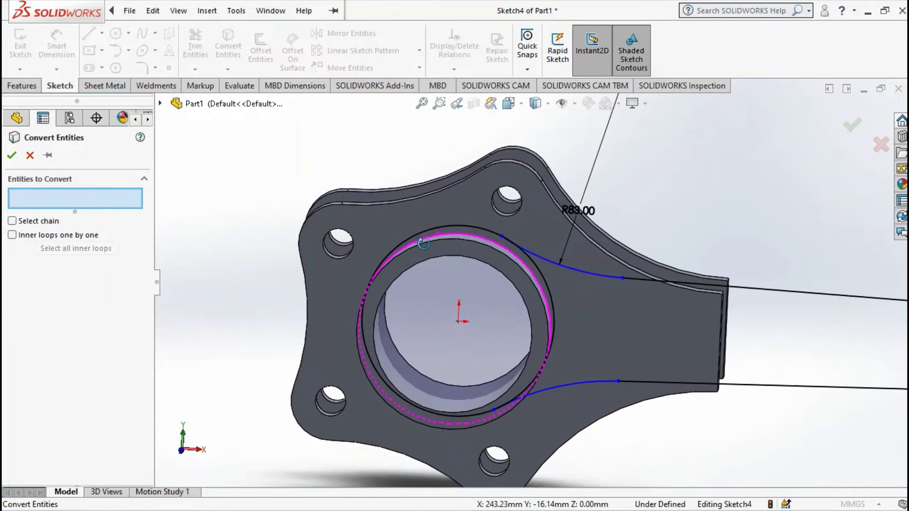
left_click(434, 240)
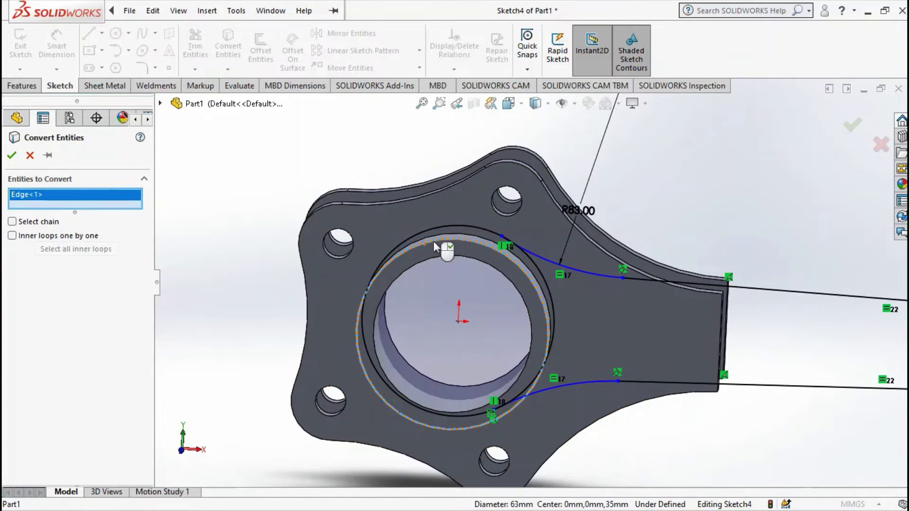
left_click(12, 155)
scroll(478, 247, "down", 3)
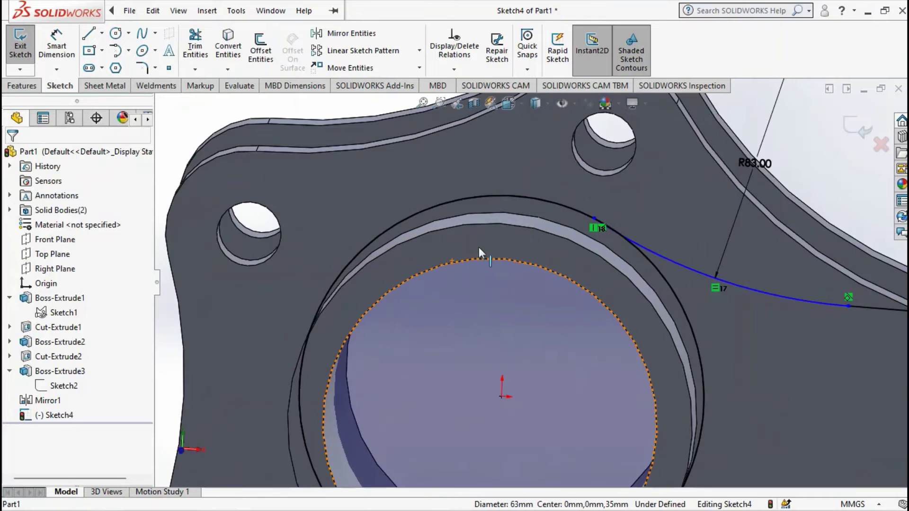
scroll(497, 251, "down", 2)
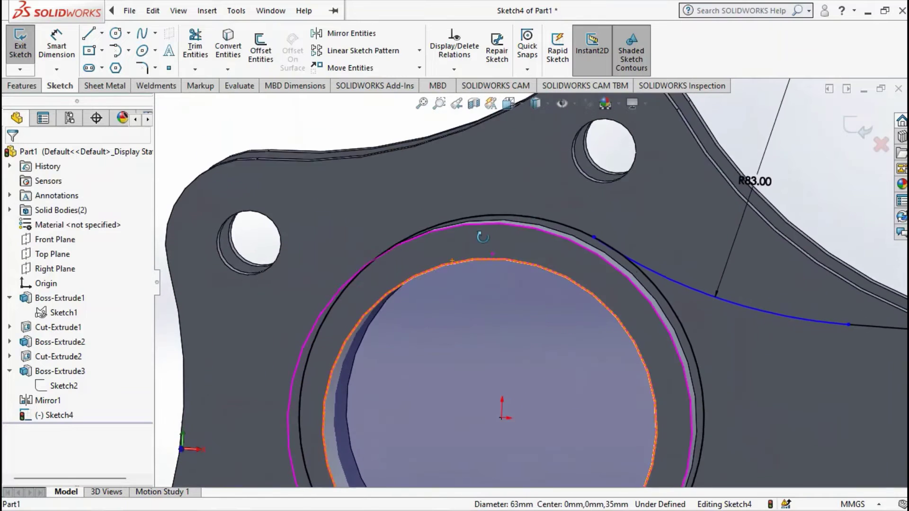
left_click(195, 49)
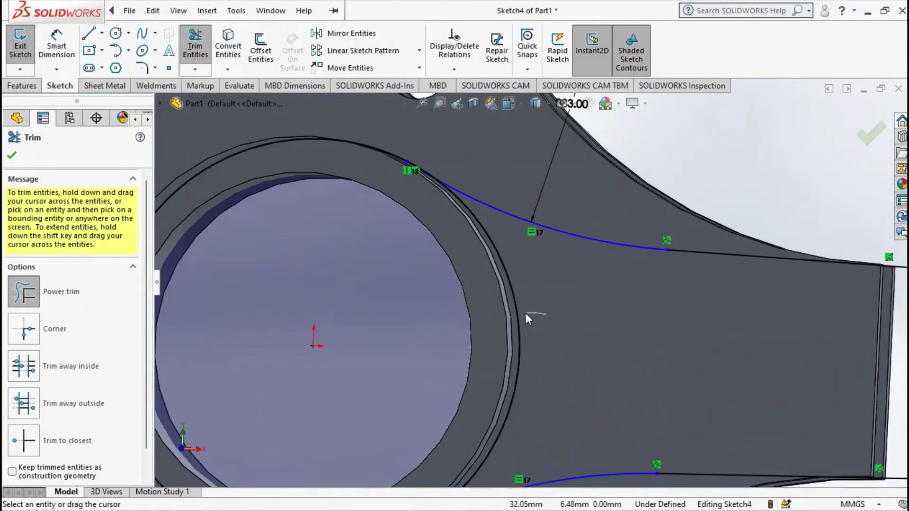
Trim off the lower part of the converted bore circle
mouse_move(525, 313)
left_mouse_down()
mouse_move(515, 273)
mouse_move(498, 272)
left_mouse_up()
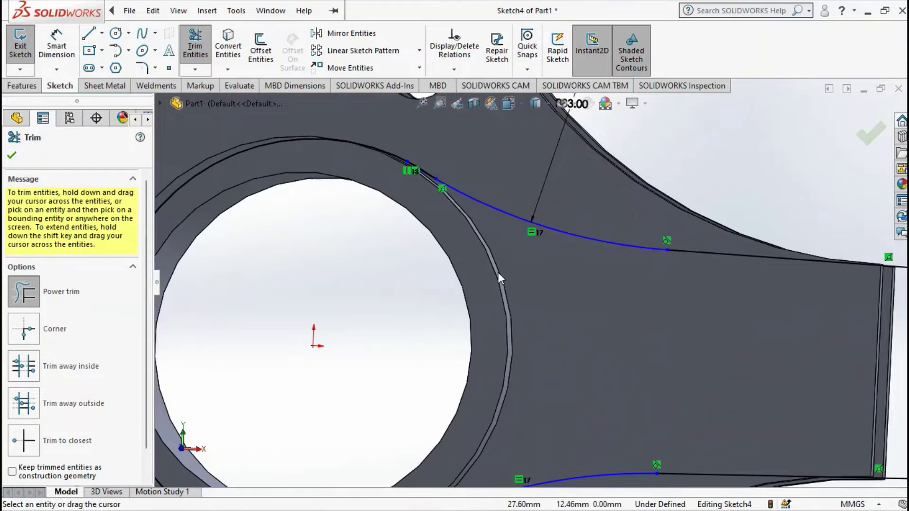
scroll(504, 274, "up", 5)
scroll(481, 217, "down", 5)
scroll(481, 217, "down", 3)
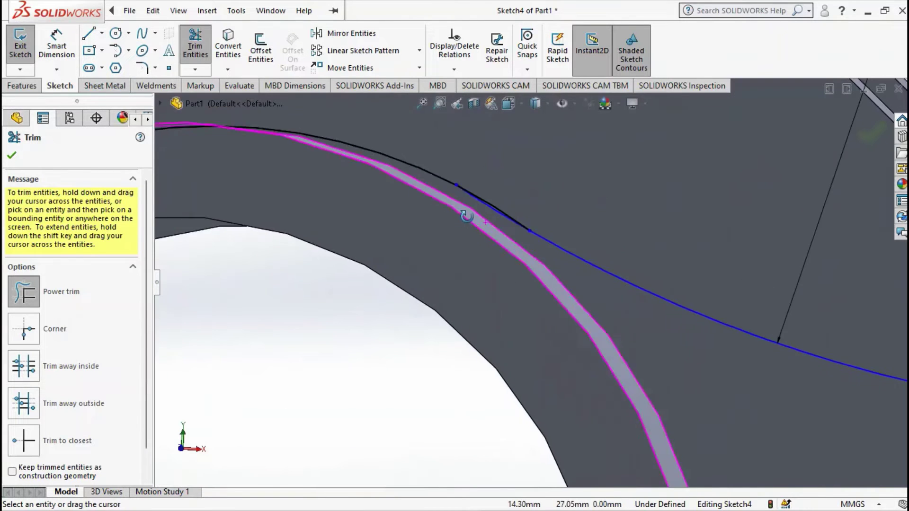
scroll(469, 213, "down", 3)
scroll(528, 163, "down", 3)
scroll(607, 150, "down", 3)
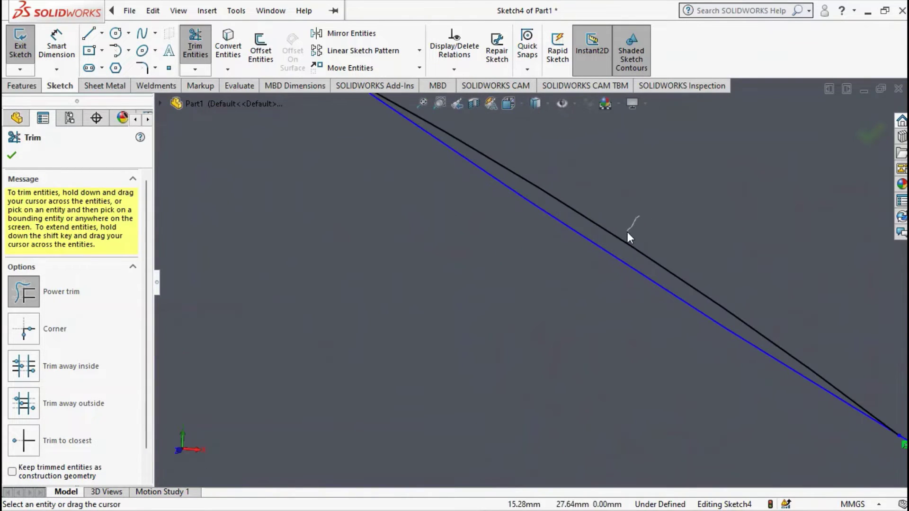
Trim the stray black line at the R83 arc junction and exit Trim
left_click_drag(628, 237, 626, 247)
scroll(626, 248, "up", 3)
scroll(592, 260, "up", 3)
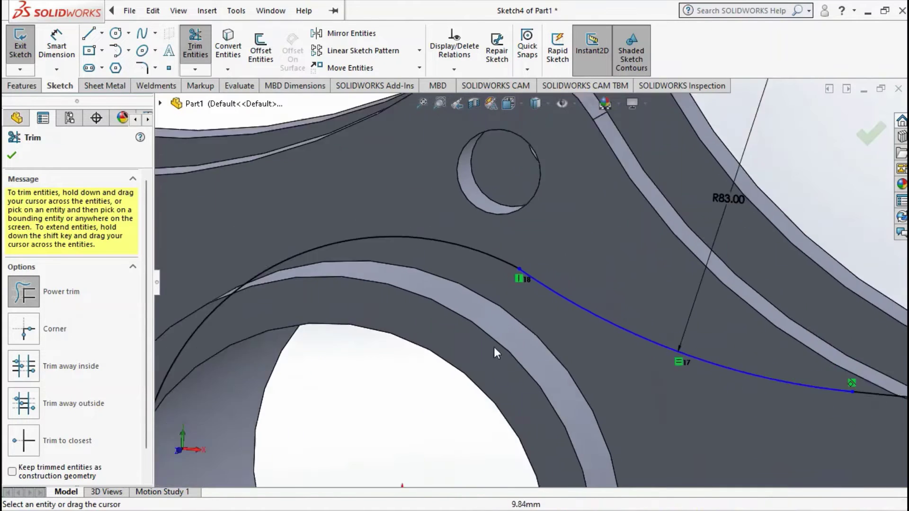
scroll(535, 361, "up", 3)
scroll(549, 348, "down", 3)
scroll(462, 223, "down", 3)
scroll(465, 222, "down", 2)
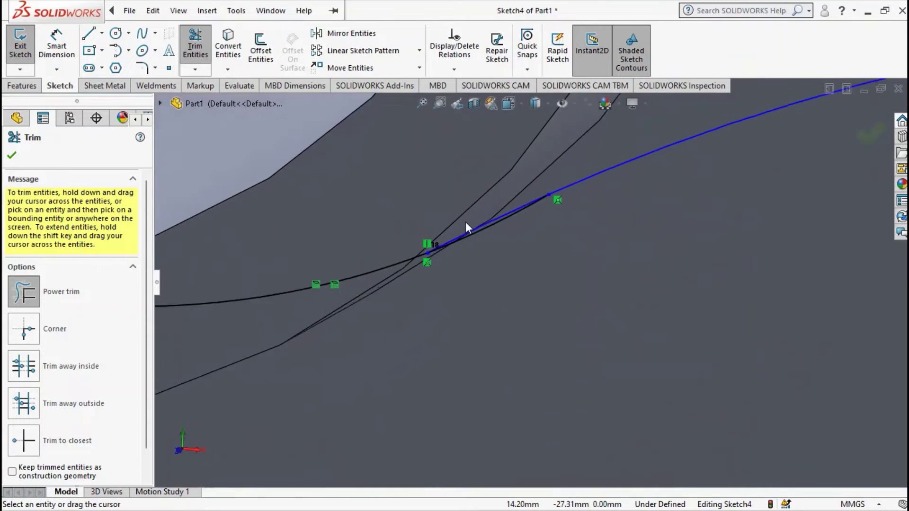
scroll(520, 246, "down", 3)
scroll(573, 273, "down", 2)
scroll(576, 272, "down", 1)
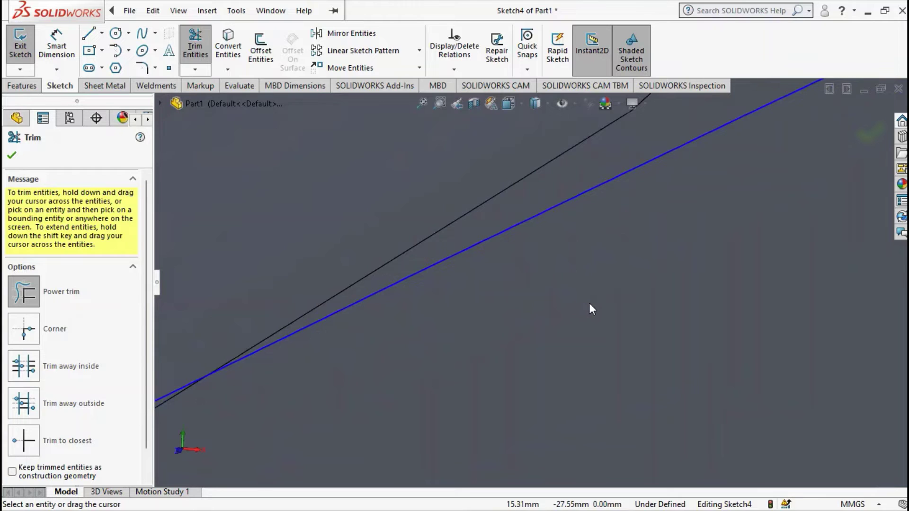
scroll(589, 303, "up", 2)
scroll(485, 352, "up", 3)
key("Escape")
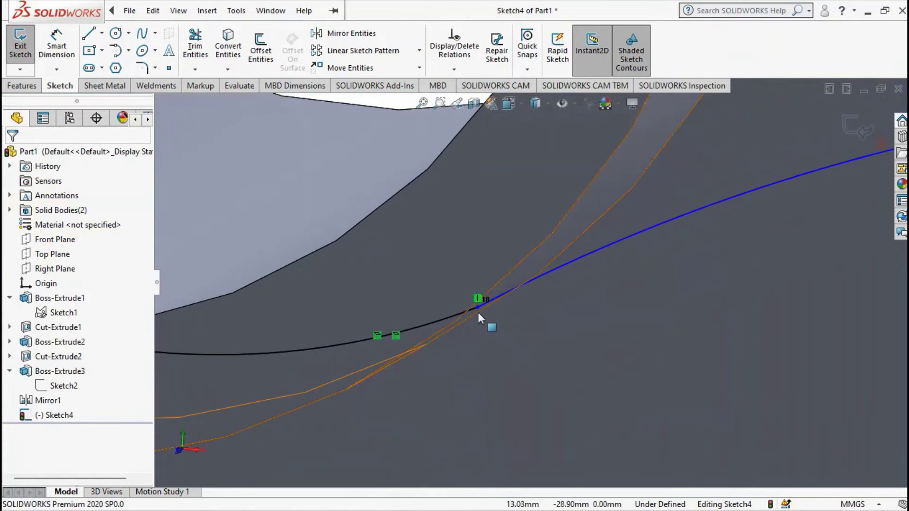
Select the upper R83 arc's end point and drag it along the bore edge
left_click(478, 310)
key("Escape")
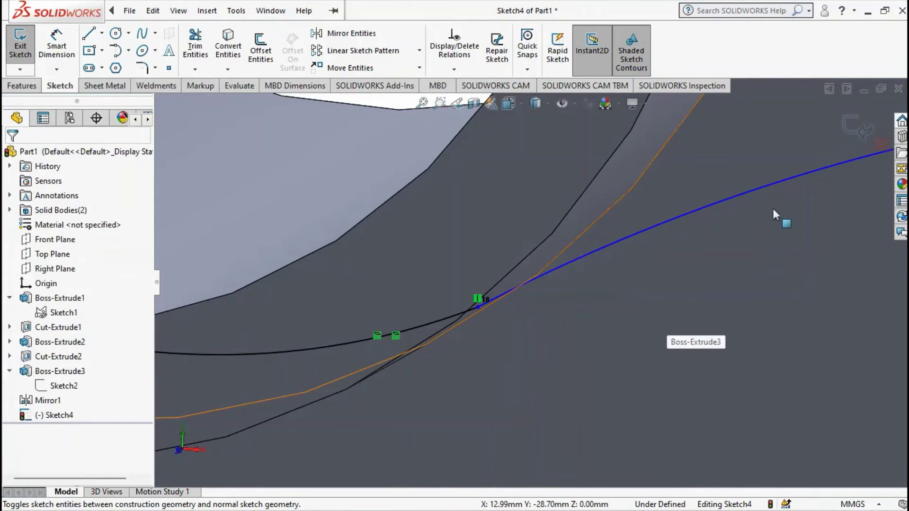
left_click(477, 307)
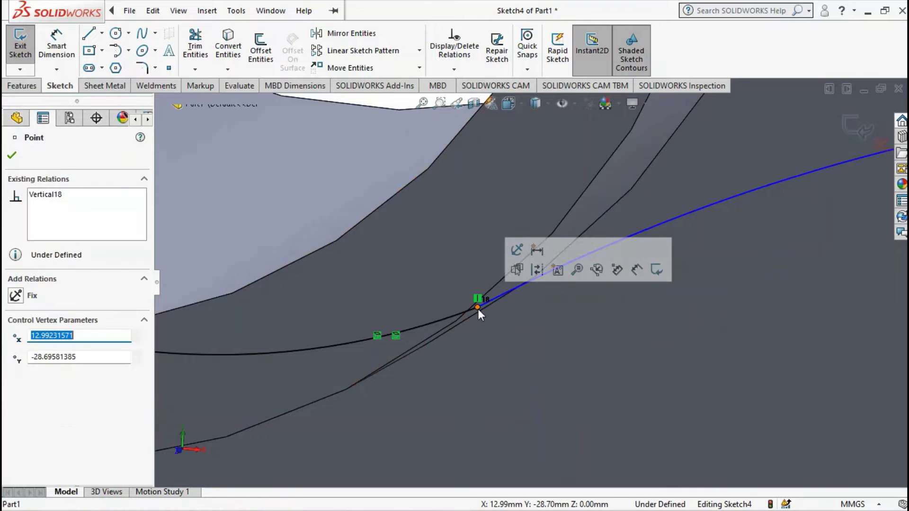
scroll(536, 343, "up", 2)
scroll(522, 279, "up", 3)
scroll(534, 216, "up", 3)
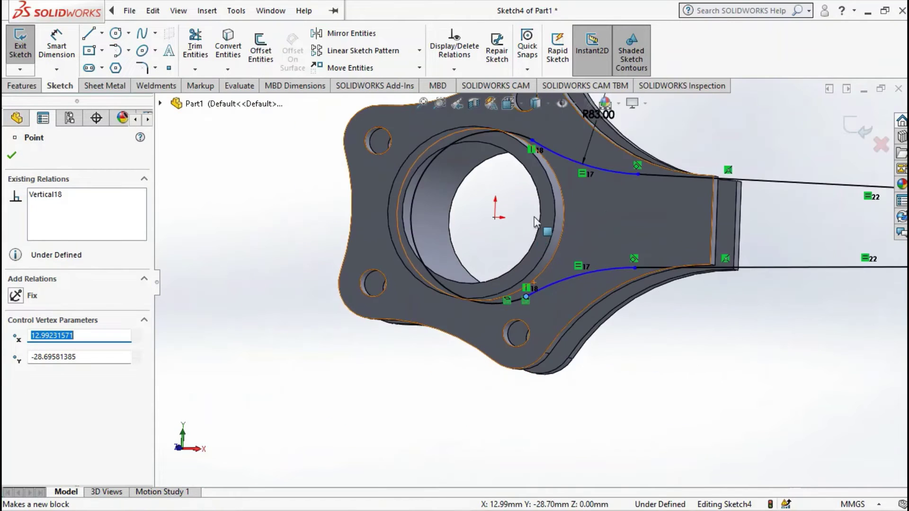
scroll(535, 166, "up", 1)
scroll(537, 354, "down", 3)
scroll(535, 388, "down", 2)
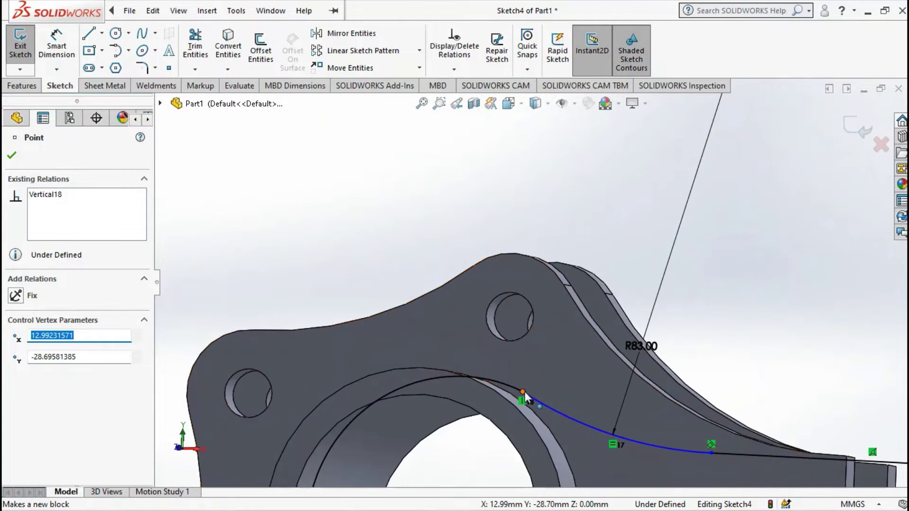
left_click(523, 391)
scroll(520, 394, "down", 5)
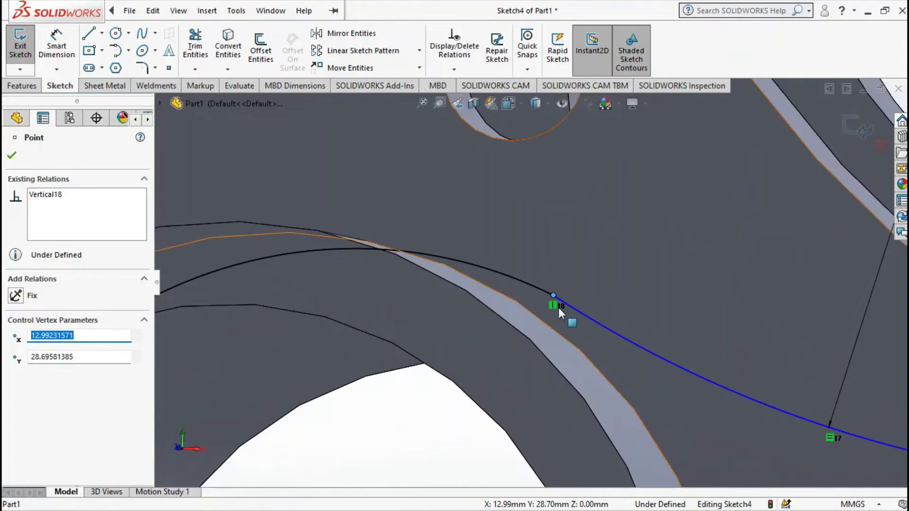
mouse_move(553, 293)
left_mouse_down()
mouse_move(589, 308)
mouse_move(447, 263)
left_mouse_up()
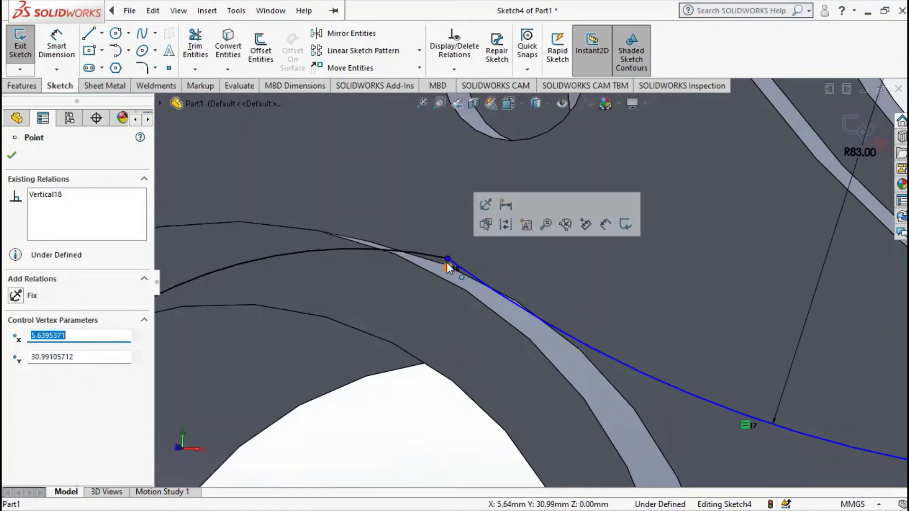
left_click(388, 209)
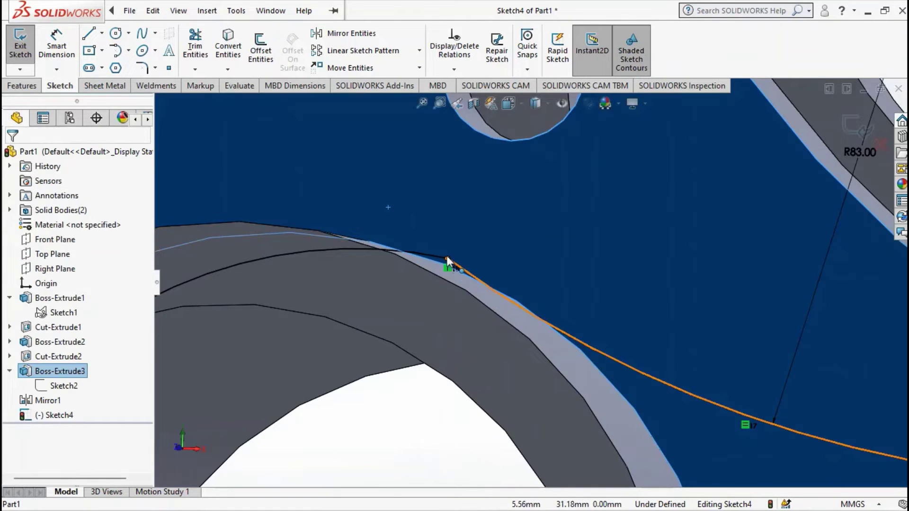
Reselect the upper arc's end point on the bore edge, zooming in to locate it
left_click(446, 259)
scroll(487, 285, "up", 5)
key("Escape")
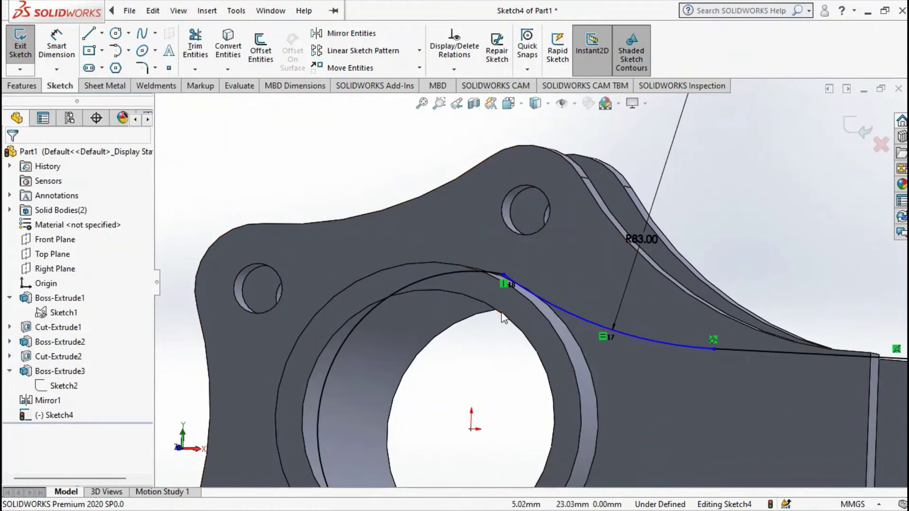
scroll(502, 307, "down", 3)
left_click(504, 249)
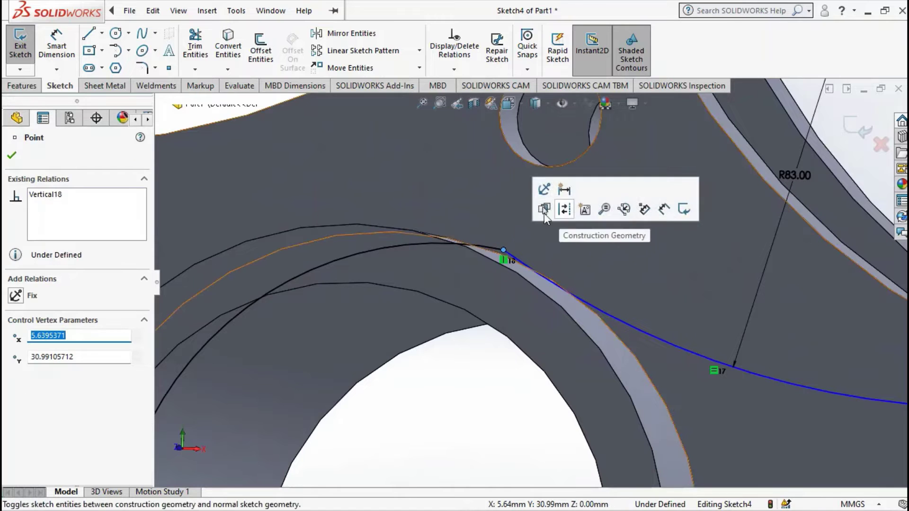
scroll(471, 305, "up", 3)
scroll(481, 318, "down", 1)
scroll(481, 319, "down", 1)
scroll(490, 331, "down", 1)
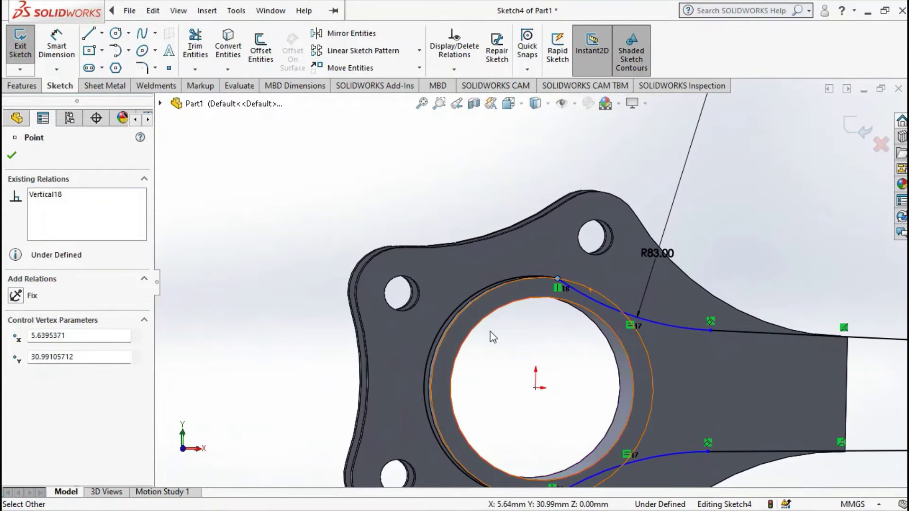
scroll(489, 332, "up", 2)
scroll(549, 284, "down", 2)
scroll(553, 280, "down", 2)
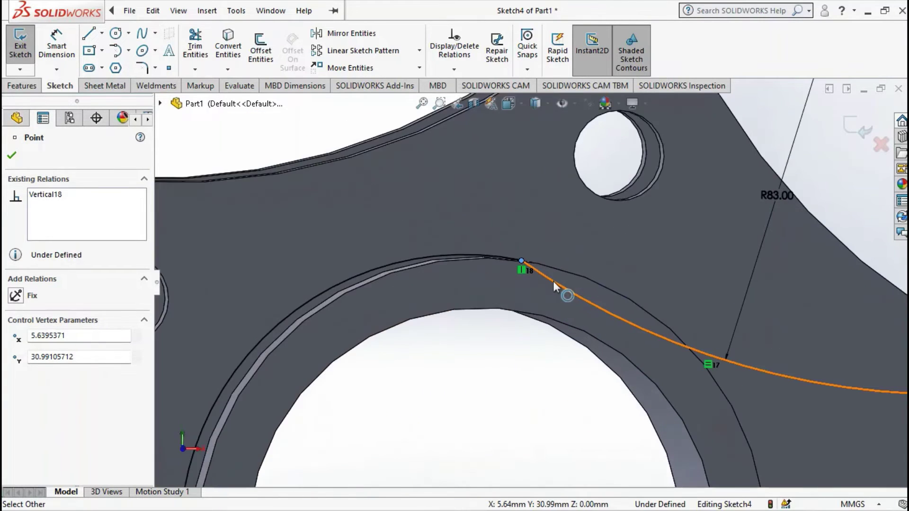
scroll(530, 279, "down", 2)
scroll(469, 243, "up", 3)
key("Escape")
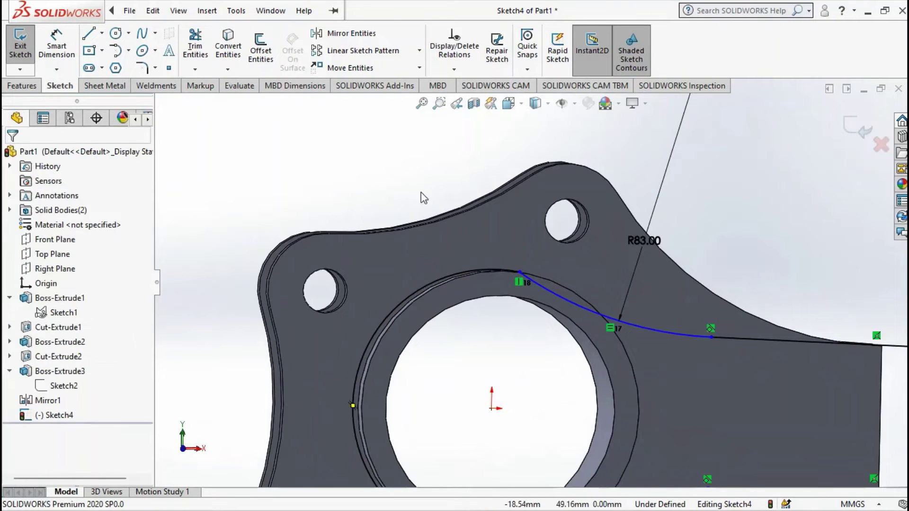
left_click(518, 271)
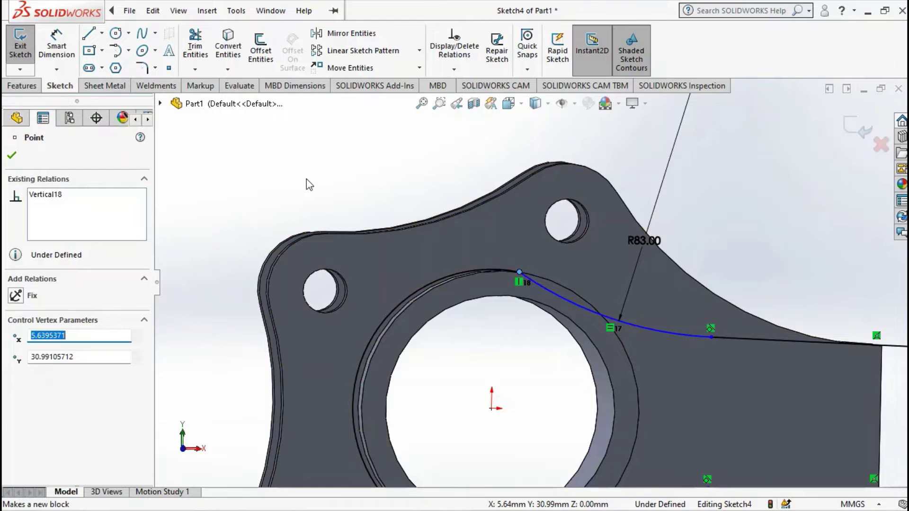
Undo the trial moves and drag the arc end to about X 15.29, Y 27.54
key("Escape")
scroll(440, 279, "down", 3)
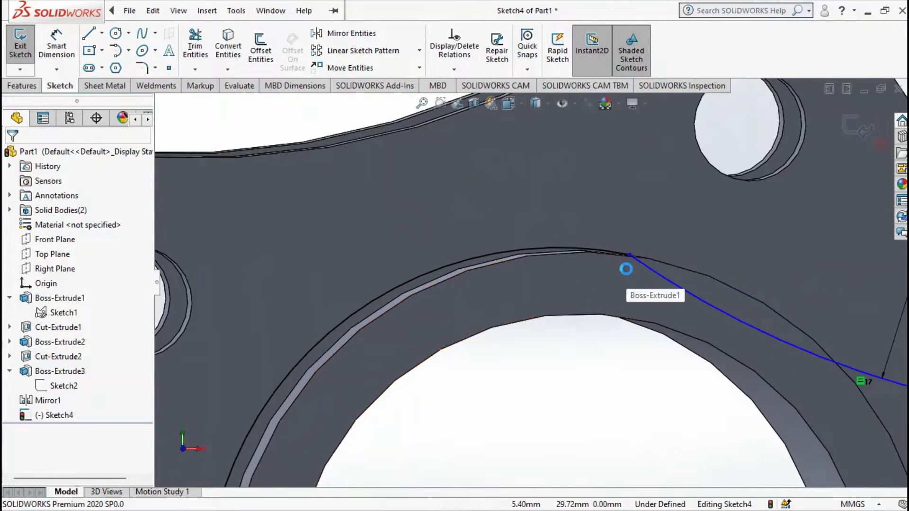
left_click_drag(630, 255, 640, 257)
scroll(651, 215, "up", 3)
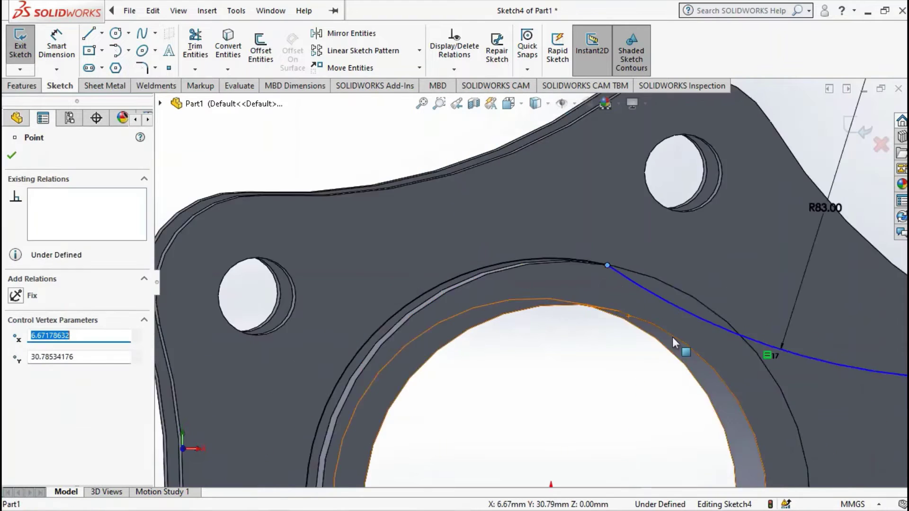
scroll(672, 337, "up", 2)
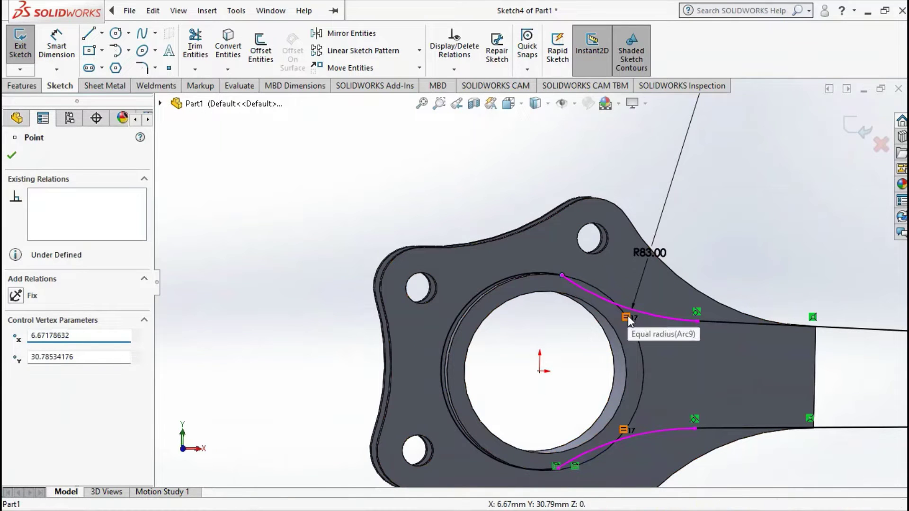
key("ctrl+z")
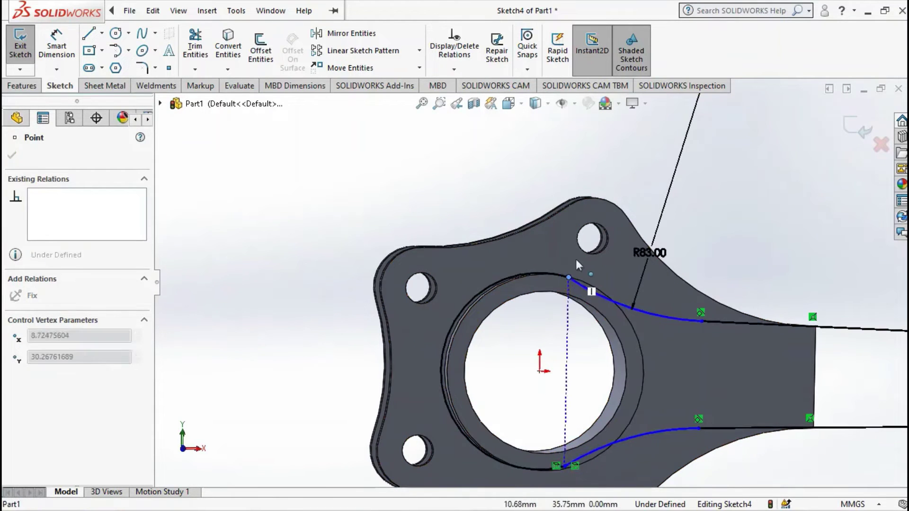
left_click_drag(693, 285, 592, 287)
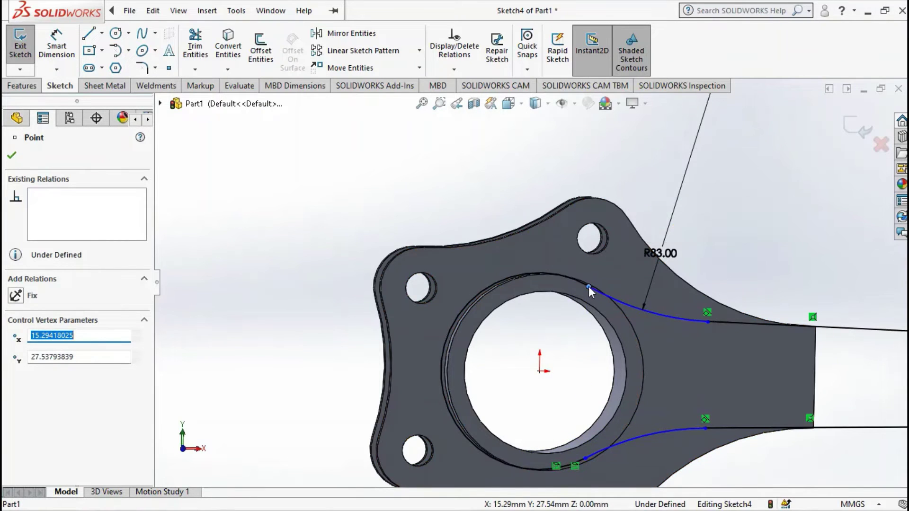
left_click(483, 193)
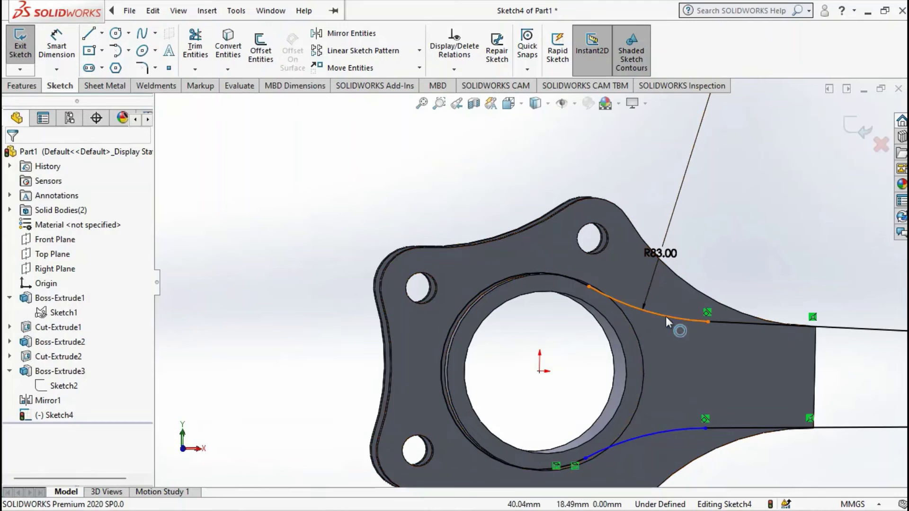
Delete the upper and lower R83 arcs and slide the leftover point along the bore edge
left_click(666, 317)
key("Delete")
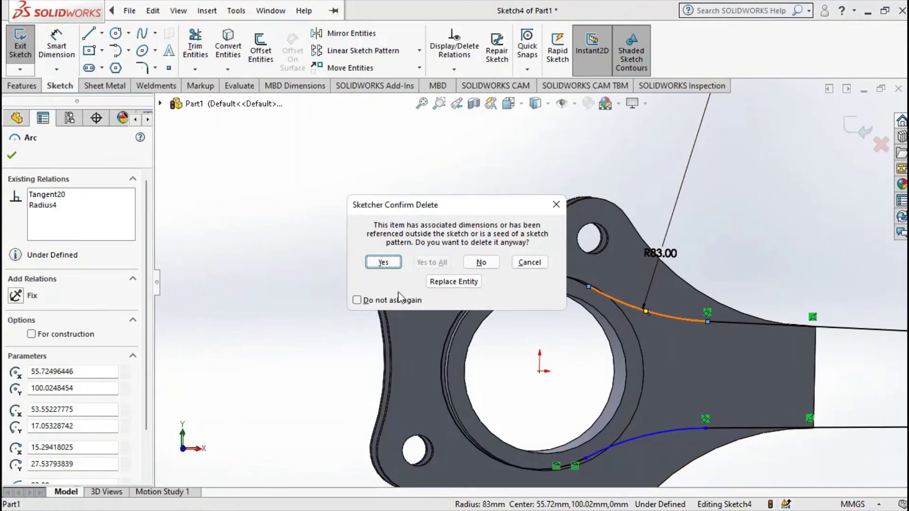
left_click(391, 263)
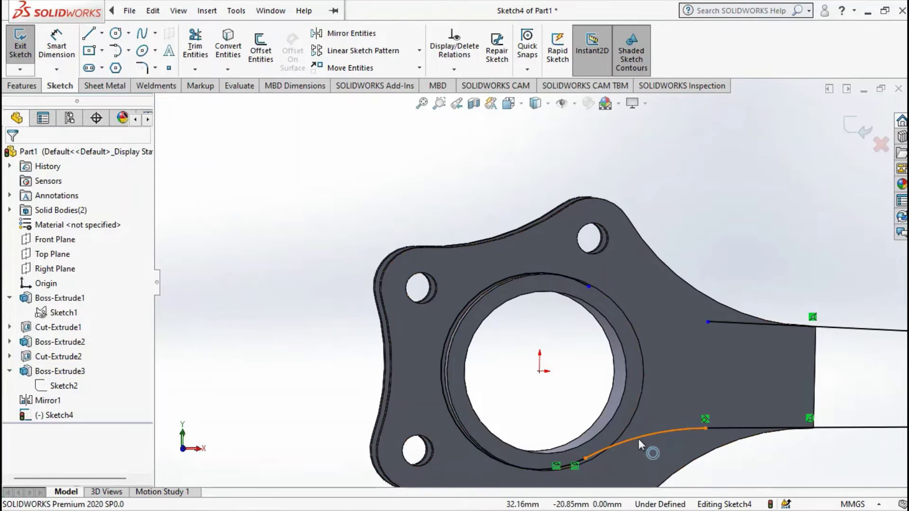
left_click(638, 439)
key("Delete")
left_click(573, 280)
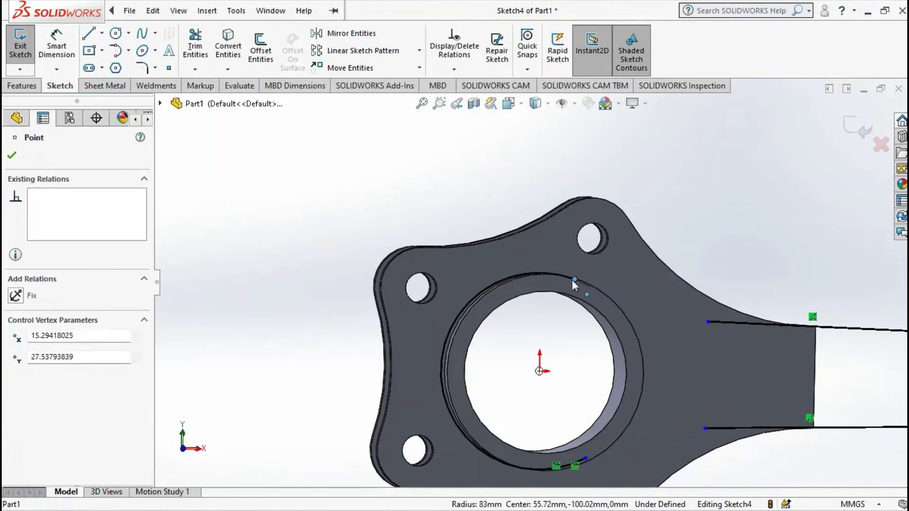
mouse_move(572, 280)
left_mouse_down()
mouse_move(560, 269)
mouse_move(587, 277)
left_mouse_up()
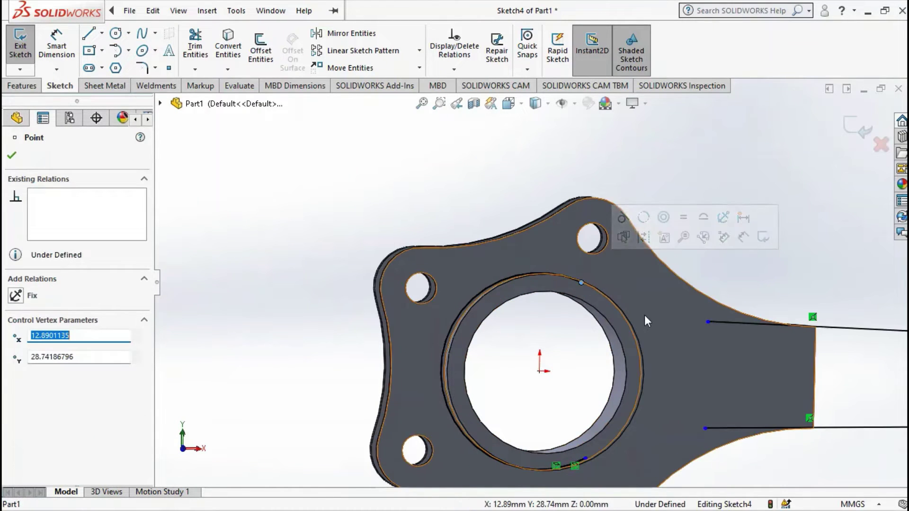
Draw tangent arcs from the hub outline to the upper and lower arm lines
left_click(116, 51)
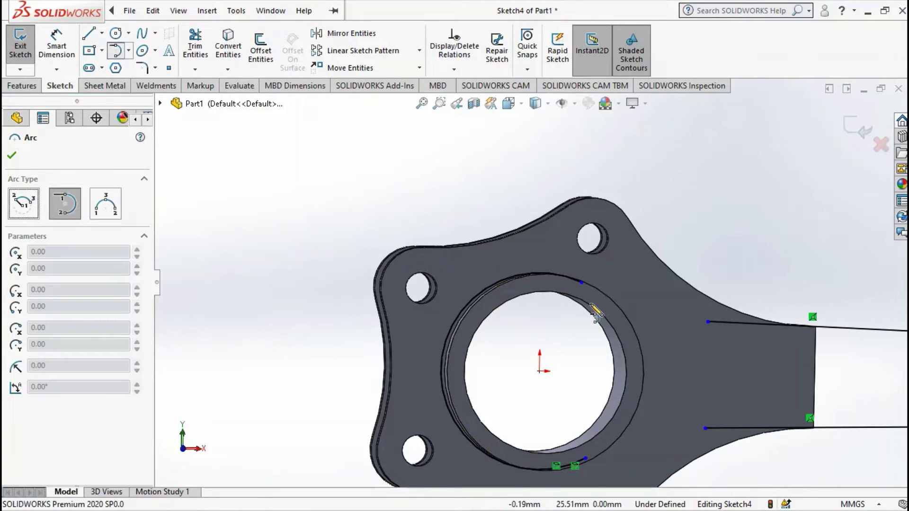
left_click(582, 283)
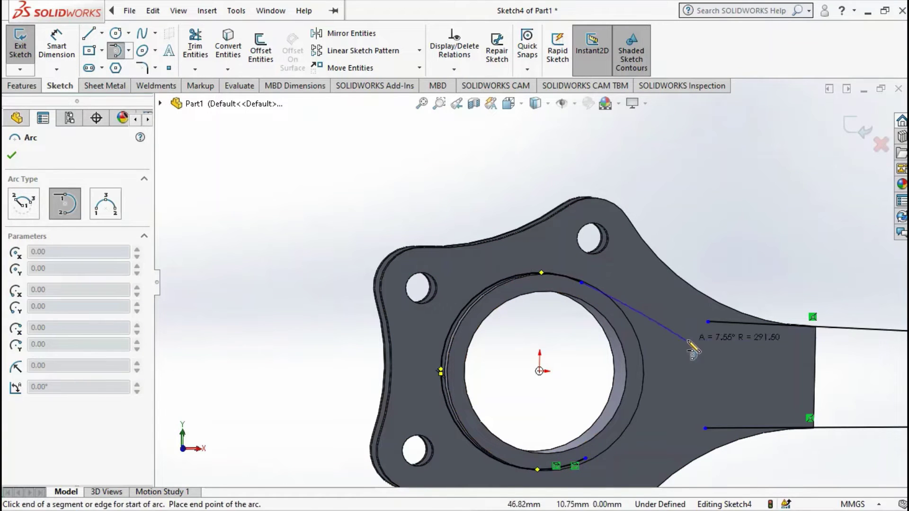
left_click(708, 321)
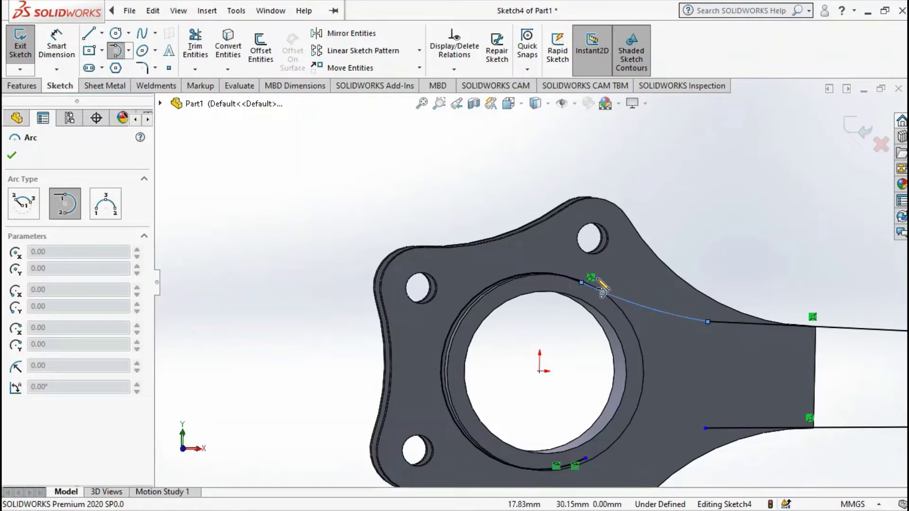
scroll(605, 462, "down", 3)
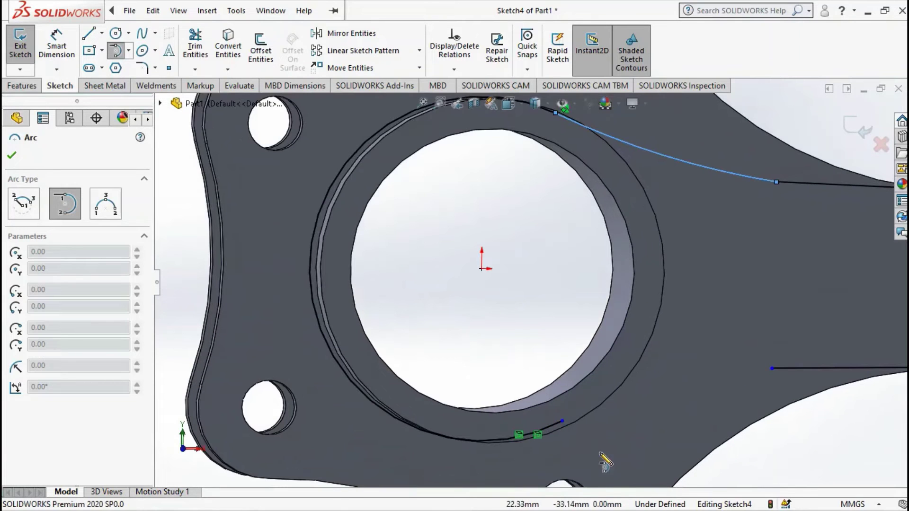
left_click(562, 421)
left_click(772, 368)
scroll(672, 315, "up", 4)
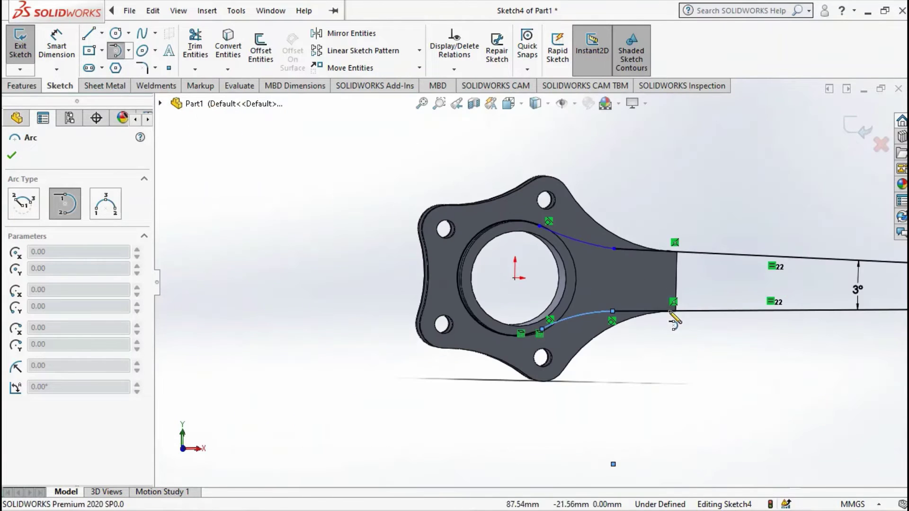
key("Escape")
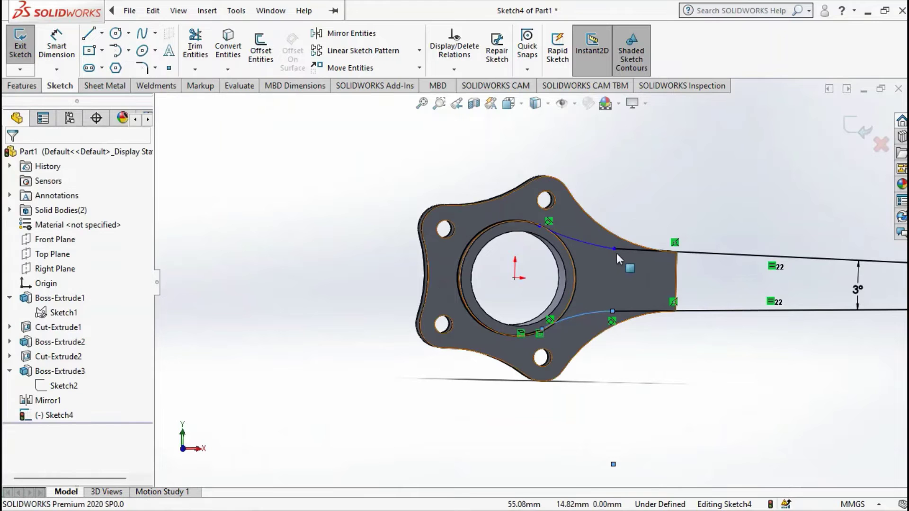
left_click(614, 249)
Make the upper arc tangent at its hub end and make both blend arcs equal
left_click(654, 191)
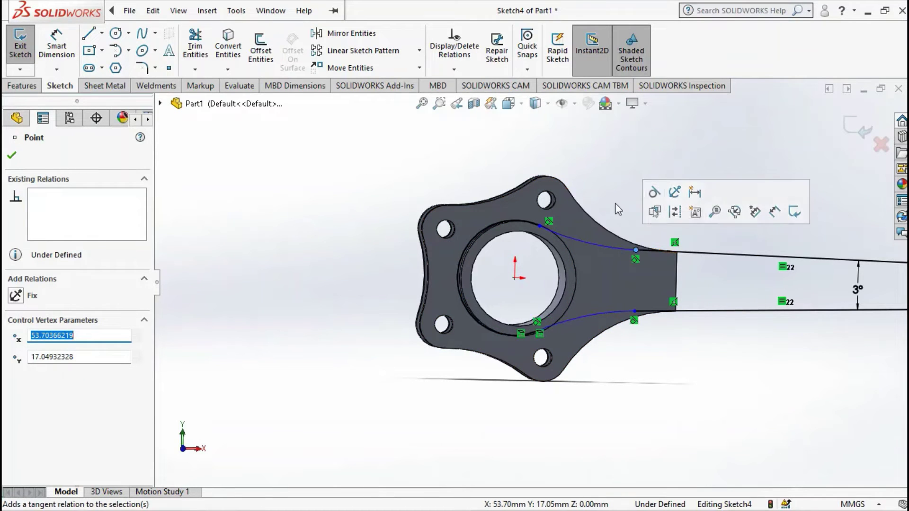
scroll(623, 273, "down", 2)
left_click(446, 239)
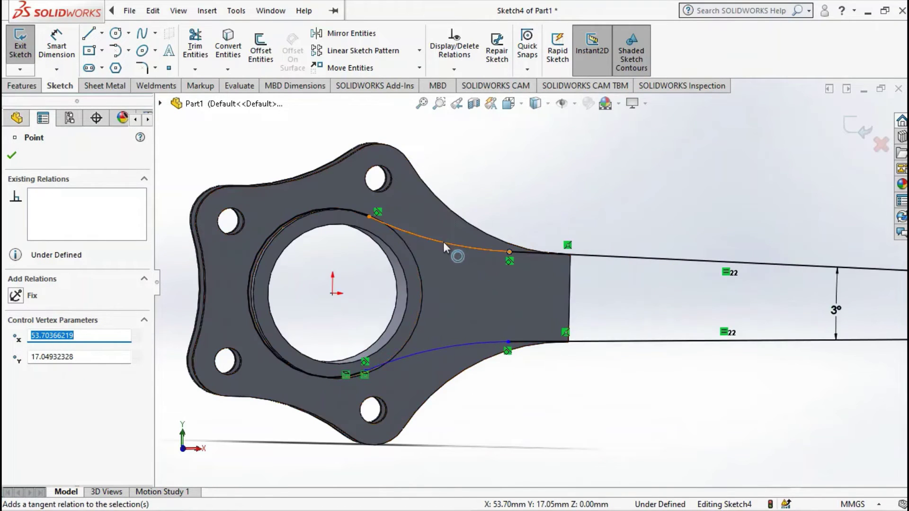
left_click(434, 348, "ctrl")
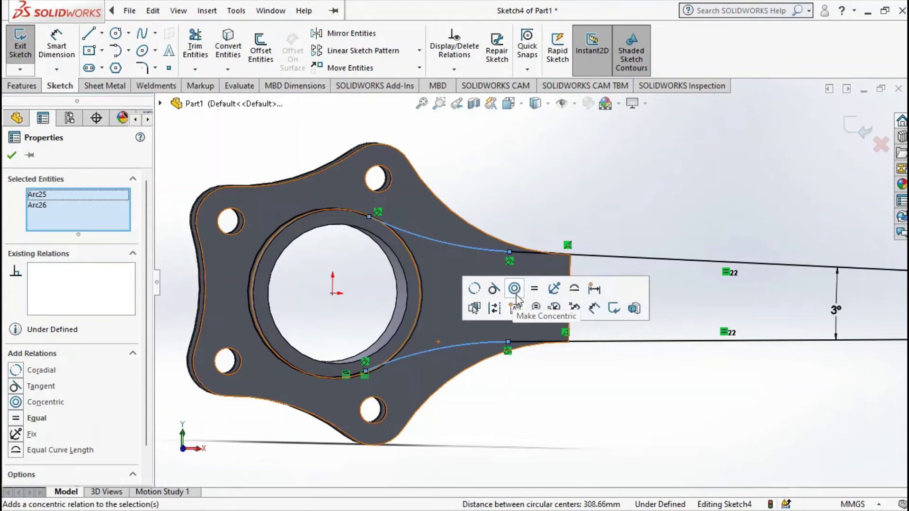
left_click(533, 288)
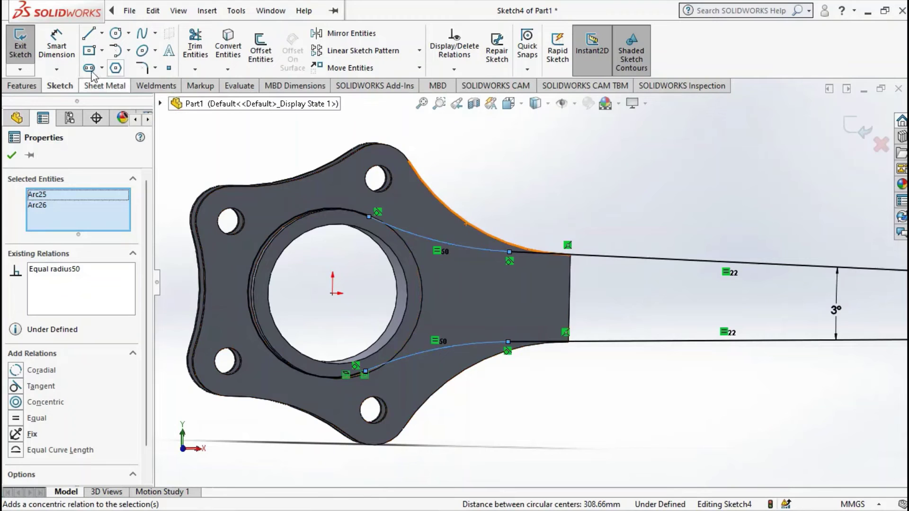
Dimension the upper blend arc's radius to 83 mm
left_click(42, 34)
left_click(447, 242)
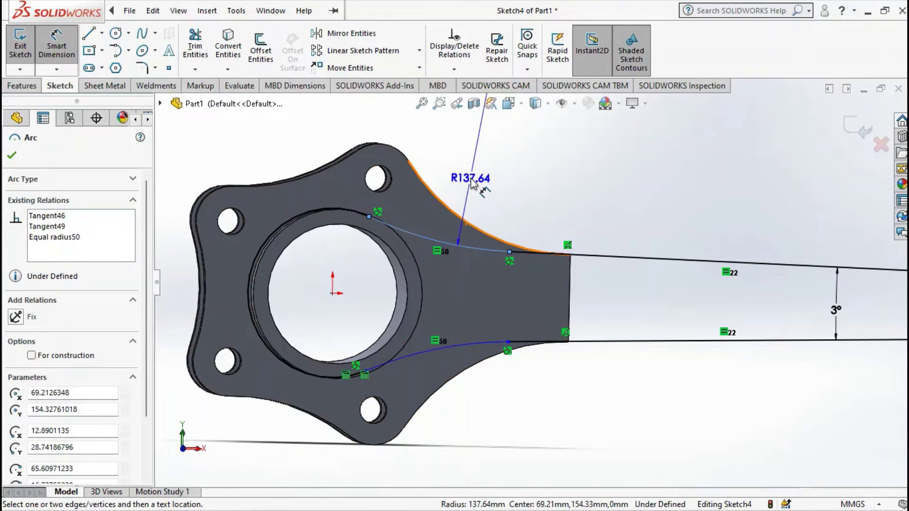
left_click(472, 183)
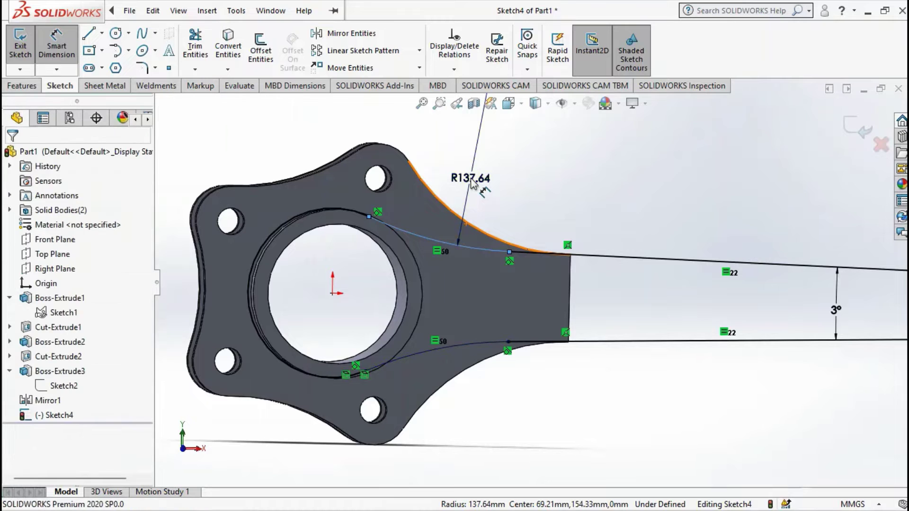
type("83")
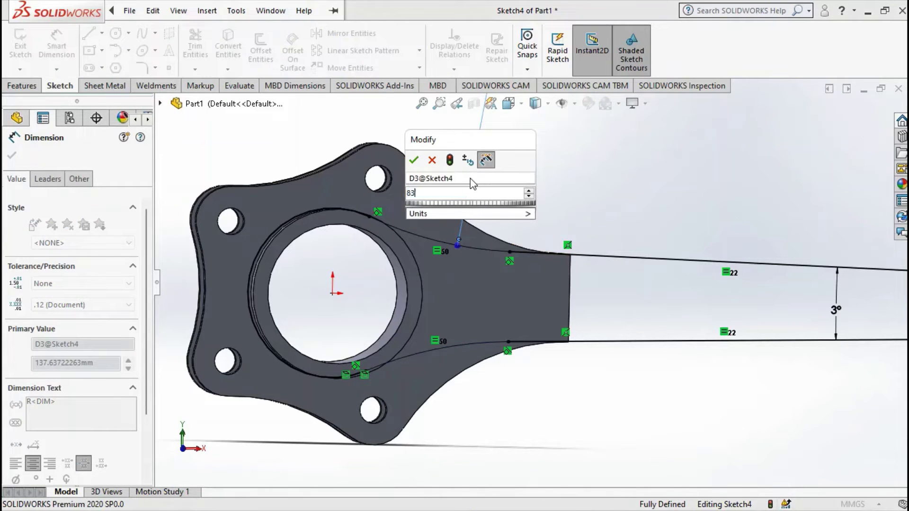
key("Return")
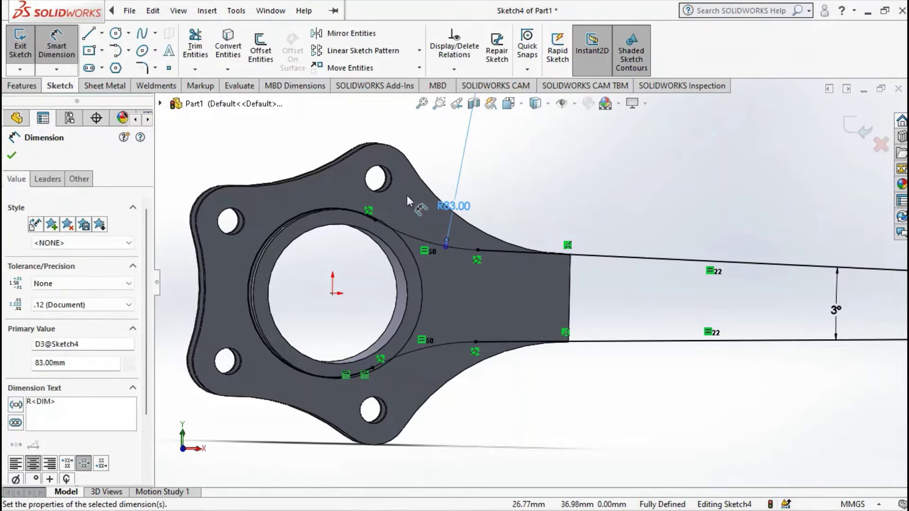
key("f")
scroll(407, 195, "down", 2)
scroll(592, 290, "down", 2)
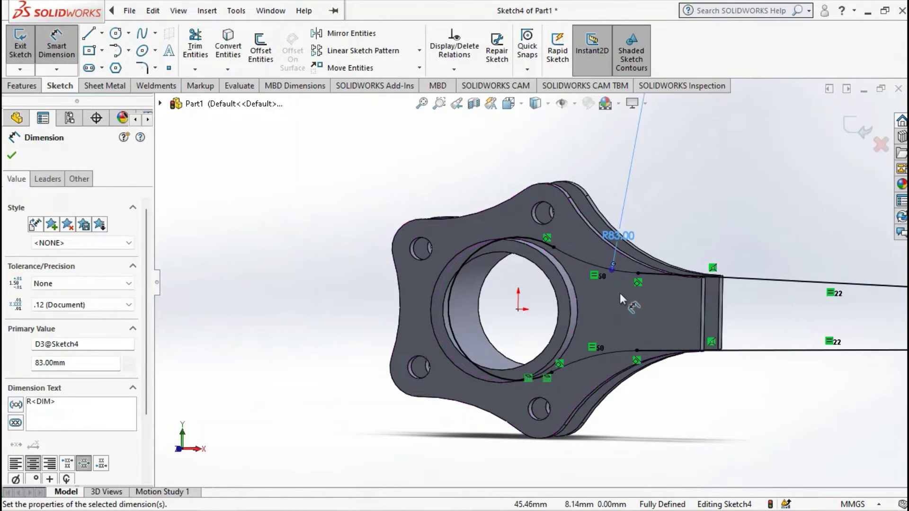
left_click(11, 155)
Orbit to an angled 3-D view and start an Extruded Boss/Base on the rod sketch
scroll(677, 291, "up", 3)
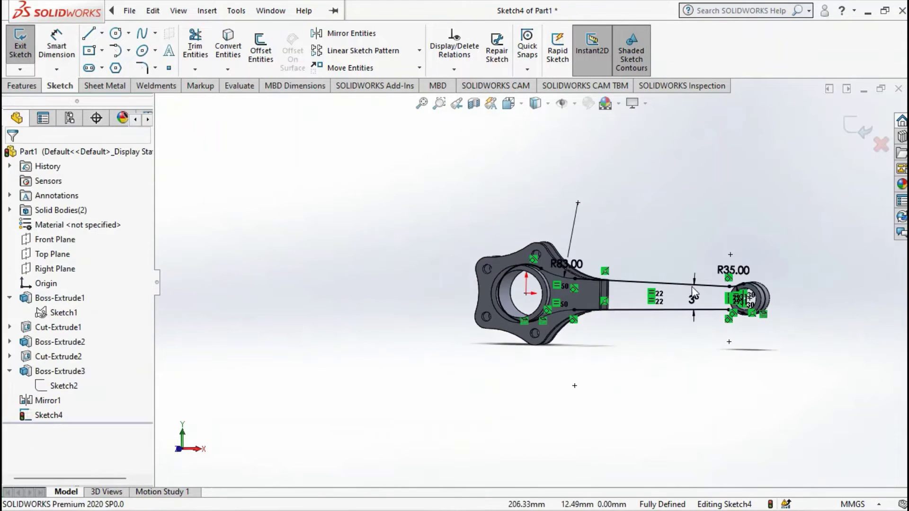
scroll(684, 289, "down", 2)
scroll(711, 297, "down", 3)
scroll(710, 295, "up", 2)
scroll(710, 295, "down", 1)
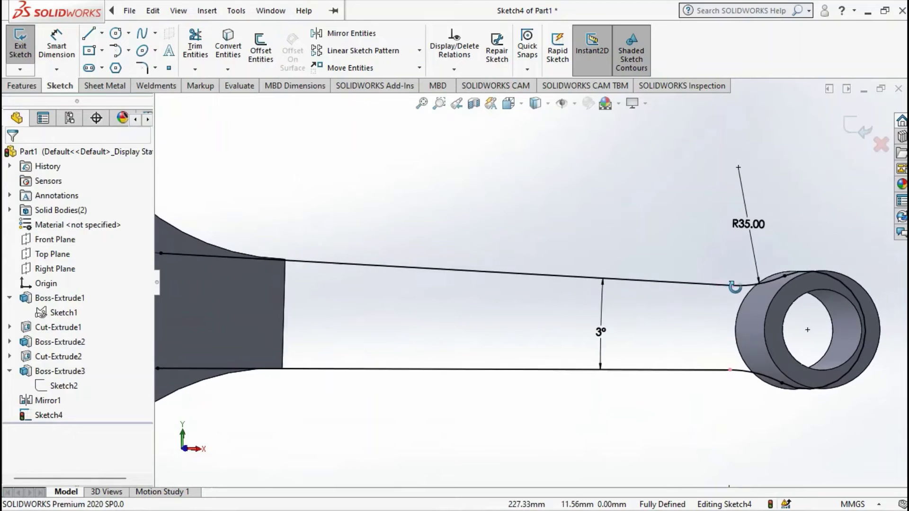
scroll(711, 295, "up", 1)
scroll(713, 296, "up", 2)
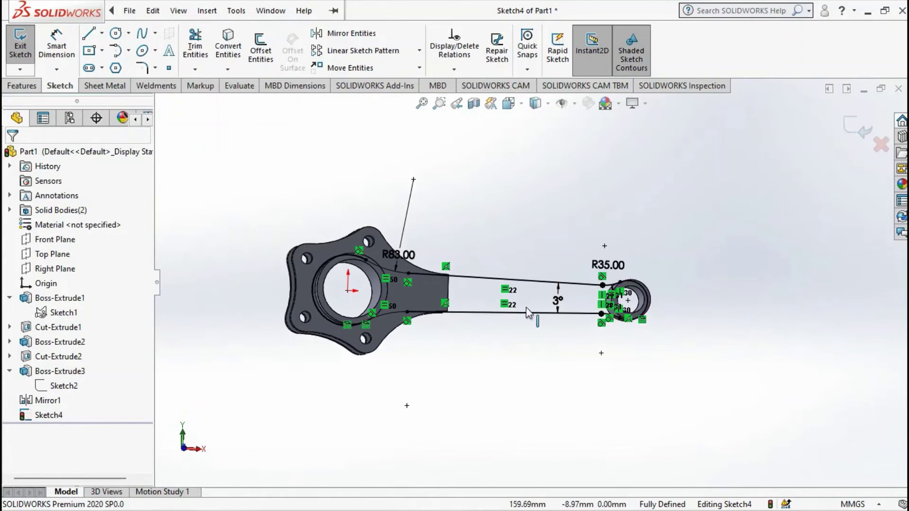
mouse_move(528, 313)
middle_mouse_down()
mouse_move(481, 321)
mouse_move(225, 217)
middle_mouse_up()
left_click(18, 87)
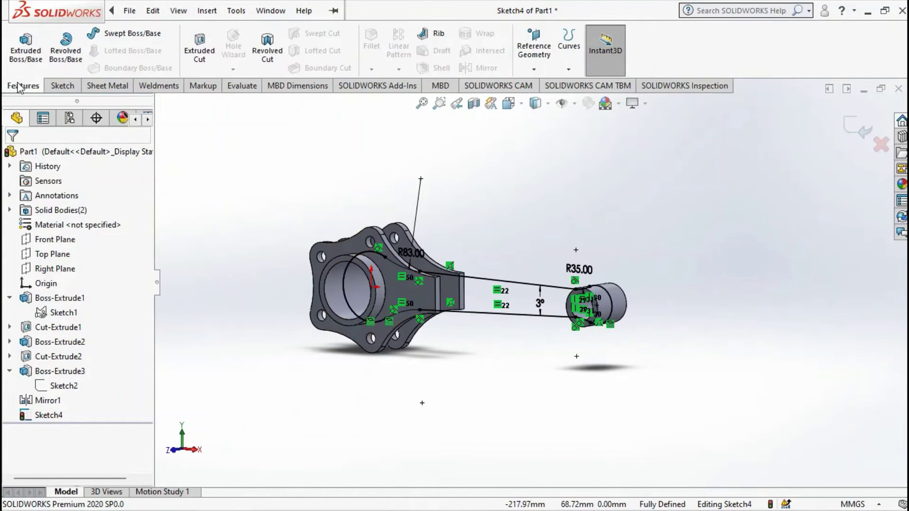
left_click(11, 54)
scroll(433, 280, "down", 3)
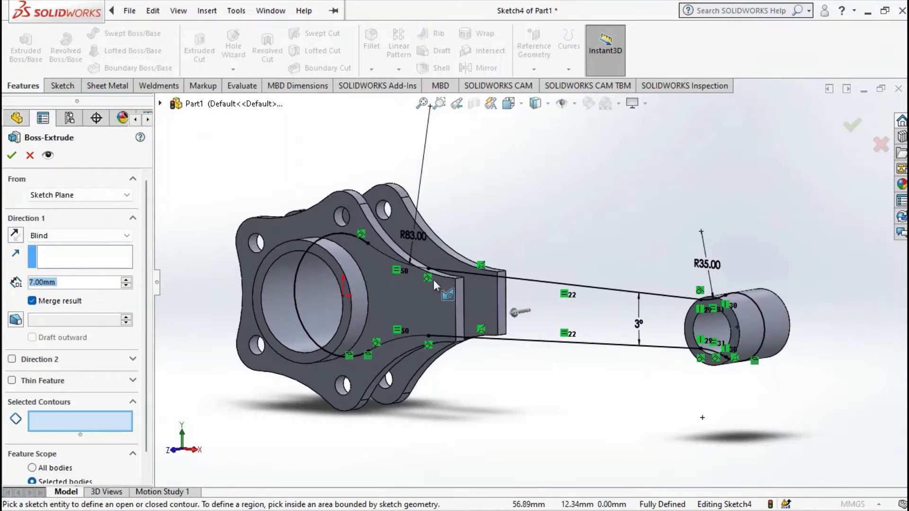
Return to the front view, cancel the extrusion, and select then clear Sketch4
mouse_move(462, 282)
middle_mouse_down()
mouse_move(514, 266)
mouse_move(489, 260)
mouse_move(503, 262)
middle_mouse_up()
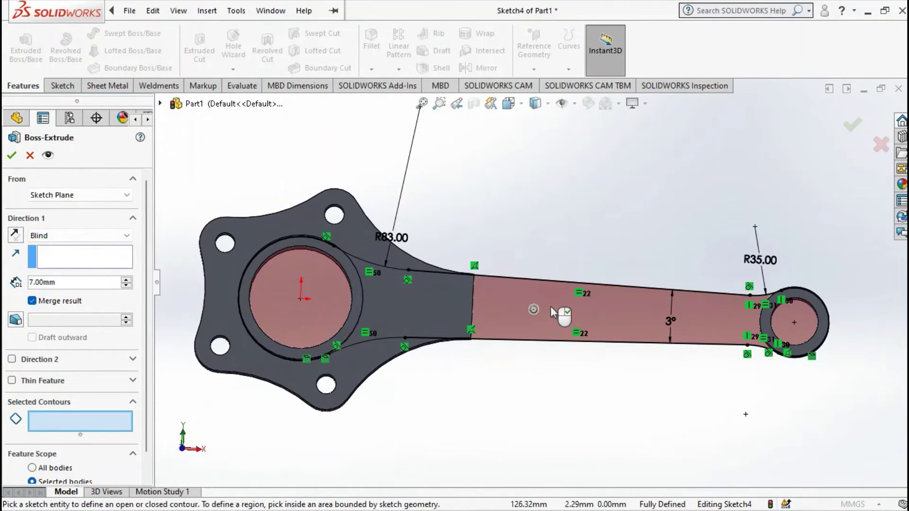
left_click(27, 150)
left_click(47, 416)
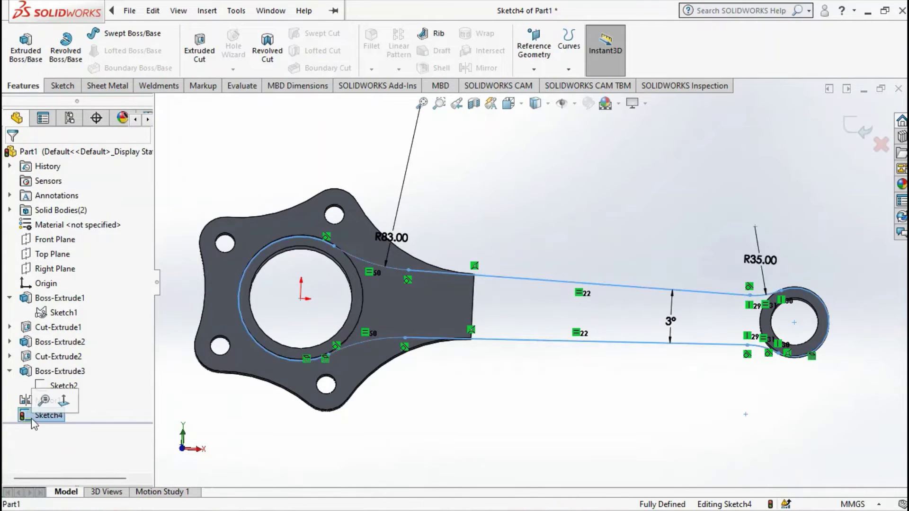
left_click(208, 169)
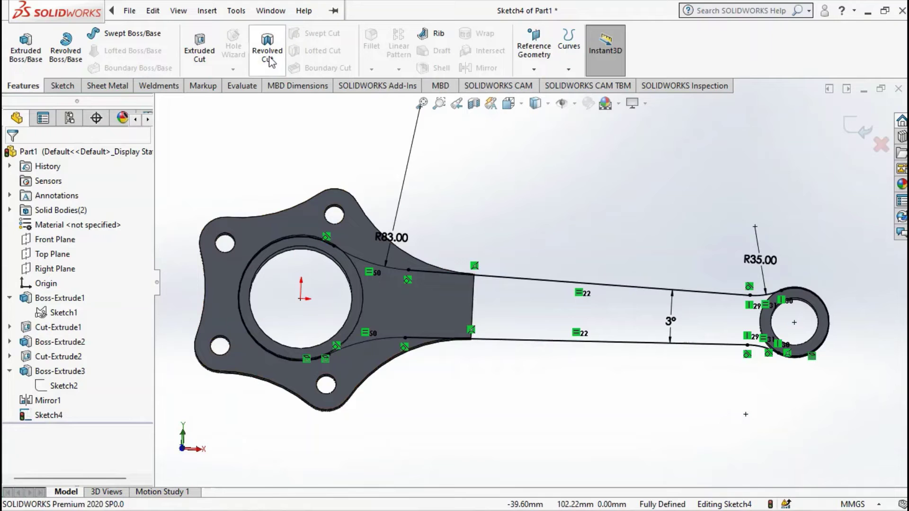
Convert the hub bore edge and the small ring's inner edge into Sketch4 geometry
left_click(62, 87)
left_click(227, 48)
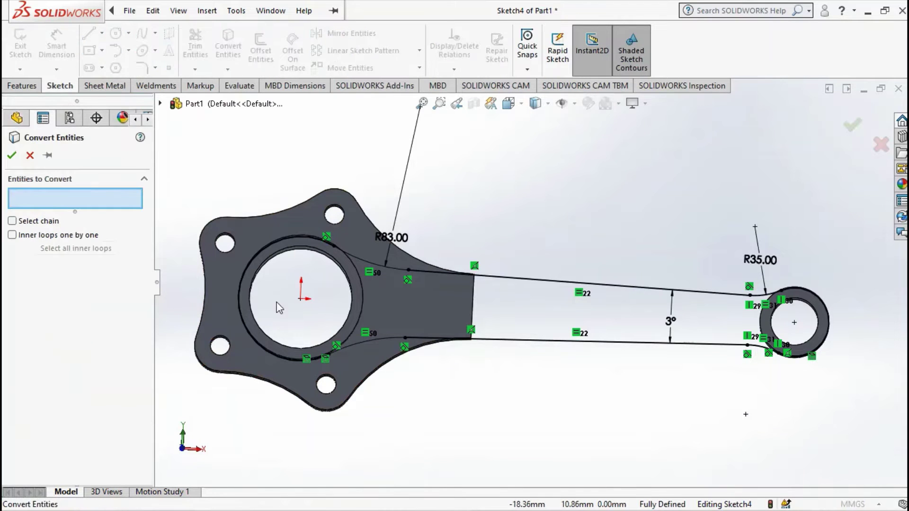
scroll(293, 305, "down", 5)
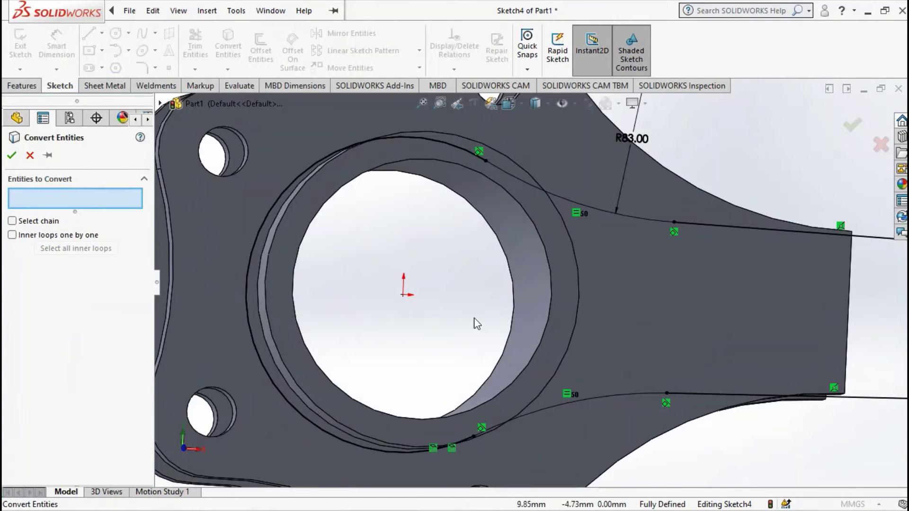
left_click(551, 313)
scroll(554, 314, "up", 5)
scroll(715, 297, "down", 4)
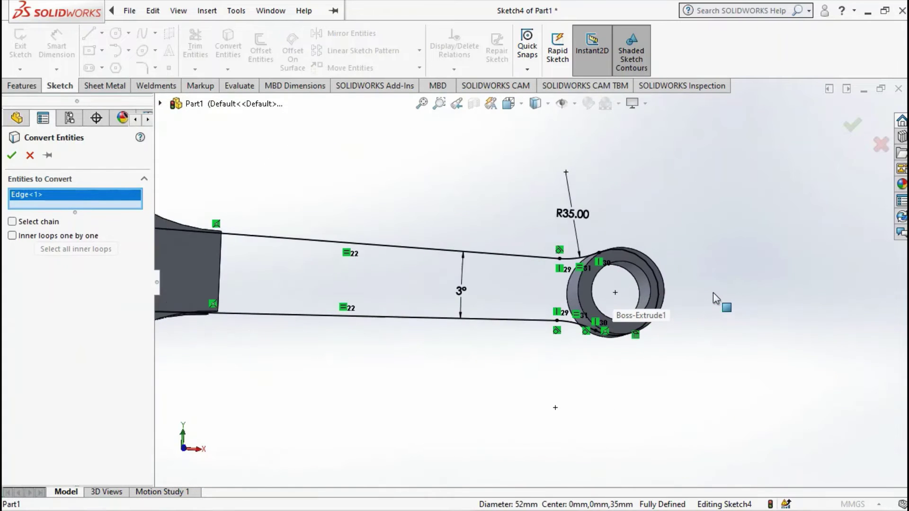
scroll(643, 289, "down", 3)
left_click(606, 265)
scroll(534, 265, "up", 3)
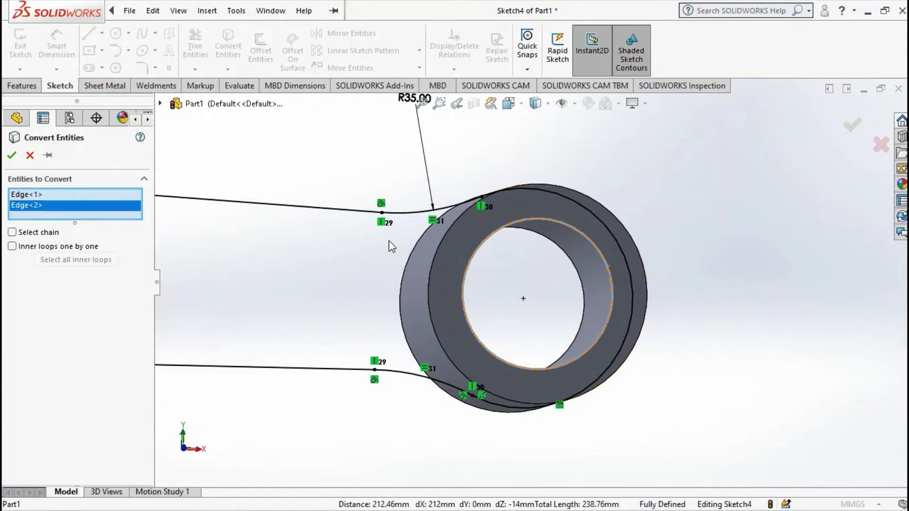
left_click(13, 155)
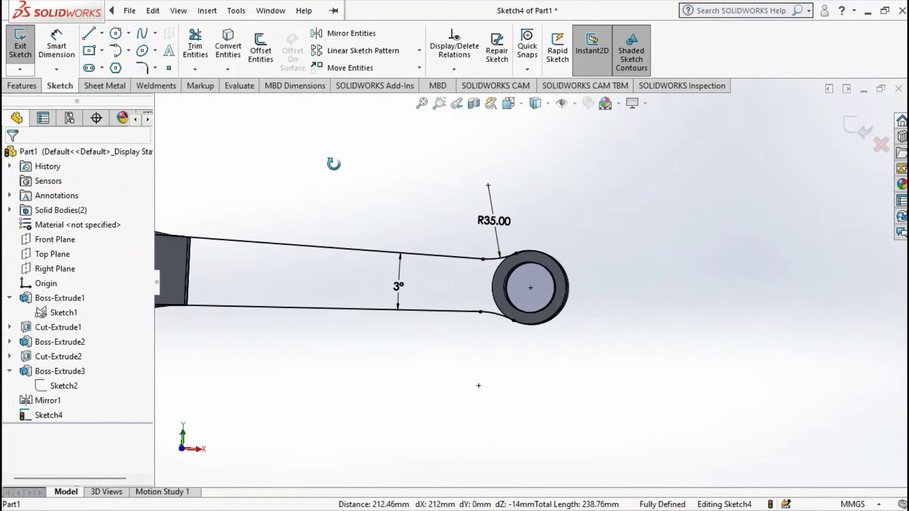
scroll(417, 237, "up", 2)
scroll(424, 243, "up", 2)
scroll(424, 244, "down", 2)
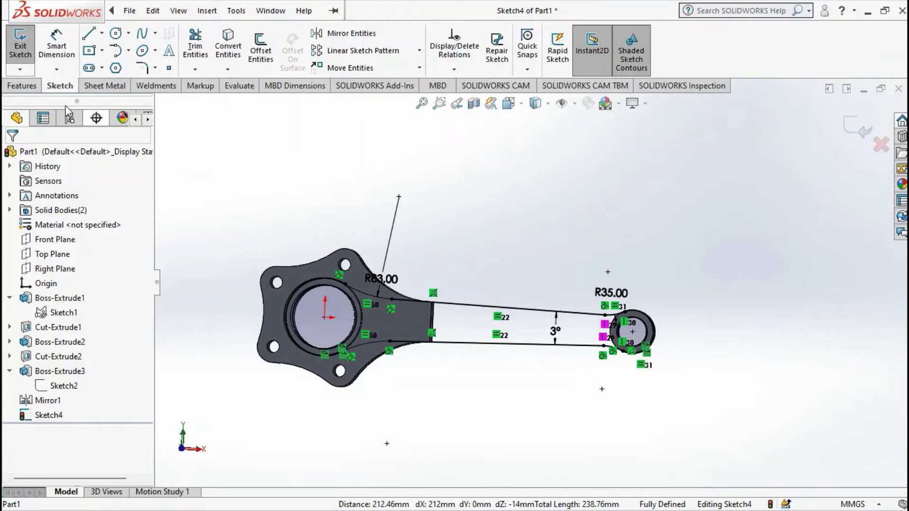
left_click(30, 87)
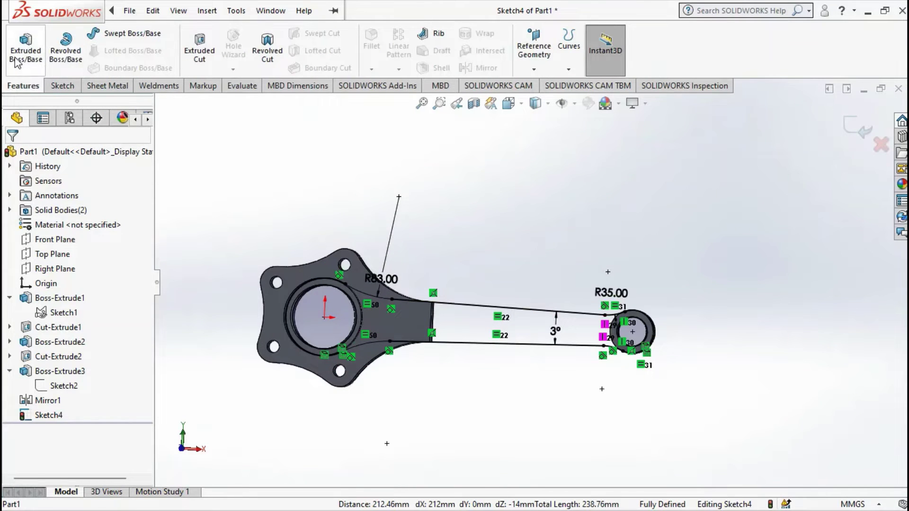
Start a Boss-Extrude and select the arm region between the rod lines
left_click(17, 61)
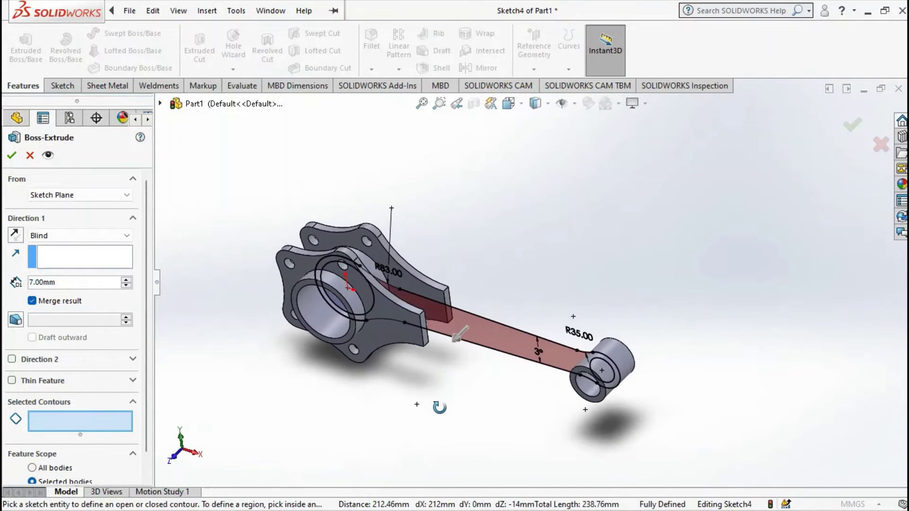
left_click(485, 337)
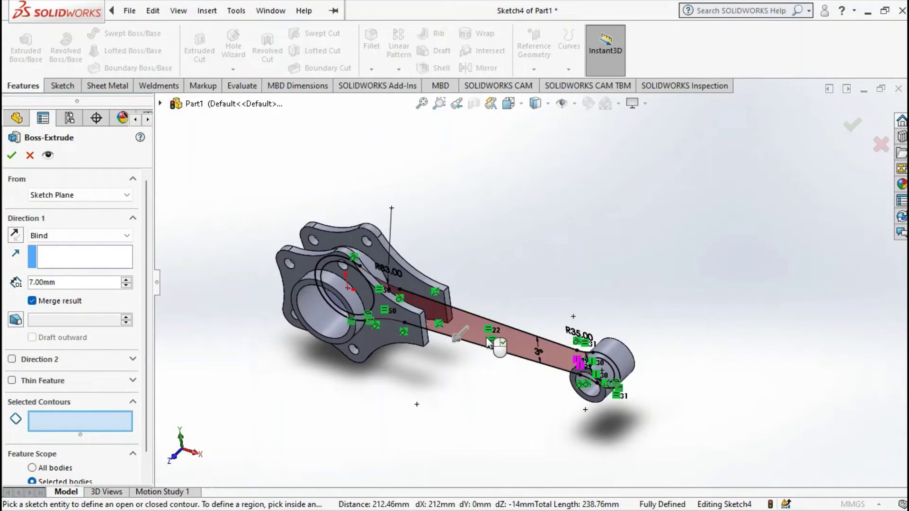
scroll(545, 351, "down", 3)
scroll(521, 341, "down", 2)
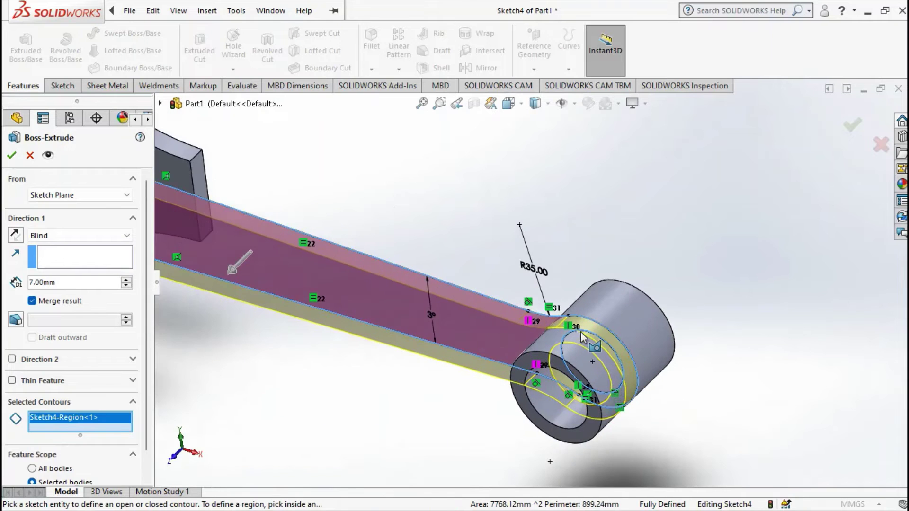
scroll(340, 268, "up", 5)
scroll(341, 268, "down", 4)
scroll(526, 272, "up", 2)
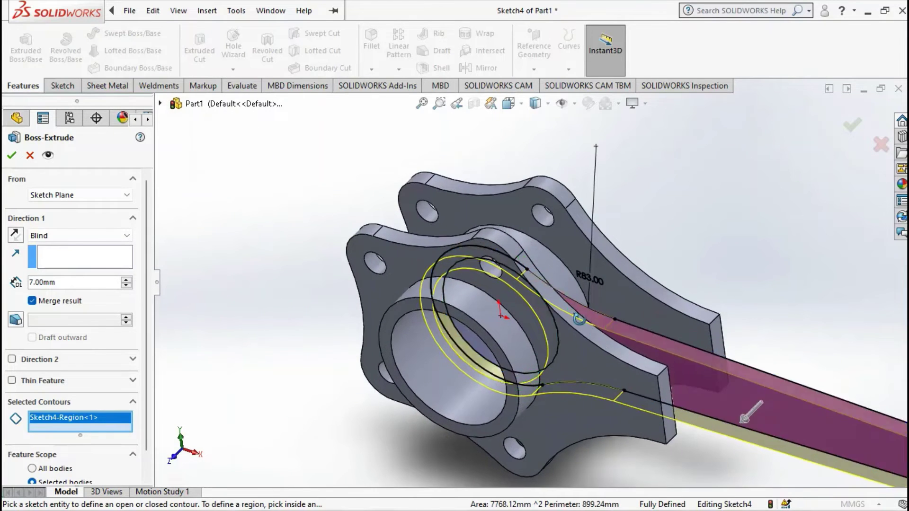
scroll(535, 298, "up", 2)
scroll(543, 327, "up", 2)
middle_click_drag(544, 328, 530, 317)
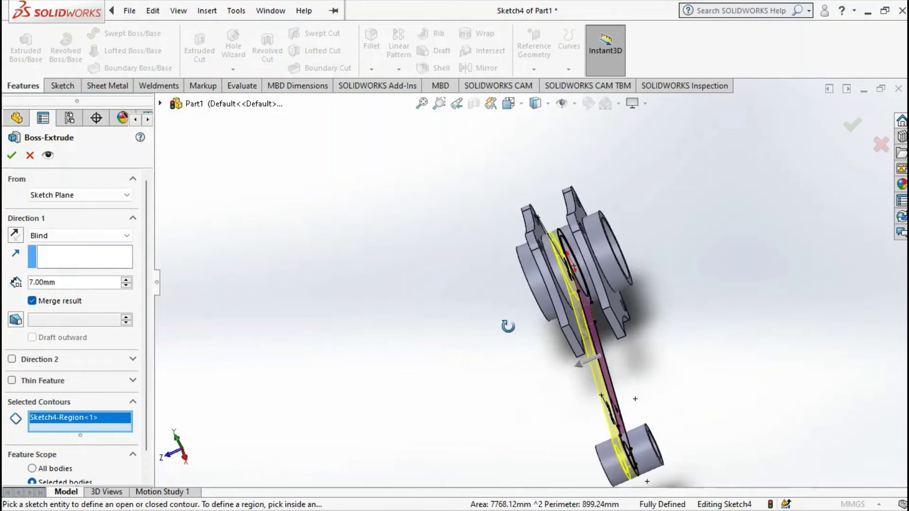
middle_click_drag(530, 317, 527, 353)
Set Direction 1 to Up To Surface, limited by the hub face
left_click(115, 236)
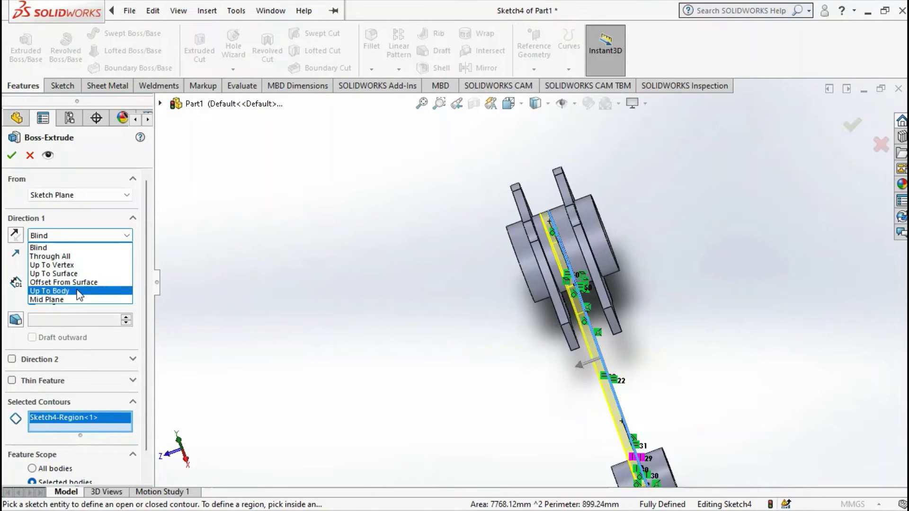
left_click(76, 275)
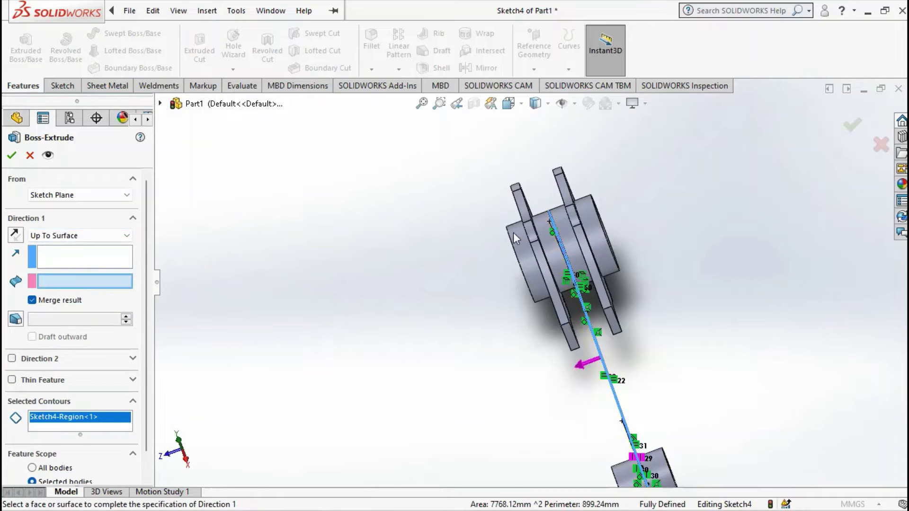
left_click(537, 222)
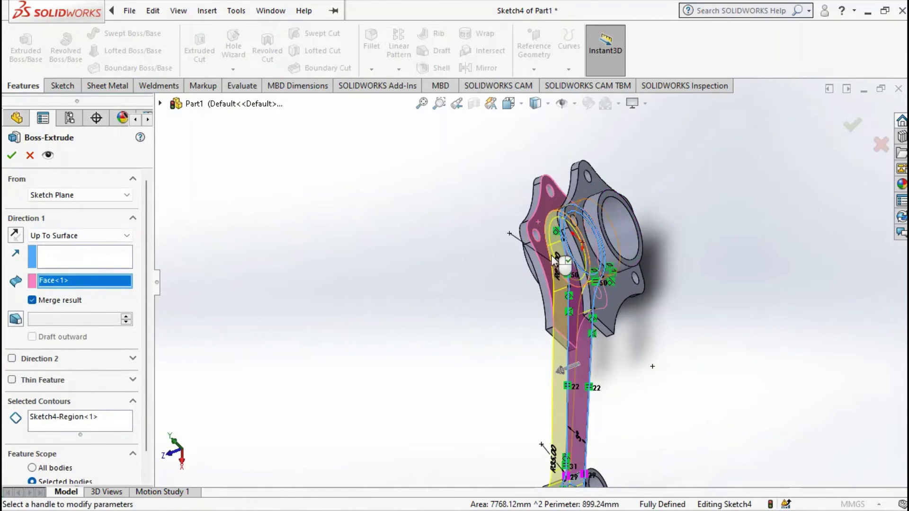
middle_click_drag(537, 222, 599, 218)
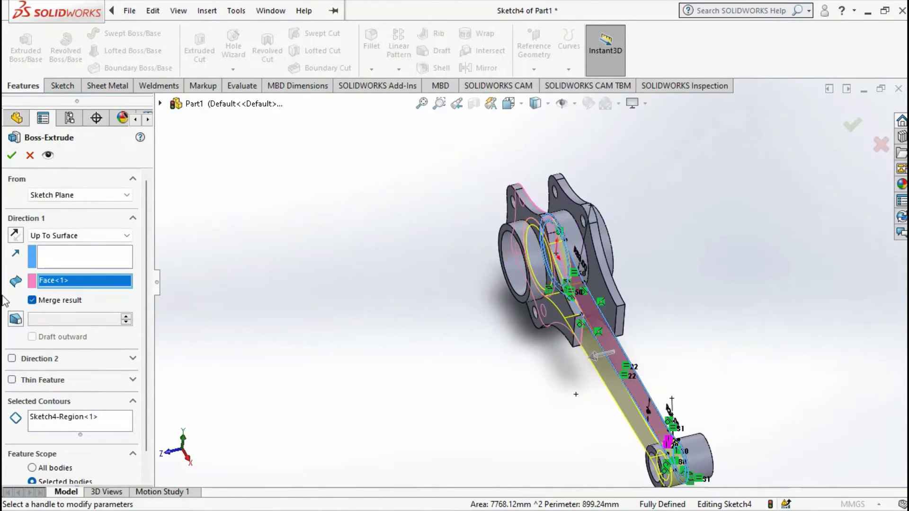
right_click(75, 283)
left_click(105, 302)
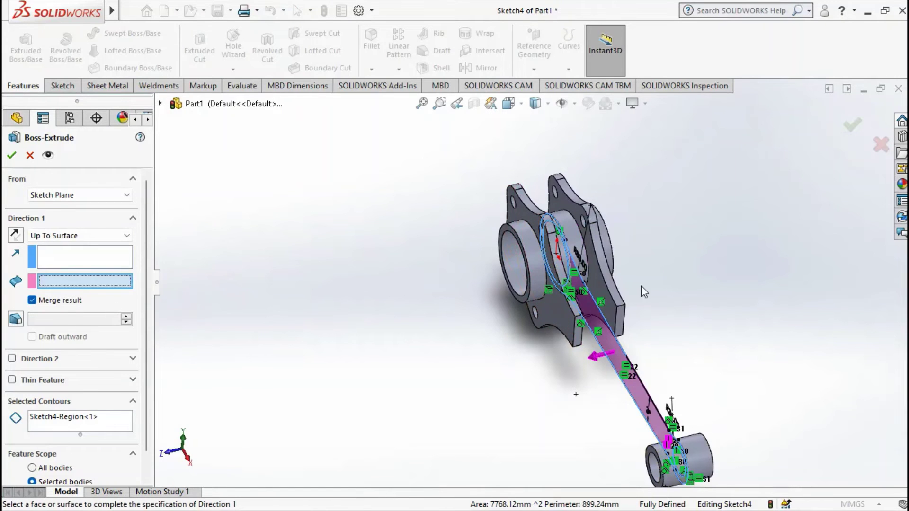
middle_click_drag(641, 289, 670, 237)
left_click(573, 302)
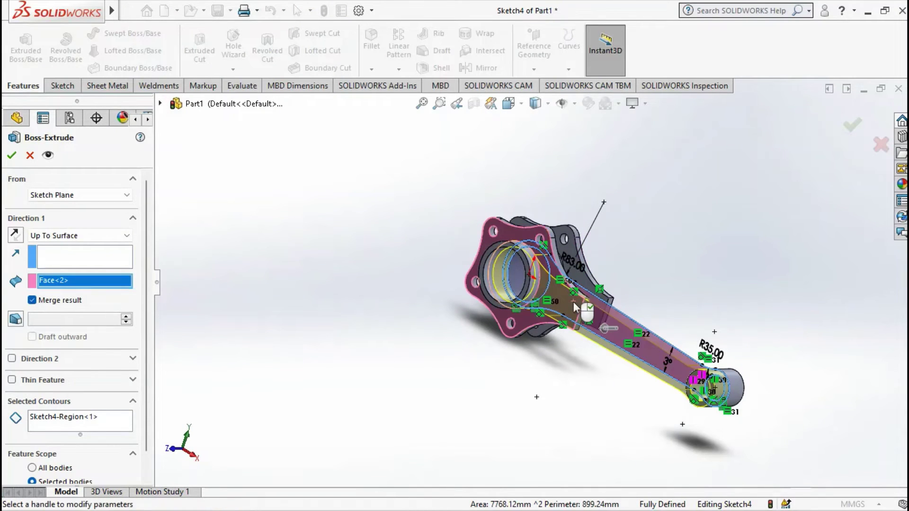
scroll(602, 312, "down", 2)
mouse_move(651, 253)
middle_mouse_down()
mouse_move(531, 259)
mouse_move(516, 276)
middle_mouse_up()
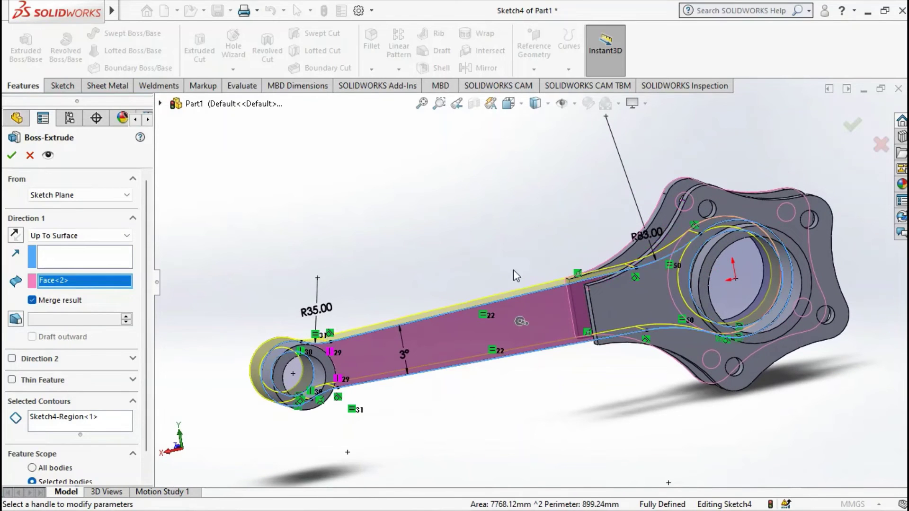
Add Direction 2 as Up To Surface on the flange face and confirm the extrusion
left_click(12, 358)
left_click(81, 375)
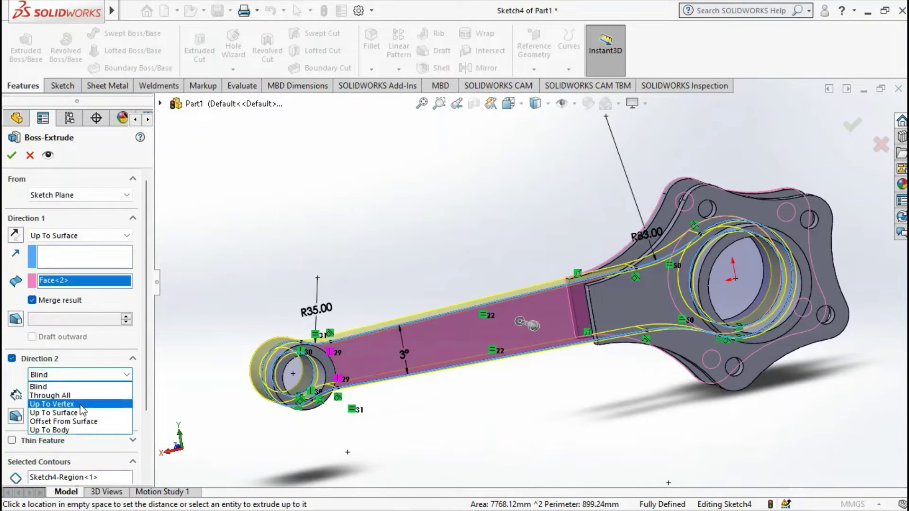
left_click(81, 412)
left_click(657, 299)
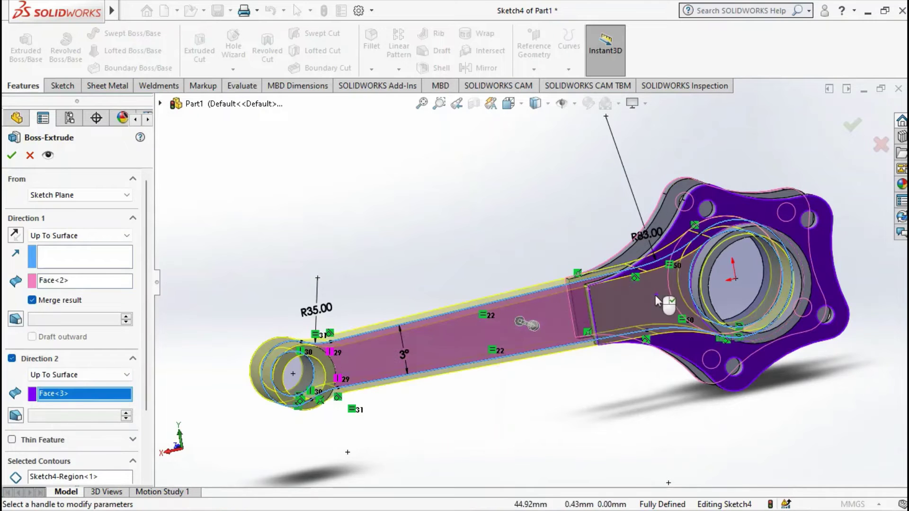
left_click(12, 154)
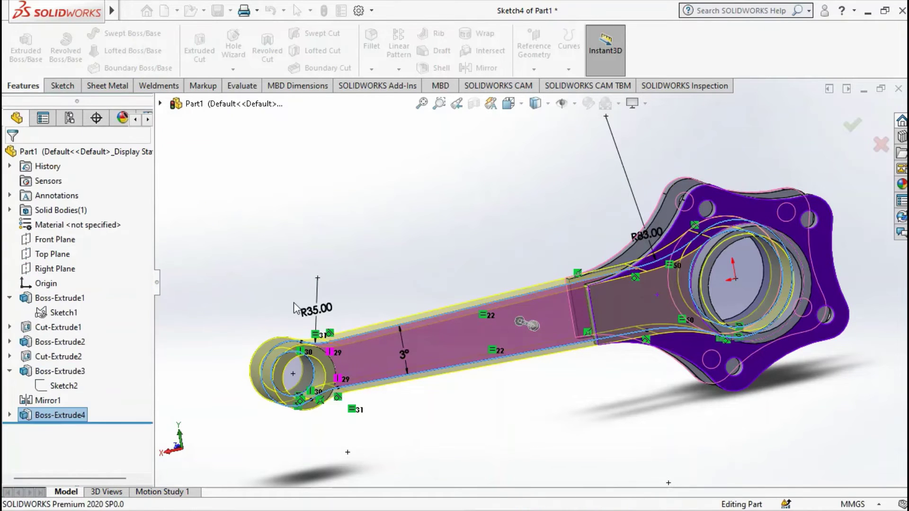
mouse_move(293, 302)
middle_mouse_down()
mouse_move(365, 315)
mouse_move(371, 378)
mouse_move(440, 360)
mouse_move(493, 375)
middle_mouse_up()
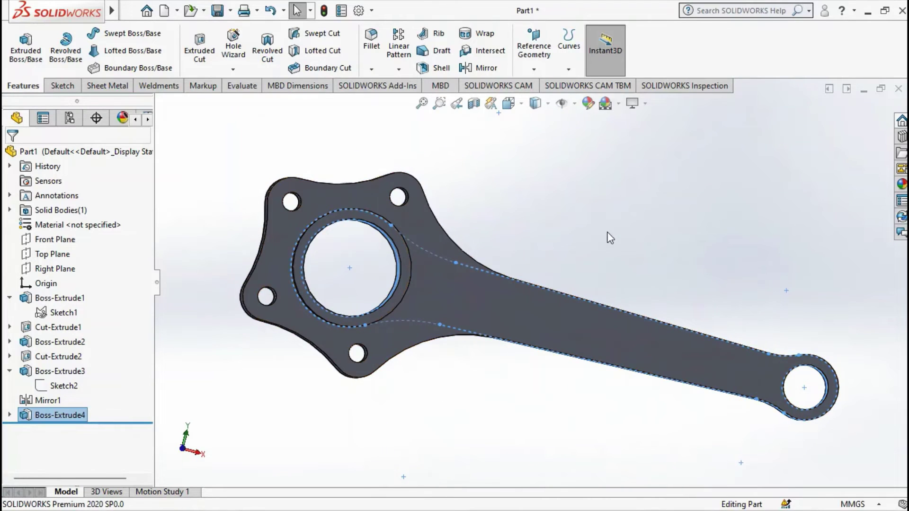
scroll(520, 311, "down", 3)
mouse_move(521, 312)
middle_mouse_down()
mouse_move(424, 296)
mouse_move(470, 291)
mouse_move(452, 310)
mouse_move(416, 312)
middle_mouse_up()
scroll(472, 304, "up", 3)
scroll(535, 286, "up", 2)
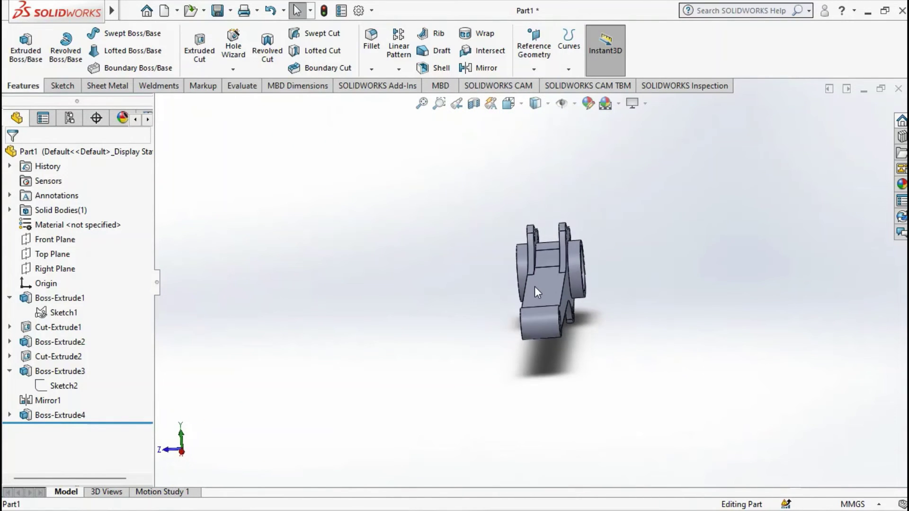
mouse_move(526, 291)
middle_mouse_down()
mouse_move(560, 297)
mouse_move(636, 238)
mouse_move(635, 264)
mouse_move(723, 295)
mouse_move(692, 394)
mouse_move(681, 397)
middle_mouse_up()
scroll(560, 297, "down", 3)
scroll(560, 298, "down", 3)
scroll(532, 297, "up", 3)
Start a new sketch on the Top Plane, viewed Normal To
left_click(28, 255)
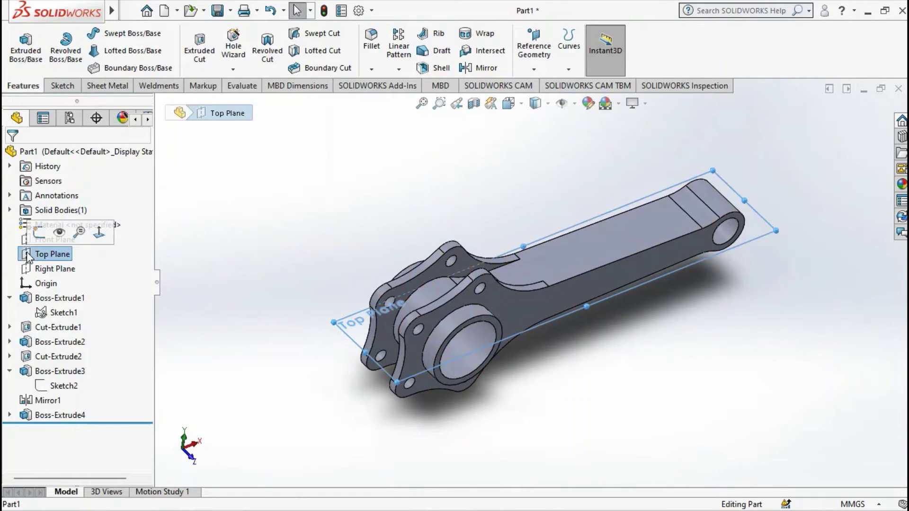
left_click(42, 232)
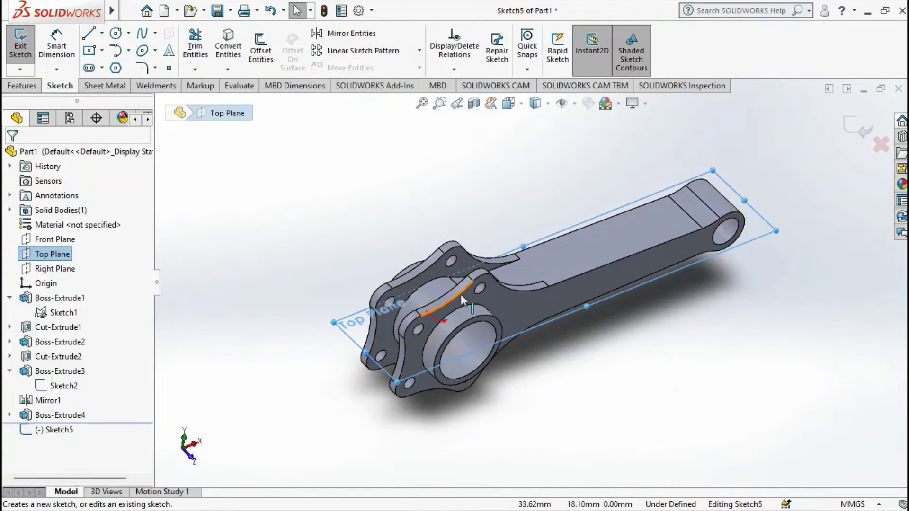
middle_click_drag(457, 269, 469, 343)
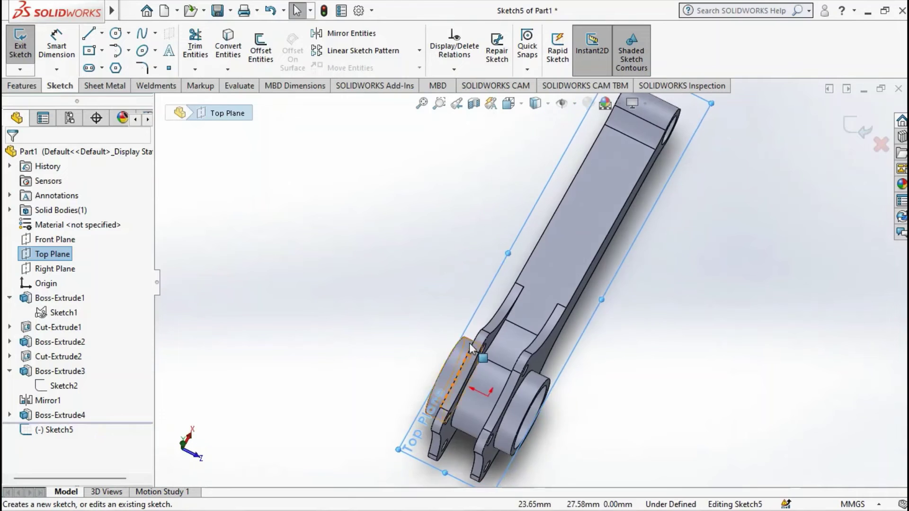
key("space")
left_click(433, 306)
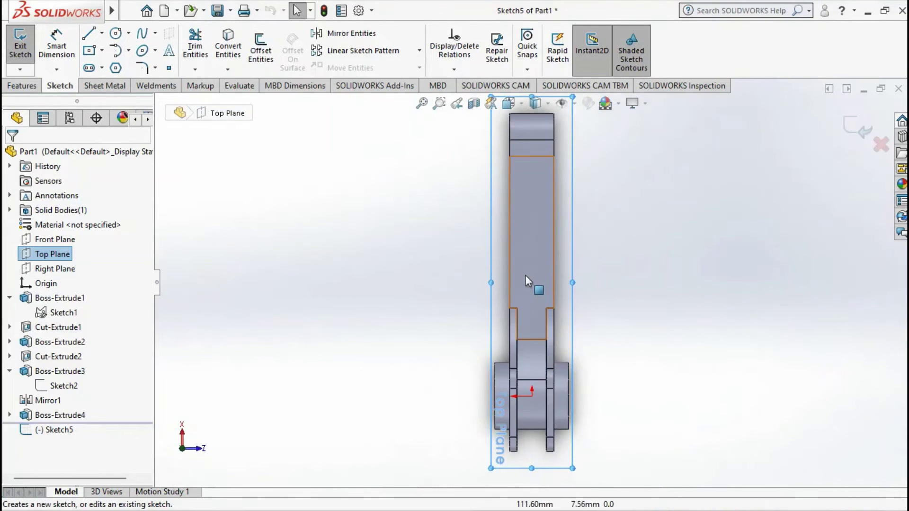
scroll(530, 210, "down", 3)
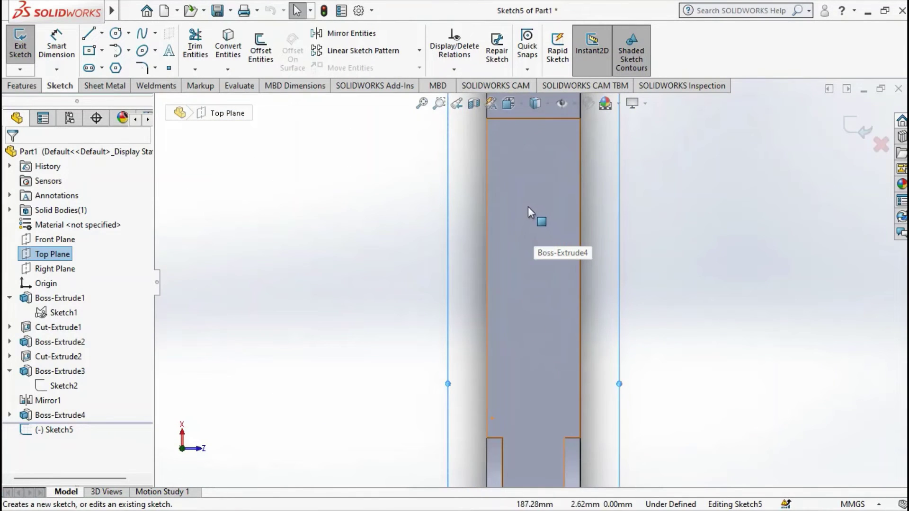
scroll(527, 206, "up", 3)
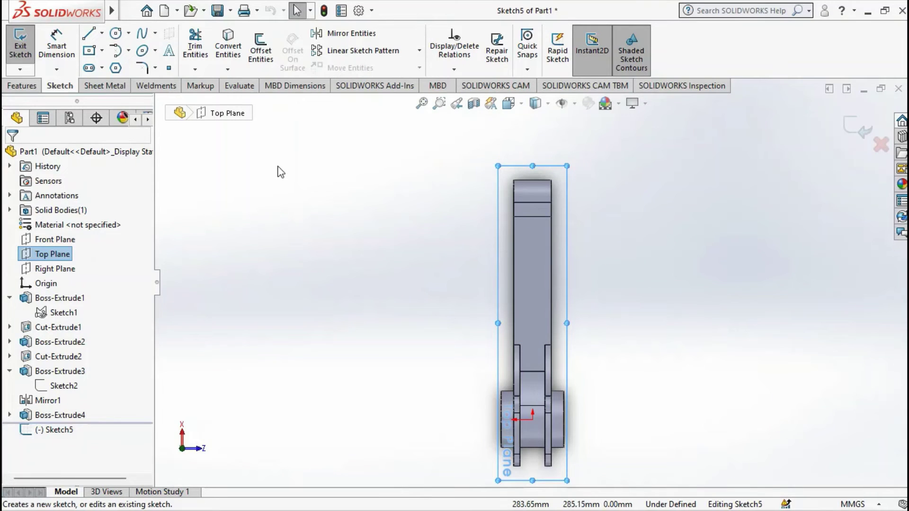
Convert the arm's two side edges and its top end edge into sketch lines
left_click(368, 213)
scroll(579, 344, "down", 2)
scroll(487, 284, "down", 2)
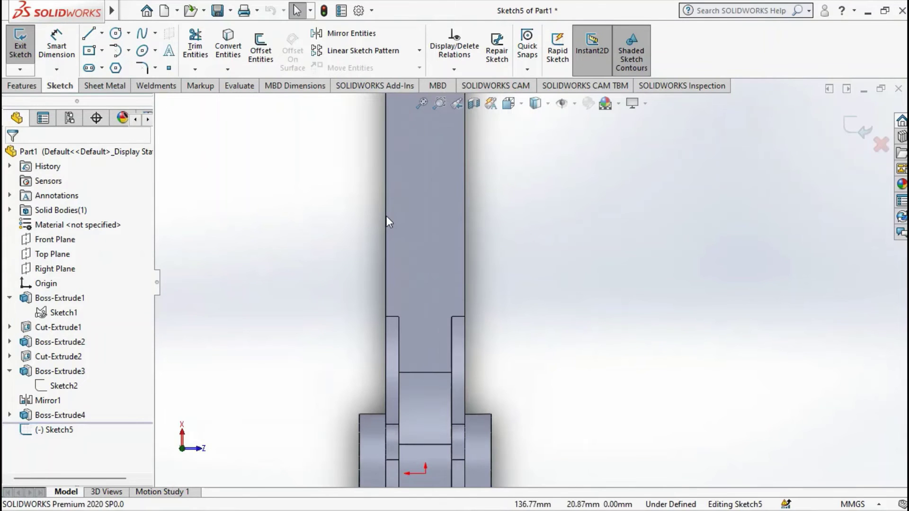
left_click(466, 204, "ctrl")
scroll(365, 185, "up", 4)
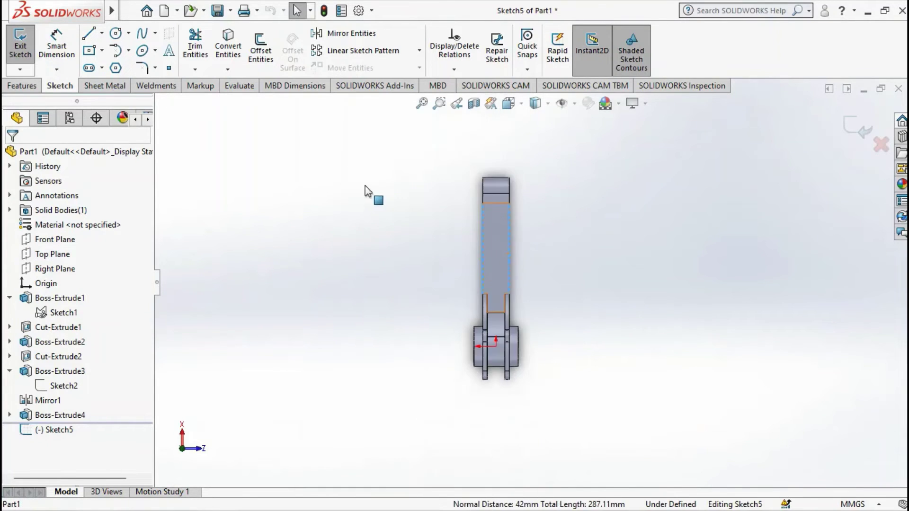
left_click(229, 56)
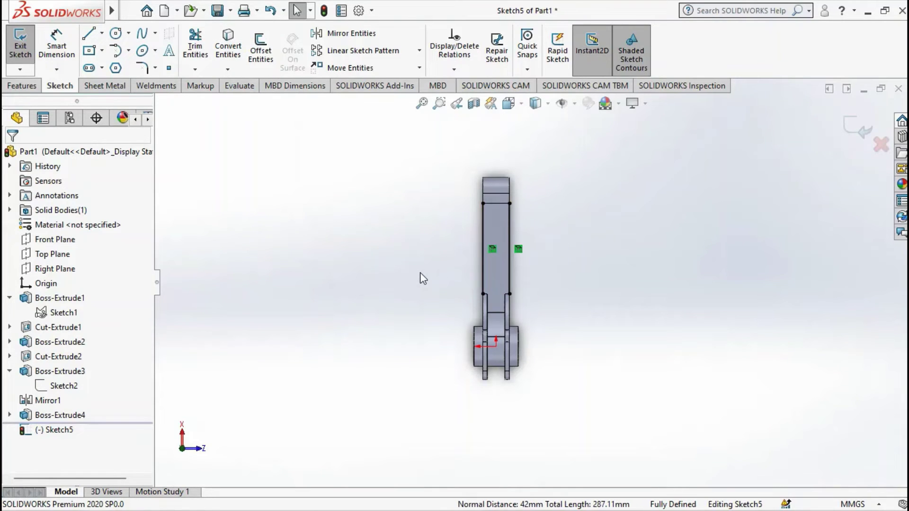
scroll(443, 257, "down", 3)
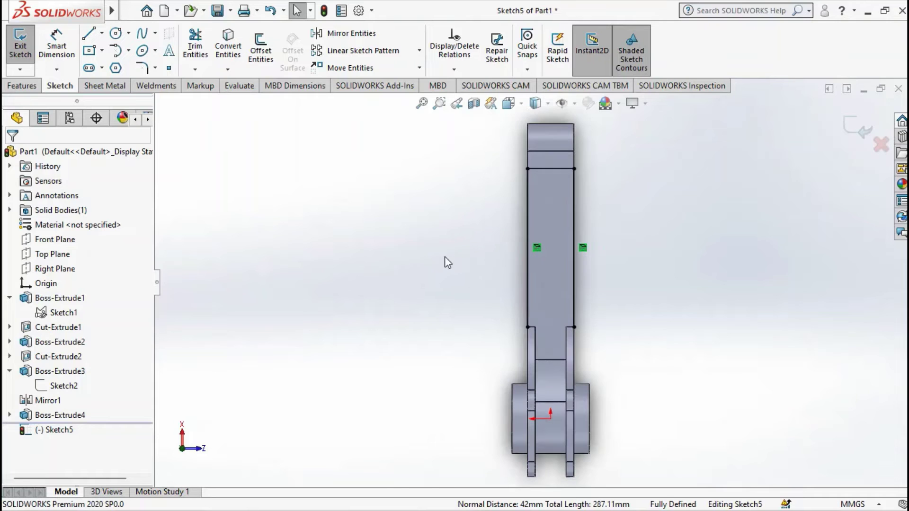
left_click(556, 169)
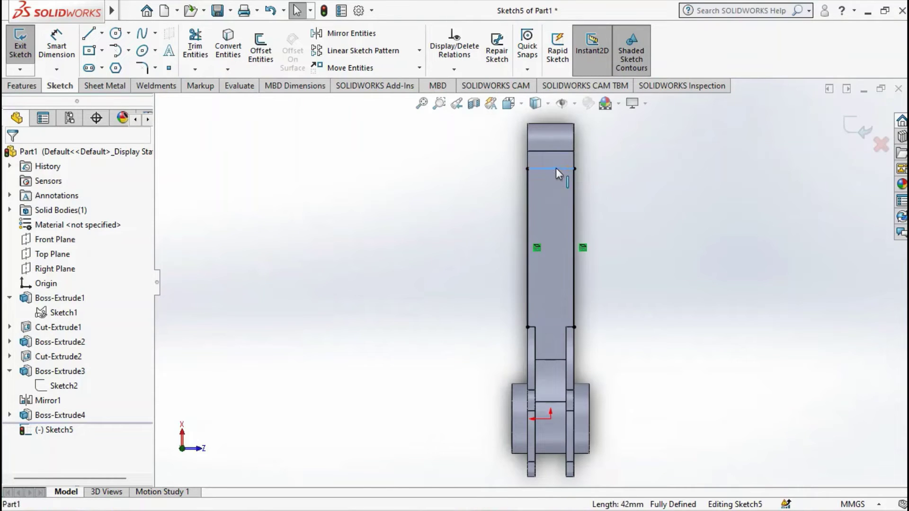
left_click(226, 43)
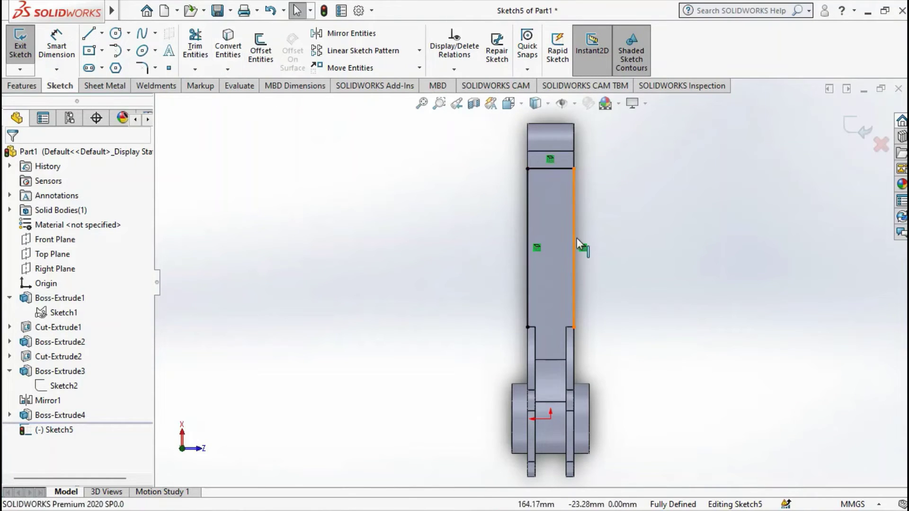
Start a tangent arc at the lower endpoint of the arm's left converted edge line
left_click(115, 51)
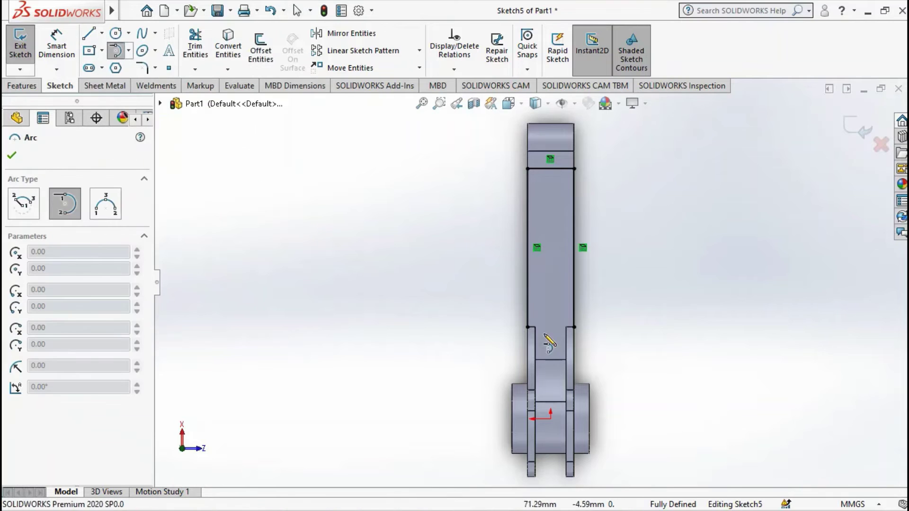
mouse_move(543, 342)
middle_mouse_down()
mouse_move(528, 334)
mouse_move(544, 315)
mouse_move(538, 300)
mouse_move(519, 303)
mouse_move(525, 319)
mouse_move(552, 295)
mouse_move(533, 315)
mouse_move(544, 318)
middle_mouse_up()
left_click(523, 322)
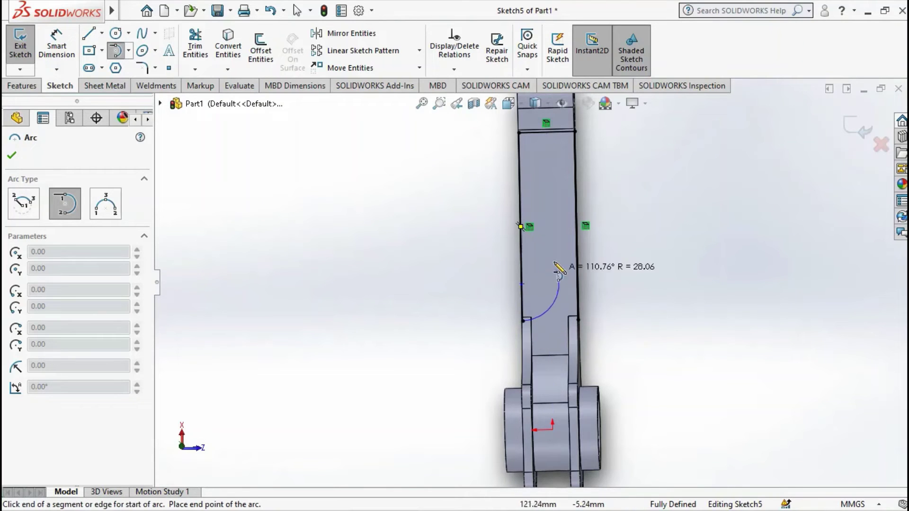
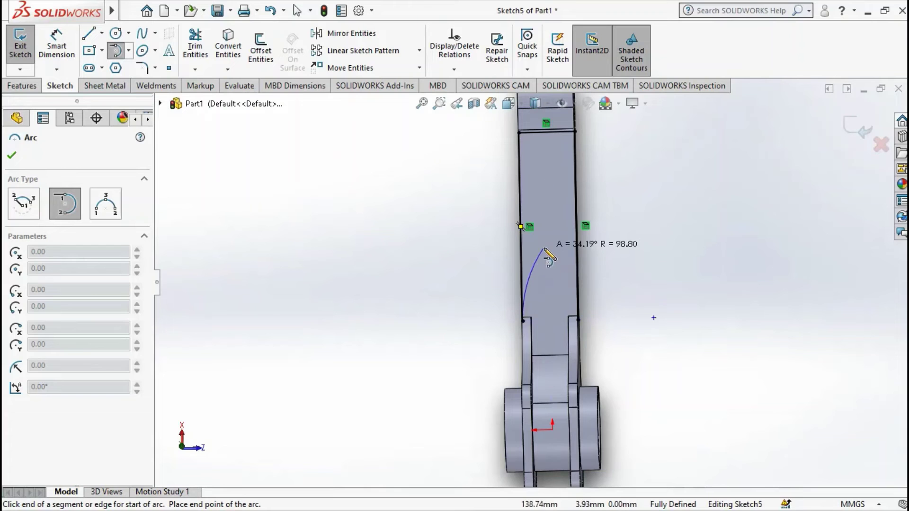
Try a tangent arc from the right line's endpoint, reposition it, then delete the trial arc
key("Escape")
key("Escape")
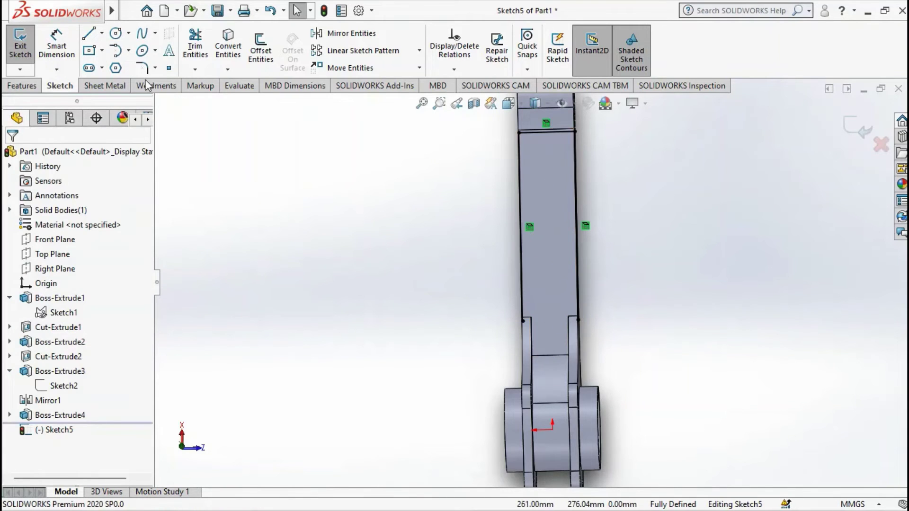
left_click(117, 48)
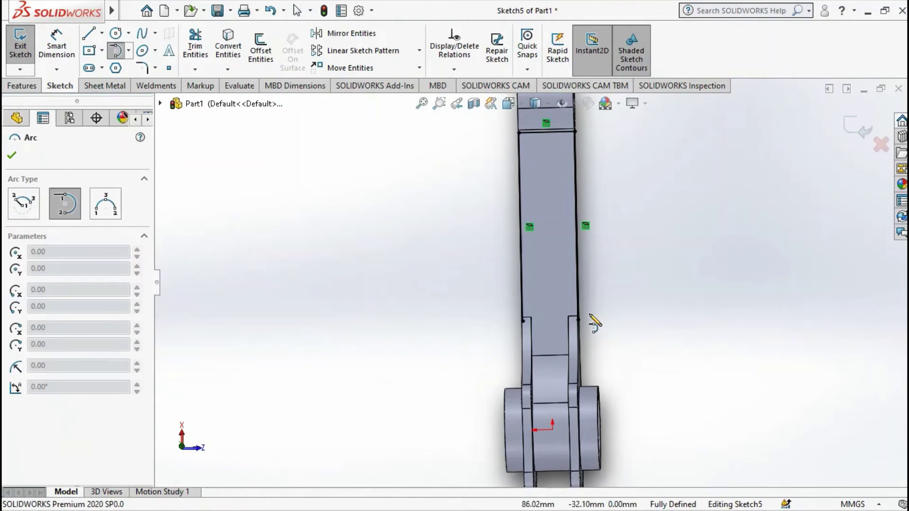
left_click(577, 320)
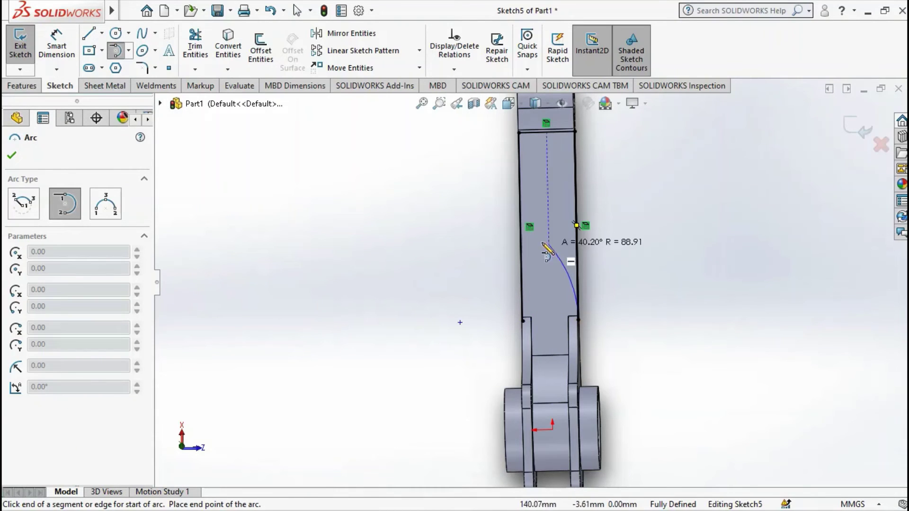
left_click(549, 267)
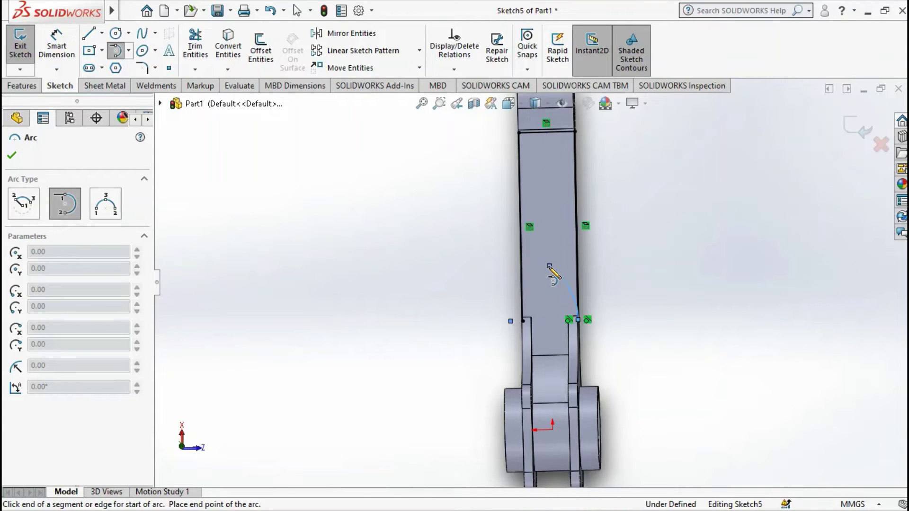
key("Escape")
left_click(511, 323)
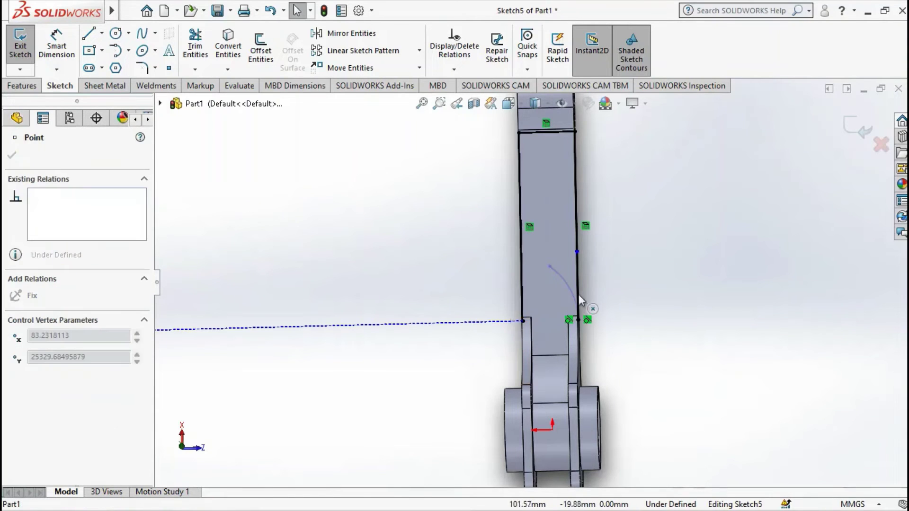
left_click_drag(548, 267, 511, 258)
left_click_drag(515, 321, 551, 287)
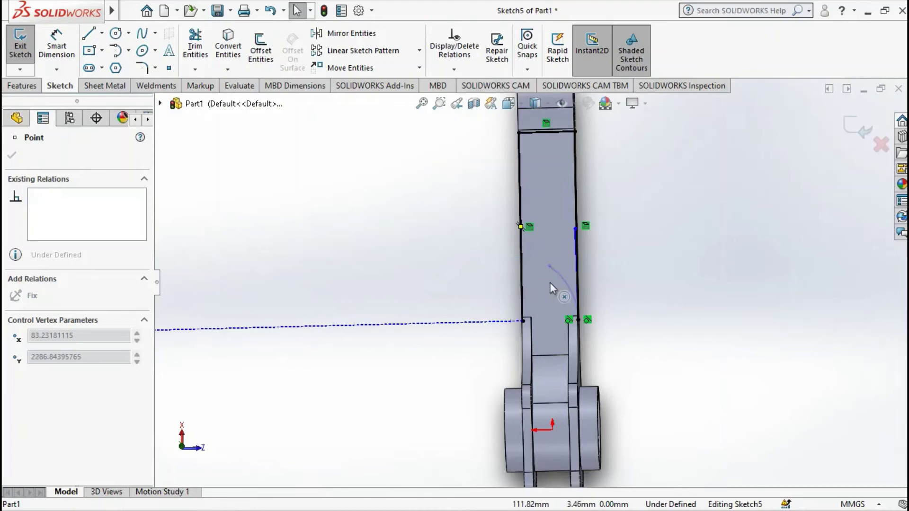
left_click_drag(593, 265, 506, 303)
scroll(603, 315, "up", 1)
scroll(498, 249, "down", 3)
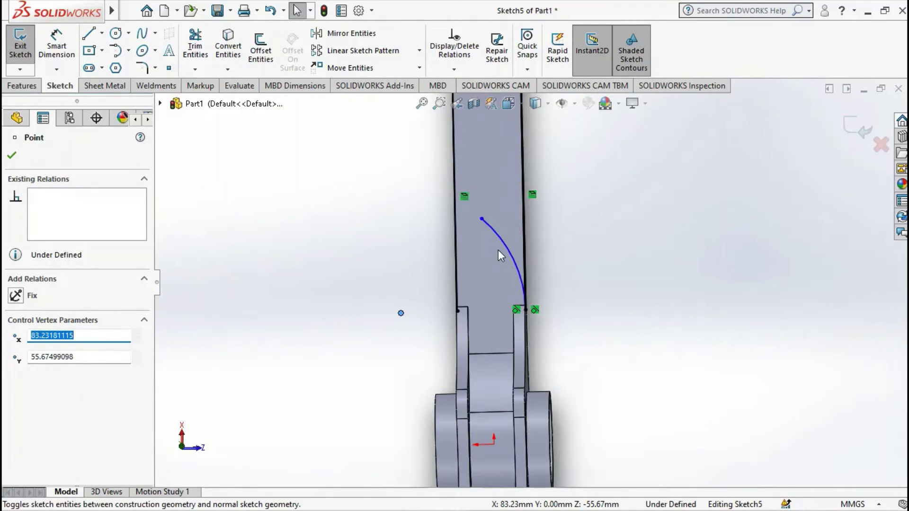
left_click(506, 243)
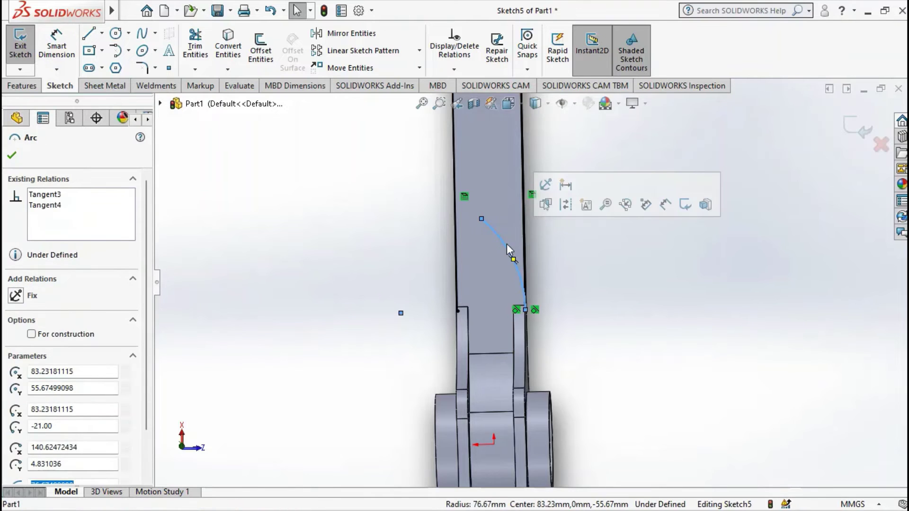
key("Delete")
scroll(501, 244, "up", 3)
scroll(567, 217, "down", 2)
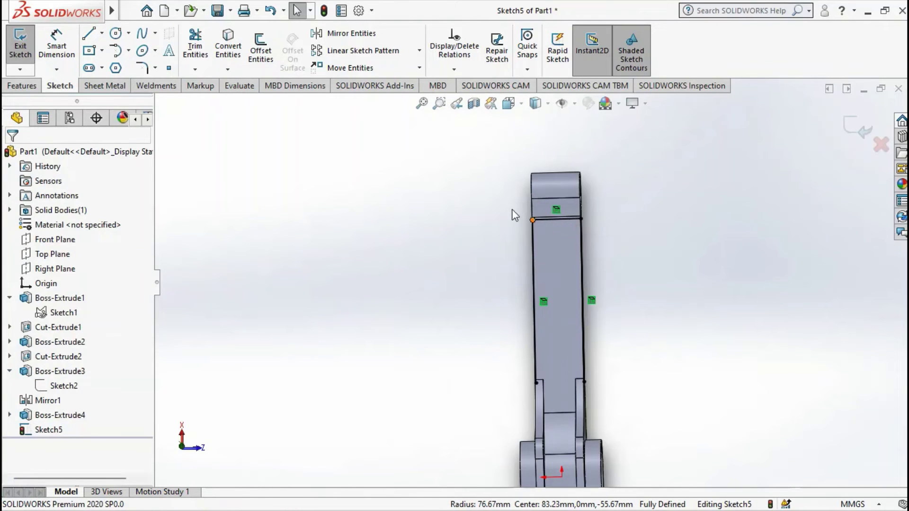
Draw two parallel vertical lines from the shank's top edge, ending level partway down
left_click(91, 35)
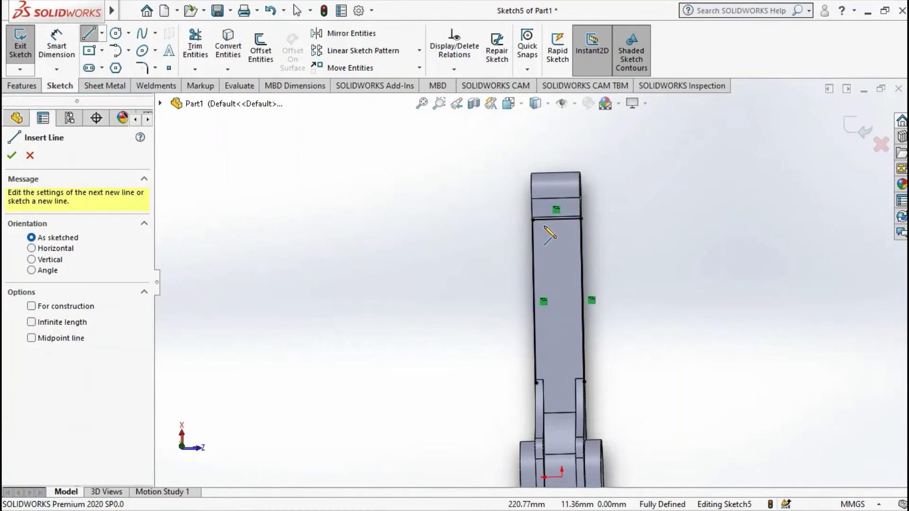
left_click(545, 220)
left_click(548, 356)
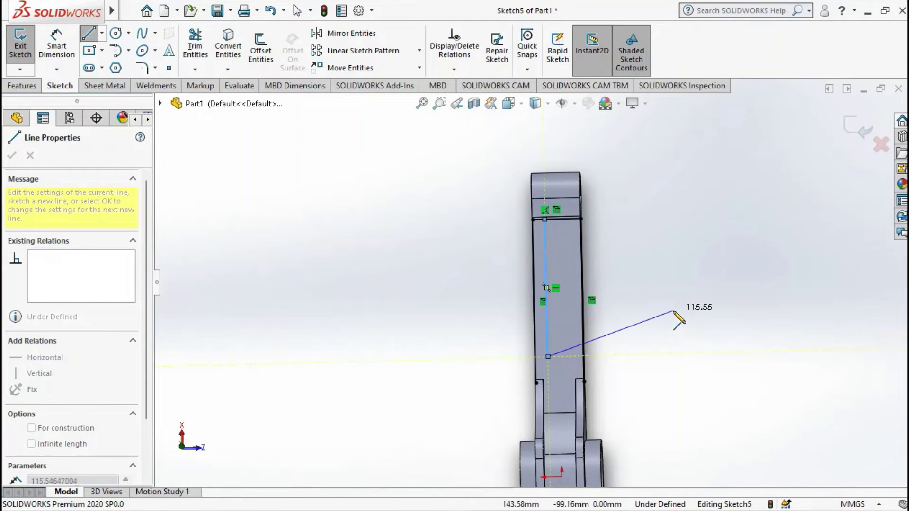
key("Escape")
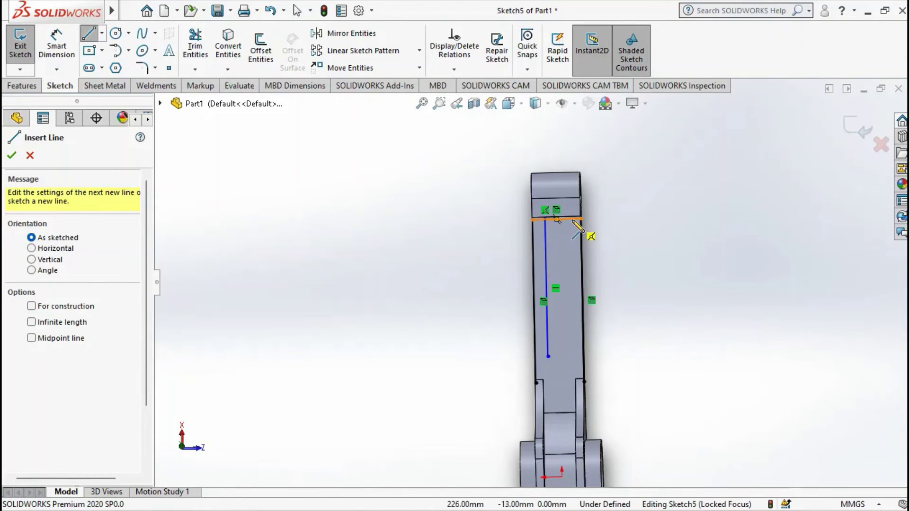
left_click(571, 218)
left_click(574, 356)
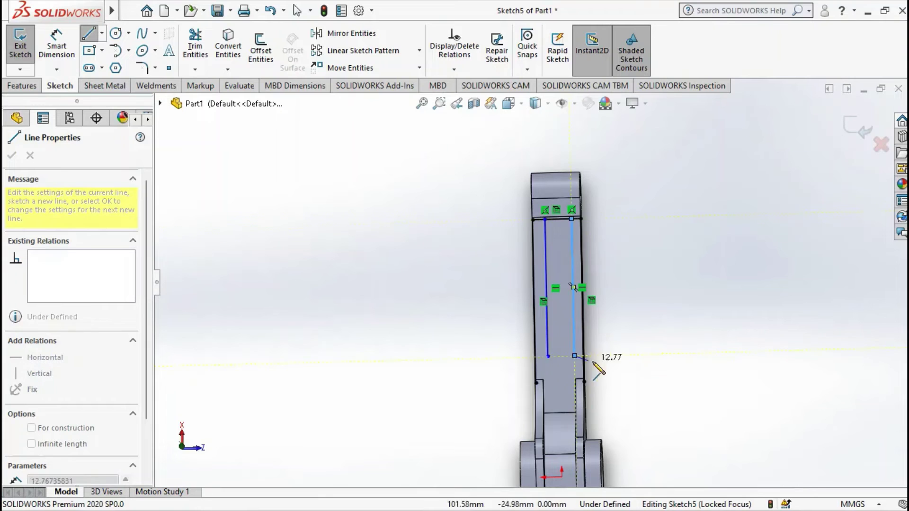
key("Escape")
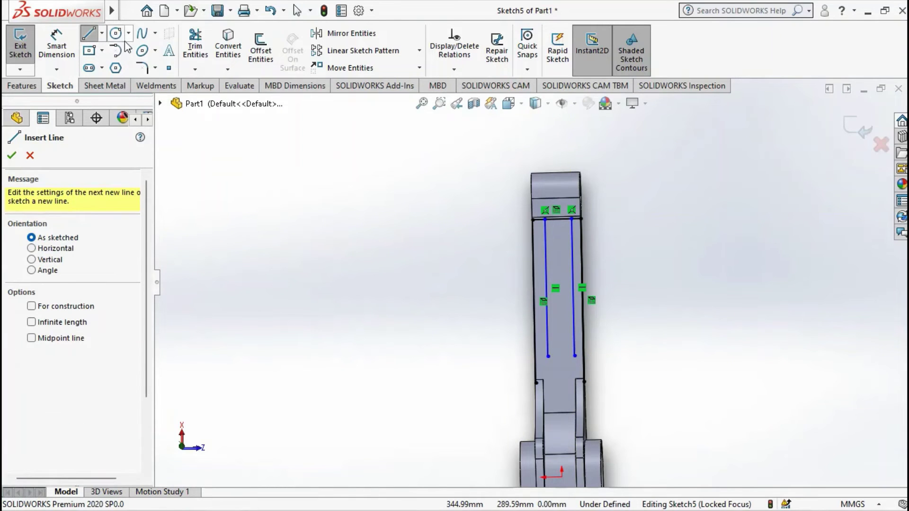
Add tangent arcs from each line's lower end out to the shank's left and right edges
left_click(128, 51)
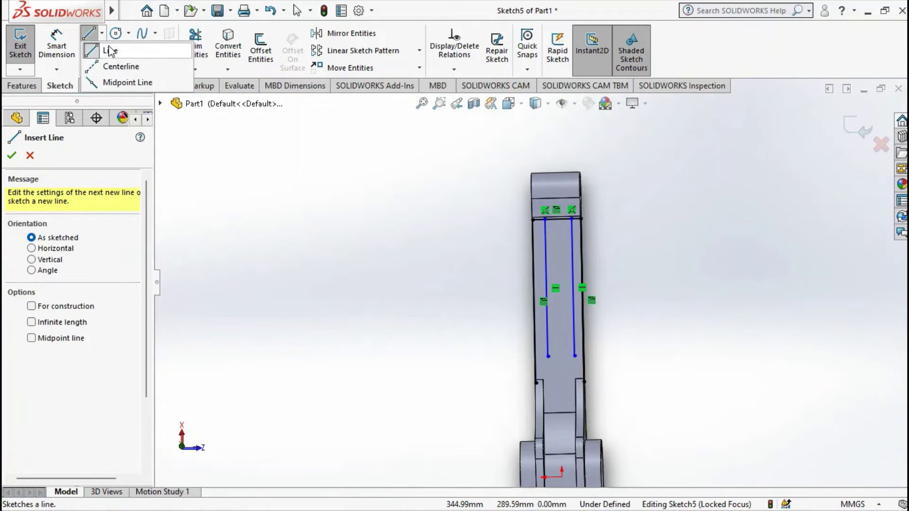
left_click(239, 213)
left_click(118, 53)
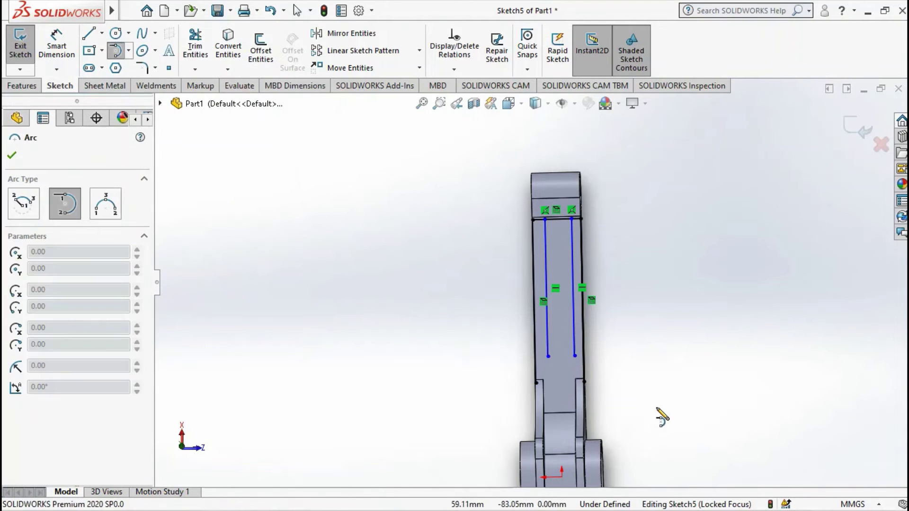
scroll(563, 393, "down", 5)
left_click(521, 293)
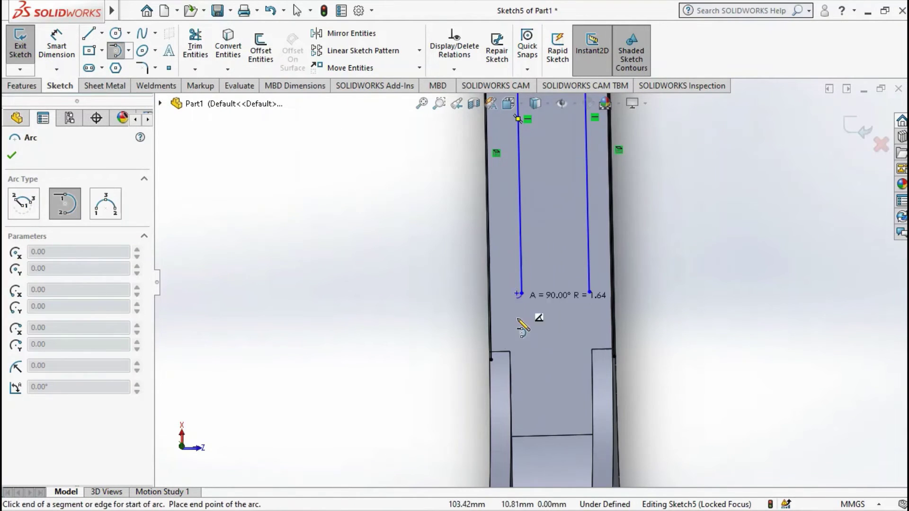
left_click(491, 360)
left_click(436, 295)
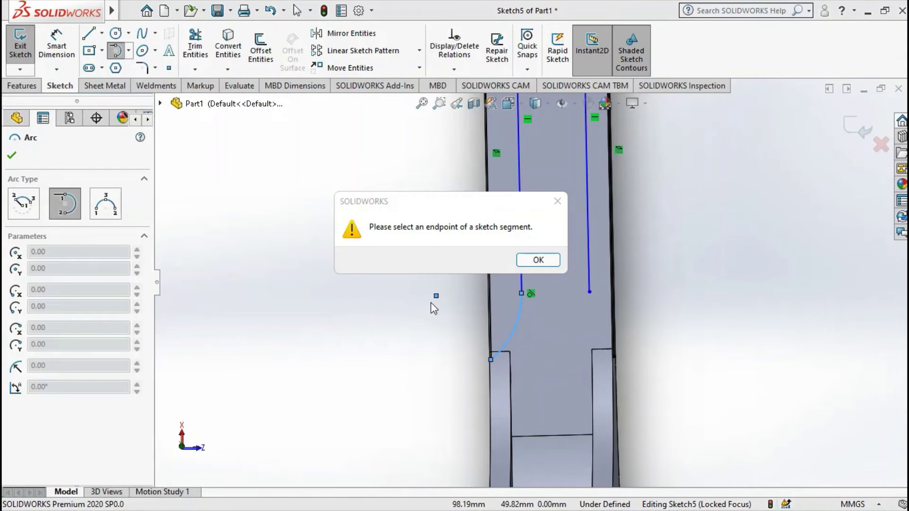
left_click(538, 261)
left_click(589, 292)
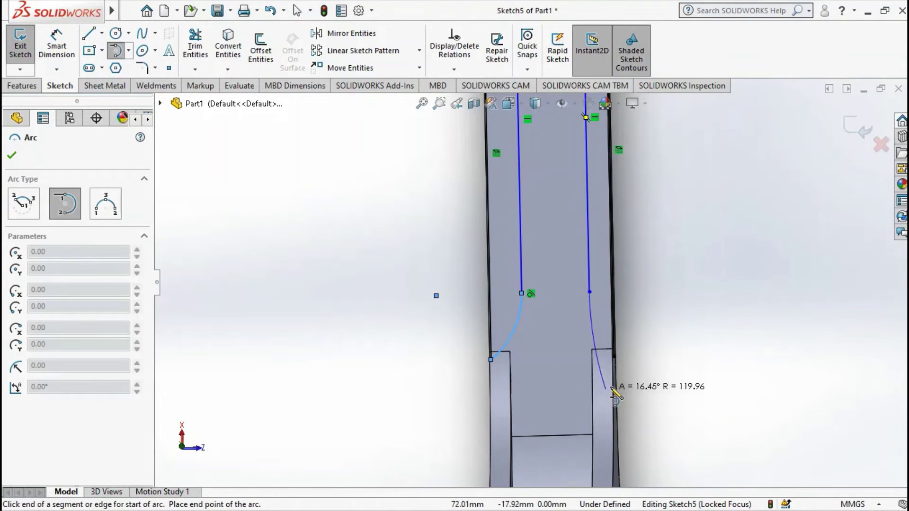
left_click(614, 356)
left_click(695, 289)
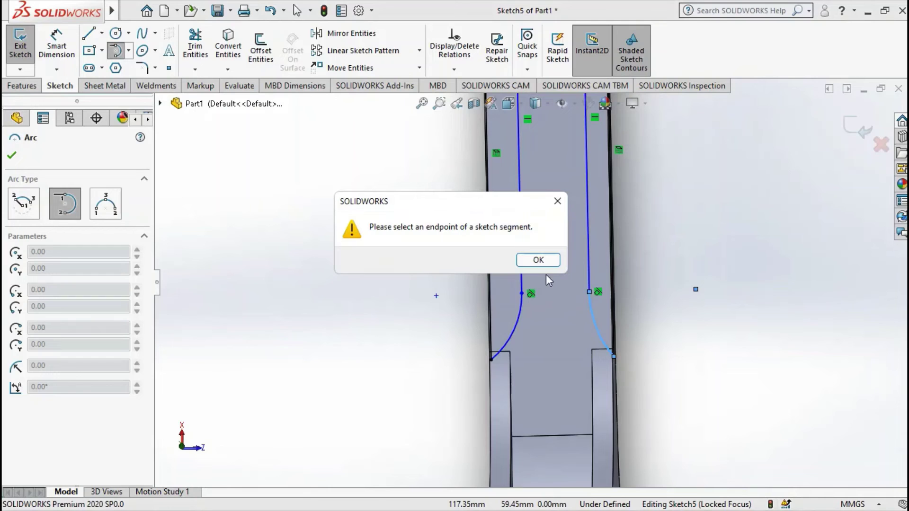
left_click(542, 261)
Add a Vertical relation between the two lines' lower endpoints
key("Escape")
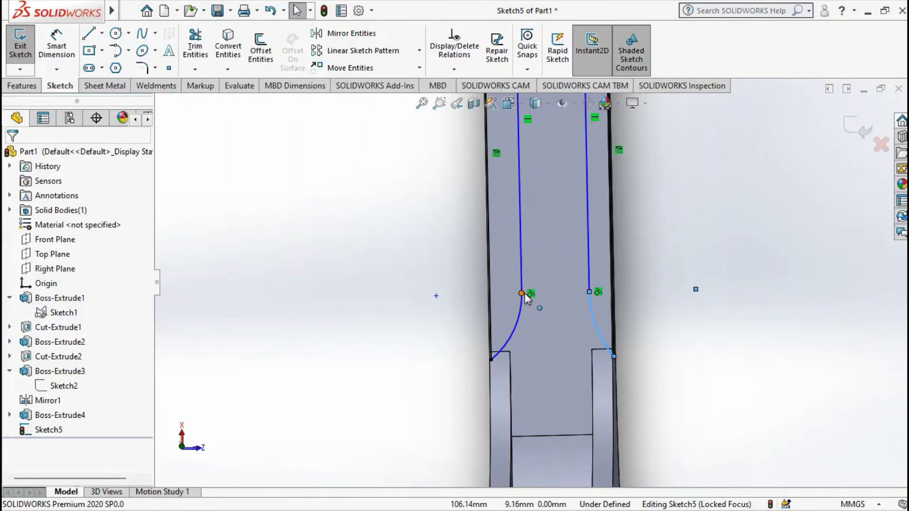
left_click(521, 293)
left_click(589, 292, "ctrl")
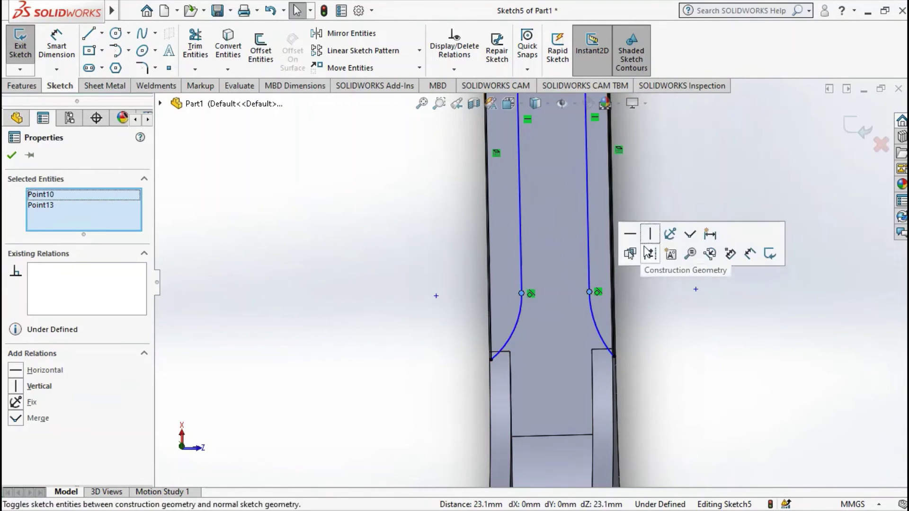
left_click(650, 234)
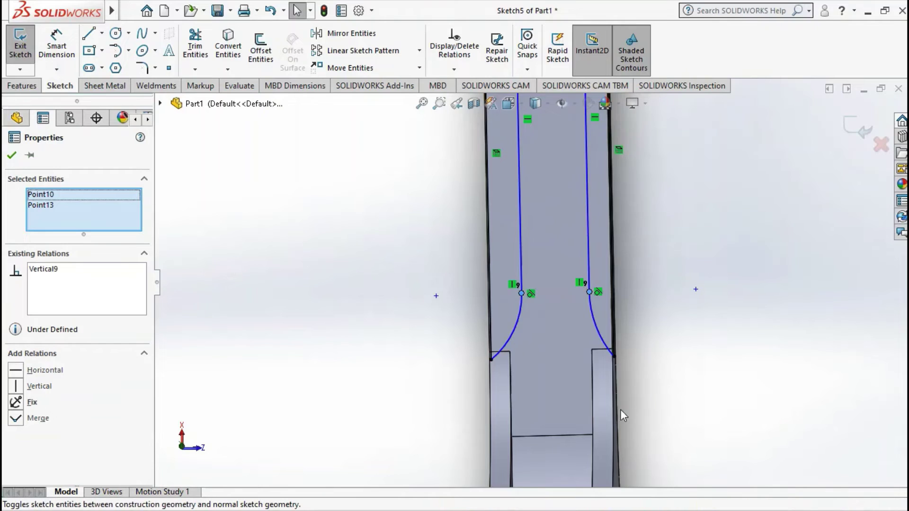
View the sketch from the Top view and start Trim Entities
mouse_move(620, 410)
middle_mouse_down()
mouse_move(478, 497)
mouse_move(587, 410)
middle_mouse_up()
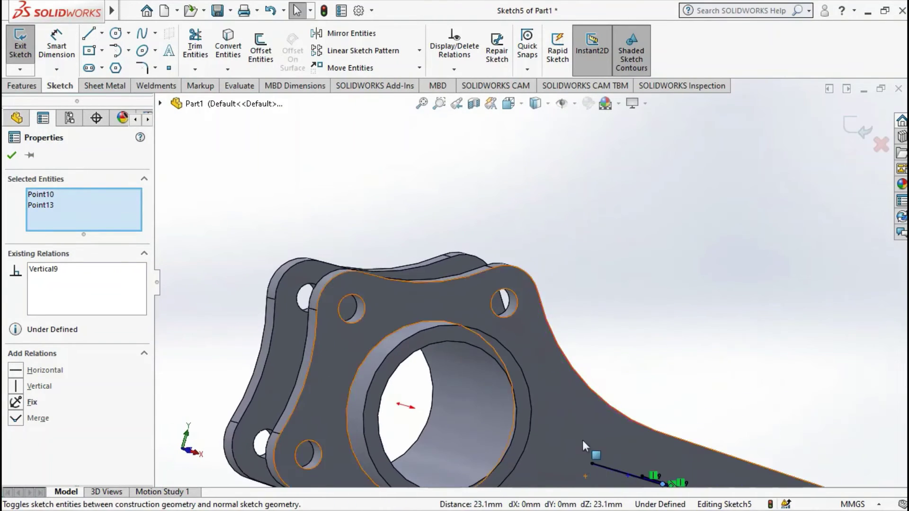
key("space")
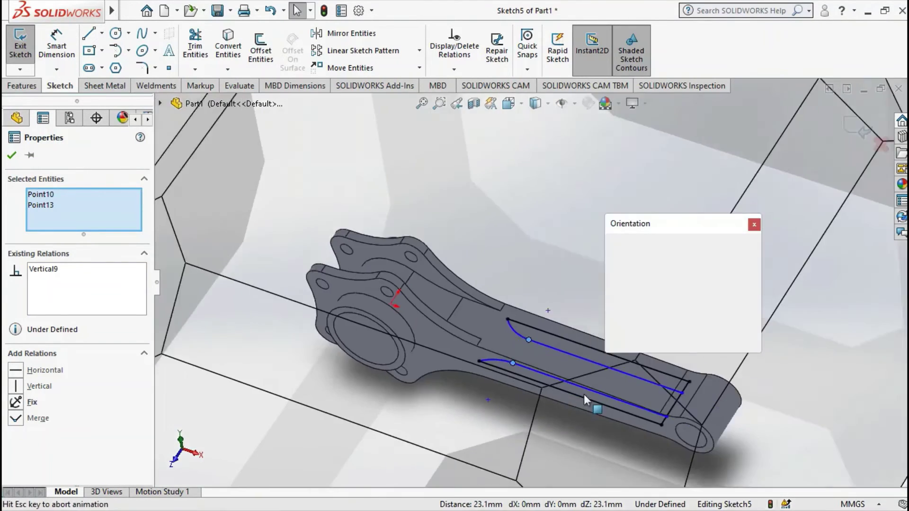
left_click(584, 260)
scroll(584, 265, "down", 3)
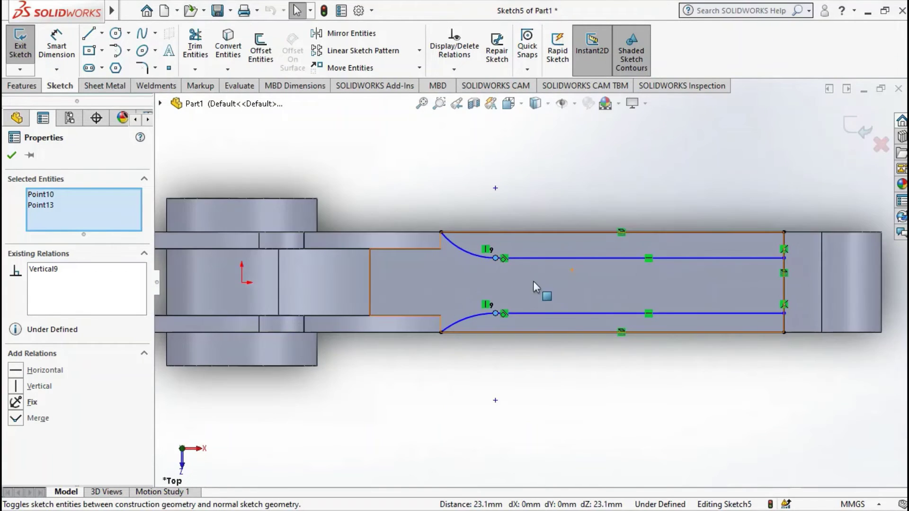
scroll(533, 280, "down", 2)
scroll(530, 265, "up", 2)
scroll(621, 265, "down", 2)
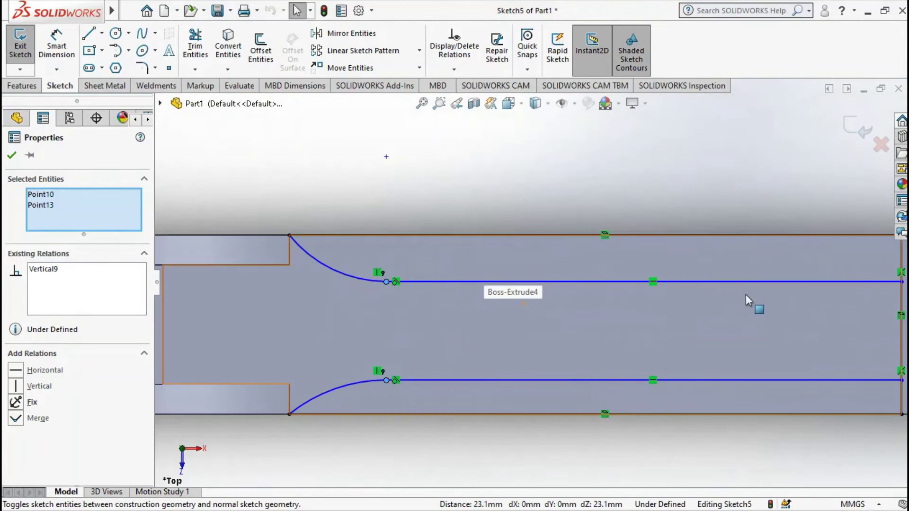
scroll(746, 295, "up", 3)
key("Escape")
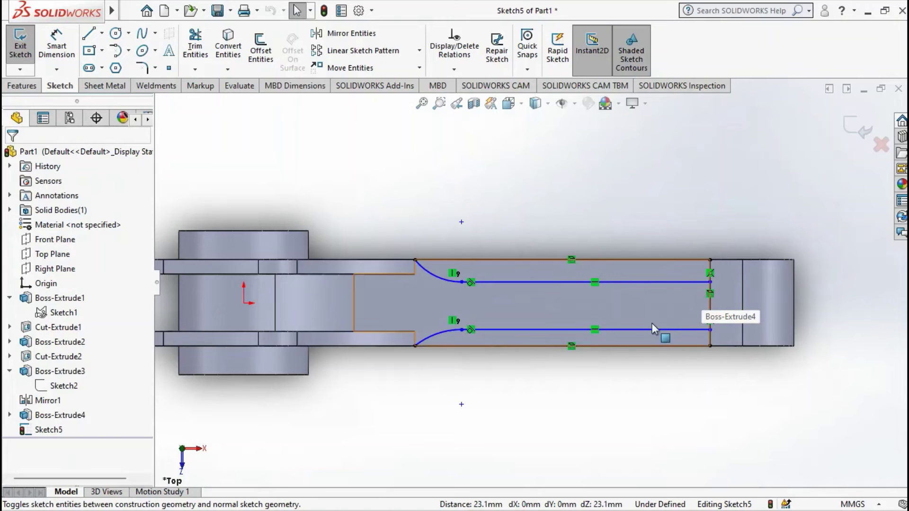
scroll(692, 287, "down", 3)
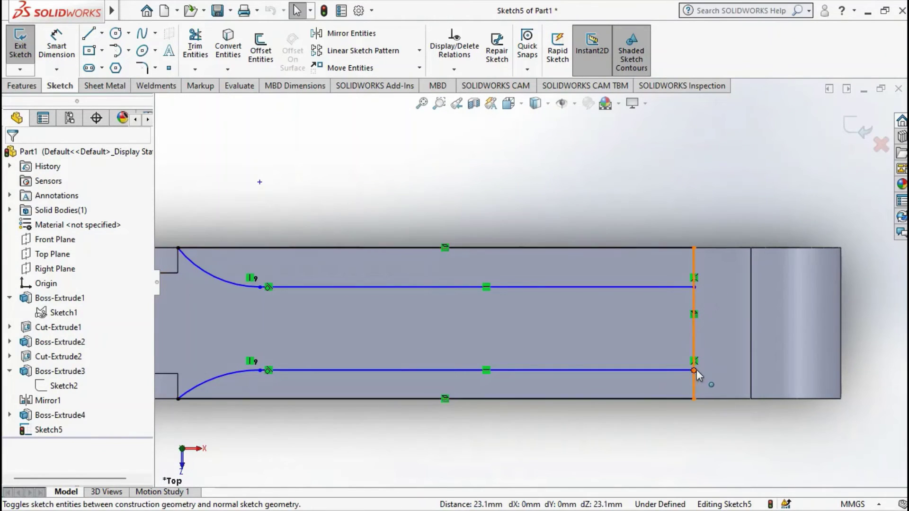
scroll(270, 365, "up", 2)
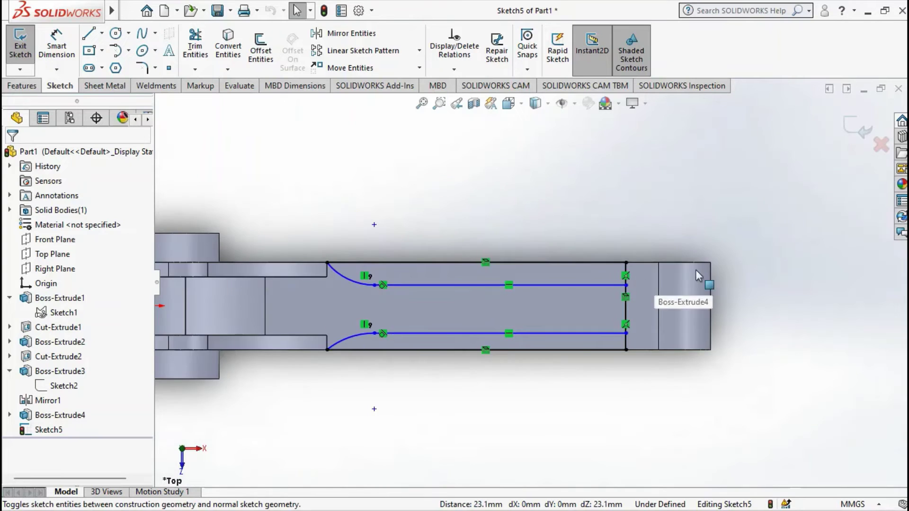
left_click(195, 46)
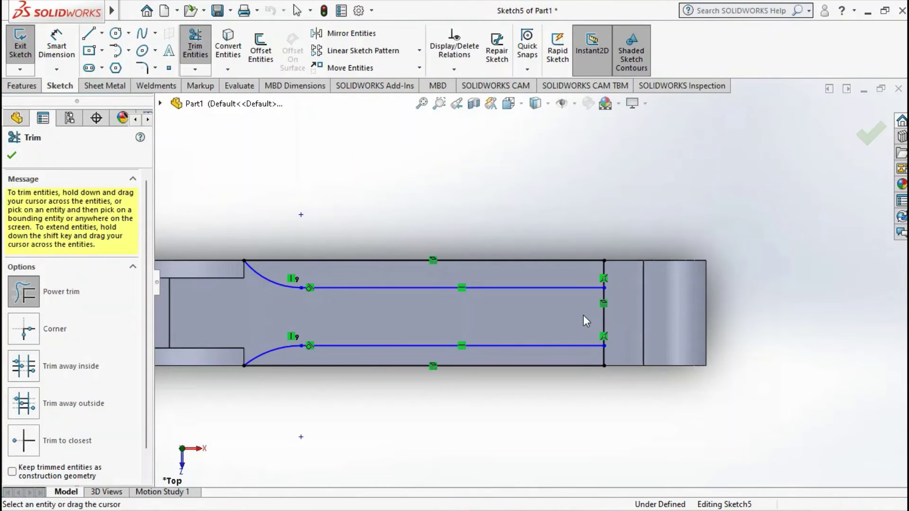
Finish trimming and make the upper and lower short vertical end segments equal
scroll(599, 300, "down", 1)
scroll(599, 300, "down", 2)
key("Escape")
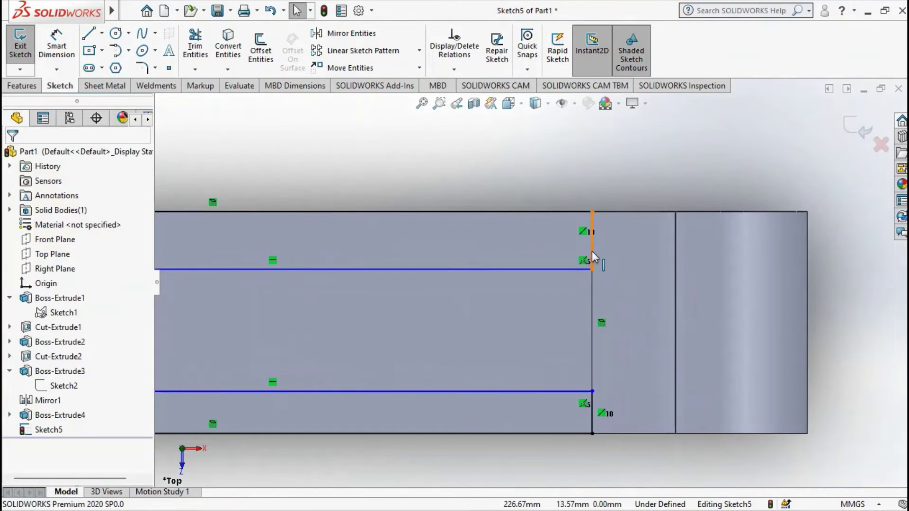
left_click(591, 251)
left_click(590, 413, "ctrl")
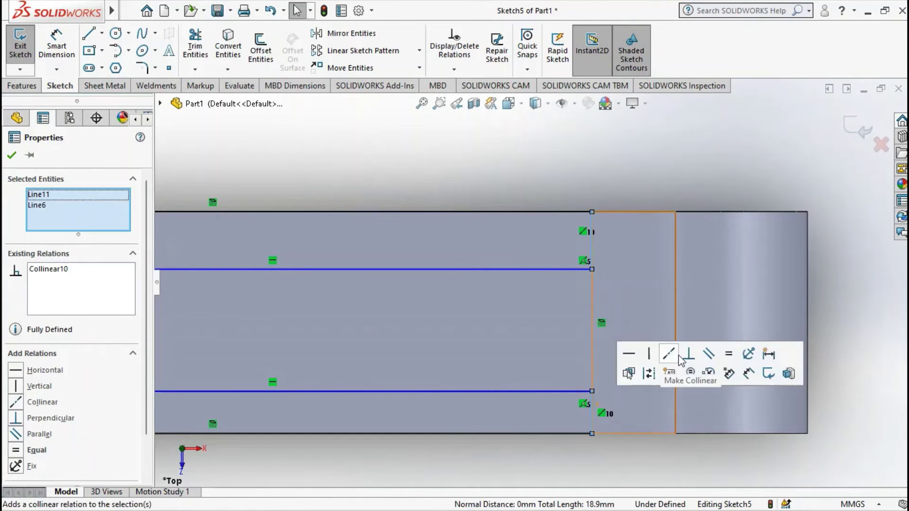
left_click(725, 360)
left_click(523, 180)
scroll(461, 289, "up", 2)
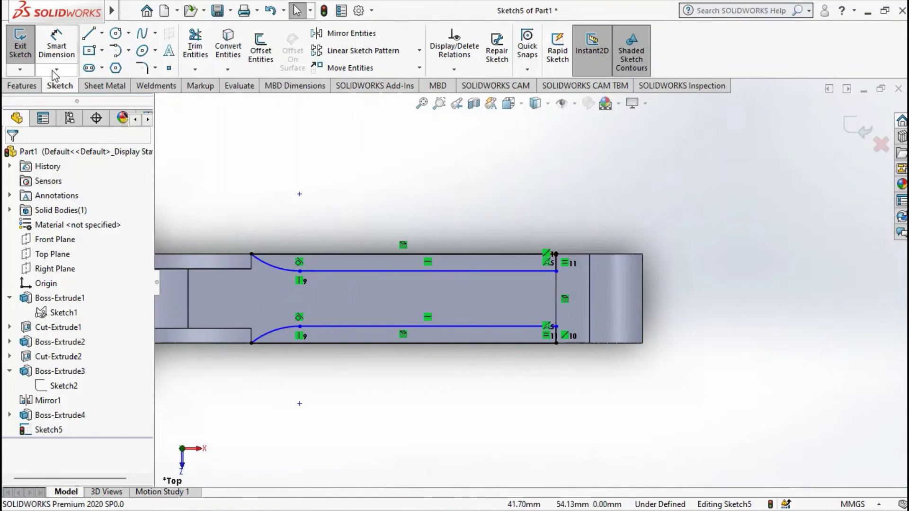
Dimension the upper flared arc with a radius of 78 mm
key("d")
left_click(282, 269)
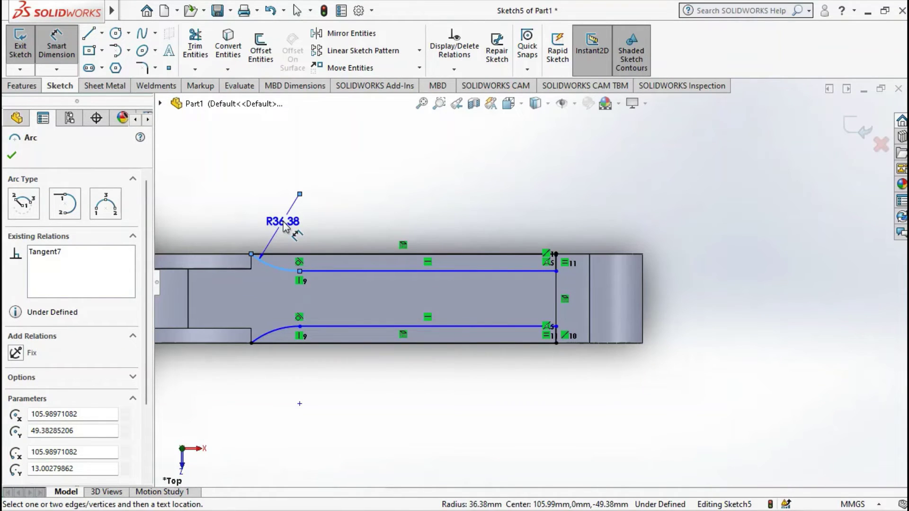
double_click(290, 227)
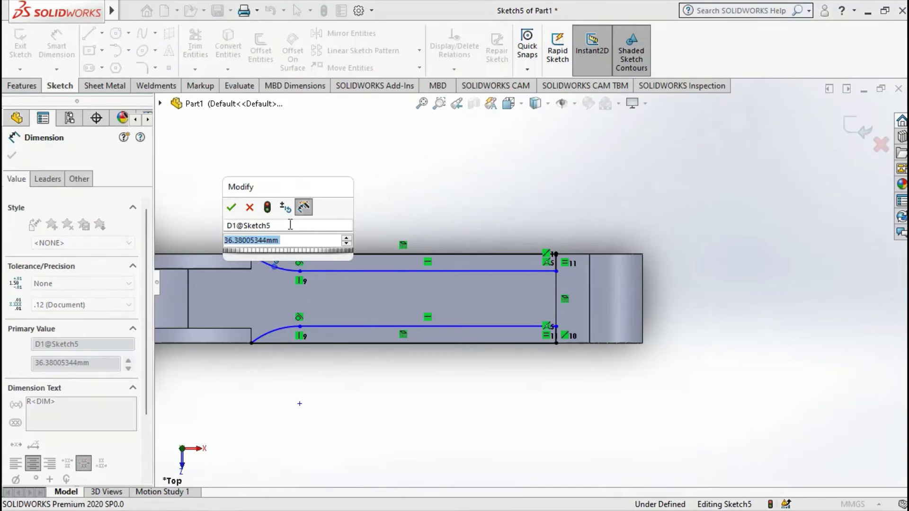
type("78")
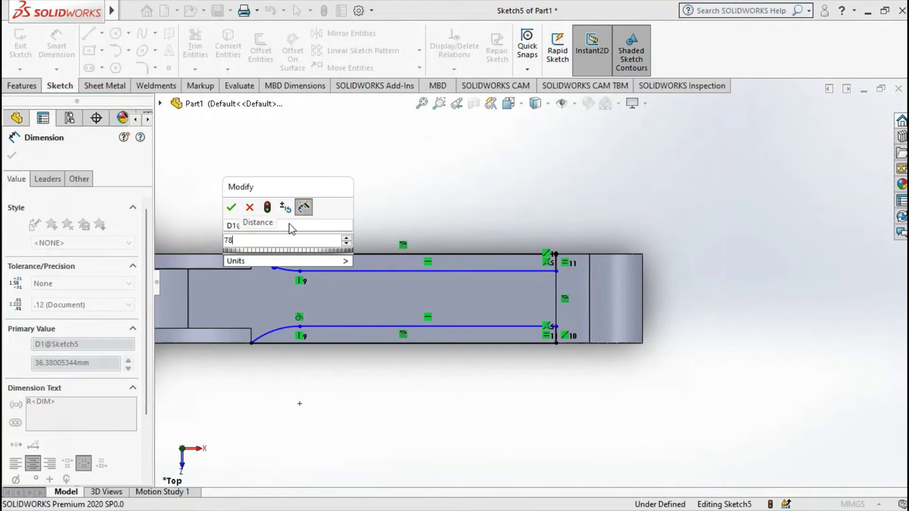
key("Return")
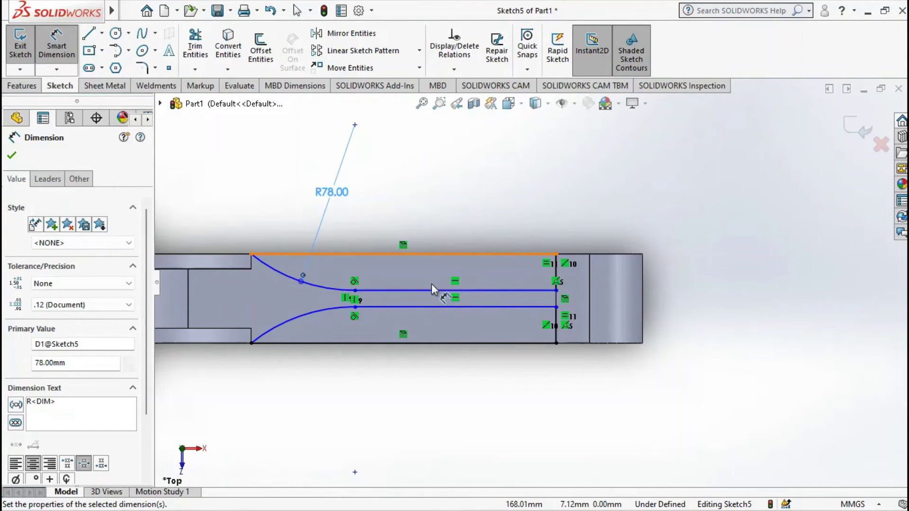
key("Escape")
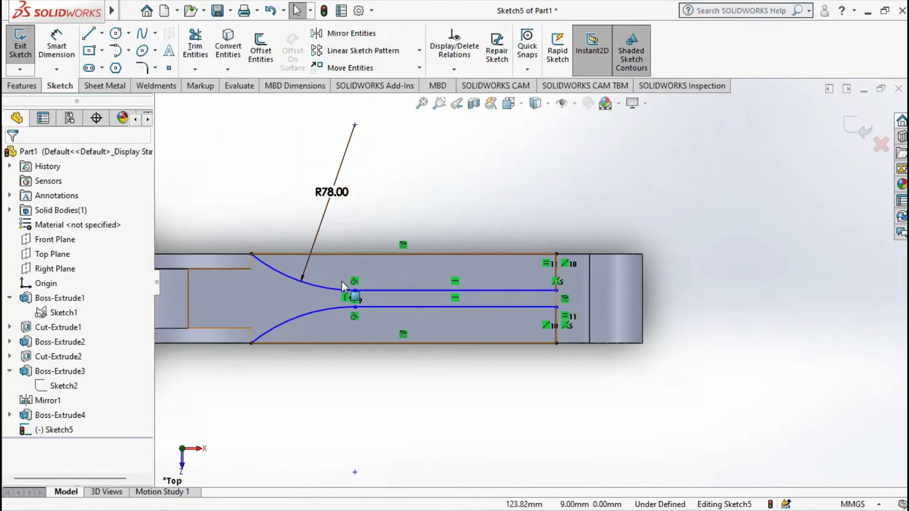
Reposition the upper arc-to-line junction and delete the upper line's Horizontal relation
left_click_drag(354, 291, 367, 252)
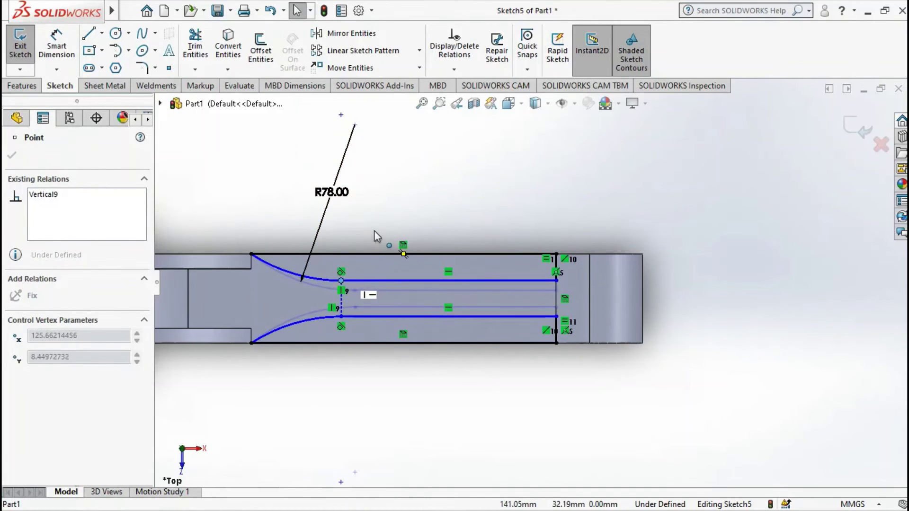
left_click_drag(368, 252, 378, 227)
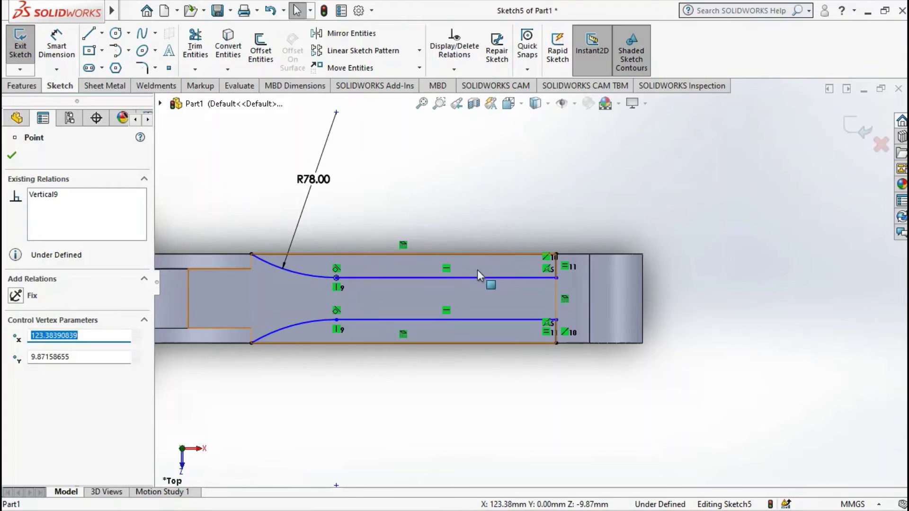
left_click(446, 267)
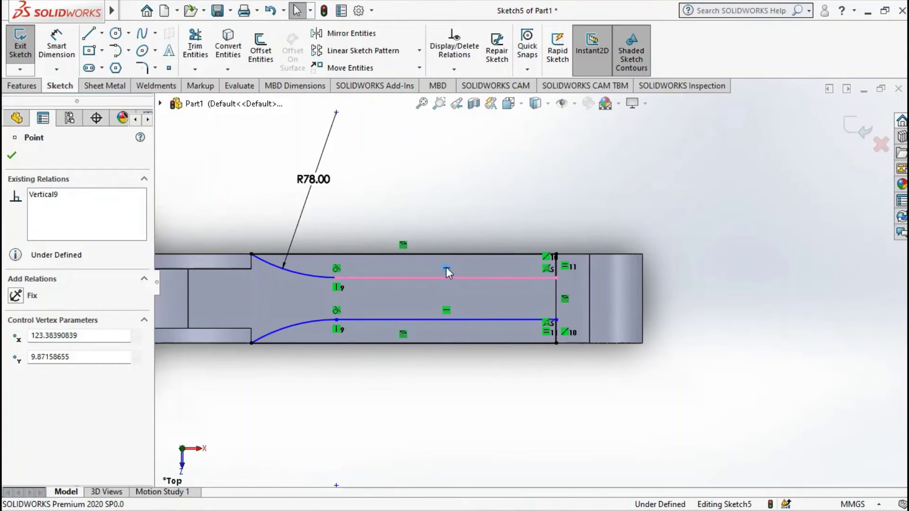
key("Delete")
Delete the lower line's Horizontal relation and lower the upper line's right end
left_click(447, 310)
key("Delete")
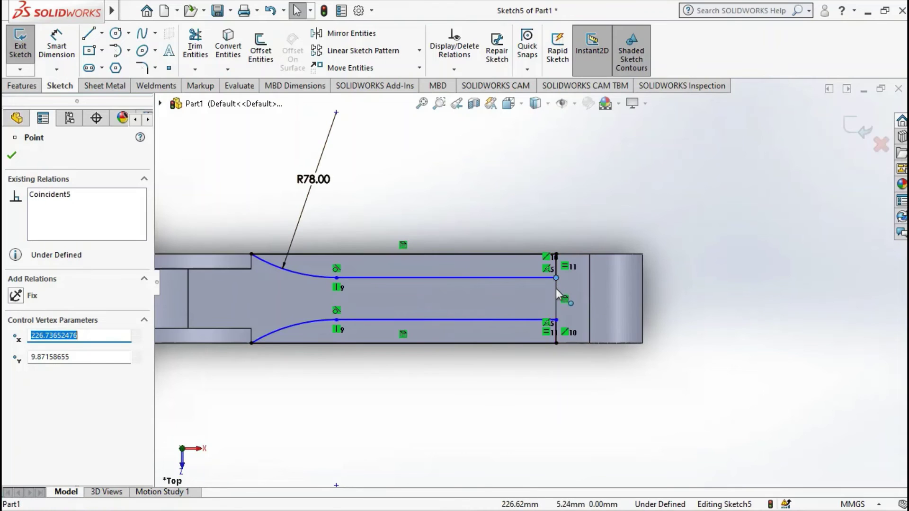
left_click_drag(556, 278, 559, 286)
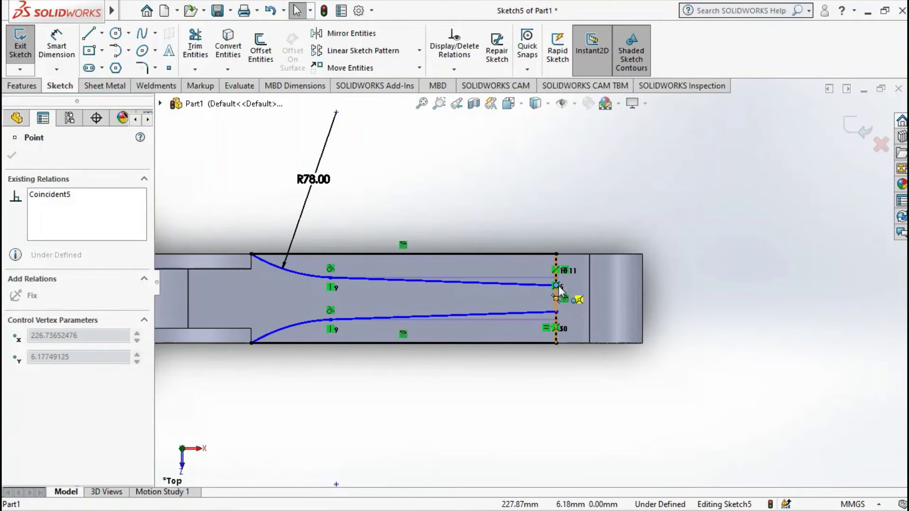
Dimension the angle between the two straight slot lines as 3°
left_click(57, 48)
left_click(438, 282)
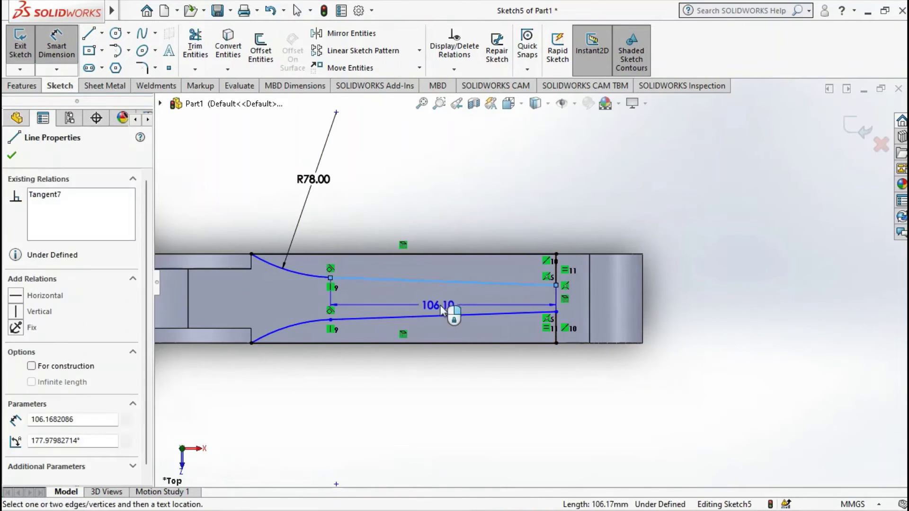
left_click(450, 312)
left_click(435, 302)
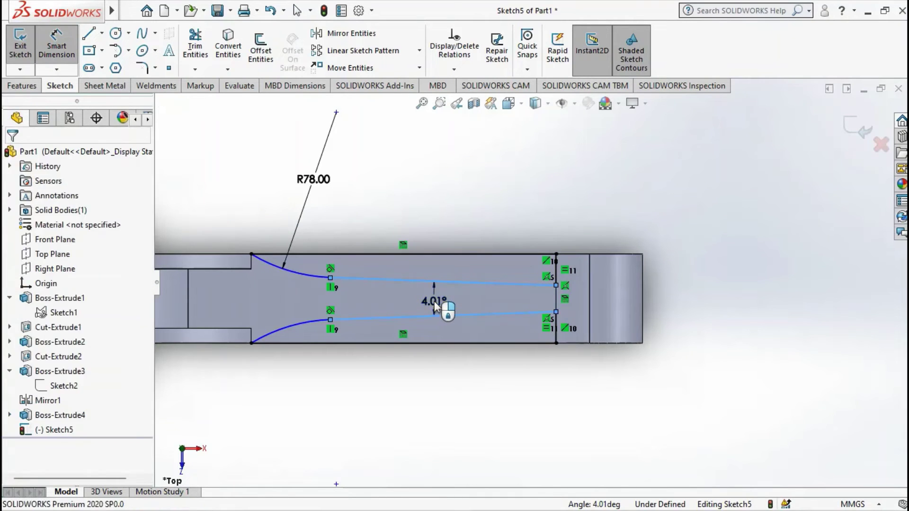
type("3")
key("Return")
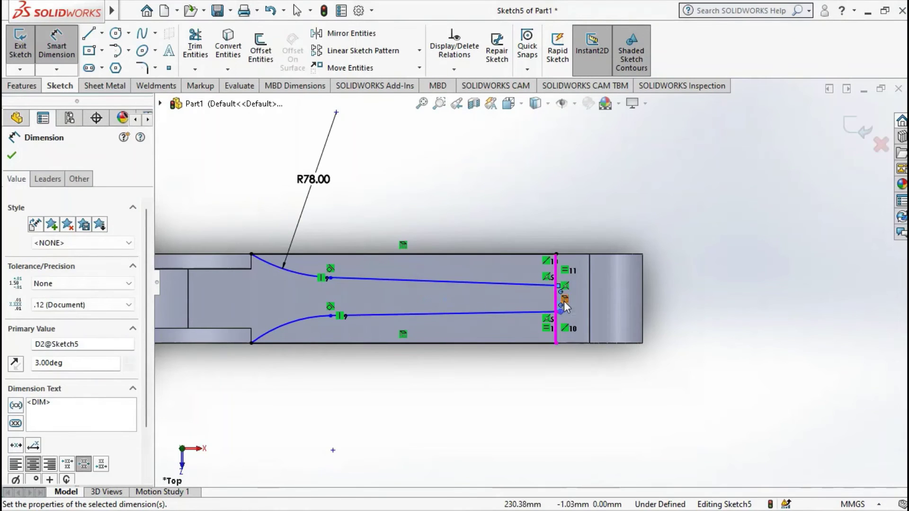
scroll(564, 301, "down", 3)
key("Escape")
key("Escape")
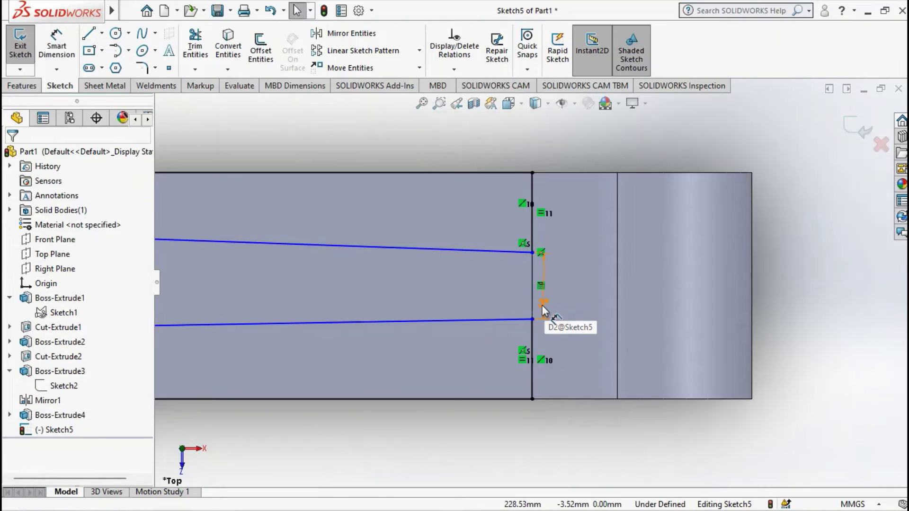
scroll(541, 294, "up", 3)
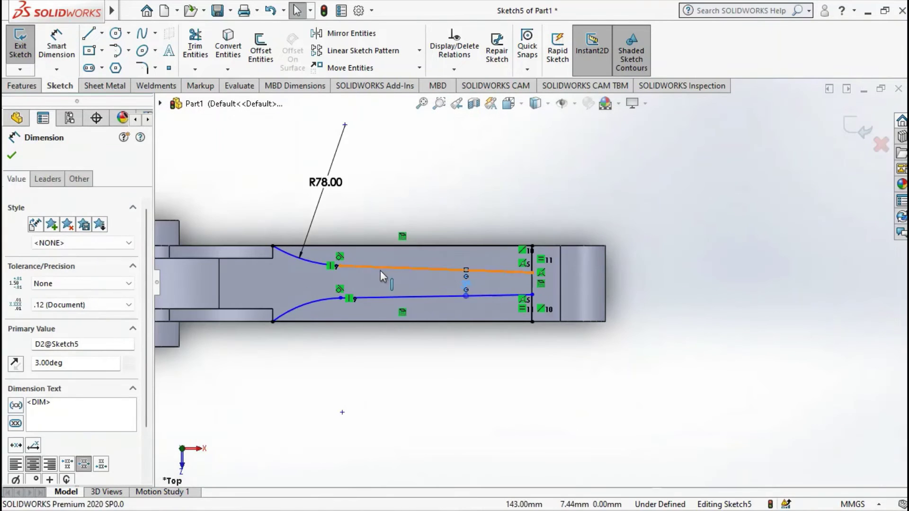
scroll(372, 271, "down", 3)
Drag the upper curve's start point onto the shank's top edge
left_click(339, 262)
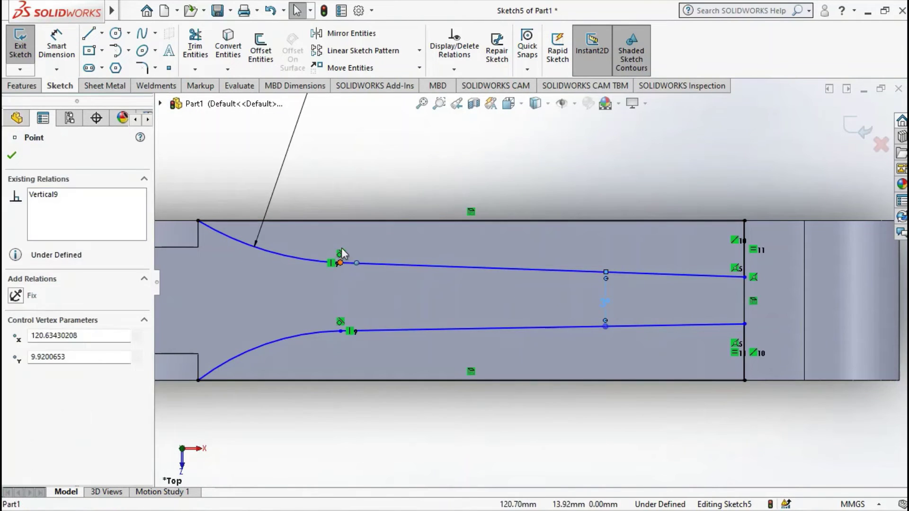
left_click(355, 233)
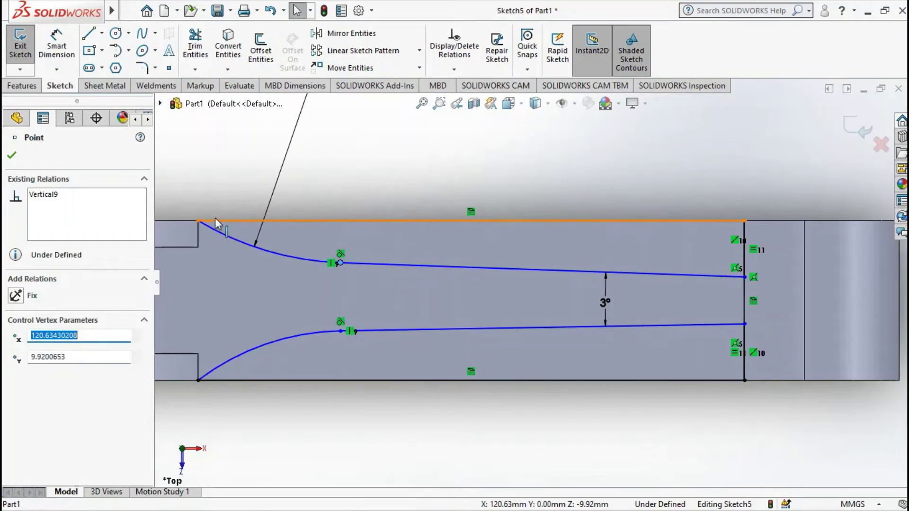
left_click_drag(198, 222, 195, 240)
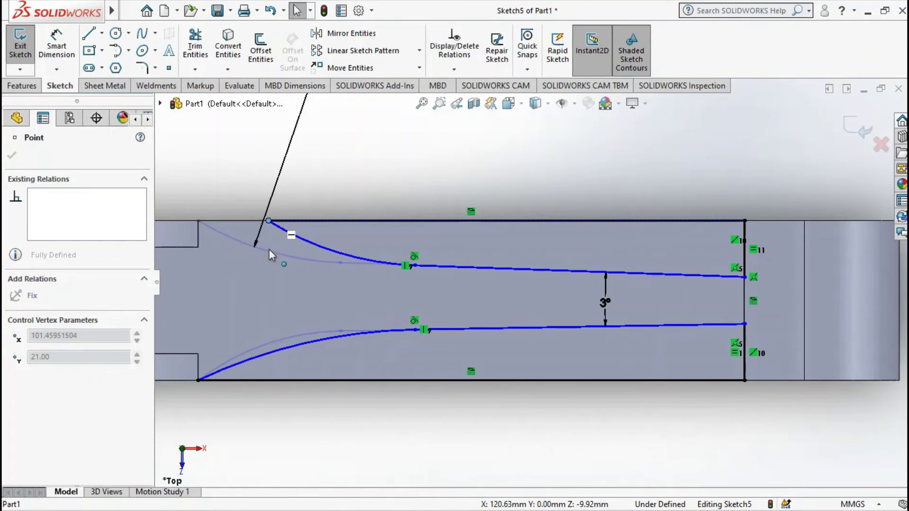
left_click_drag(196, 241, 198, 221)
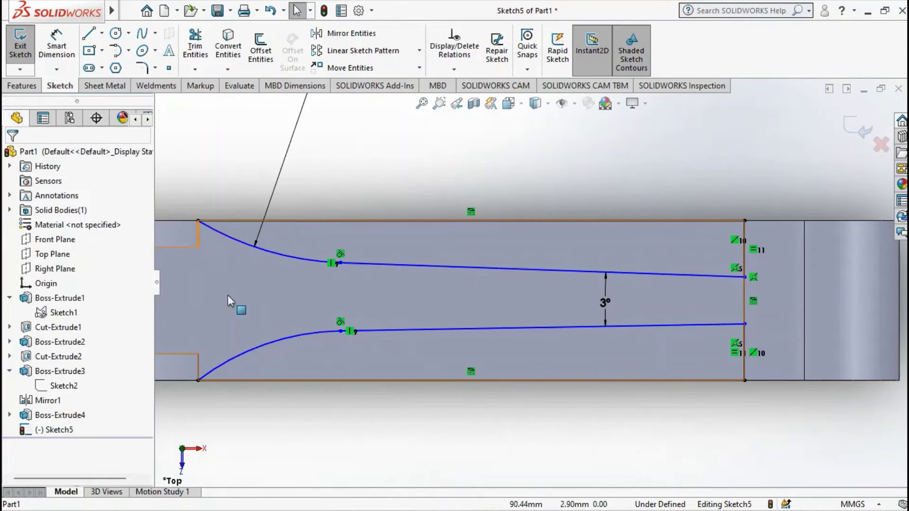
scroll(208, 243, "down", 3)
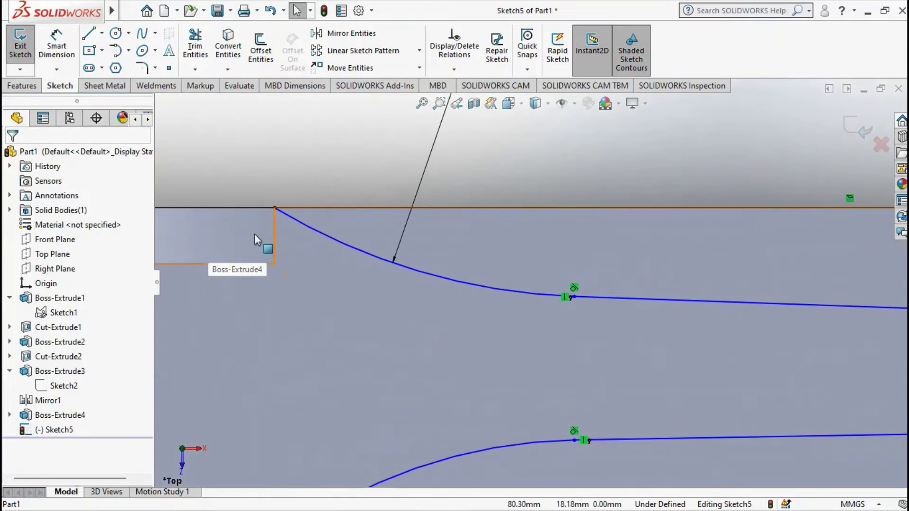
Slide the upper curve's start point along the top edge to the shank's step corner
left_click(275, 263)
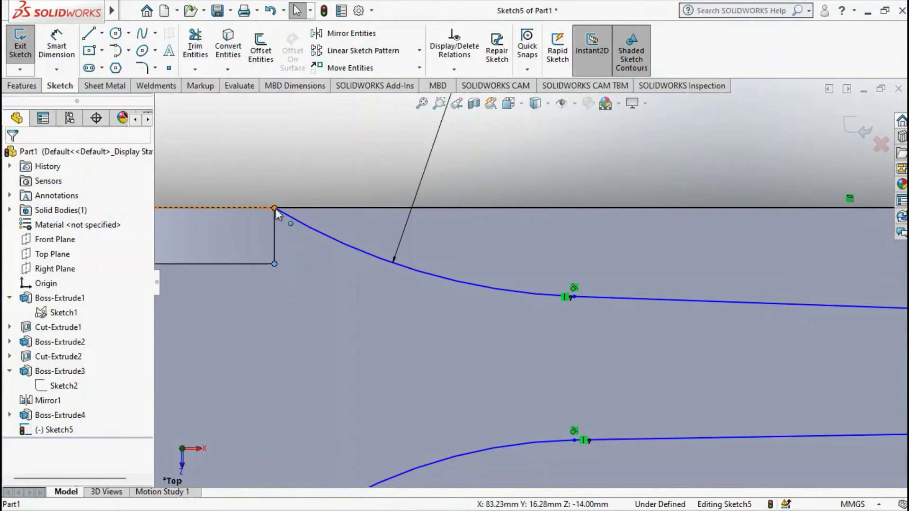
left_click(276, 208, "ctrl")
left_click(271, 200)
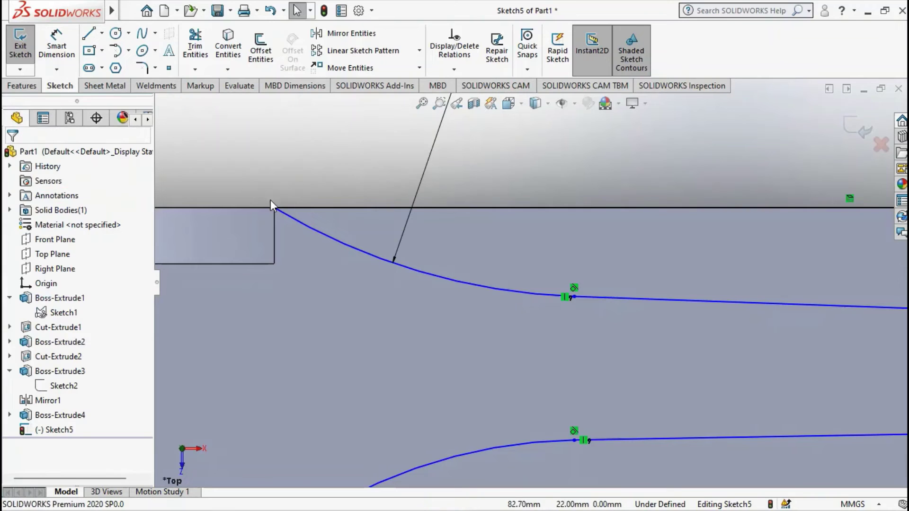
left_click_drag(273, 208, 379, 217)
key("f")
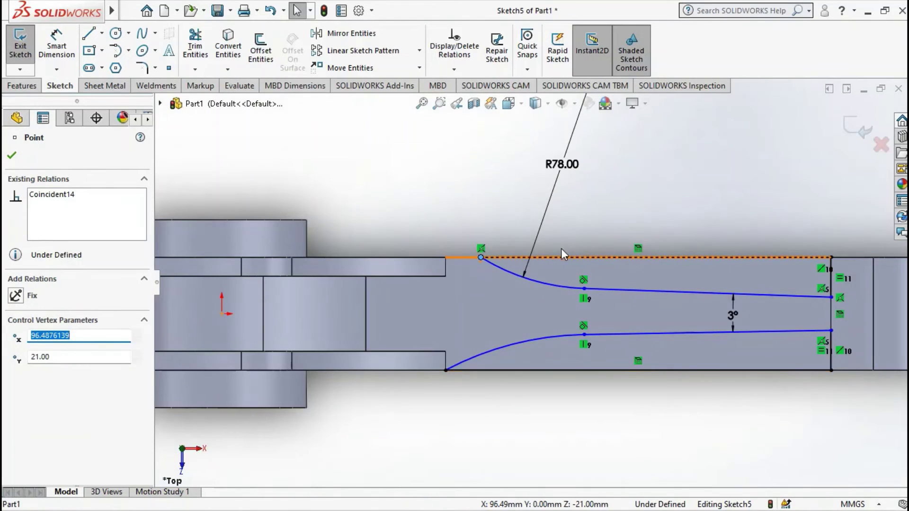
scroll(494, 261, "down", 5)
left_click_drag(520, 283, 457, 284)
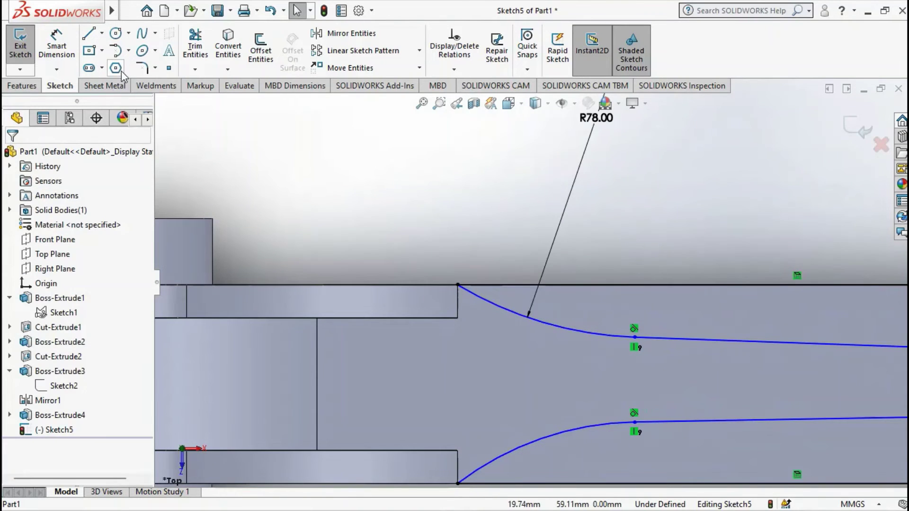
left_click(56, 46)
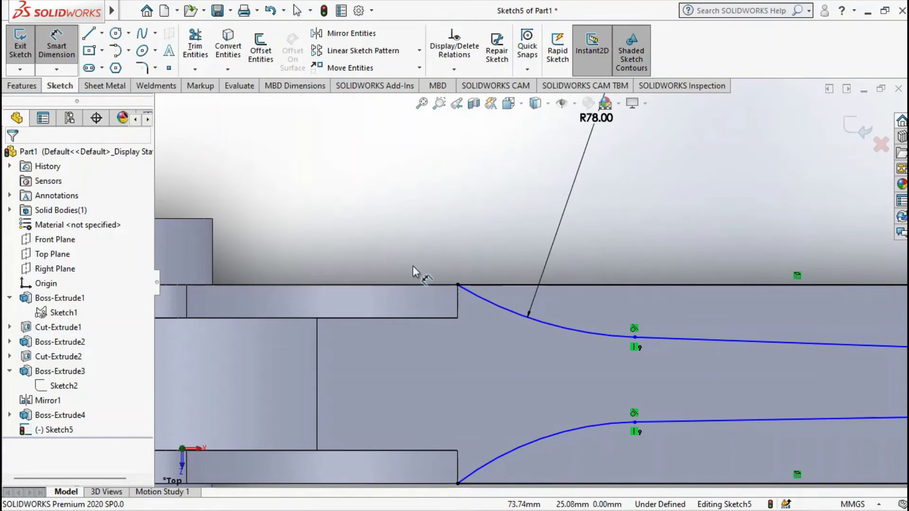
left_click(457, 284)
key("f")
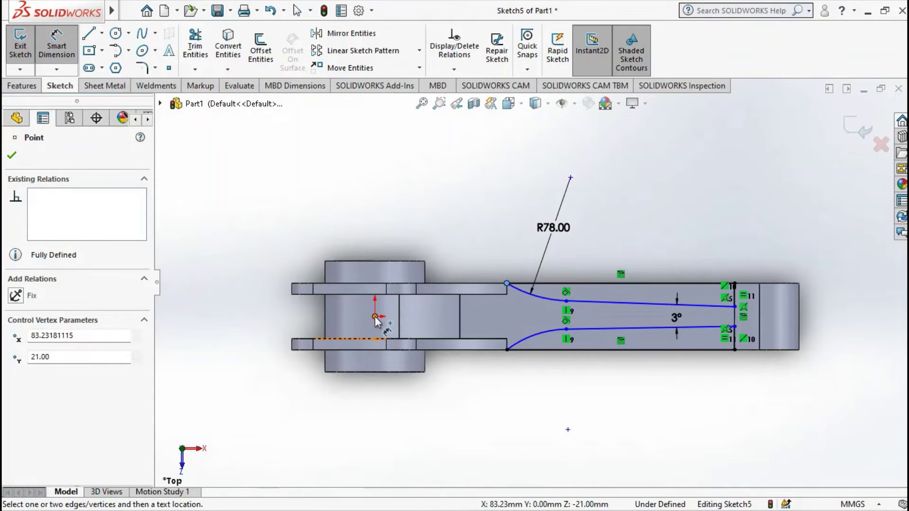
left_click(375, 322)
left_click(419, 194)
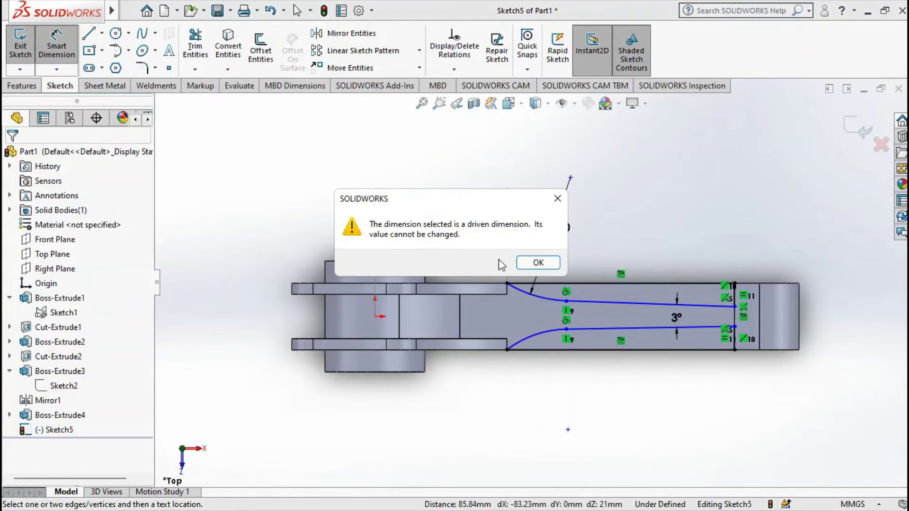
left_click(530, 262)
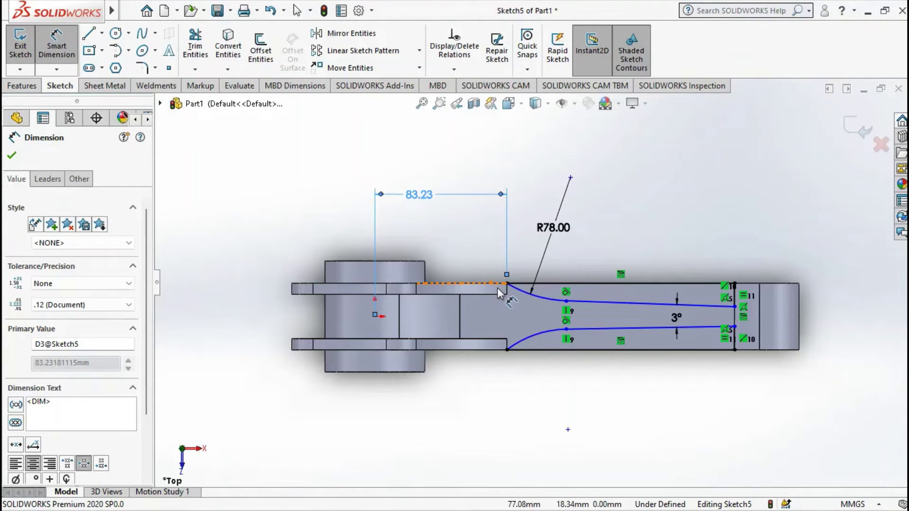
scroll(500, 275, "down", 2)
scroll(504, 279, "down", 2)
left_click(516, 288)
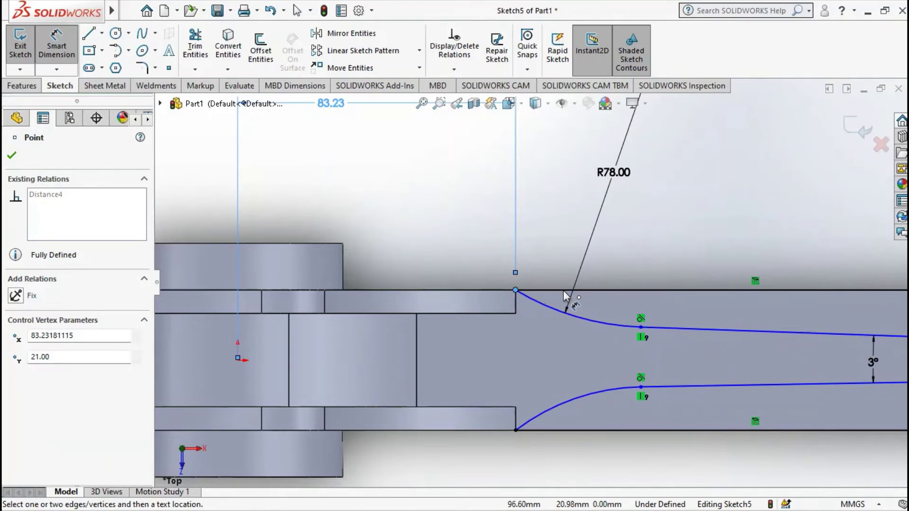
key("Escape")
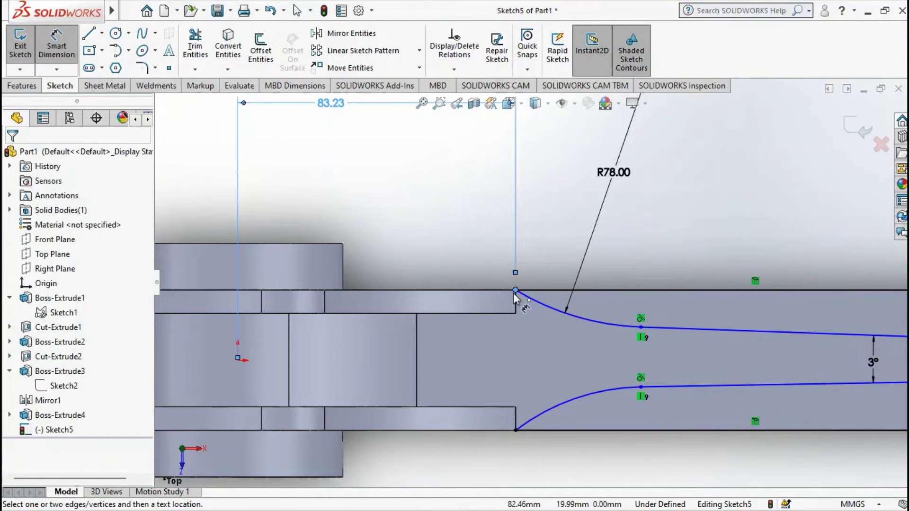
key("Escape")
left_click_drag(516, 289, 582, 291)
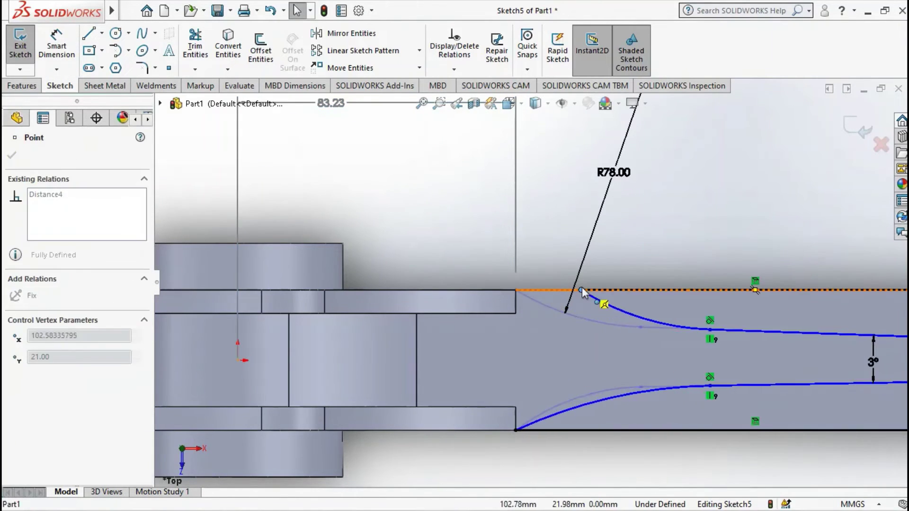
scroll(537, 249, "up", 3)
scroll(549, 284, "down", 3)
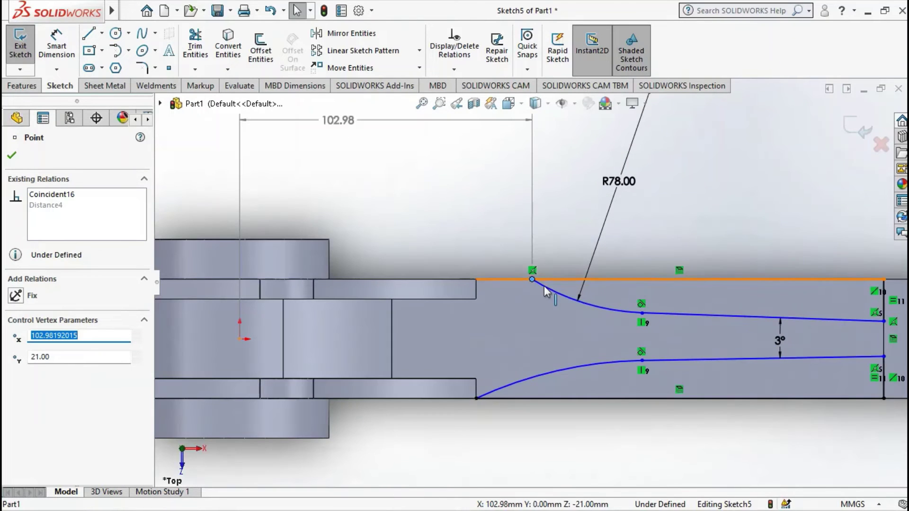
left_click_drag(533, 279, 477, 279)
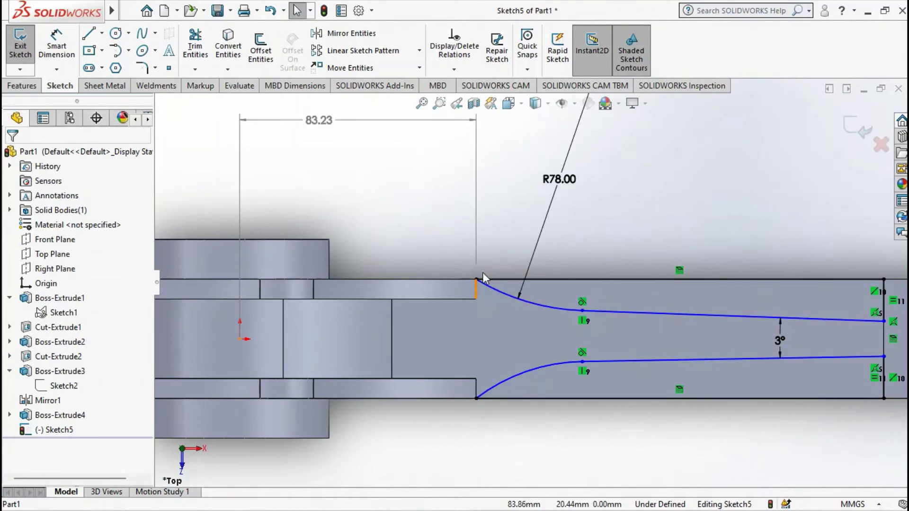
scroll(495, 265, "up", 3)
scroll(598, 303, "down", 1)
scroll(610, 300, "down", 1)
scroll(628, 297, "down", 1)
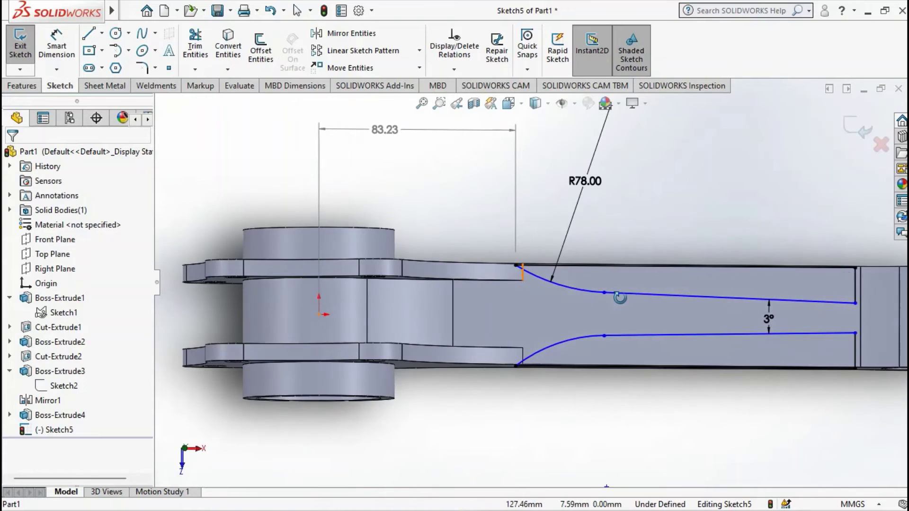
scroll(627, 297, "up", 2)
scroll(446, 298, "down", 3)
scroll(361, 241, "down", 1)
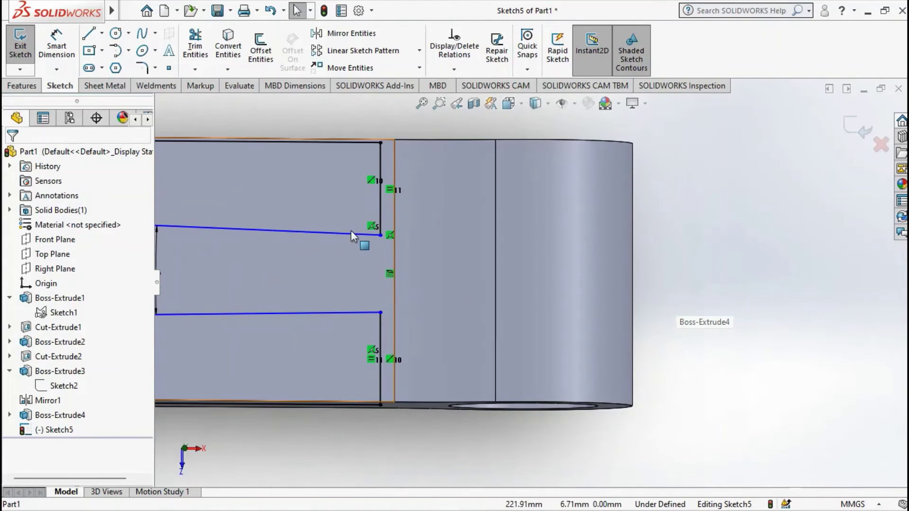
scroll(350, 231, "up", 2)
scroll(397, 262, "down", 1)
scroll(449, 282, "up", 2)
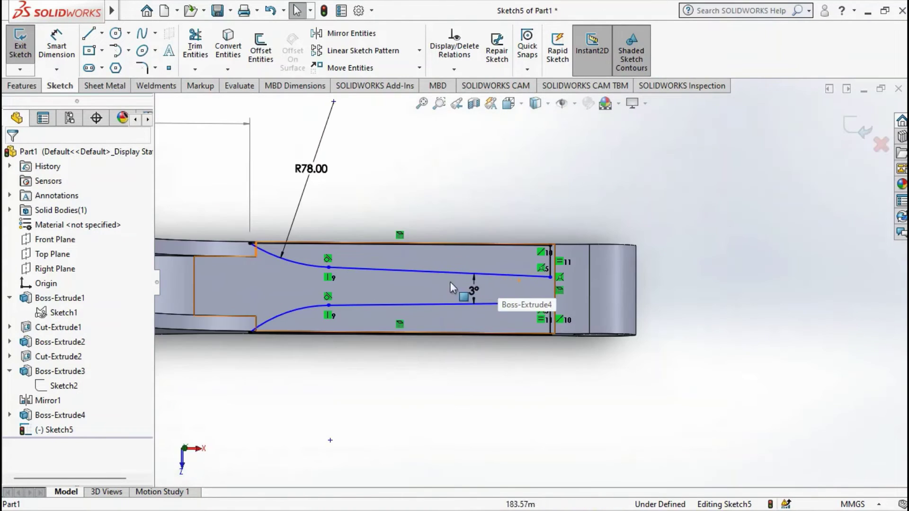
Make the upper and lower slot lines equal in length
left_click(377, 269)
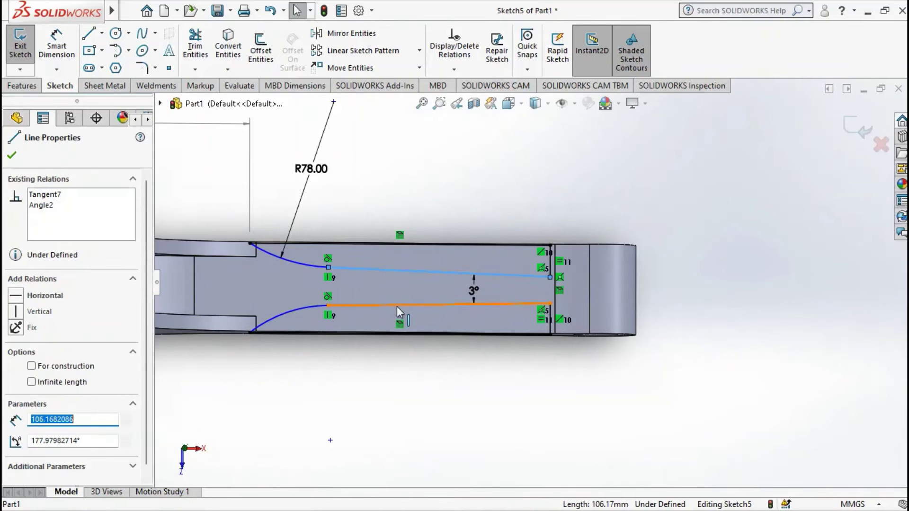
left_click(398, 306, "ctrl")
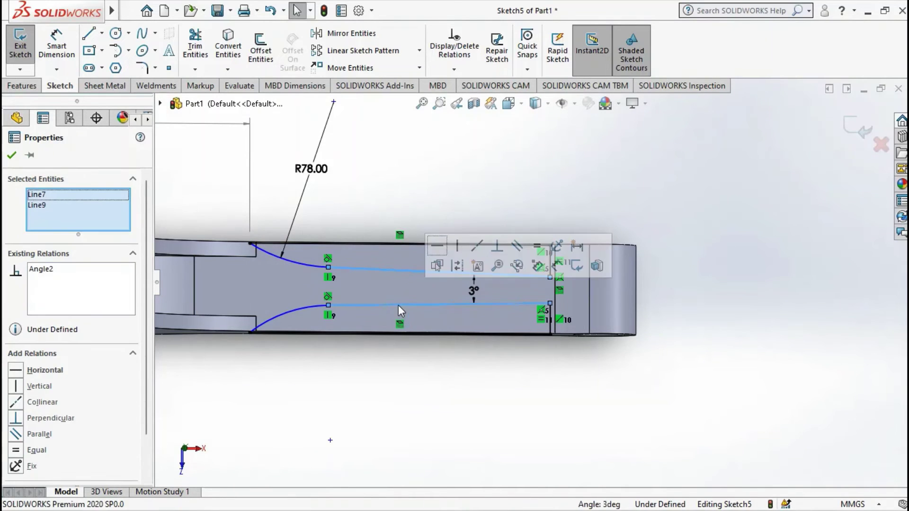
left_click(537, 246)
left_click(450, 188)
scroll(510, 279, "down", 2)
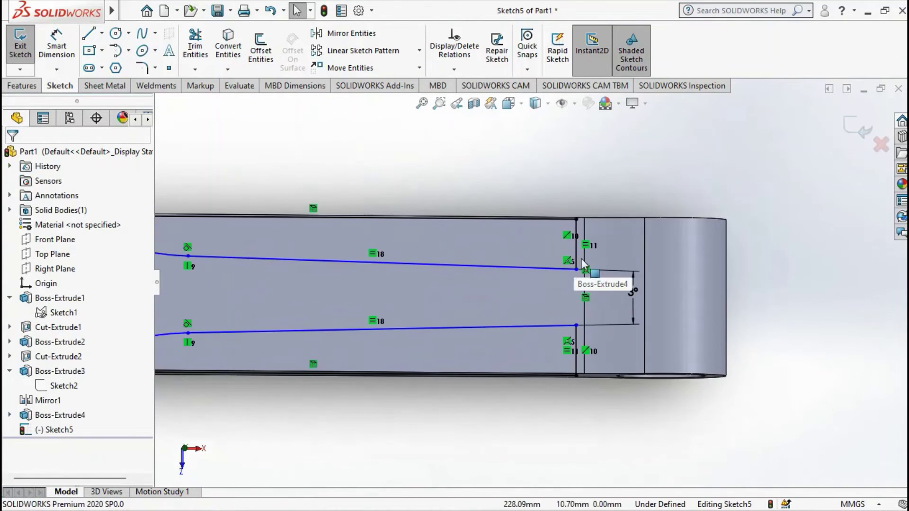
scroll(368, 263, "up", 3)
scroll(399, 270, "down", 3)
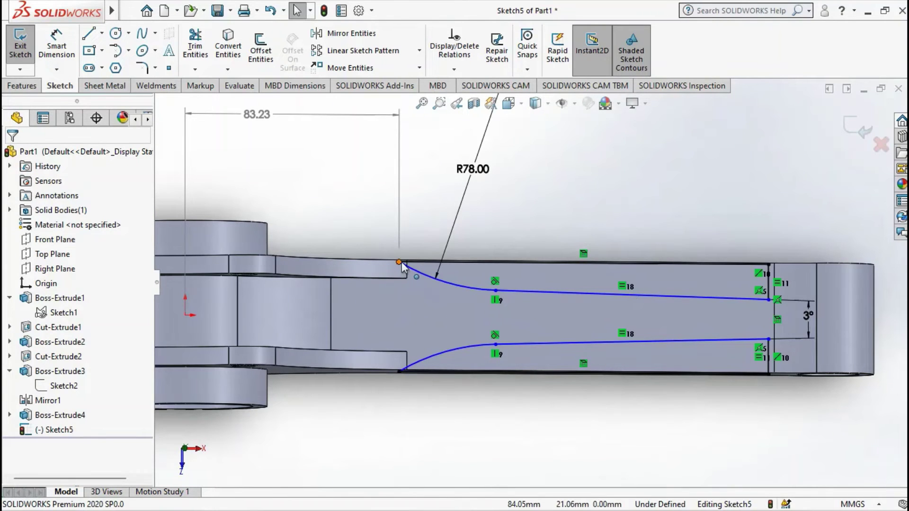
mouse_move(400, 264)
left_mouse_down()
mouse_move(422, 273)
mouse_move(407, 270)
left_mouse_up()
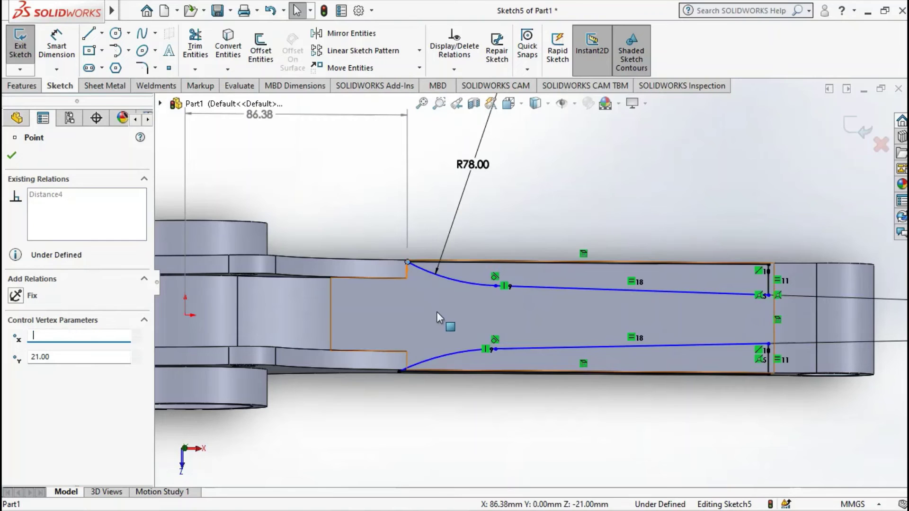
scroll(513, 257, "up", 5)
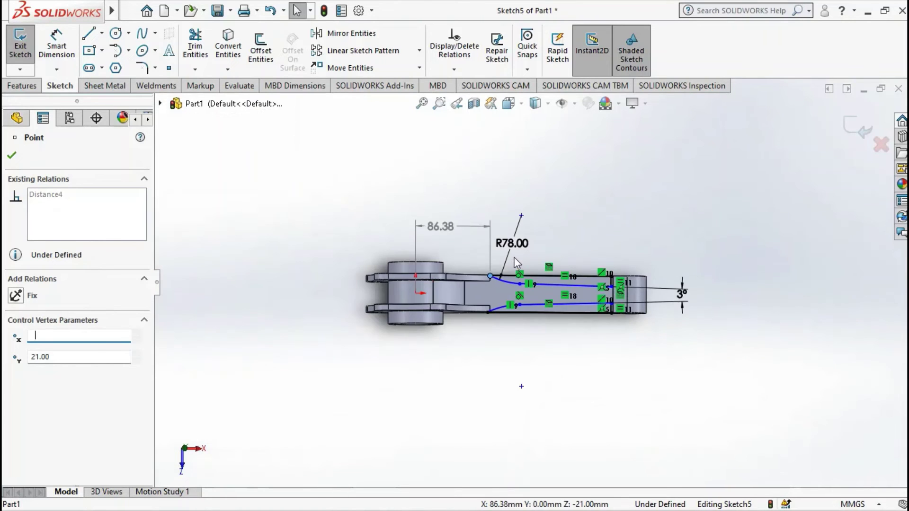
In top view, add Vertical relations aligning the curve endpoints with each other and the step corner
key("Escape")
key("space")
left_click(635, 244)
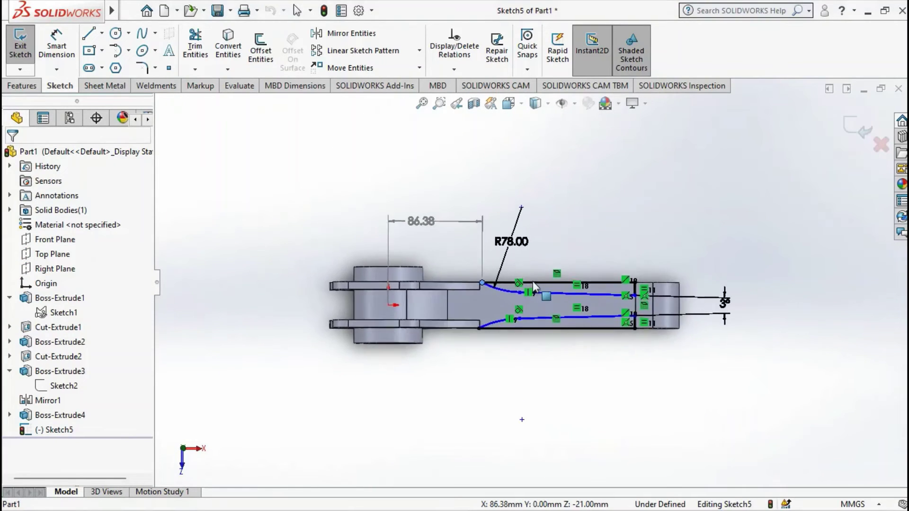
scroll(515, 302, "up", 4)
scroll(416, 260, "down", 1)
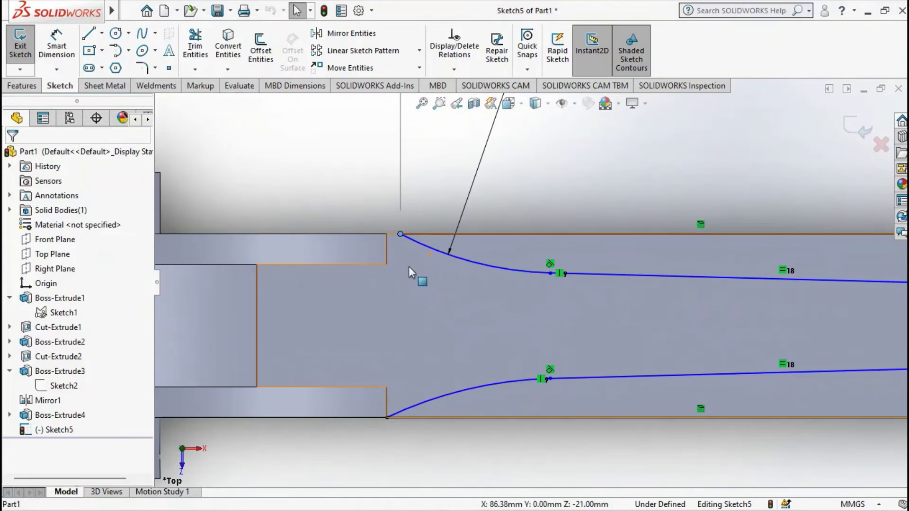
left_click(385, 416)
left_click(400, 234, "ctrl")
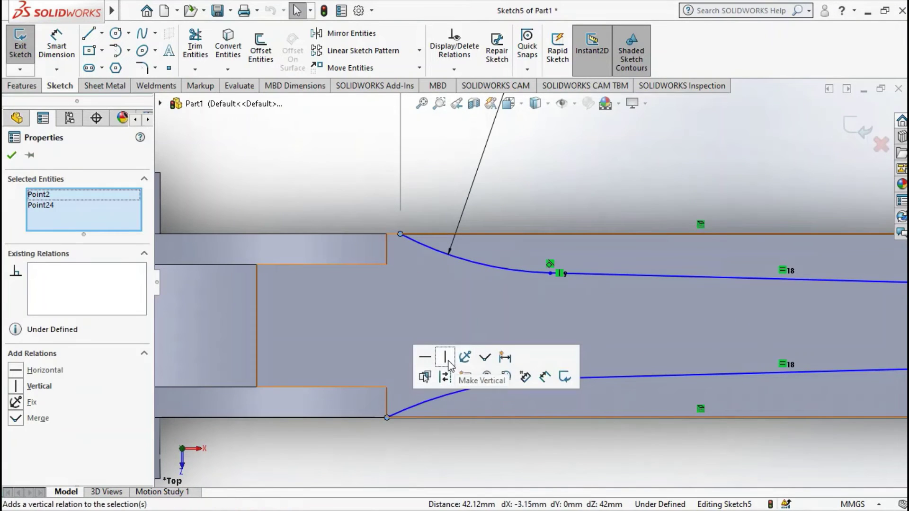
left_click(445, 356)
left_click(416, 308)
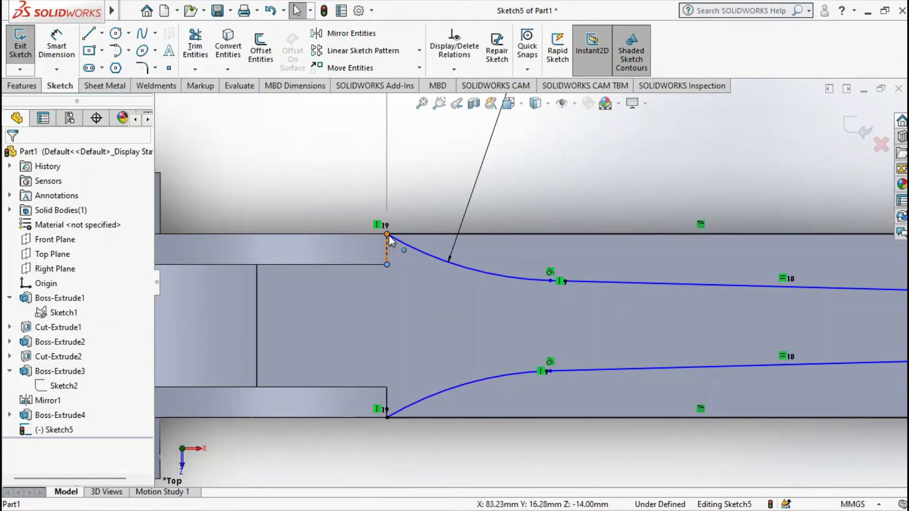
left_click(388, 235, "ctrl")
left_click(450, 179)
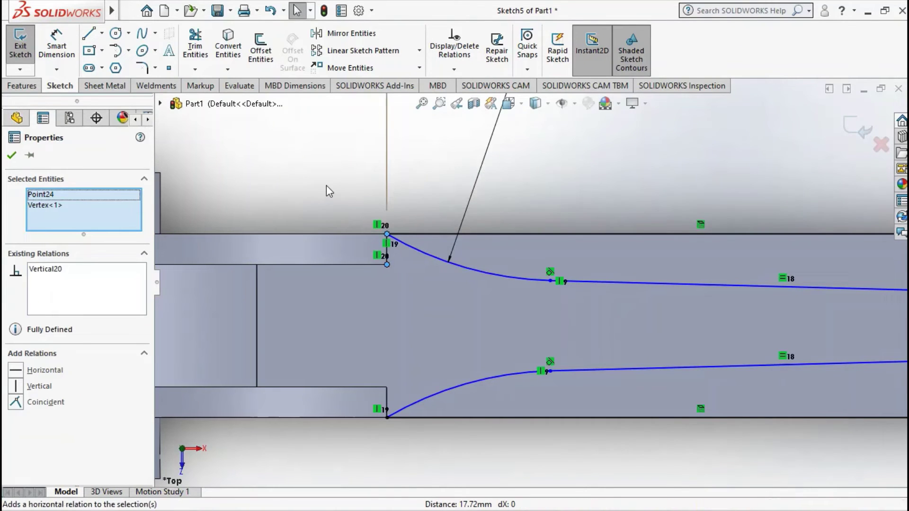
left_click(326, 186)
key("f")
Adjust the junction between the upper curve and the straight slot line
left_click(474, 263)
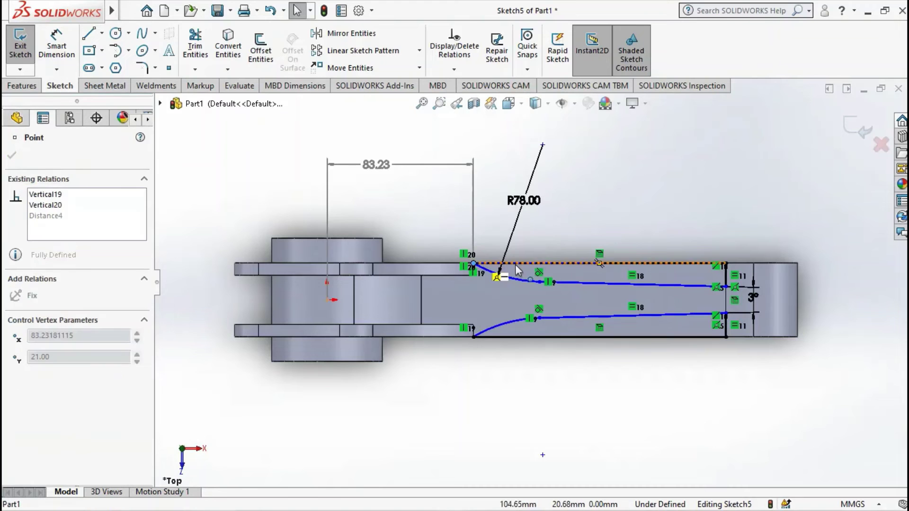
key("Escape")
scroll(522, 285, "down", 2)
scroll(523, 285, "down", 1)
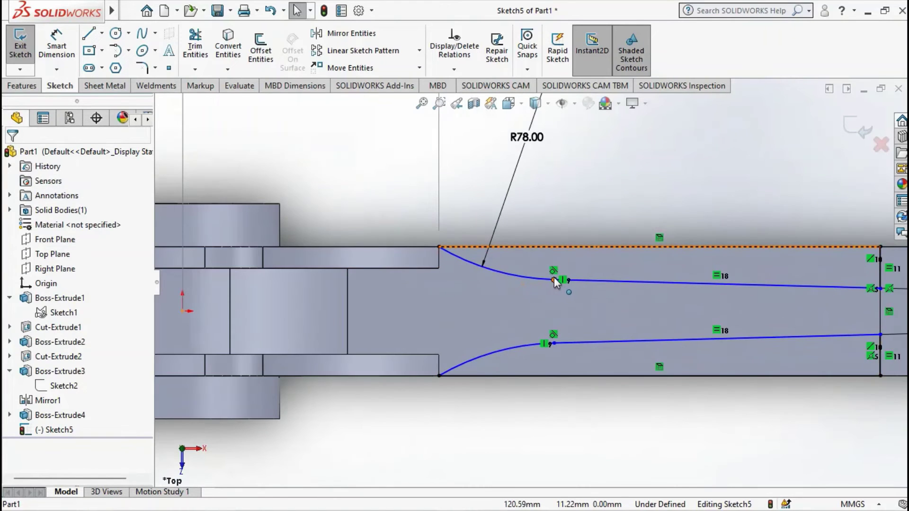
mouse_move(554, 279)
left_mouse_down()
mouse_move(532, 271)
mouse_move(538, 288)
left_mouse_up()
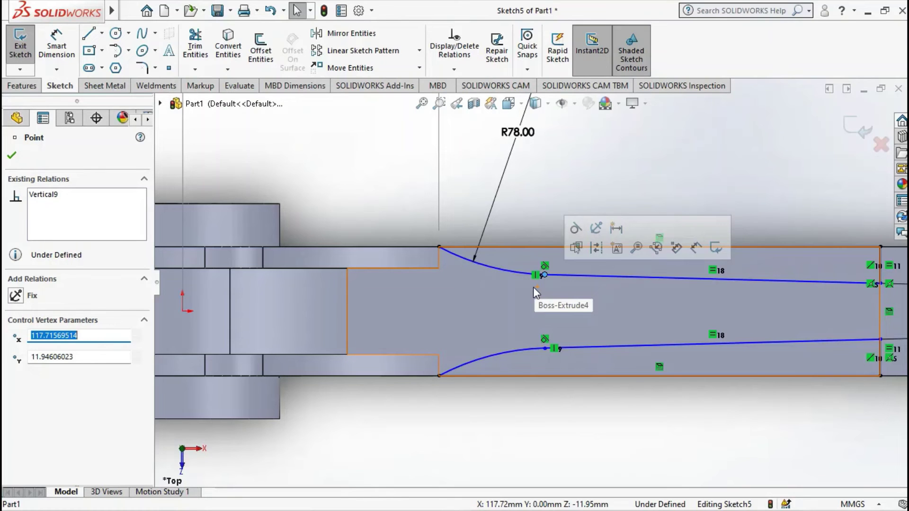
scroll(543, 287, "up", 3)
scroll(631, 288, "down", 4)
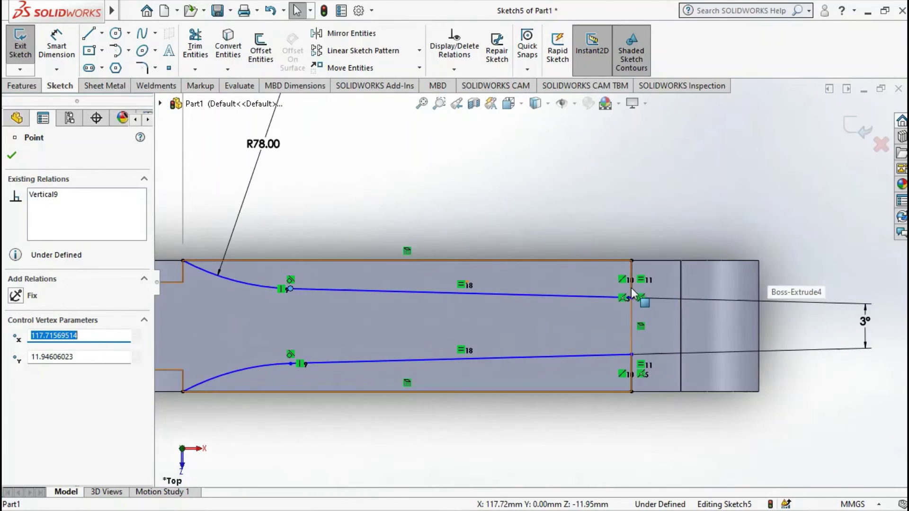
scroll(629, 288, "down", 2)
scroll(629, 287, "up", 2)
scroll(594, 272, "up", 1)
scroll(411, 285, "up", 2)
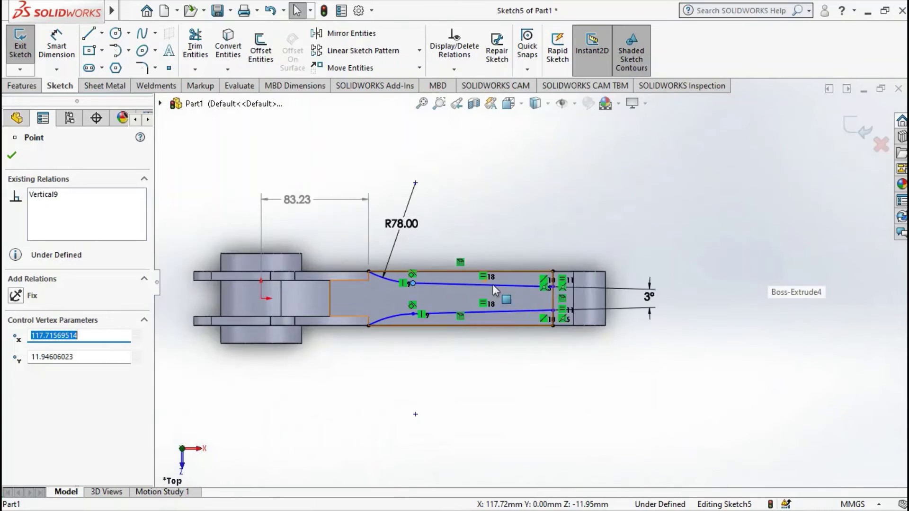
scroll(583, 277, "down", 1)
Dimension the slot end's offset from the shank edge to 12.00 mm
left_click(57, 46)
scroll(578, 262, "down", 3)
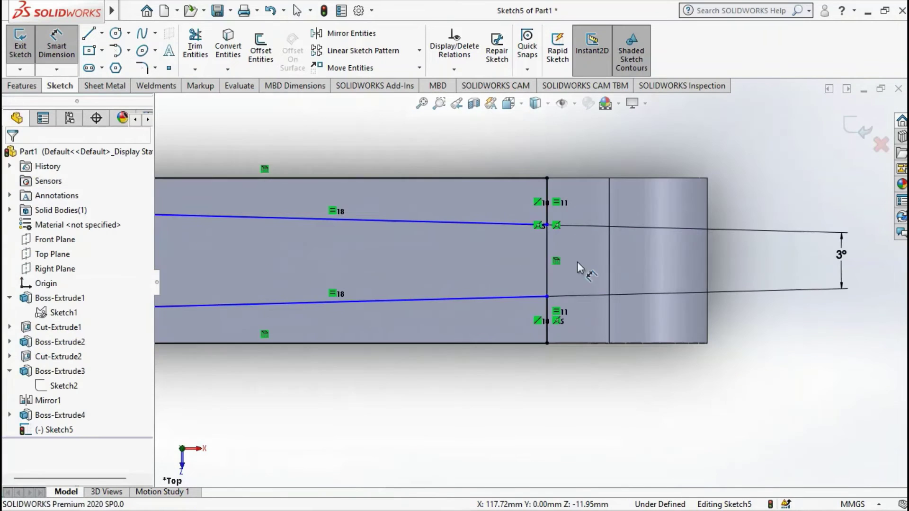
left_click(546, 194)
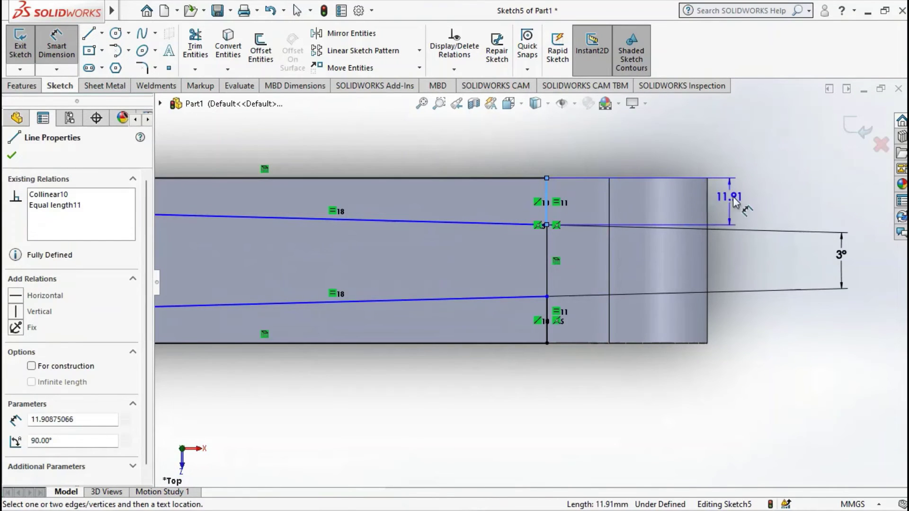
left_click(754, 200)
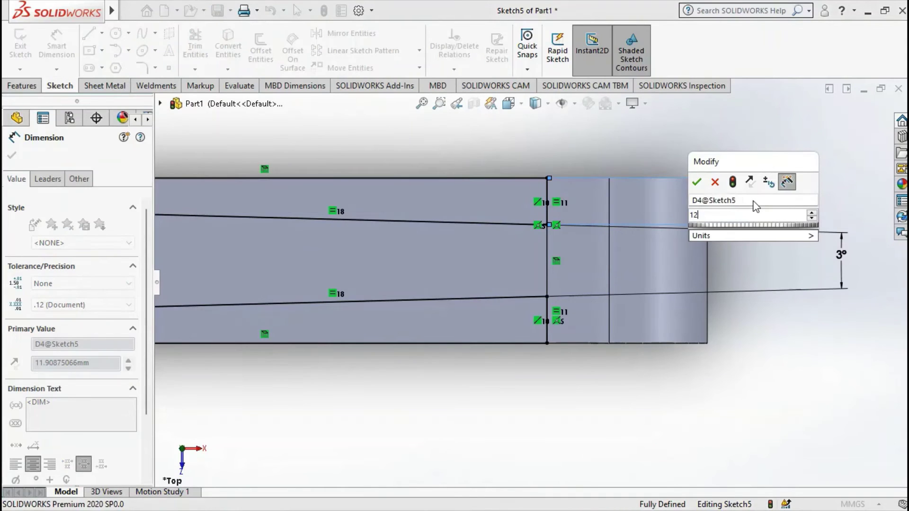
key("Escape")
key("Return")
scroll(617, 265, "up", 3)
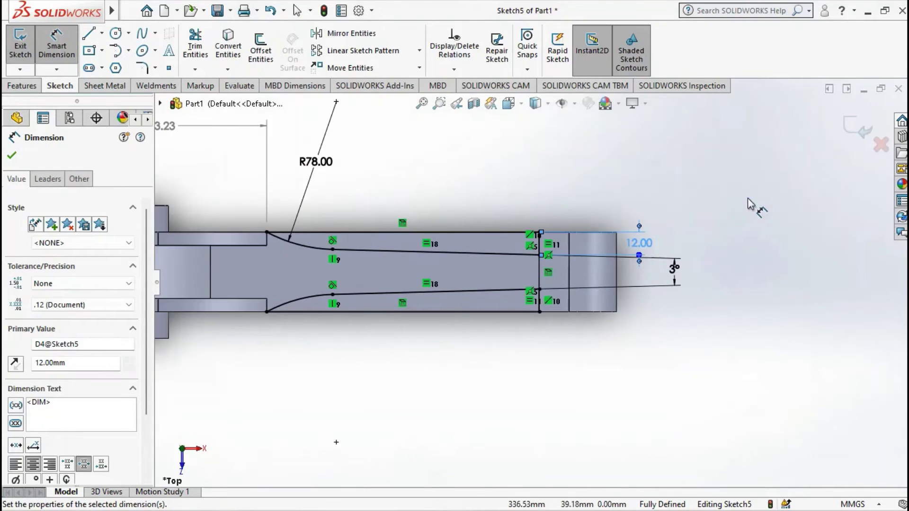
key("Escape")
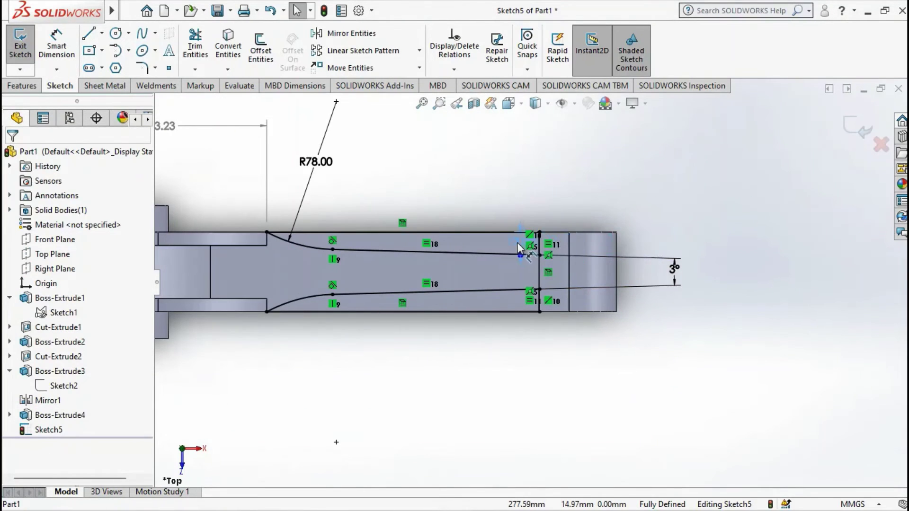
left_click_drag(675, 268, 518, 244)
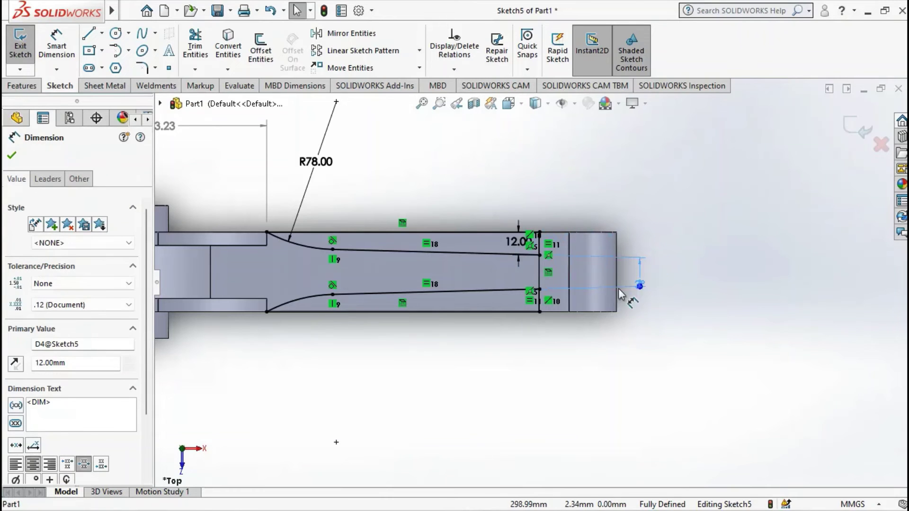
Orbit the part to a tilted 3D view to inspect the fully defined sketch
left_click(485, 274)
scroll(400, 262, "up", 3)
scroll(416, 294, "down", 3)
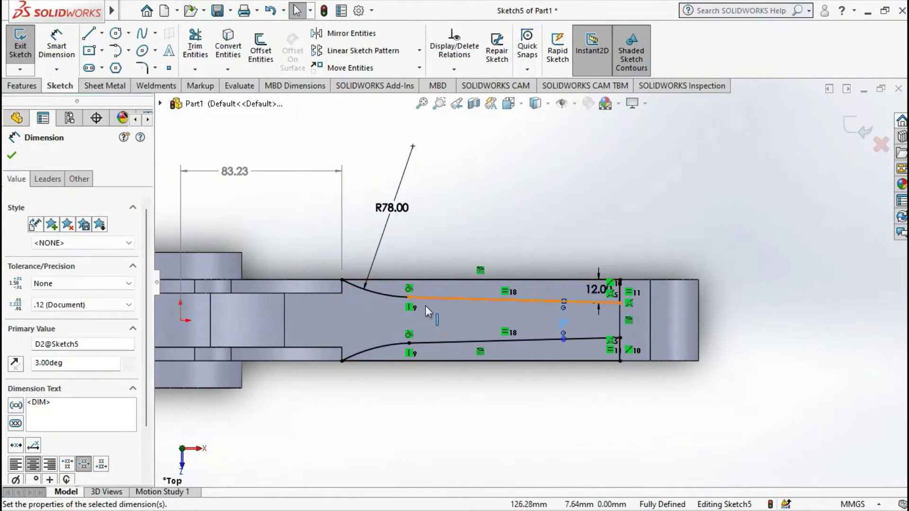
mouse_move(425, 305)
middle_mouse_down()
mouse_move(407, 248)
mouse_move(390, 279)
middle_mouse_up()
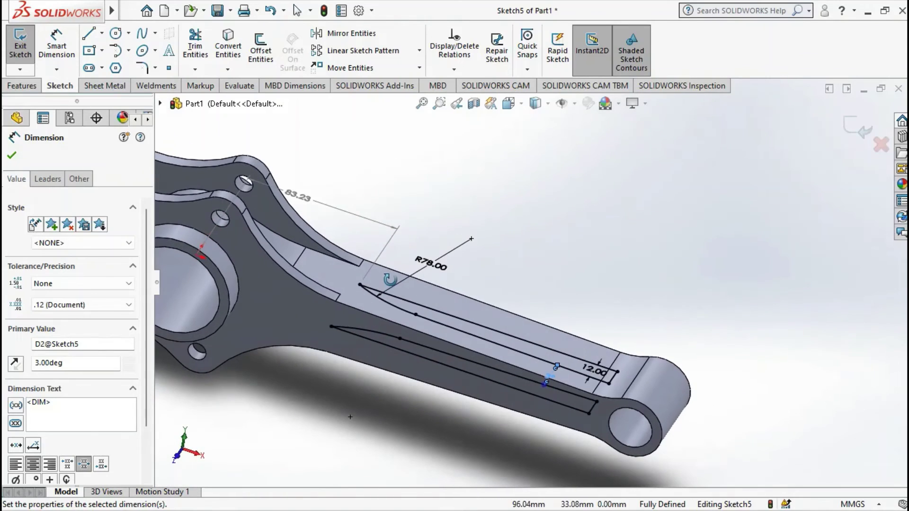
left_click(13, 156)
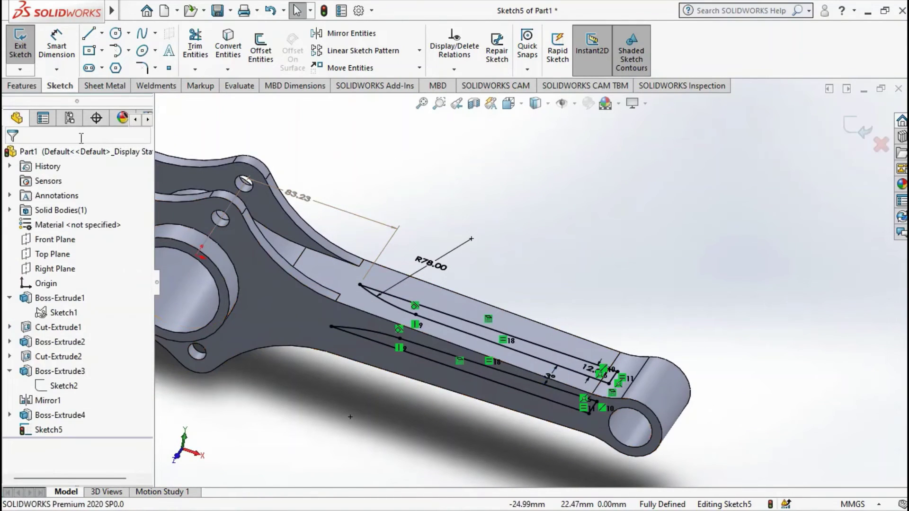
Extrude-cut the slot sketch Through All - Both, then orbit to inspect the cut
left_click(22, 85)
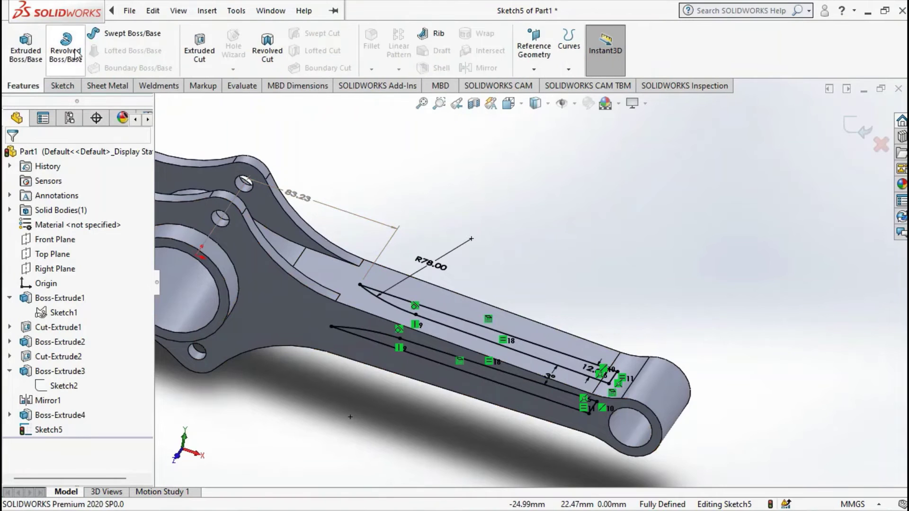
left_click(199, 41)
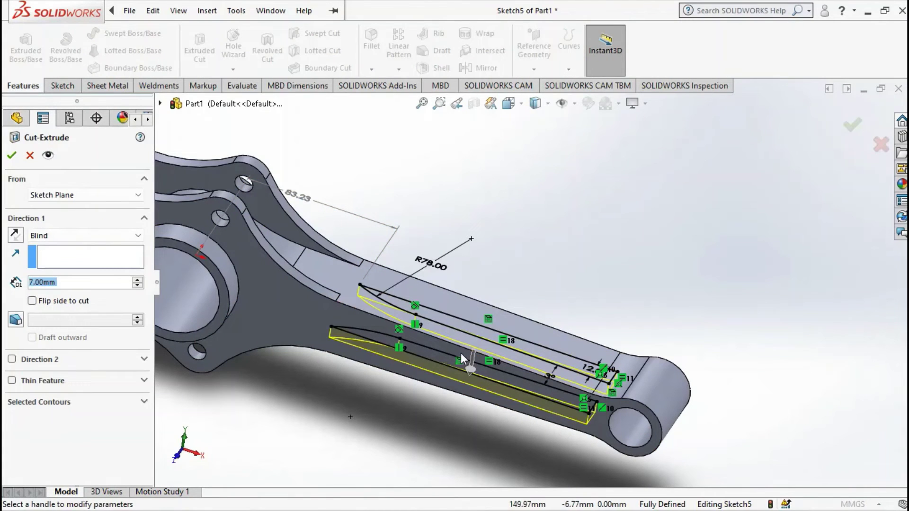
left_click(57, 235)
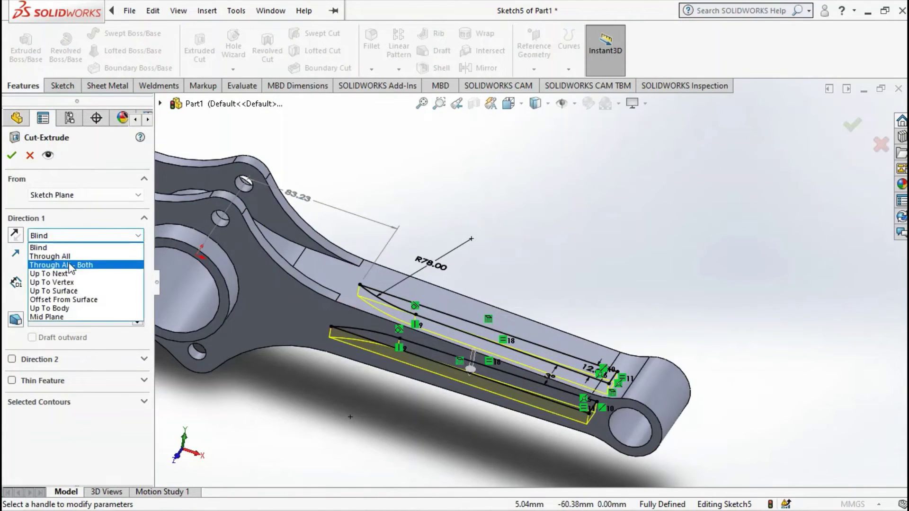
left_click(69, 264)
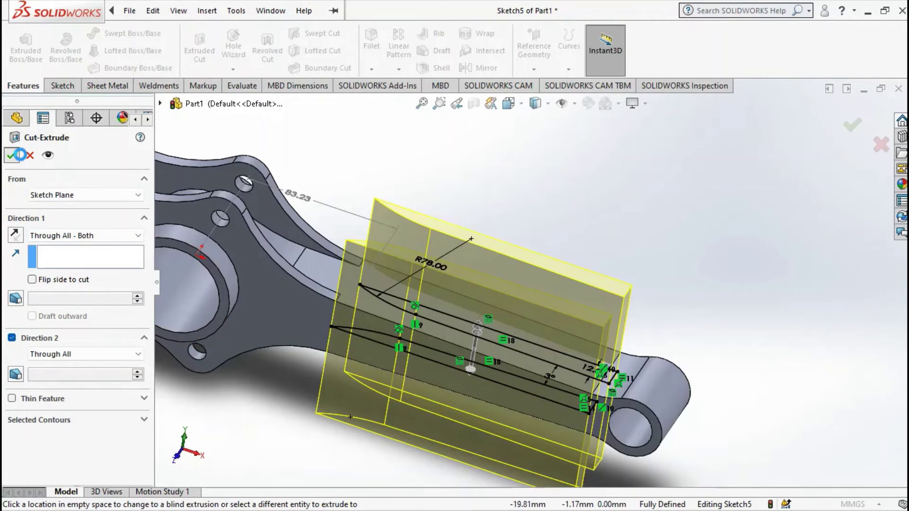
left_click(19, 155)
mouse_move(430, 272)
middle_mouse_down()
mouse_move(422, 233)
mouse_move(462, 260)
mouse_move(414, 298)
mouse_move(442, 291)
mouse_move(426, 371)
mouse_move(432, 405)
mouse_move(469, 264)
mouse_move(398, 174)
mouse_move(405, 231)
mouse_move(431, 233)
mouse_move(440, 361)
mouse_move(397, 285)
mouse_move(417, 299)
mouse_move(411, 308)
mouse_move(432, 287)
mouse_move(554, 339)
middle_mouse_up()
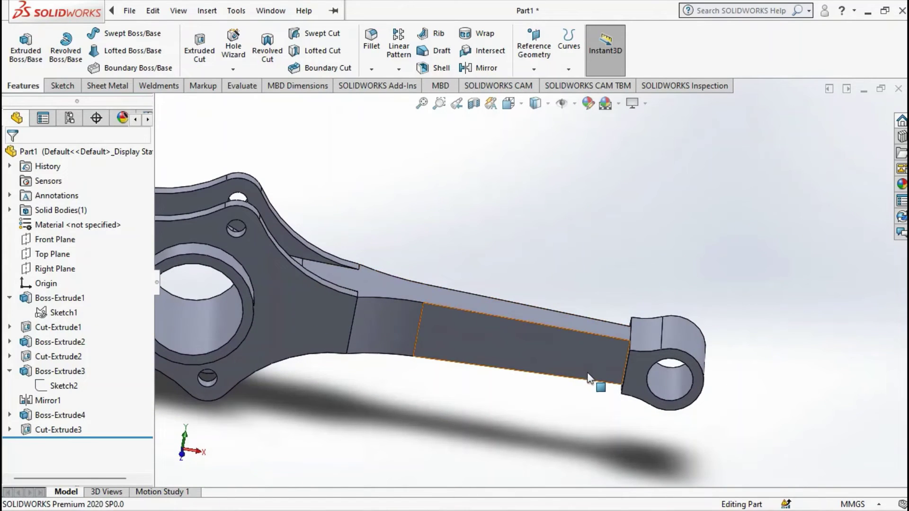
scroll(587, 377, "down", 2)
scroll(647, 347, "down", 1)
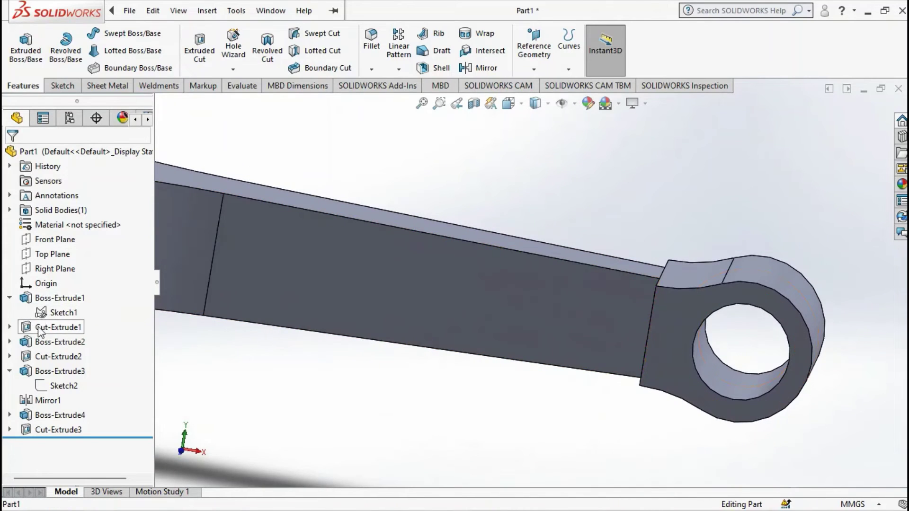
Start a new sketch on the Front Plane, viewed straight-on from the front
left_click(26, 241)
left_click(47, 226)
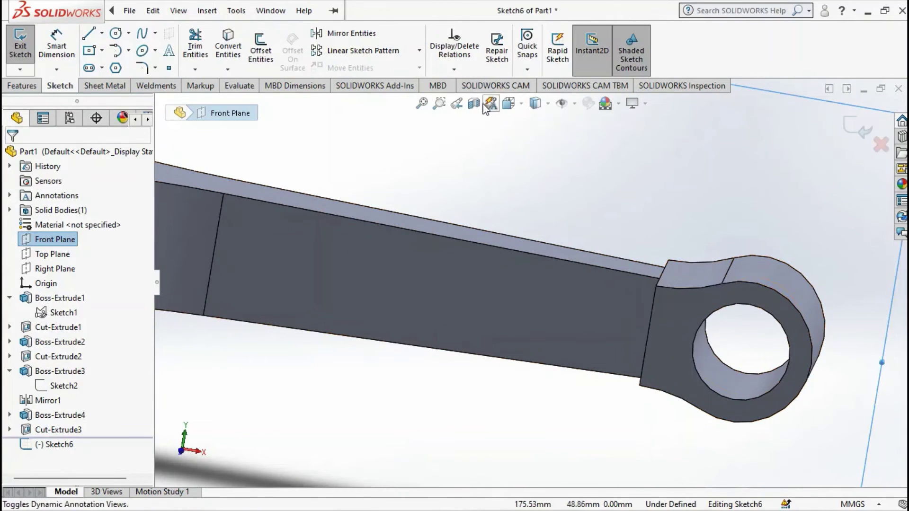
left_click(509, 103)
left_click(452, 310)
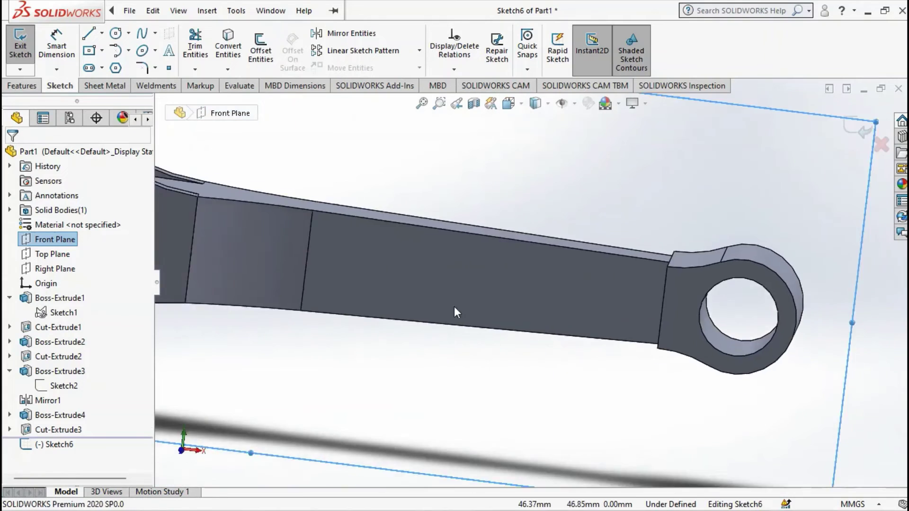
scroll(677, 298, "down", 3)
scroll(710, 265, "down", 3)
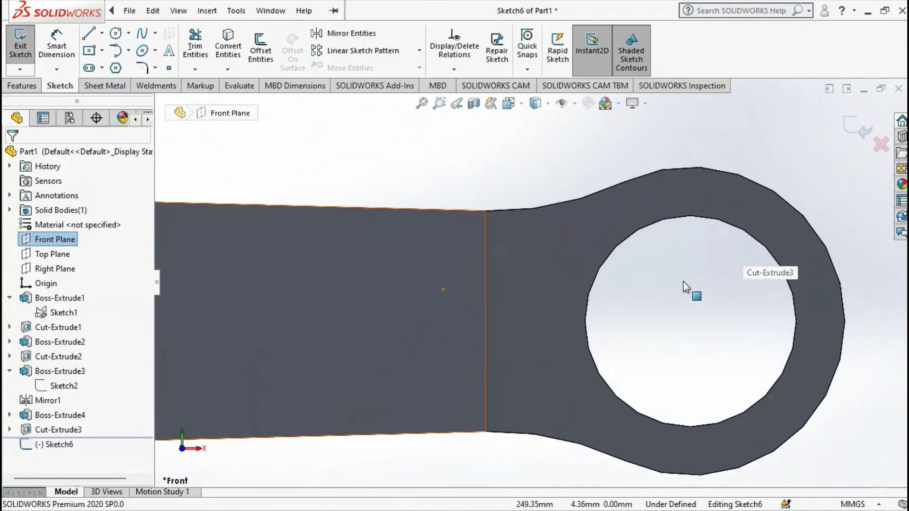
scroll(649, 226, "up", 3)
scroll(515, 264, "down", 1)
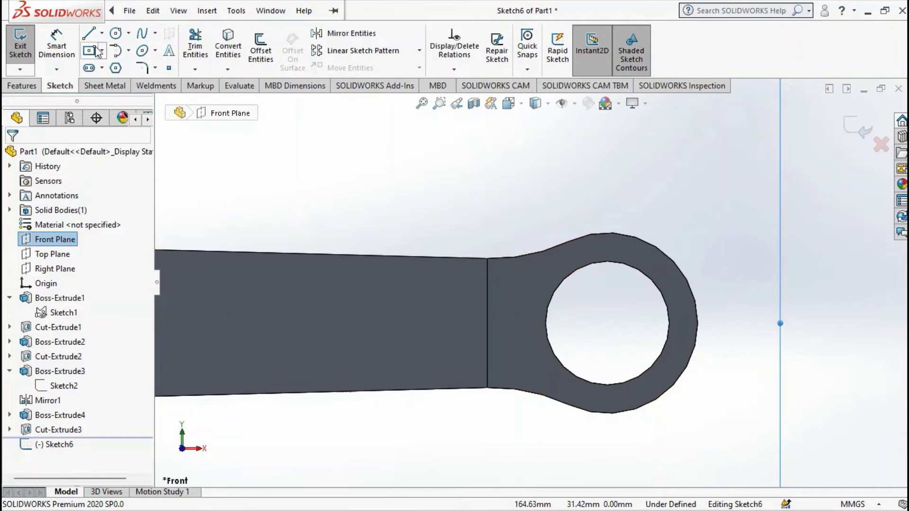
Convert the ring end's neck edge and lower fillet edge into the sketch
left_click(229, 48)
left_click(487, 299)
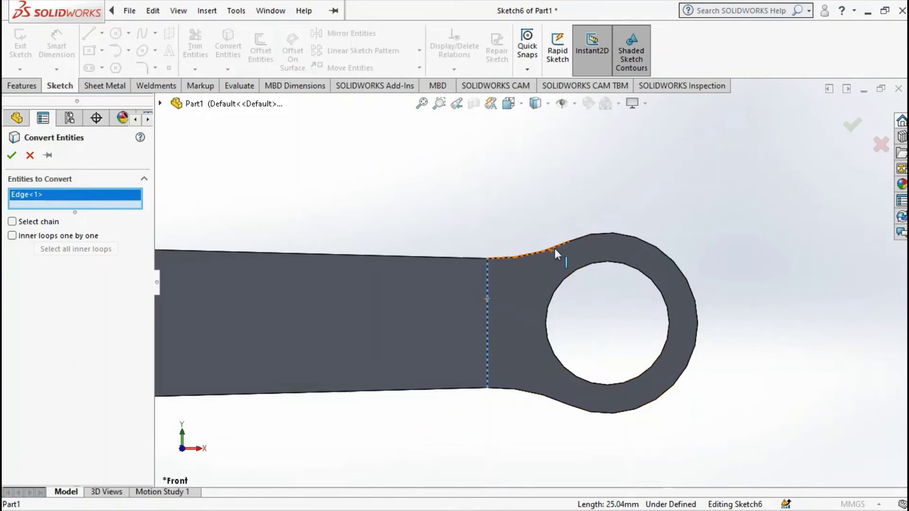
left_click(524, 390)
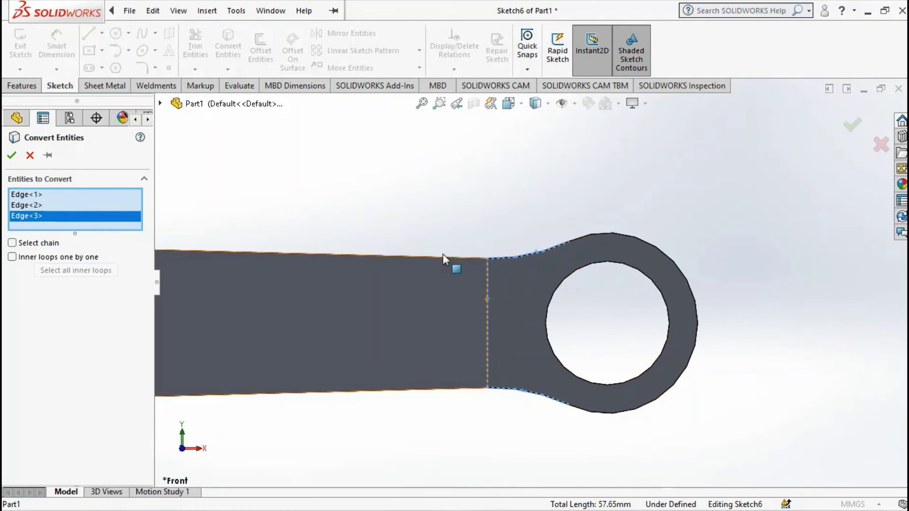
left_click(11, 155)
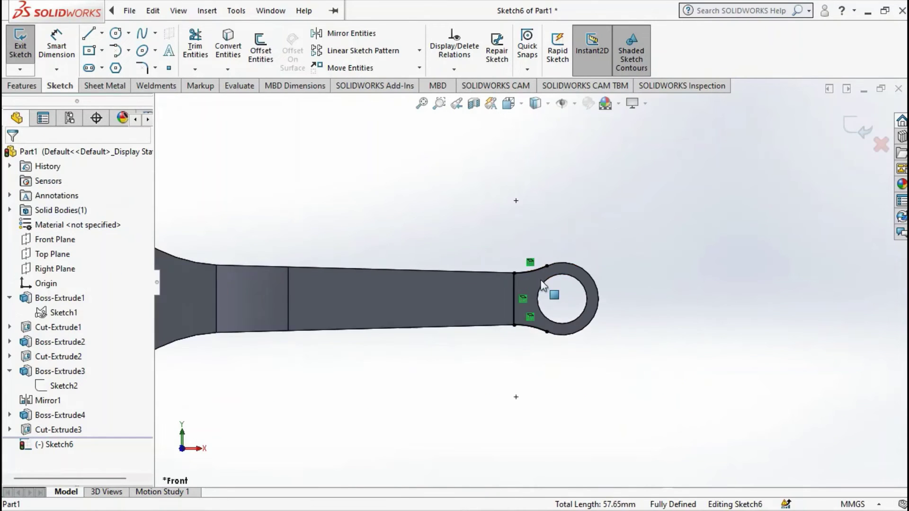
mouse_move(518, 277)
middle_mouse_down()
mouse_move(533, 318)
mouse_move(511, 298)
mouse_move(501, 318)
mouse_move(524, 306)
mouse_move(521, 268)
middle_mouse_up()
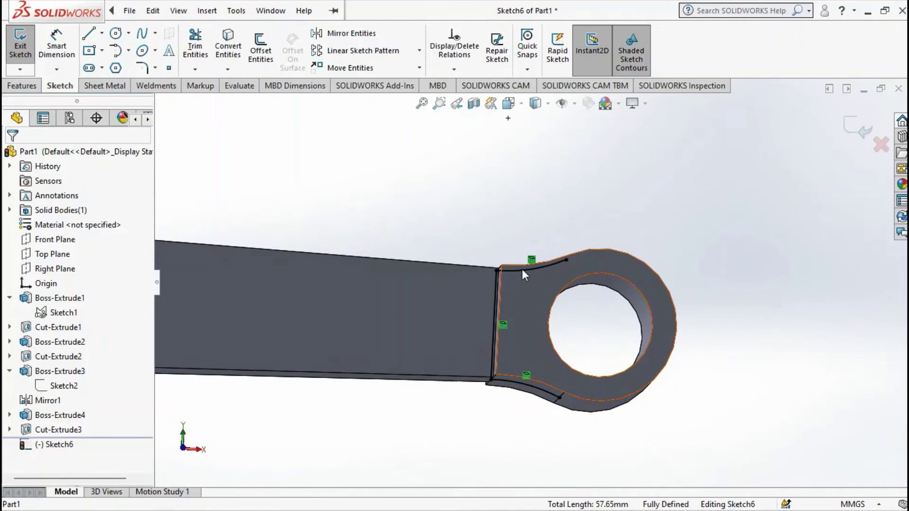
mouse_move(529, 274)
middle_mouse_down()
mouse_move(559, 271)
mouse_move(524, 258)
mouse_move(533, 270)
middle_mouse_up()
scroll(526, 265, "up", 2)
scroll(526, 272, "down", 3)
scroll(535, 270, "down", 3)
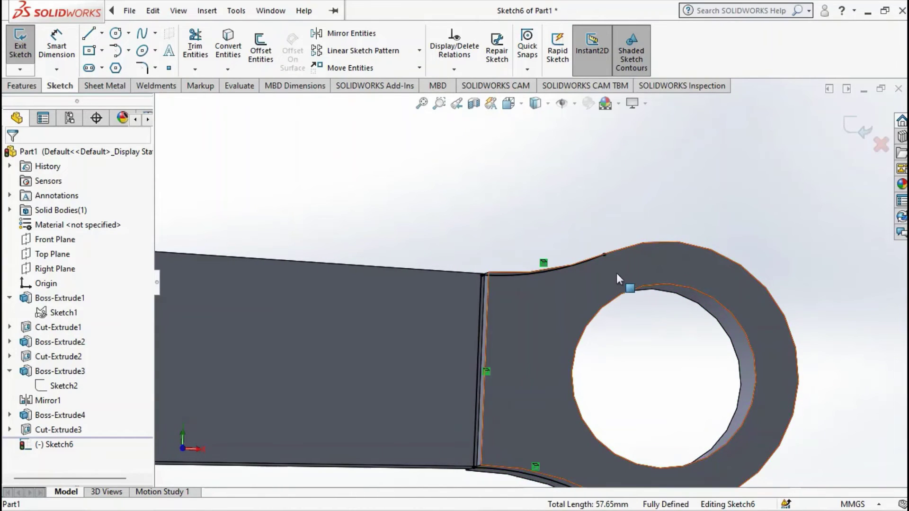
scroll(620, 261, "down", 3)
scroll(576, 304, "up", 3)
scroll(547, 329, "up", 2)
scroll(540, 294, "down", 3)
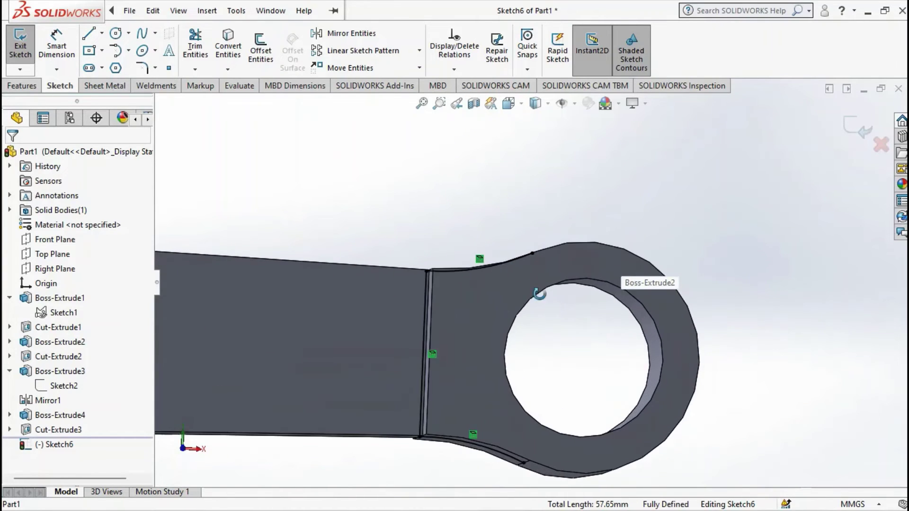
mouse_move(540, 294)
middle_mouse_down()
mouse_move(528, 284)
mouse_move(552, 300)
middle_mouse_up()
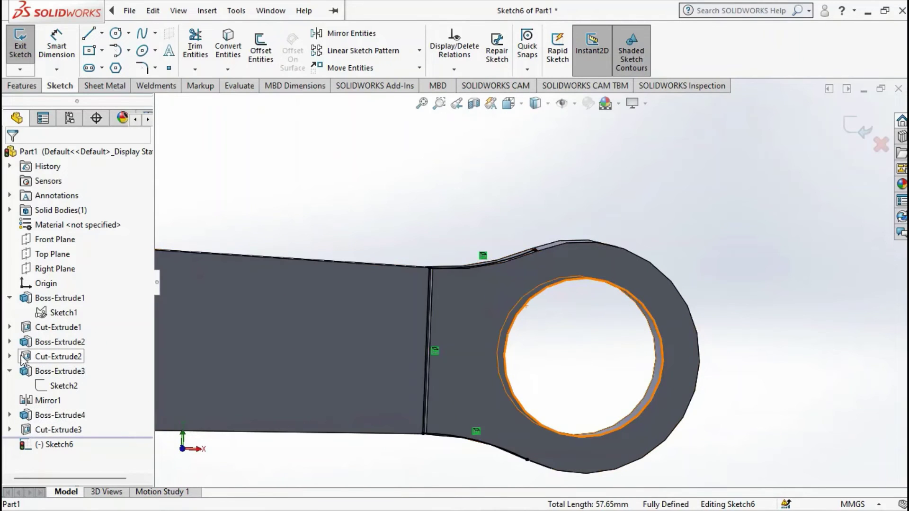
Show Sketch1 and convert its outer 35 mm circle into Sketch6
left_click(43, 313)
left_click(53, 299)
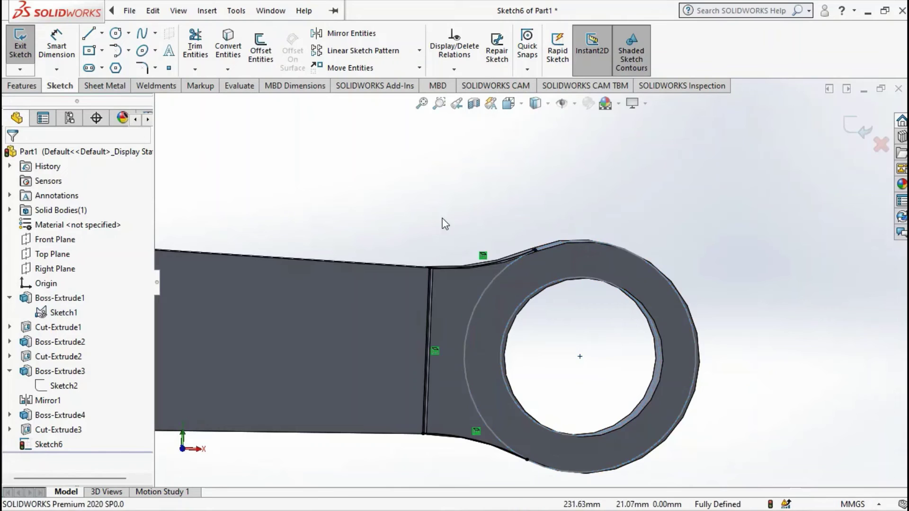
left_click(488, 290)
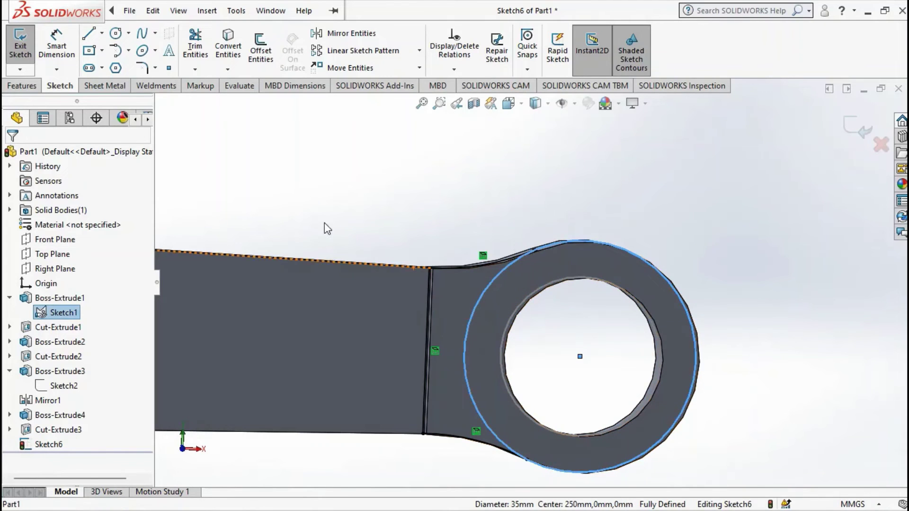
left_click(231, 42)
scroll(557, 274, "down", 1)
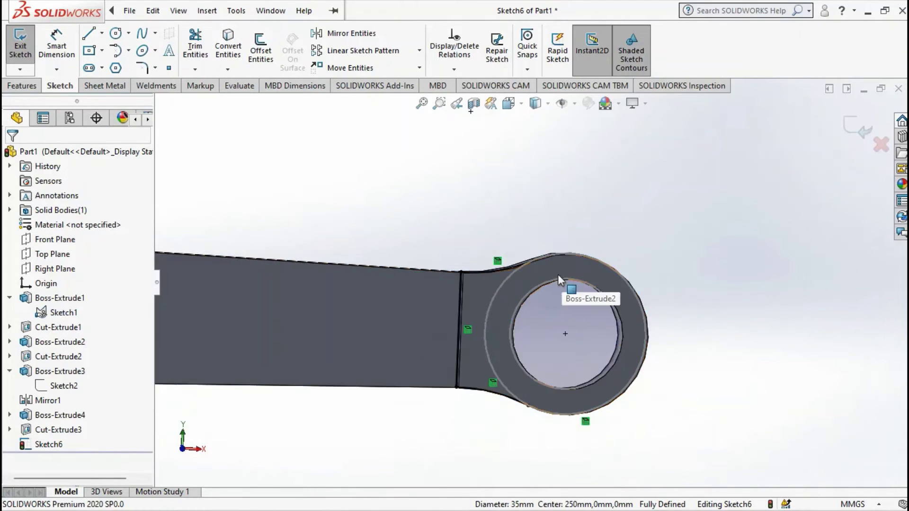
scroll(510, 277, "down", 1)
middle_click_drag(507, 275, 475, 285)
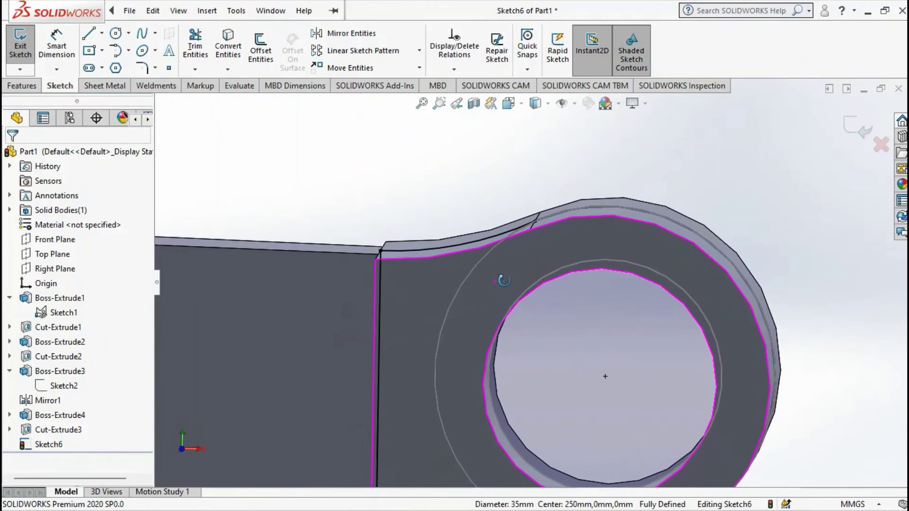
Check the converted circle and confirm another Convert Entities pass
left_click(466, 281)
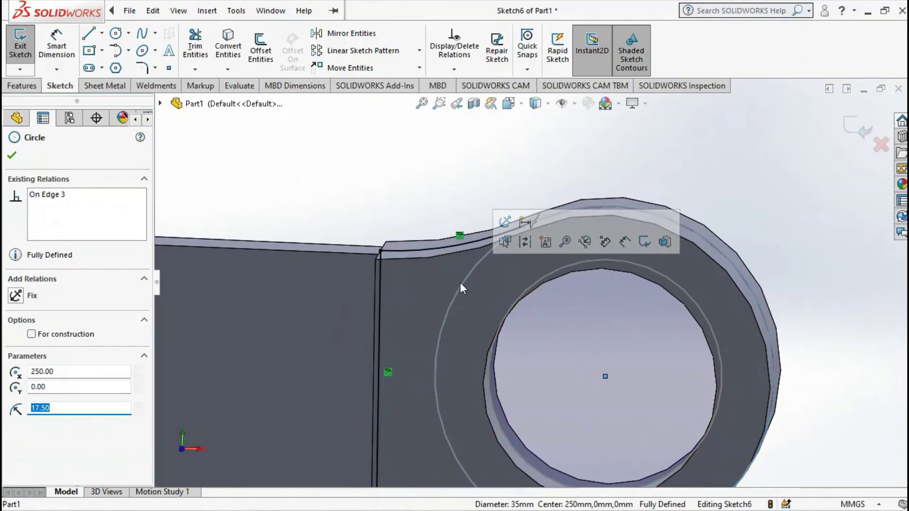
left_click(228, 48)
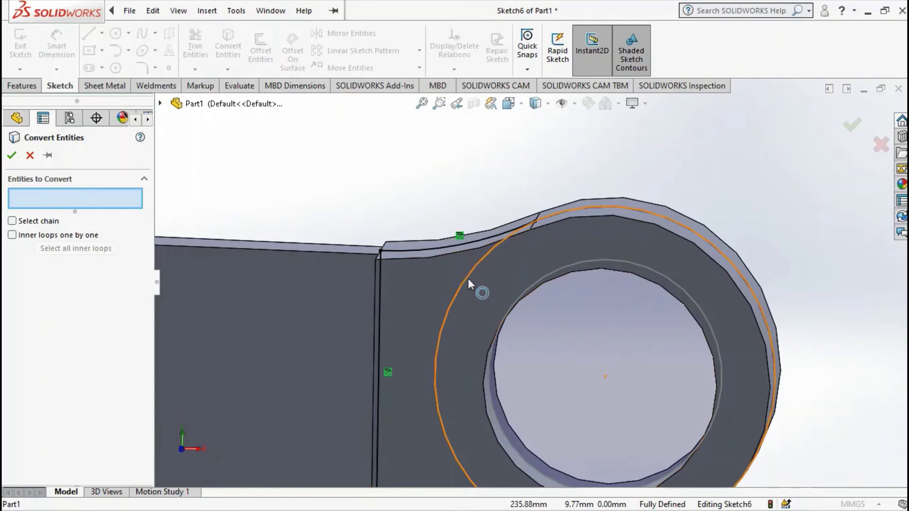
left_click(30, 156)
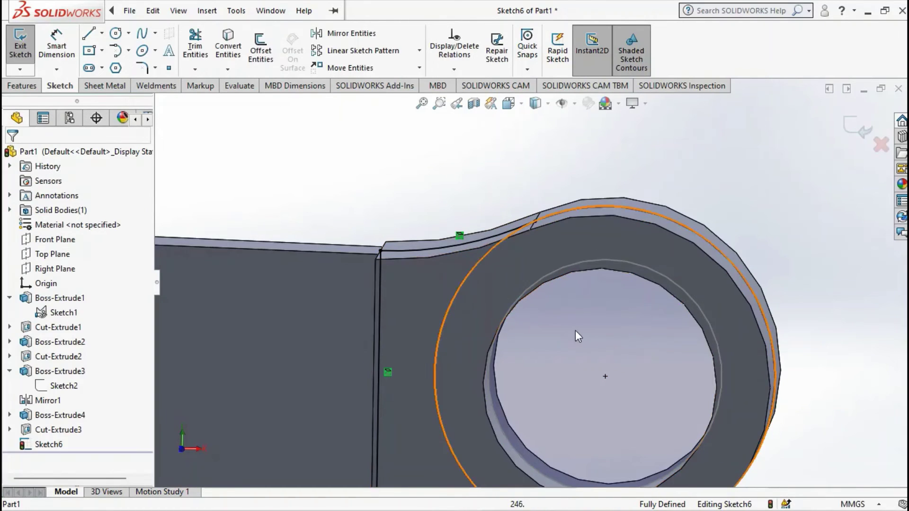
middle_click_drag(582, 327, 559, 341)
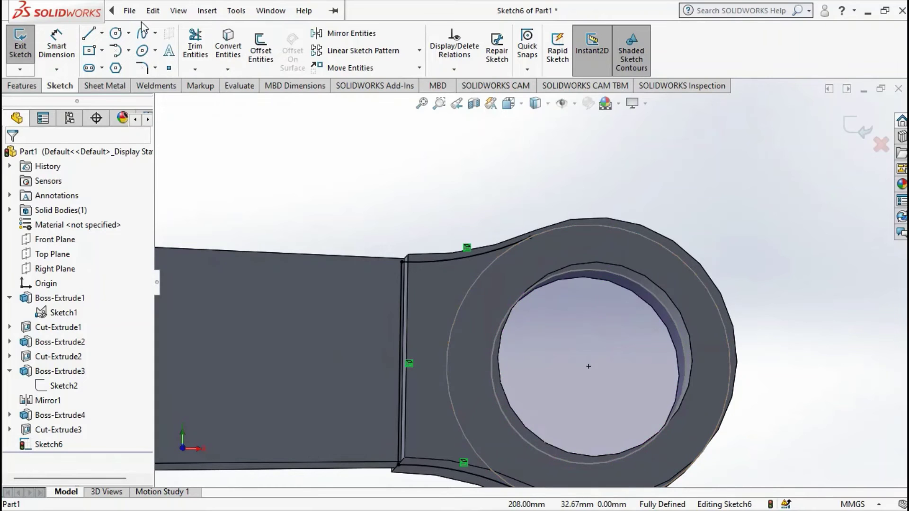
left_click(116, 33)
Draw a circle centred on the hole, tangent to the ring outline
left_click(588, 366)
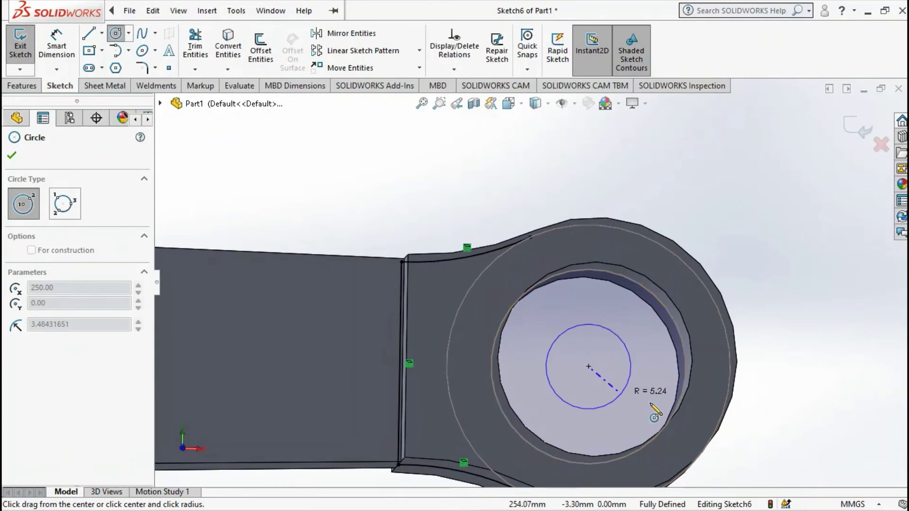
left_click(718, 427)
scroll(609, 254, "up", 3)
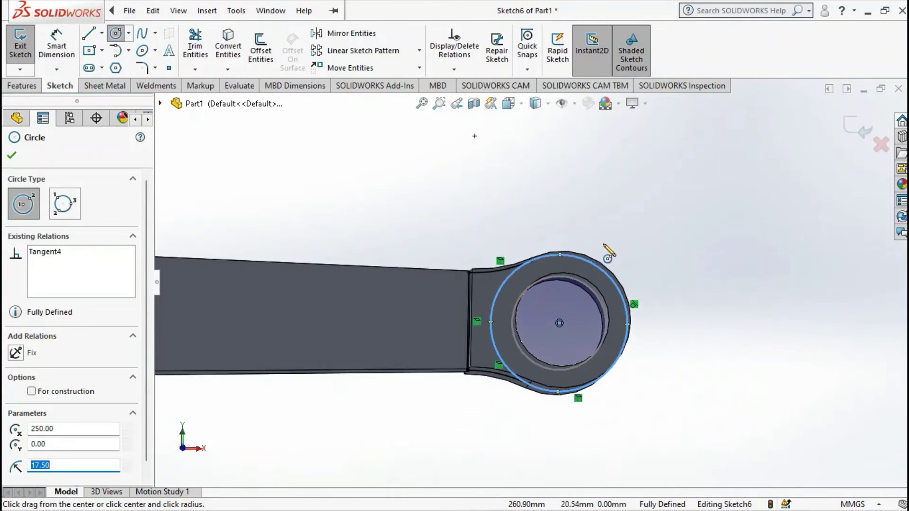
scroll(518, 308, "down", 5)
scroll(445, 294, "down", 3)
key("Escape")
left_click_drag(235, 375, 257, 390)
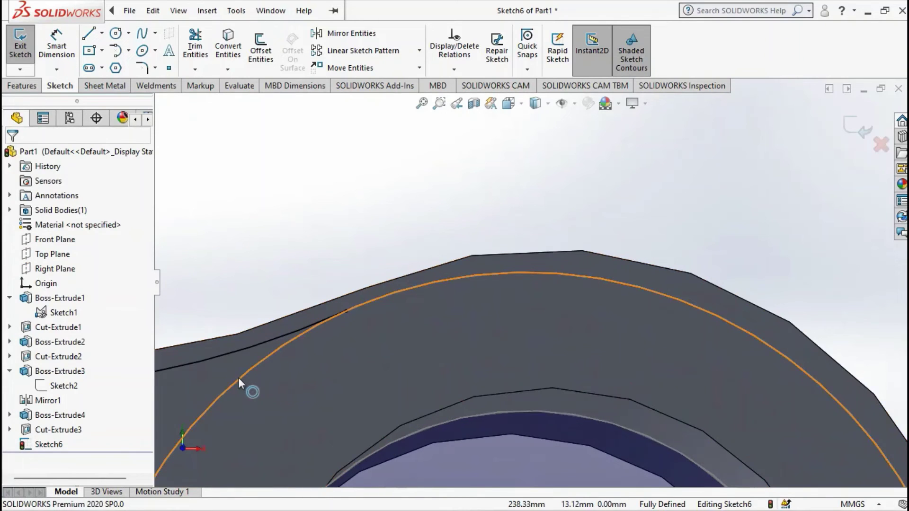
key("Escape")
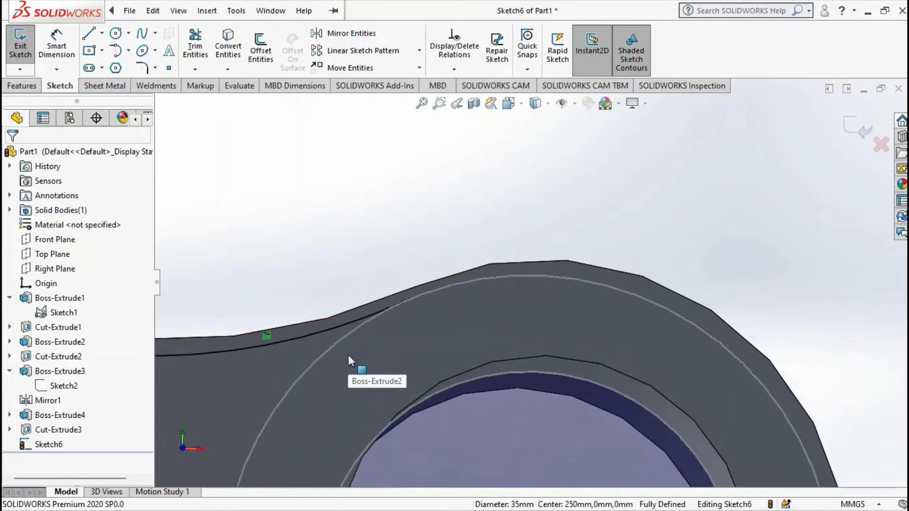
scroll(397, 357, "up", 3)
scroll(450, 362, "up", 2)
scroll(531, 317, "down", 2)
scroll(537, 324, "down", 2)
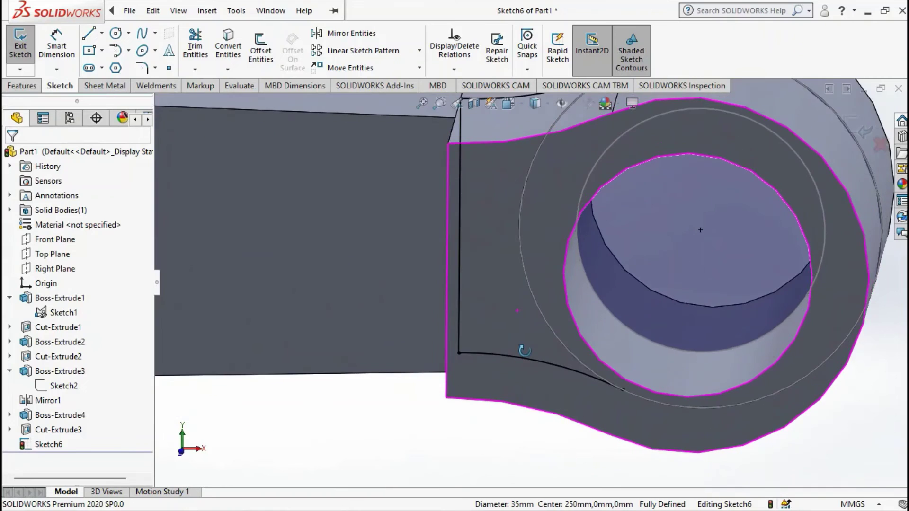
scroll(573, 251, "up", 3)
scroll(574, 212, "down", 4)
scroll(573, 212, "up", 3)
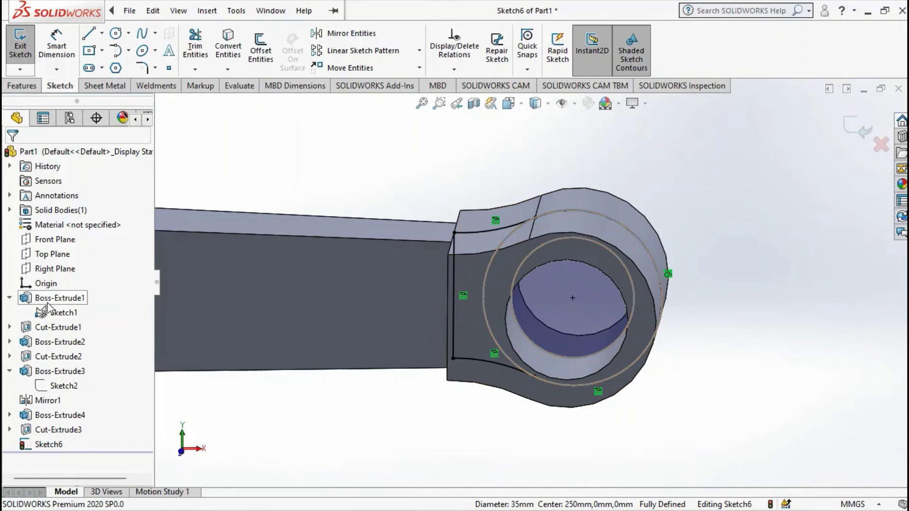
Hide Sketch1 and orbit the ring end to view Sketch6's geometry
left_click(59, 313)
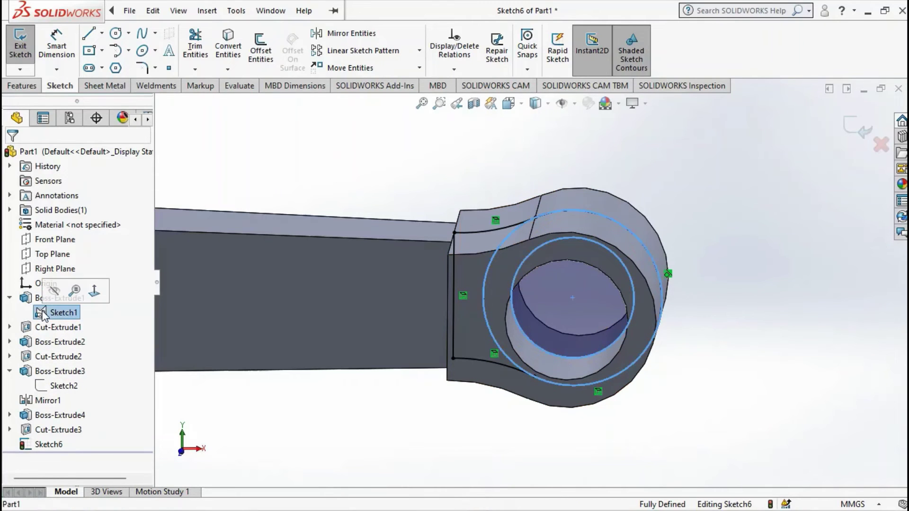
left_click(56, 292)
mouse_move(603, 350)
middle_mouse_down()
mouse_move(596, 305)
mouse_move(555, 286)
middle_mouse_up()
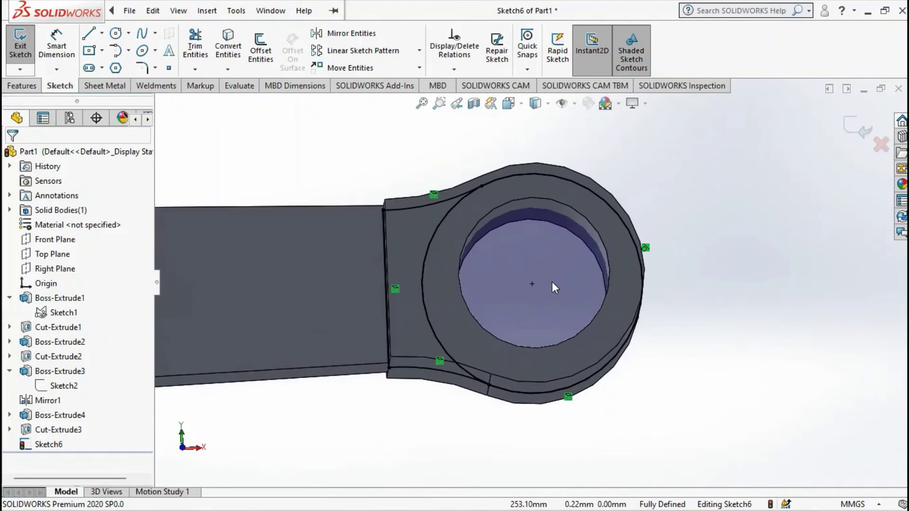
scroll(552, 284, "down", 3)
scroll(546, 287, "up", 4)
scroll(545, 288, "down", 1)
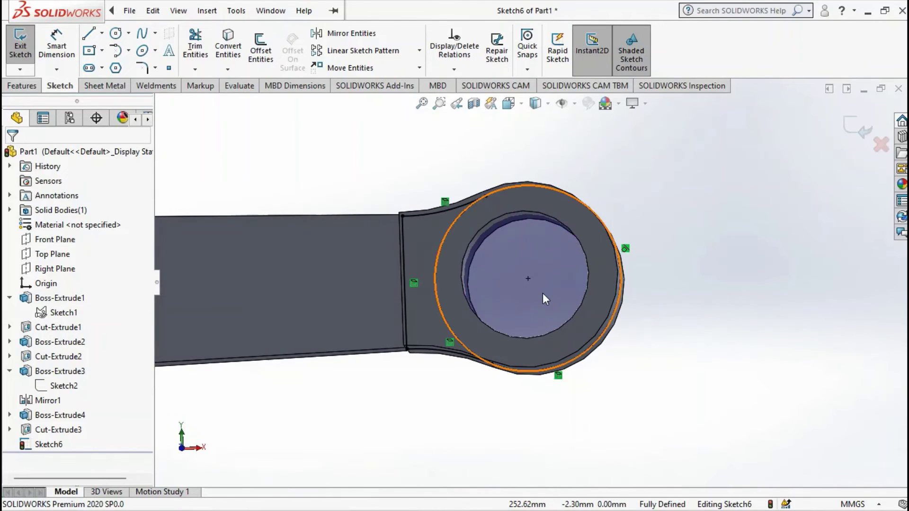
Power-trim the sketch circle down to one arc bridging the converted neck edges
left_click(193, 43)
scroll(592, 205, "down", 2)
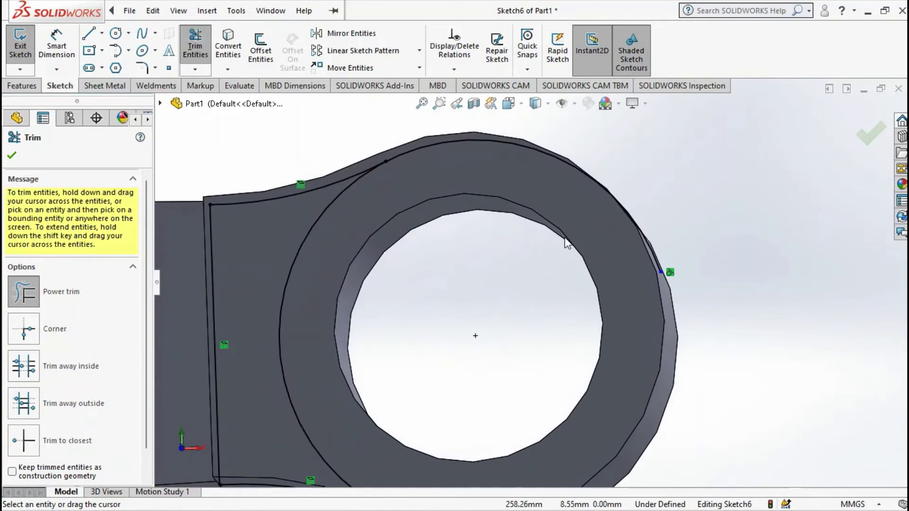
left_click_drag(536, 277, 668, 209)
mouse_move(474, 301)
middle_mouse_down()
mouse_move(508, 326)
mouse_move(501, 312)
middle_mouse_up()
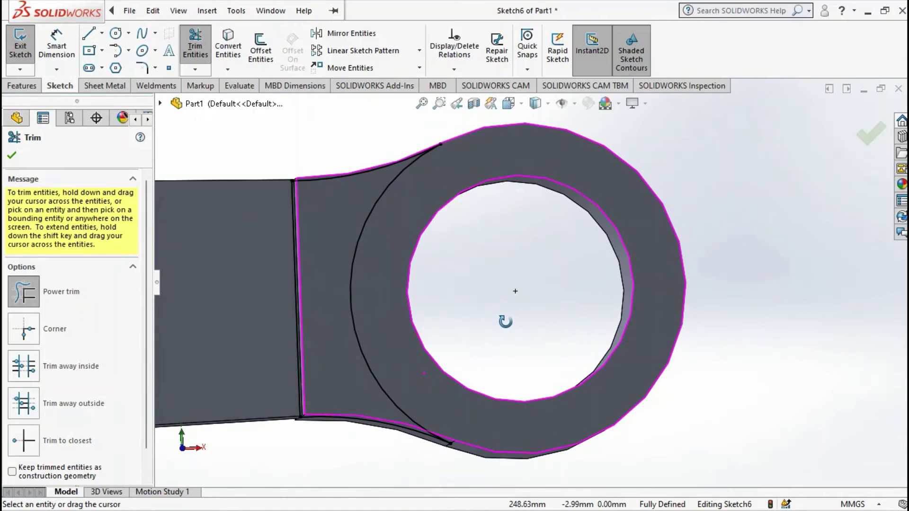
key("ctrl+8")
scroll(452, 283, "down", 2)
middle_click_drag(452, 283, 502, 305)
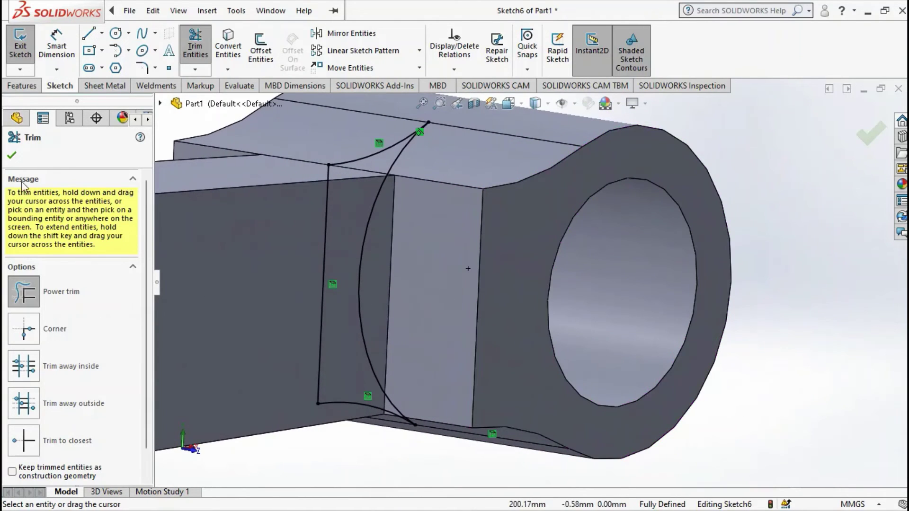
left_click(10, 159)
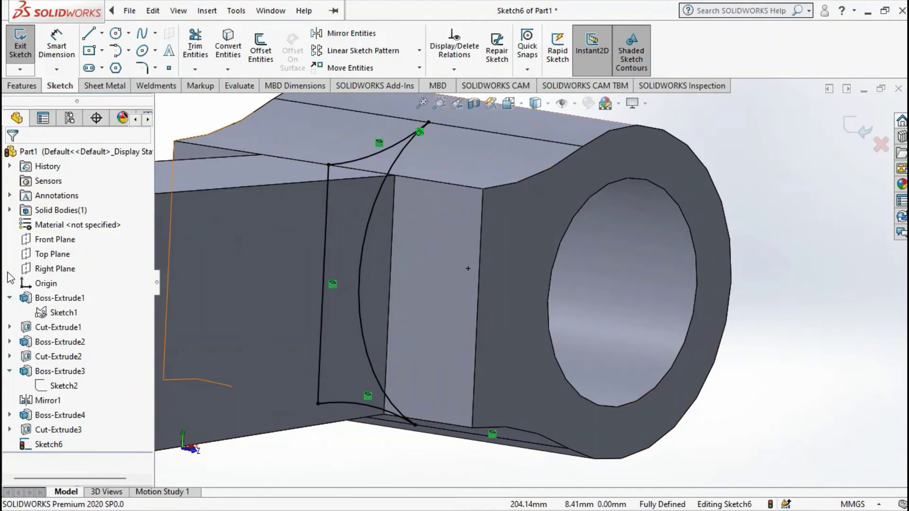
left_click(30, 88)
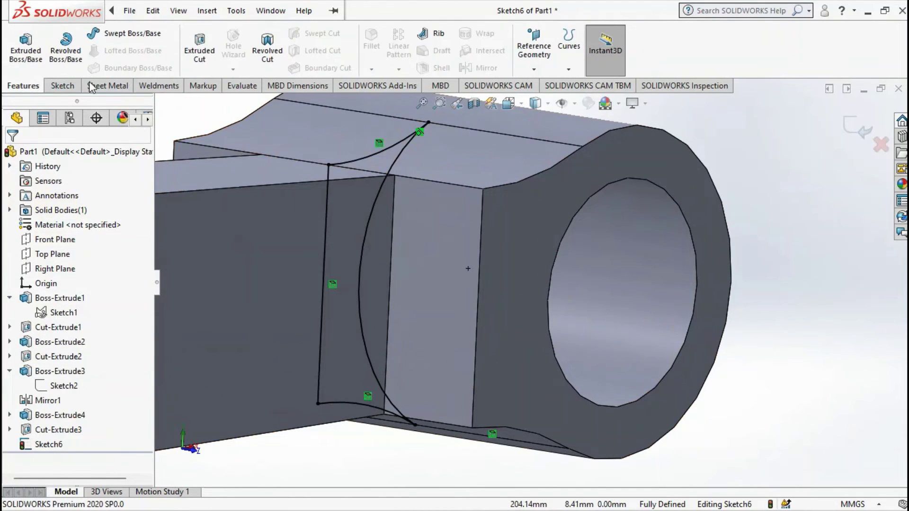
left_click(195, 50)
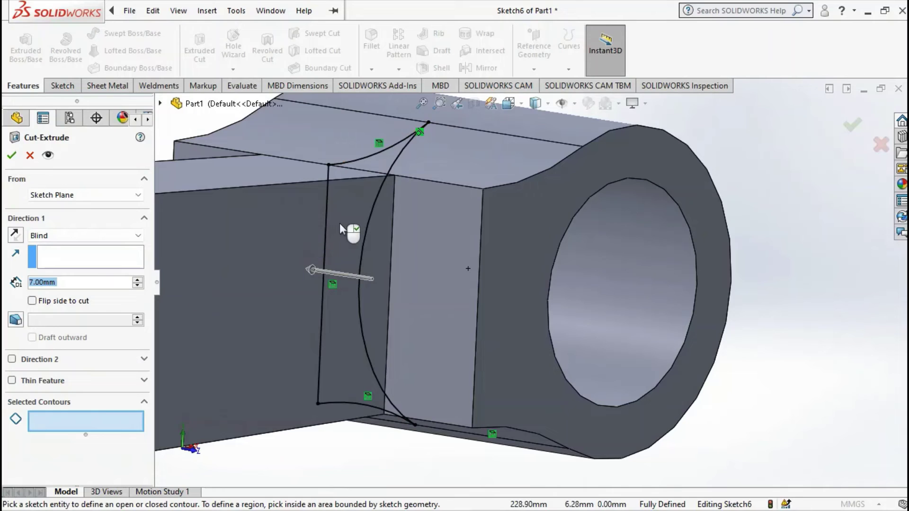
left_click(325, 223)
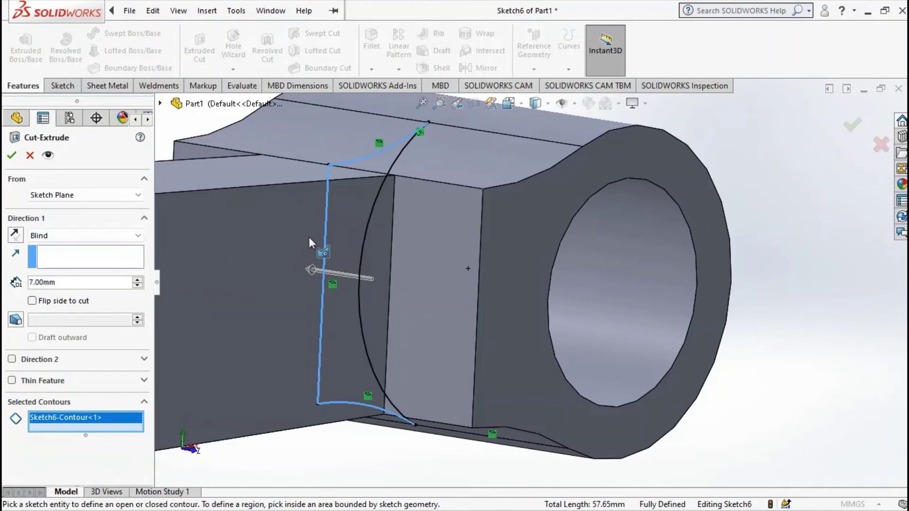
left_click(365, 240)
scroll(360, 244, "up", 4)
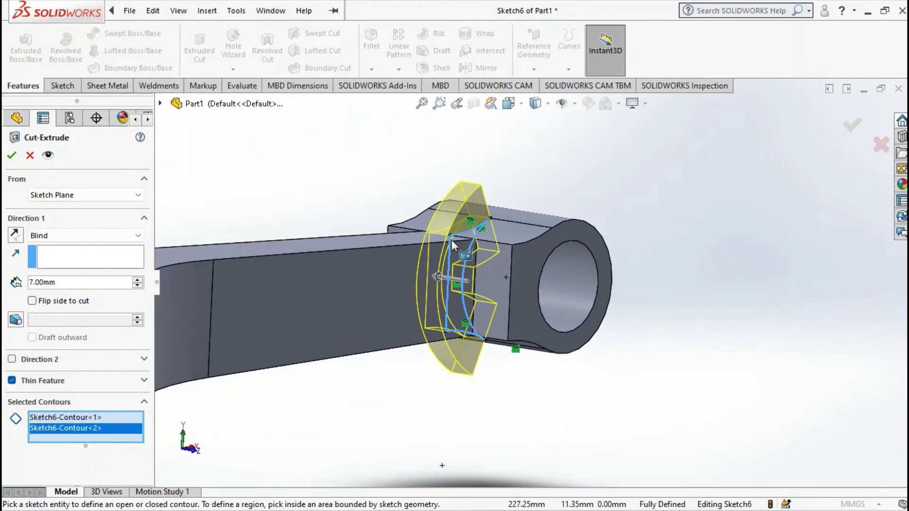
right_click(97, 433)
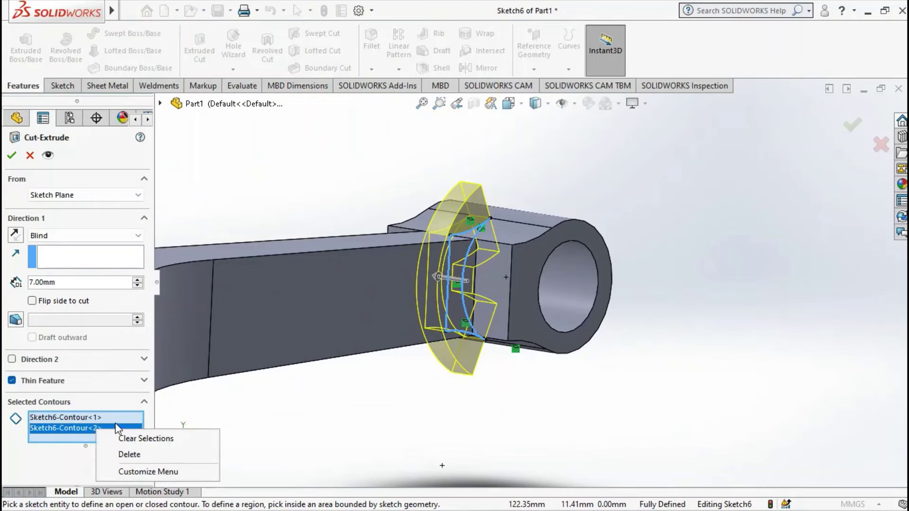
left_click(126, 453)
right_click(106, 425)
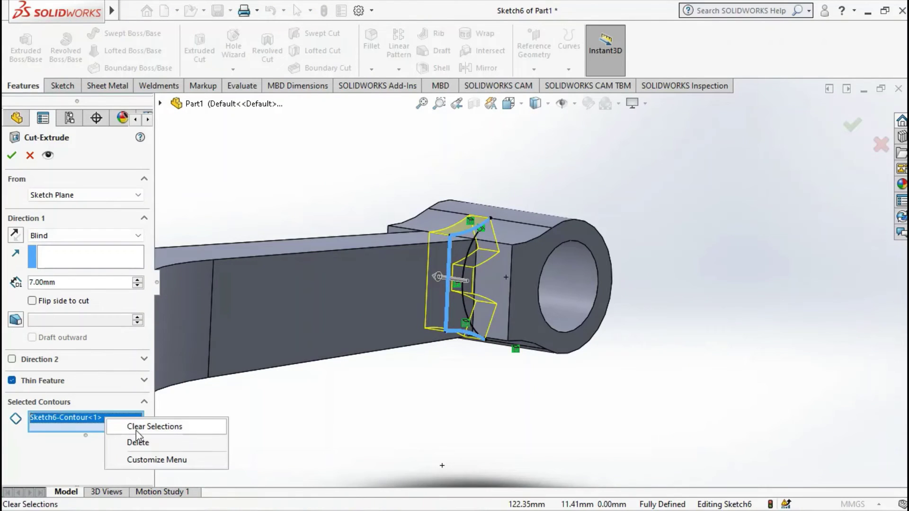
left_click(137, 443)
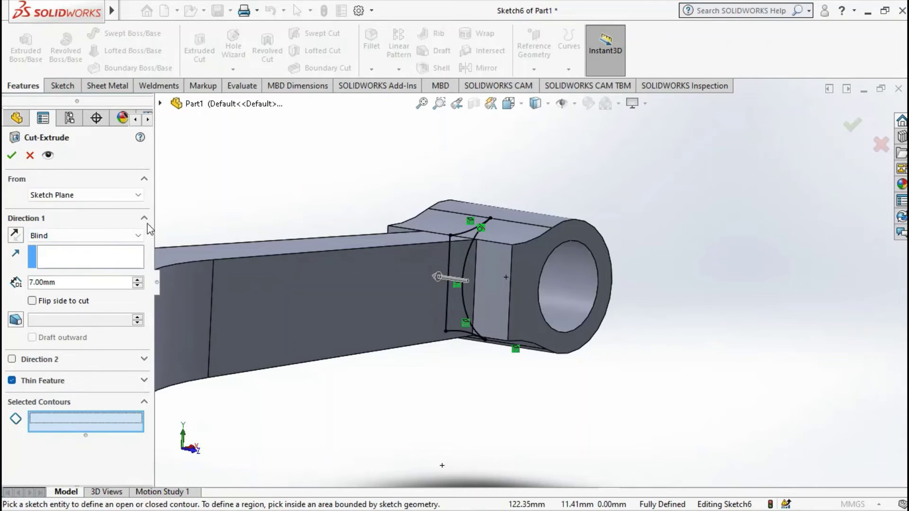
left_click(160, 103)
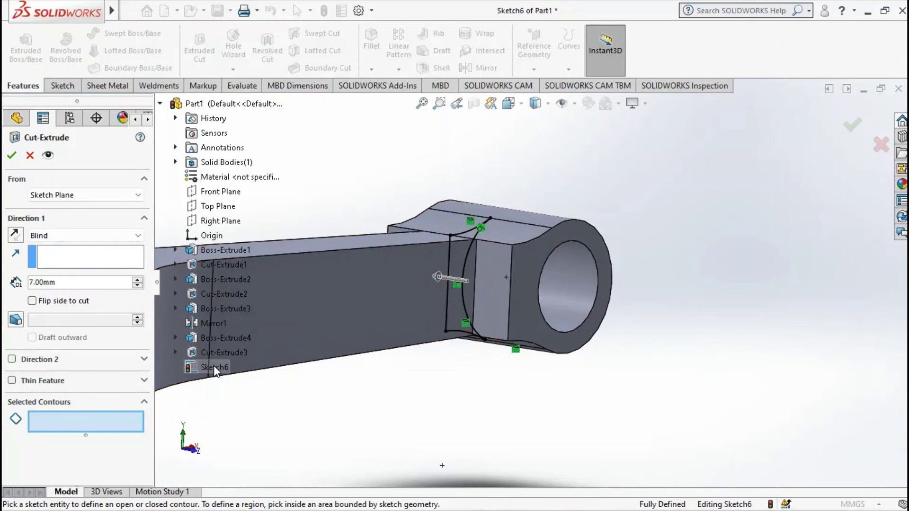
left_click(856, 130)
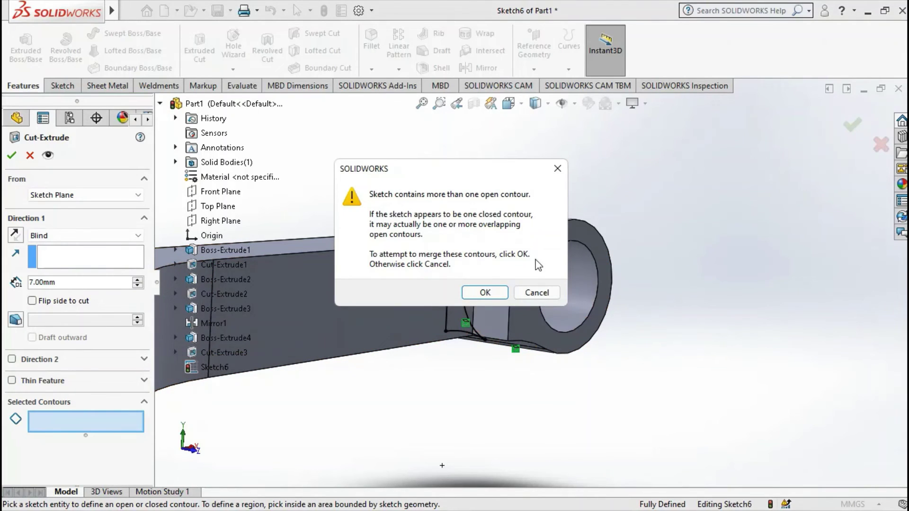
left_click(485, 292)
left_click(538, 263)
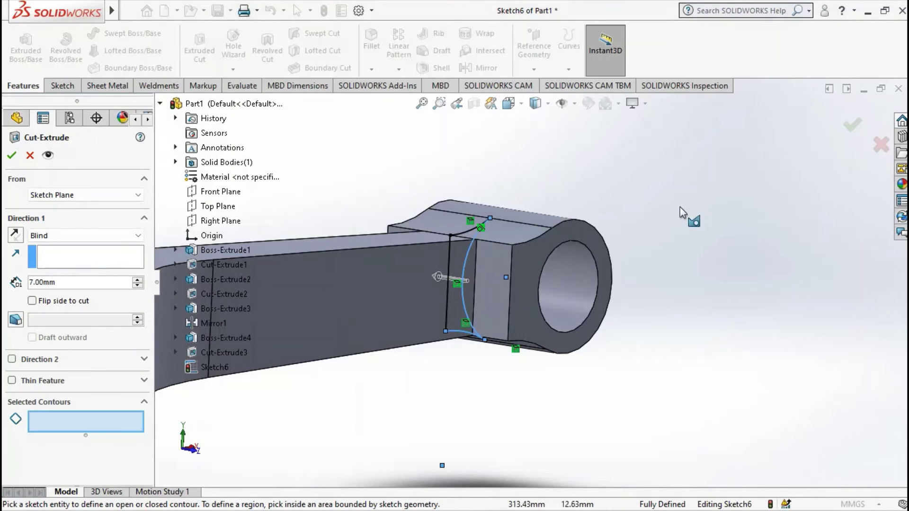
left_click(881, 144)
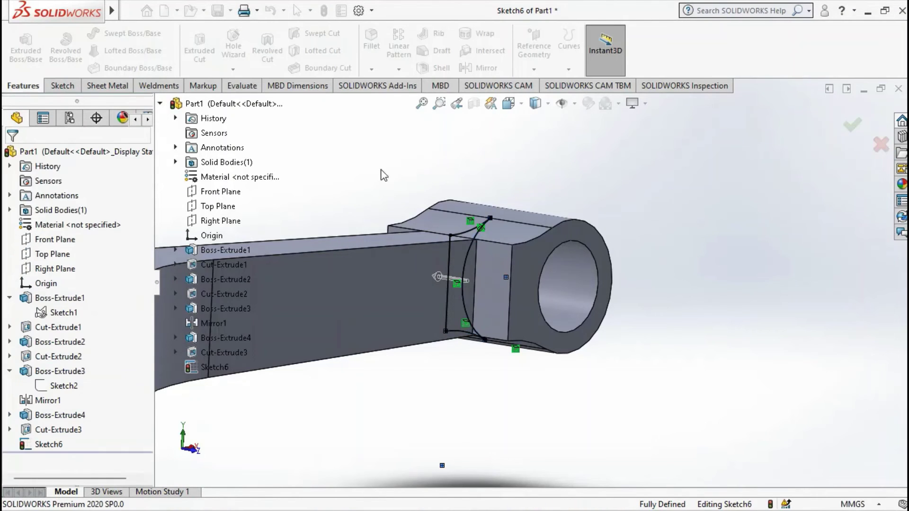
Exit Sketch6 and start an Extruded Cut using its enclosed region as the profile
left_click(871, 144)
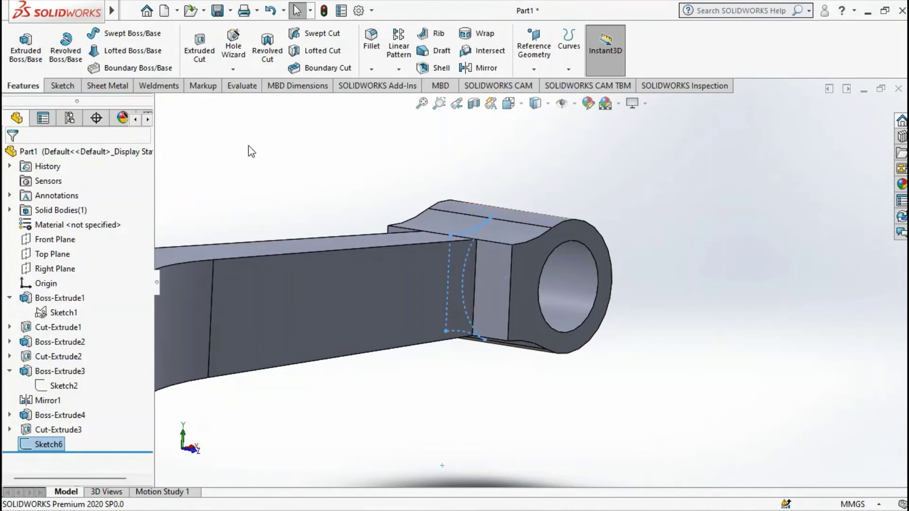
left_click(200, 50)
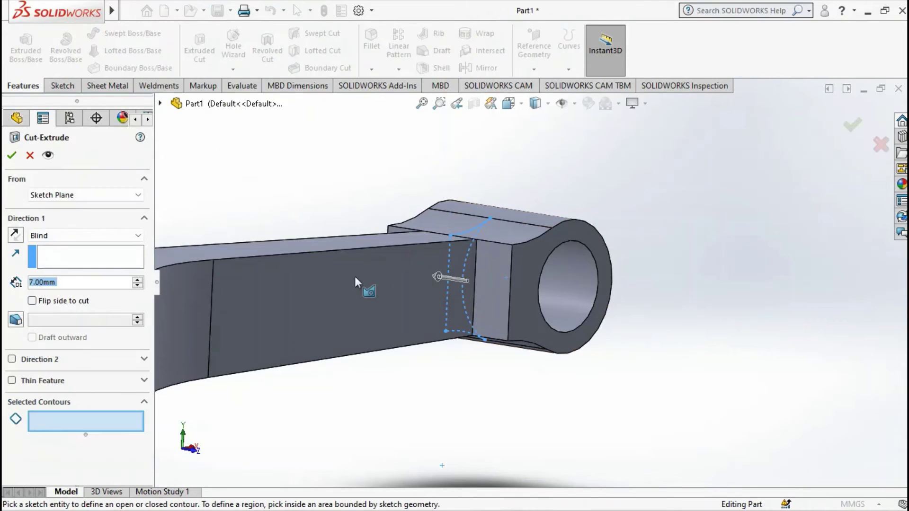
middle_click_drag(460, 276, 408, 264)
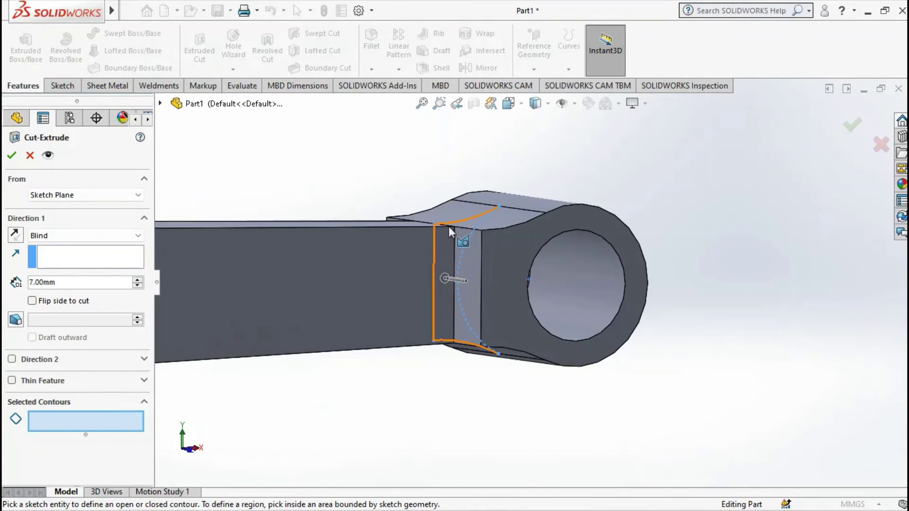
mouse_move(452, 259)
middle_mouse_down()
mouse_move(419, 257)
mouse_move(444, 268)
mouse_move(481, 326)
middle_mouse_up()
left_click(447, 257)
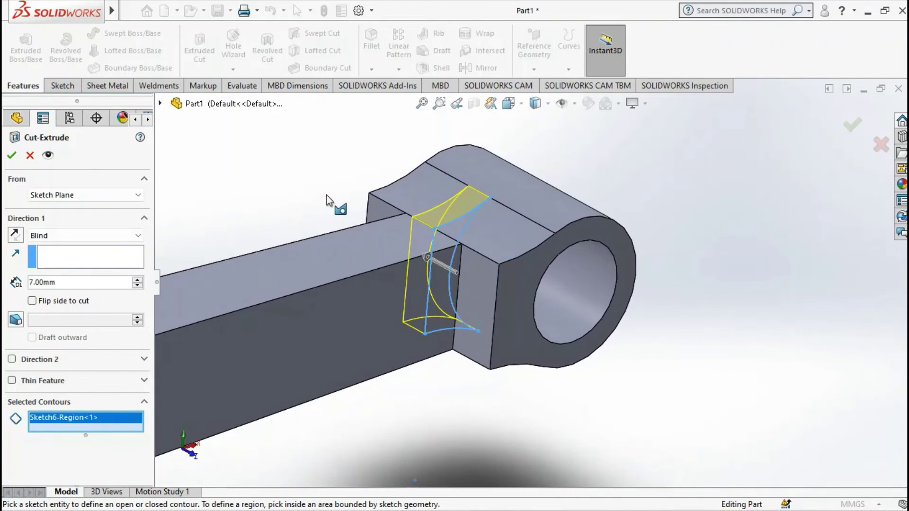
scroll(426, 257, "up", 3)
scroll(554, 274, "down", 4)
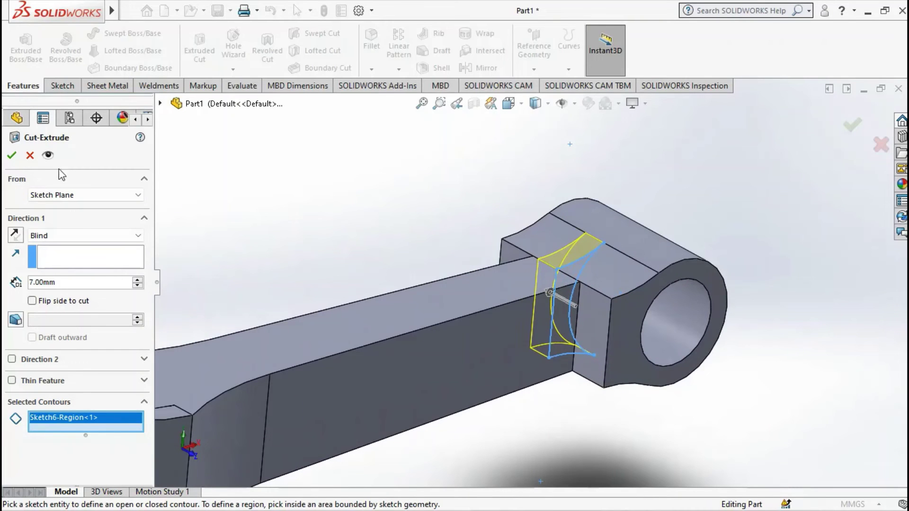
Start the cut from the ring end face, reversed into the boss
left_click(95, 195)
left_click(87, 213)
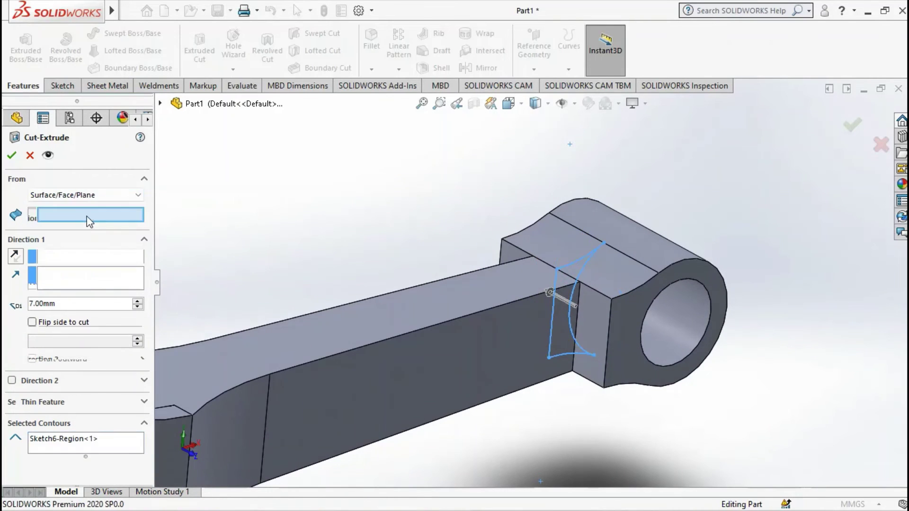
mouse_move(397, 243)
middle_mouse_down()
mouse_move(420, 273)
mouse_move(456, 286)
middle_mouse_up()
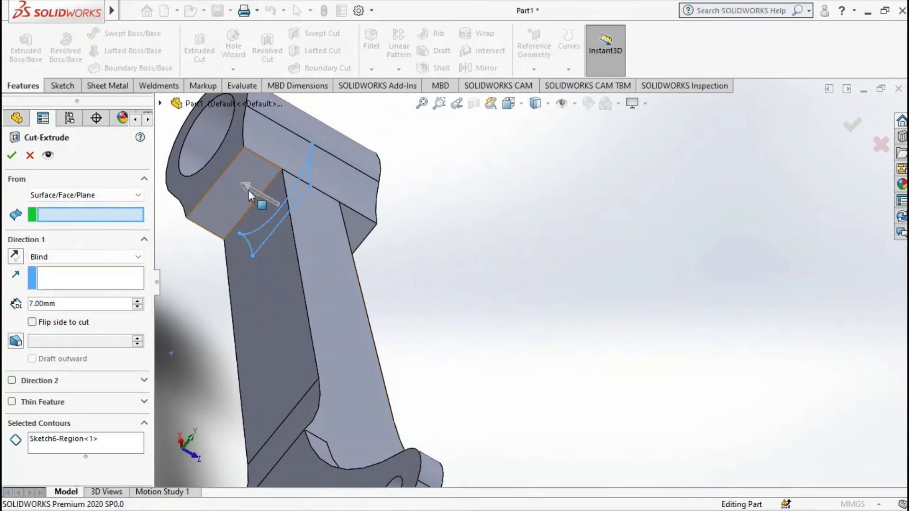
left_click(303, 207)
middle_click_drag(303, 206, 254, 176)
left_click(223, 167)
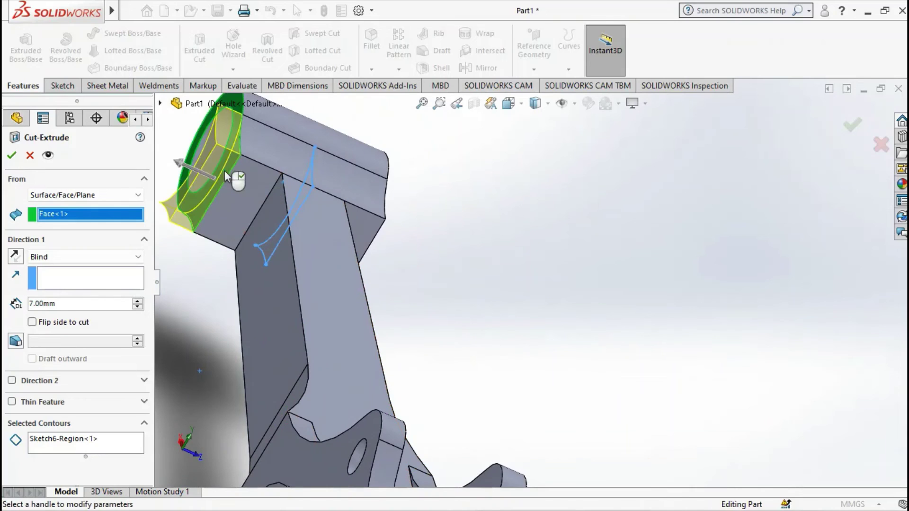
middle_click_drag(284, 235, 111, 245)
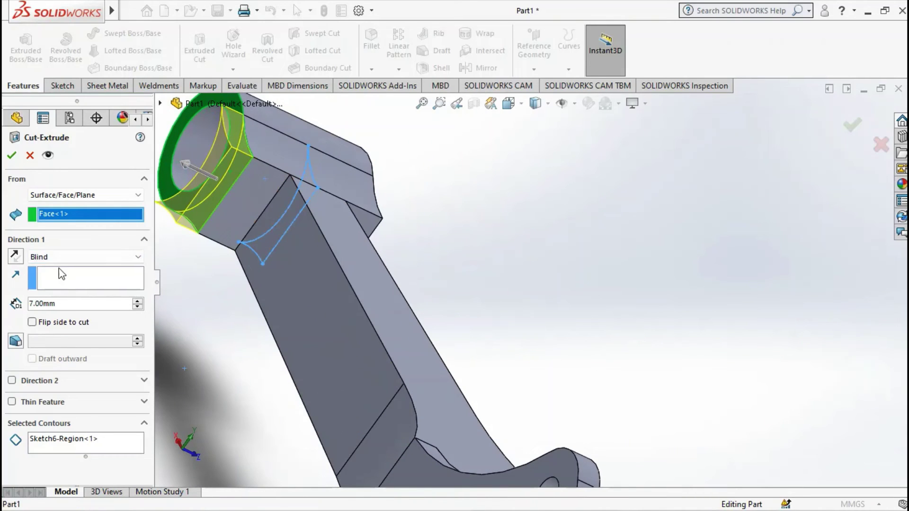
left_click(16, 256)
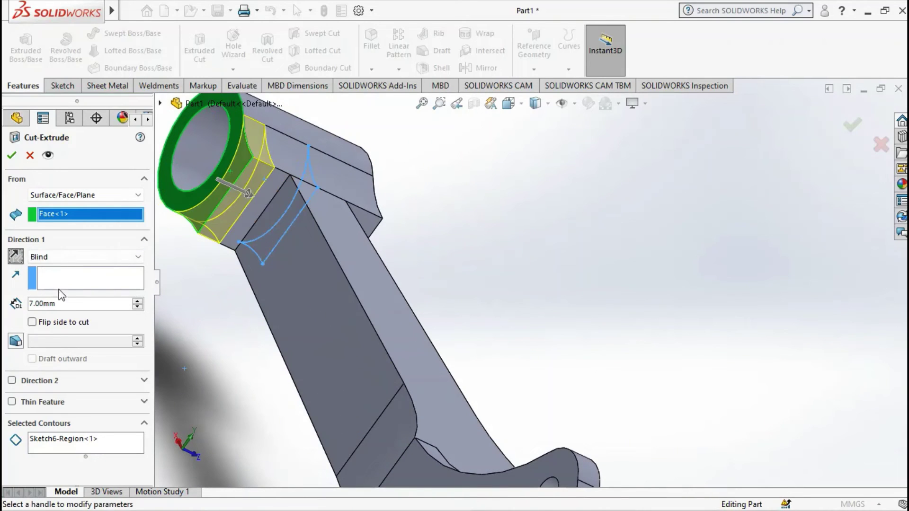
End the cut Up To Surface at the shank face and confirm Cut-Extrude4
left_click(139, 258)
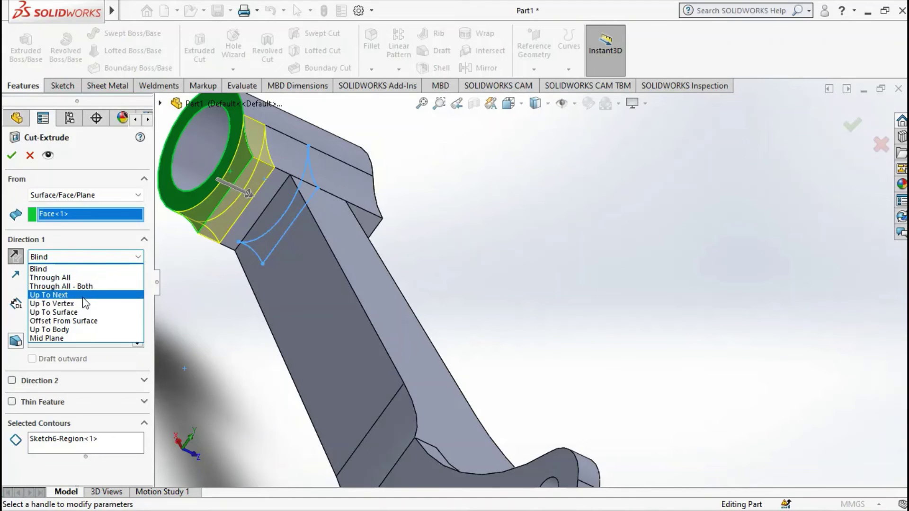
left_click(85, 295)
left_click(96, 261)
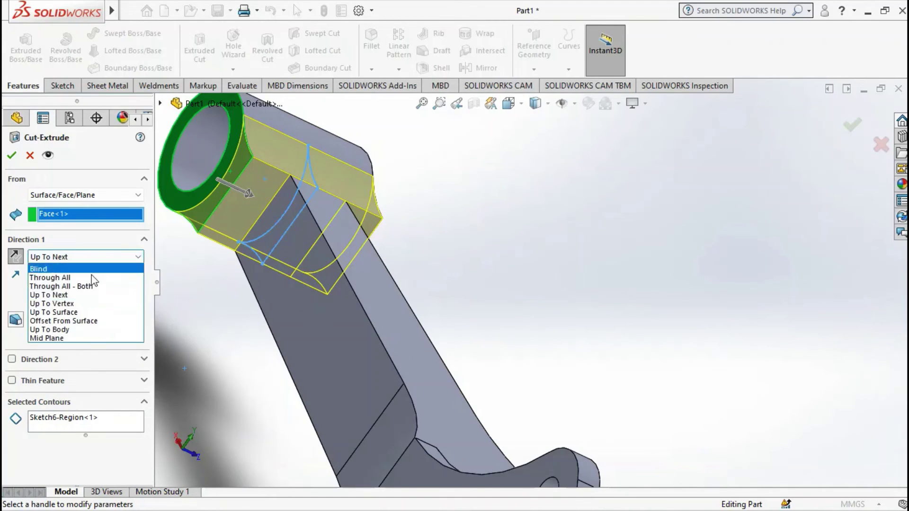
left_click(86, 316)
left_click(303, 262)
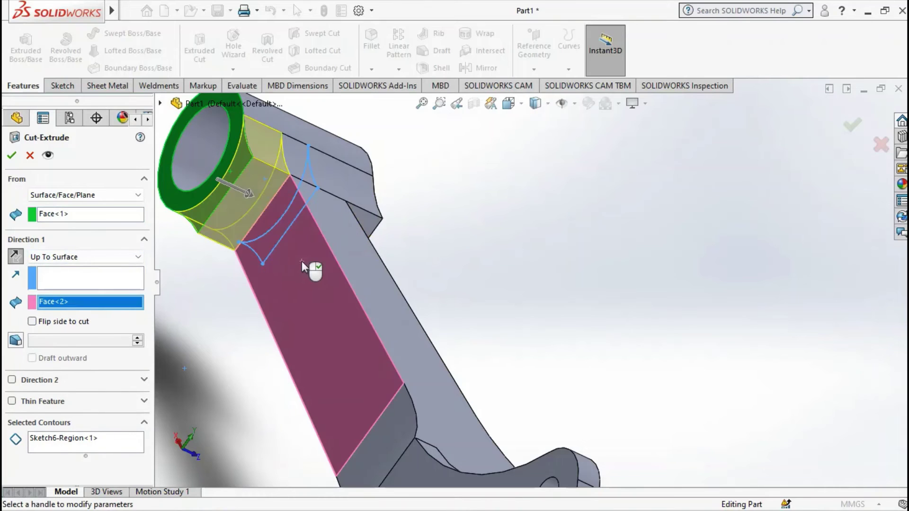
middle_click_drag(302, 260, 227, 236)
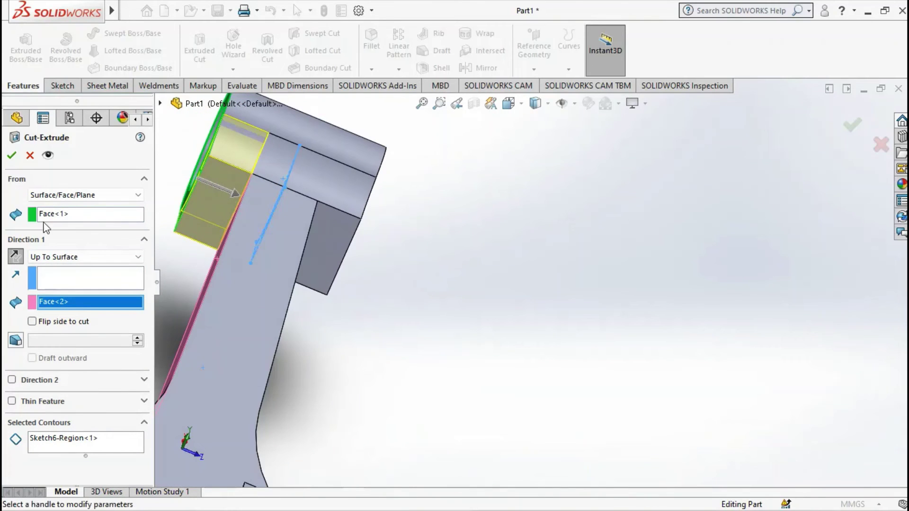
left_click(12, 157)
Orbit the part to an end-on view and select Cut-Extrude4 in the tree
mouse_move(208, 257)
middle_mouse_down()
mouse_move(279, 232)
mouse_move(322, 205)
mouse_move(314, 211)
mouse_move(410, 197)
middle_mouse_up()
key("Escape")
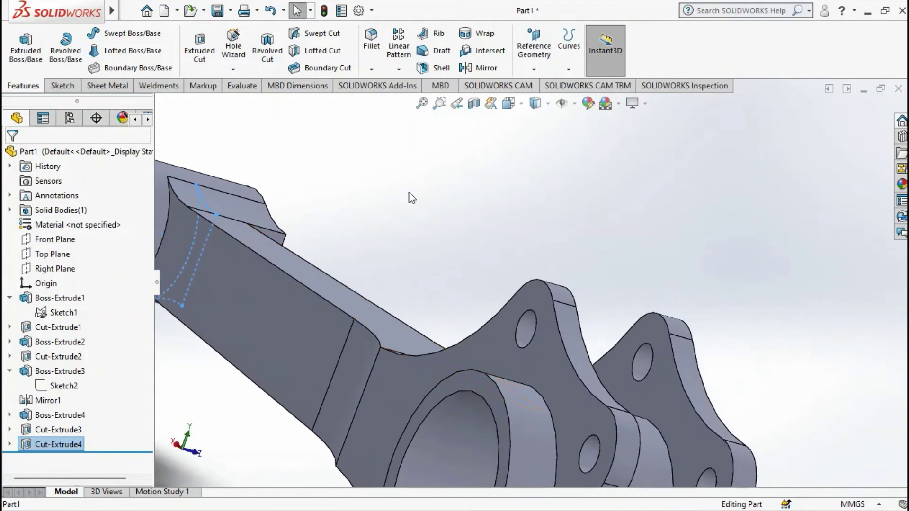
scroll(365, 247, "up", 5)
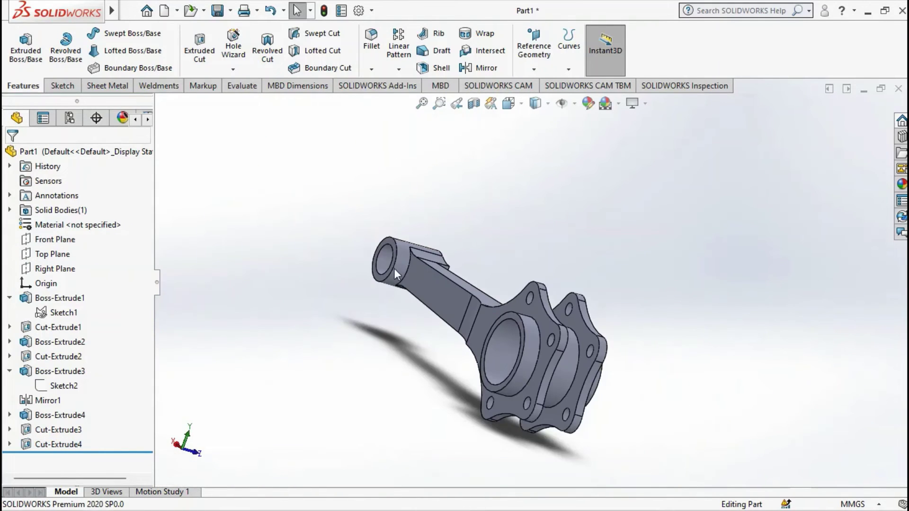
middle_click_drag(365, 247, 456, 283)
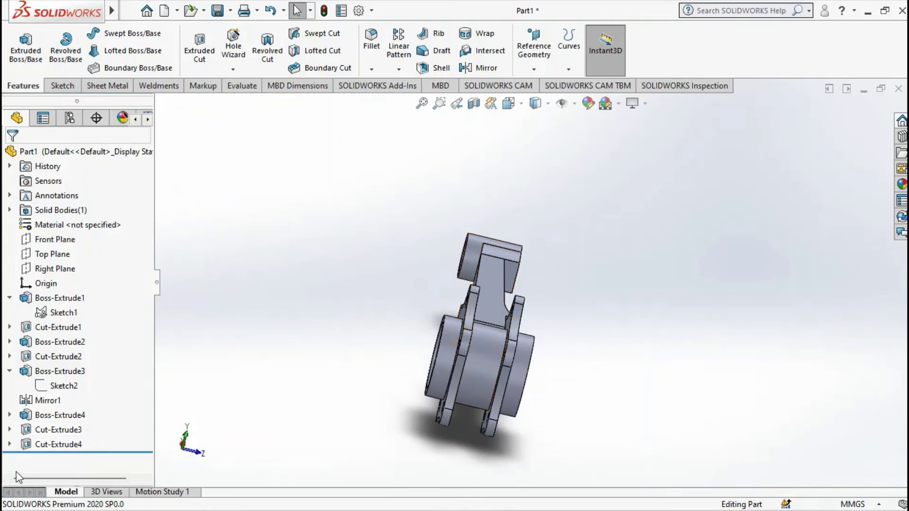
left_click(53, 445)
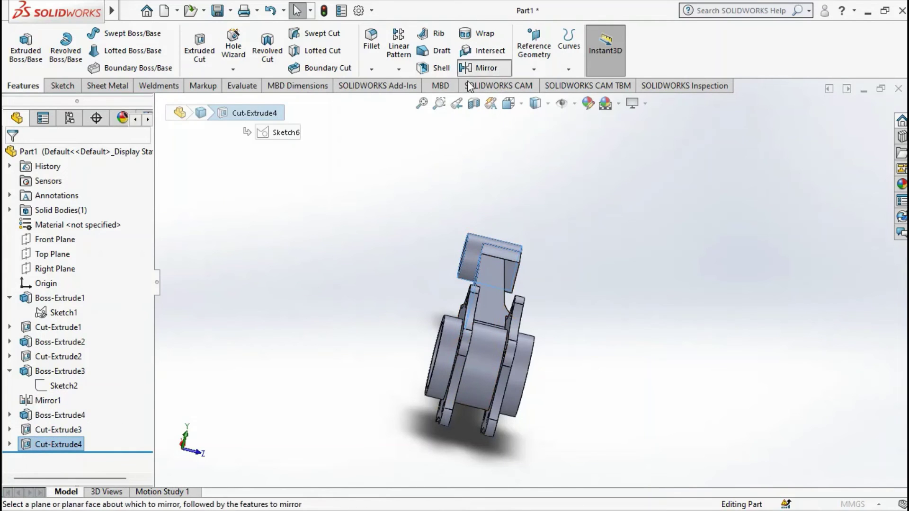
left_click(471, 71)
left_click(160, 104)
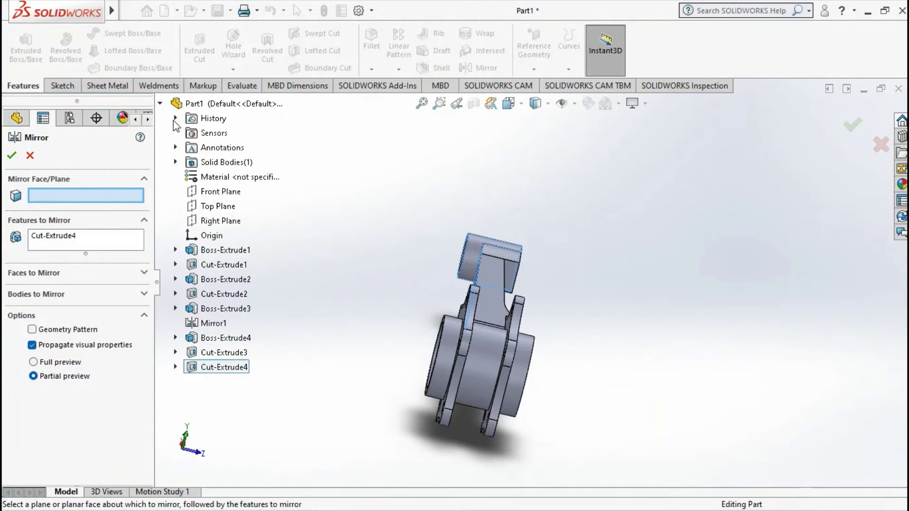
left_click(210, 193)
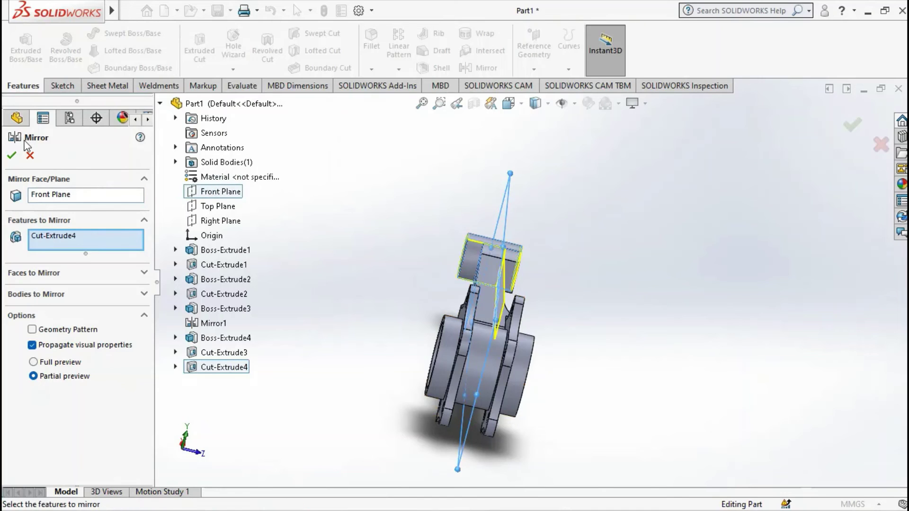
left_click(12, 155)
scroll(496, 263, "down", 3)
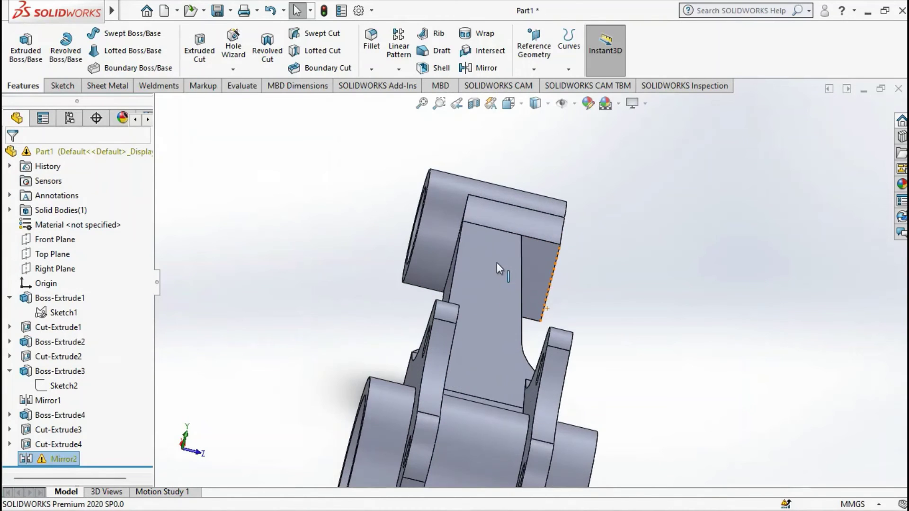
scroll(492, 250, "down", 3)
middle_click_drag(492, 249, 203, 371)
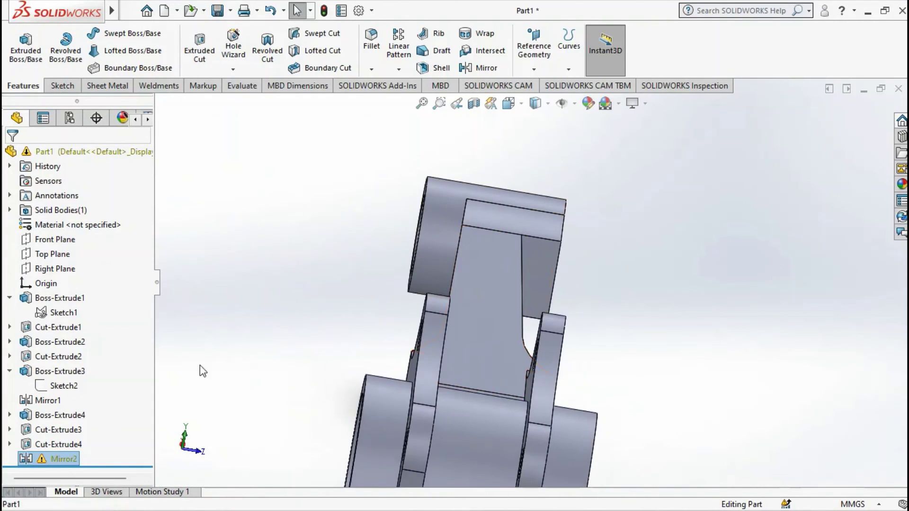
left_click(57, 457)
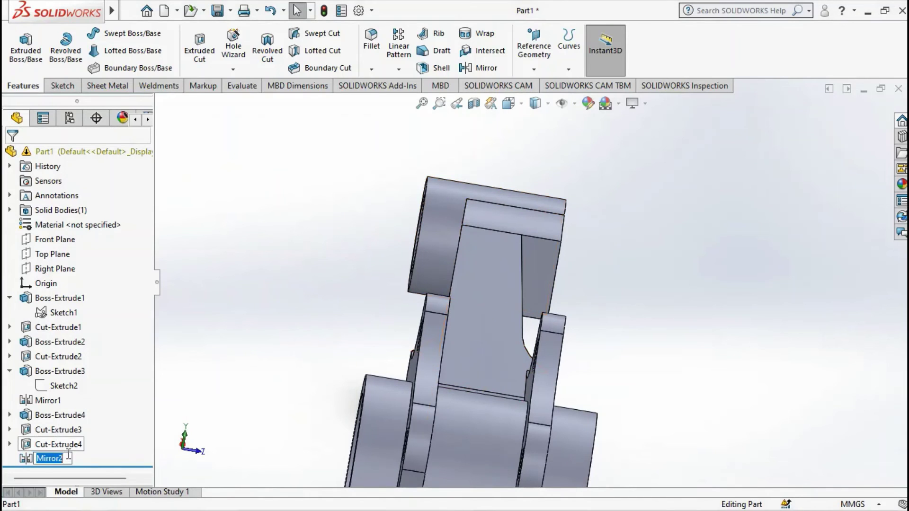
left_click(19, 460)
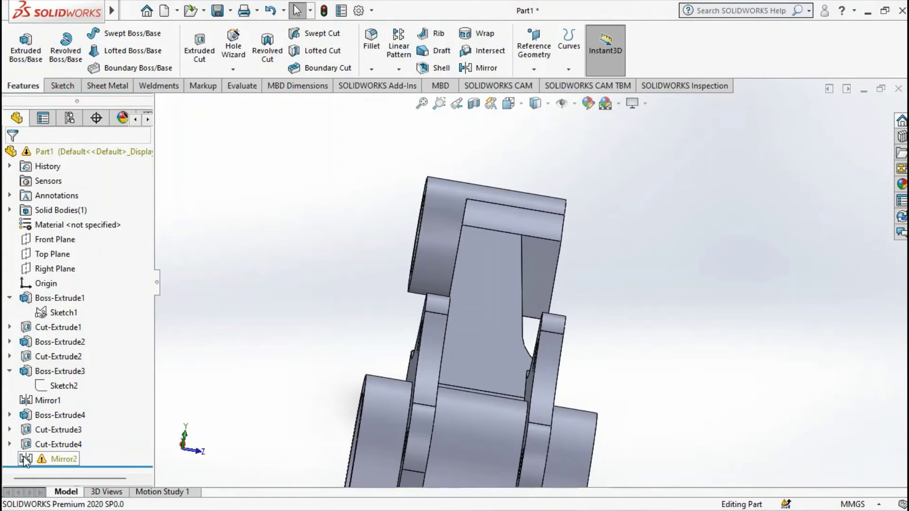
right_click(24, 458)
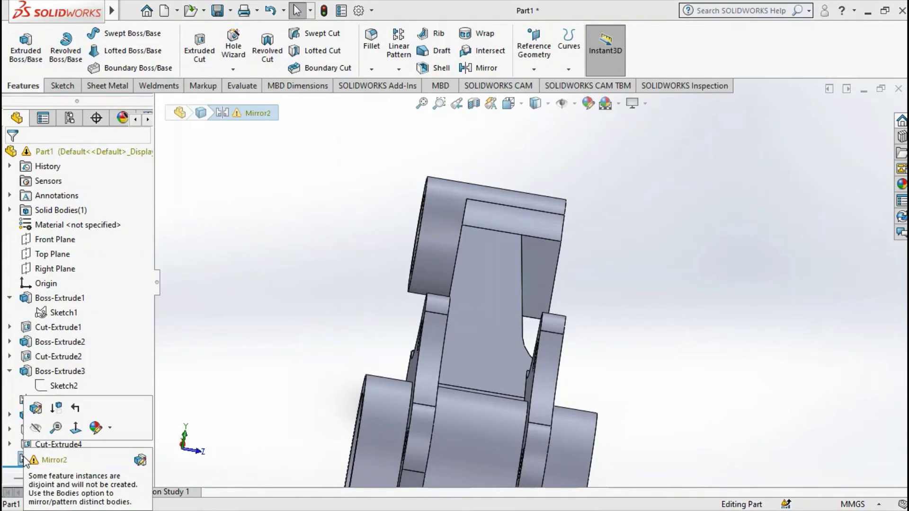
left_click(273, 437)
right_click(47, 459)
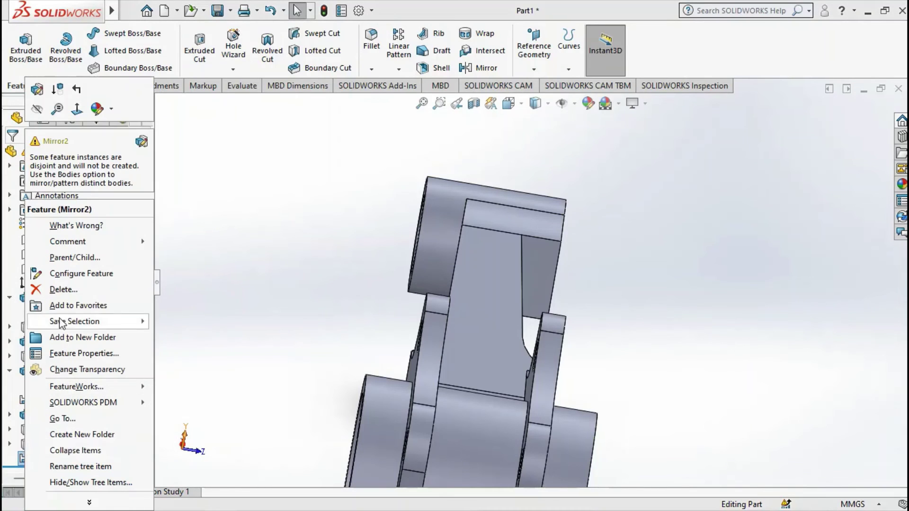
left_click(63, 289)
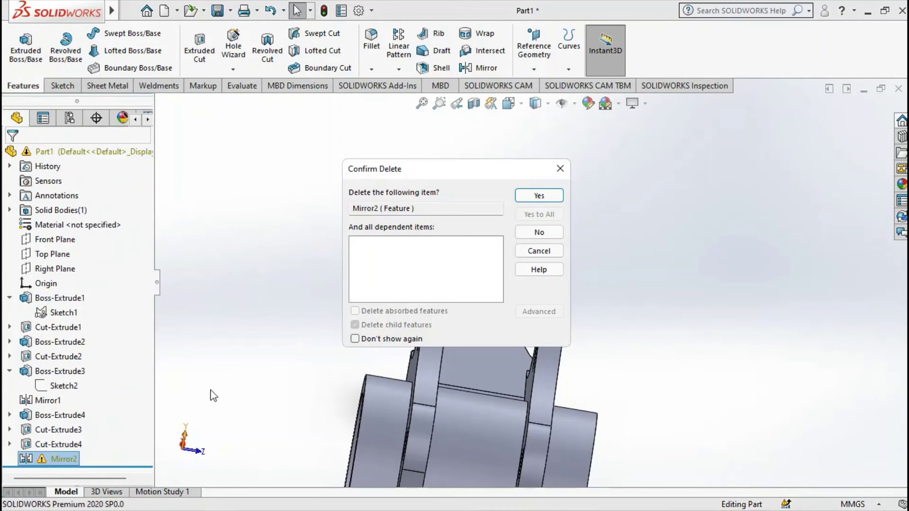
left_click(534, 195)
scroll(429, 326, "up", 3)
Start a new extruded cut reusing Sketch6's region as the profile
middle_click_drag(436, 328, 284, 308)
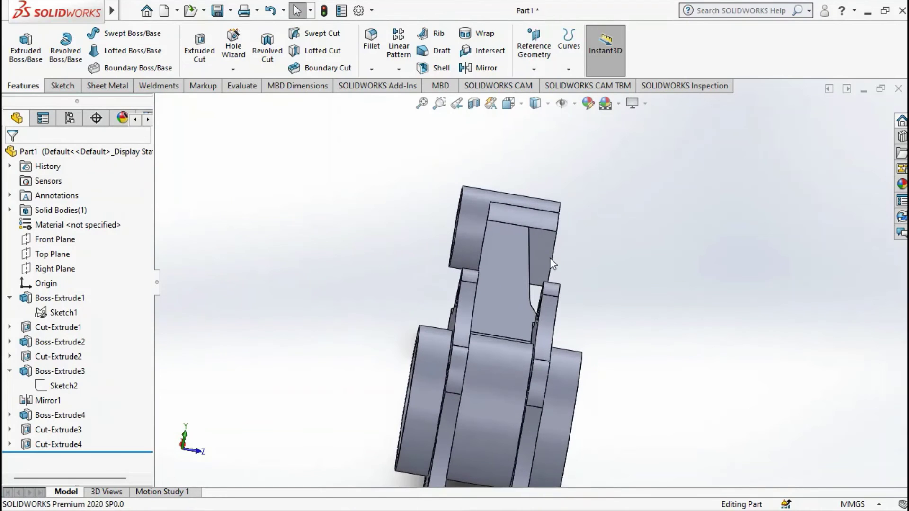
scroll(225, 298, "down", 5)
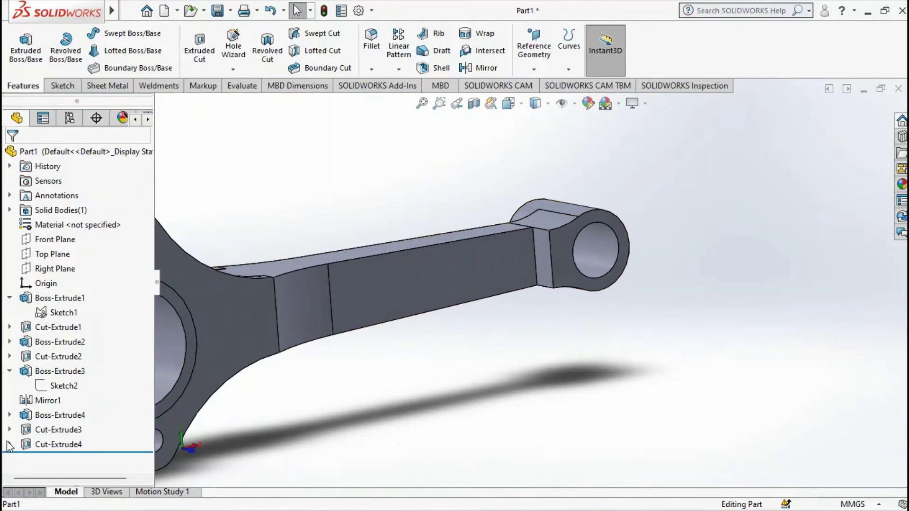
left_click(9, 444)
left_click(47, 459)
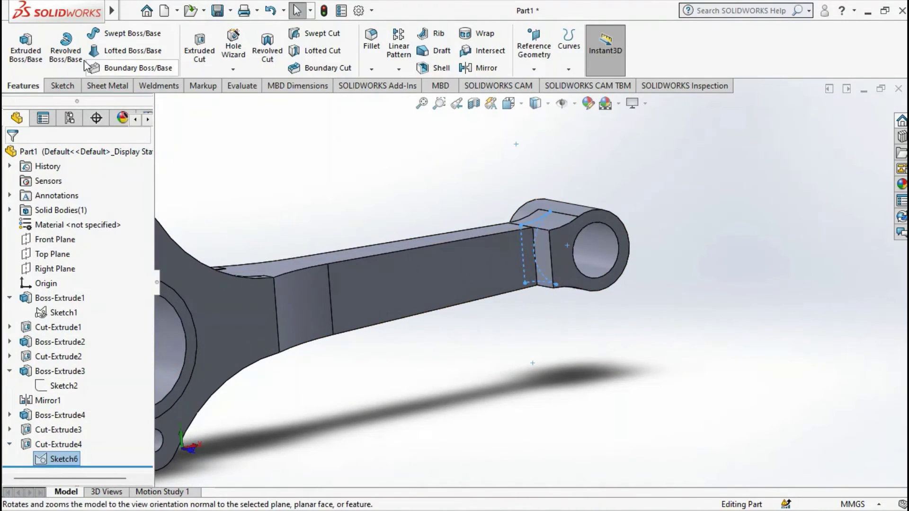
left_click(199, 48)
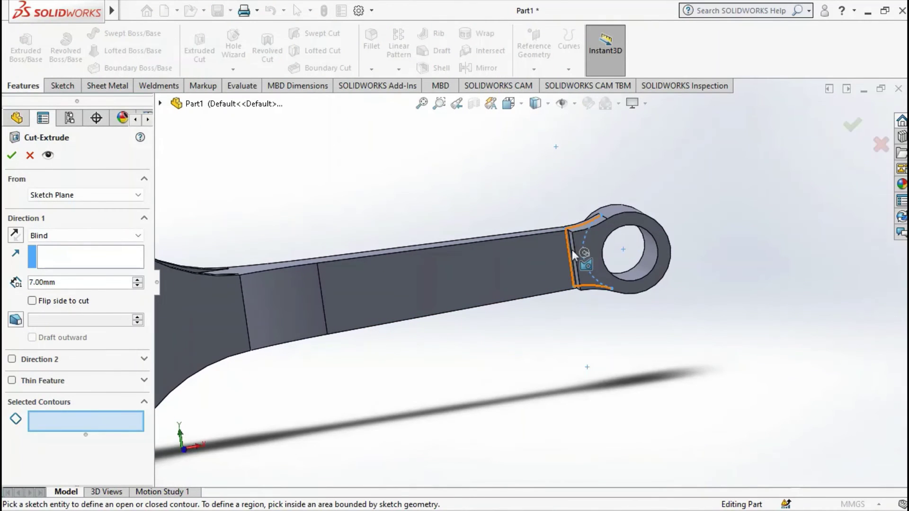
left_click(579, 262)
middle_click_drag(512, 260, 556, 324)
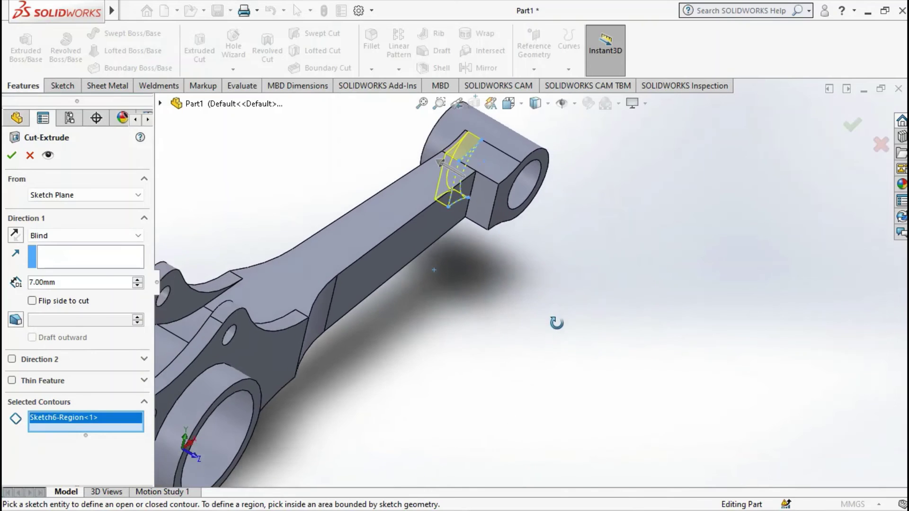
scroll(531, 280, "up", 5)
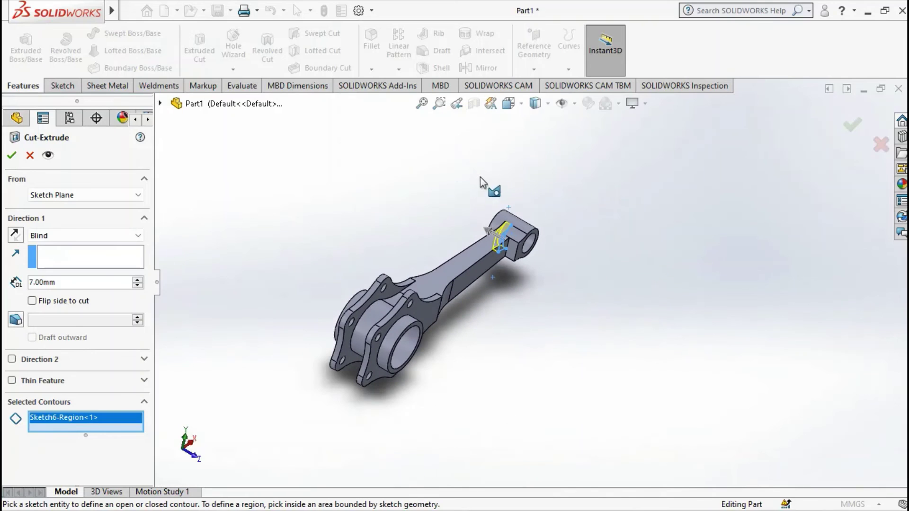
Make the cut start from the small-end ring face
left_click(68, 198)
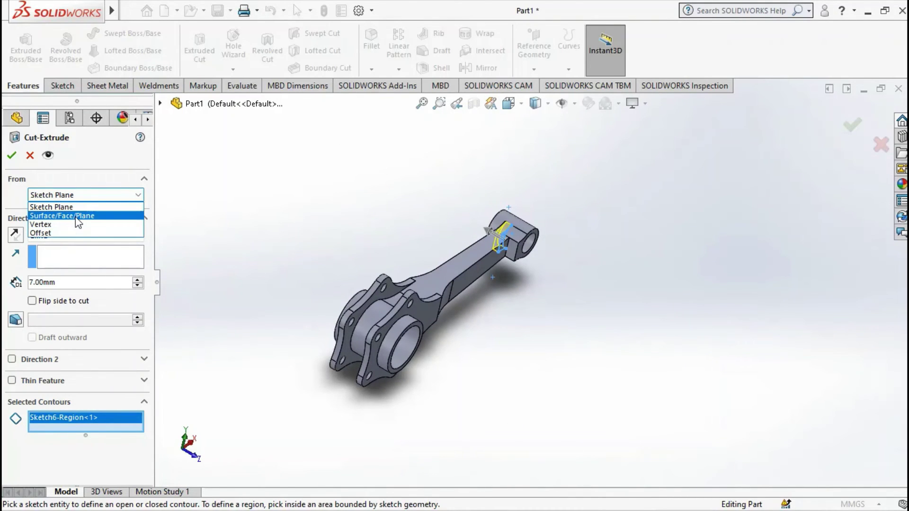
left_click(61, 216)
scroll(544, 258, "down", 3)
scroll(518, 275, "down", 3)
left_click(520, 275)
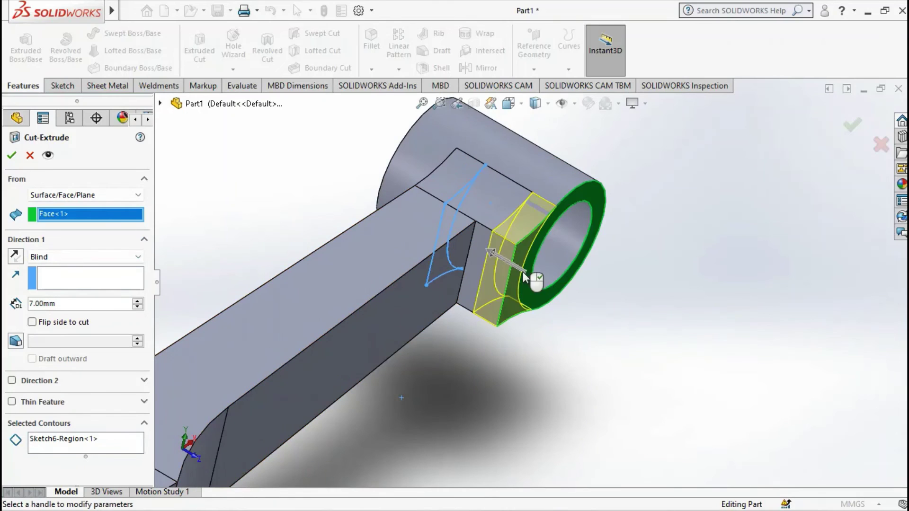
scroll(520, 277, "up", 3)
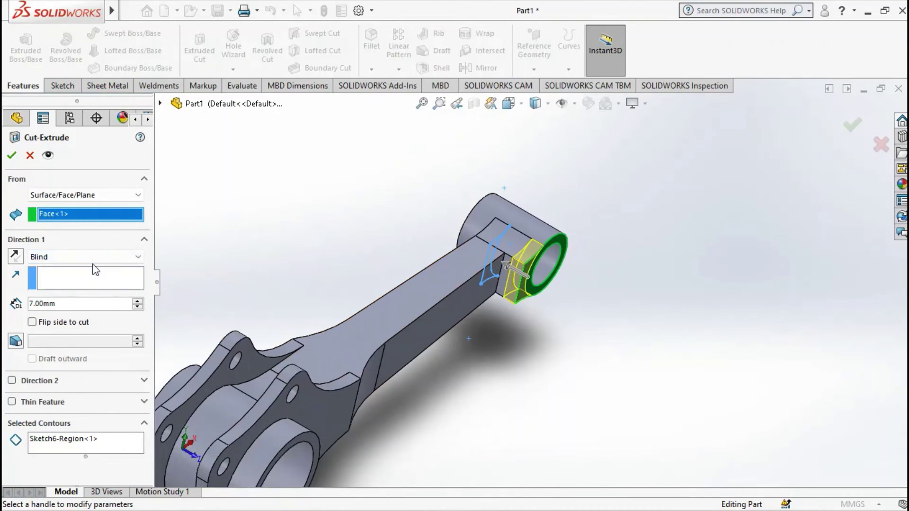
End the cut Up To Surface at the rod's long side face and accept it
left_click(93, 260)
left_click(88, 291)
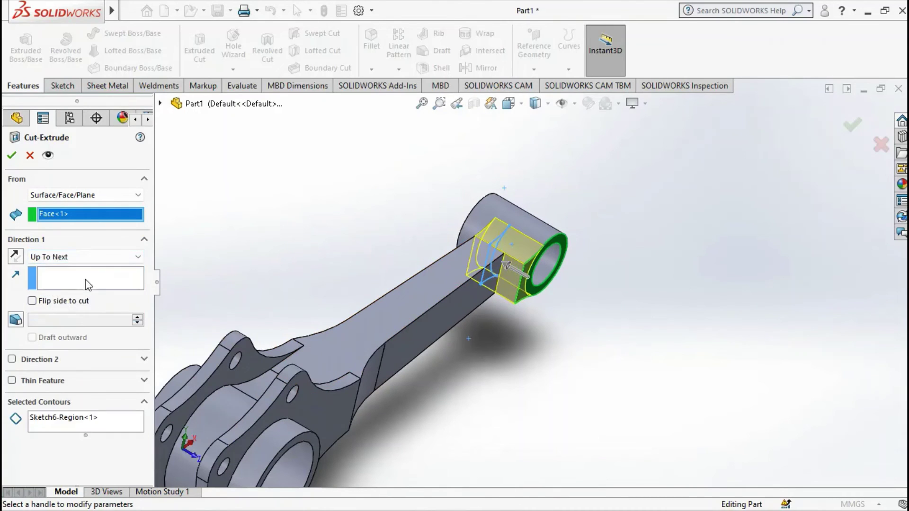
left_click(88, 257)
left_click(85, 308)
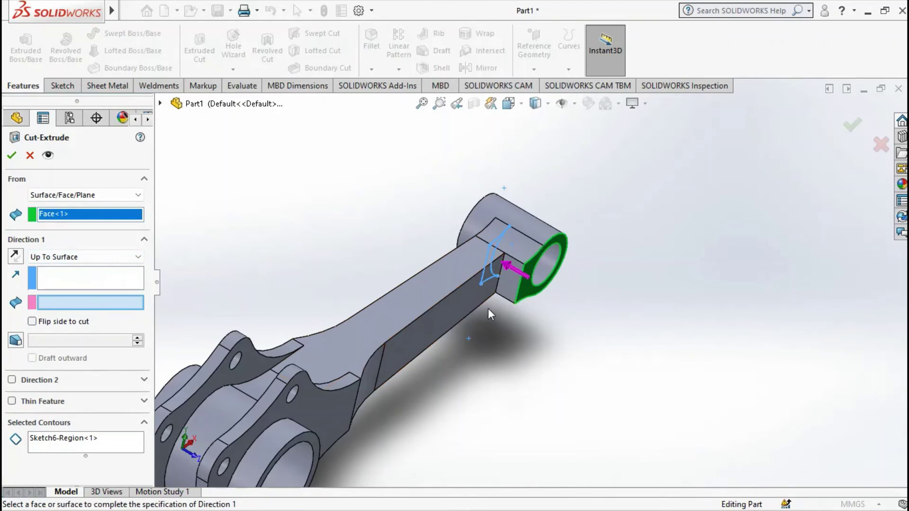
left_click(467, 303)
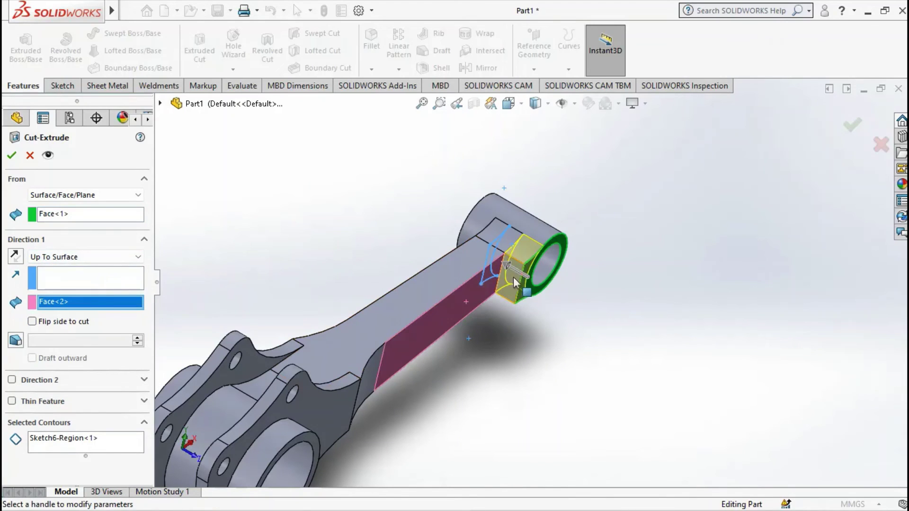
left_click(18, 156)
scroll(463, 278, "up", 3)
Open a new sketch on the Front Plane and set the view Normal To it
scroll(449, 303, "up", 2)
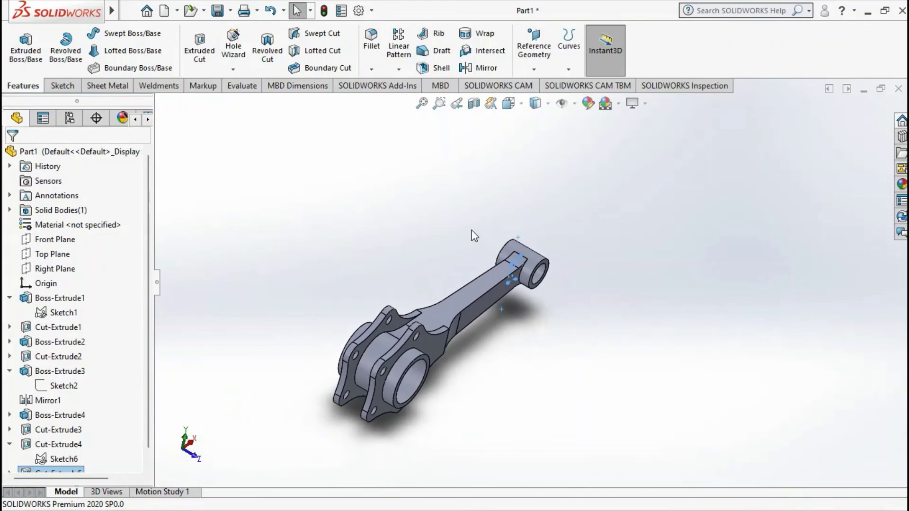
mouse_move(432, 335)
middle_mouse_down()
mouse_move(389, 246)
mouse_move(426, 254)
mouse_move(336, 313)
mouse_move(391, 237)
mouse_move(433, 264)
mouse_move(391, 270)
mouse_move(392, 254)
mouse_move(382, 261)
mouse_move(393, 264)
mouse_move(381, 264)
middle_mouse_up()
scroll(476, 325, "down", 5)
scroll(479, 326, "up", 3)
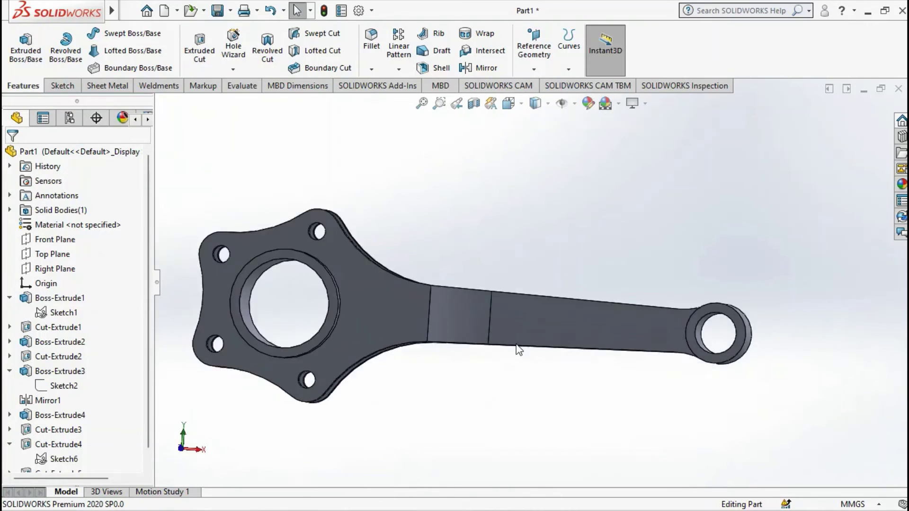
scroll(517, 350, "up", 2)
left_click(55, 239)
left_click(40, 217)
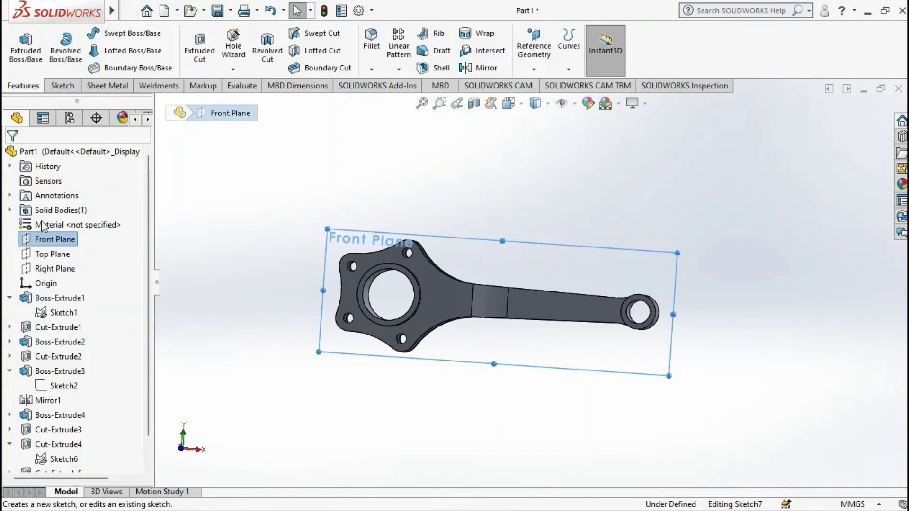
key("space")
left_click(420, 317)
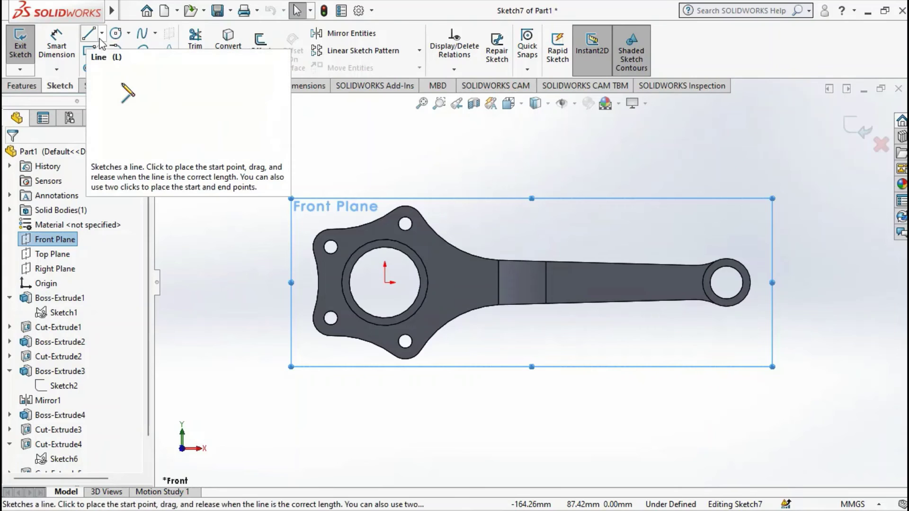
Select the Cut-Extrude3 shank face, then clear the selection
left_click(684, 276)
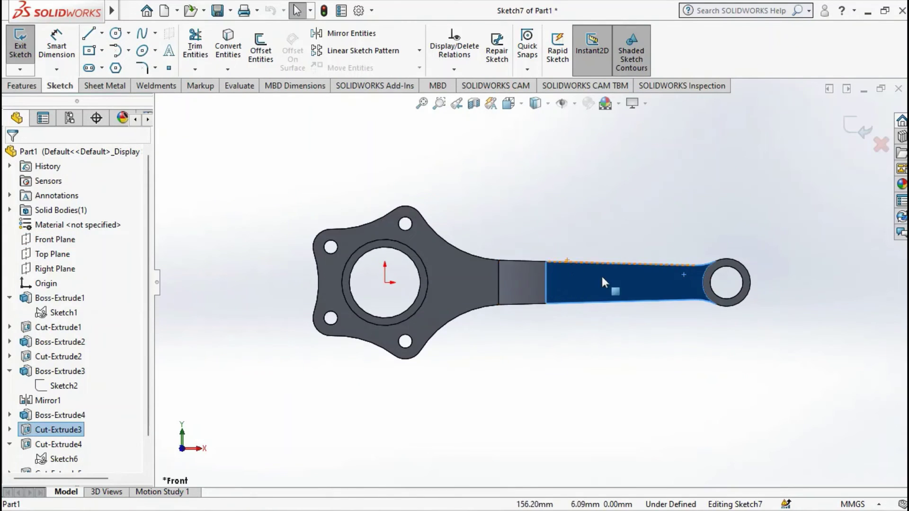
scroll(602, 282, "down", 3)
left_click(543, 209)
scroll(491, 237, "up", 5)
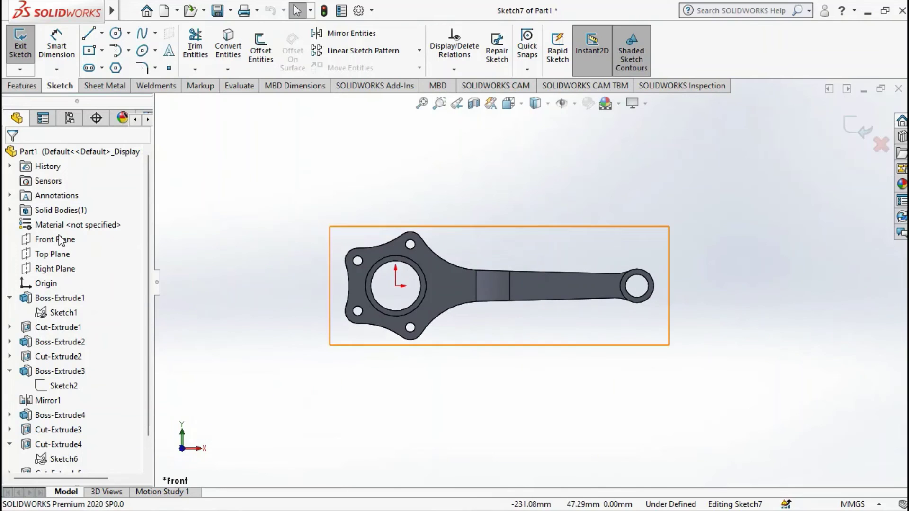
Draw a closed slot along the shank from lines and semicircular end arcs
left_click(88, 36)
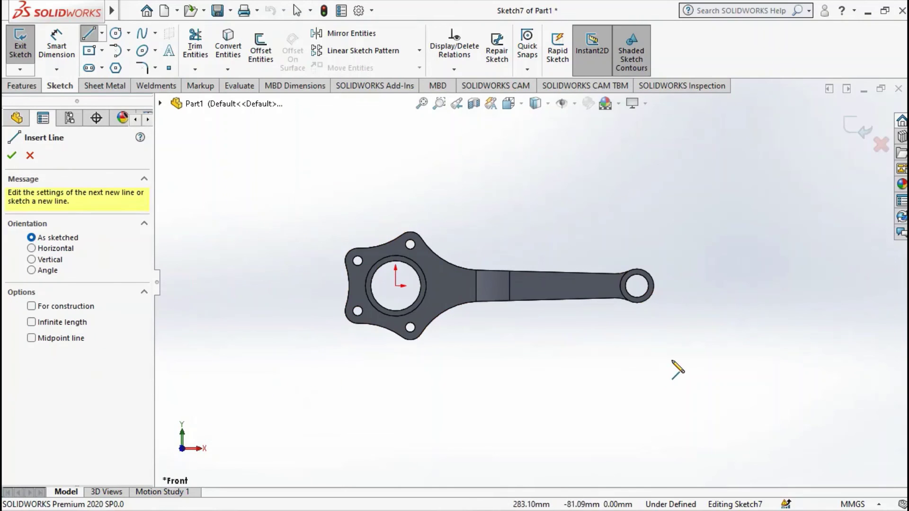
left_click(604, 281)
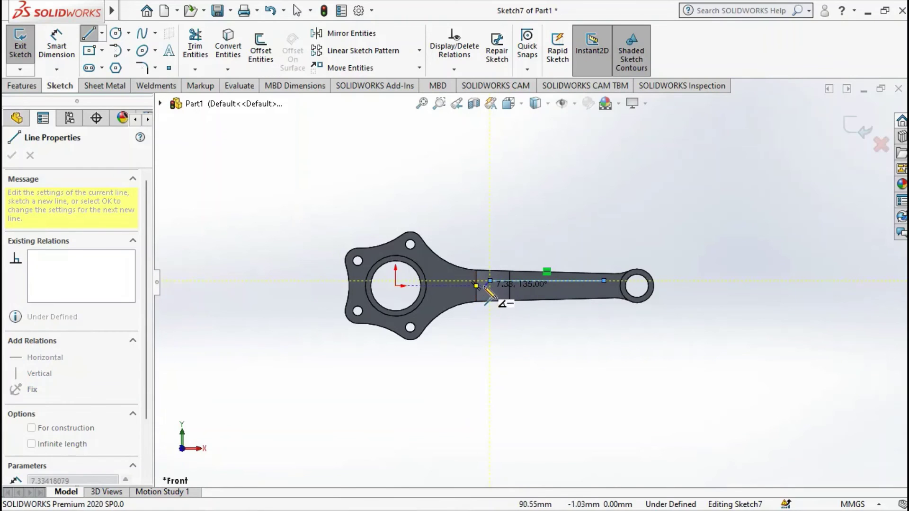
left_click(489, 281)
scroll(478, 293, "down", 5)
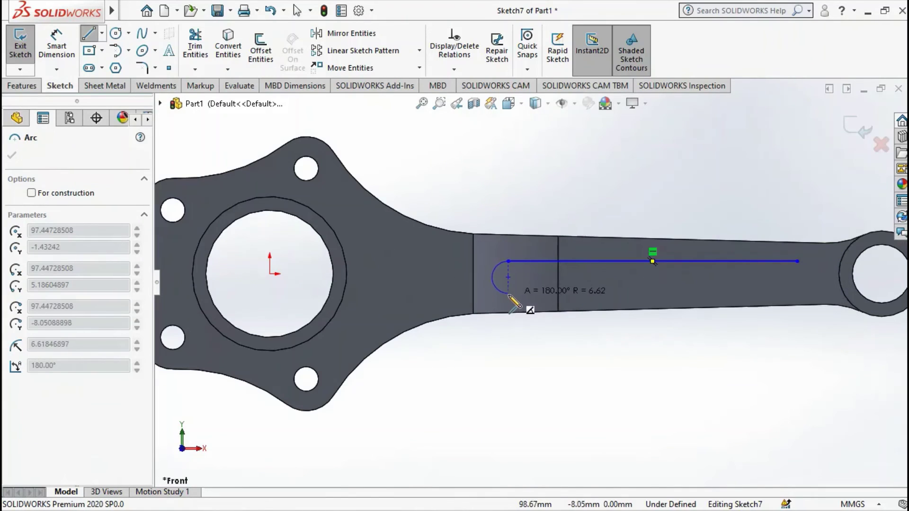
left_click(508, 297)
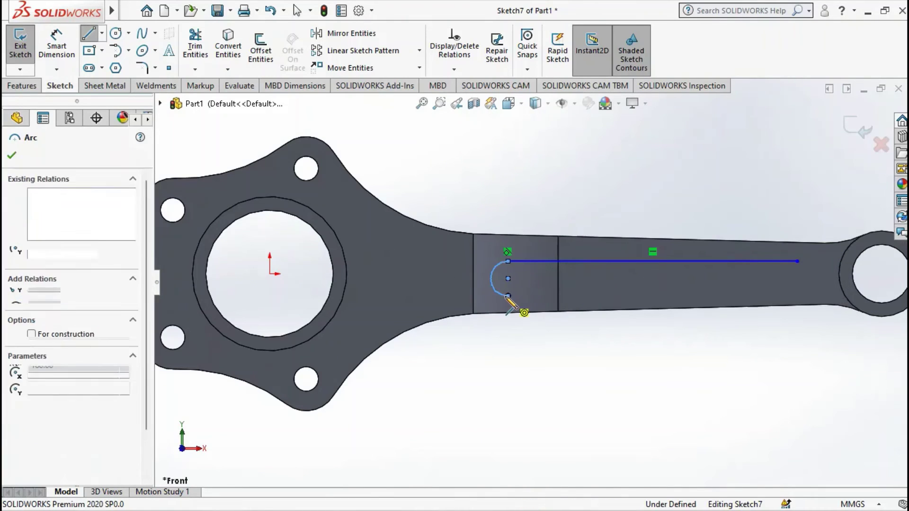
left_click(796, 296)
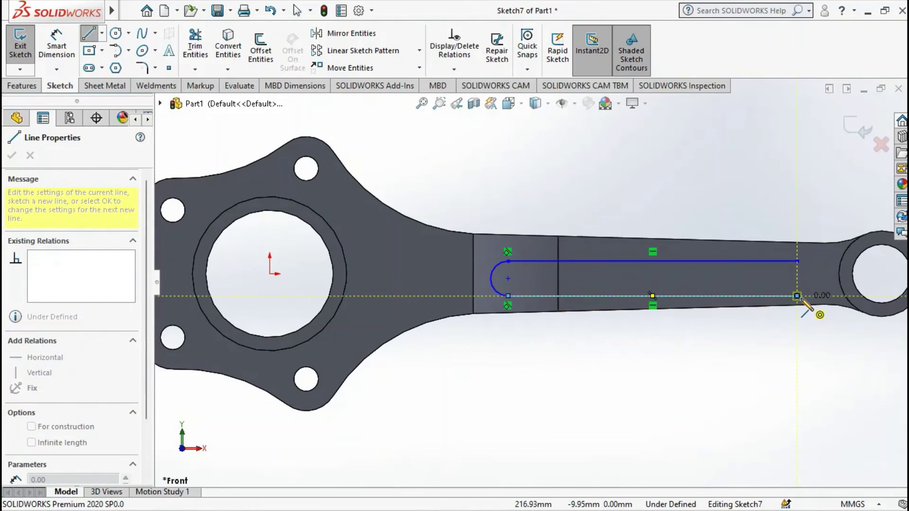
left_click(797, 261)
key("Escape")
scroll(621, 273, "up", 5)
scroll(611, 293, "down", 3)
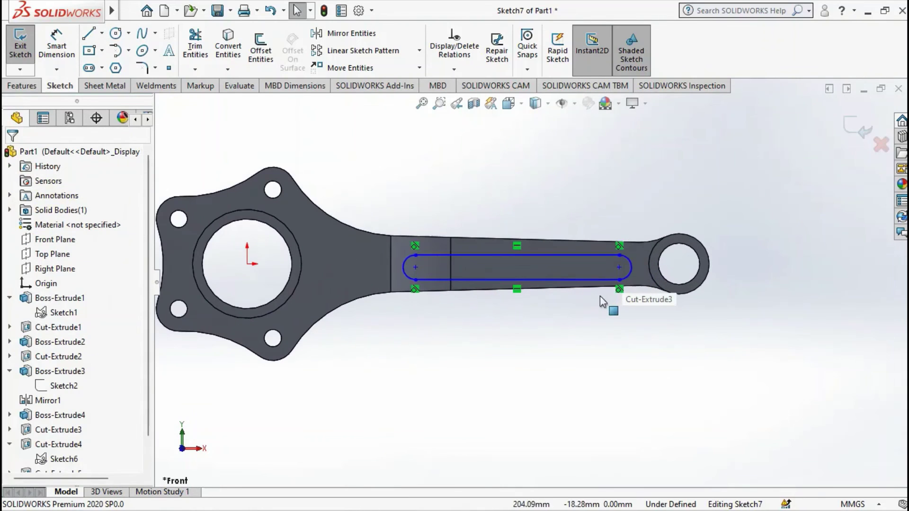
scroll(499, 255, "down", 2)
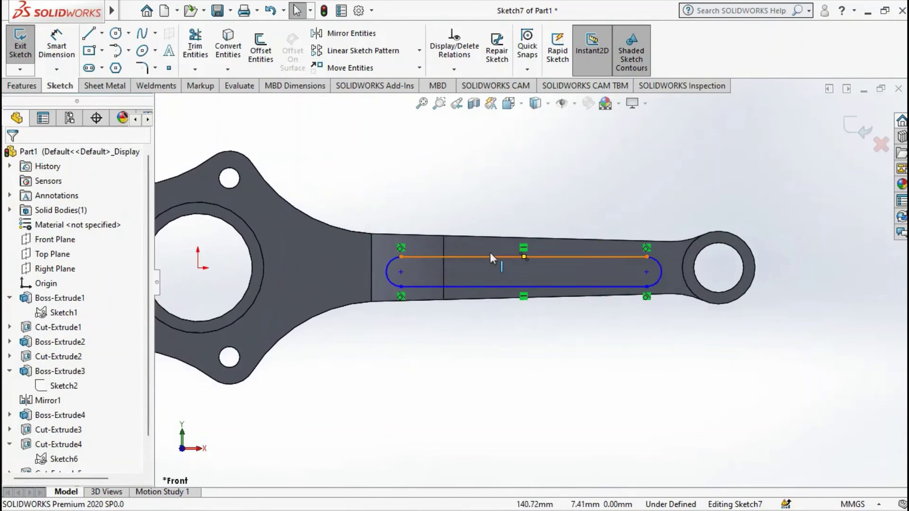
scroll(490, 252, "down", 2)
Make both slot arc centres horizontal with the origin
left_click(384, 278)
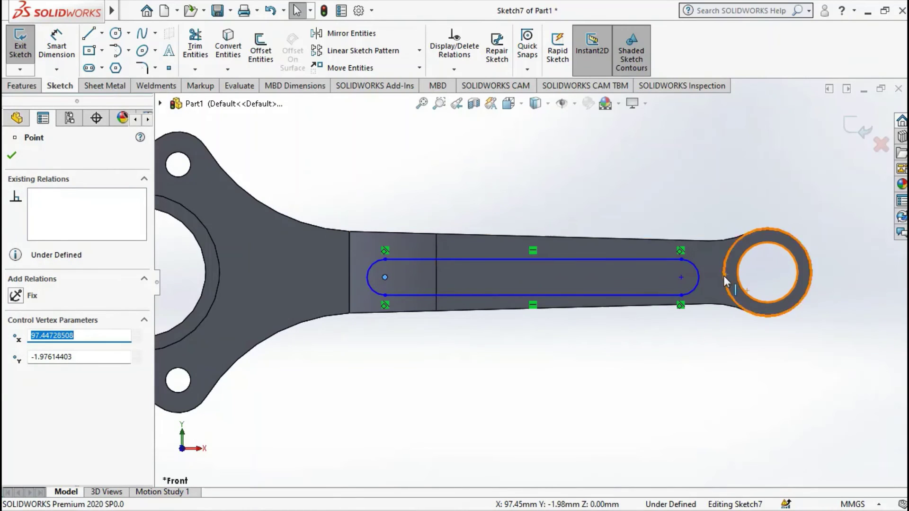
scroll(490, 280, "up", 2)
scroll(424, 260, "up", 2)
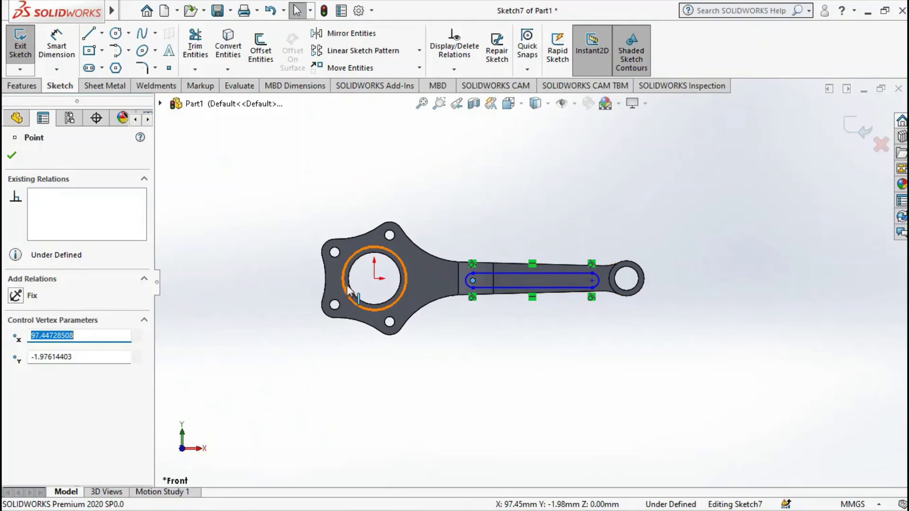
left_click(374, 279, "ctrl")
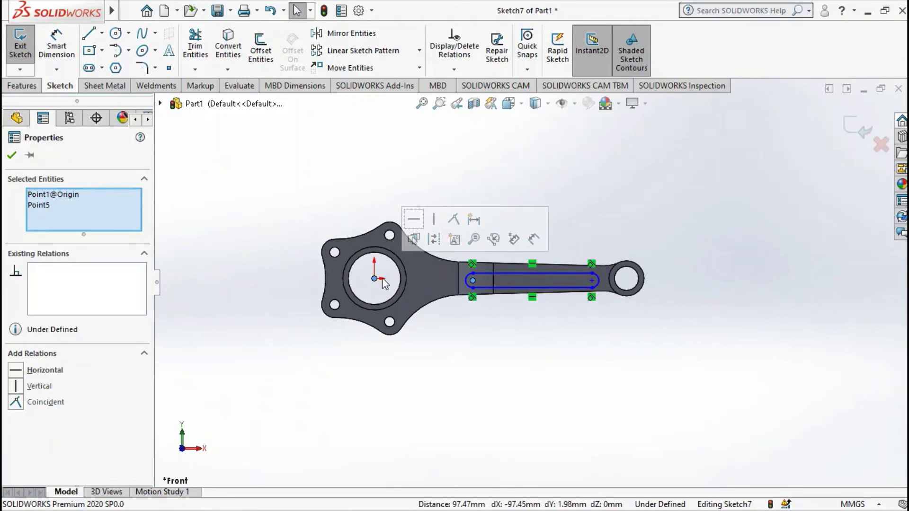
left_click(592, 281, "ctrl")
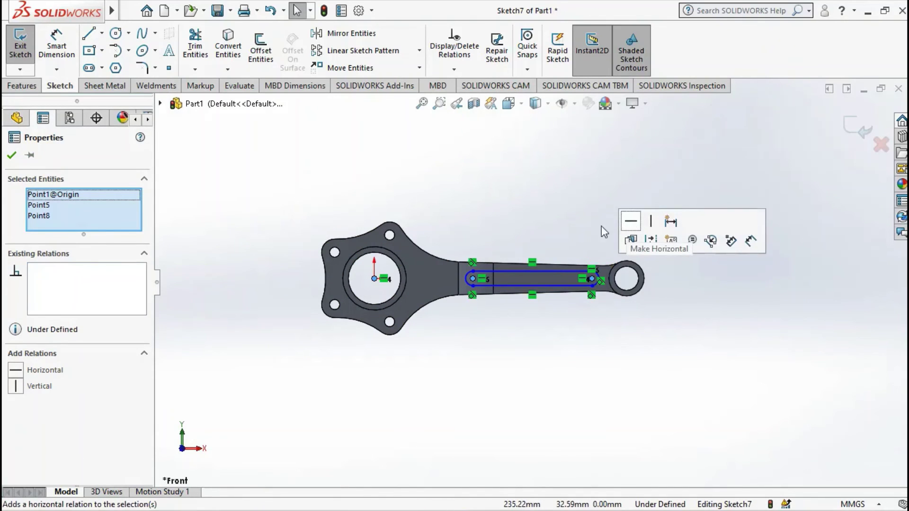
left_click(506, 231)
scroll(527, 279, "down", 2)
scroll(528, 266, "down", 2)
scroll(524, 266, "up", 1)
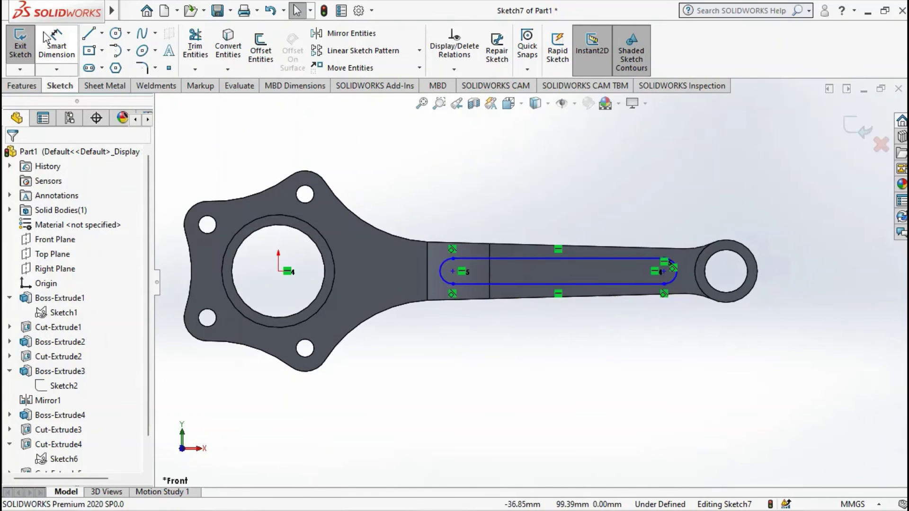
Dimension the slot's left end arc to radius 6 mm
left_click(64, 44)
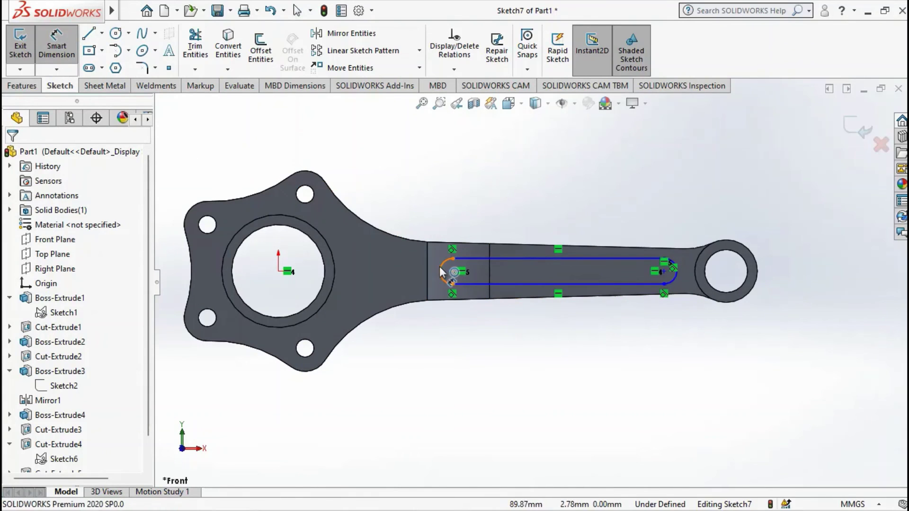
left_click(440, 267)
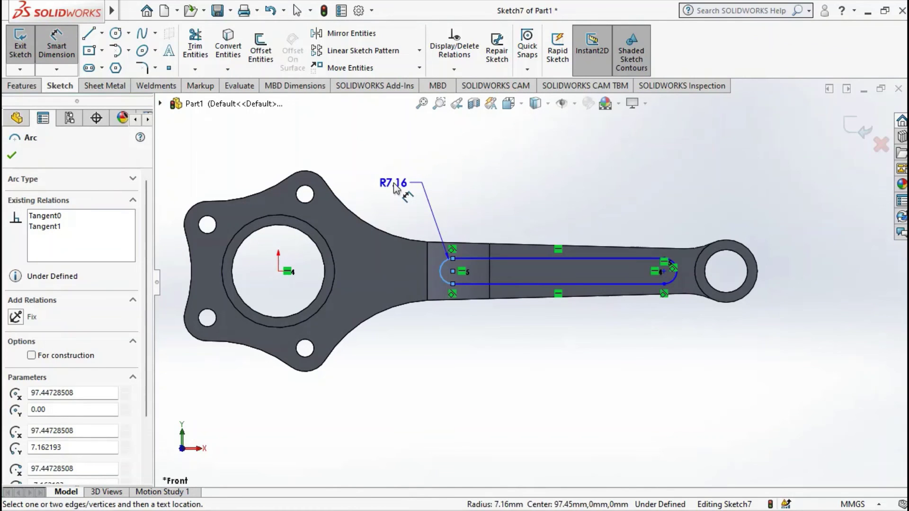
left_click(394, 187)
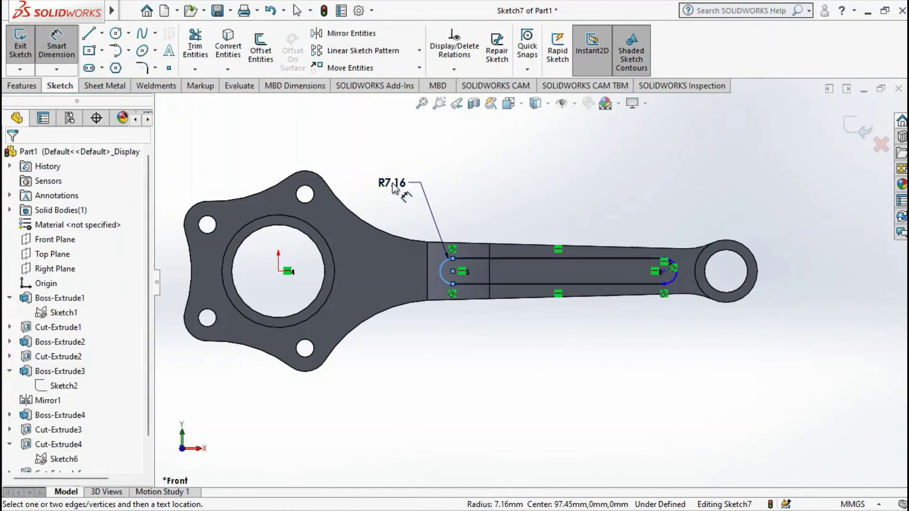
type("6.00mm")
key("Return")
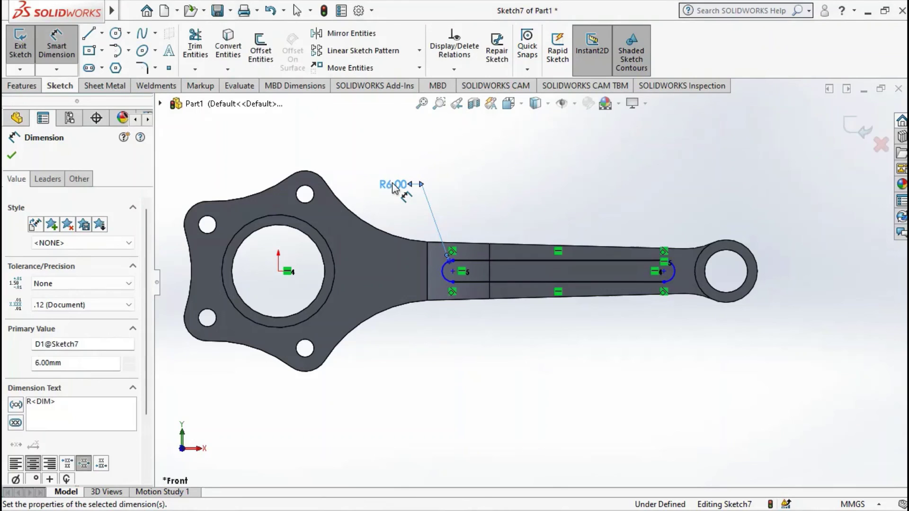
scroll(717, 272, "down", 3)
scroll(710, 270, "down", 3)
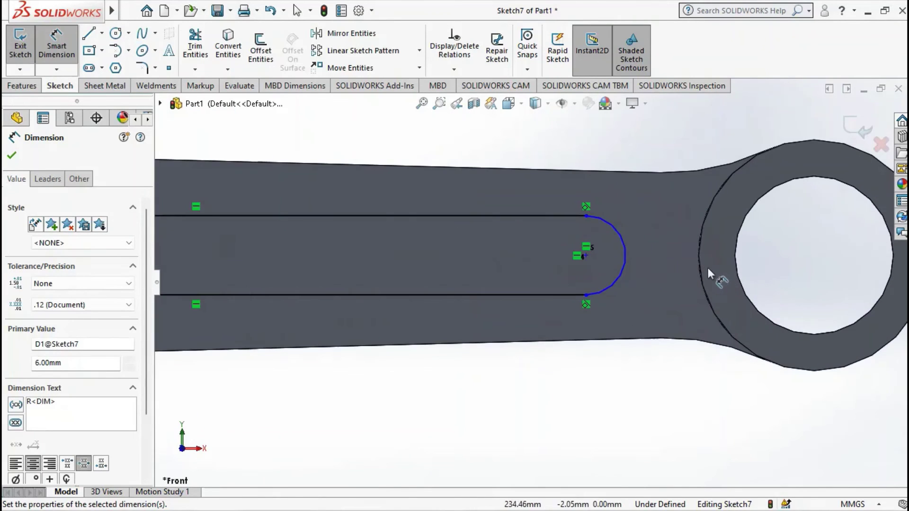
left_click(623, 251)
scroll(651, 175, "up", 3)
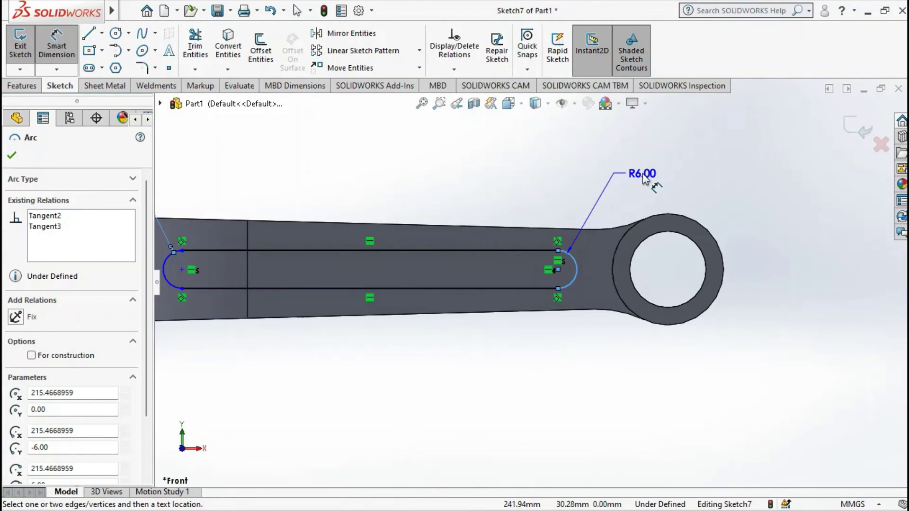
key("Escape")
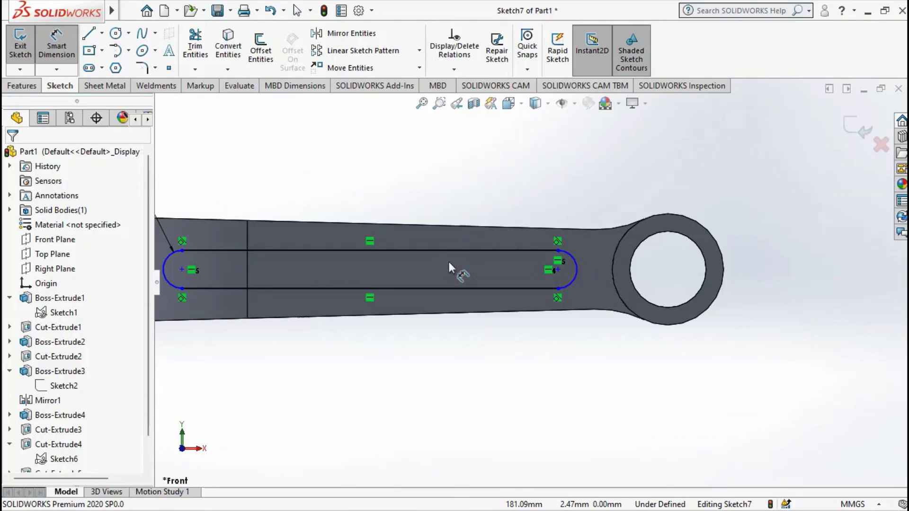
scroll(387, 259, "up", 3)
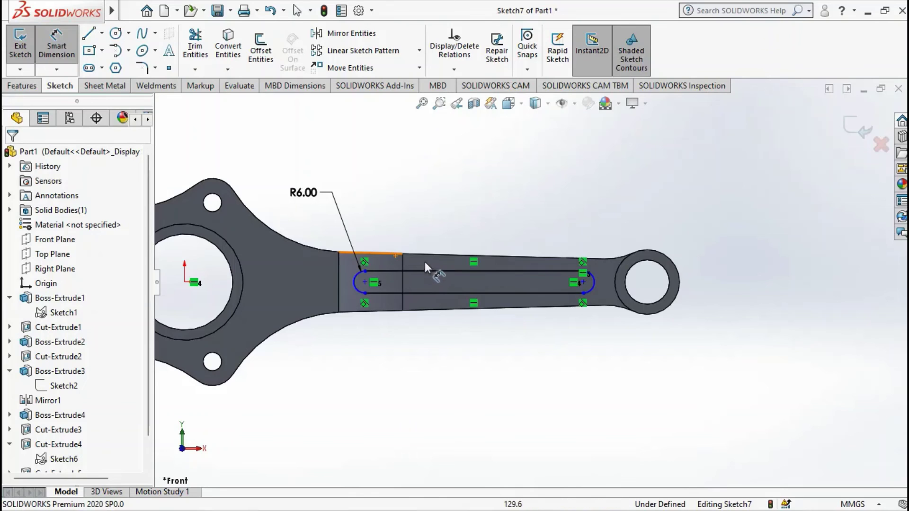
Set the slot's centre-to-centre length to 150 mm
left_click(502, 272)
left_click(484, 199)
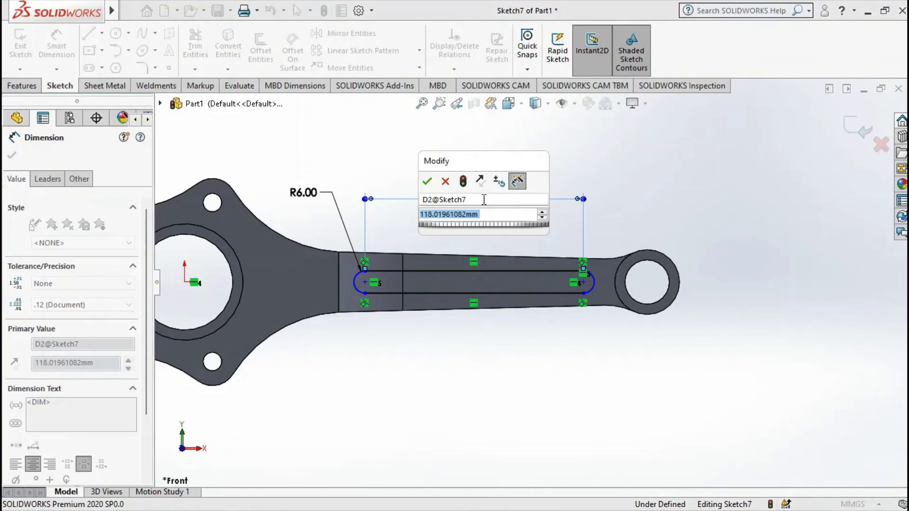
type("150")
key("Return")
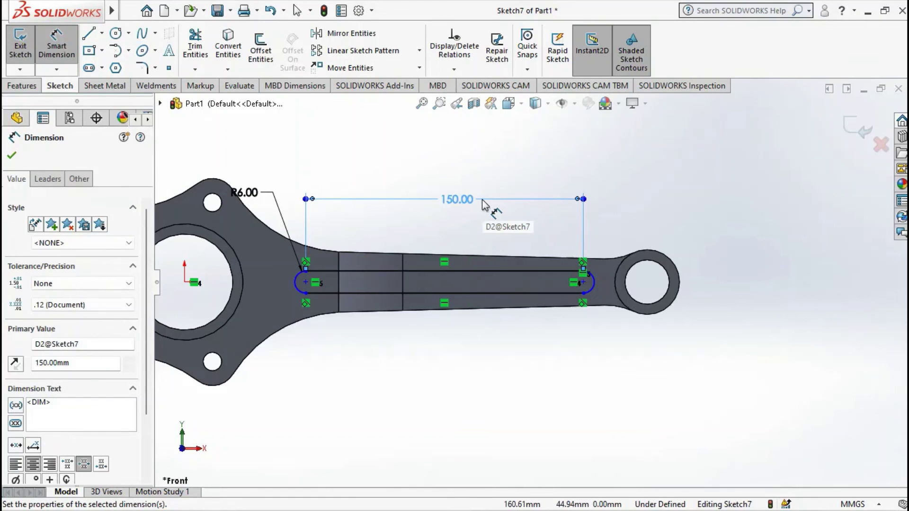
scroll(483, 205, "up", 4)
scroll(442, 295, "down", 4)
scroll(558, 311, "down", 3)
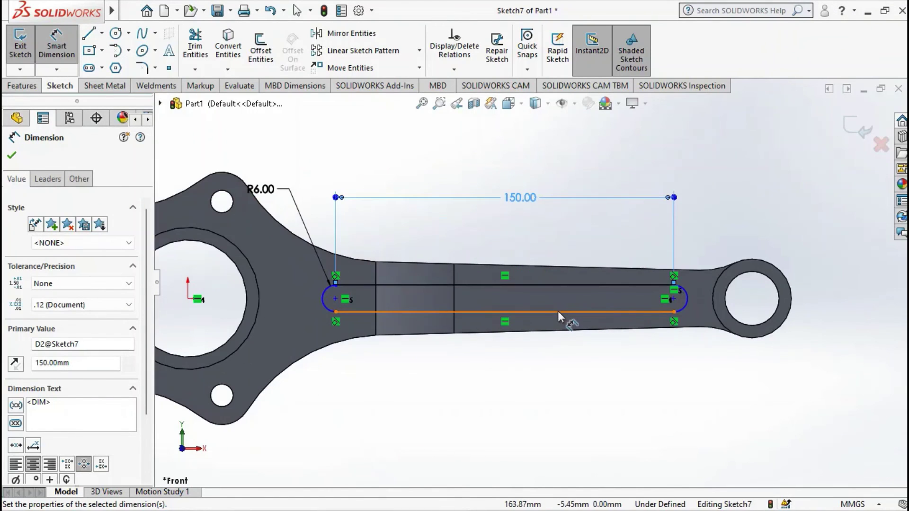
Place the left arc centre 70 mm from the origin
left_click(335, 298)
left_click(188, 299)
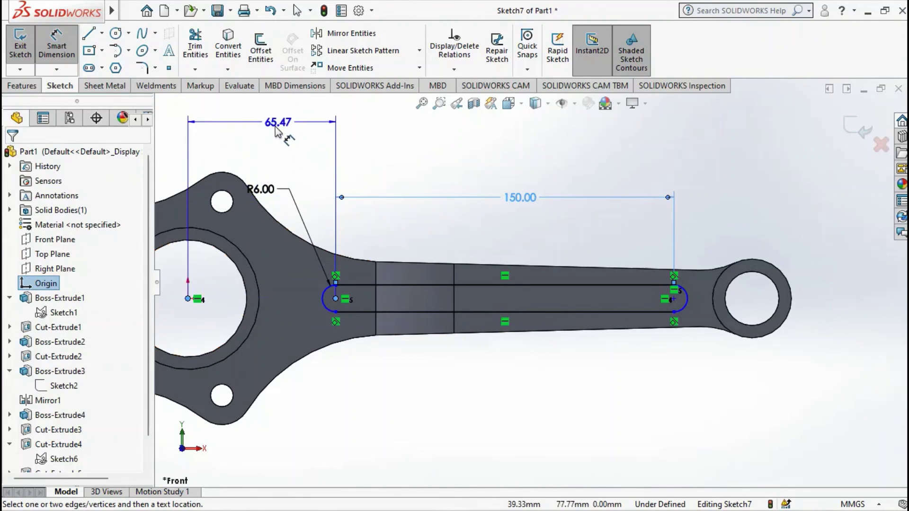
left_click(271, 141)
type("70")
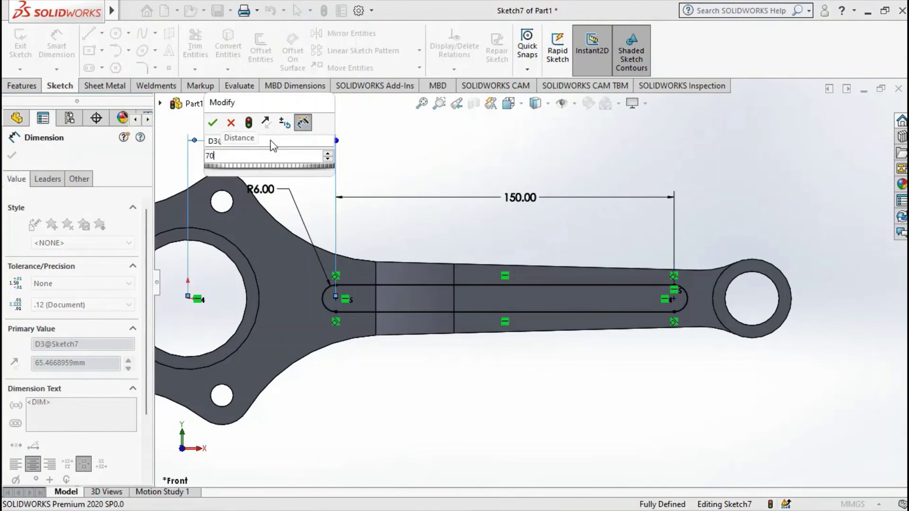
key("Return")
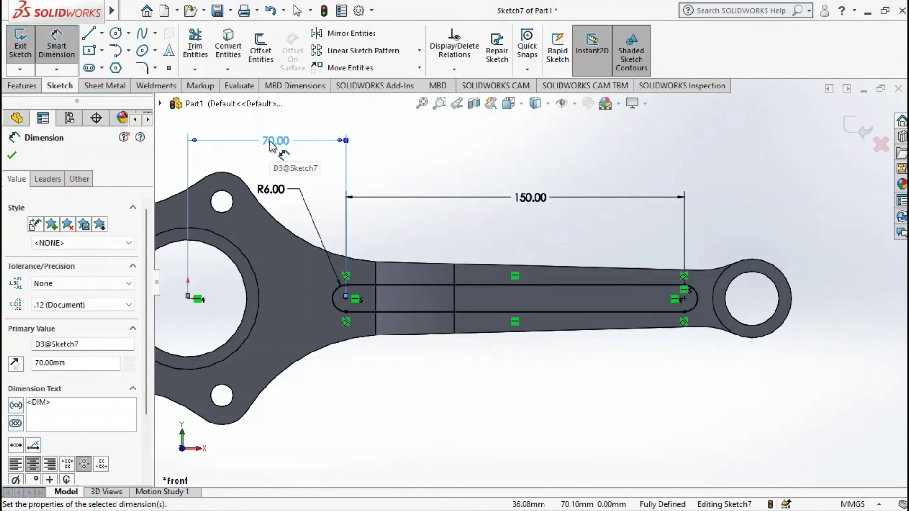
Orbit the sketched rod into a 3D view and show the Features tools
scroll(572, 275, "up", 3)
left_click(556, 258)
scroll(487, 281, "down", 3)
mouse_move(556, 257)
middle_mouse_down()
mouse_move(486, 281)
mouse_move(488, 314)
mouse_move(460, 345)
mouse_move(489, 270)
mouse_move(508, 280)
mouse_move(336, 242)
middle_mouse_up()
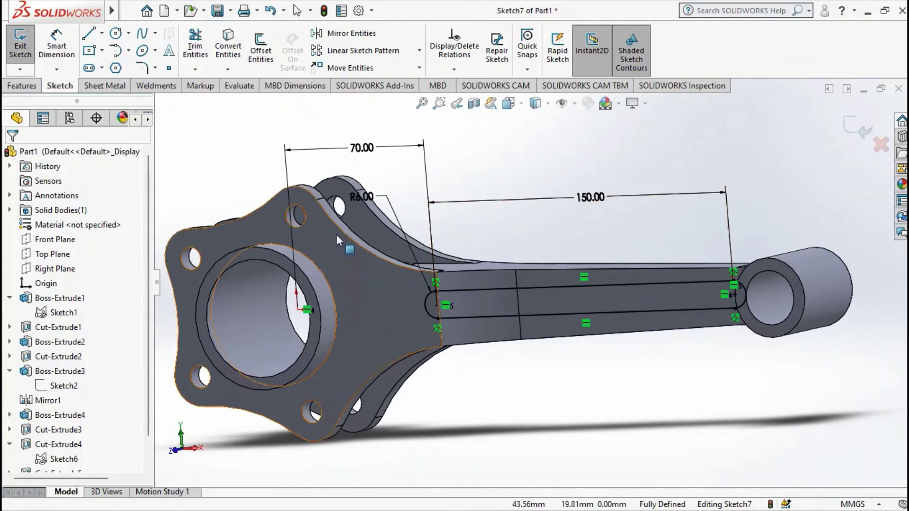
left_click(33, 85)
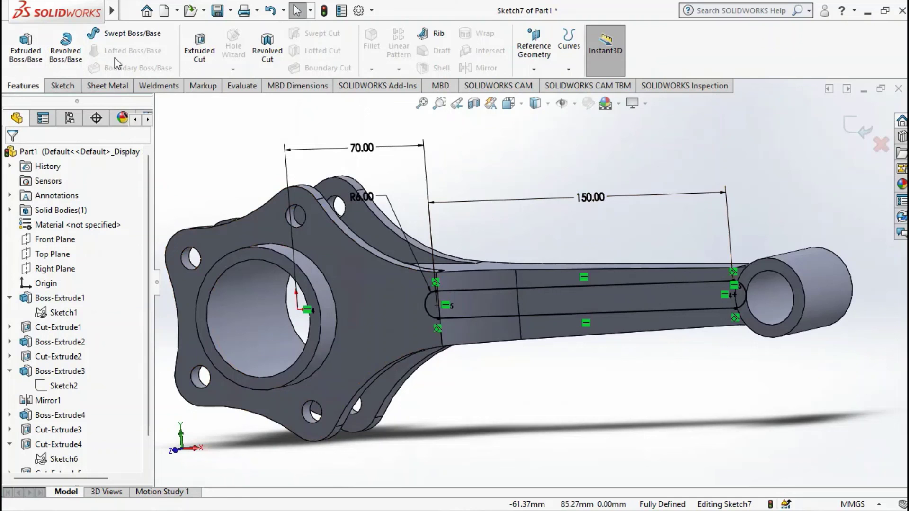
Start an extruded cut from the slot with a flipped 2.5 mm start offset
left_click(200, 47)
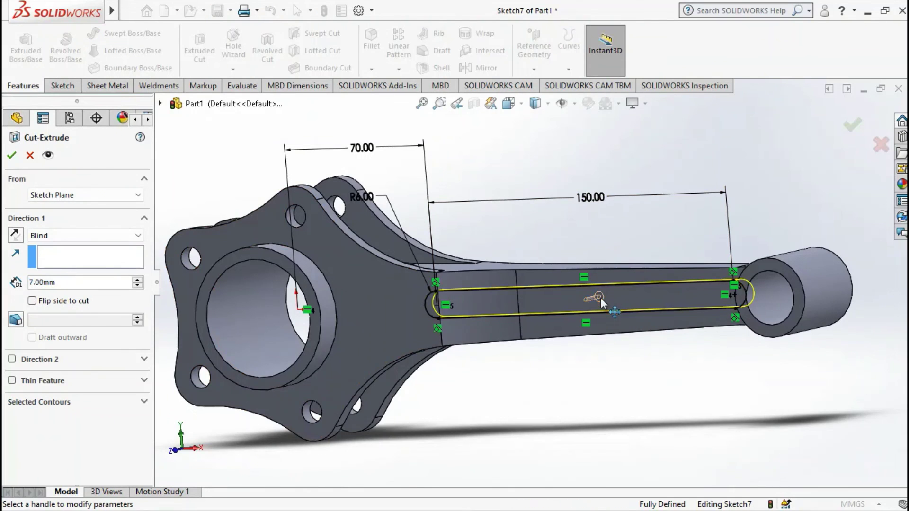
middle_click_drag(600, 298, 516, 332)
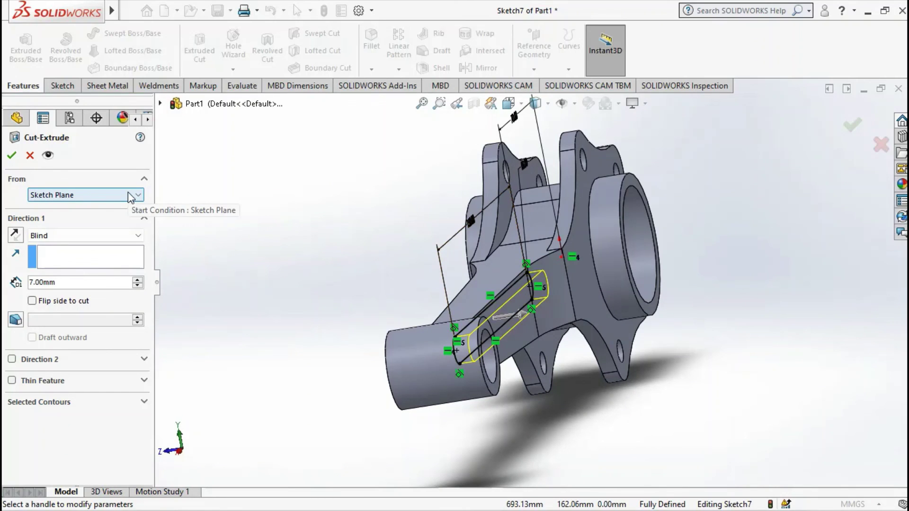
left_click(131, 196)
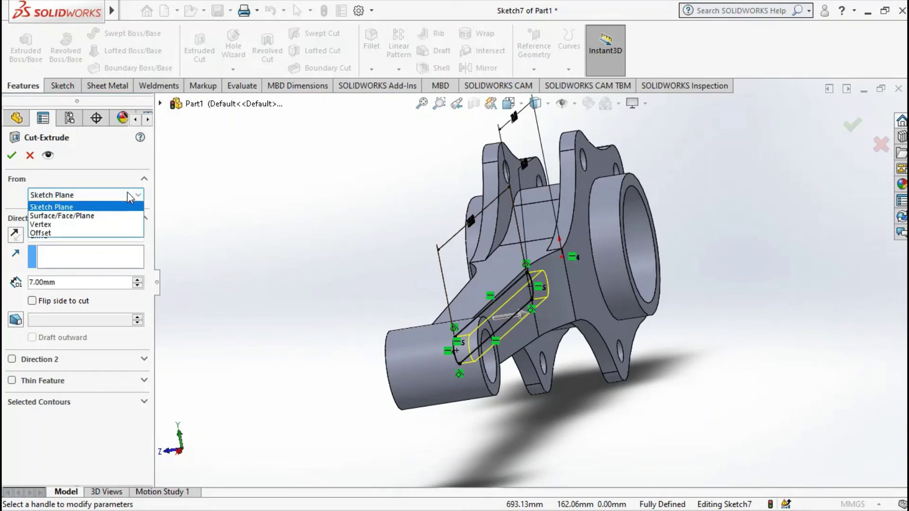
left_click(81, 233)
double_click(74, 218)
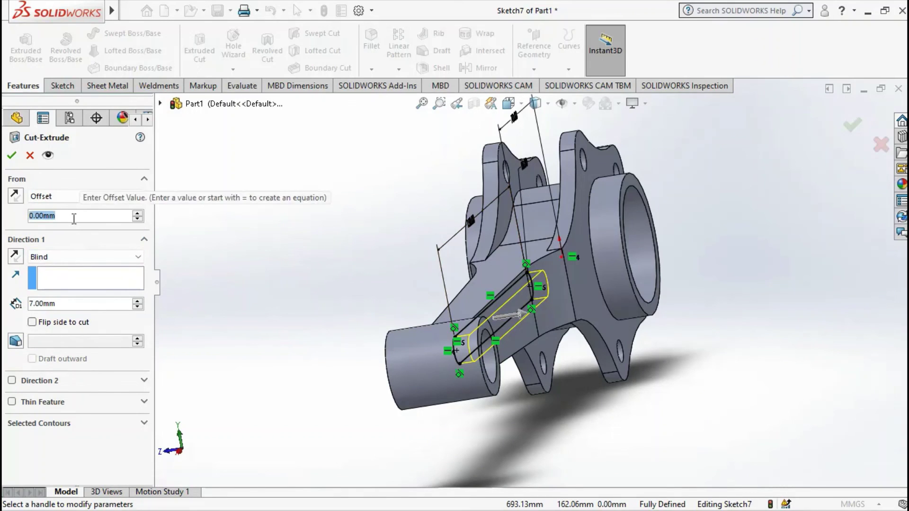
type("2.5")
key("Return")
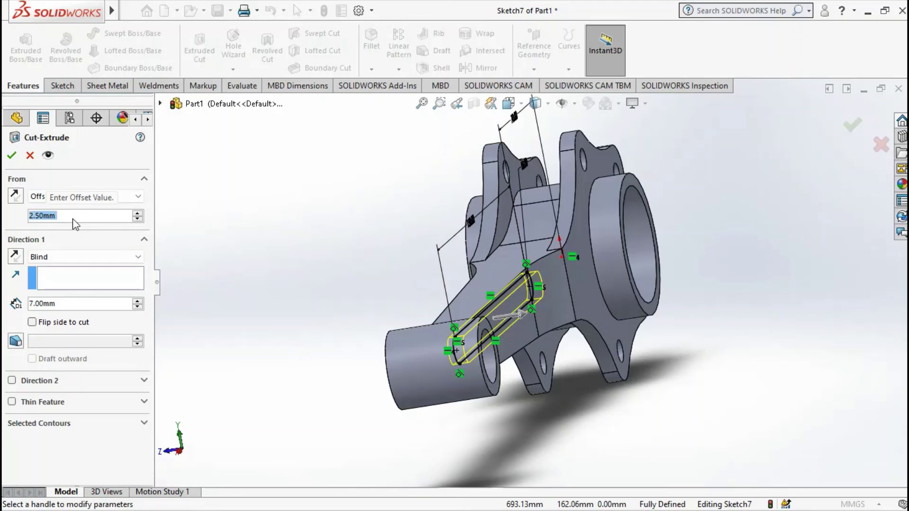
middle_click_drag(461, 299, 490, 331)
left_click(16, 195)
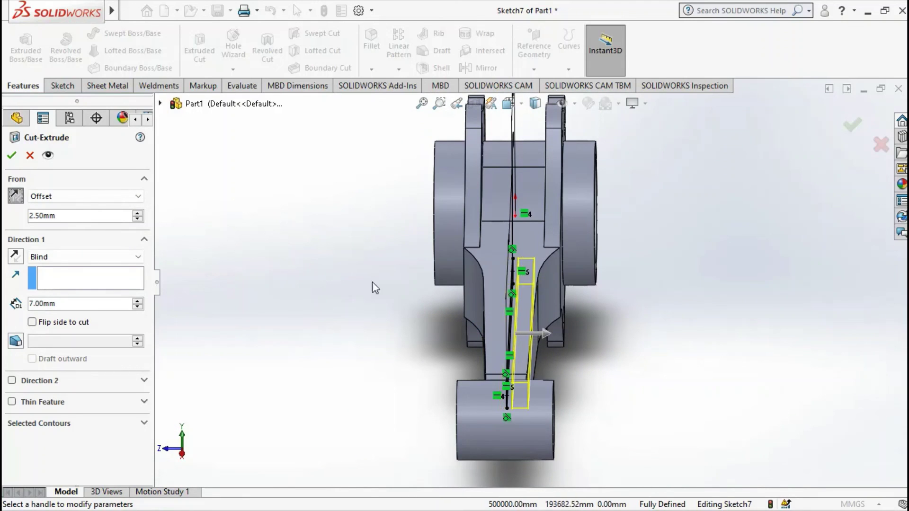
End the cut Up To Next and apply the pocket as Cut-Extrude6
left_click(88, 260)
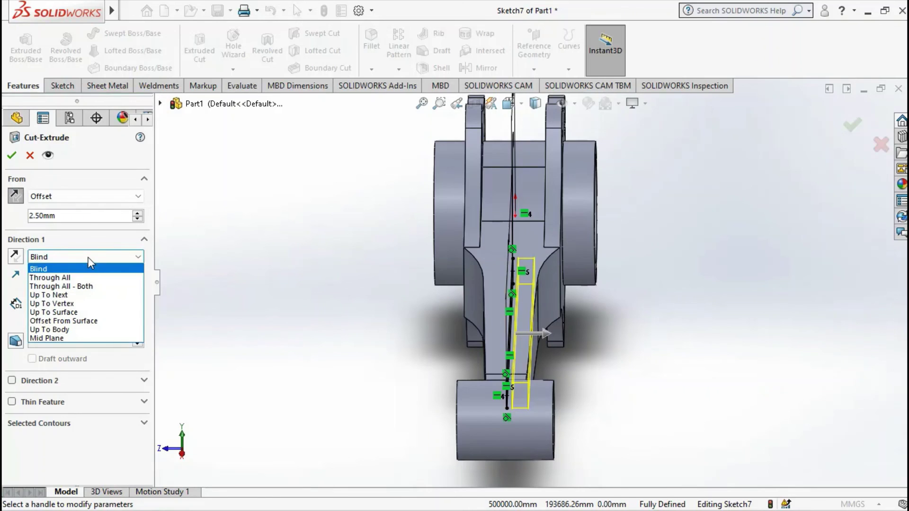
left_click(71, 295)
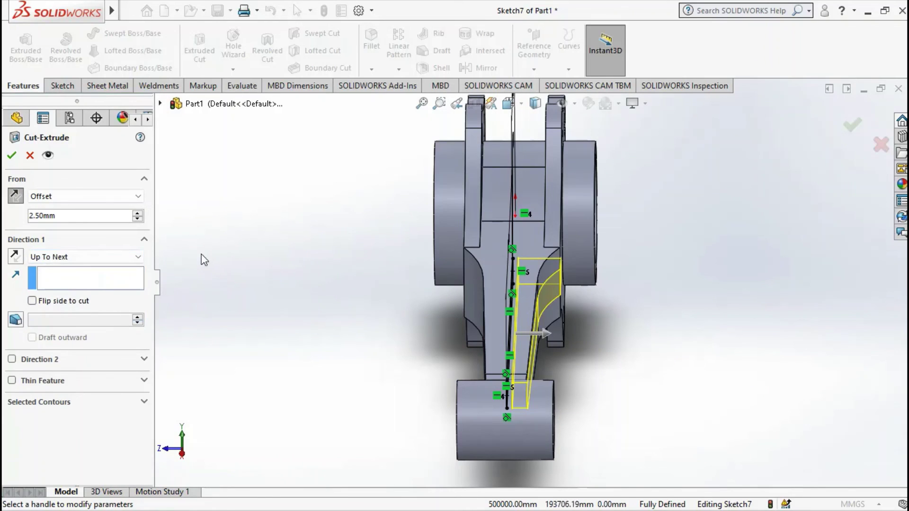
left_click(12, 157)
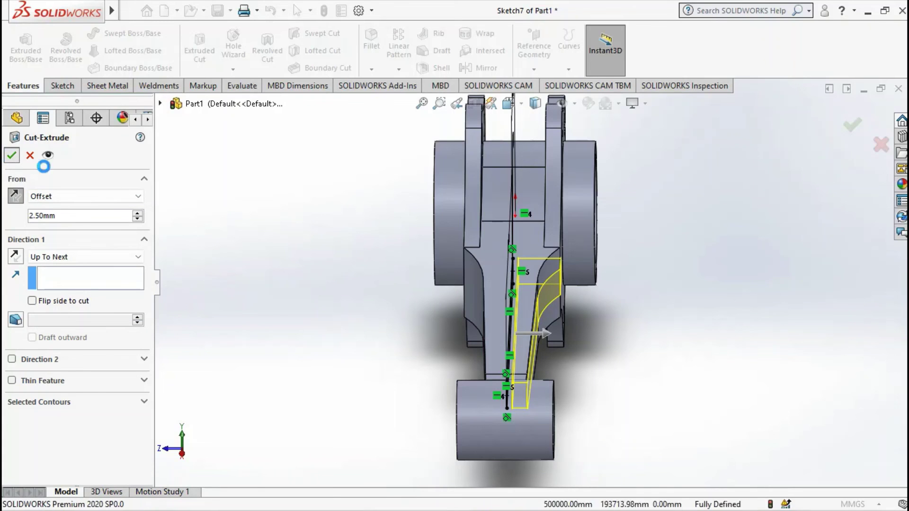
mouse_move(594, 331)
middle_mouse_down()
mouse_move(616, 312)
mouse_move(596, 322)
middle_mouse_up()
scroll(71, 379, "down", 2)
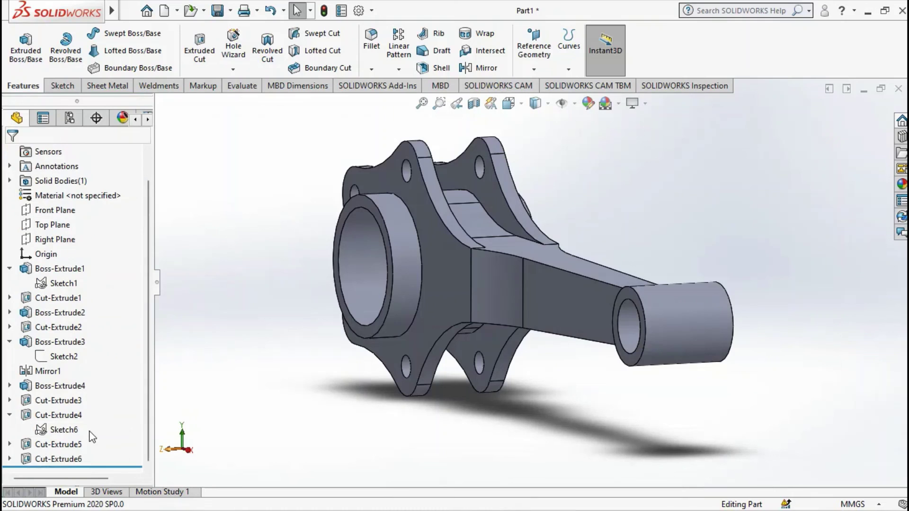
Mirror Cut-Extrude6 across the Front Plane to pocket the other side
left_click(40, 461)
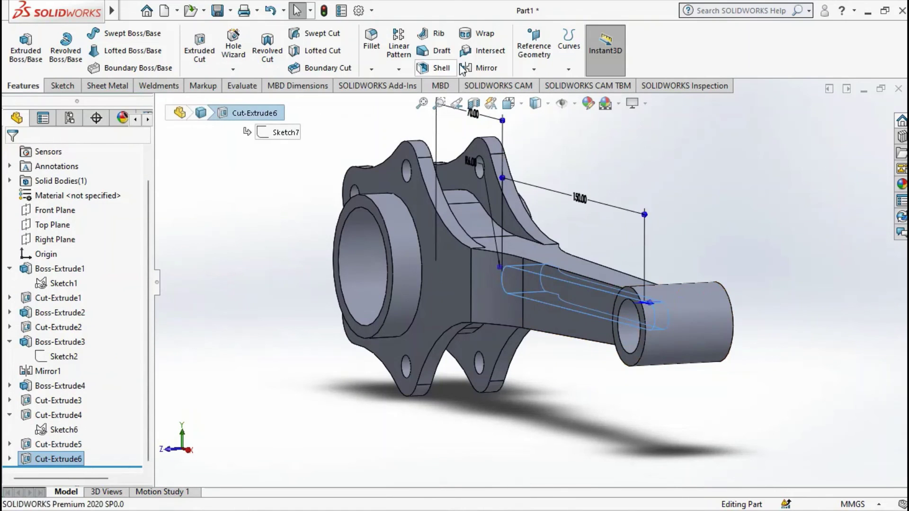
left_click(478, 68)
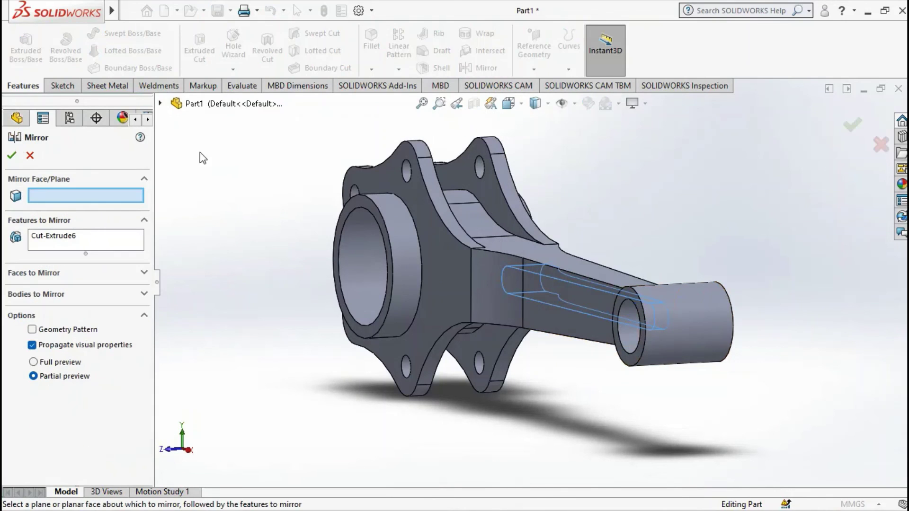
left_click(160, 104)
left_click(220, 192)
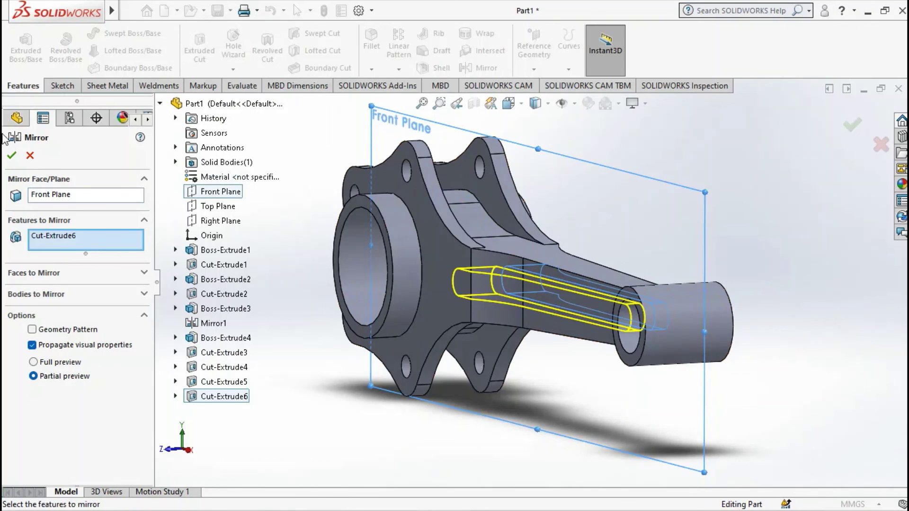
left_click(12, 155)
mouse_move(556, 303)
middle_mouse_down()
mouse_move(531, 322)
mouse_move(548, 260)
mouse_move(552, 294)
middle_mouse_up()
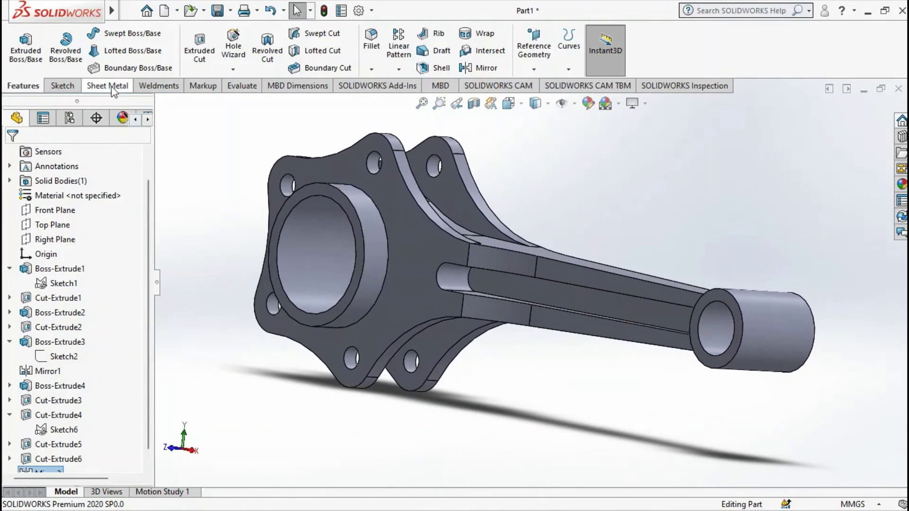
Measure the slot face (area 1913.1 mm², perimeter 337.7 mm), then reorient the rod sideways
left_click(239, 86)
left_click(104, 45)
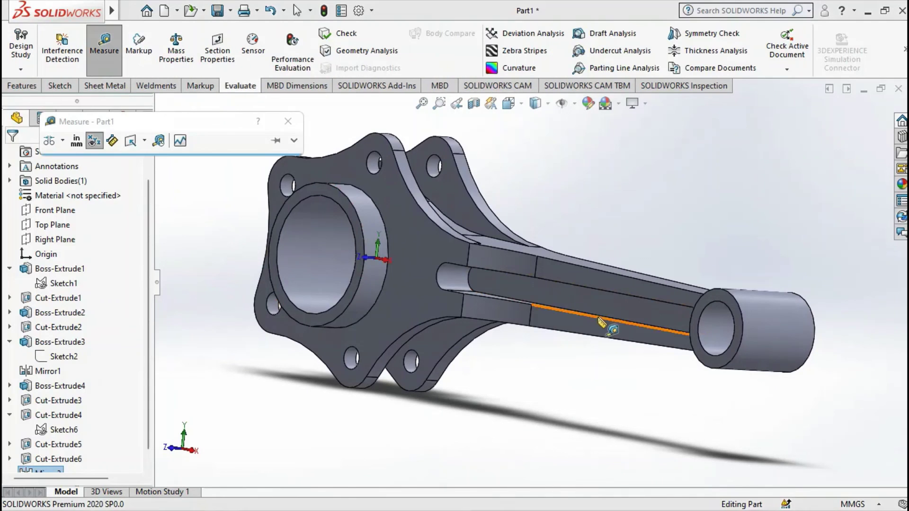
left_click(611, 313)
middle_click_drag(611, 312, 611, 299)
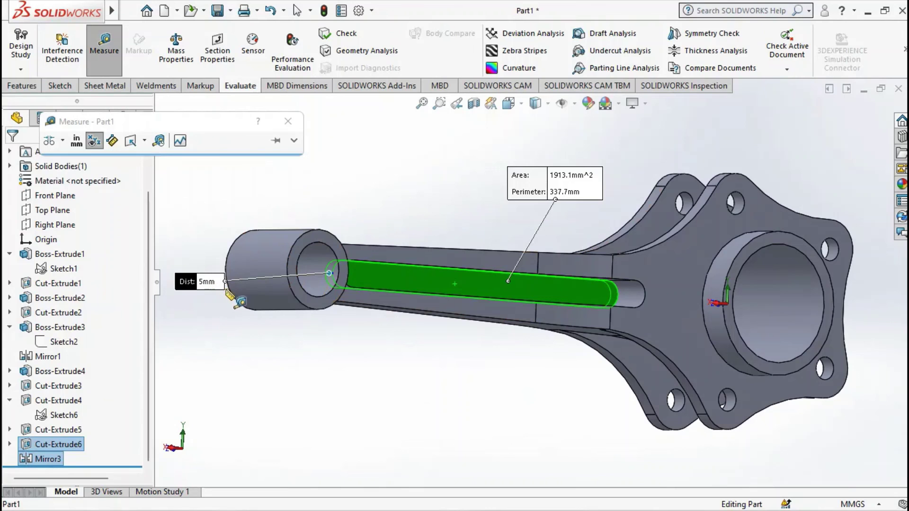
left_click(288, 121)
middle_click_drag(322, 203, 438, 246)
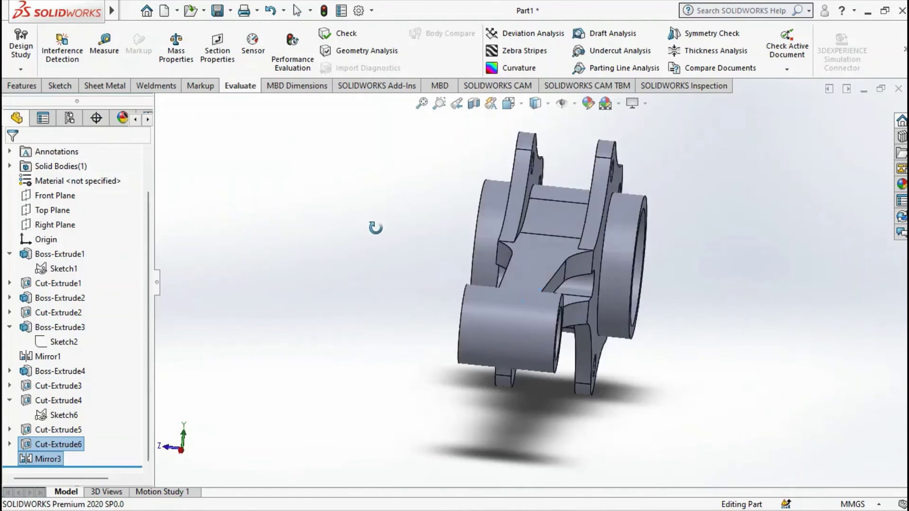
scroll(438, 246, "up", 5)
middle_click_drag(629, 330, 650, 303)
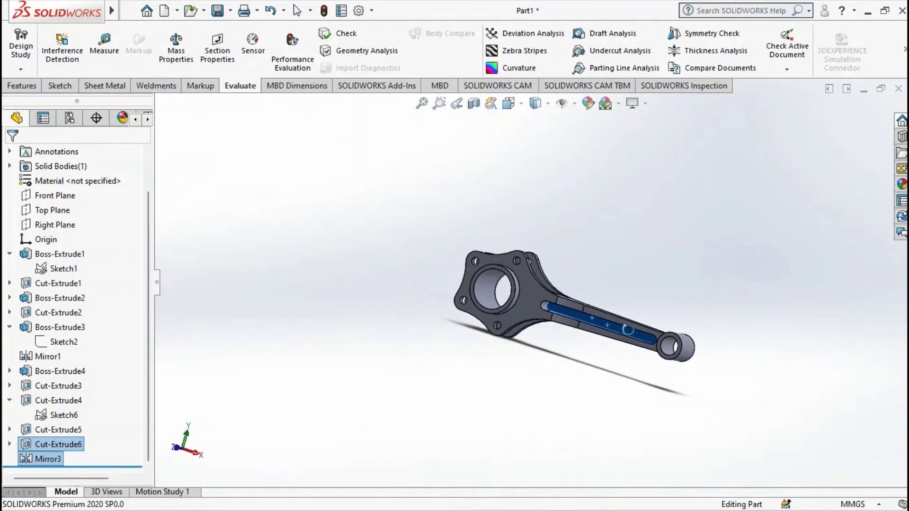
left_click(656, 289)
mouse_move(572, 288)
middle_mouse_down()
mouse_move(555, 292)
mouse_move(578, 303)
middle_mouse_up()
scroll(578, 311, "down", 5)
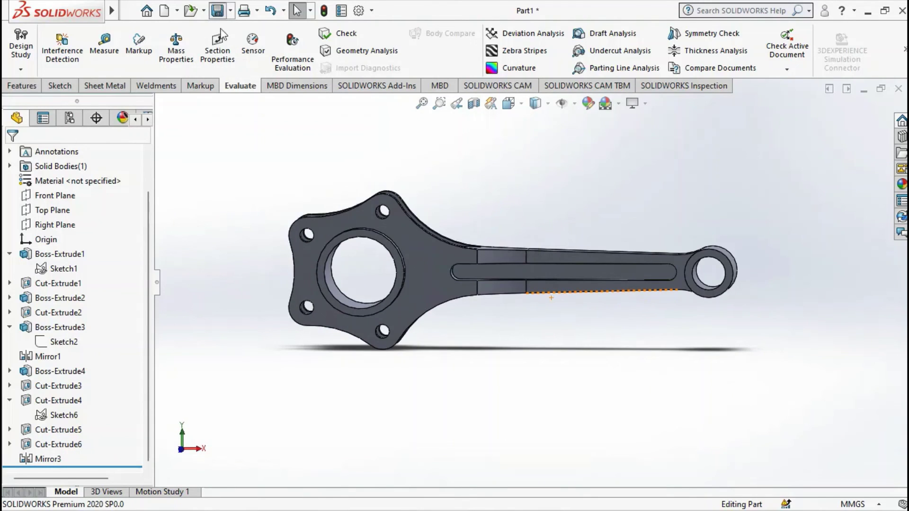
Try saving as 1.2.2 Master Rod, hit the already-open warning, and cancel
key("ctrl+s")
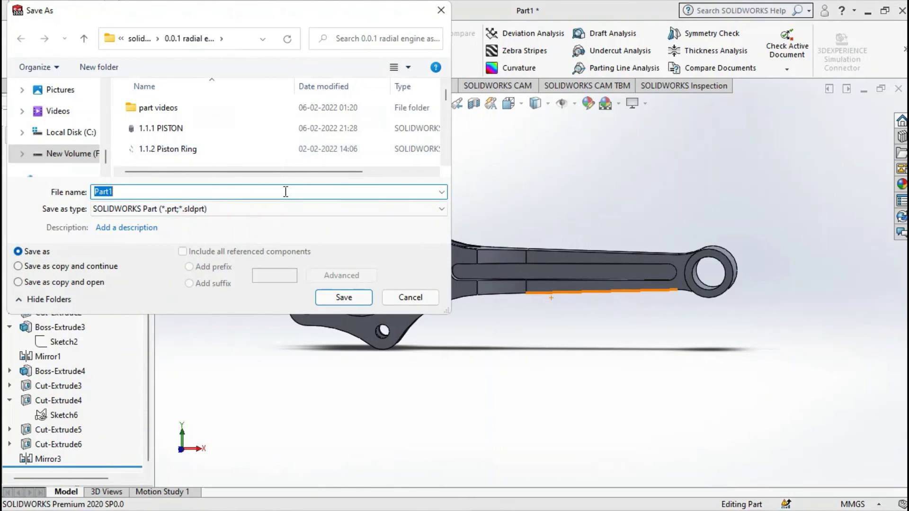
type("1.2")
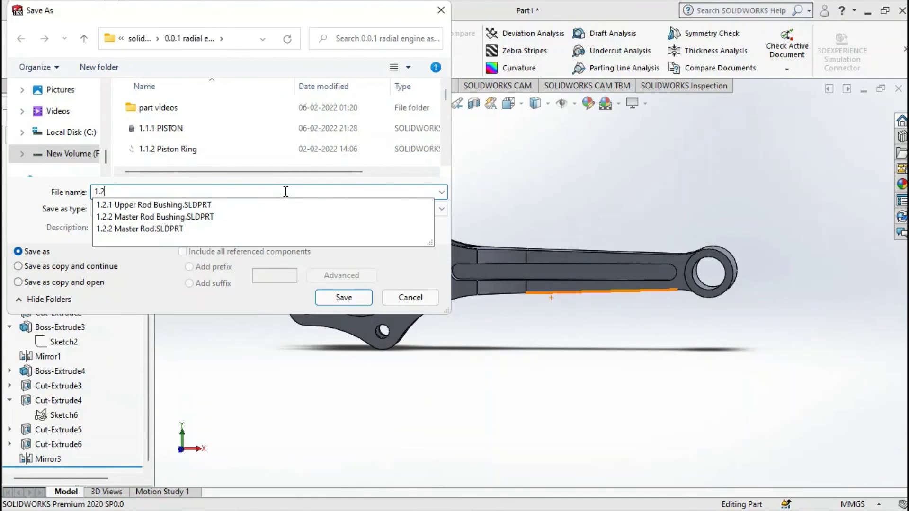
type(".2")
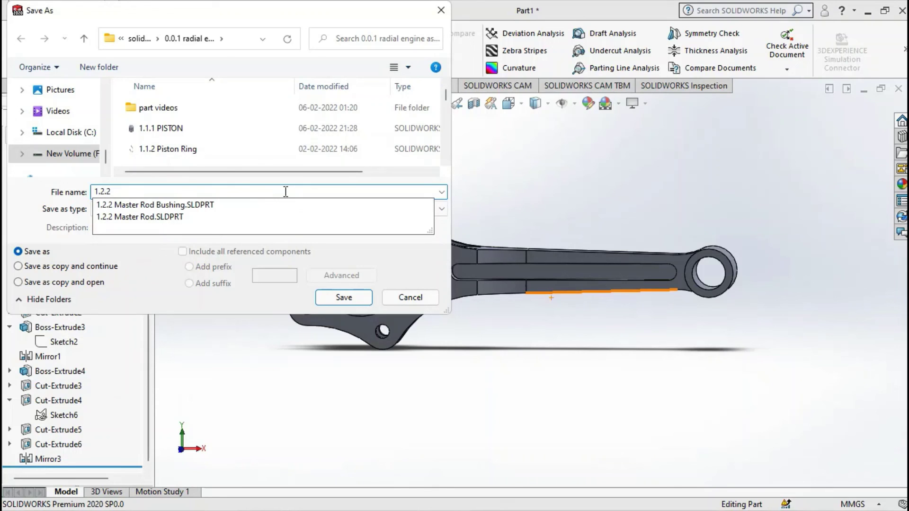
key("Down")
key("Down")
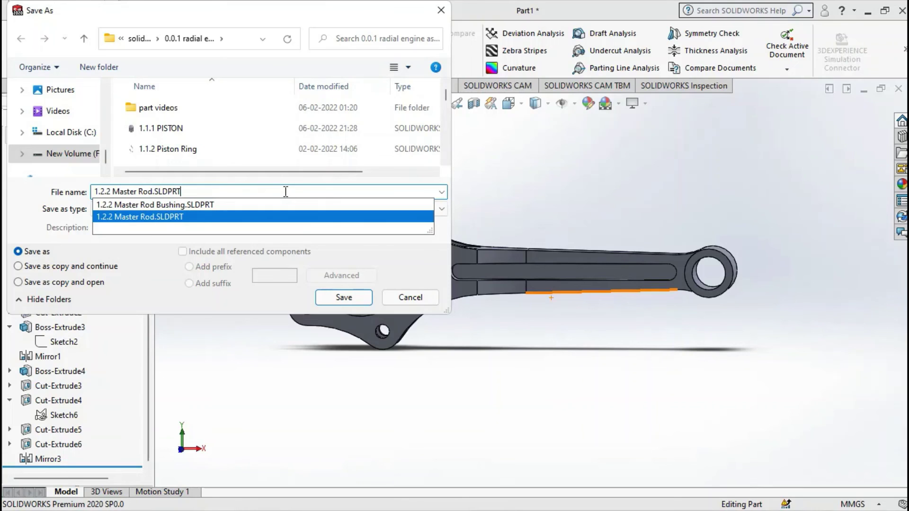
key("Return")
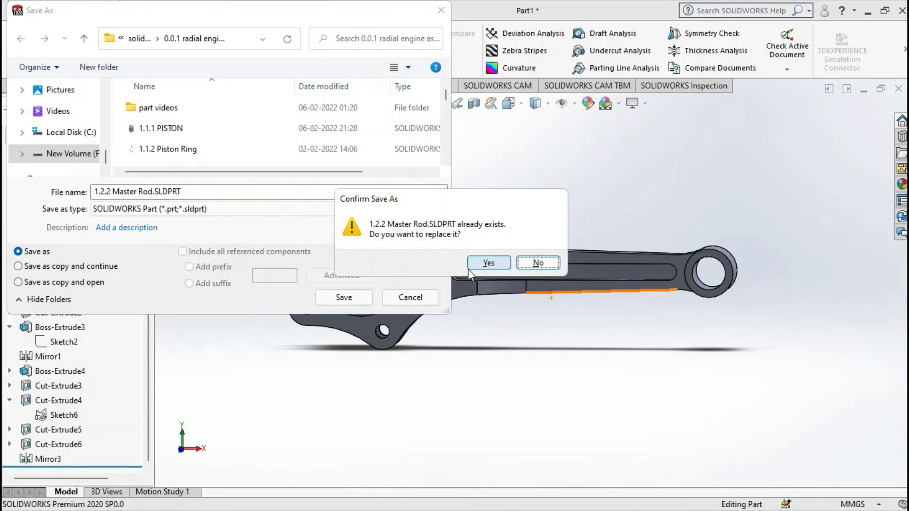
left_click(480, 263)
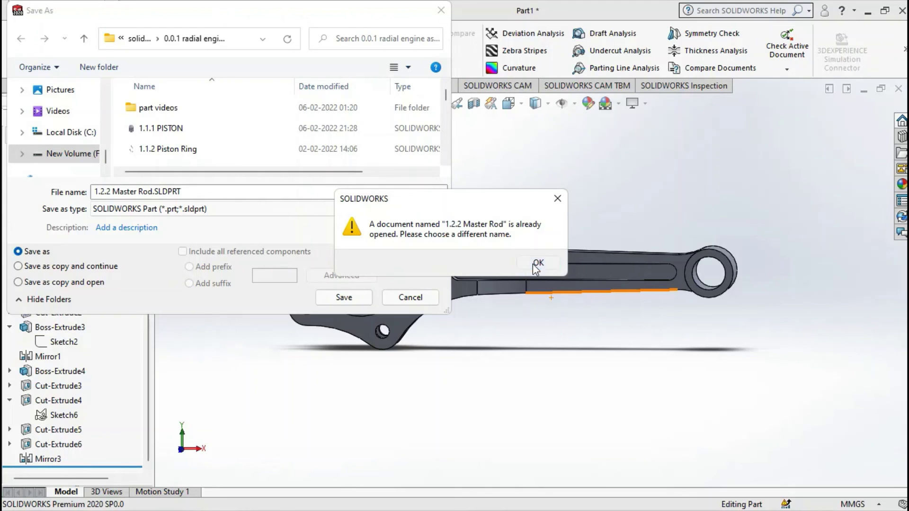
left_click(533, 265)
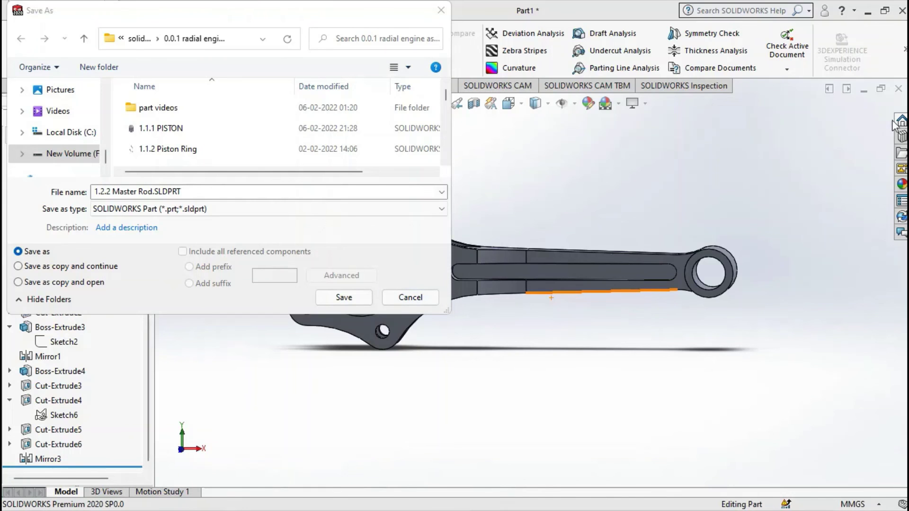
left_click(867, 93)
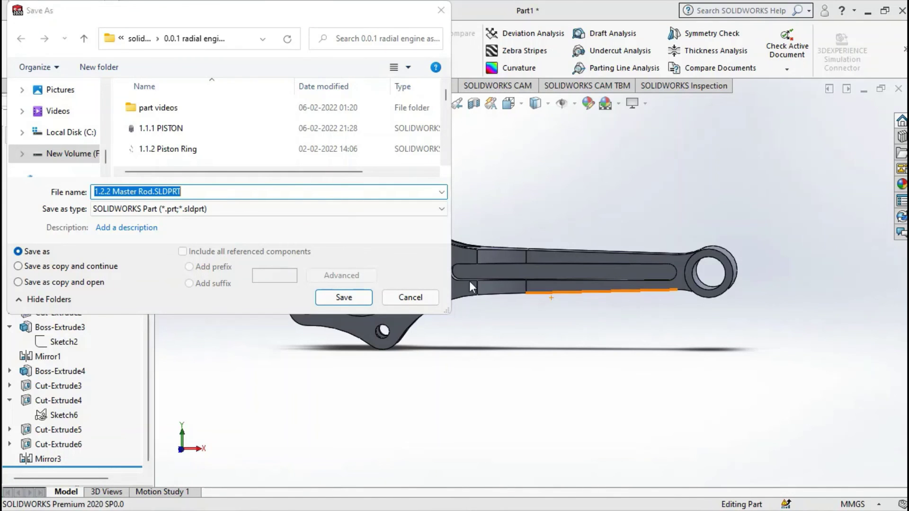
key("Return")
Close the open 1.2.2 Master Rod window and restart saving Part1
left_click(863, 89)
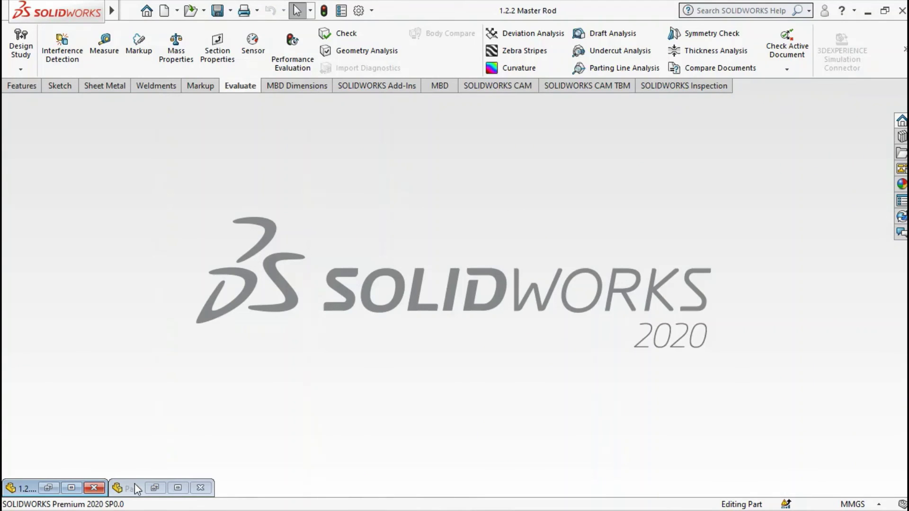
left_click(93, 488)
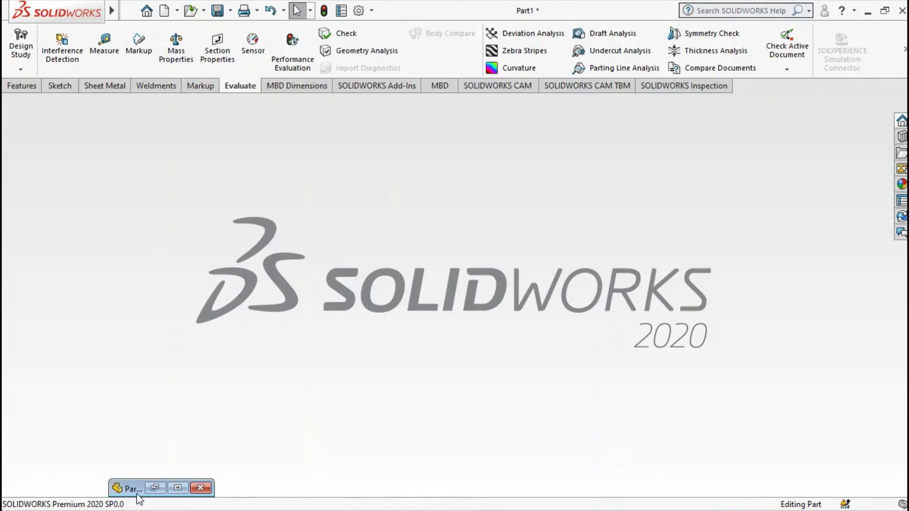
left_click(156, 487)
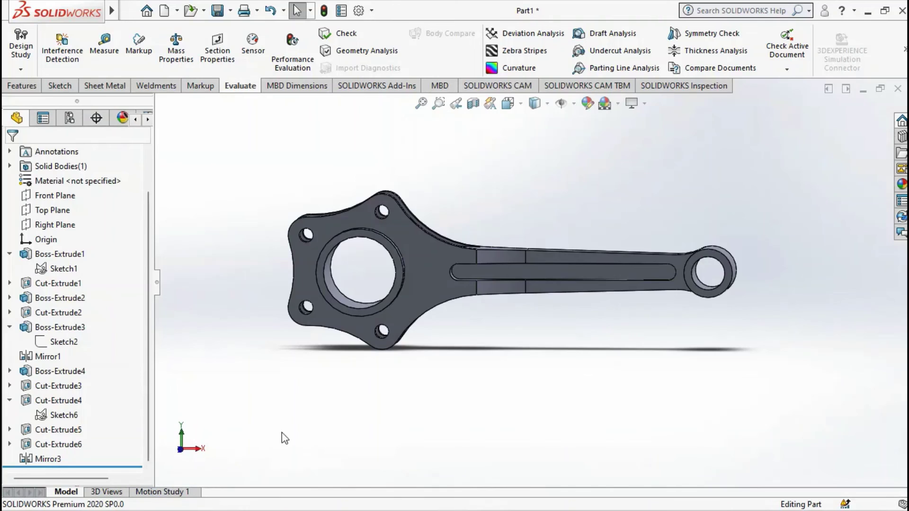
left_click(218, 11)
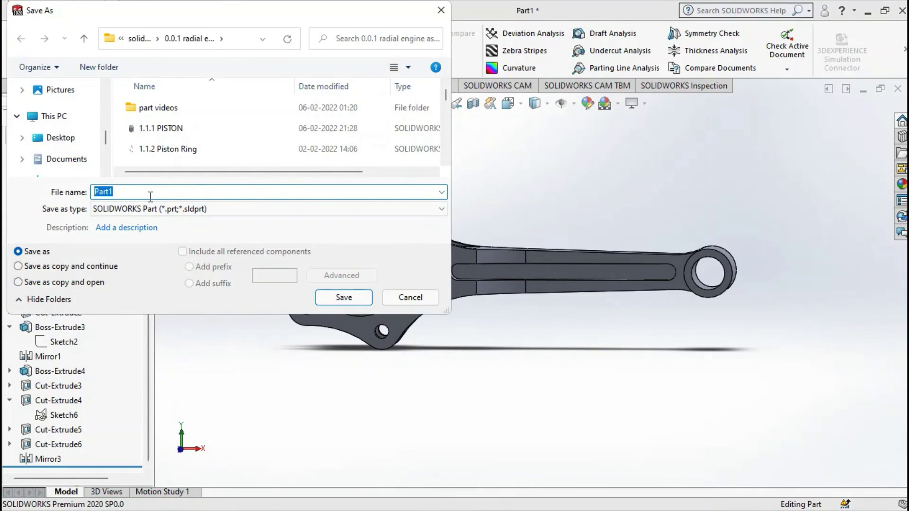
Save the part as 1.2.2 Master Rod.SLDPRT, replacing the existing file
left_click(150, 197)
double_click(150, 197)
type("1")
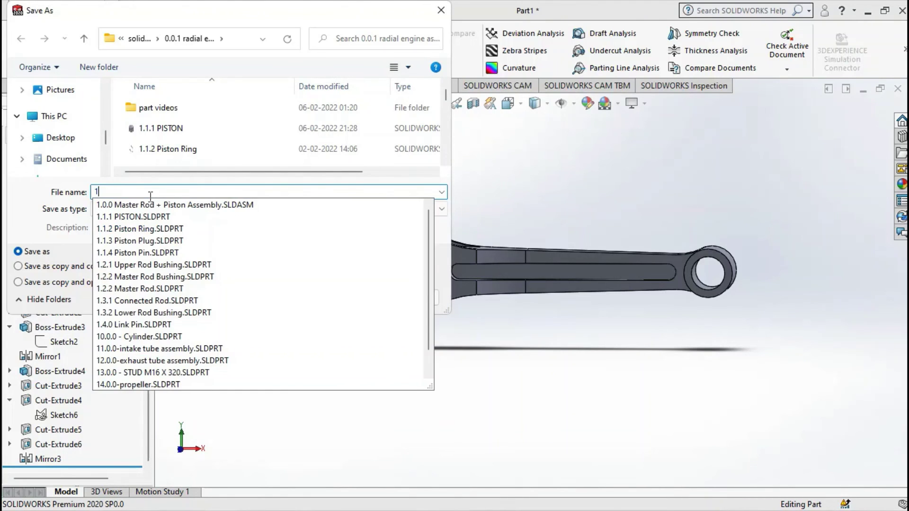
type(".2.2")
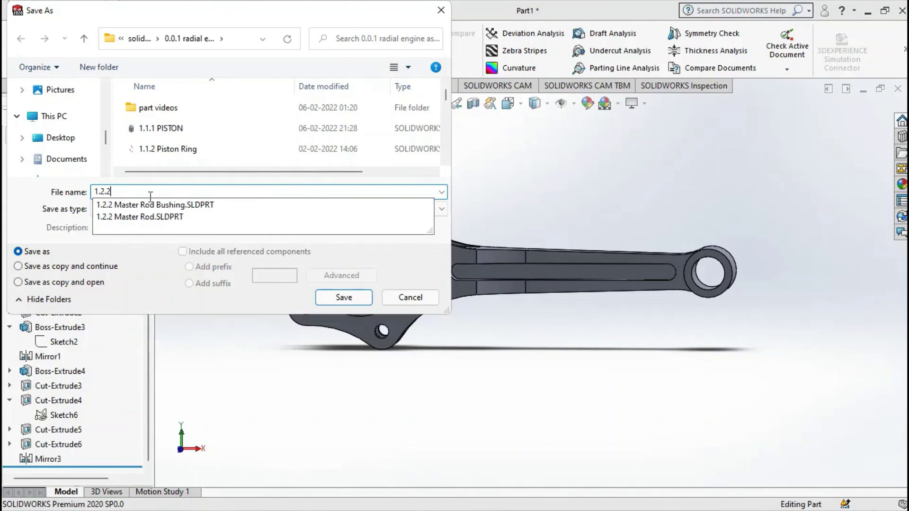
key("Down")
key("Down")
key("Return")
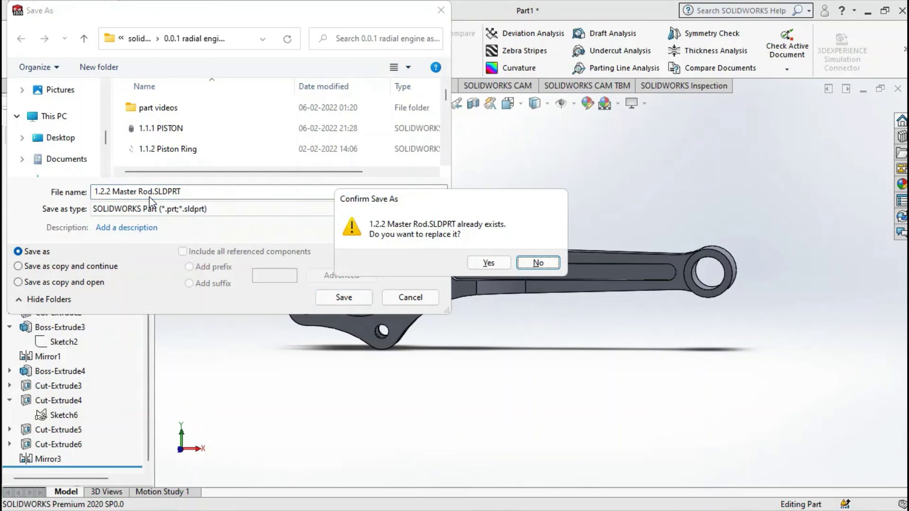
key("Left")
key("Return")
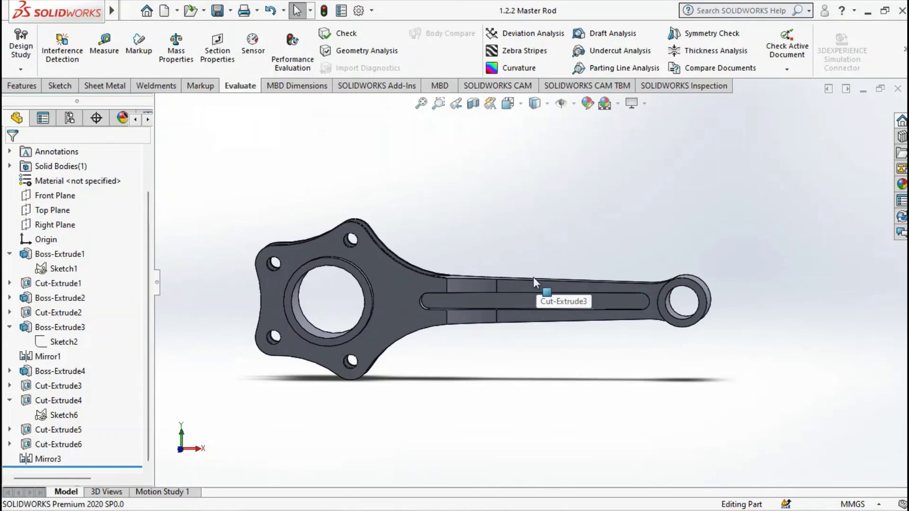
Close the saved 1.2.2 Master Rod document
scroll(505, 298, "up", 4)
middle_click_drag(505, 297, 586, 274)
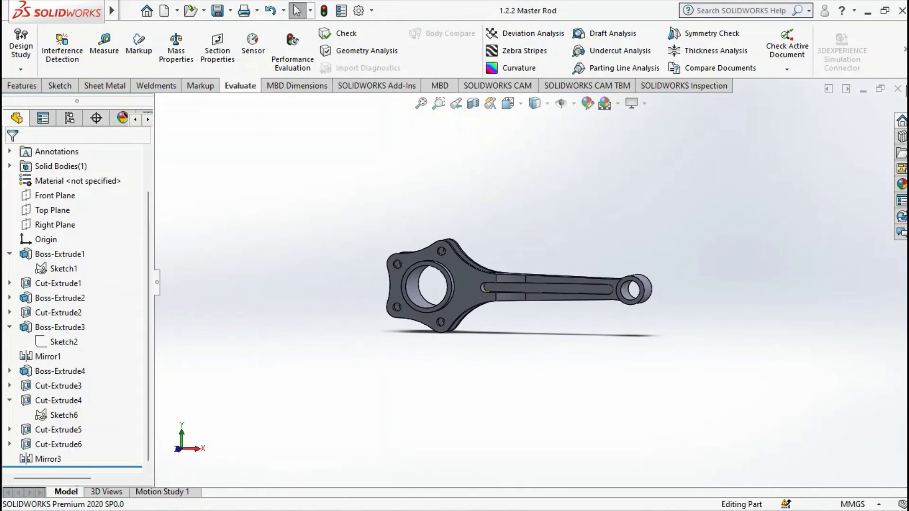
left_click(896, 98)
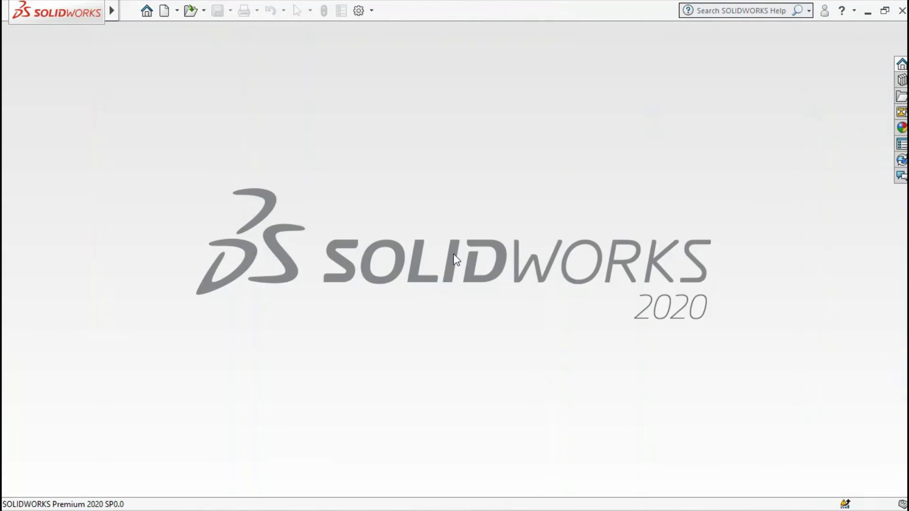